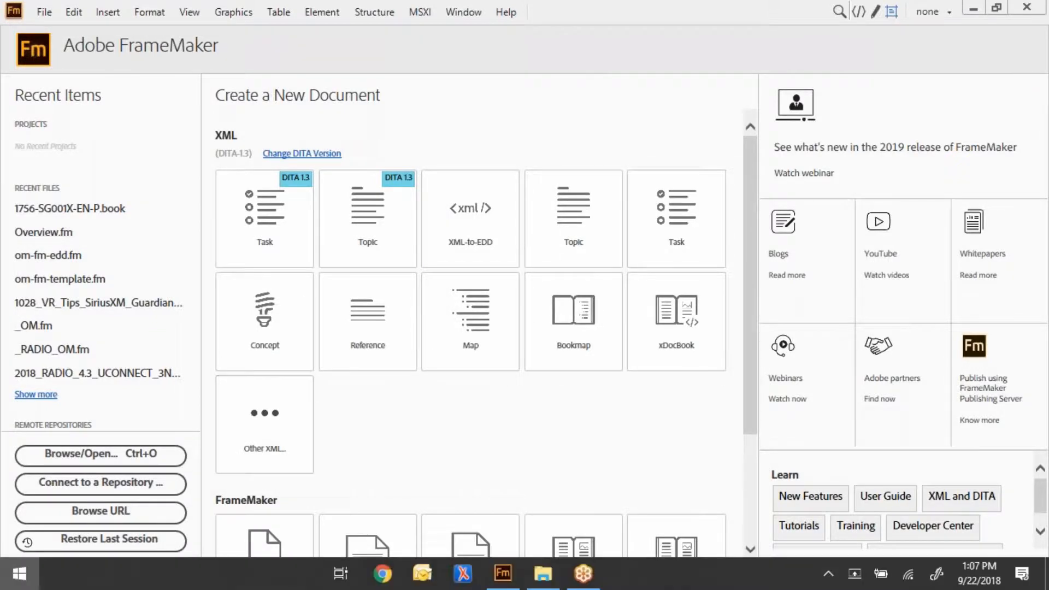
Search the installed programs for "frame"
key(super)
text(frame)
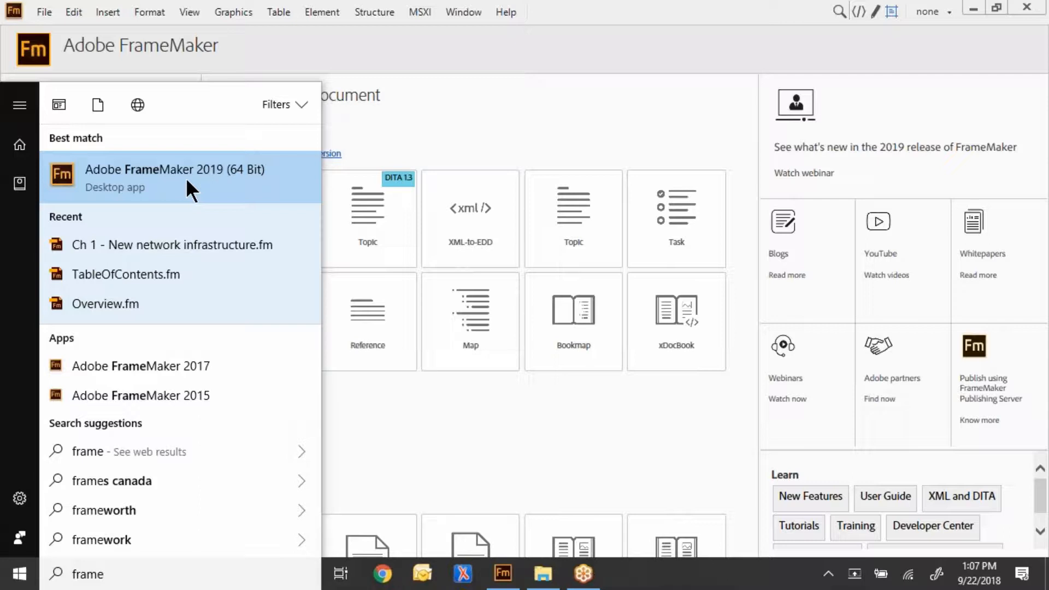
click(490, 132)
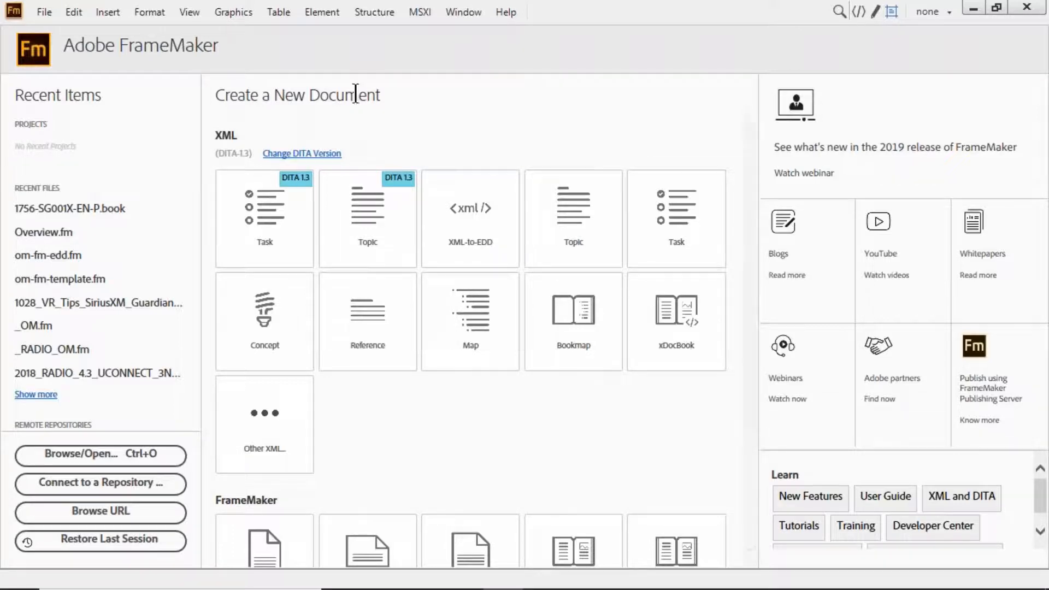
View the general preferences and close the dialog
click(70, 11)
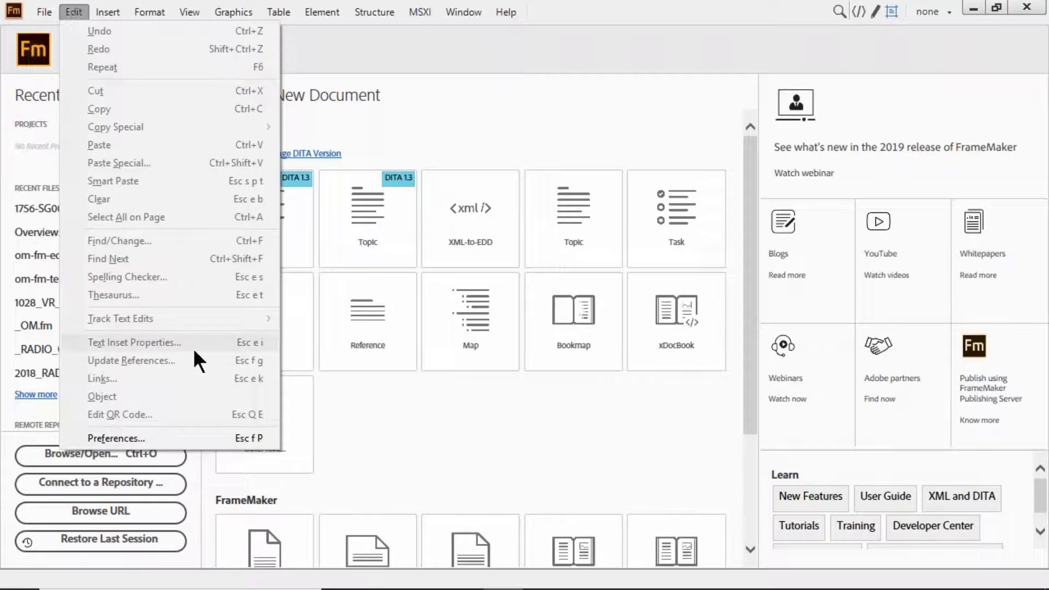
click(178, 438)
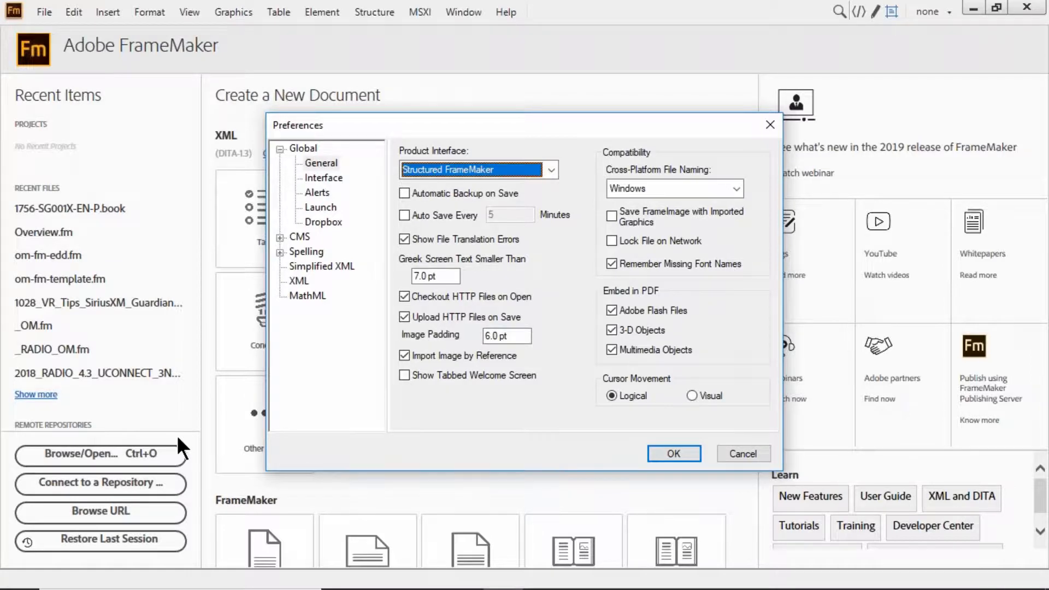
click(764, 131)
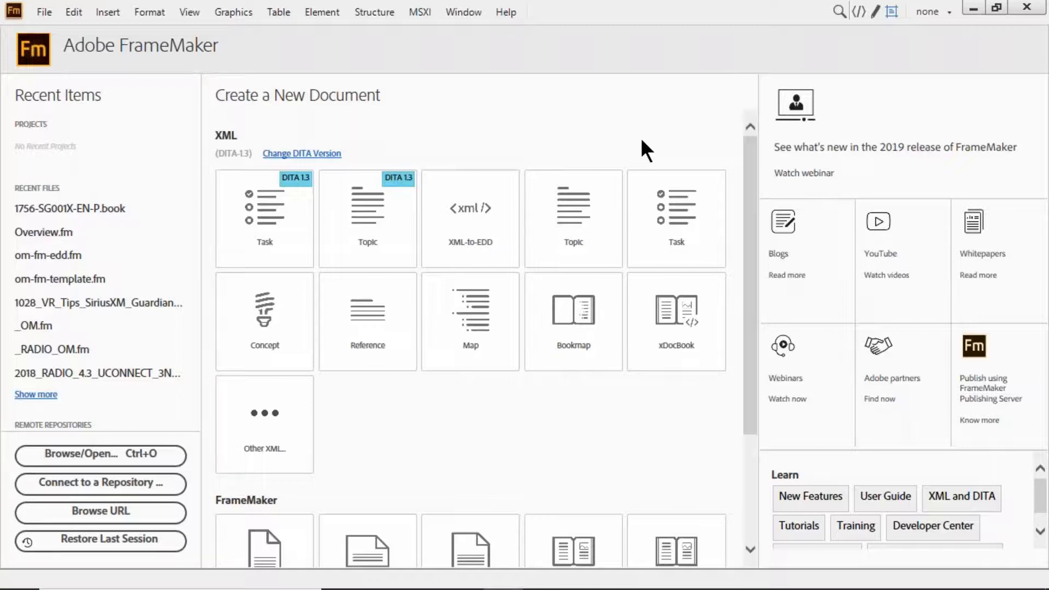
click(44, 12)
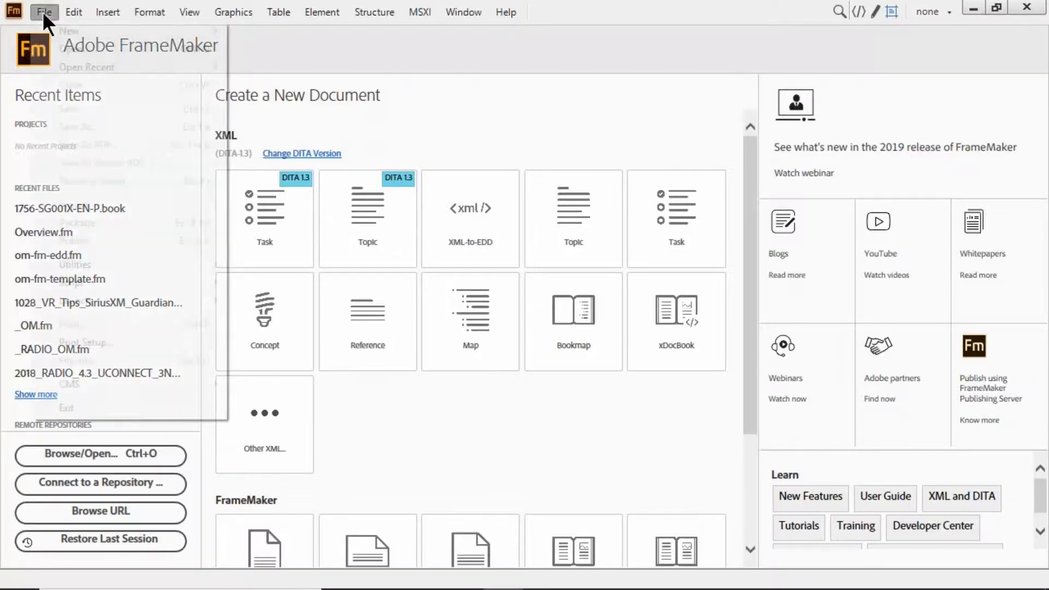
mouse_move(46, 32)
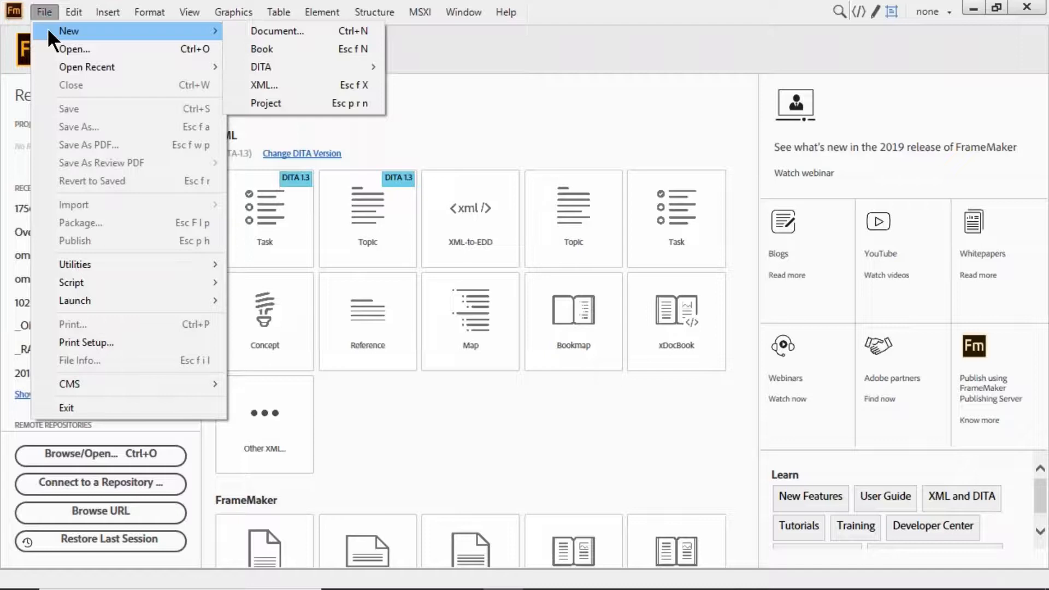
click(41, 12)
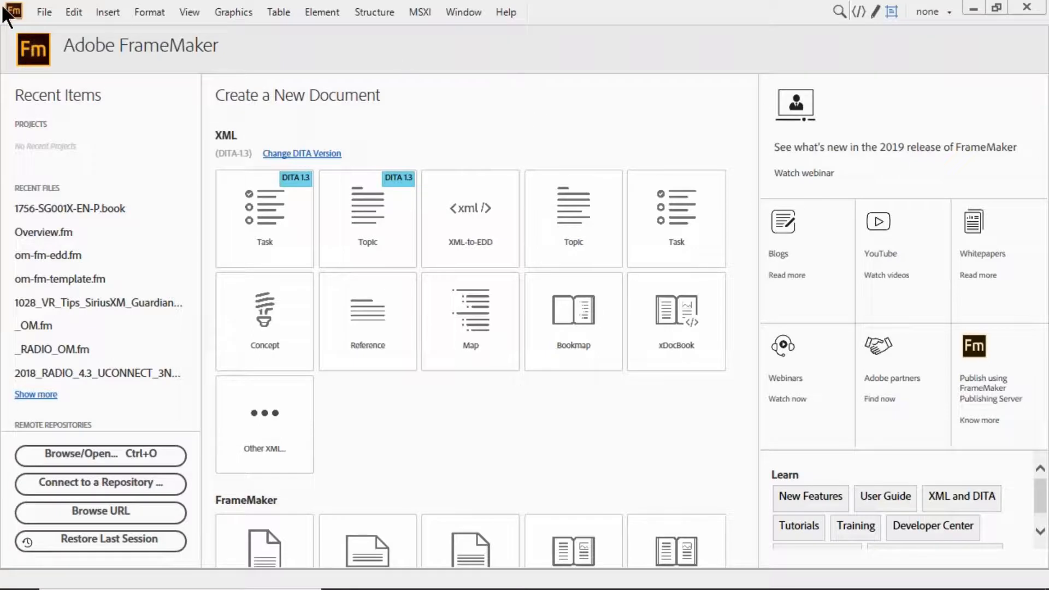
Open the preferences and review the Global settings, including the General, Interface and Alerts pages
click(76, 11)
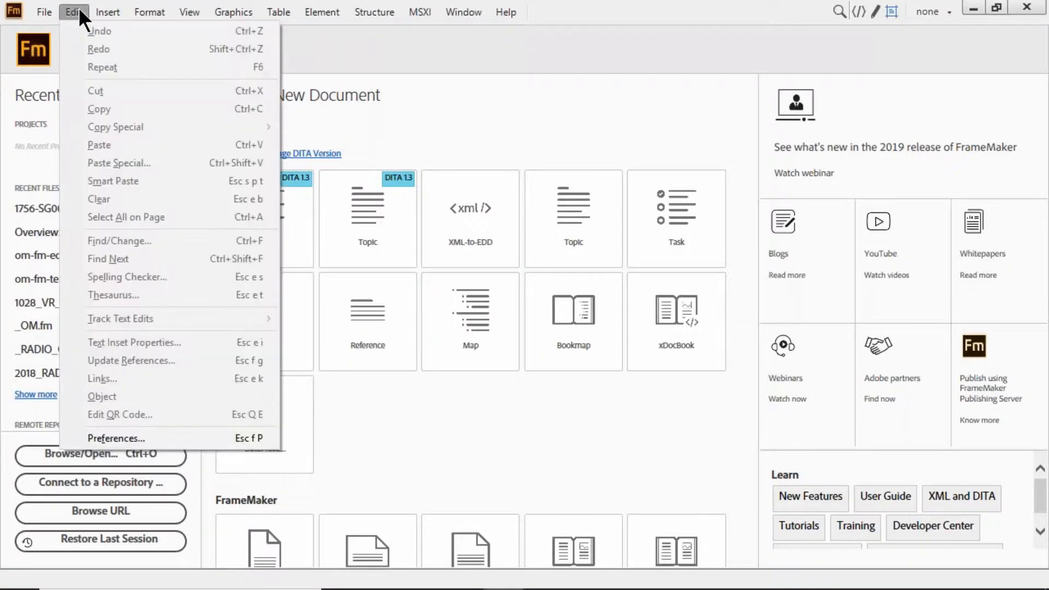
click(188, 435)
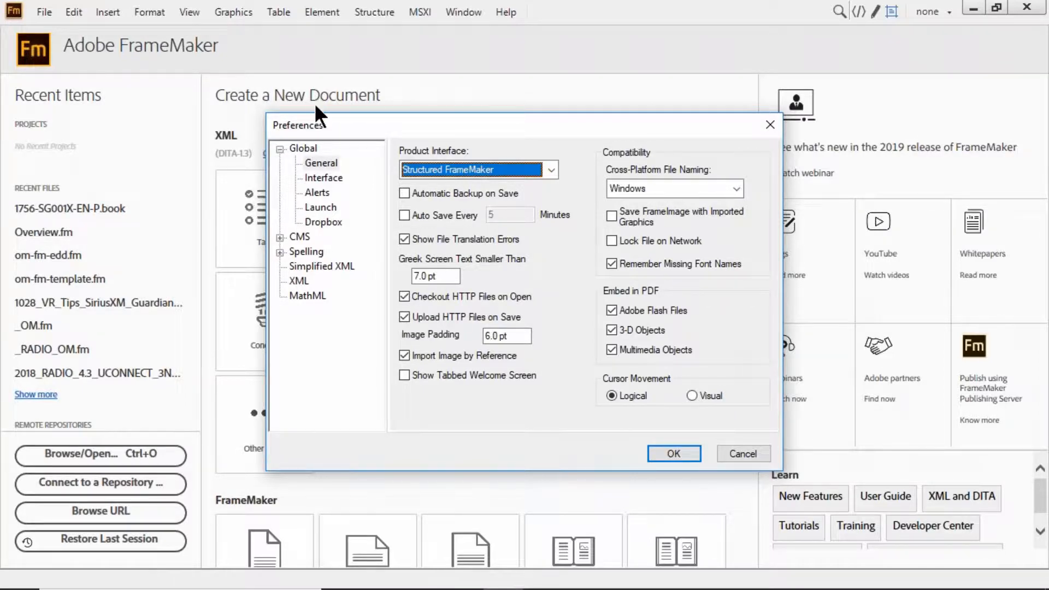
click(305, 149)
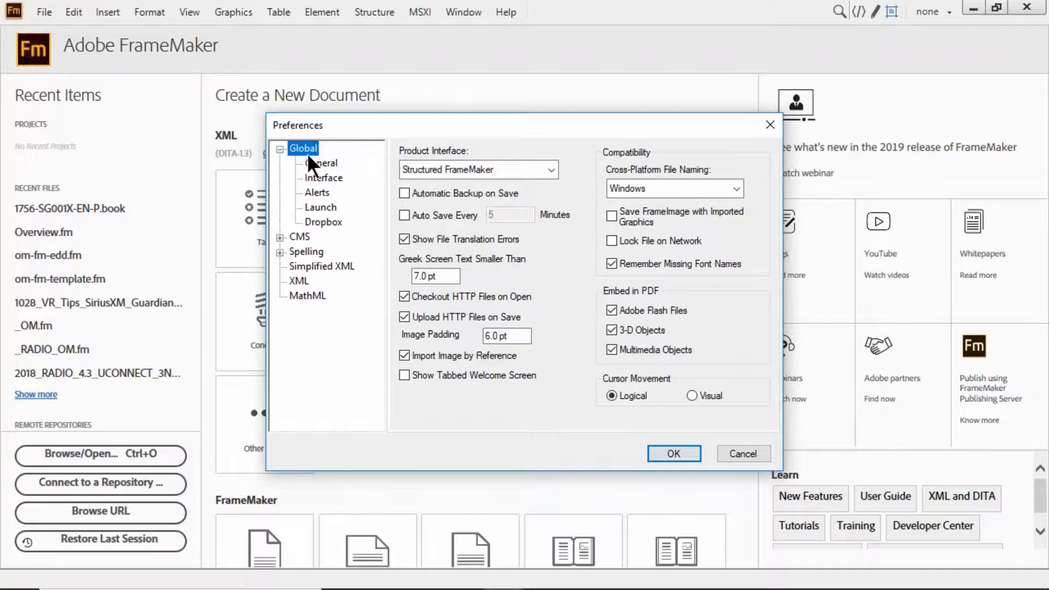
click(322, 163)
click(324, 178)
click(322, 193)
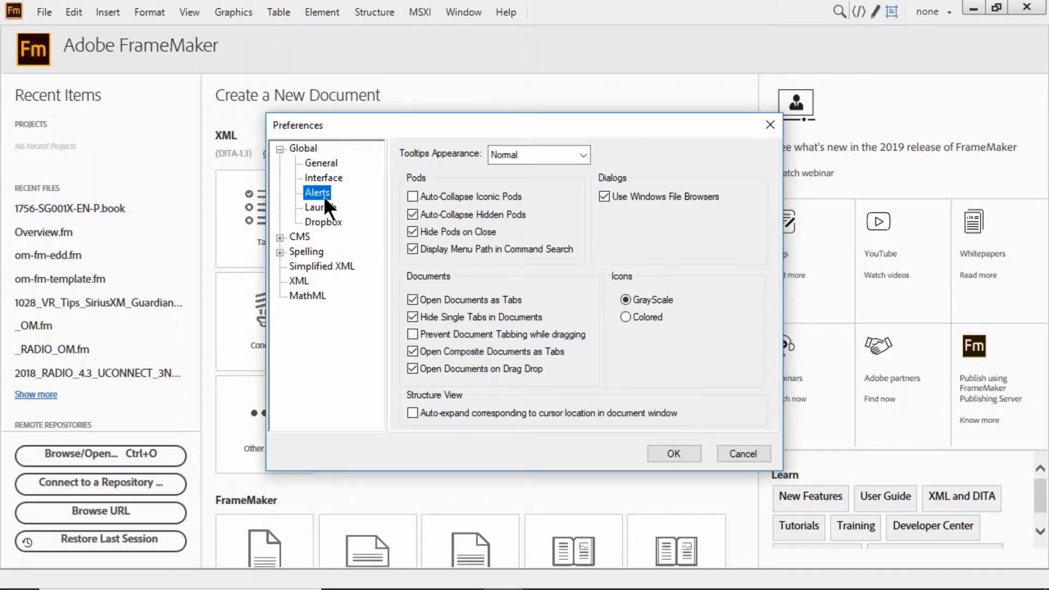
click(320, 164)
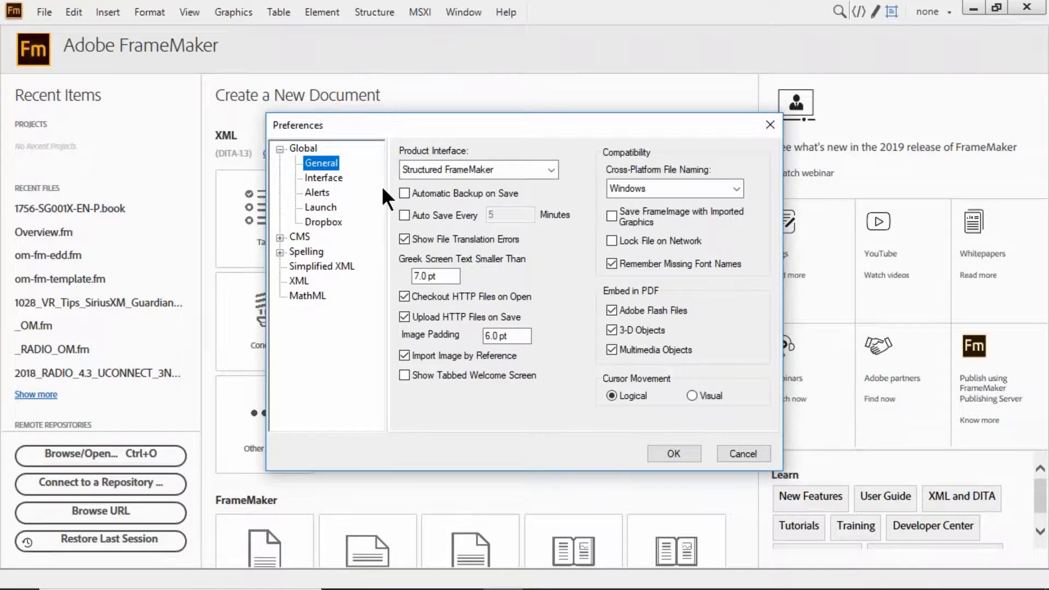
Check the available Product Interface options in the General preferences
click(552, 169)
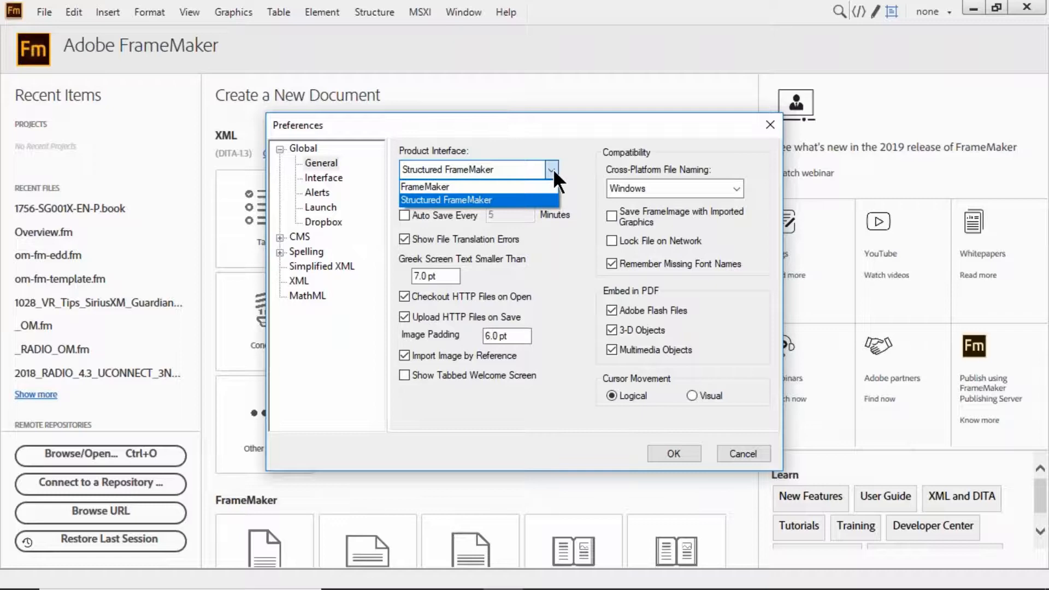
click(554, 169)
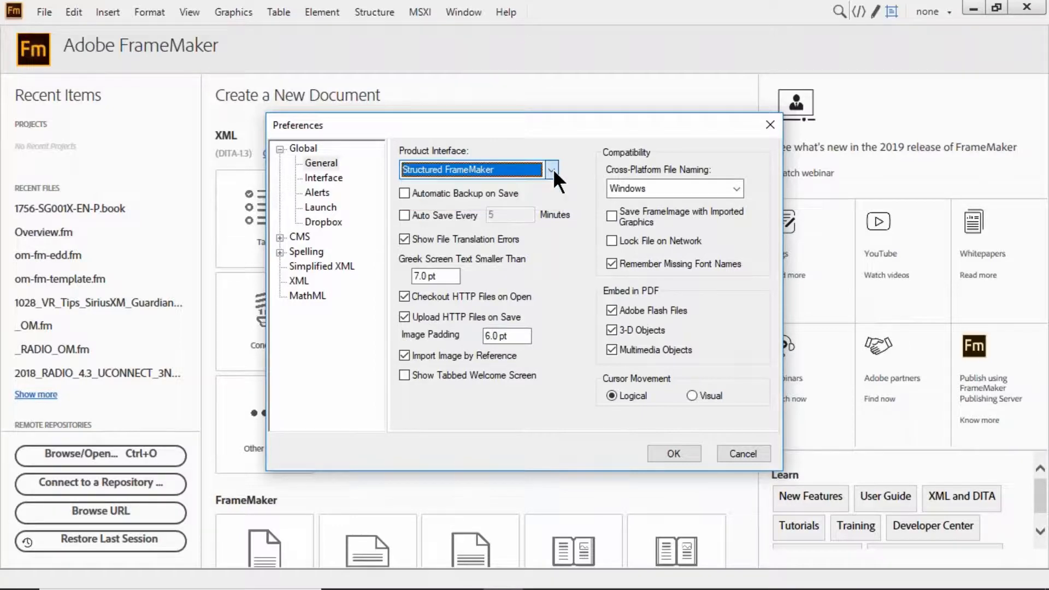
click(499, 193)
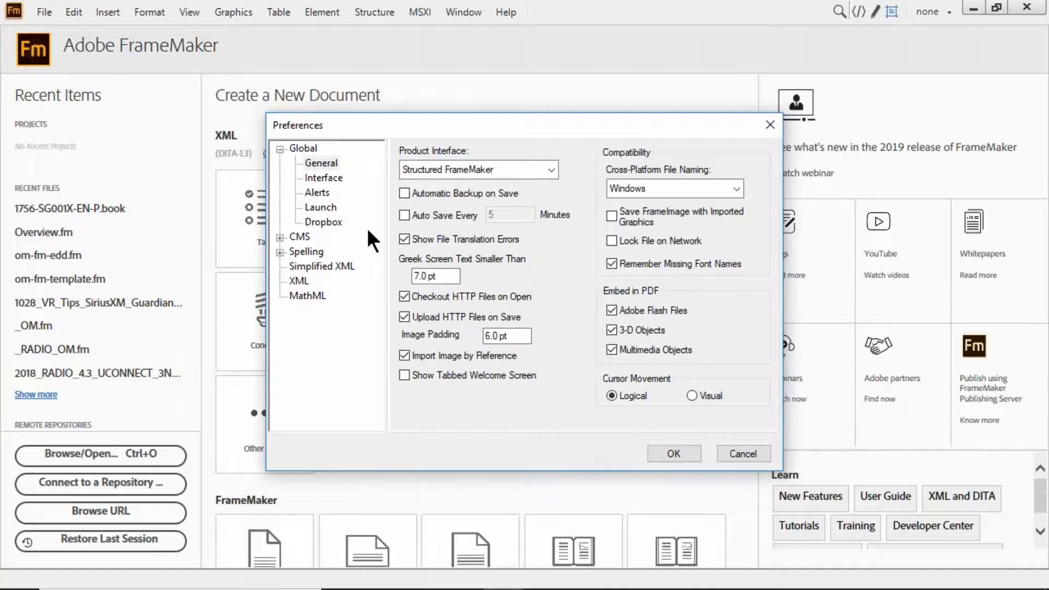
Review the Interface preferences and the CMS settings for Documentum, Sharepoint, DITA Exchange and Adobe Experience Manager, and close the preferences
click(322, 178)
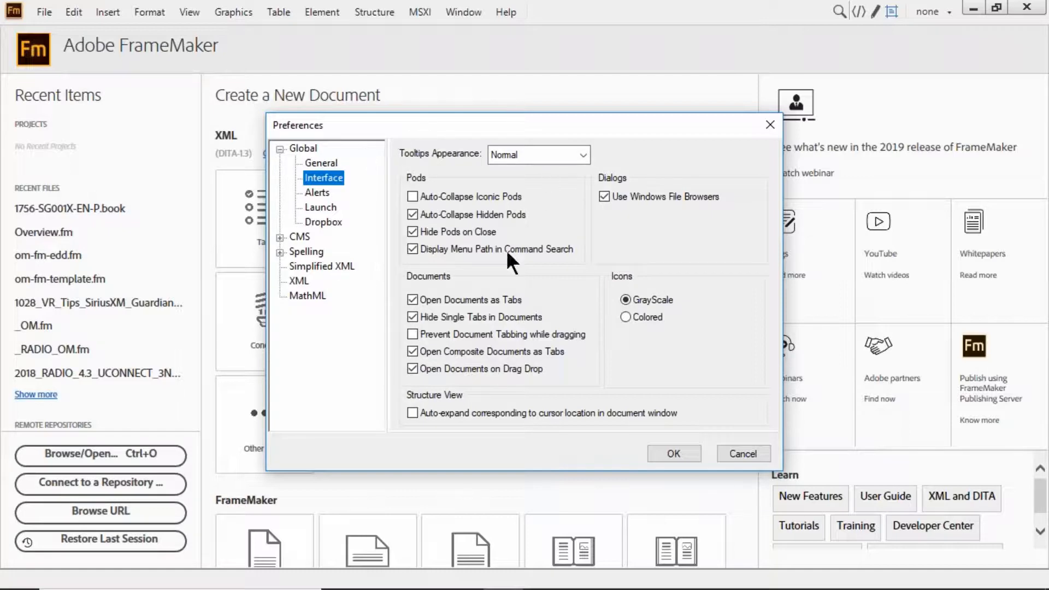
click(280, 238)
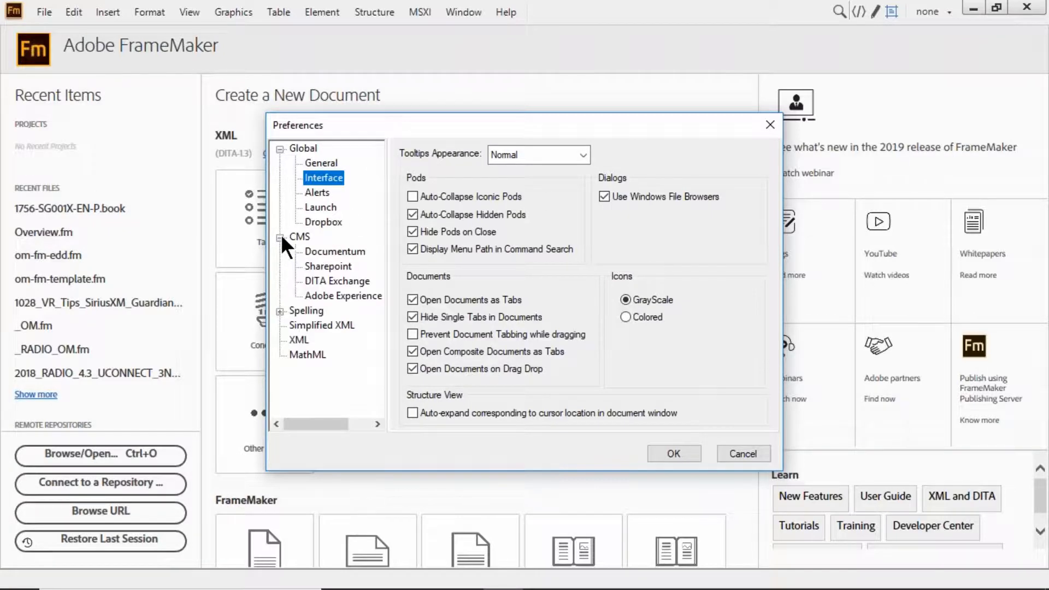
click(300, 237)
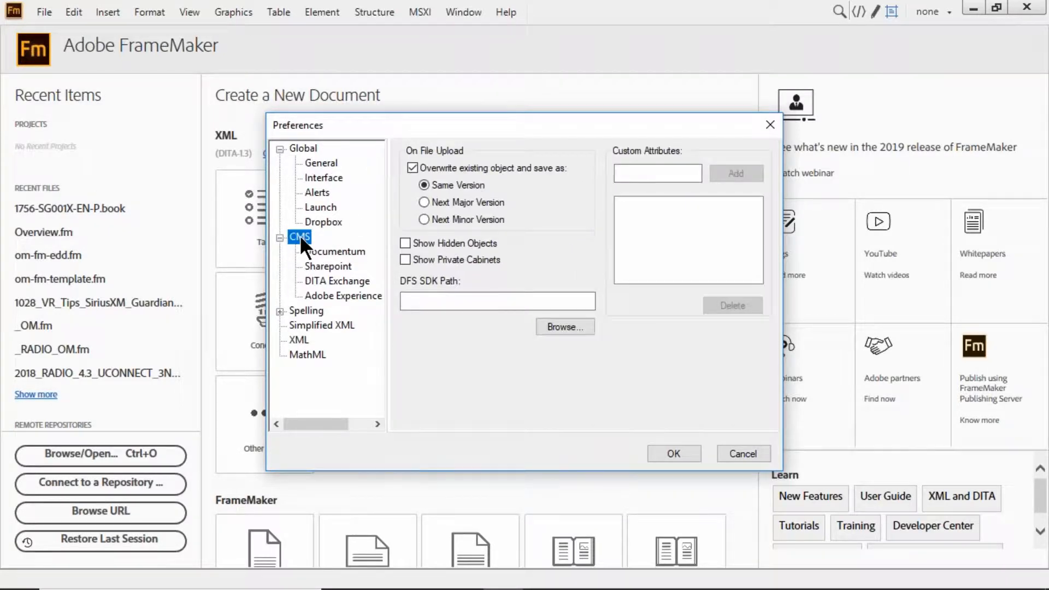
click(309, 251)
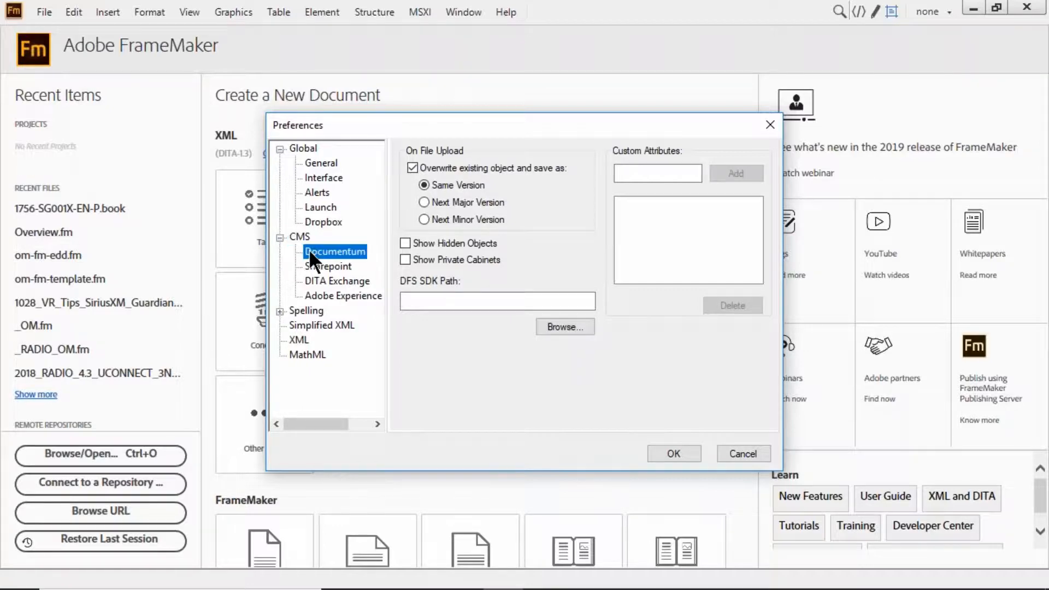
click(326, 265)
click(330, 281)
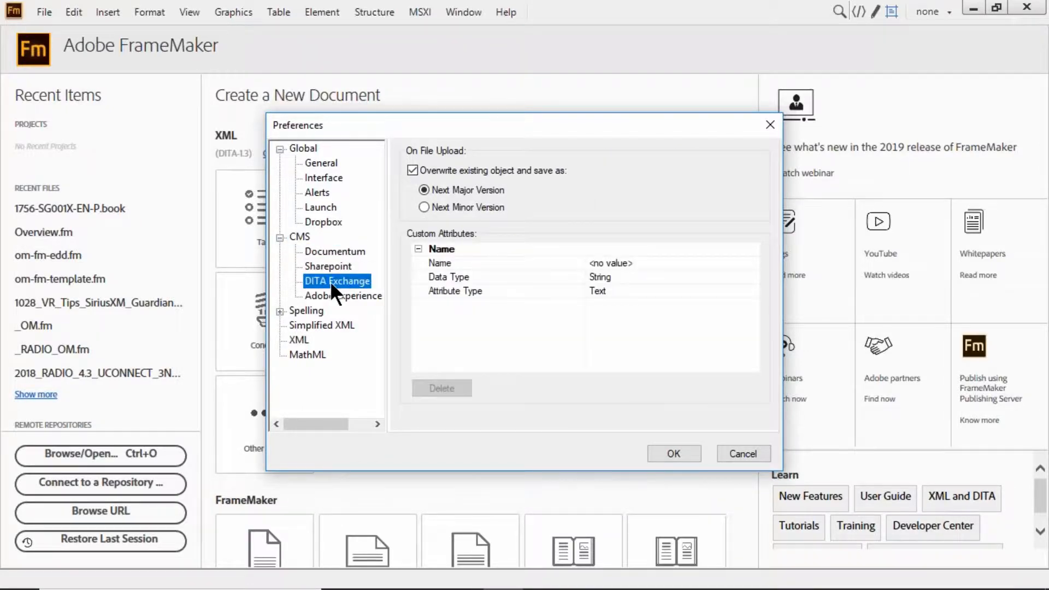
click(330, 294)
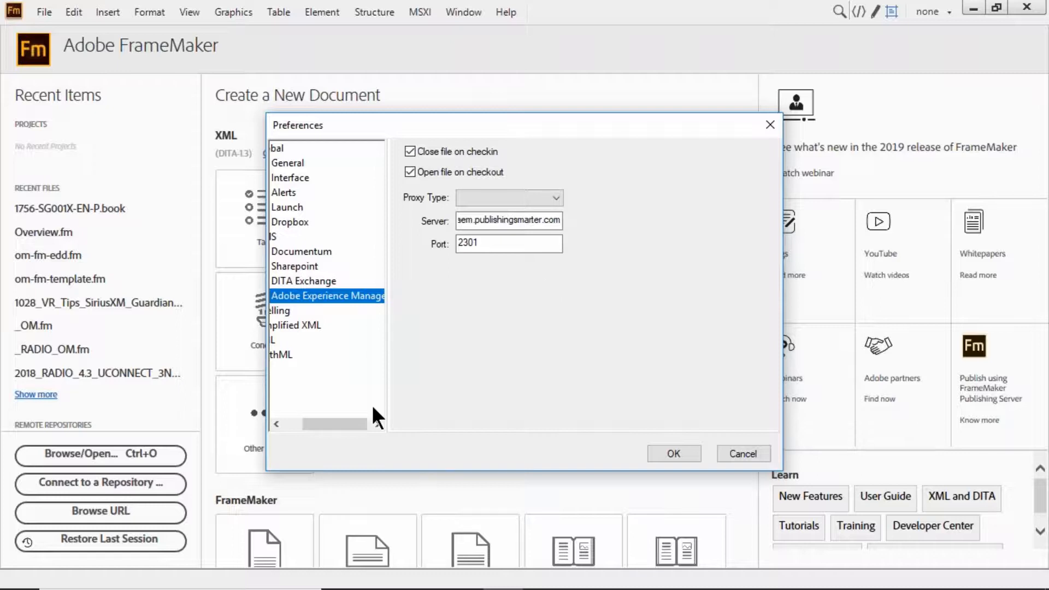
click(290, 422)
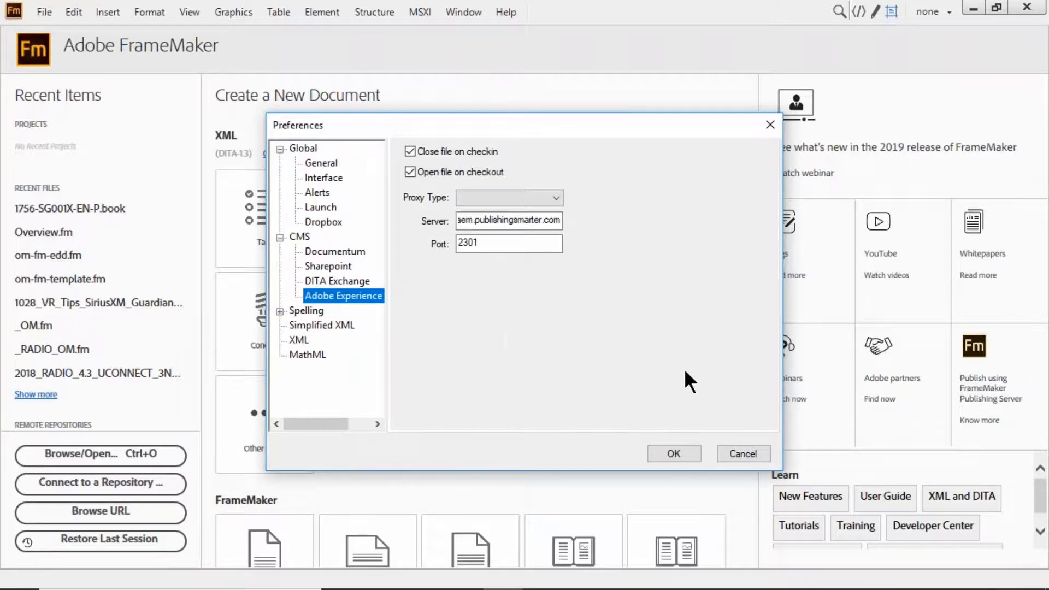
click(664, 452)
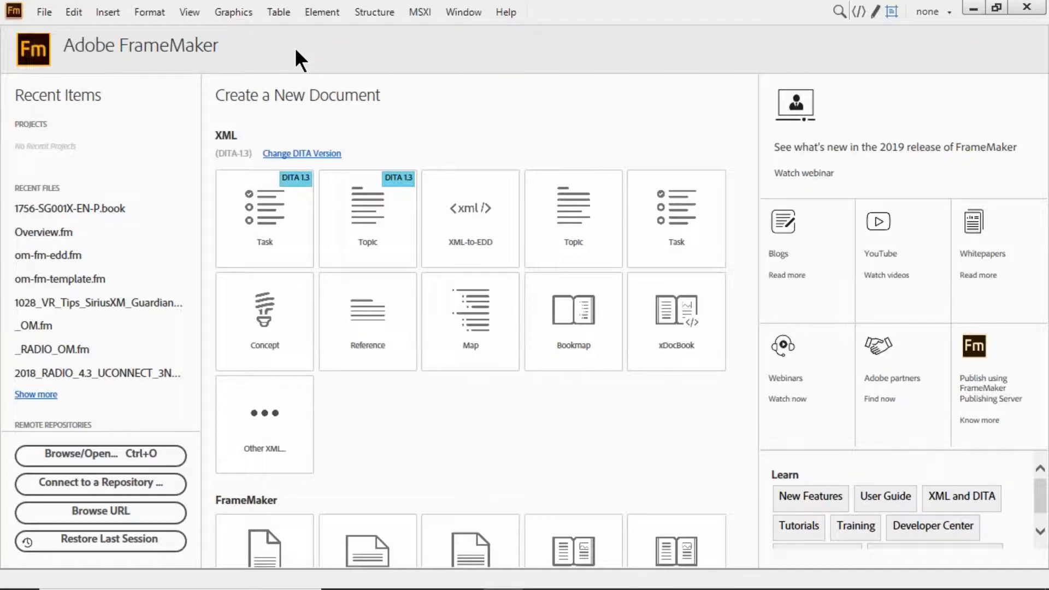
Create a new blank document with portrait orientation
click(47, 12)
mouse_move(137, 28)
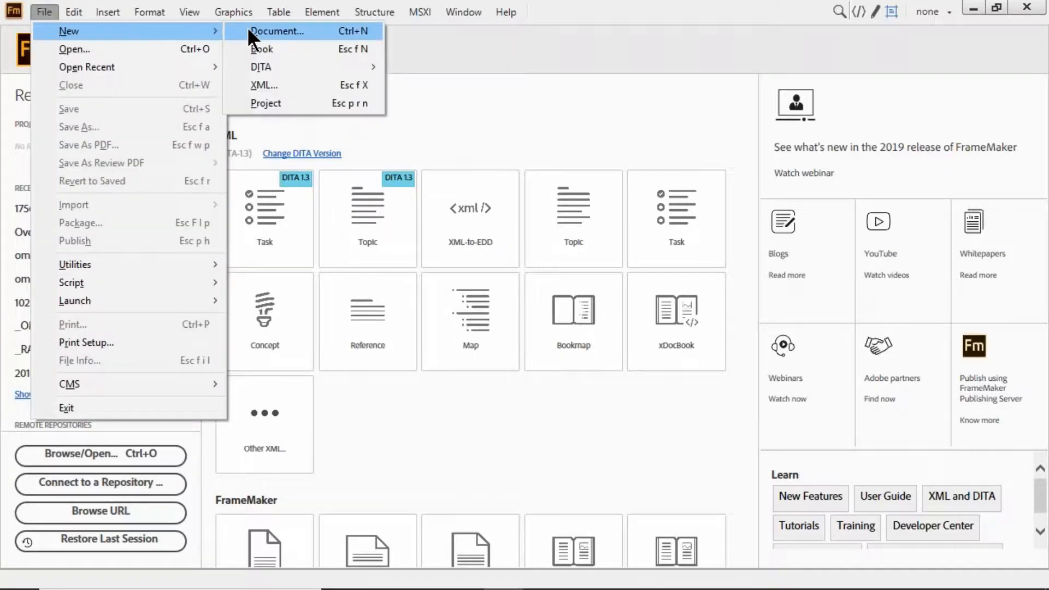
click(317, 30)
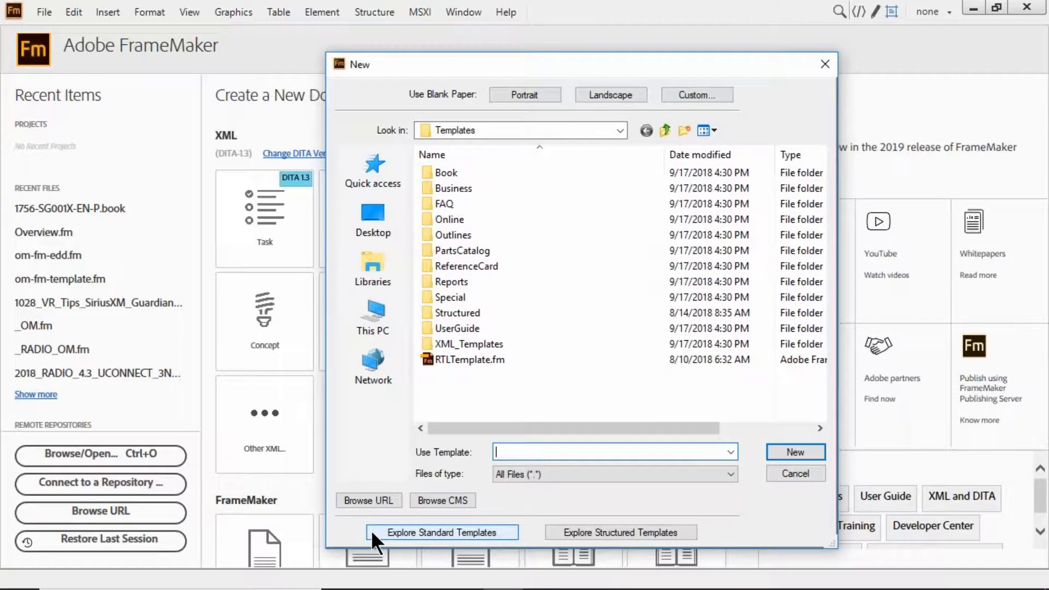
click(532, 96)
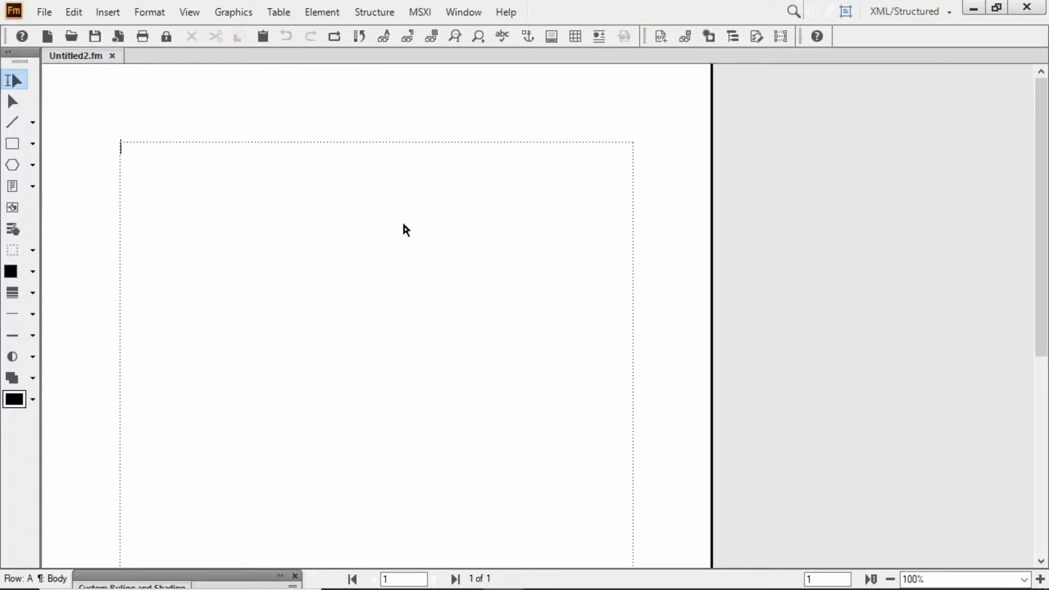
Preview the Authoring and Design workspaces and return to the XML/Structured workspace
click(901, 10)
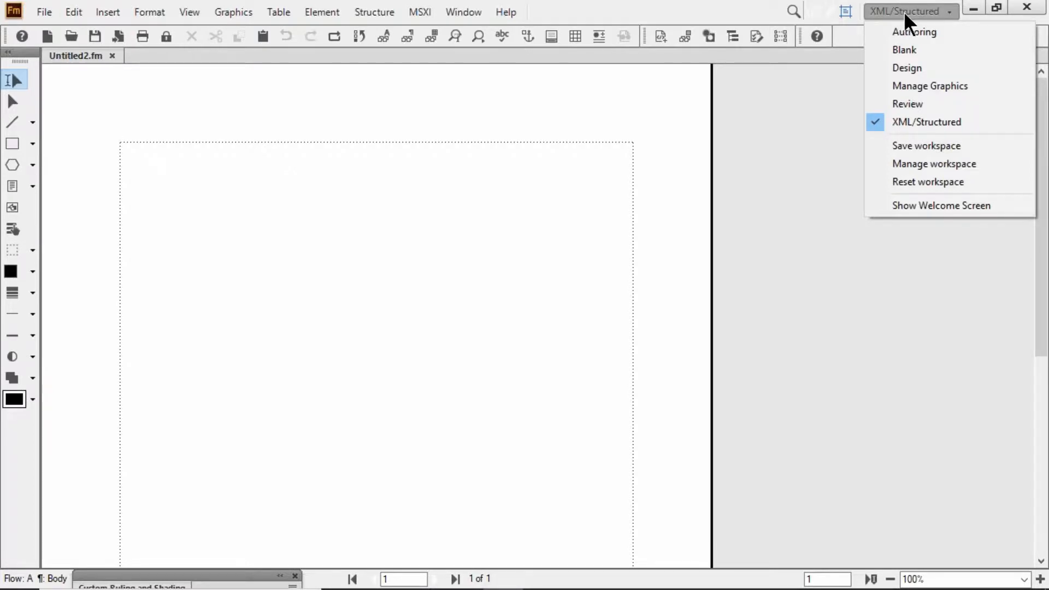
click(918, 33)
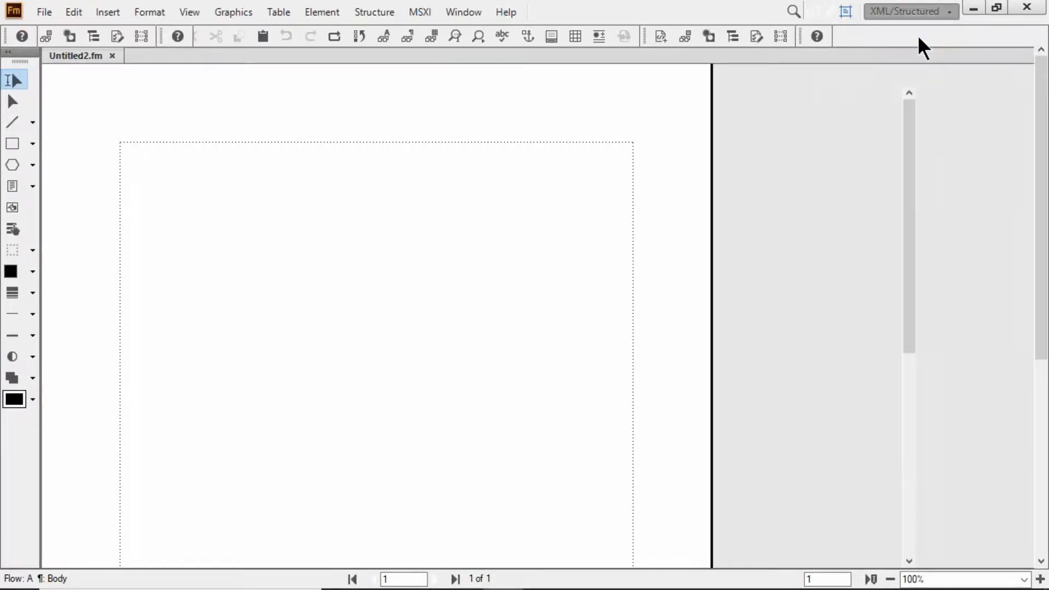
click(918, 8)
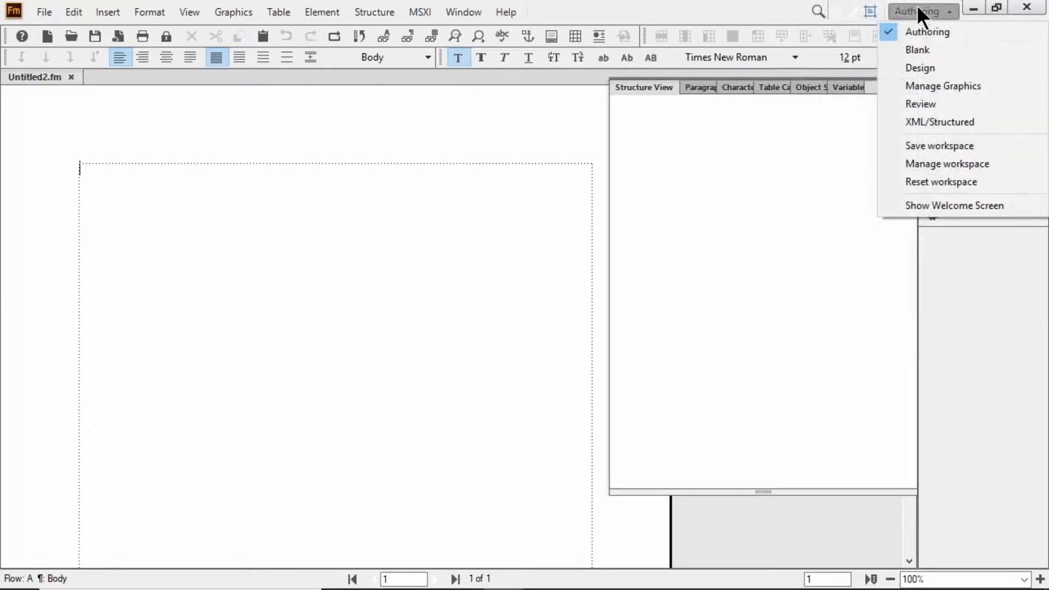
click(921, 68)
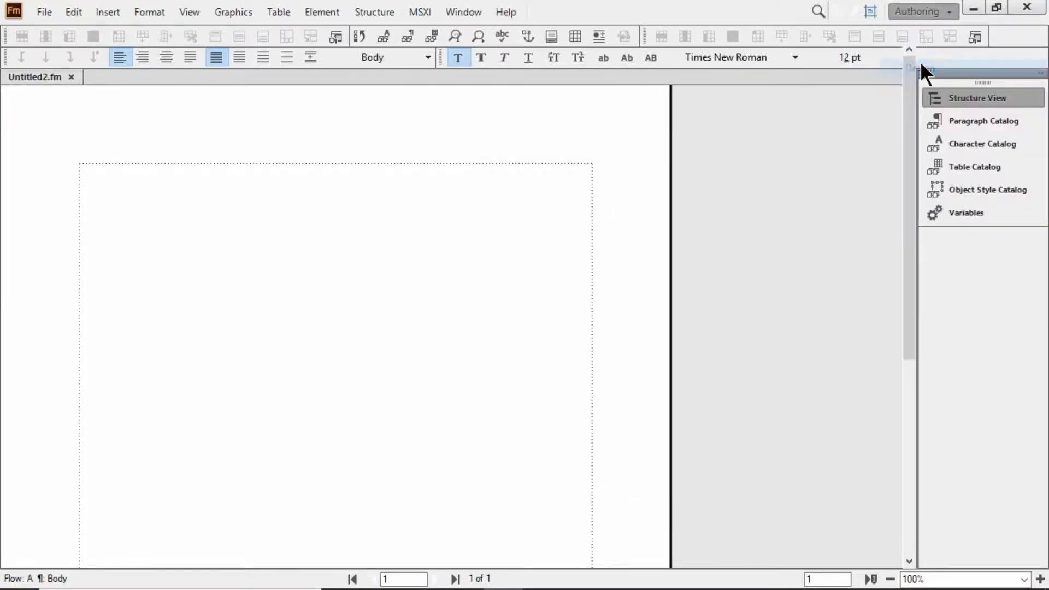
click(931, 13)
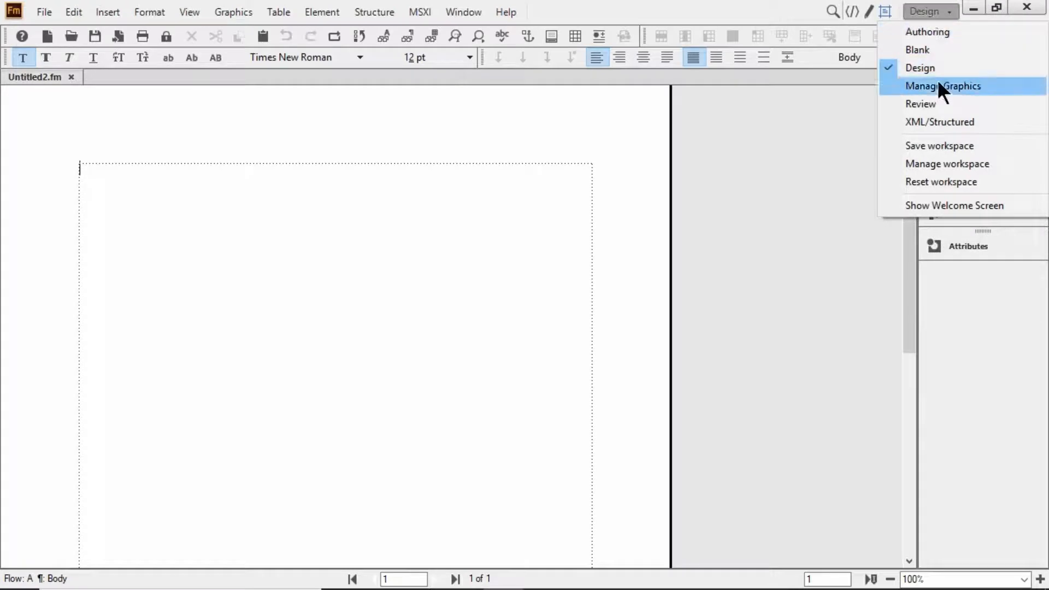
click(939, 122)
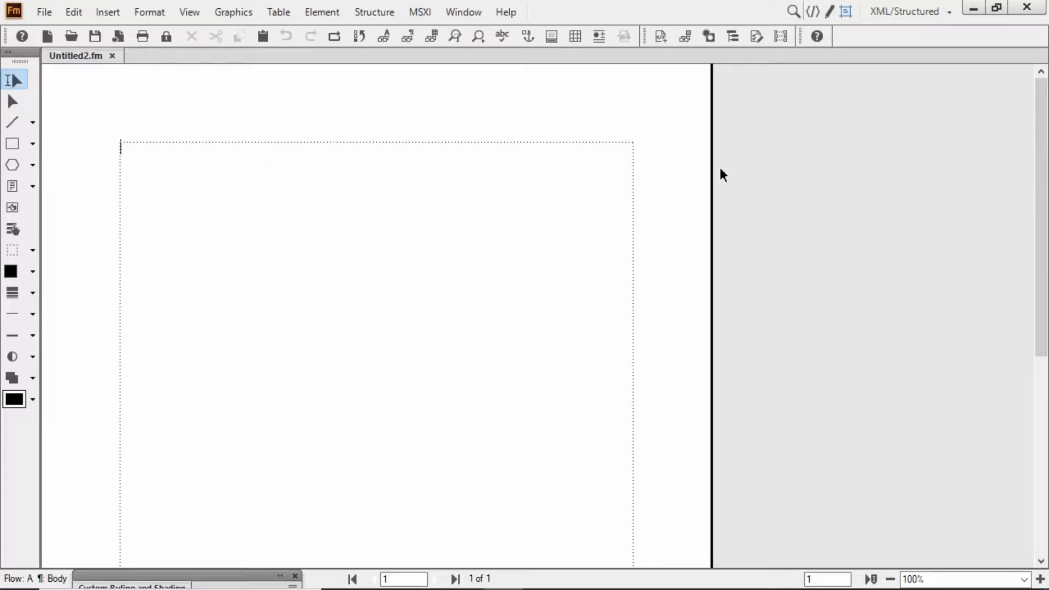
Switch the workspace to Authoring
click(897, 15)
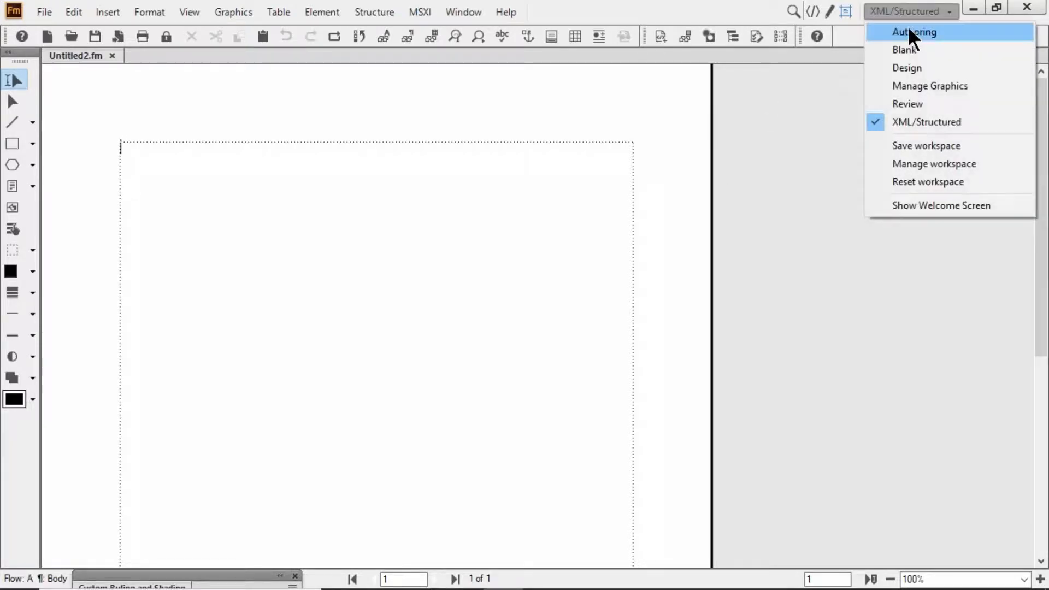
click(907, 26)
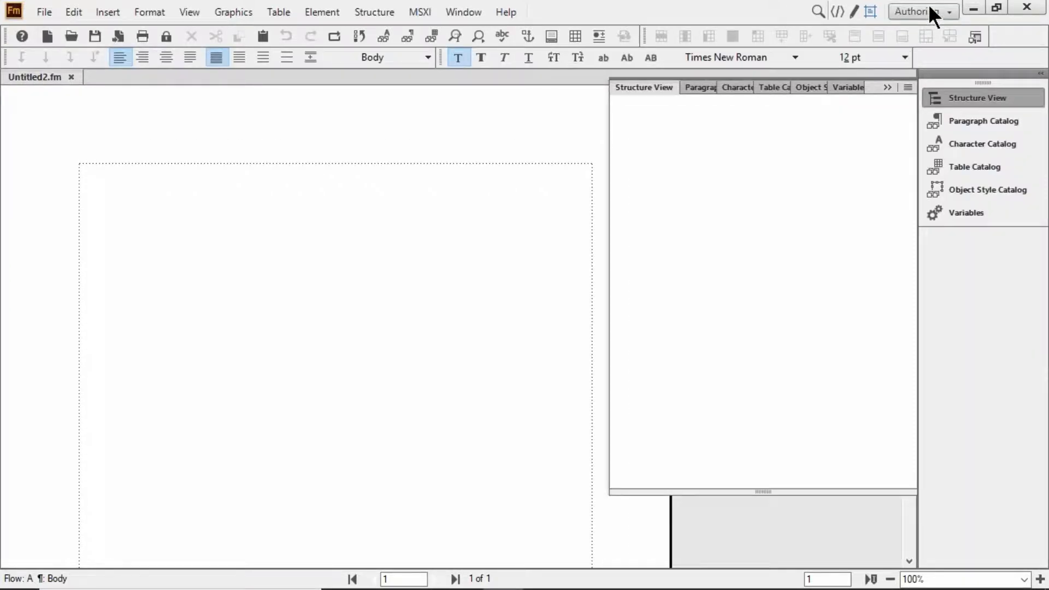
Reset the Authoring workspace to its original layout
click(930, 4)
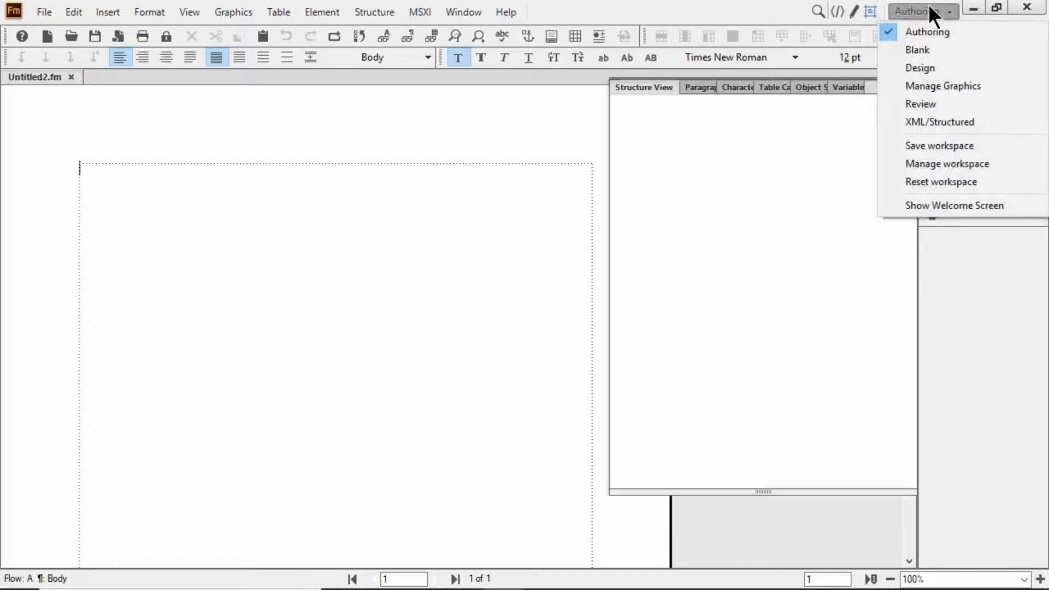
click(919, 182)
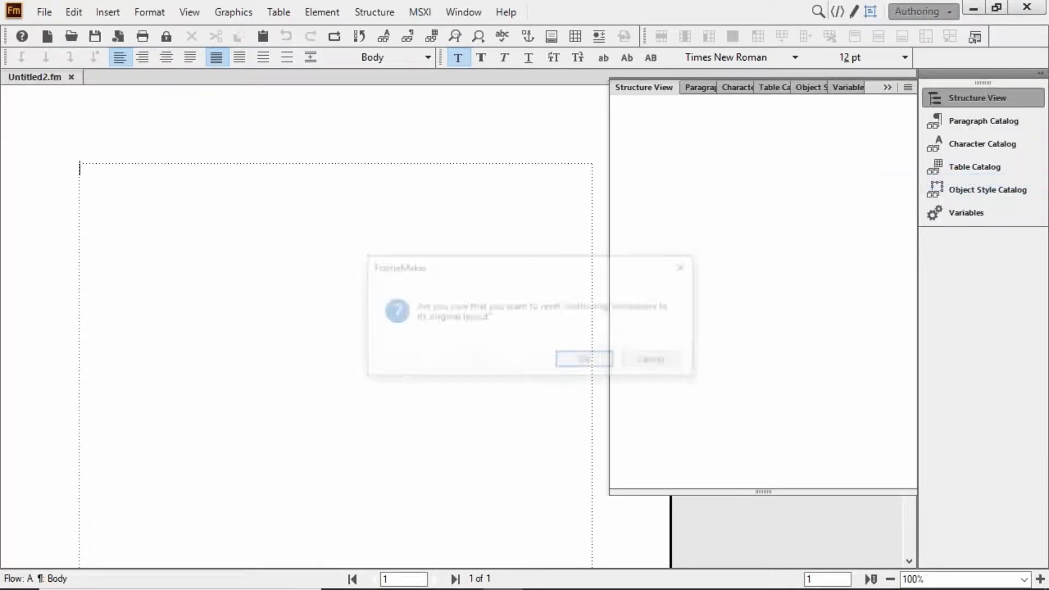
click(581, 360)
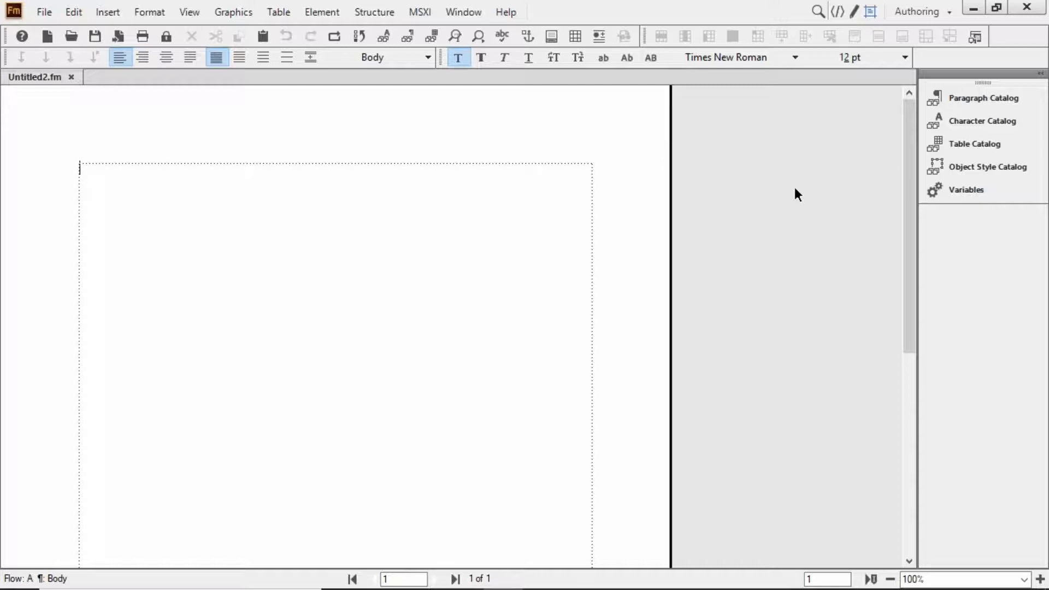
click(928, 11)
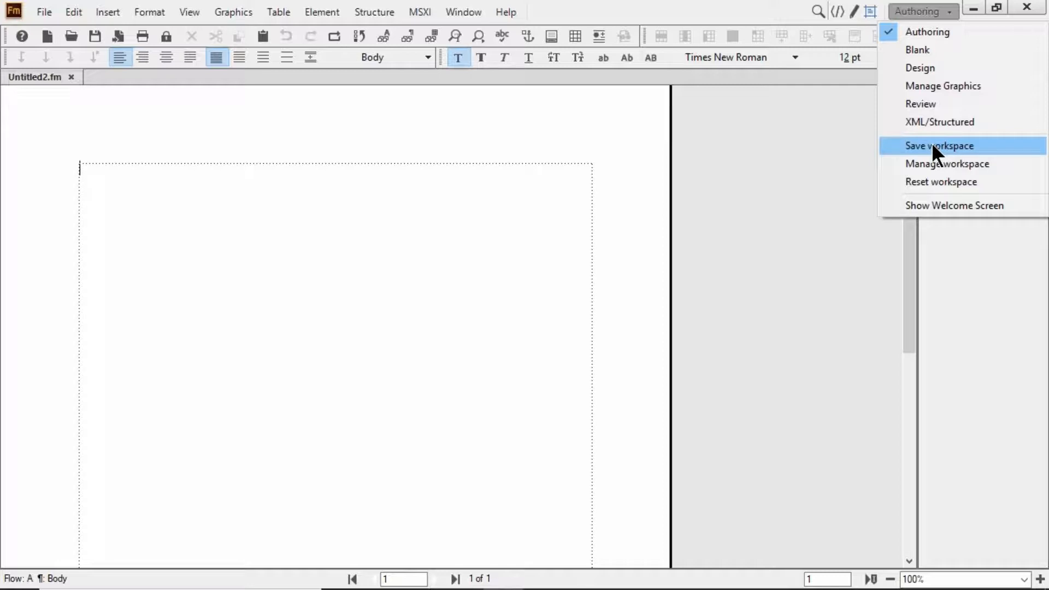
click(906, 12)
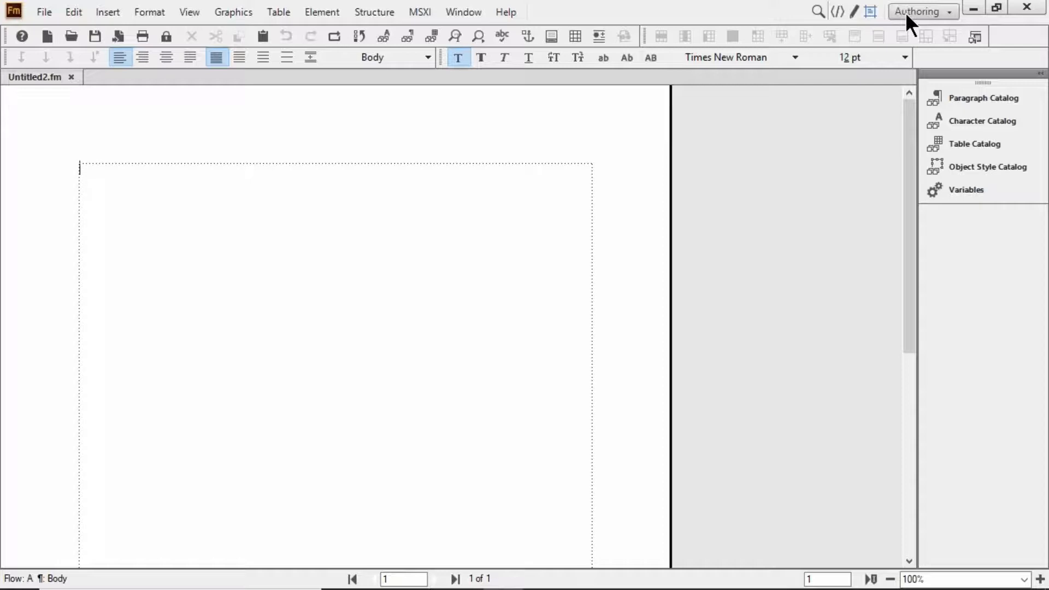
Show the text symbols and the rulers in the blank document
click(189, 12)
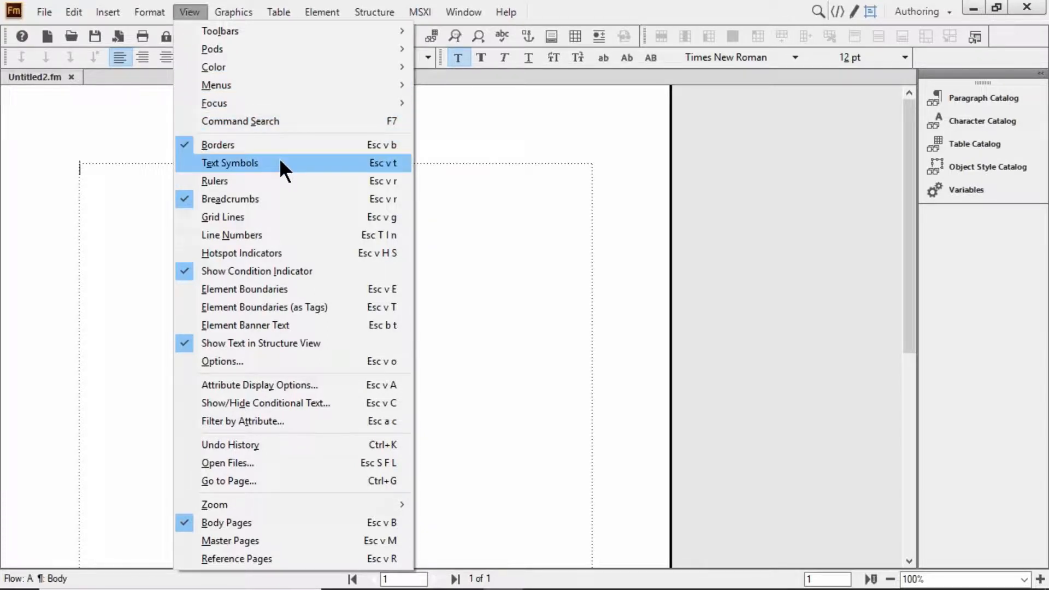
click(280, 161)
click(191, 11)
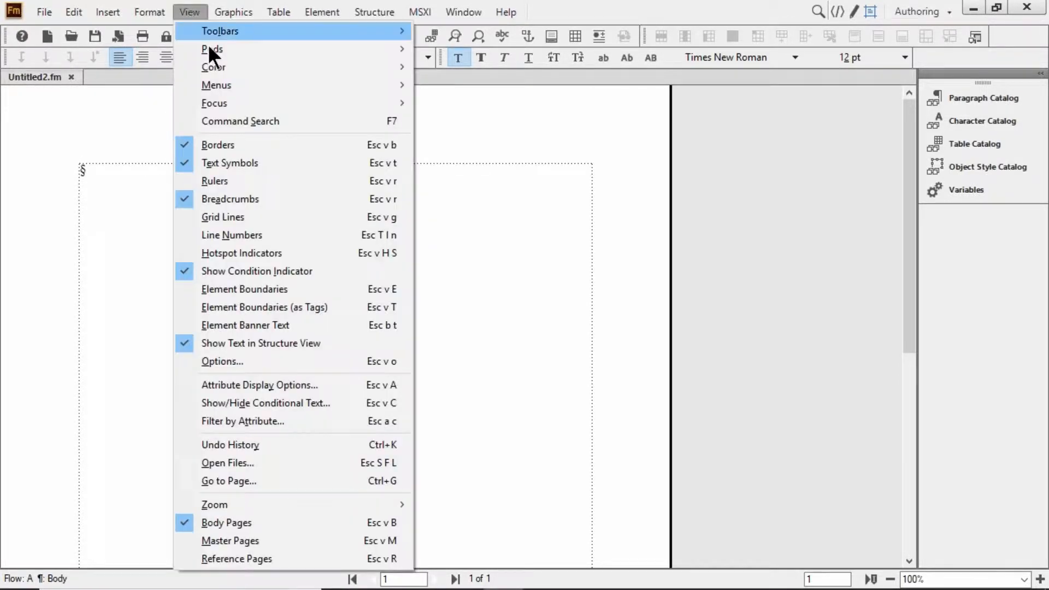
click(267, 180)
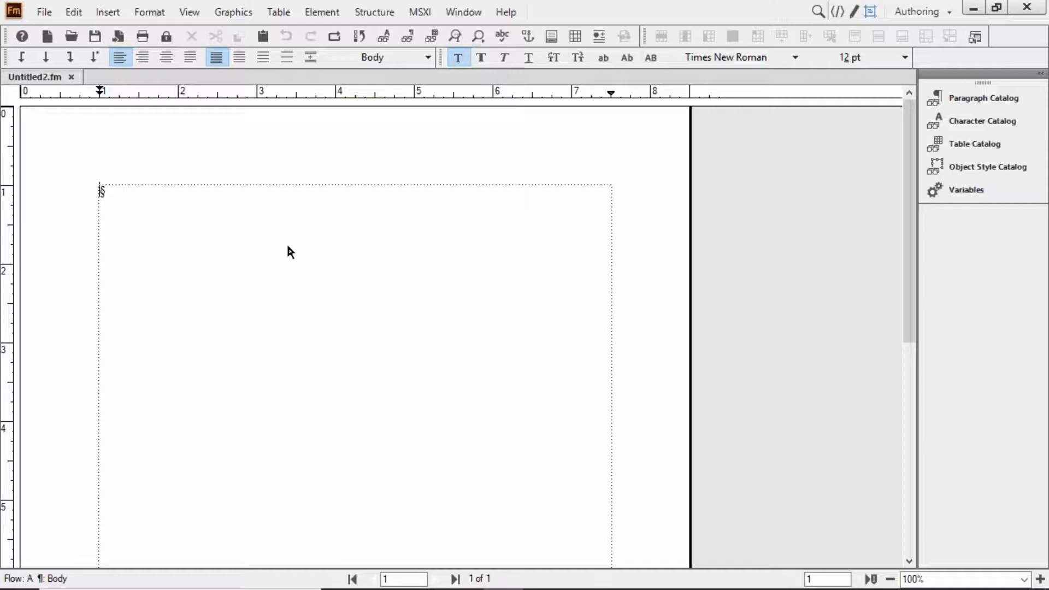
drag(55, 134, 676, 367)
drag(54, 143, 66, 329)
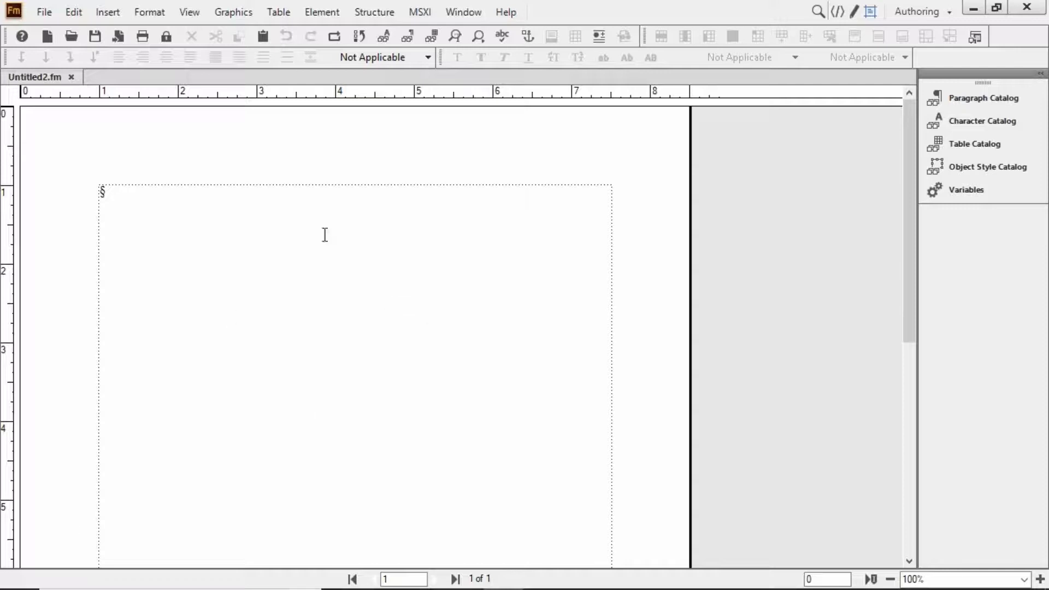
Enter "Saving documents" as the first line in the page's text frame and start a new paragraph
click(396, 285)
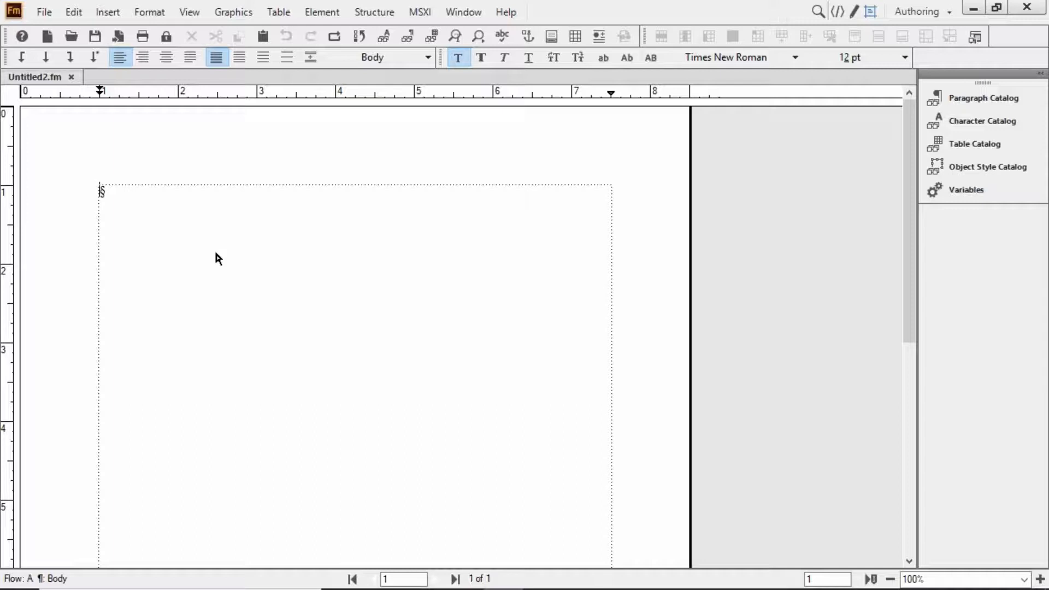
text(Saving documents)
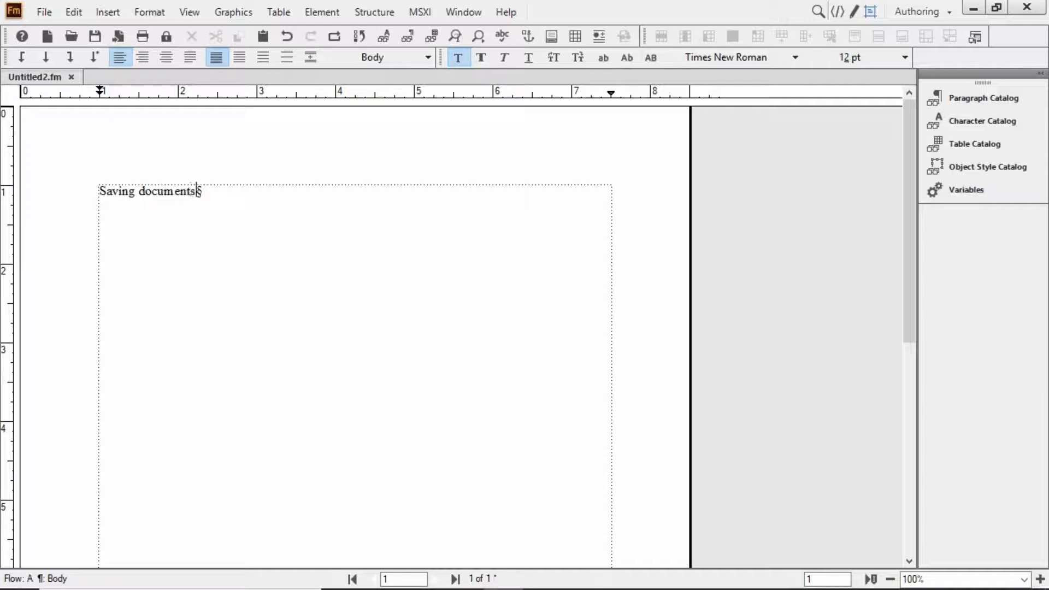
key(Return)
Write the second paragraph: "Files can be stored for future recovery. Once re-opened they can be modified, printed, and saved again."
text(Files can be d)
key(BackSpace)
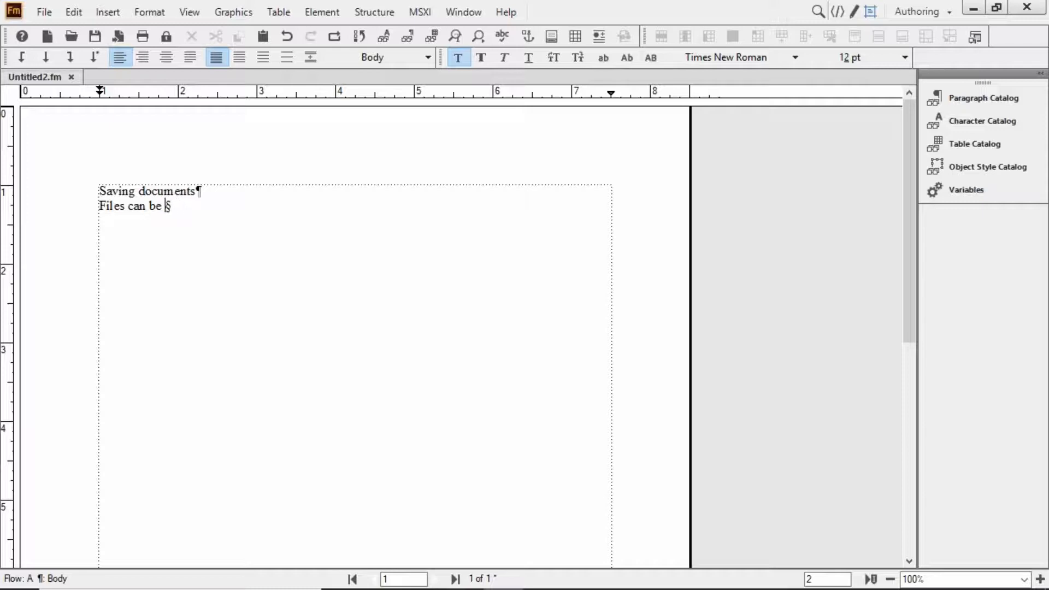
text(stored for fut)
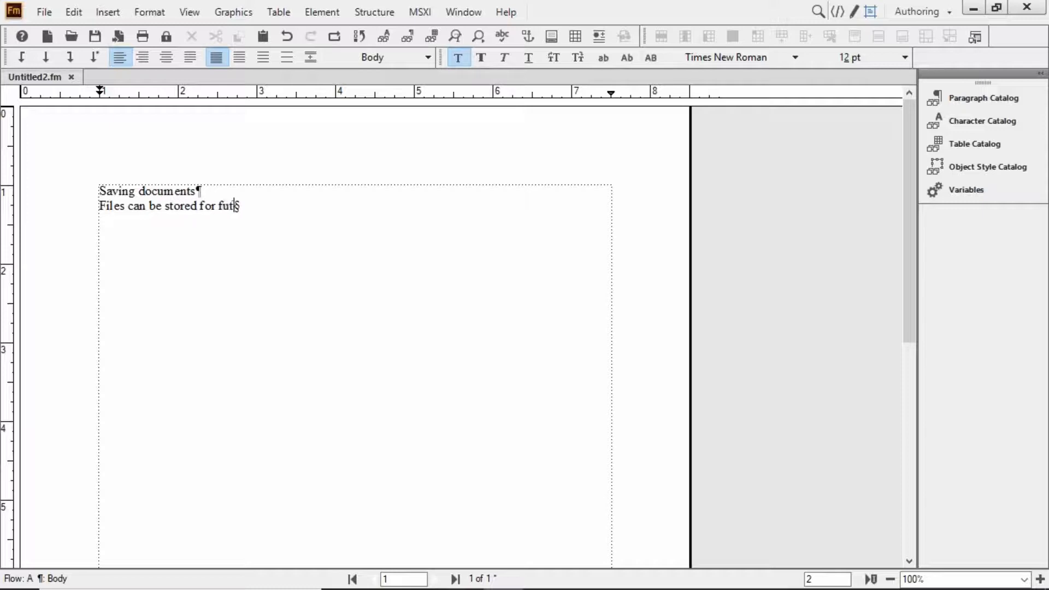
text(ure recovery. Once )
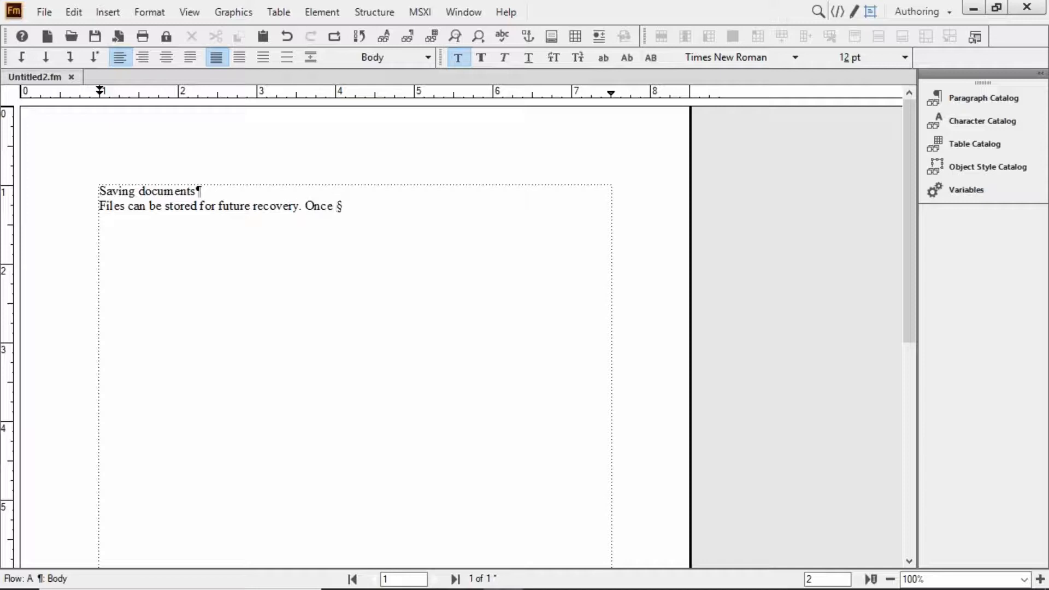
text(re-opened they can b)
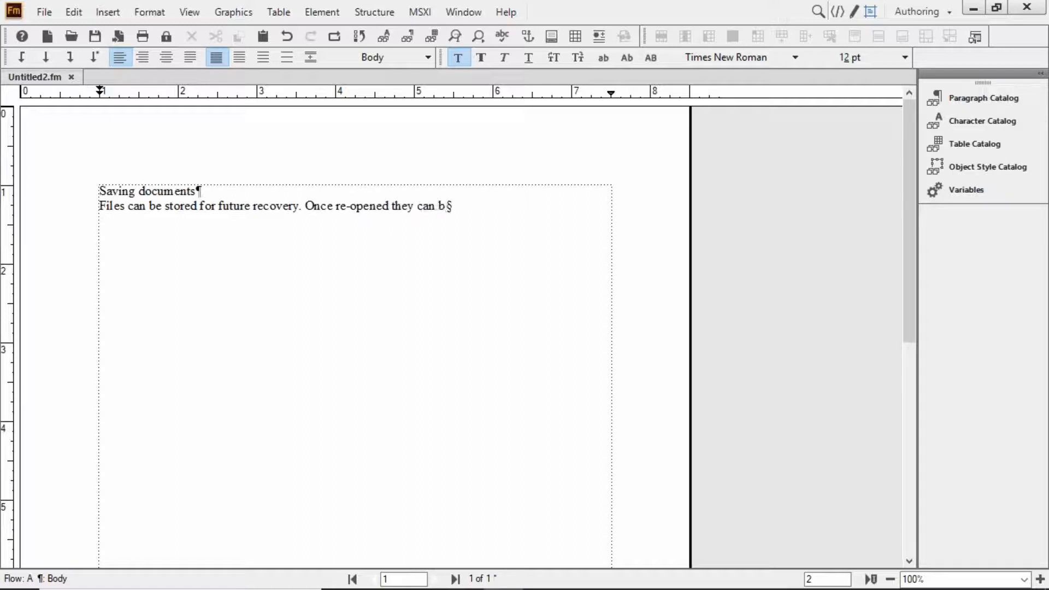
text(e modified)
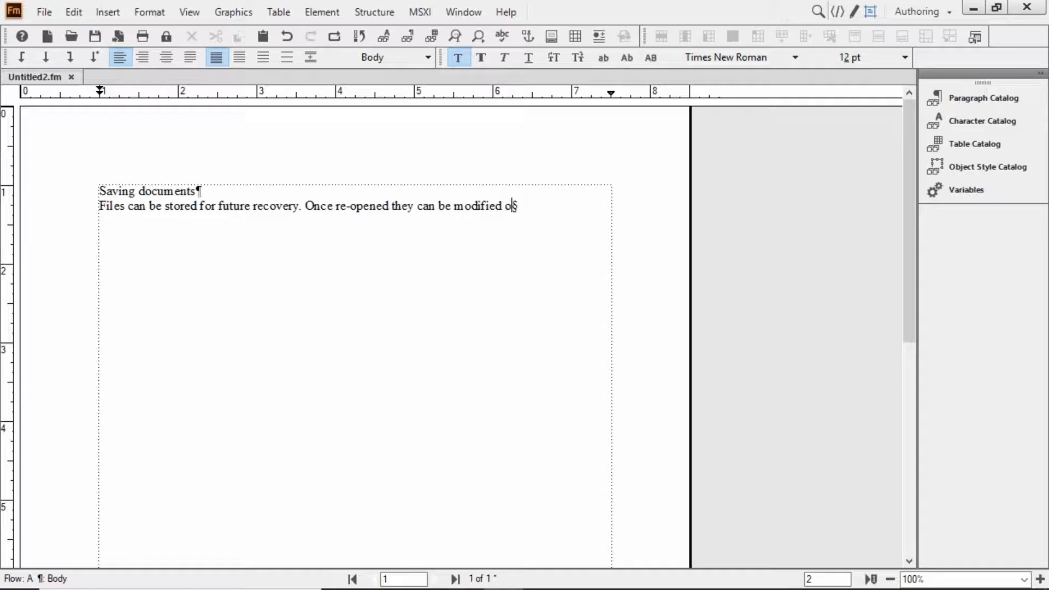
key(BackSpace)
text(, printed, and )
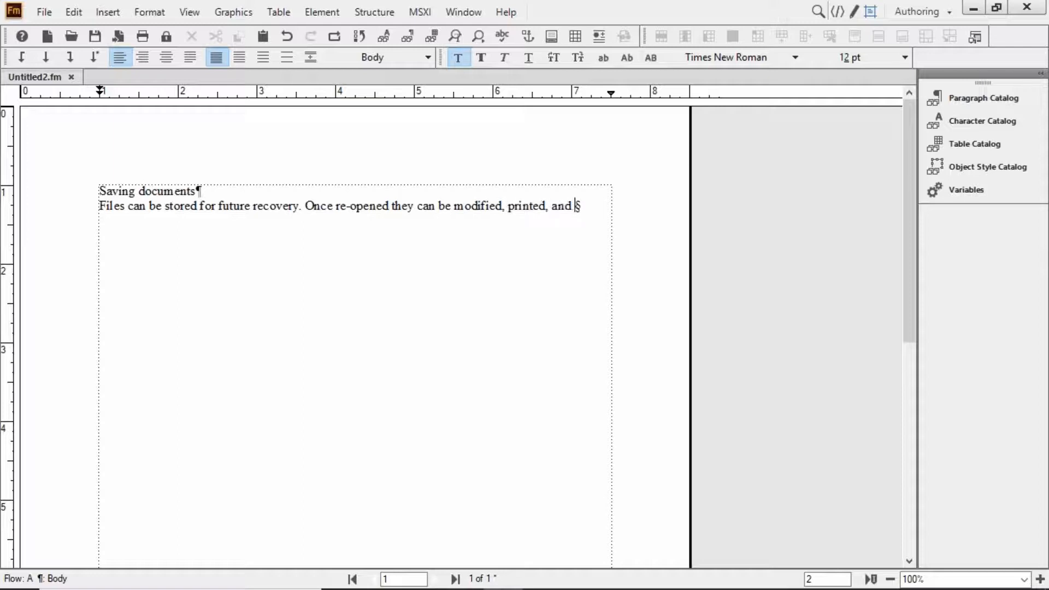
text(saved a)
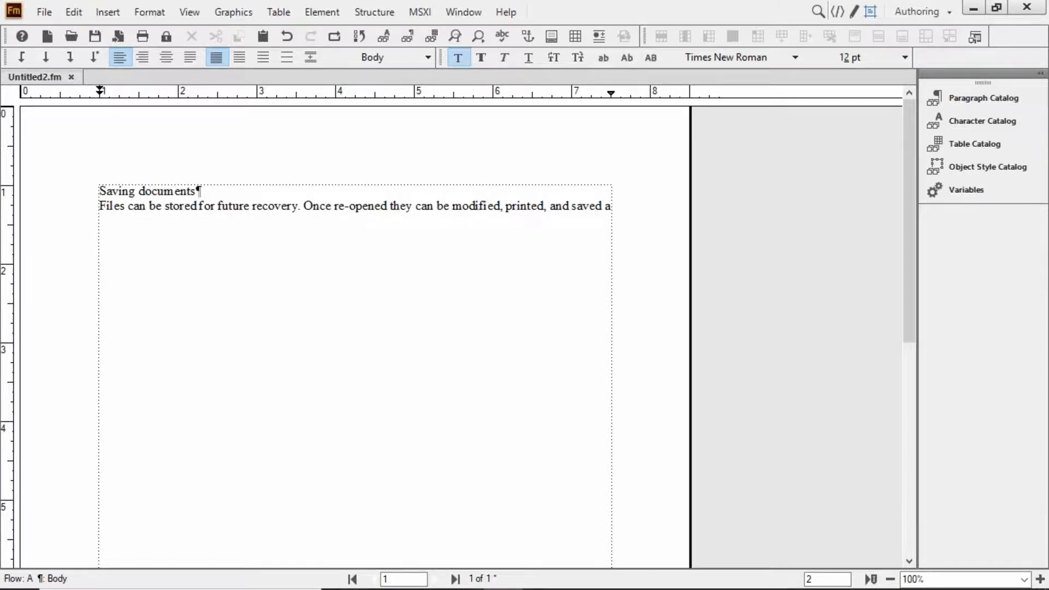
text(n)
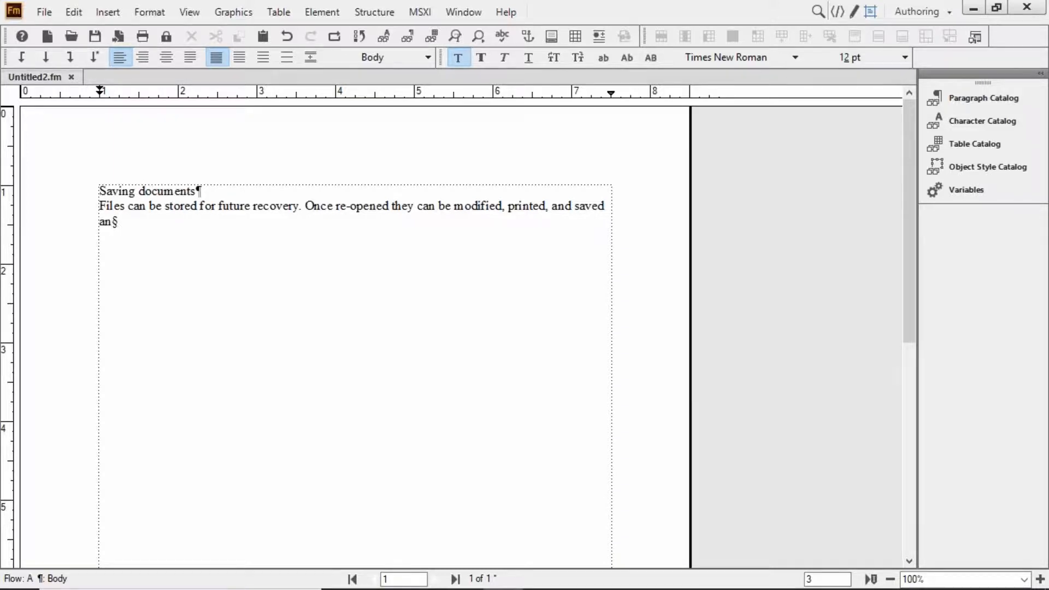
key(BackSpace)
text(gain.)
Add the instruction lines "Select File > Save As." and "Select a location." as separate paragraphs below the introduction
key(Return)
text(Sele)
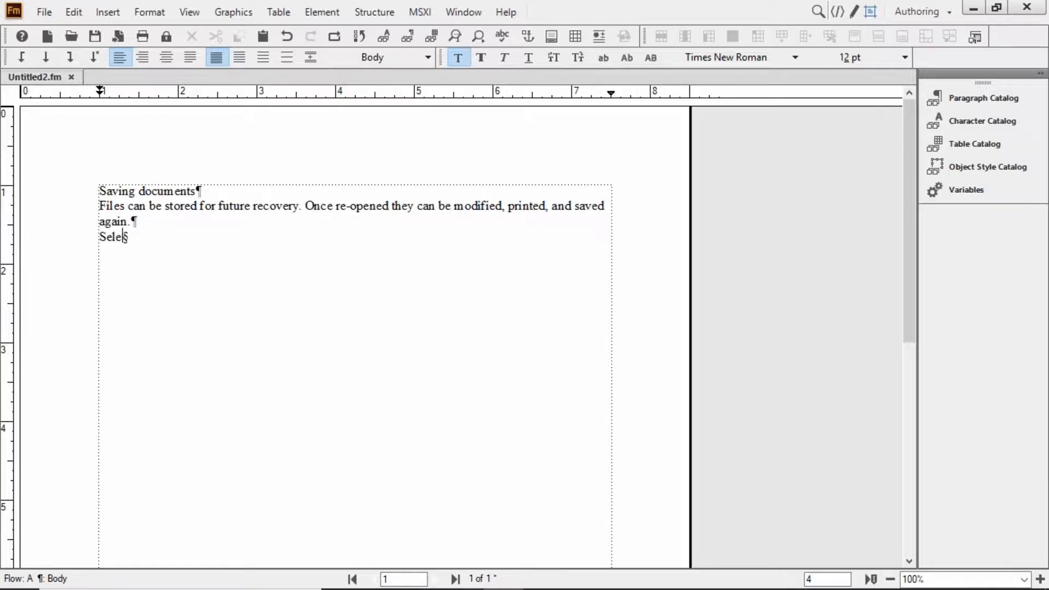
text(ct File > Save As.)
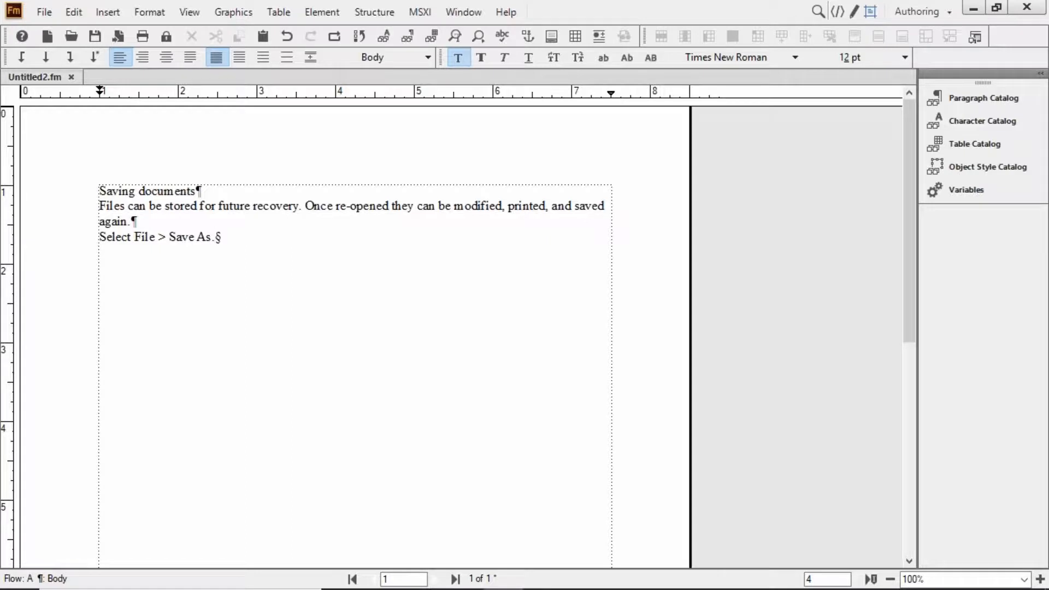
key(Return)
text(Select a)
key(BackSpace)
text(location.)
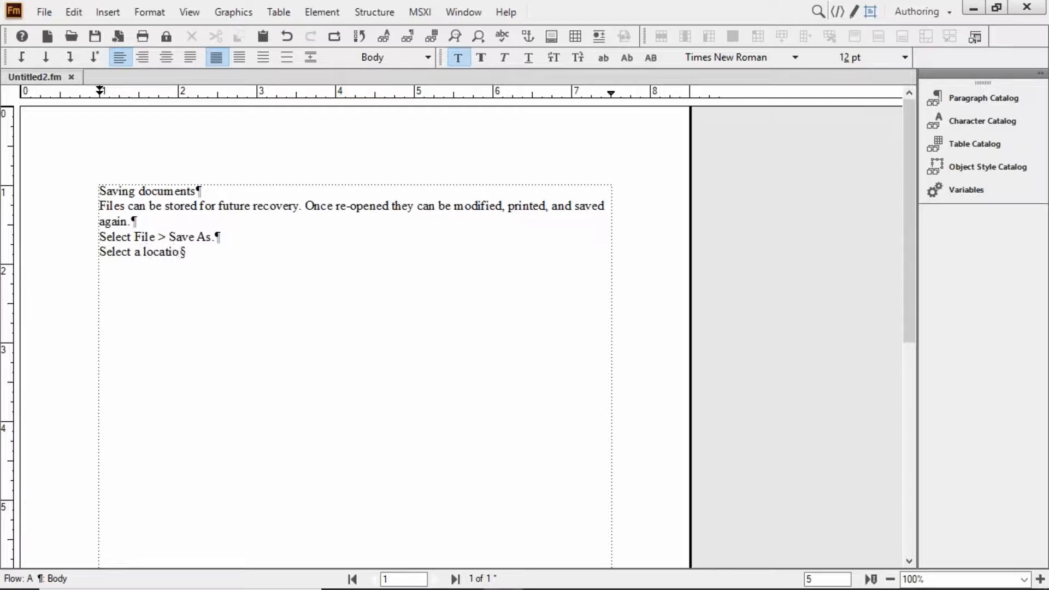
Add three more instruction paragraphs: "Choose a file type.", "Name the file." and "Click Save."
key(Return)
text(Choose a file type.)
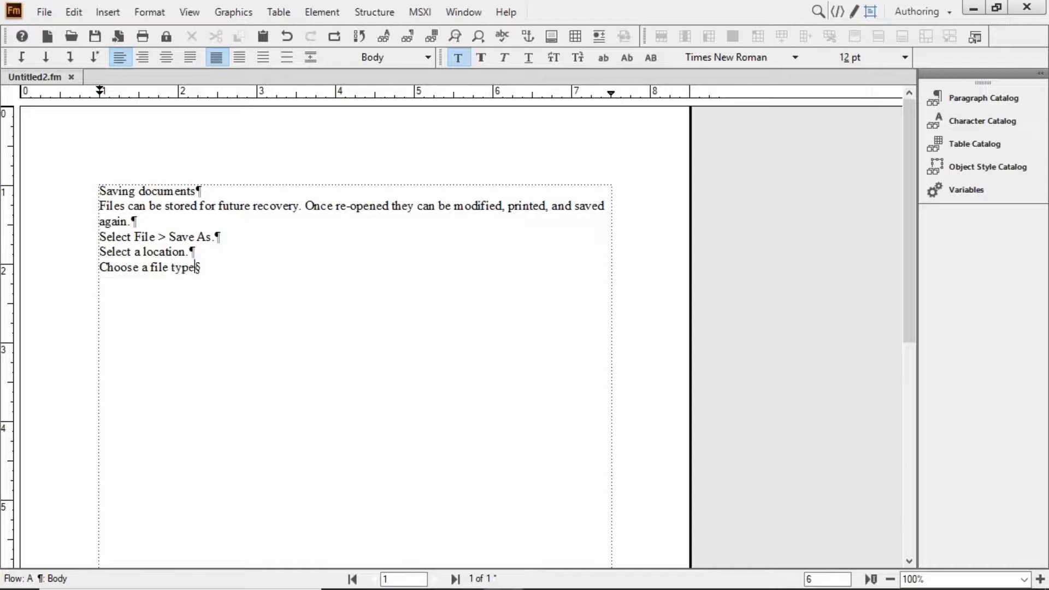
key(Return)
text(Name the file.)
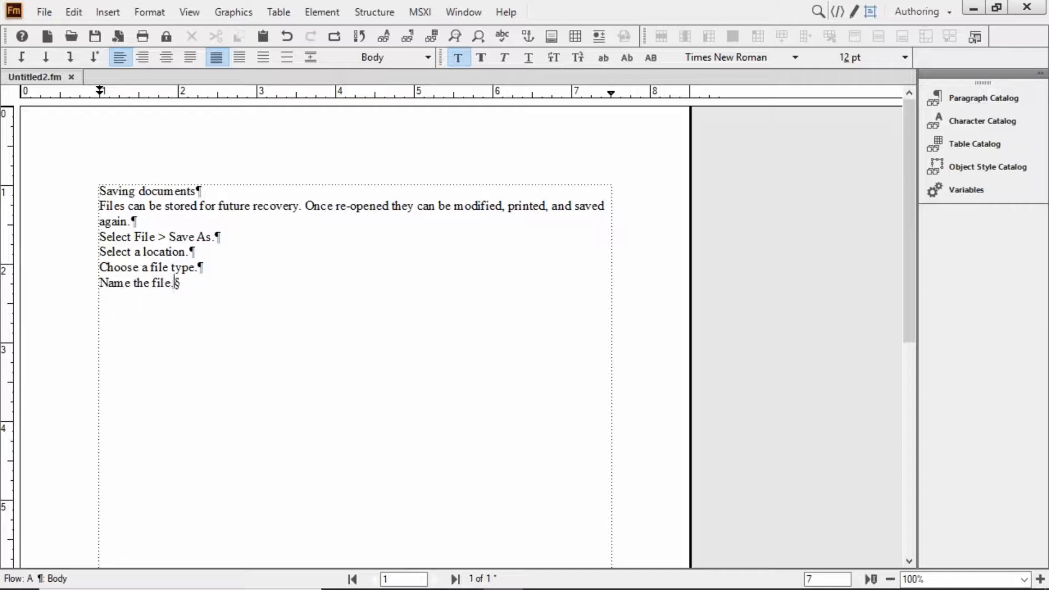
key(Return)
text(Click Save.)
key(Return)
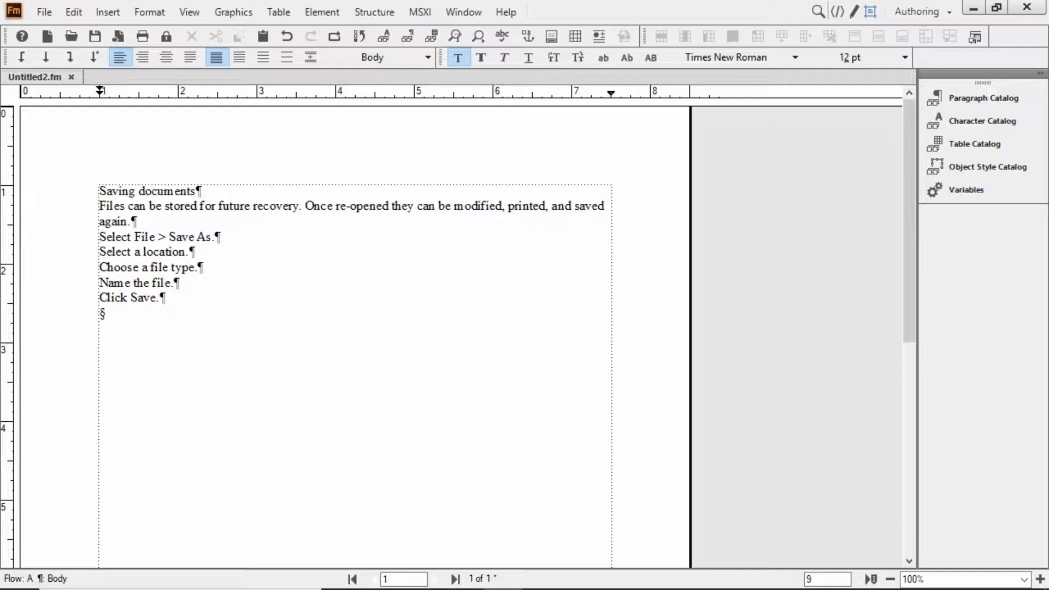
Add the line "Saving with new names or to new locations" followed by a "Blah blah" paragraph
text(Us)
key(BackSpace)
key(BackSpace)
text(Saving with new names )
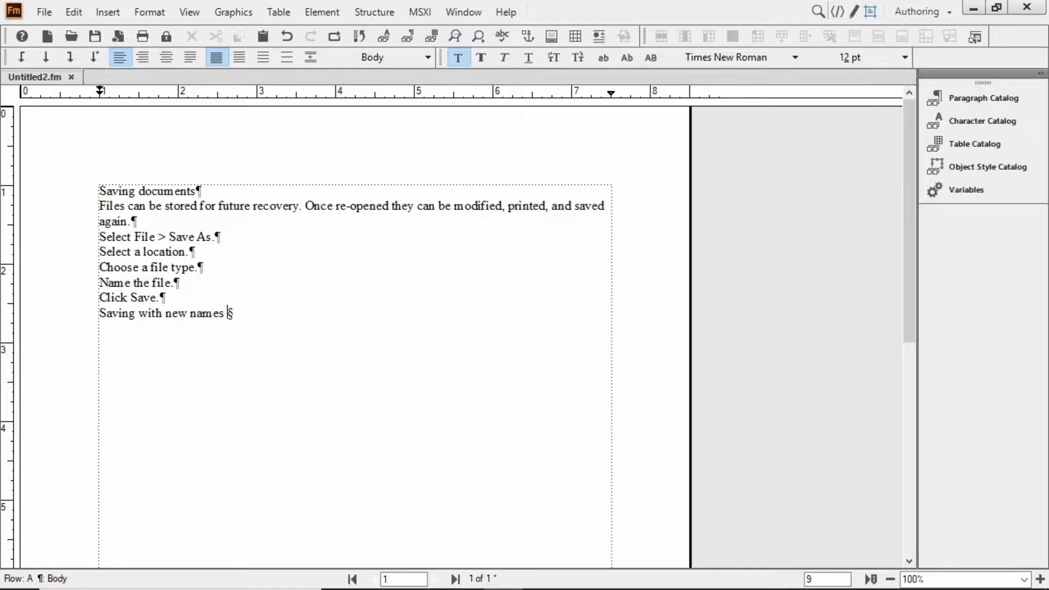
text(or to new locations)
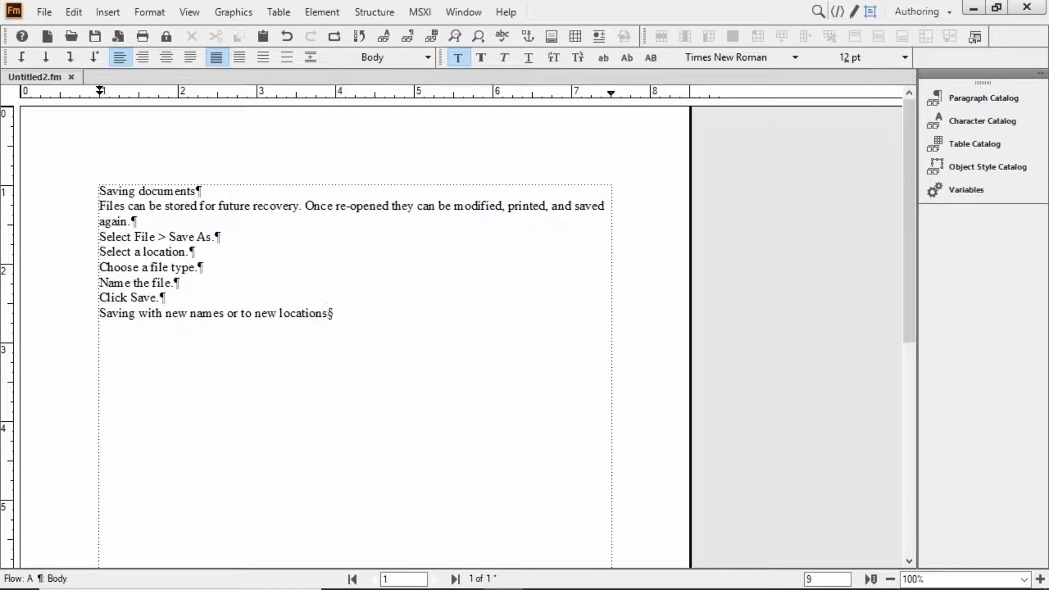
key(Return)
text(Blah blah)
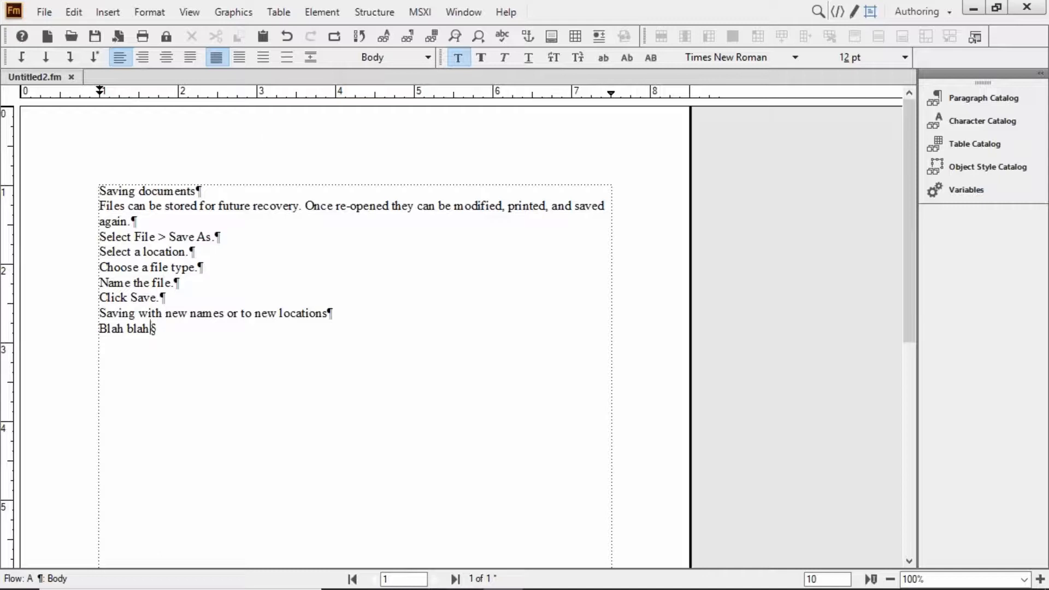
Apply the Title paragraph format to the "Saving documents" line
drag(119, 191, 175, 191)
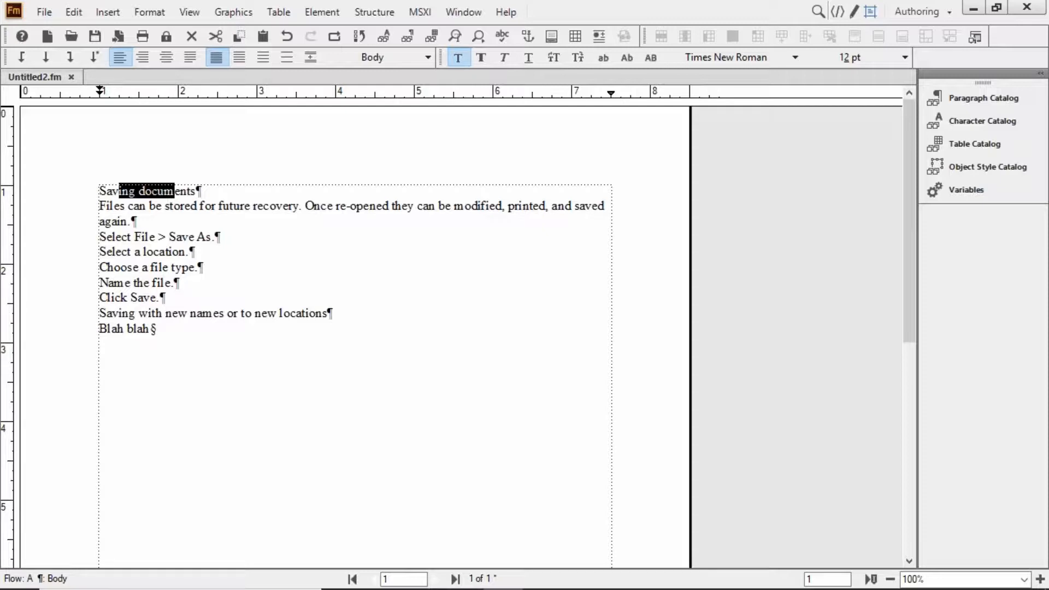
click(427, 57)
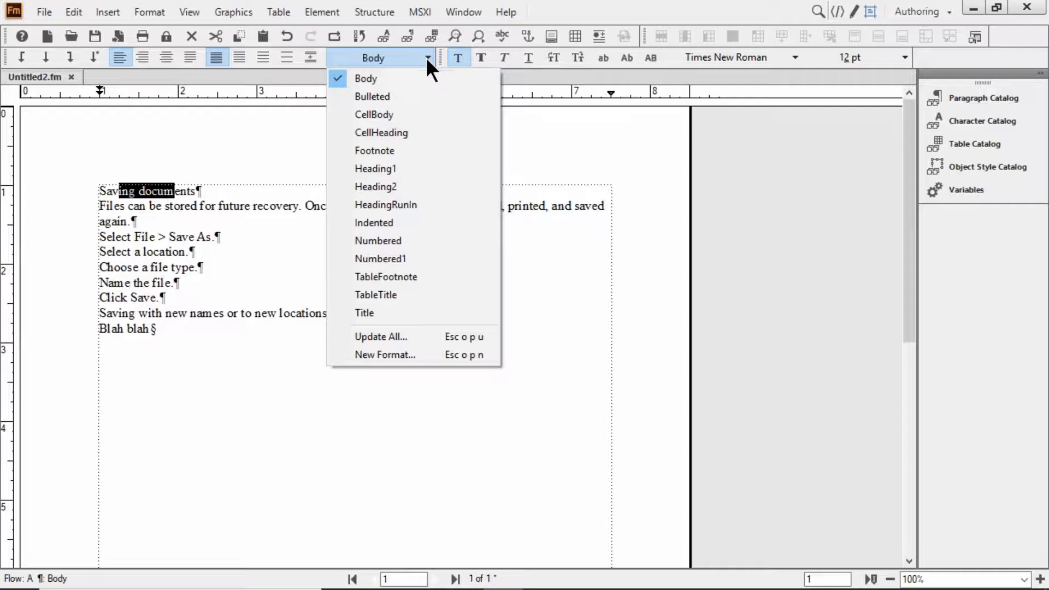
click(402, 314)
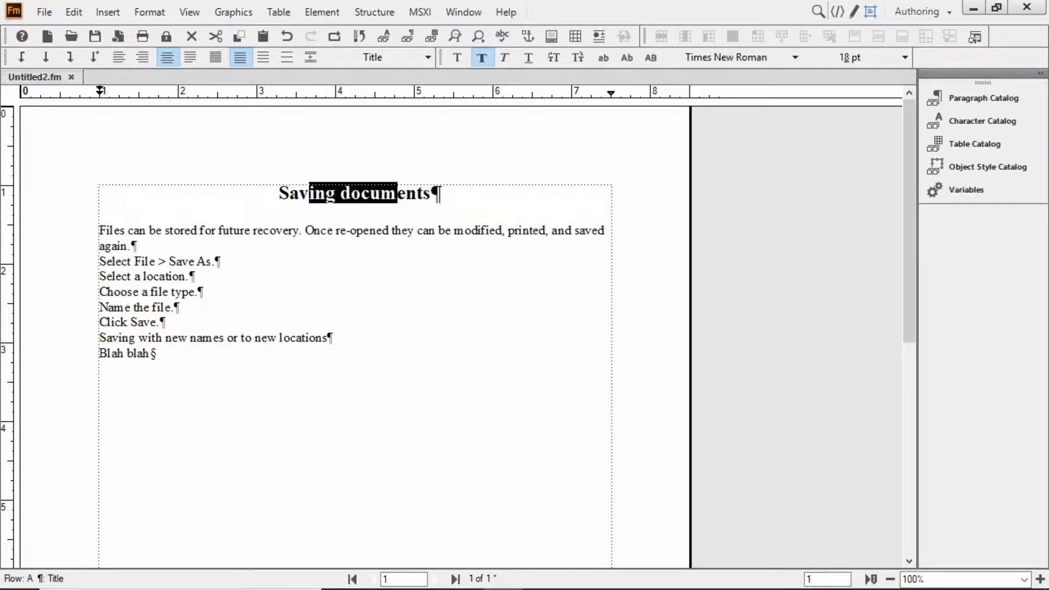
click(359, 200)
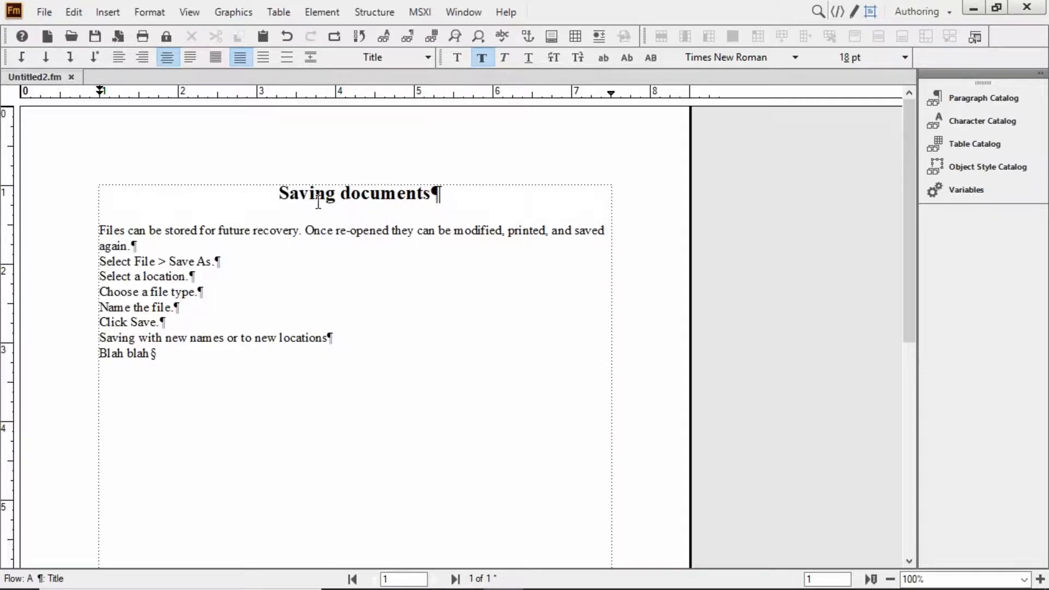
Set the "Saving documents" line back to the Body paragraph format
drag(318, 202, 429, 201)
click(379, 57)
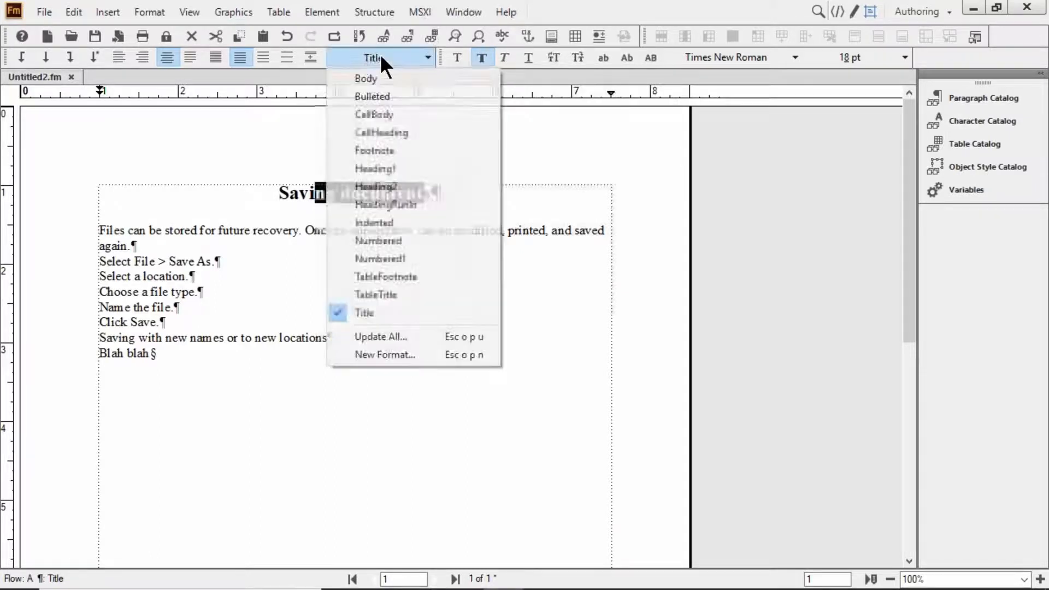
click(388, 80)
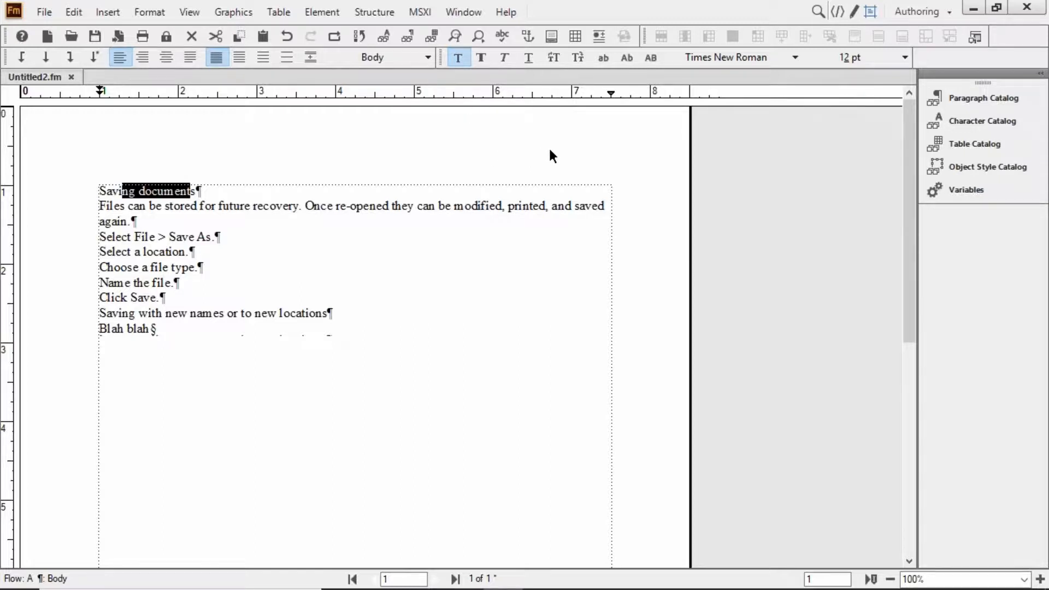
Open the Paragraph Catalog
click(956, 97)
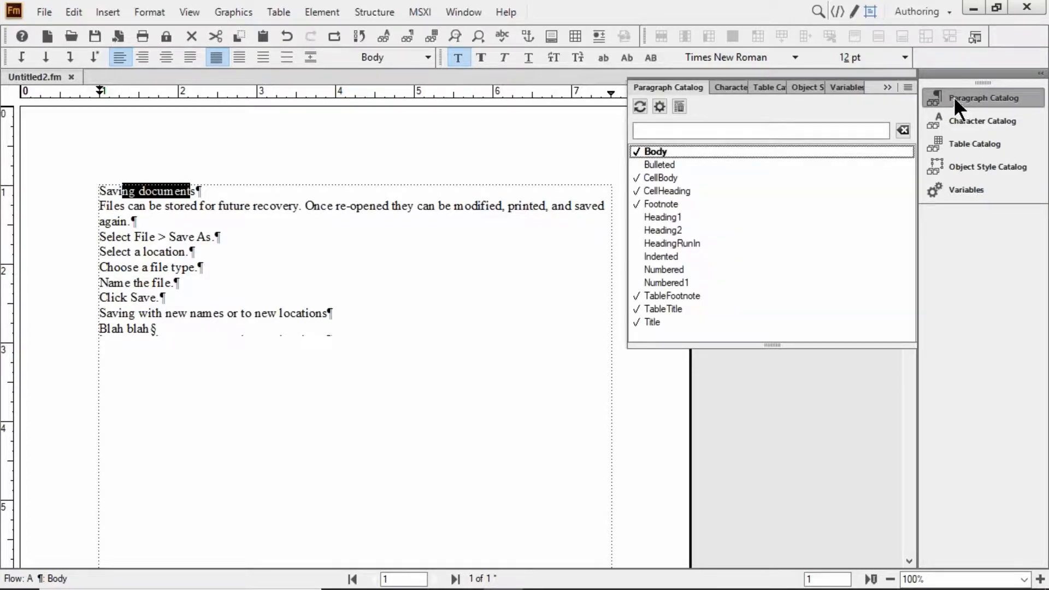
click(887, 86)
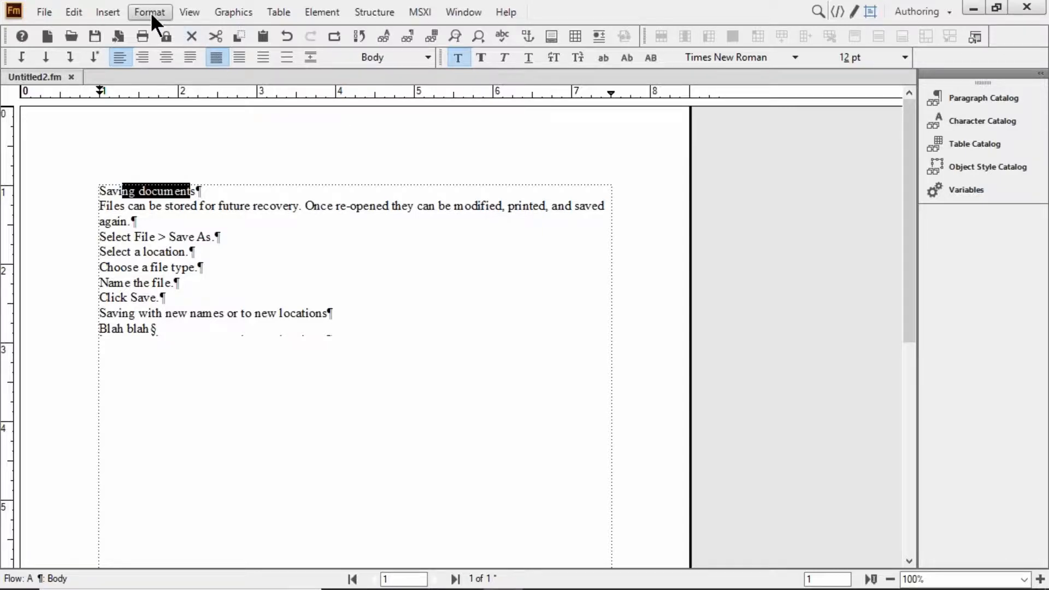
click(177, 13)
mouse_move(234, 66)
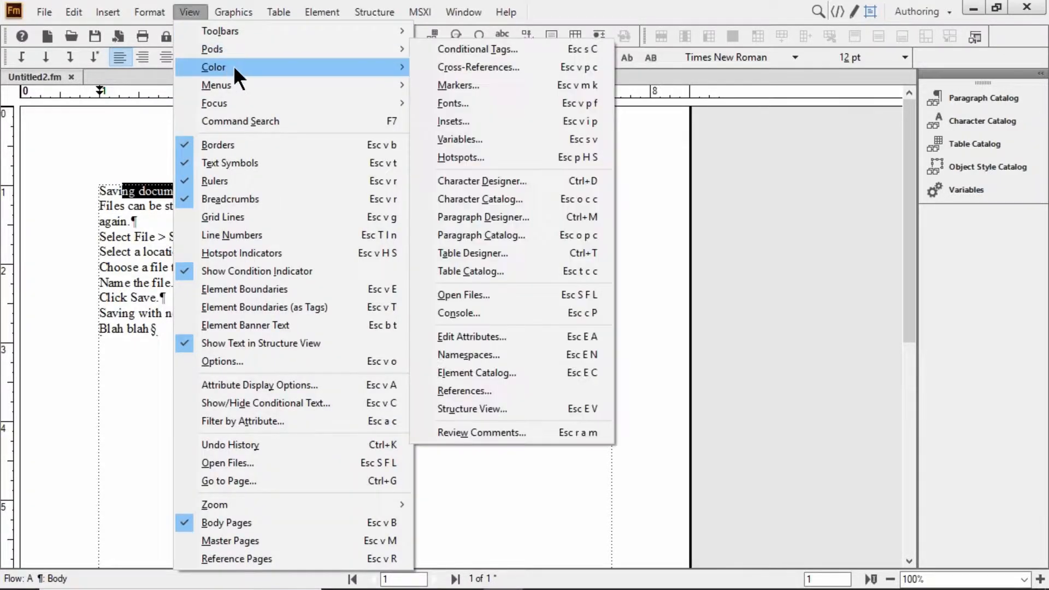
mouse_move(293, 55)
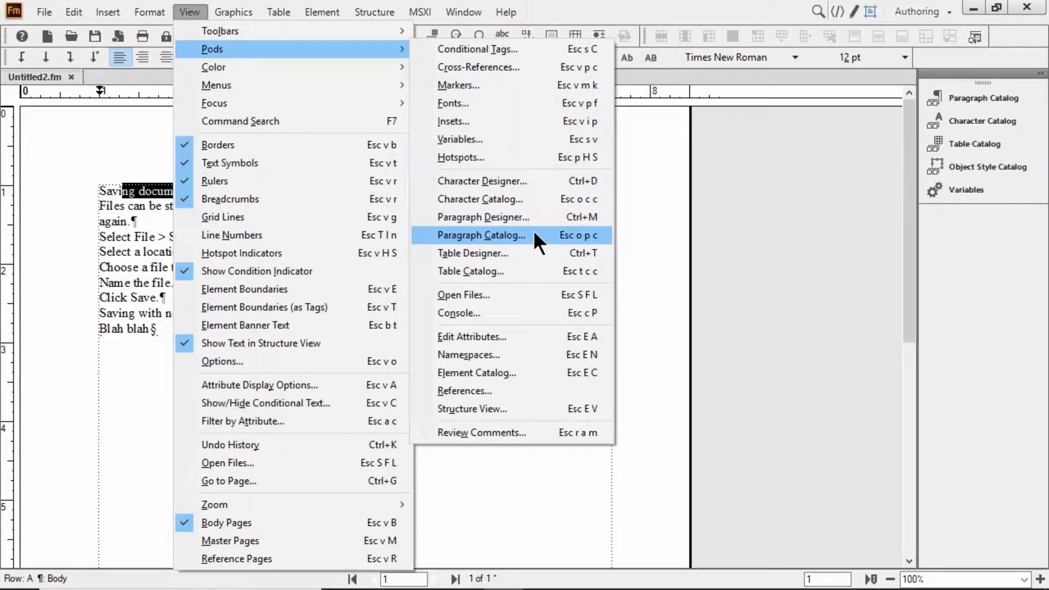
mouse_move(146, 14)
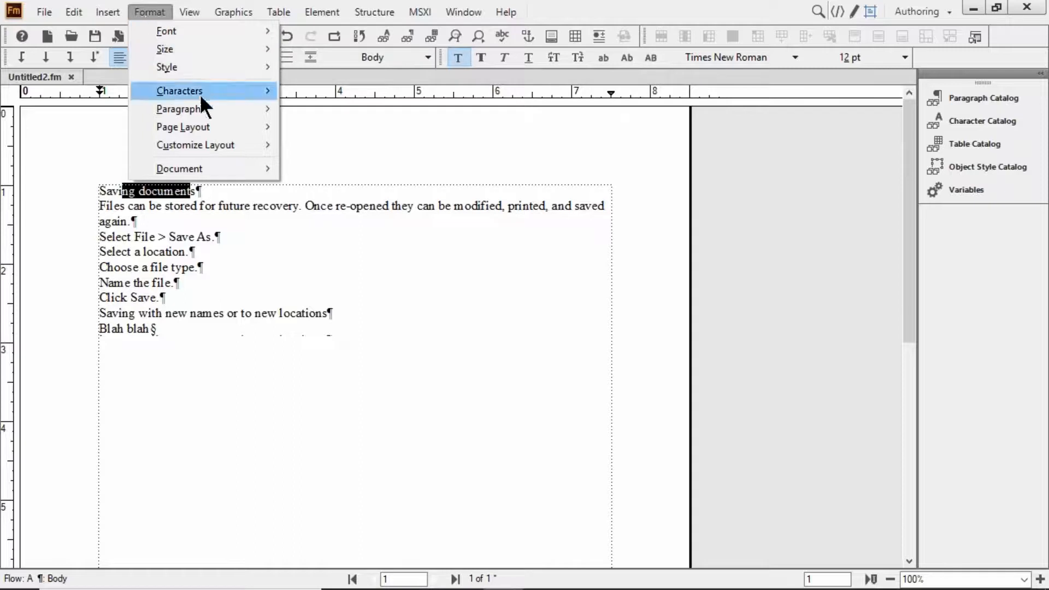
mouse_move(209, 105)
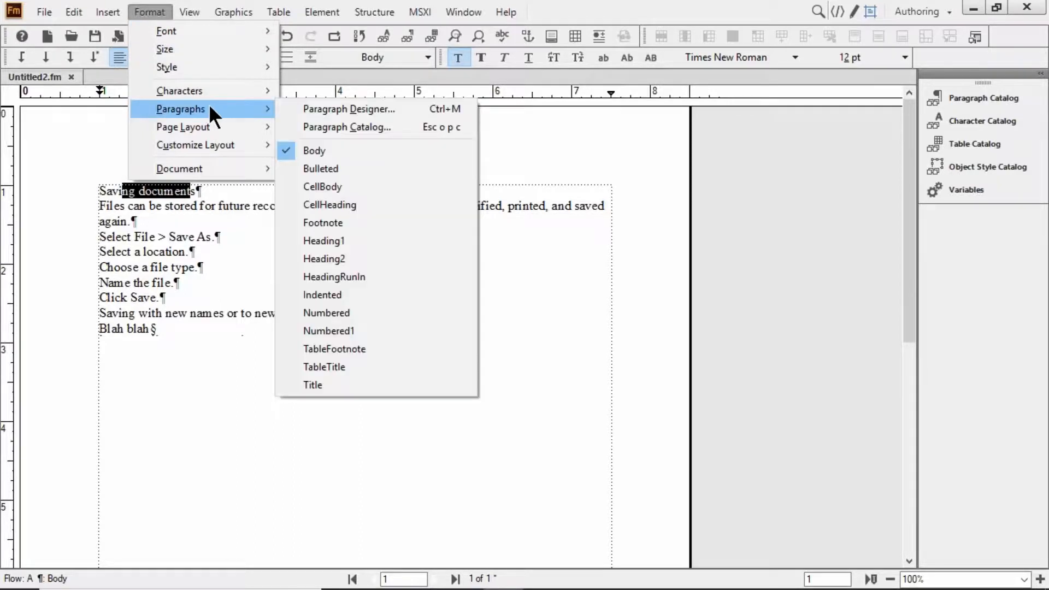
click(409, 126)
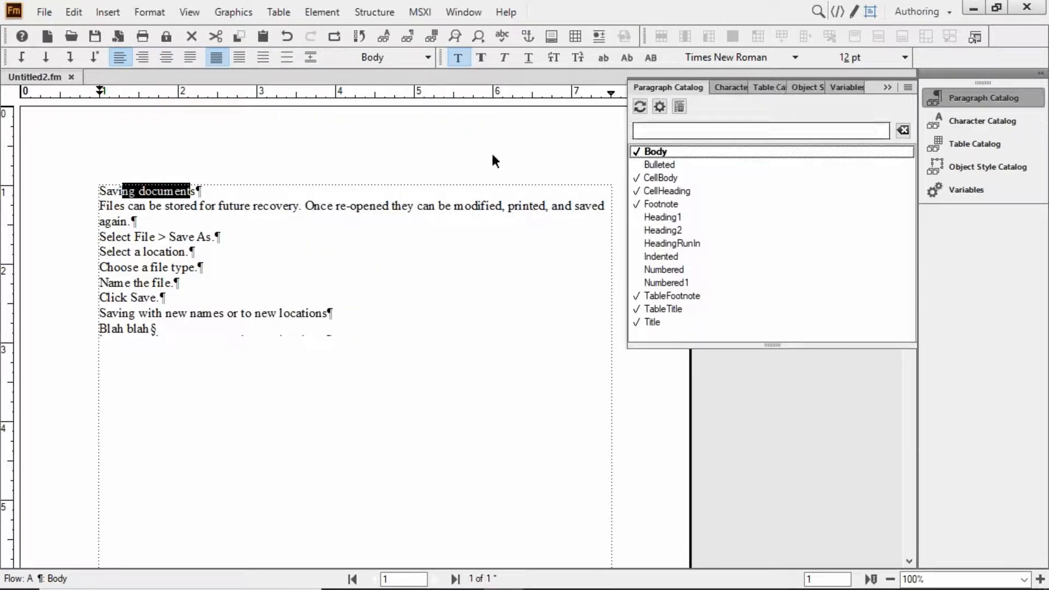
Apply the Title paragraph format to the "Saving documents" line from the catalog, switching it to Body and back to Title
click(181, 194)
drag(119, 190, 158, 192)
click(656, 320)
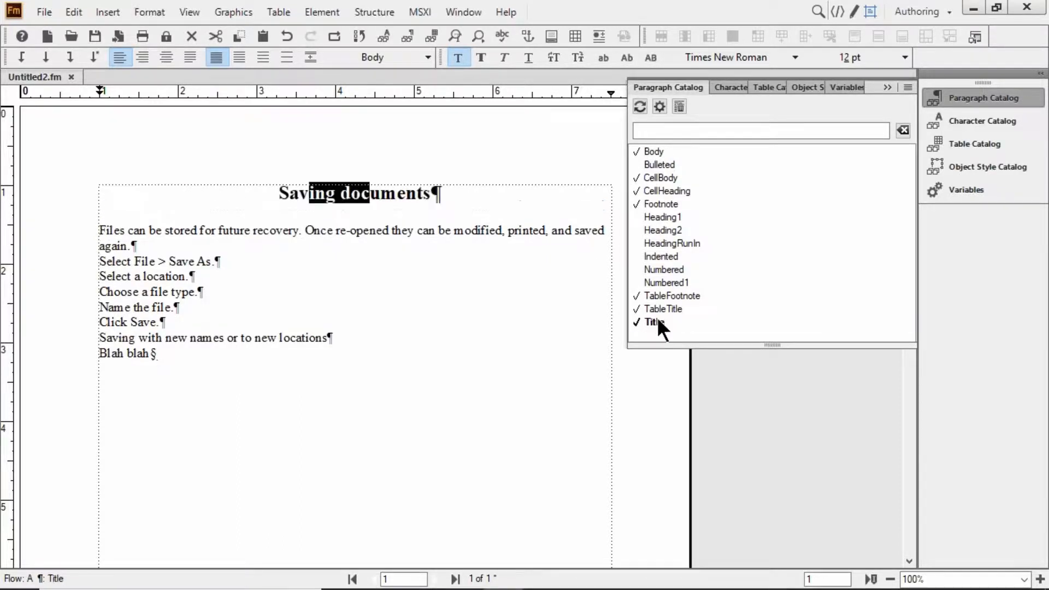
click(661, 153)
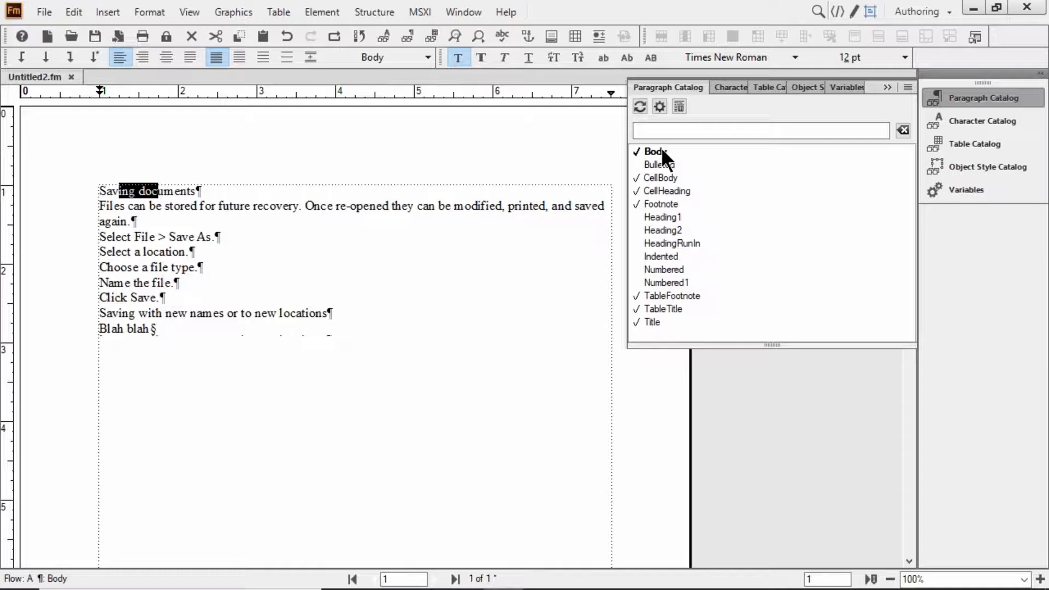
click(652, 322)
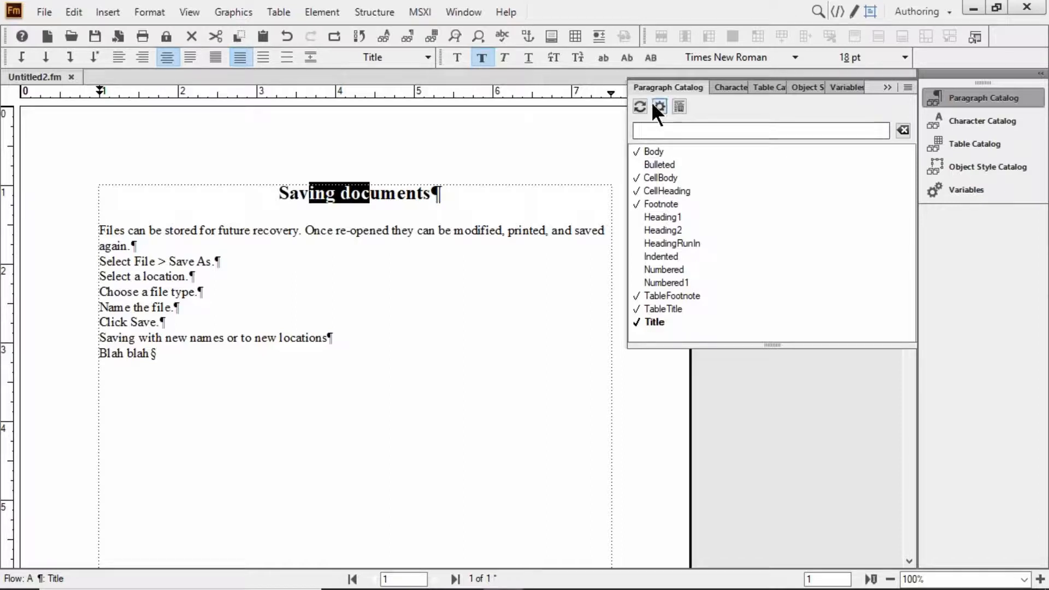
click(429, 58)
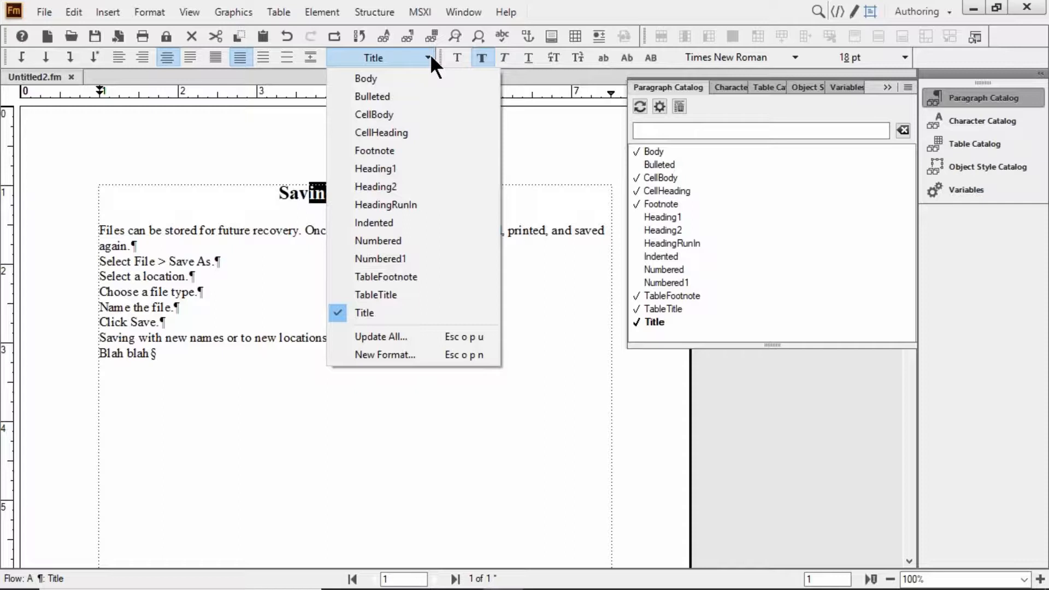
click(431, 56)
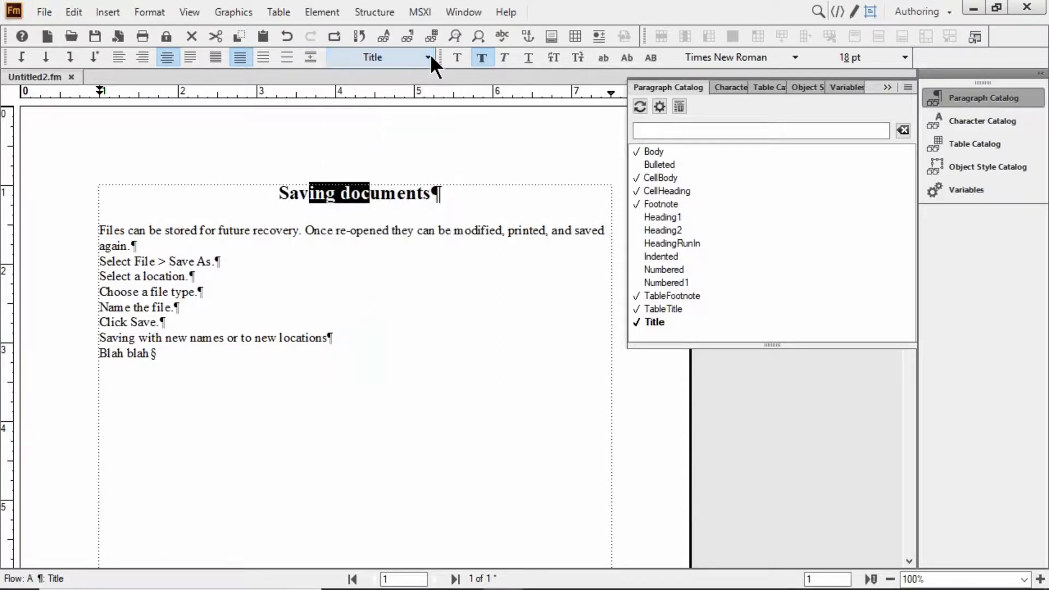
click(312, 198)
right_click(307, 202)
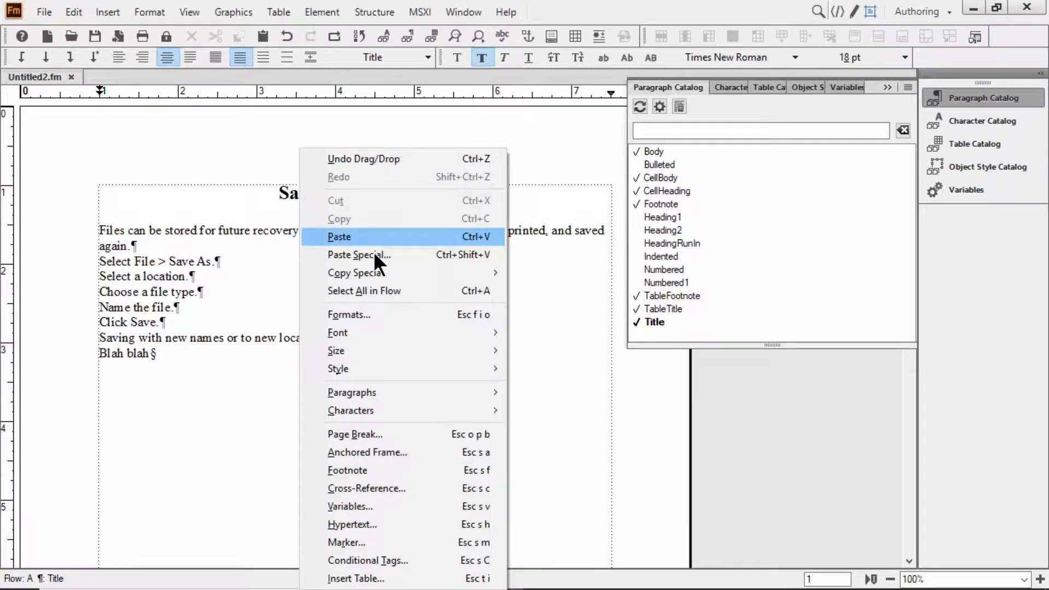
Apply the Numbered1 paragraph format to the "Select File > Save As." paragraph
click(165, 260)
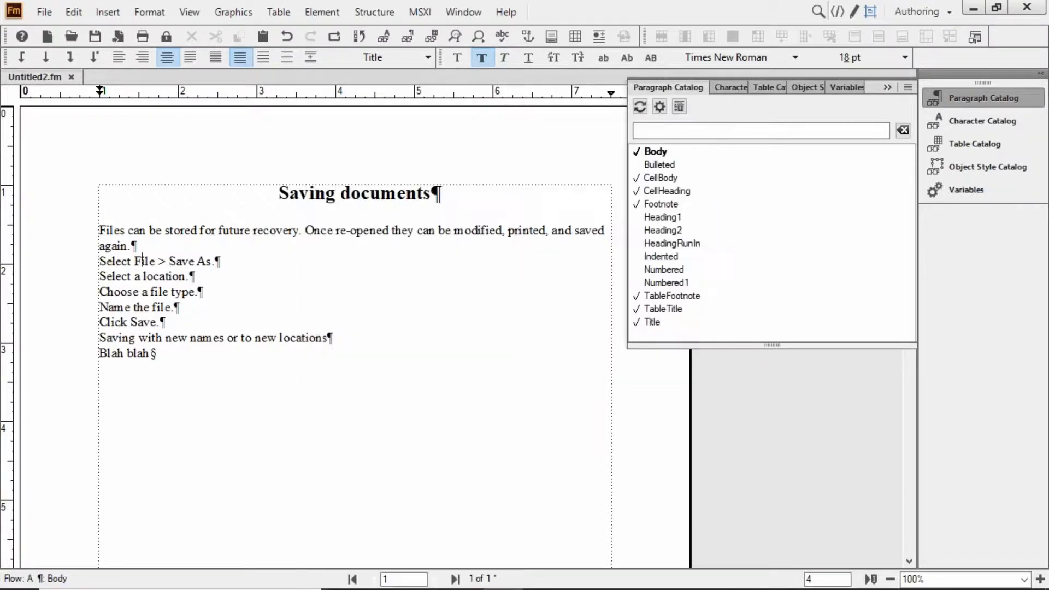
drag(106, 262, 195, 261)
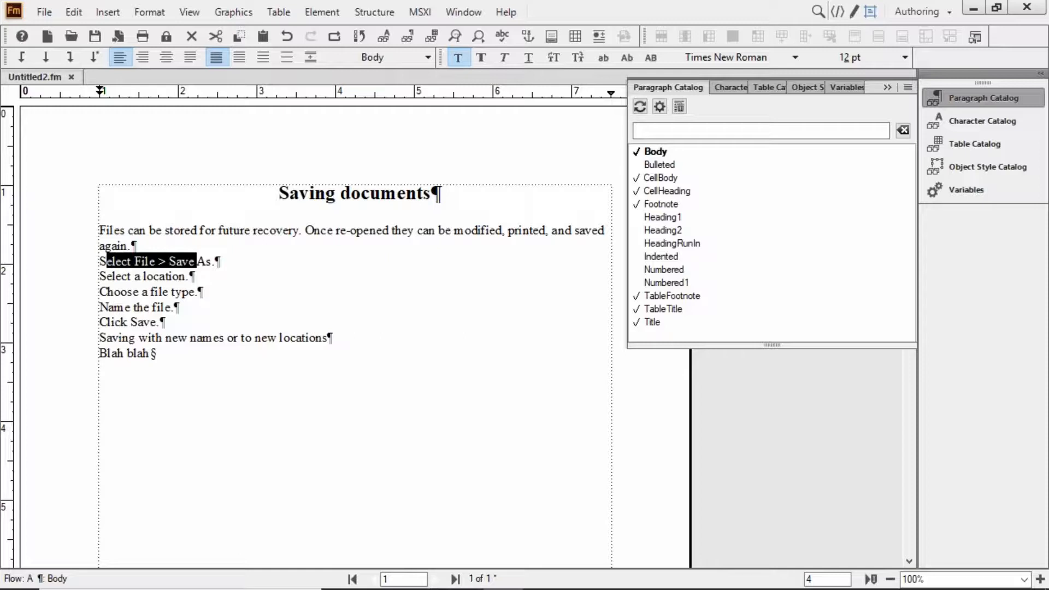
key(ctrl+1)
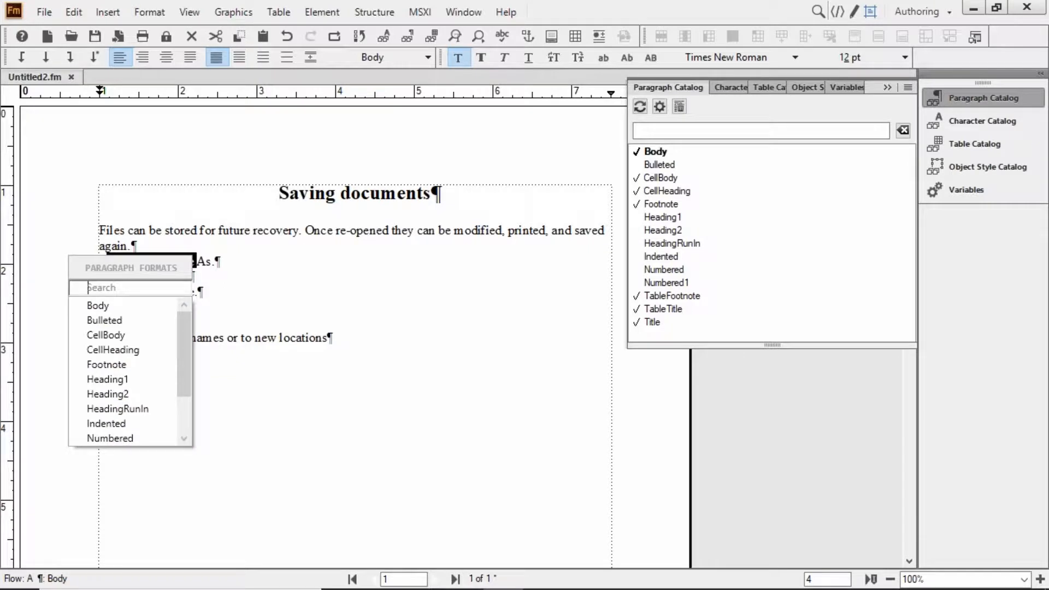
text(n)
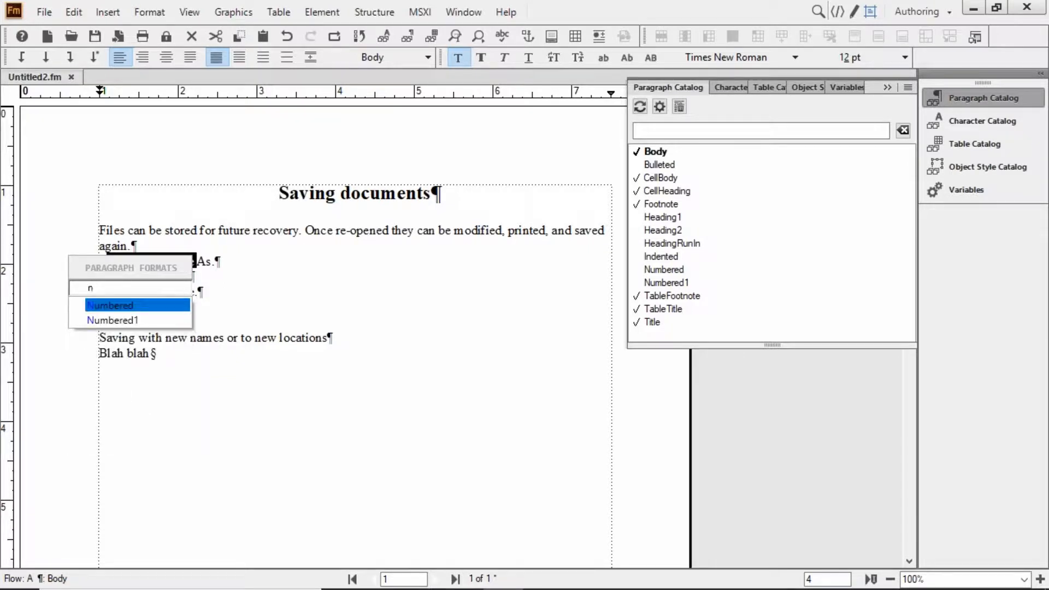
key(Down)
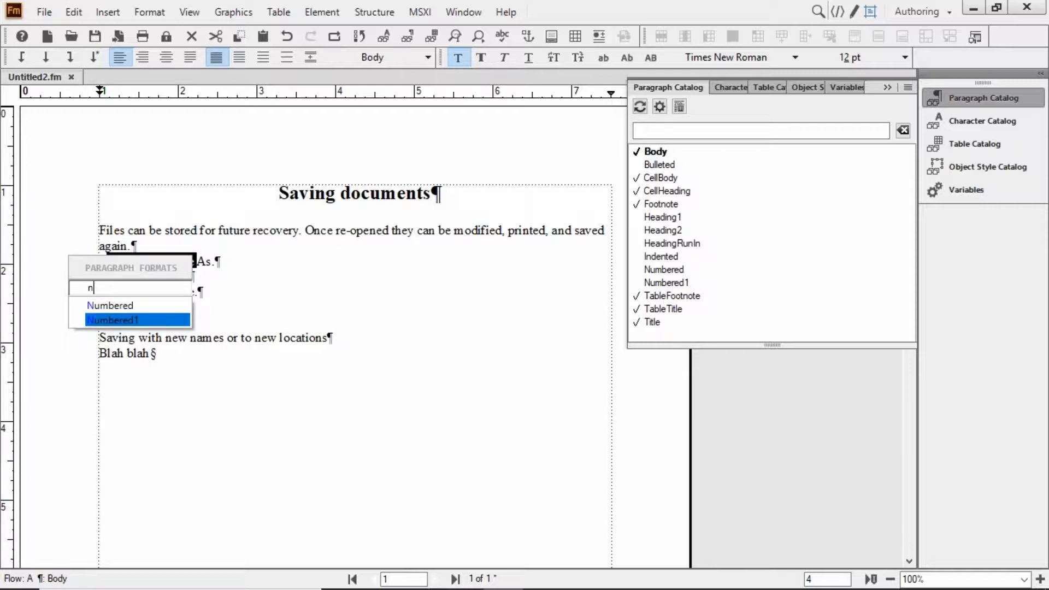
key(Return)
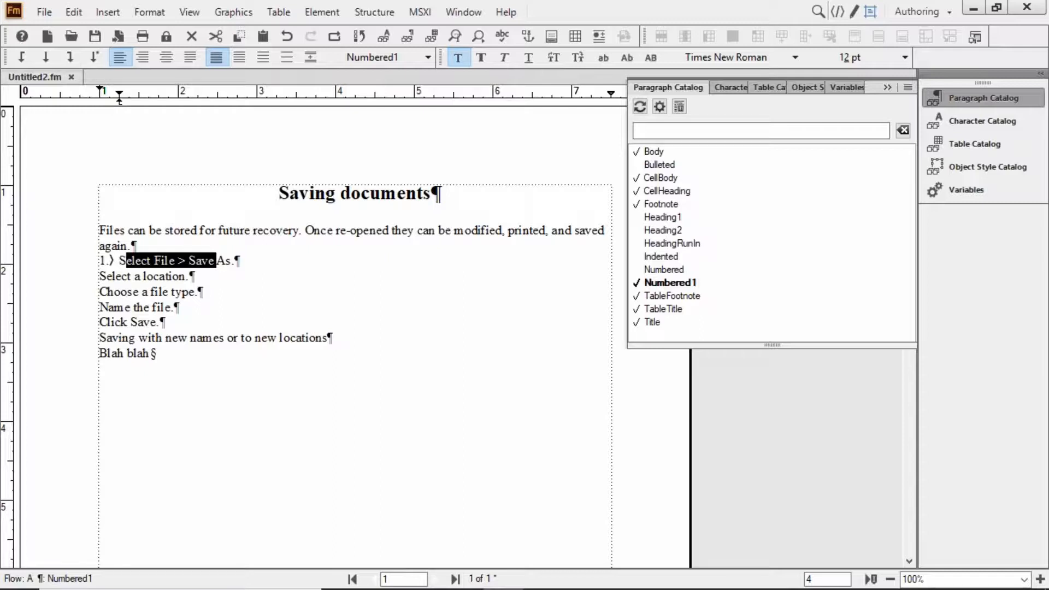
Apply the Numbered paragraph format to the four paragraphs from "Select a location." through "Click Save."
click(122, 276)
drag(123, 276, 140, 322)
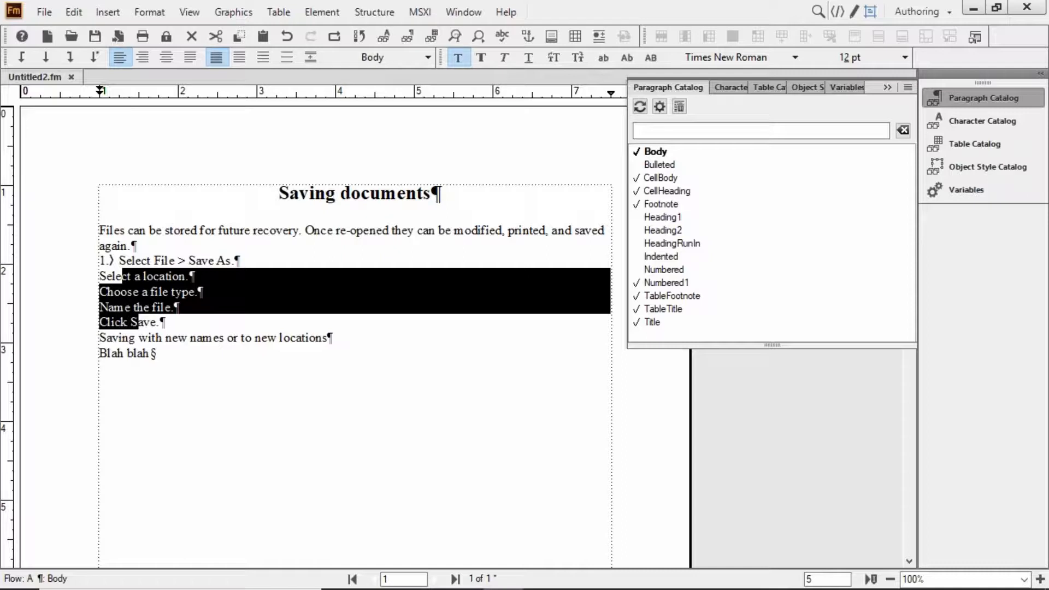
key(ctrl+9)
text(nu)
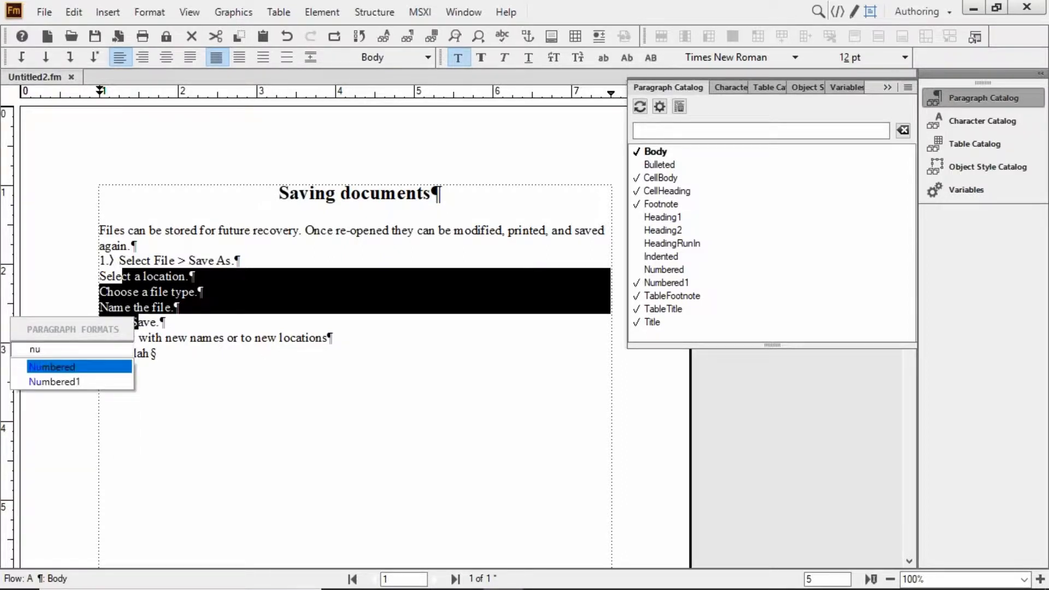
key(Return)
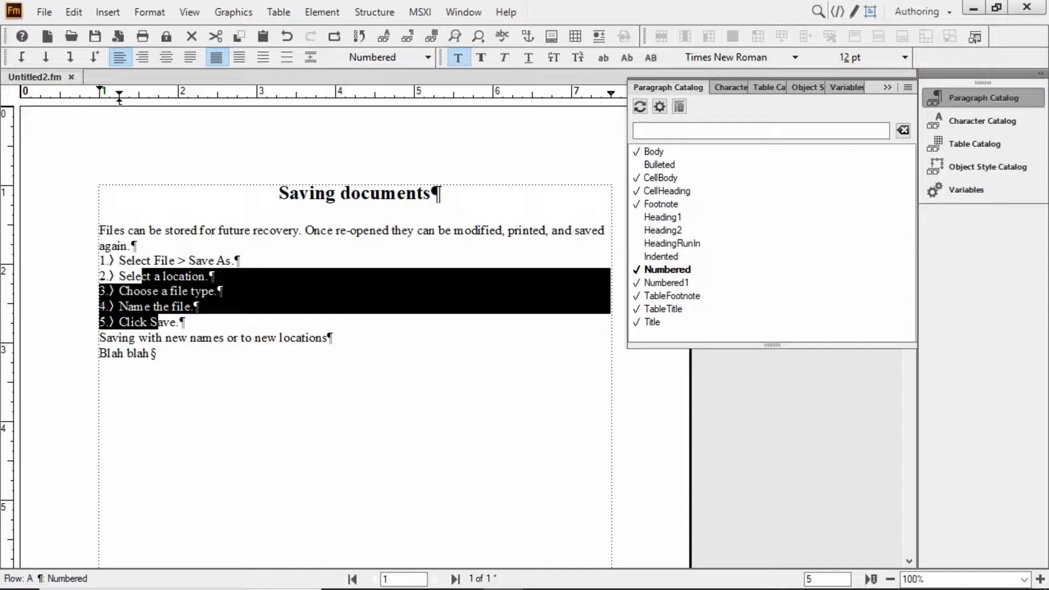
Insert an empty paragraph after "Select a location." and give it the Indented paragraph format
click(266, 304)
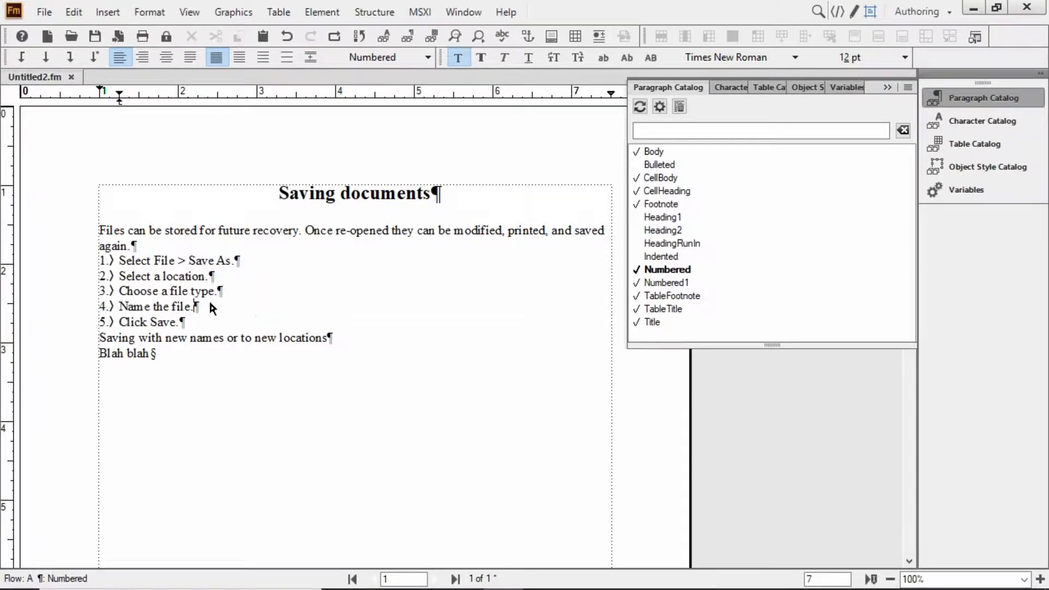
drag(141, 276, 236, 279)
click(236, 279)
key(Return)
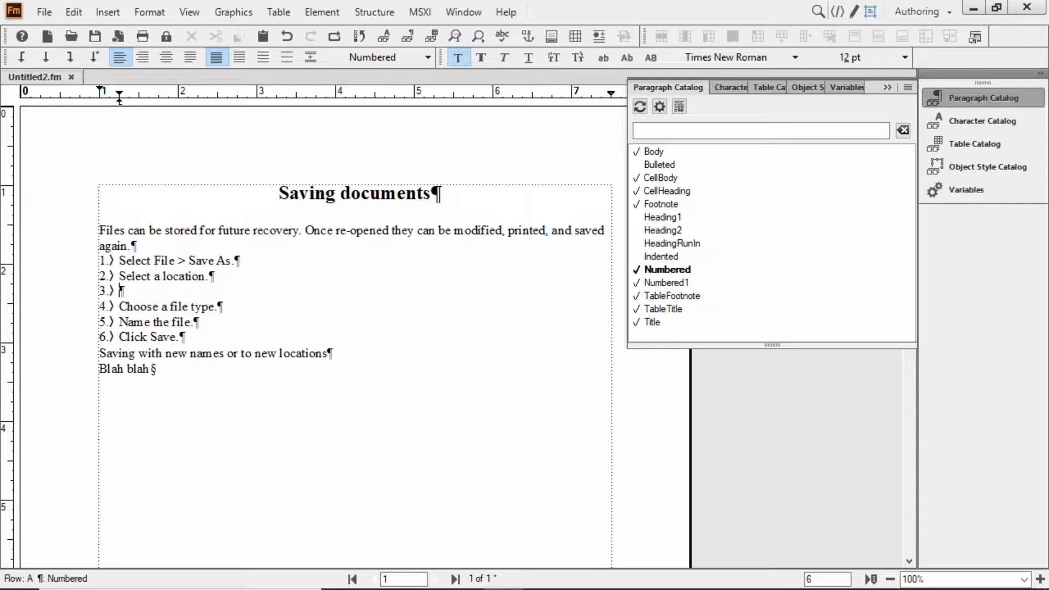
click(660, 256)
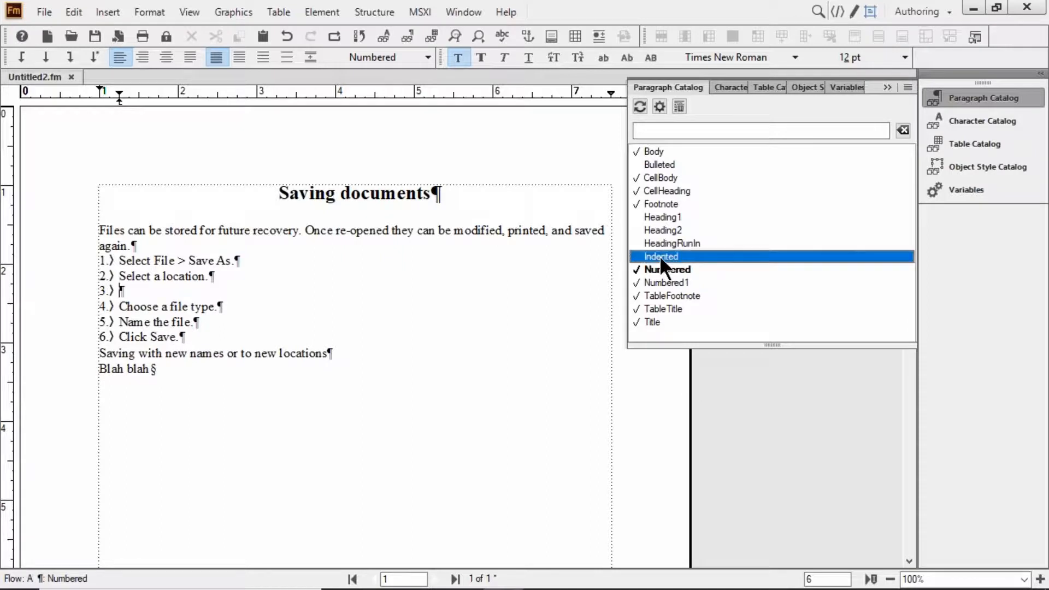
click(660, 256)
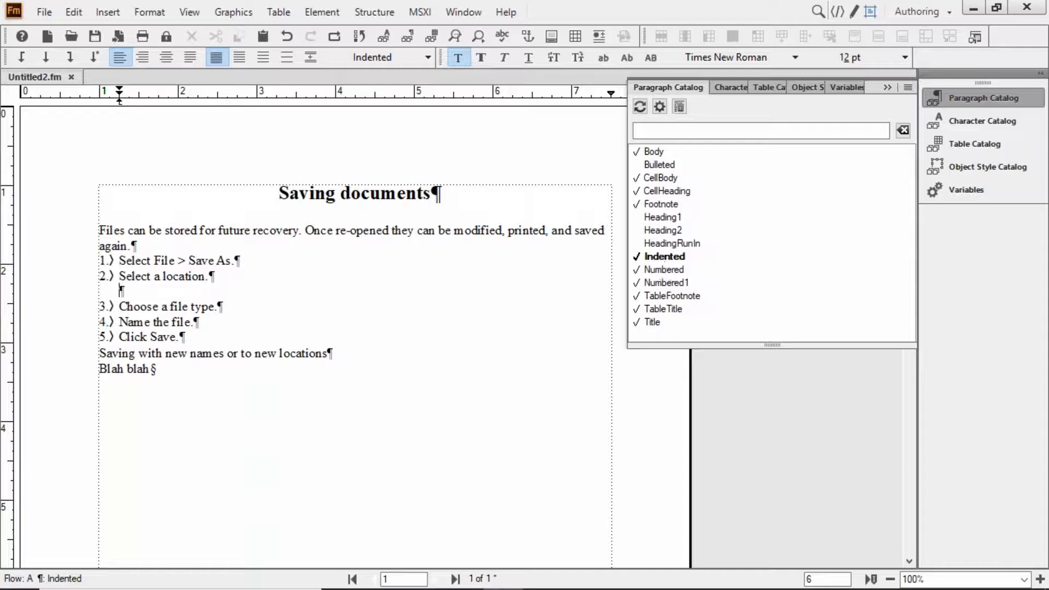
Write "On a Mac use the Finder and on a Windows computer use the Explorer." in the indented paragraph
text(On a Mac use )
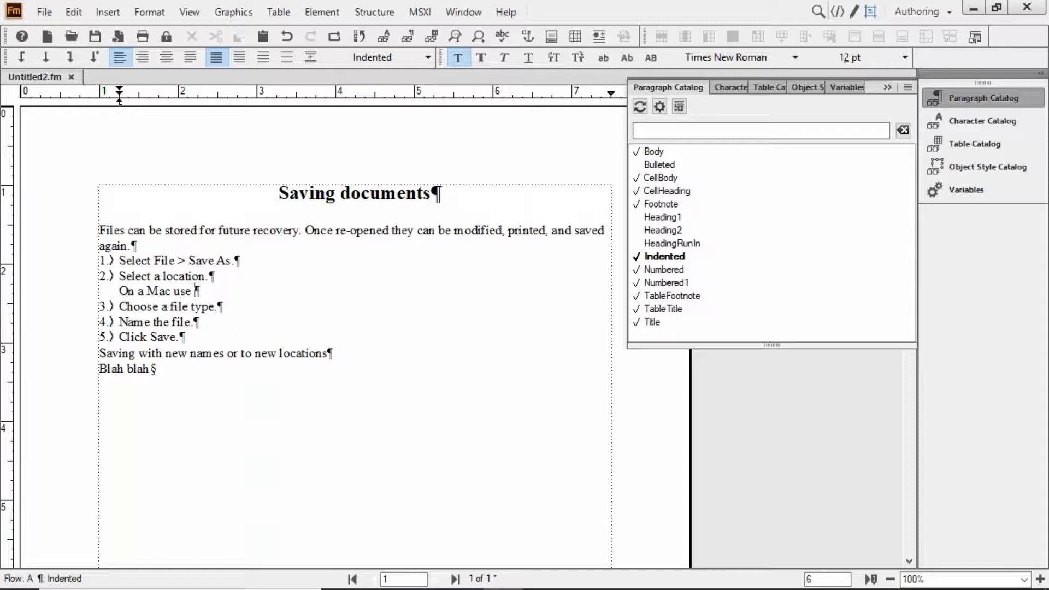
text(the Finder and on a Windows cop)
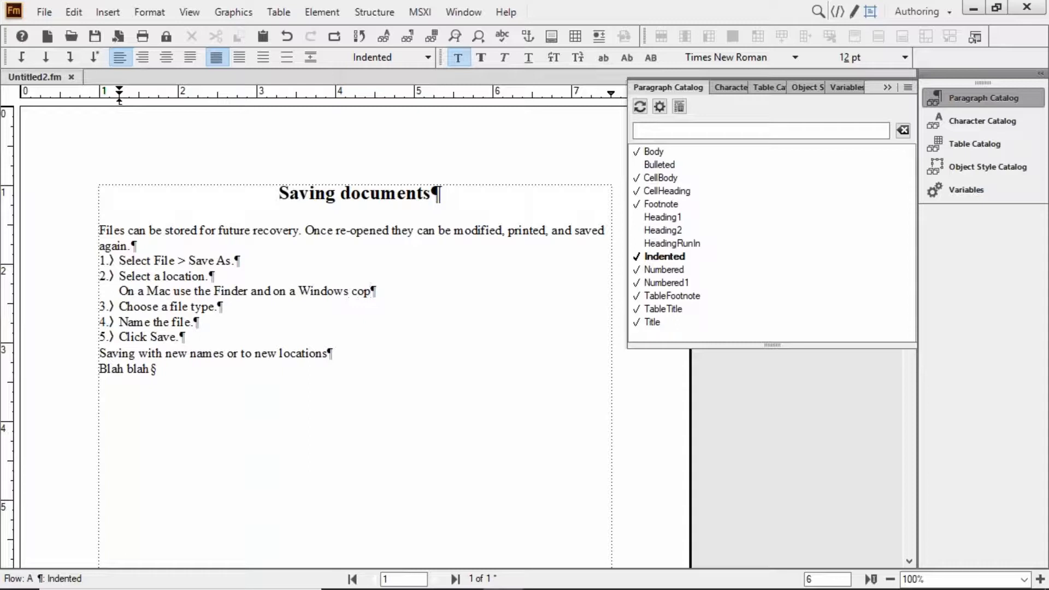
key(BackSpace)
text(mputer use h)
key(BackSpace)
text(the Ex:)
key(BackSpace)
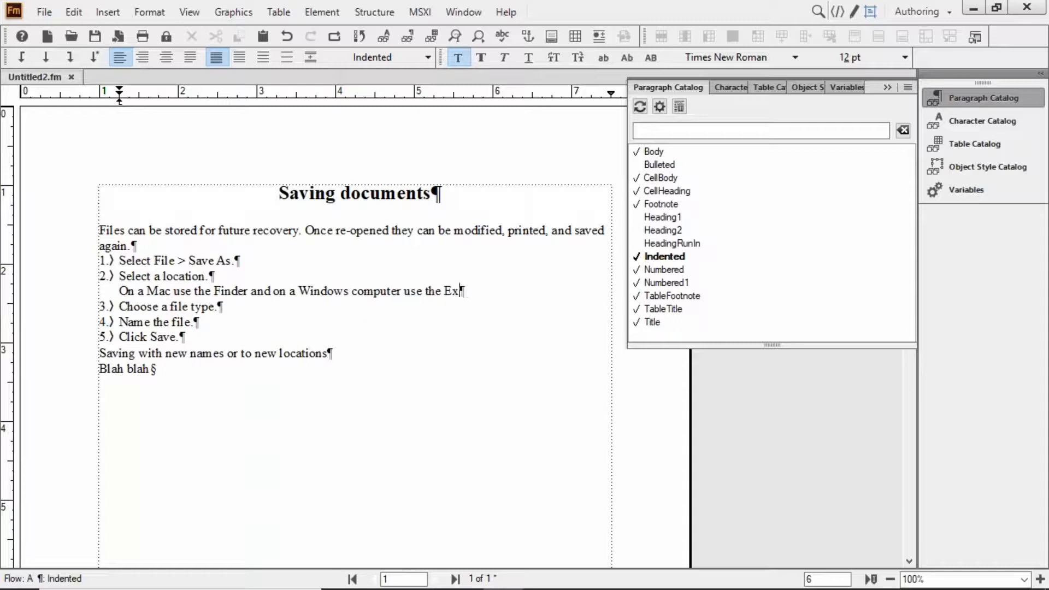
text(plorer.)
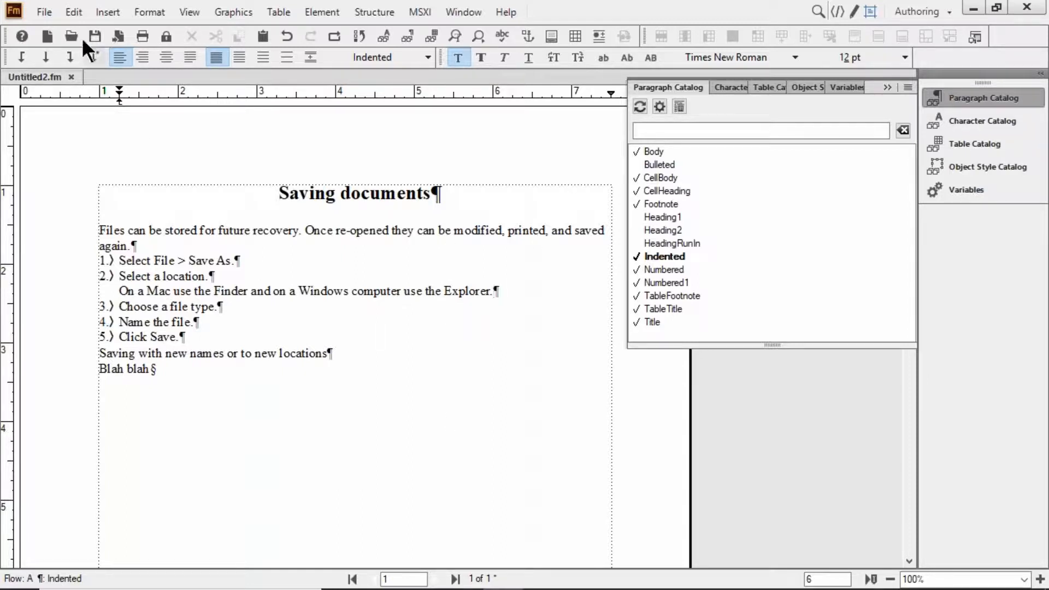
Start saving the document under a new name and rename the SEO-STC folder on the Desktop to NEO-STC
click(38, 11)
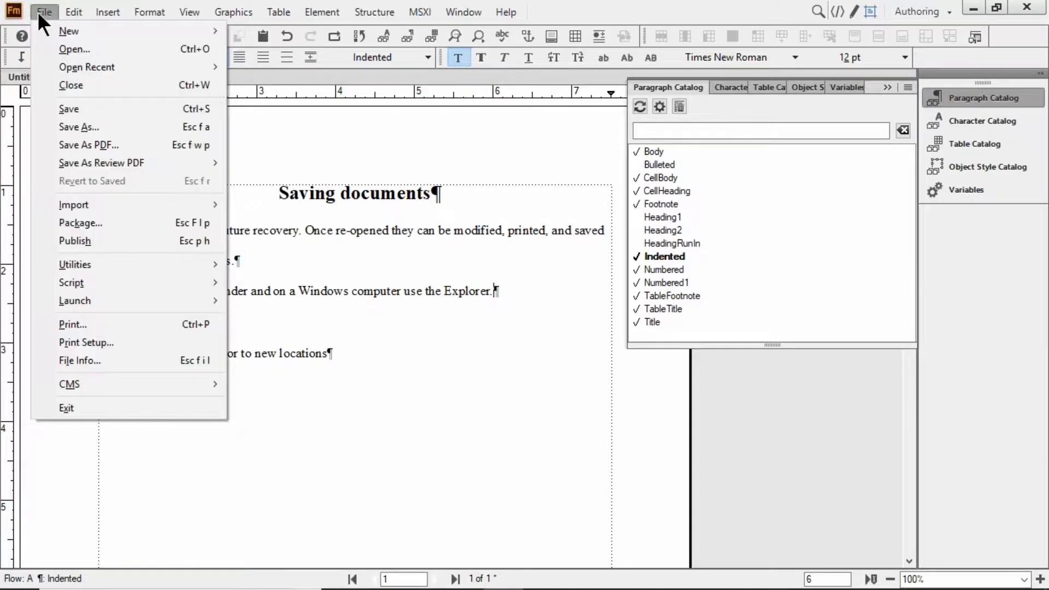
click(103, 126)
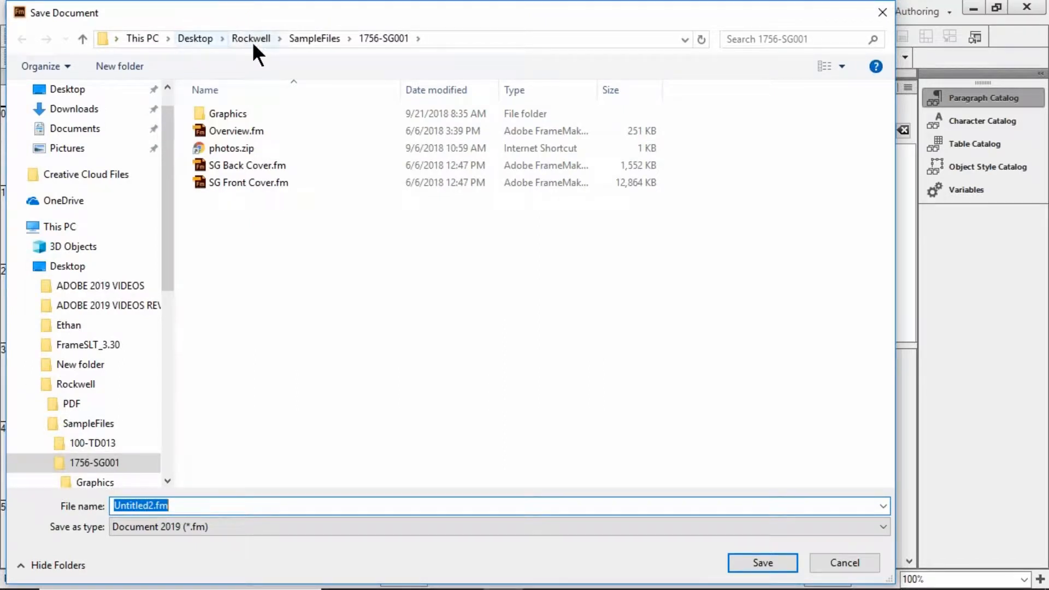
click(196, 37)
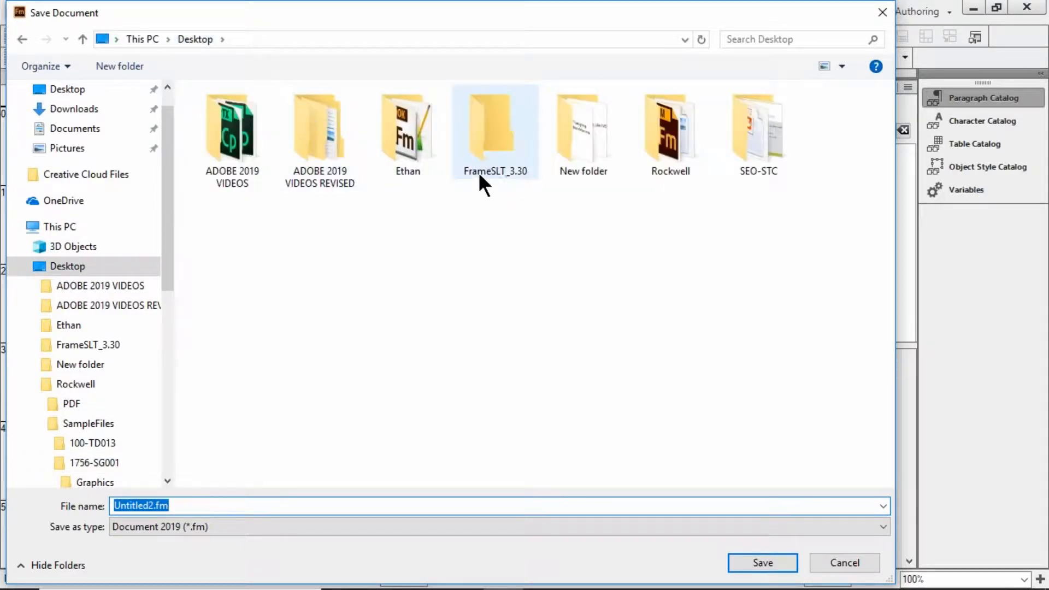
double_click(763, 131)
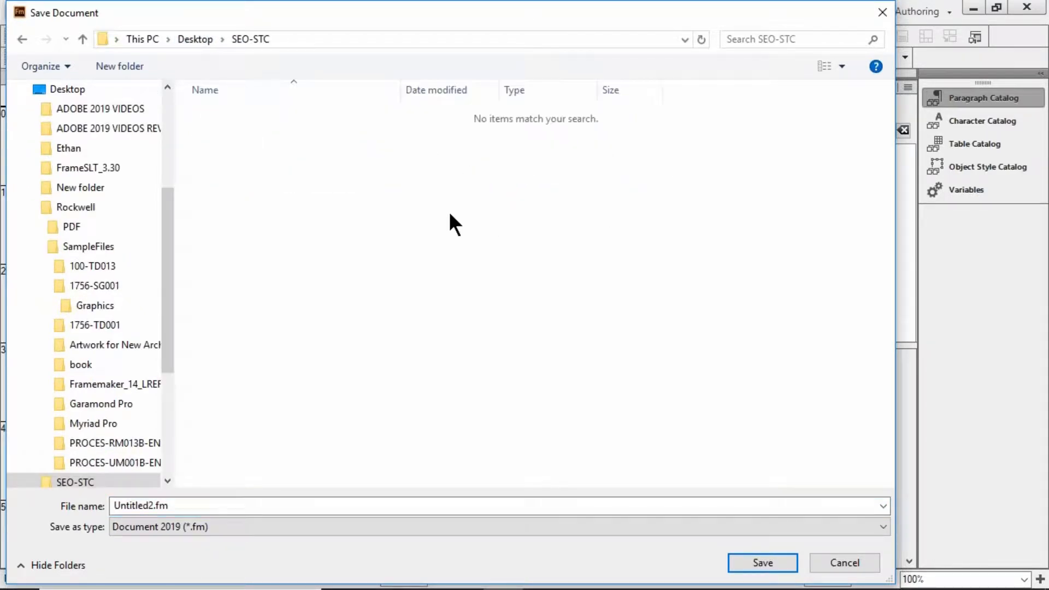
key(BackSpace)
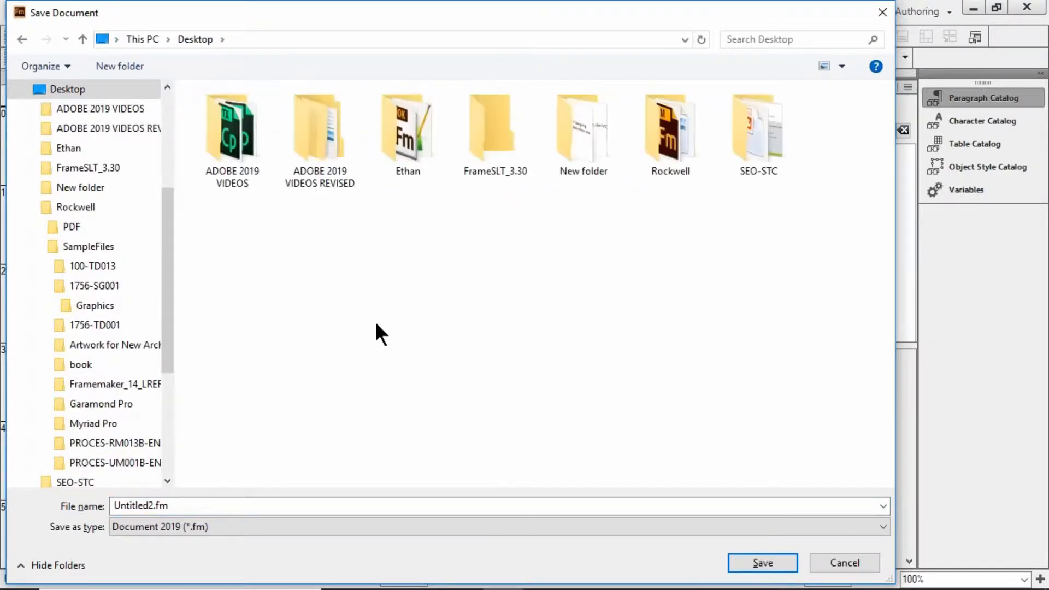
click(763, 172)
click(745, 172)
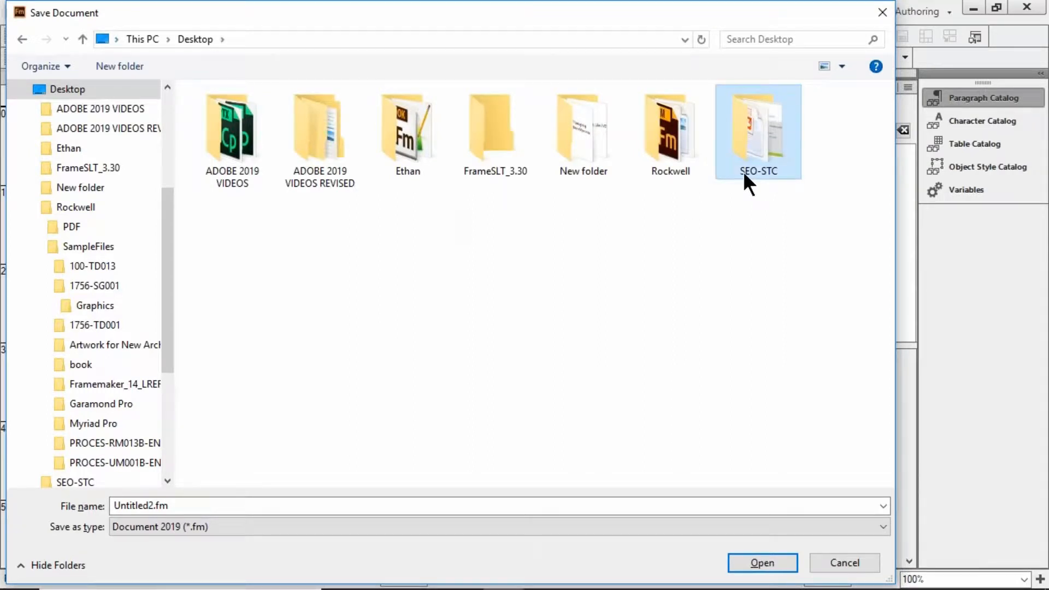
click(744, 172)
key(BackSpace)
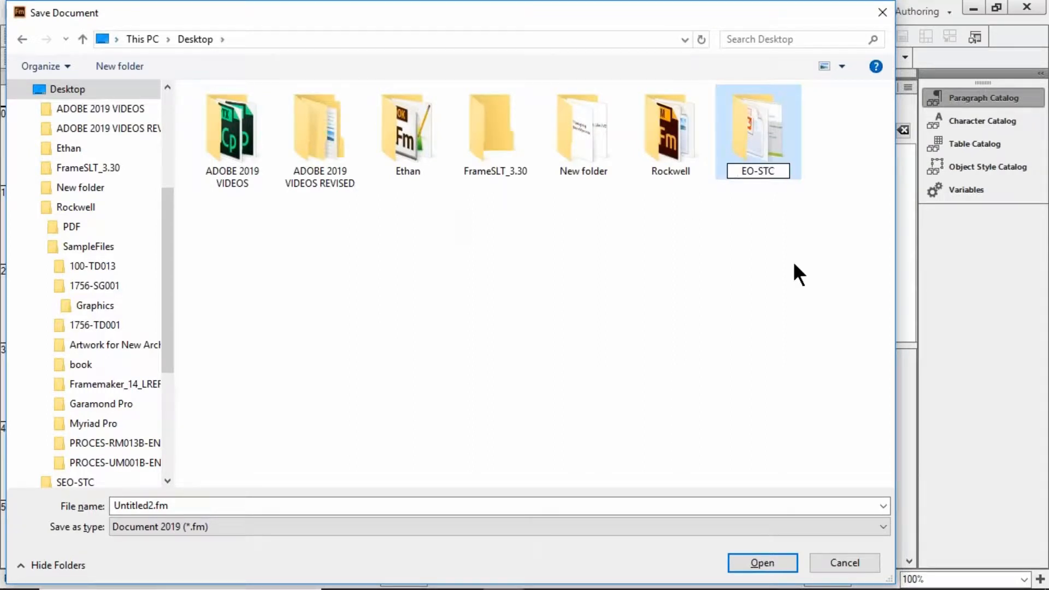
text(N)
click(792, 262)
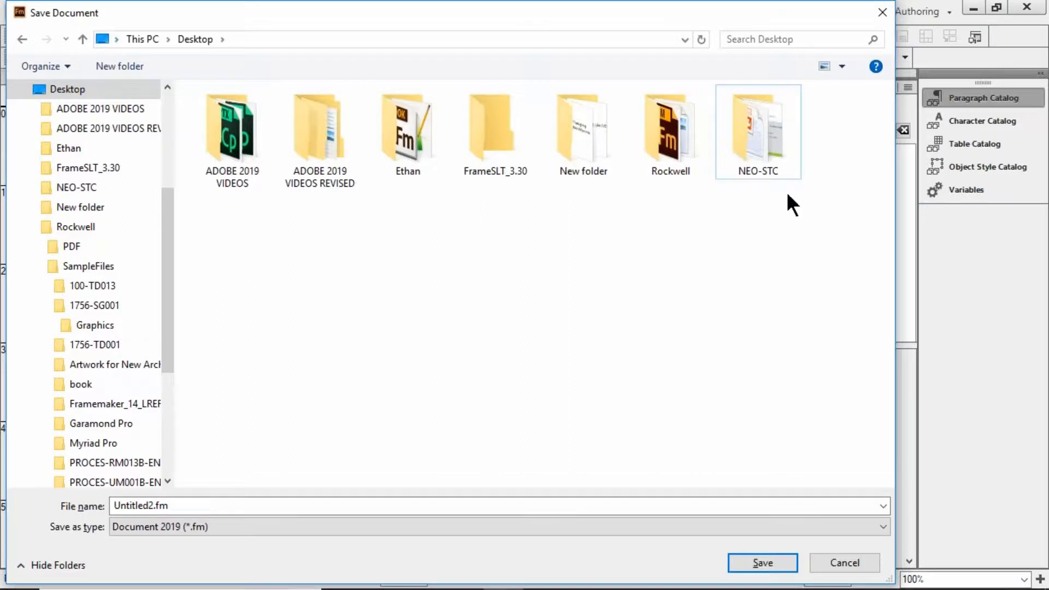
Save the document as Saving in the NEO-STC folder, keeping the Document 2019 (*.fm) type
double_click(759, 149)
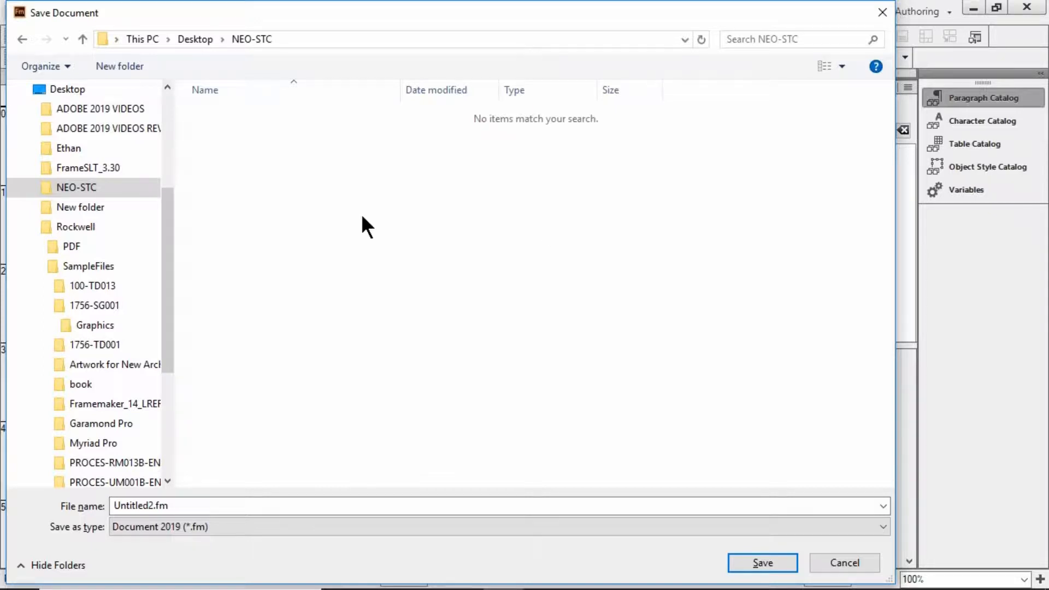
double_click(262, 506)
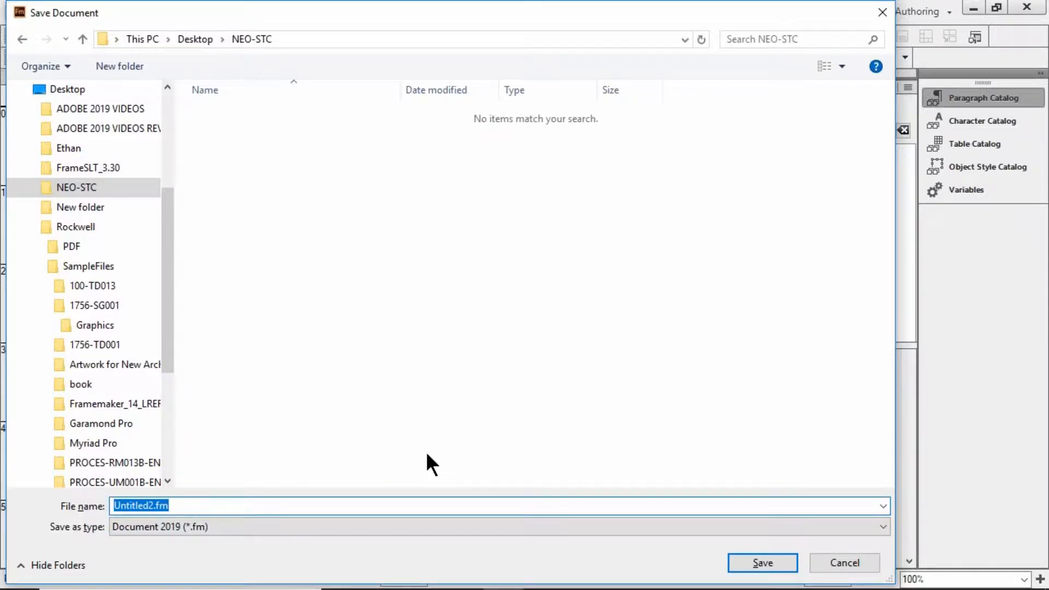
text(Saving)
key(Return)
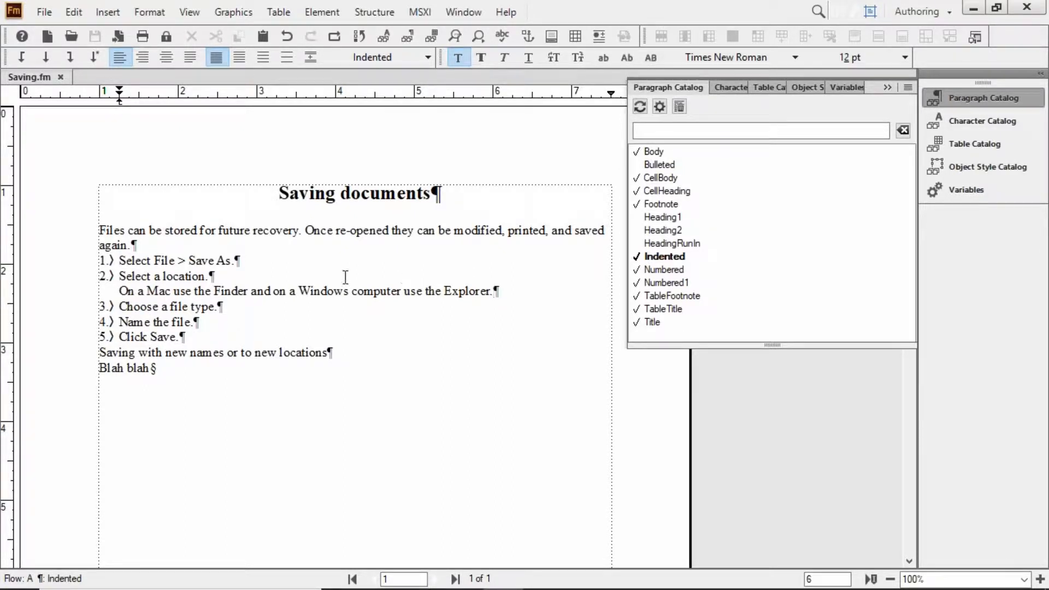
Create a new publish settings file for Saving.fm and save it as Default in the NEO-STC folder
click(46, 12)
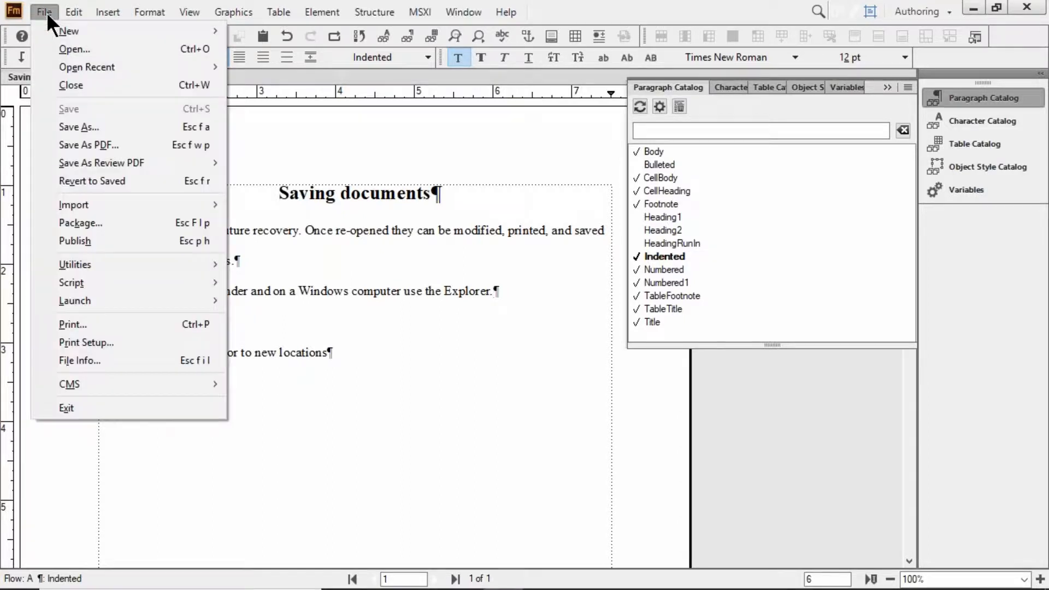
click(136, 245)
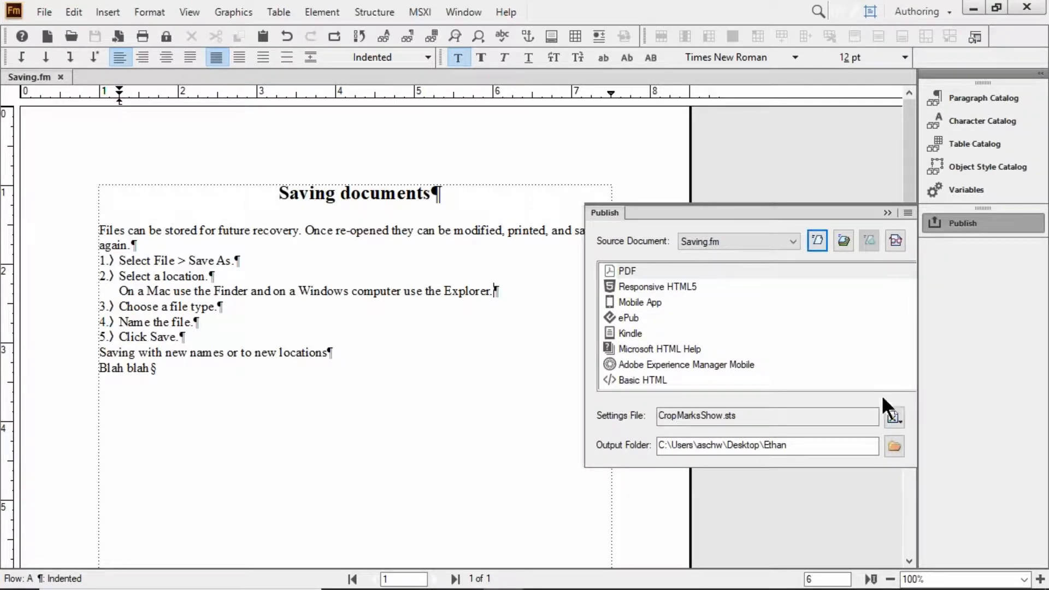
click(903, 414)
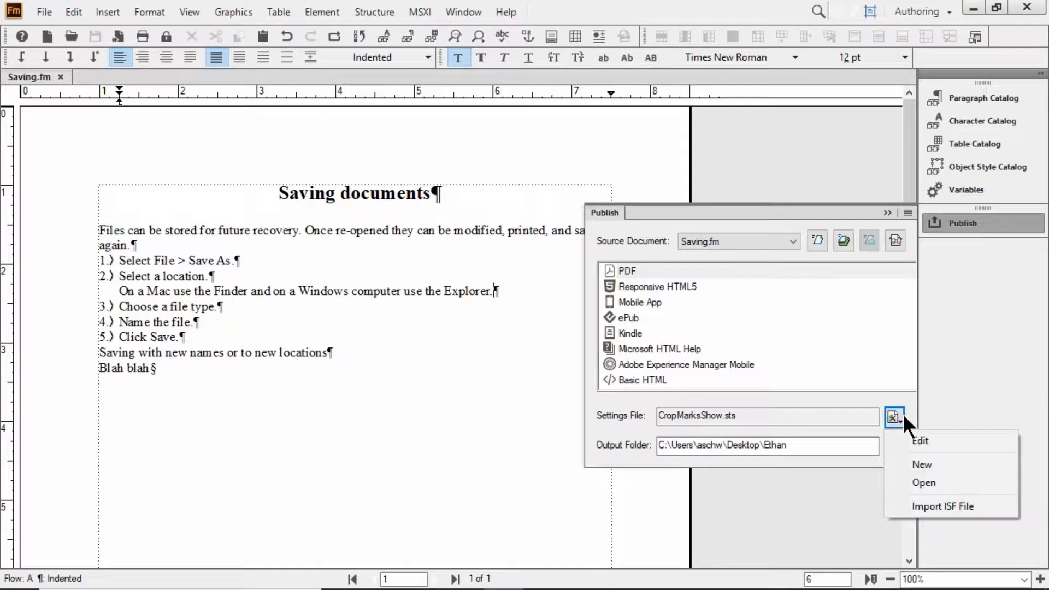
click(910, 464)
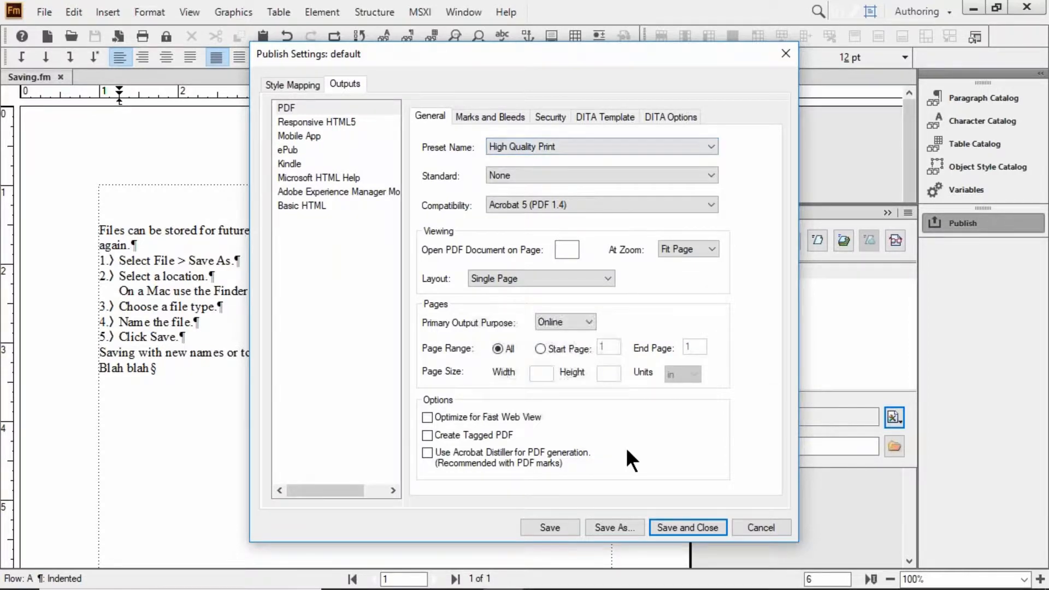
click(609, 528)
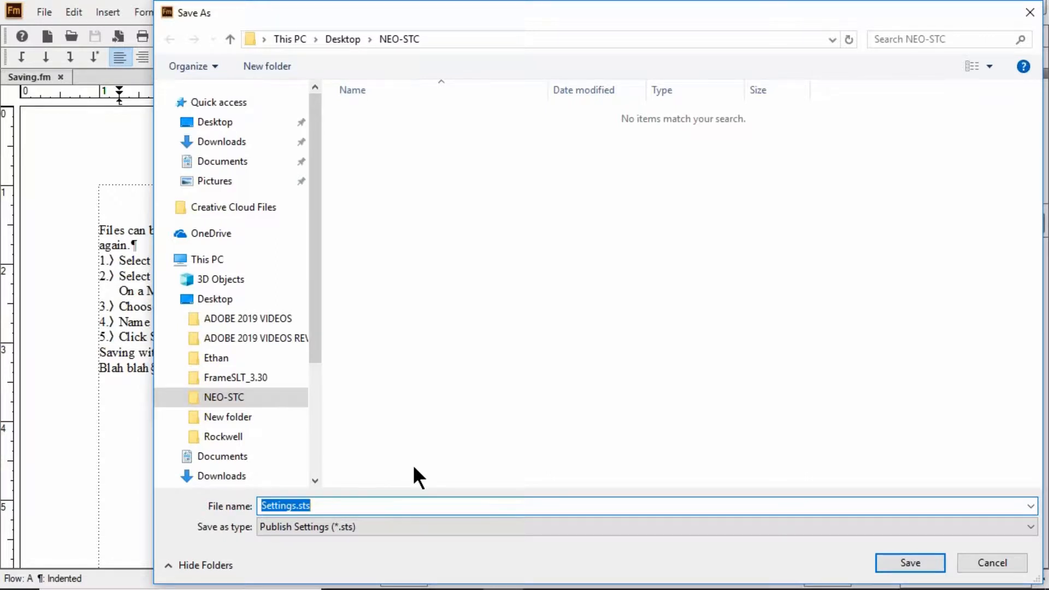
text(Defaa)
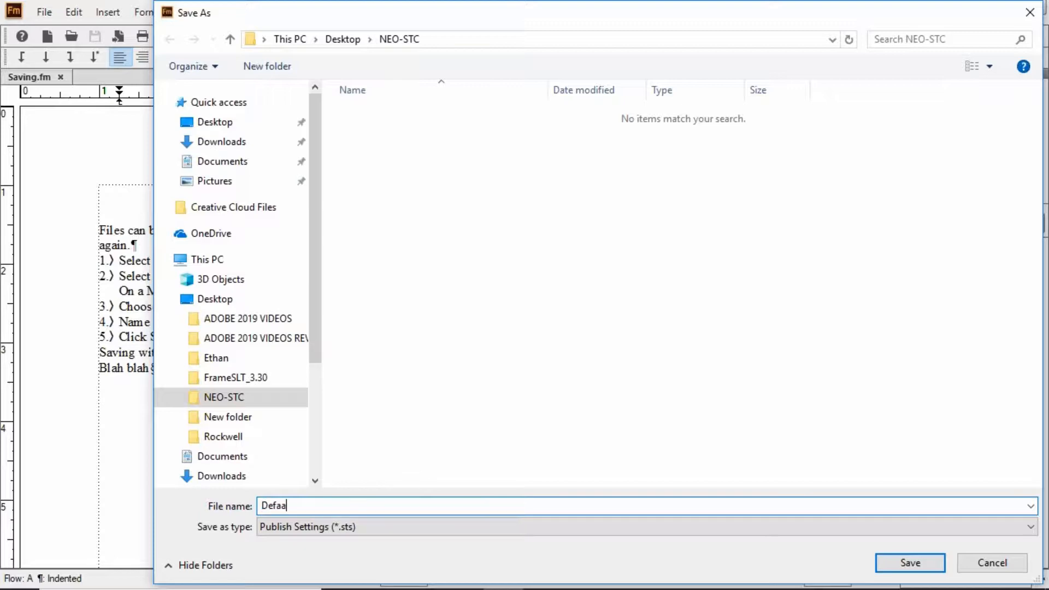
key(BackSpace)
key(BackSpace)
text(ault)
key(Return)
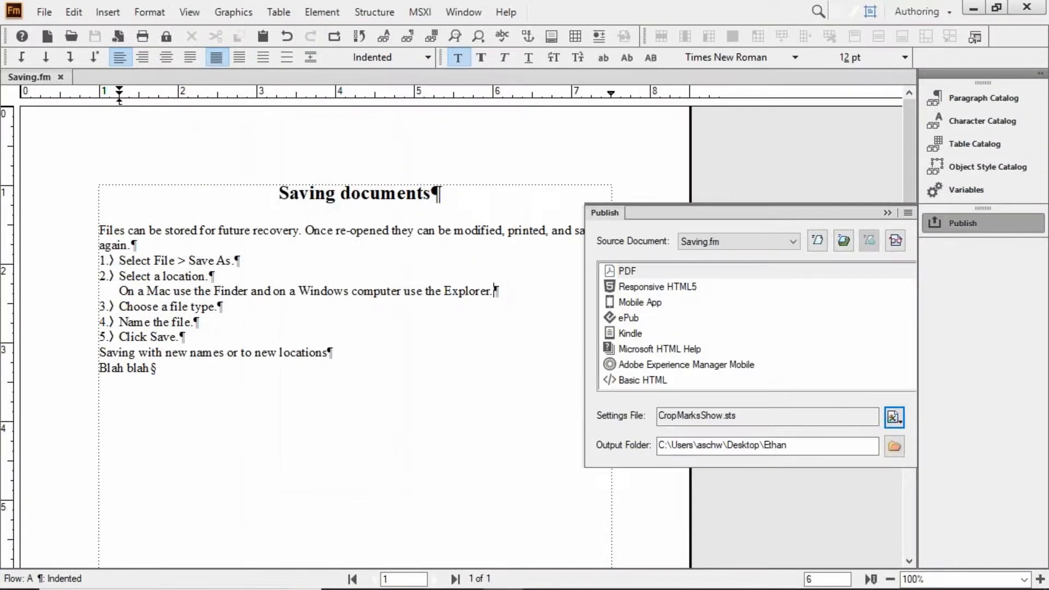
Set the publishing output folder to NEO-STC on the Desktop
click(895, 447)
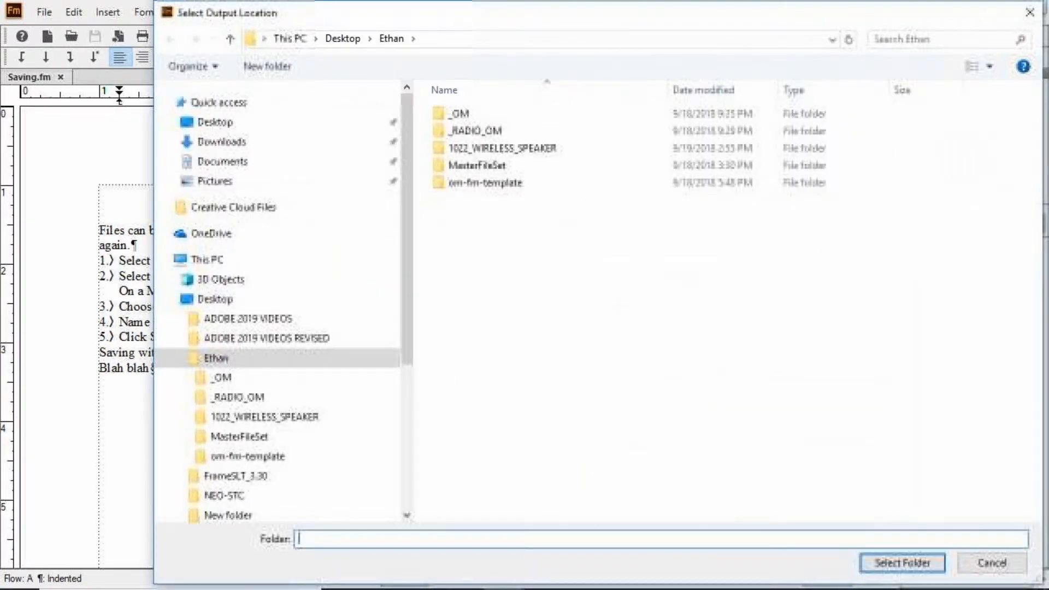
click(345, 39)
double_click(824, 141)
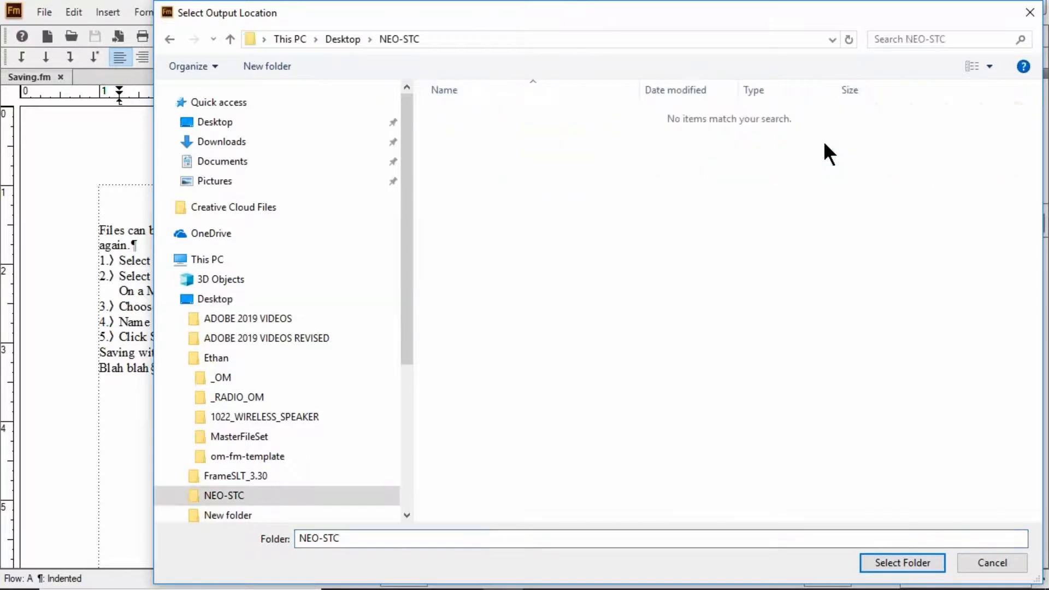
drag(467, 16, 363, 16)
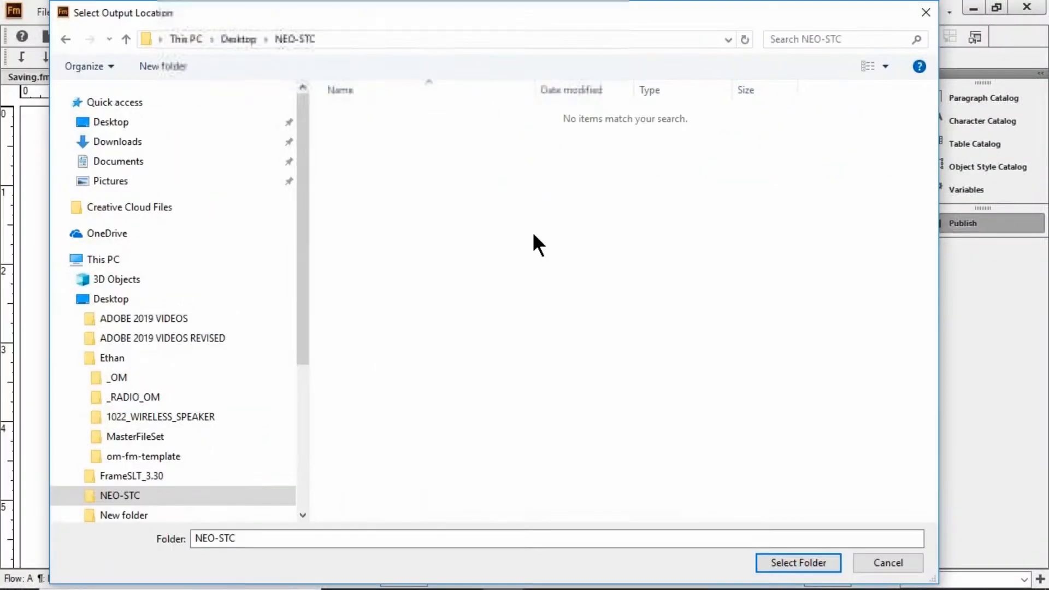
click(790, 563)
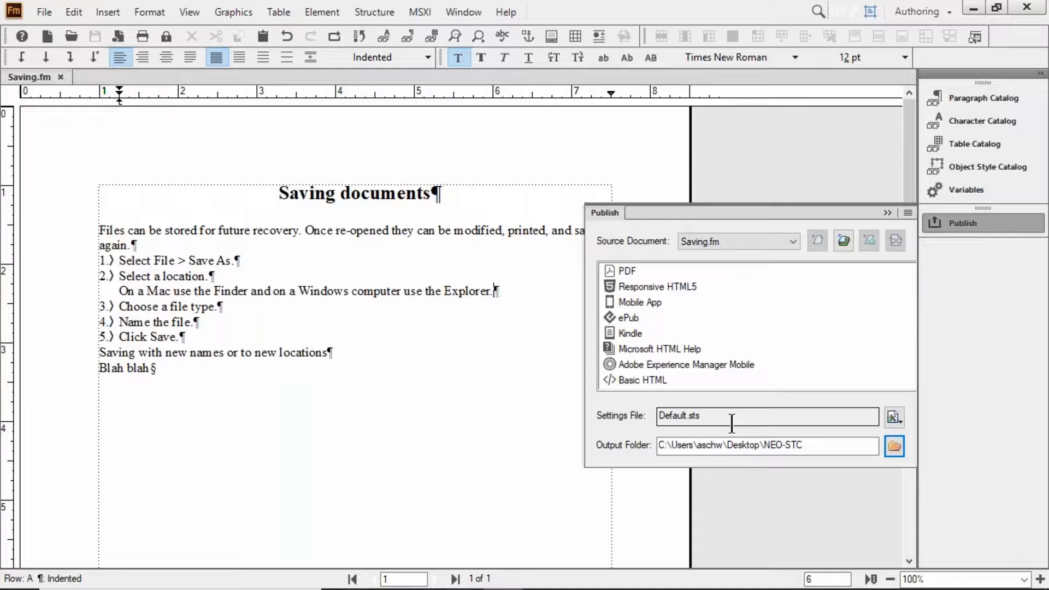
Publish Saving.fm as a PDF and view the output enlarged in Acrobat
double_click(626, 268)
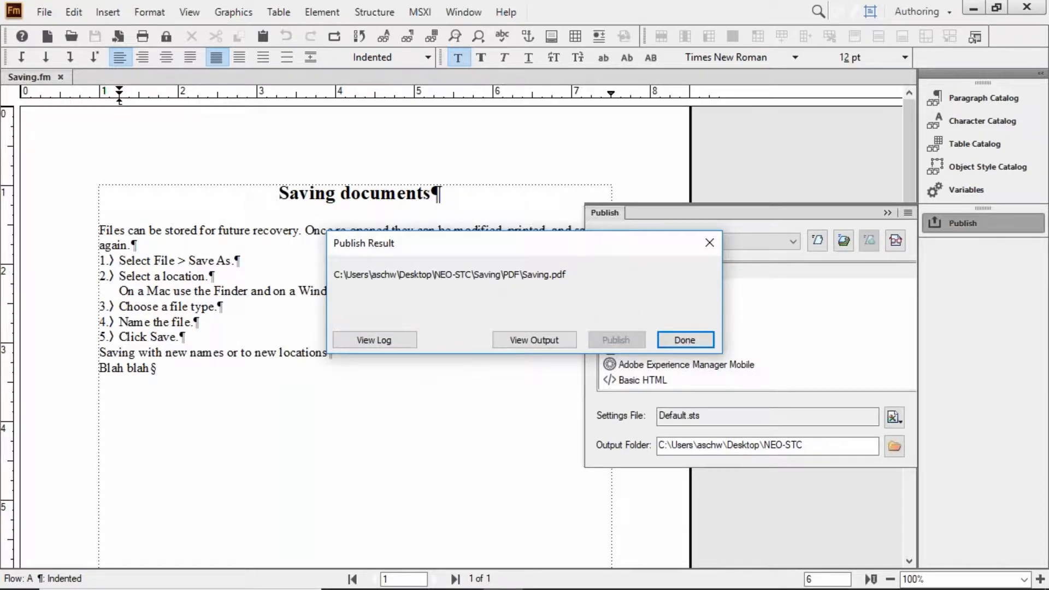
click(523, 338)
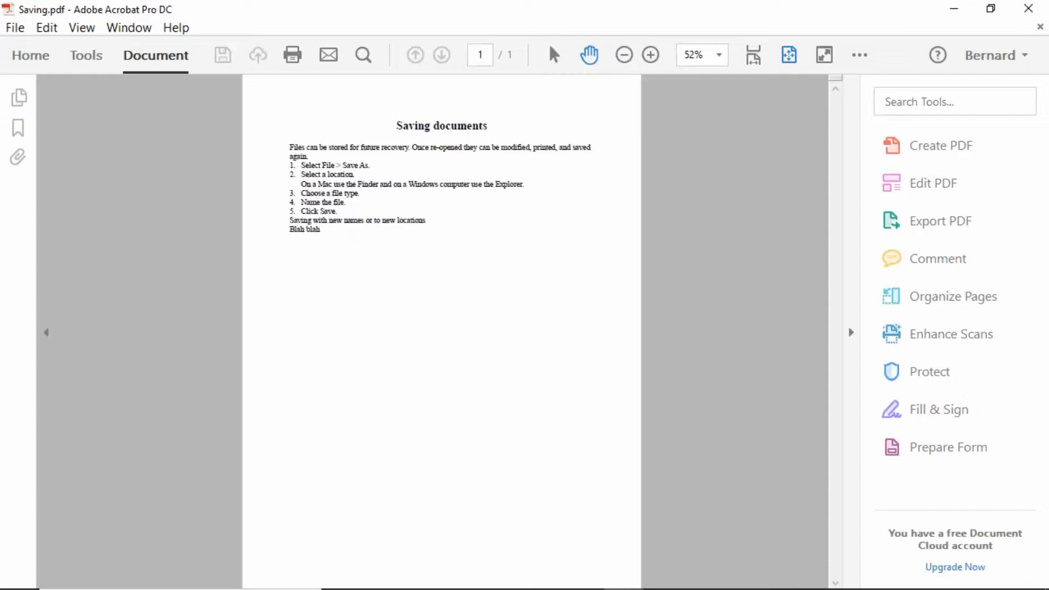
scroll(523, 338, up, 5)
scroll(524, 338, down, 1)
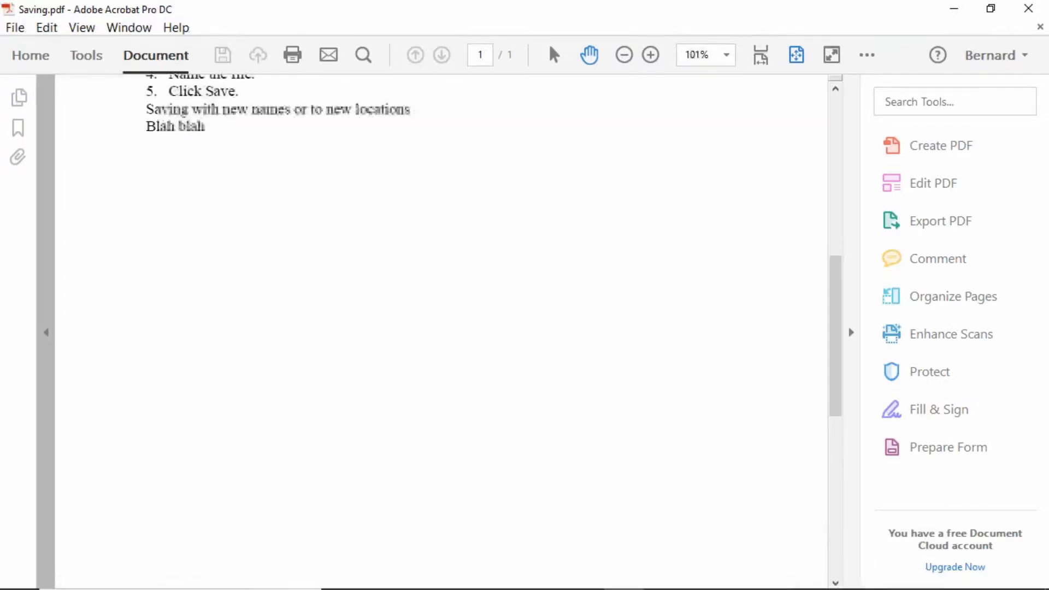
scroll(524, 338, up, 5)
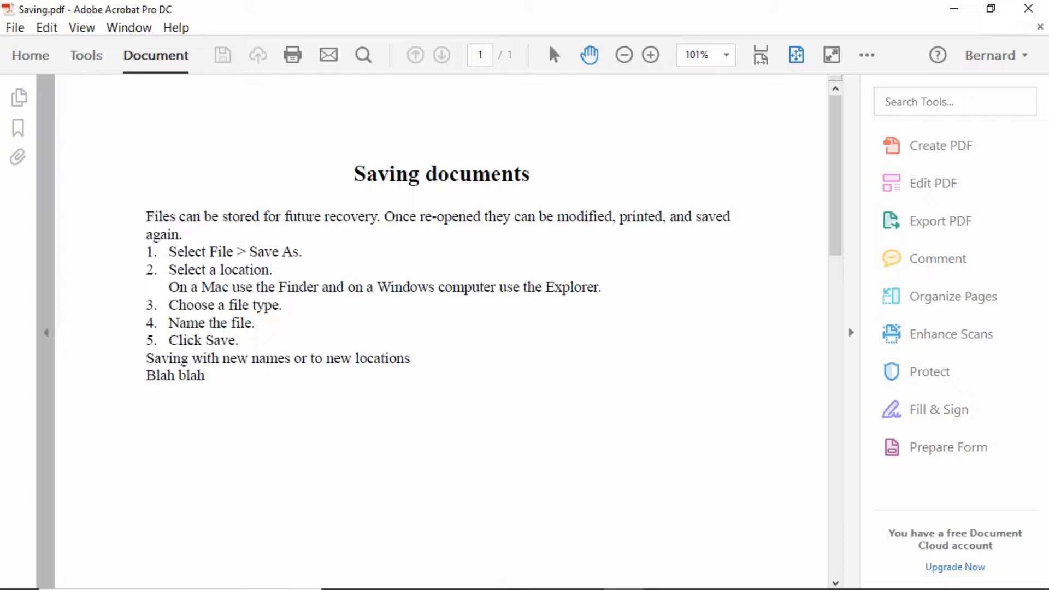
Switch back to FrameMaker, publish Saving.fm as Responsive HTML5 and view the output in the browser
key(alt)
key(alt)
key(alt+Tab)
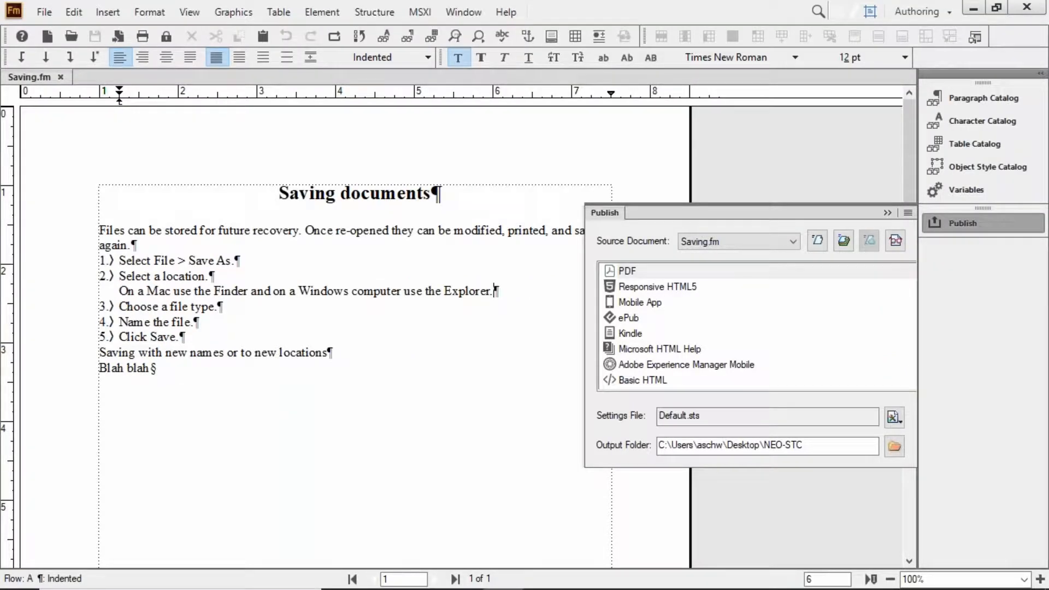
double_click(670, 287)
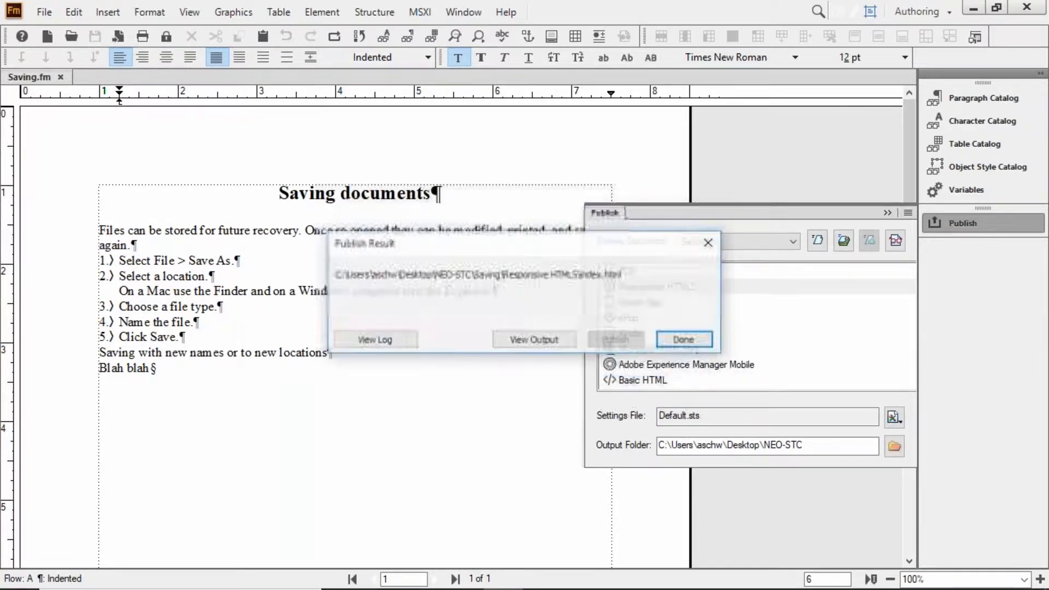
click(541, 340)
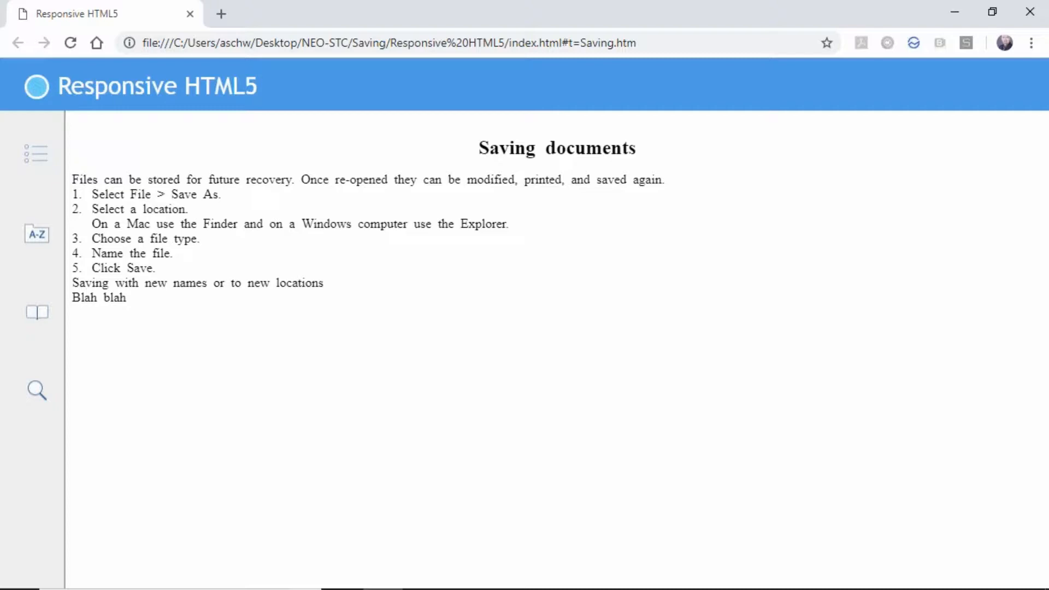
Check the responsive layout of the HTML5 output by making the browser window wide, phone-narrow and full size again
click(992, 12)
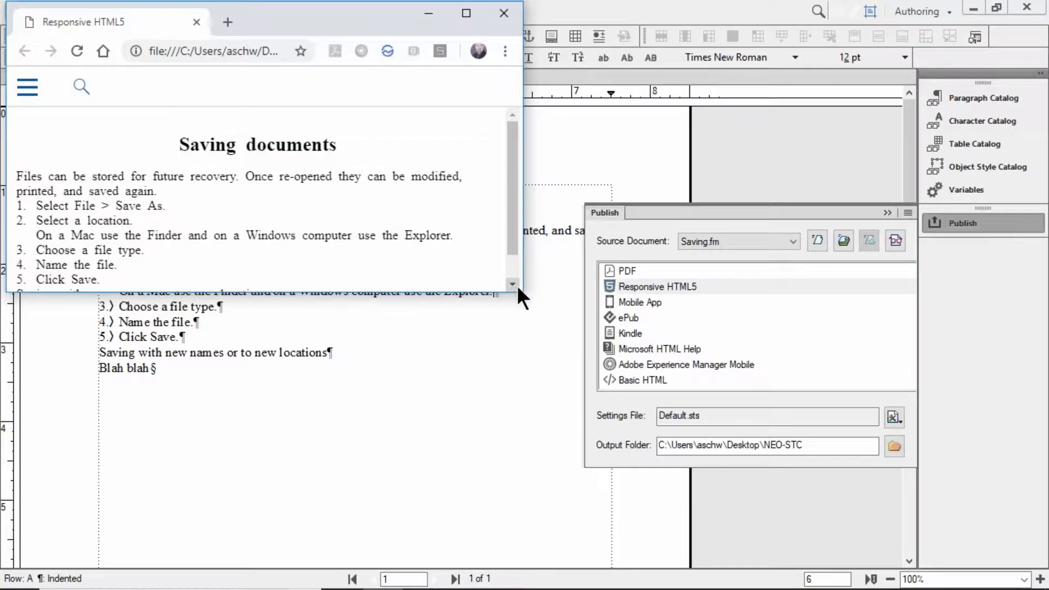
drag(522, 291, 828, 572)
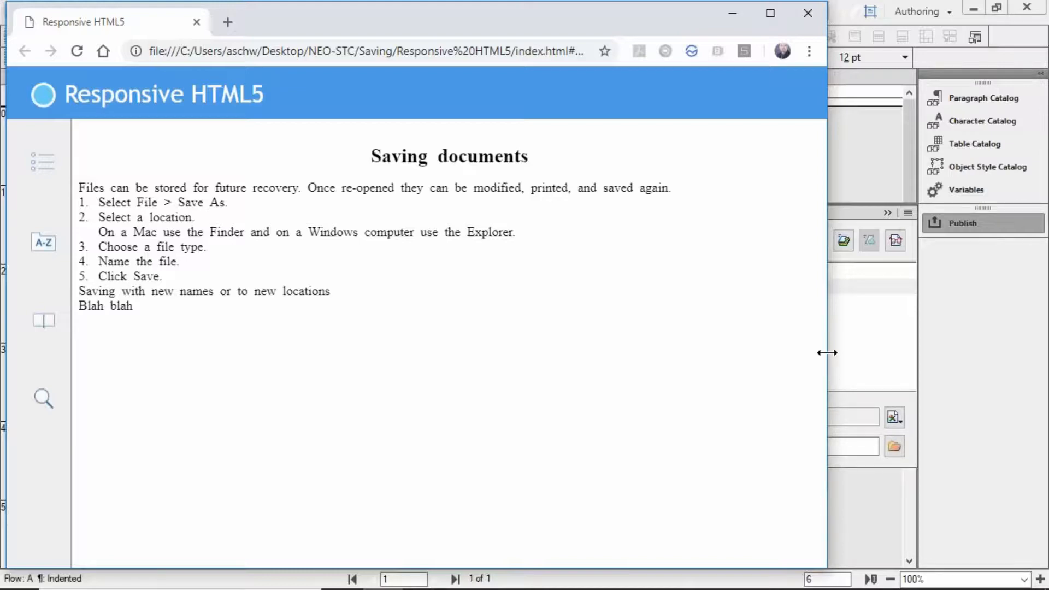
drag(827, 352, 346, 357)
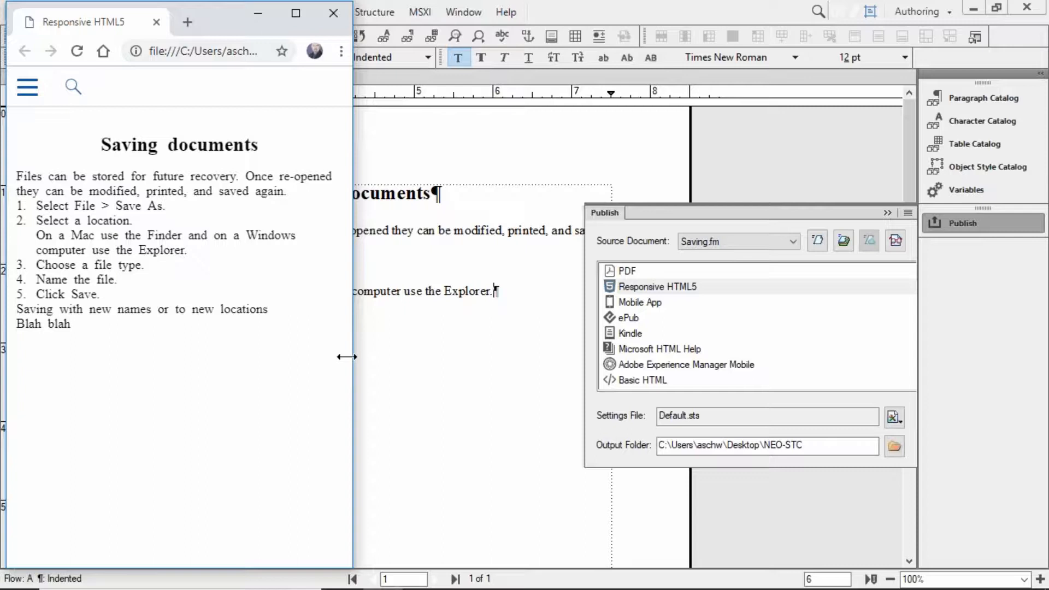
click(295, 14)
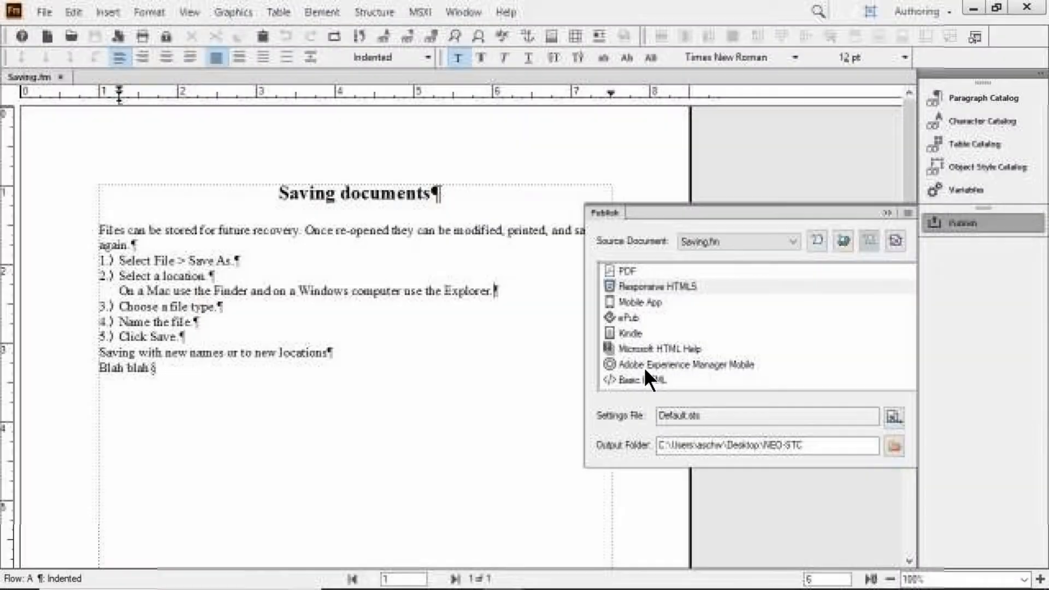
Publish Saving.fm to Responsive HTML5 again with the Default settings file
click(604, 284)
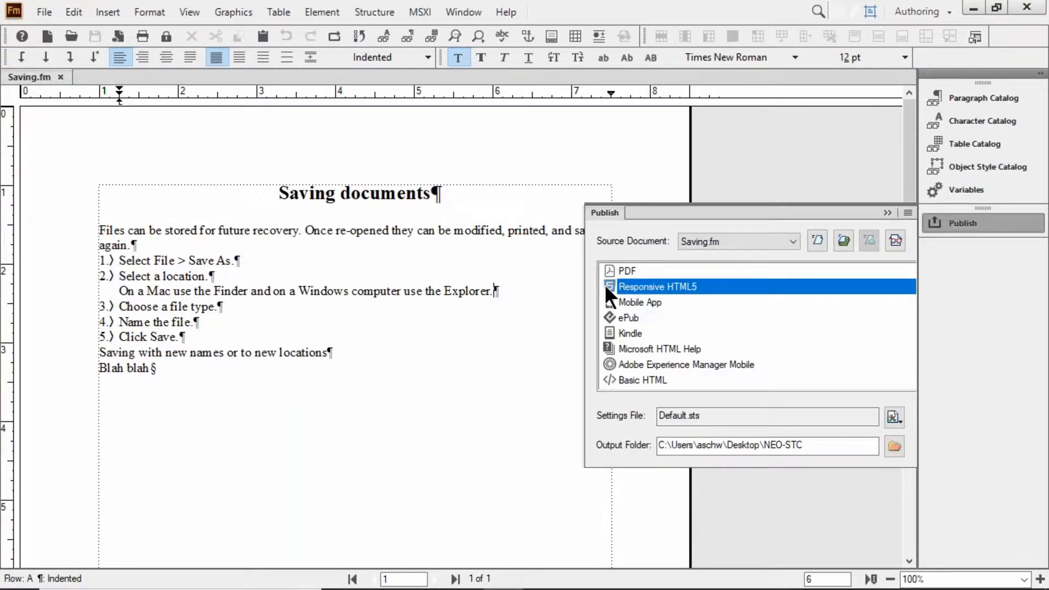
double_click(645, 293)
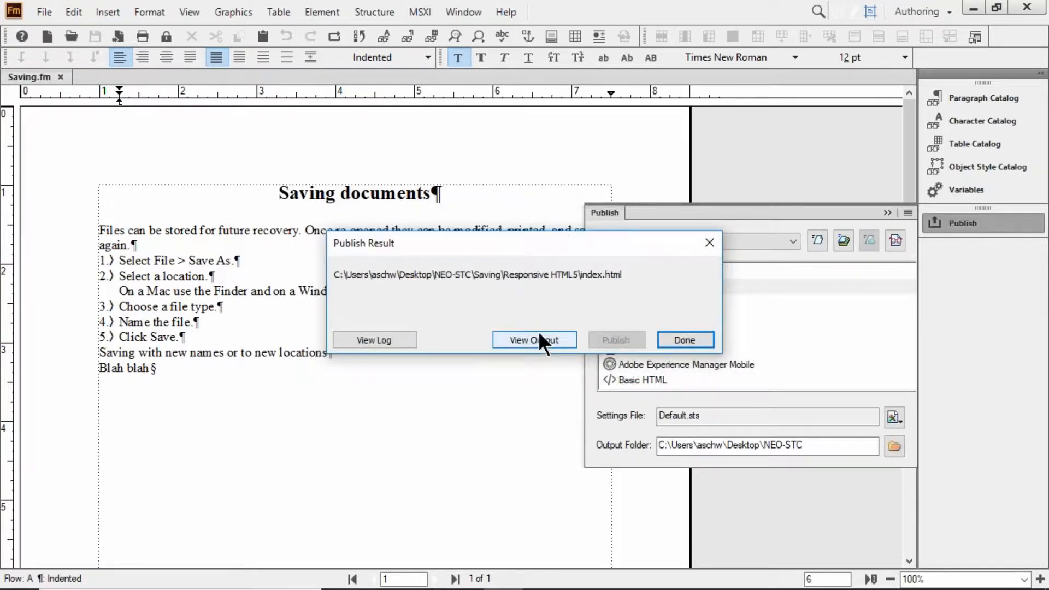
Dismiss the publish result, view the Responsive HTML5 output of Saving.fm in the browser and close the duplicate browser tab
click(701, 340)
click(664, 287)
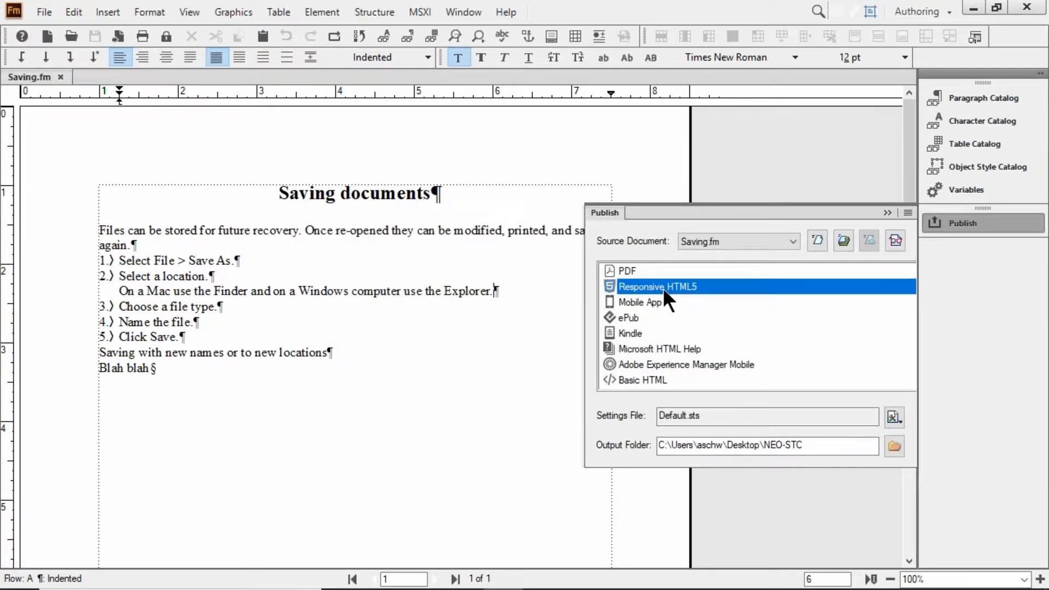
click(893, 244)
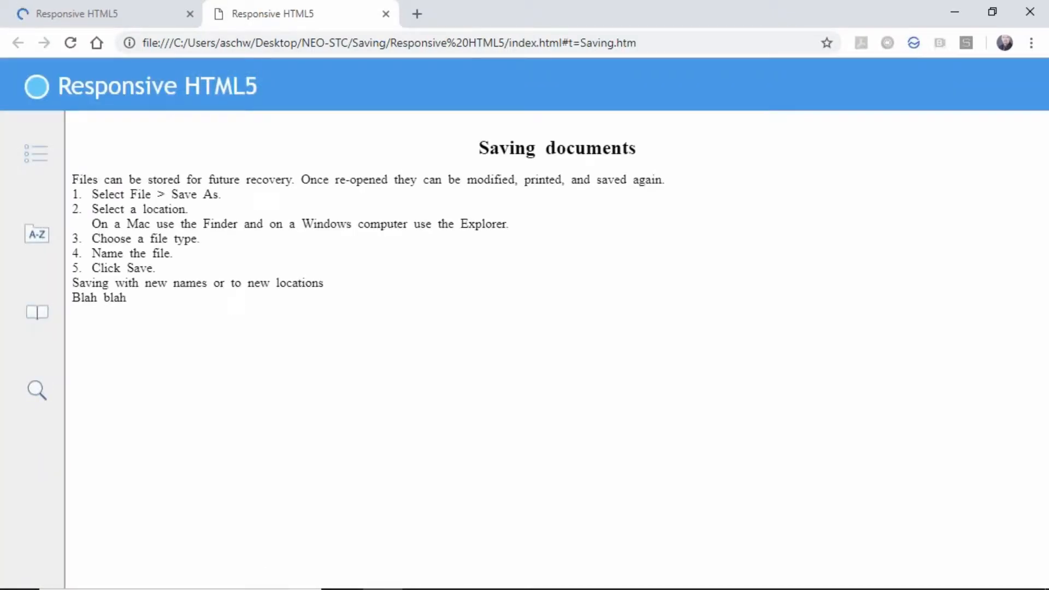
click(189, 11)
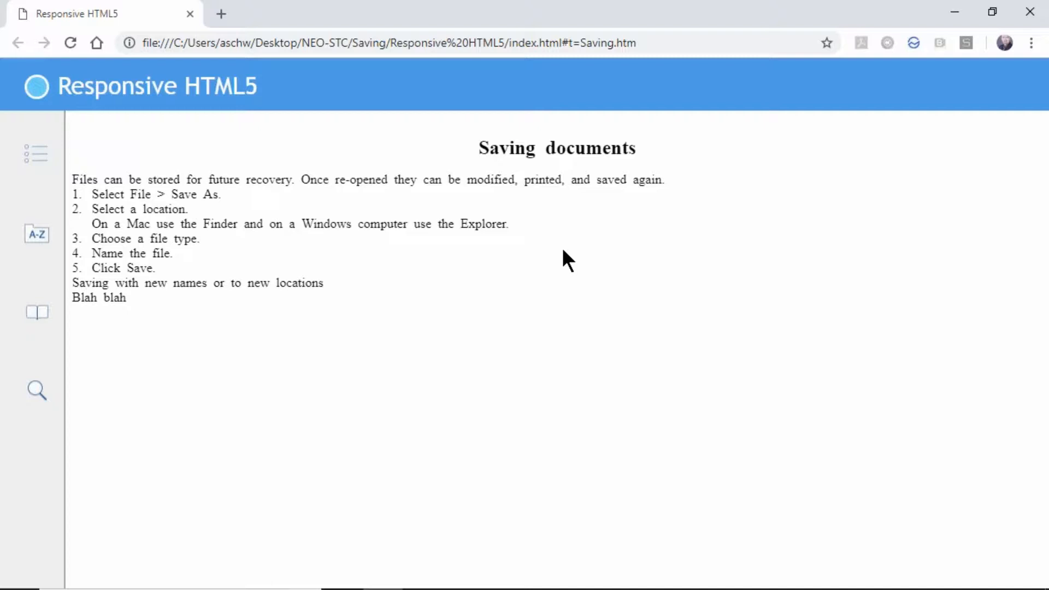
Check the output's responsive layout at phone-narrow, wide and full window size, and close the browser to return to FrameMaker
click(994, 10)
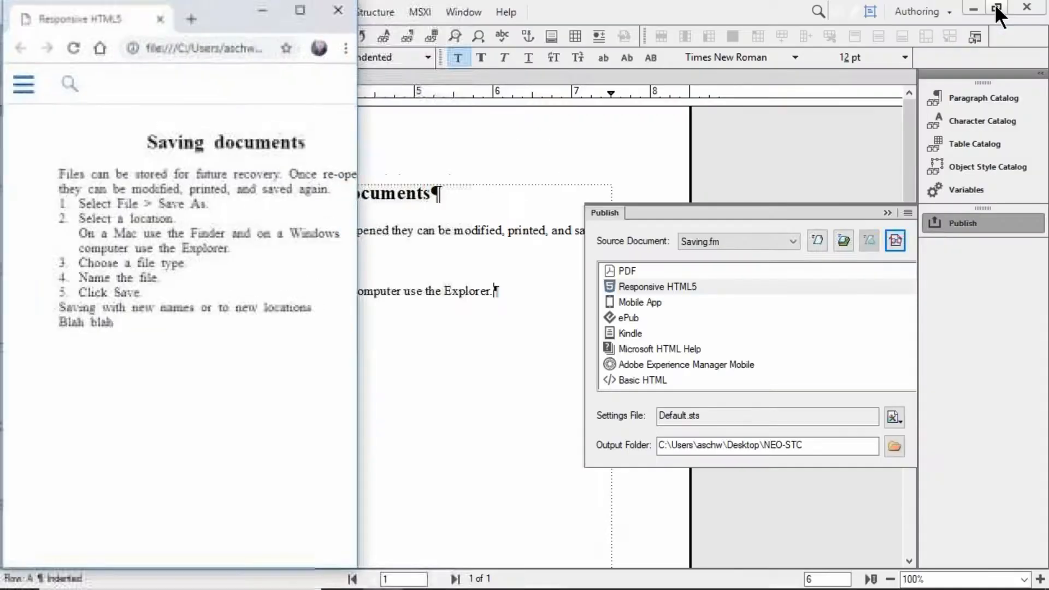
drag(362, 218, 848, 185)
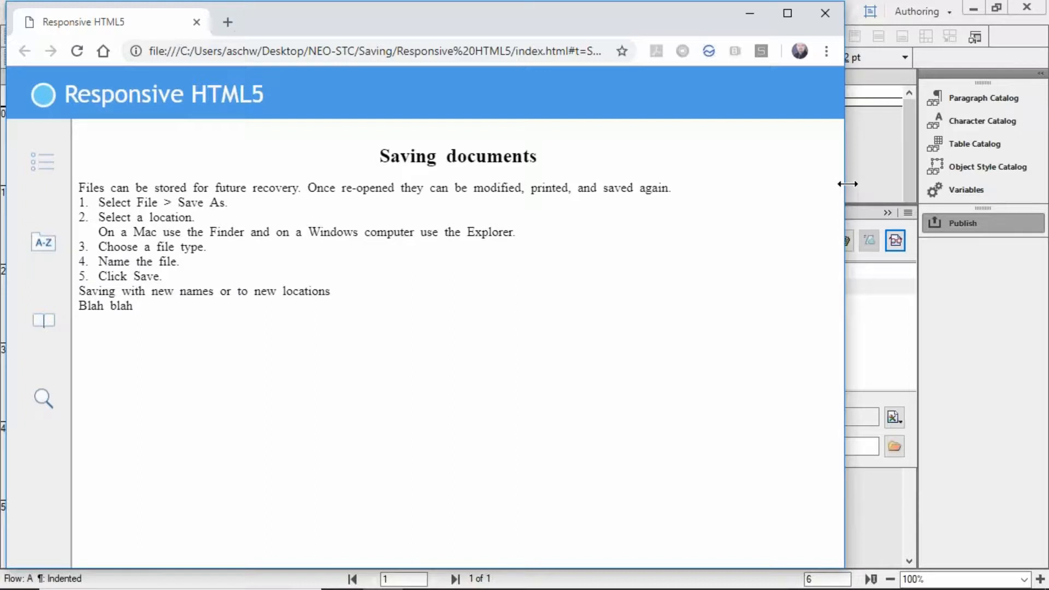
drag(848, 184, 364, 261)
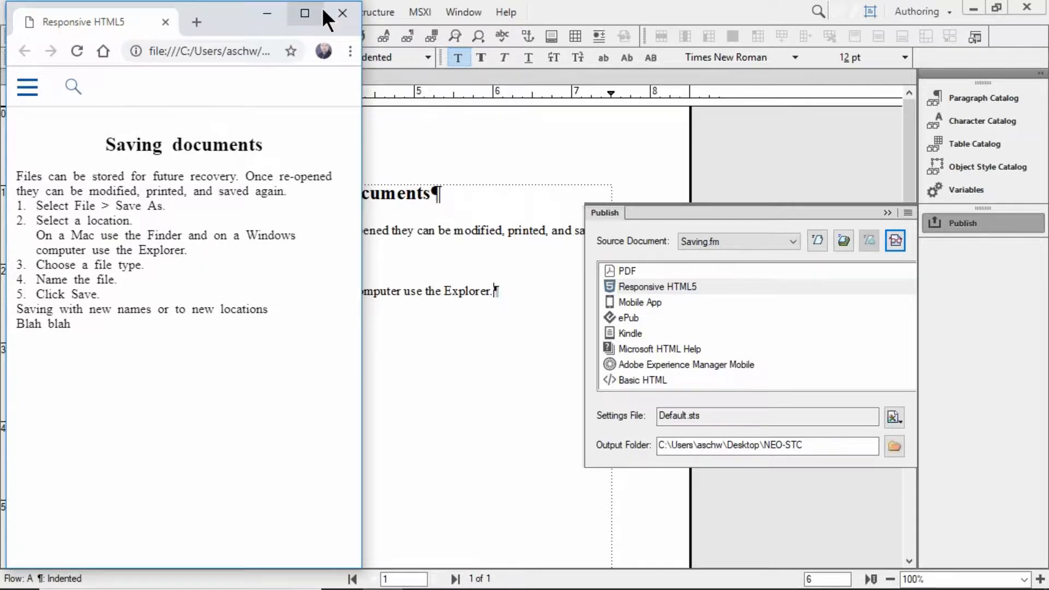
click(305, 13)
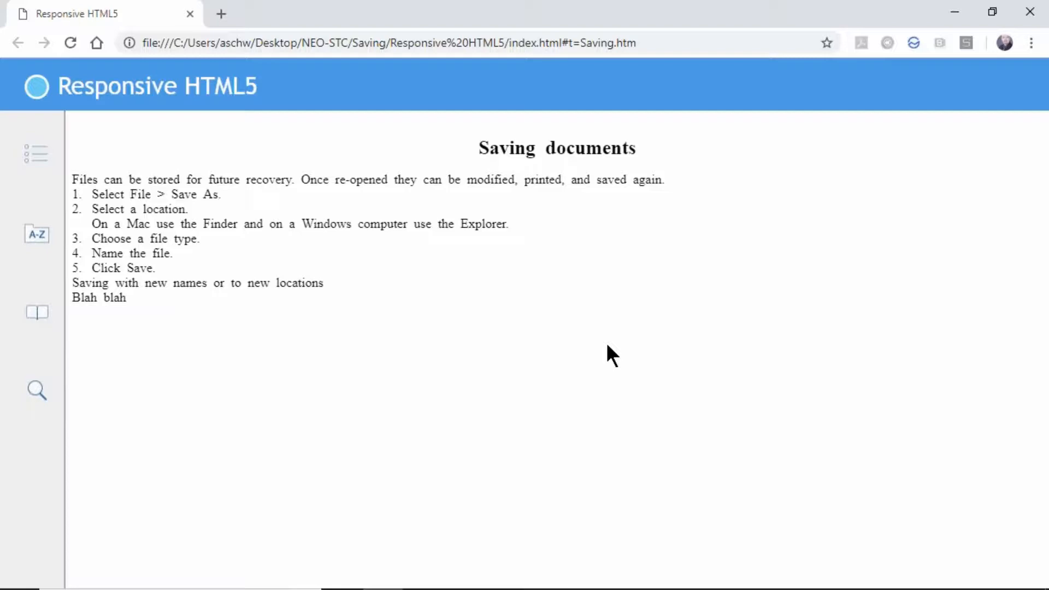
click(1030, 12)
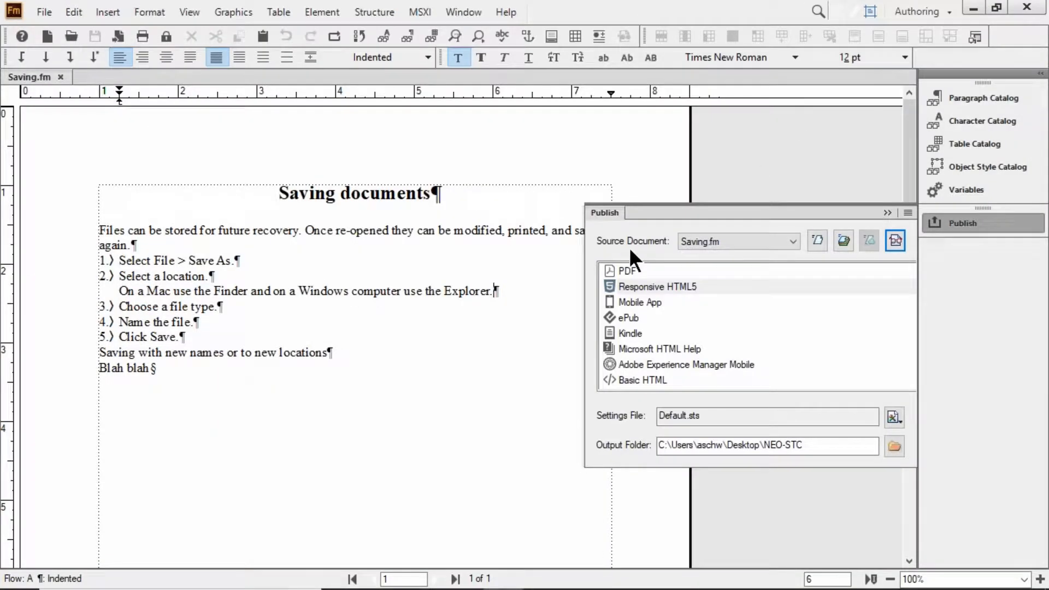
Open the Default publish settings for Responsive HTML5 and bring up the Azure_blue layout for editing
click(631, 286)
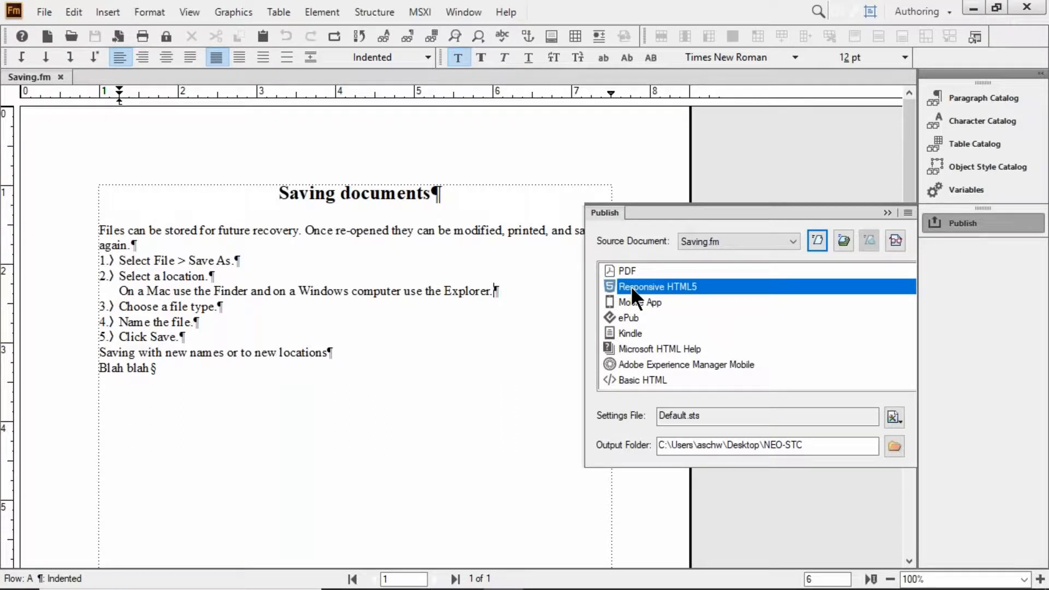
click(890, 414)
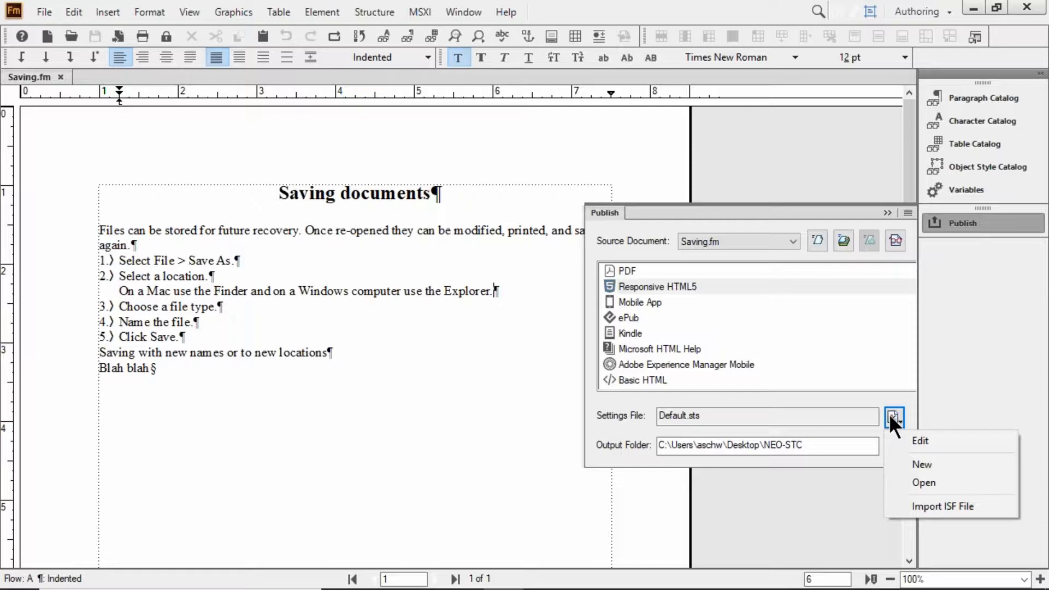
click(927, 447)
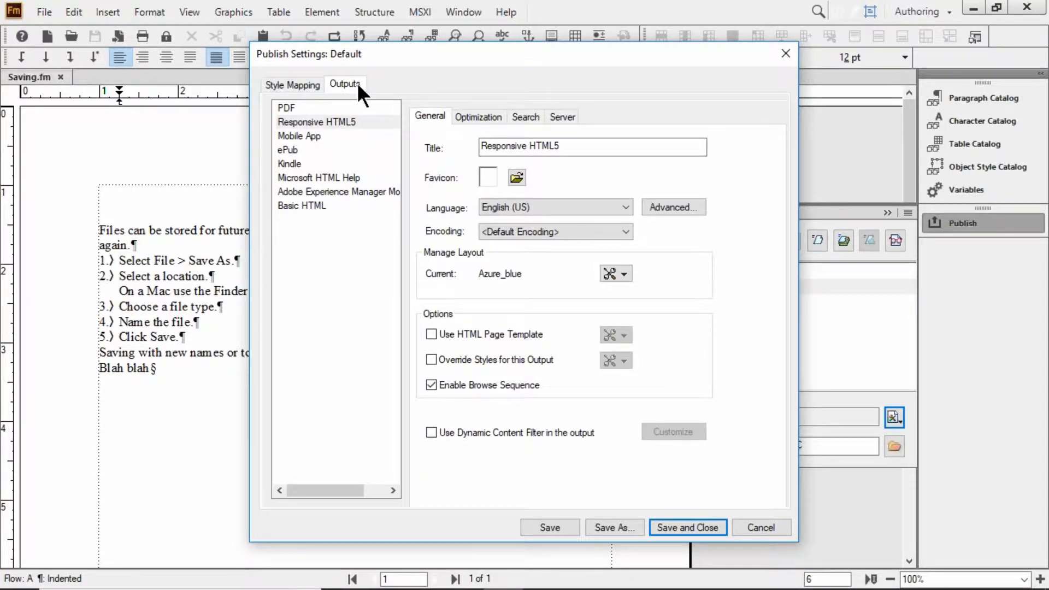
click(621, 272)
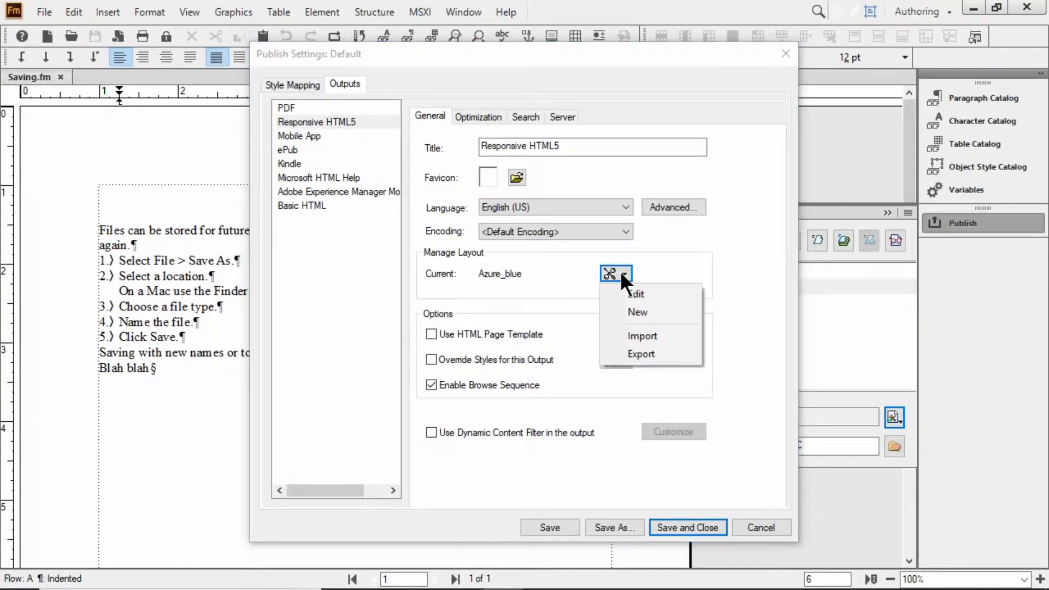
click(646, 298)
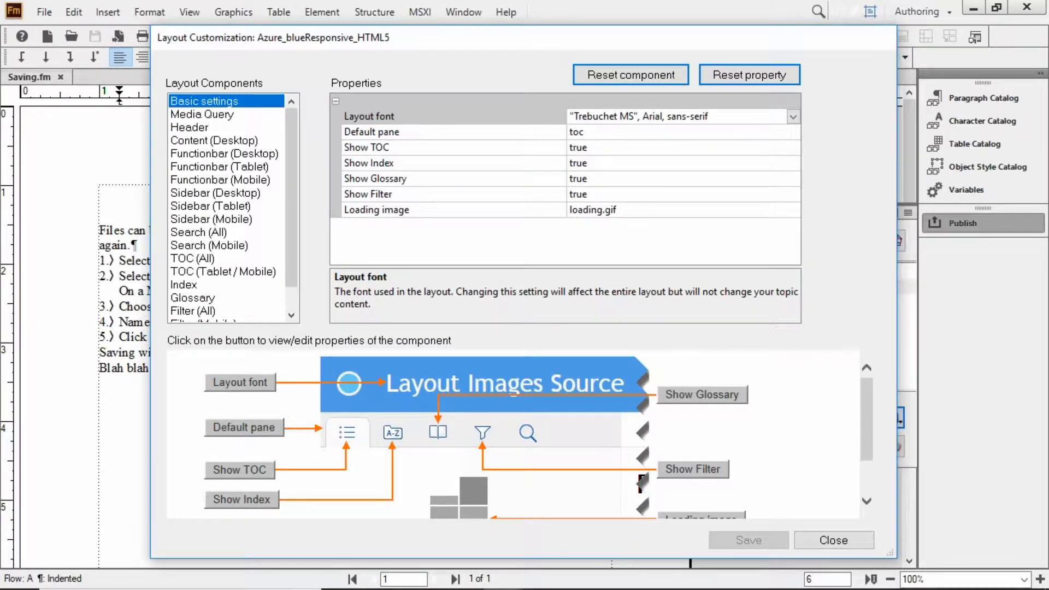
Examine the layout's Header, Functionbar (Mobile), Functionbar (Tablet) and Basic settings properties, and close the layout customization
click(198, 124)
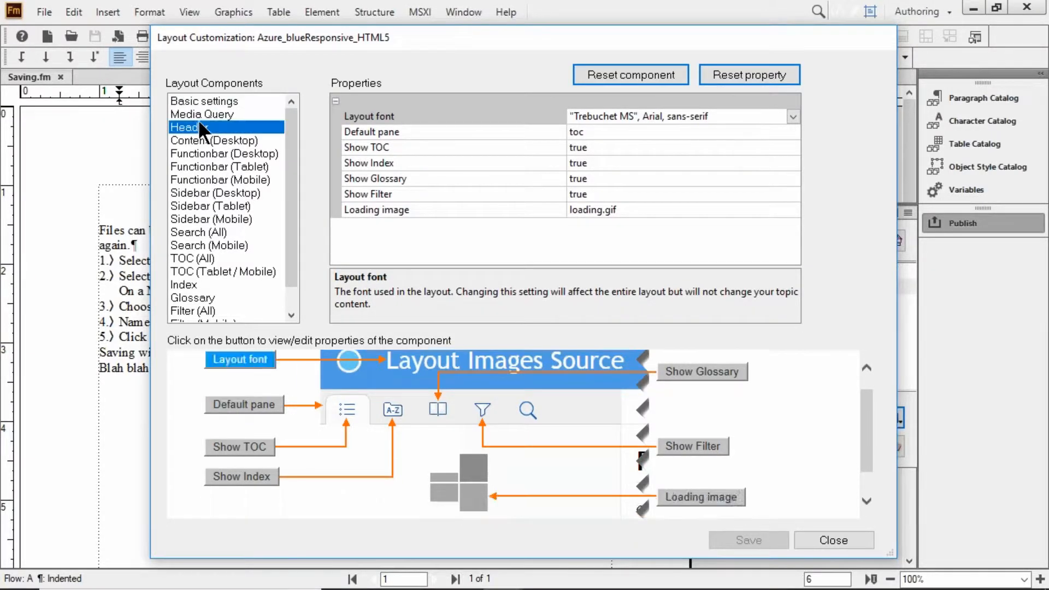
click(199, 181)
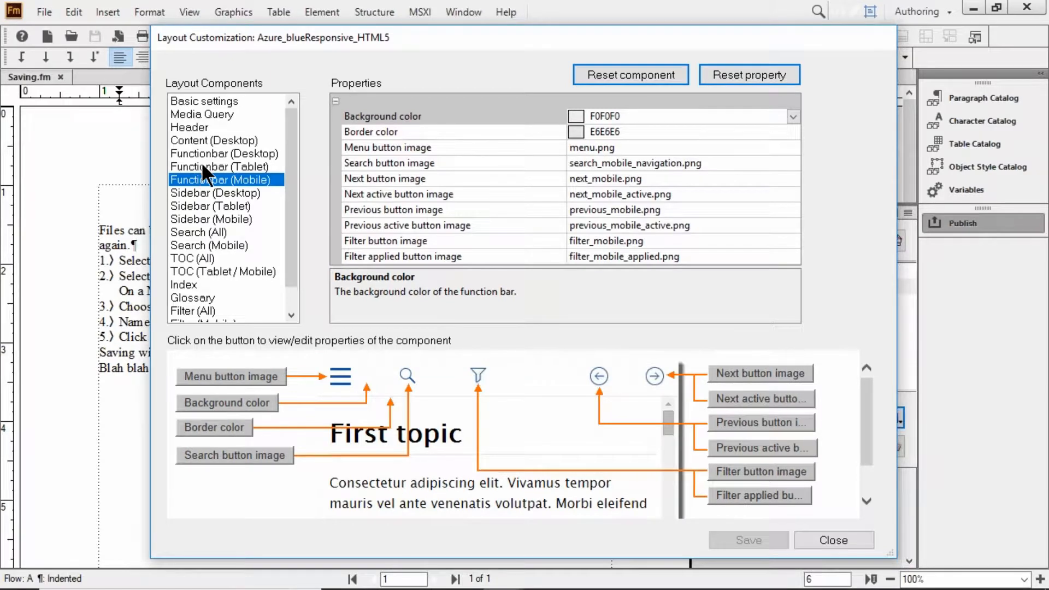
click(203, 168)
click(210, 102)
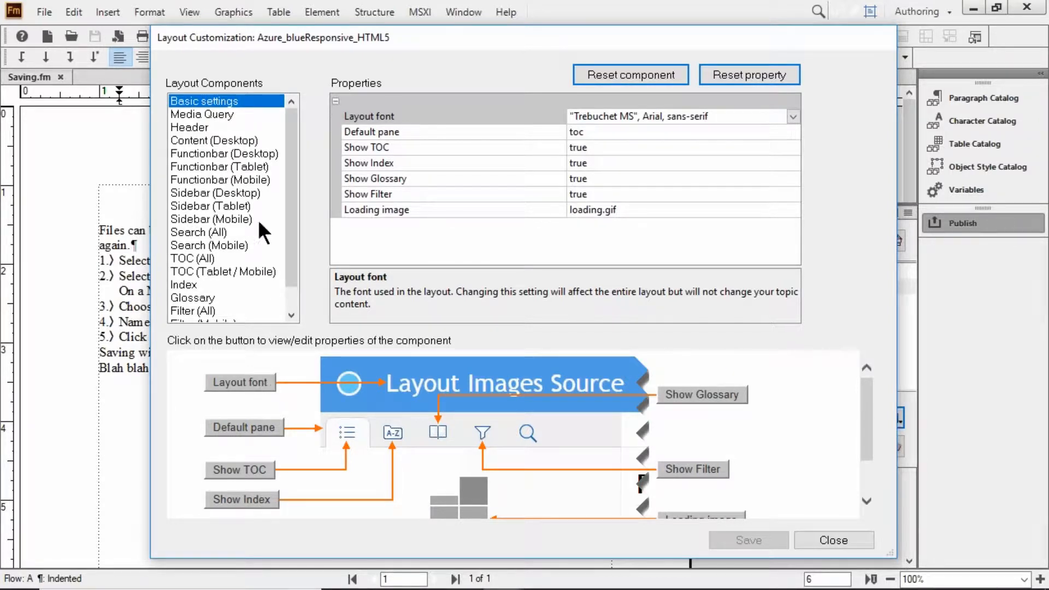
click(201, 130)
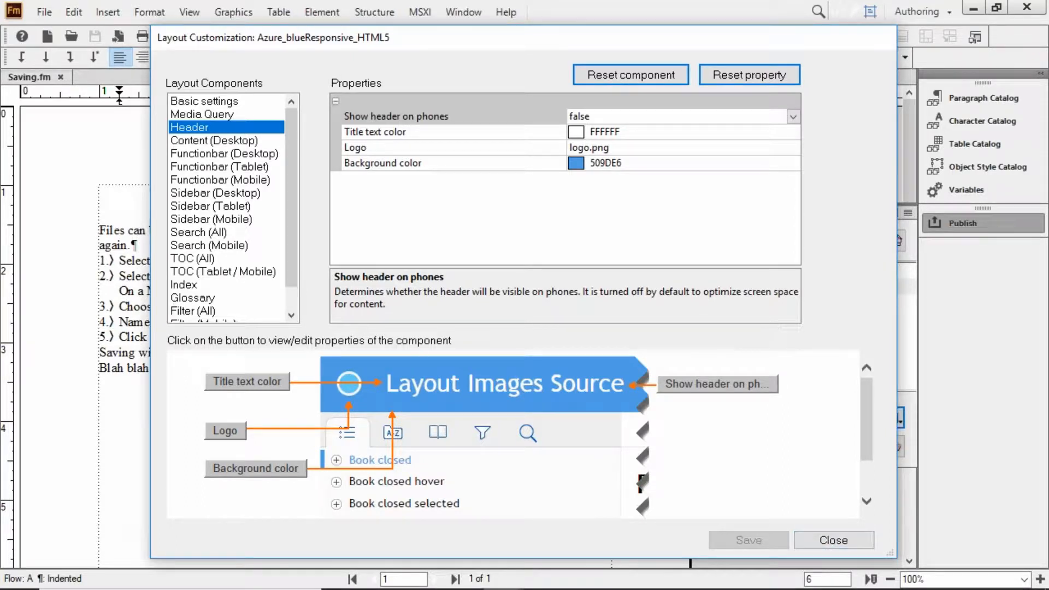
click(833, 541)
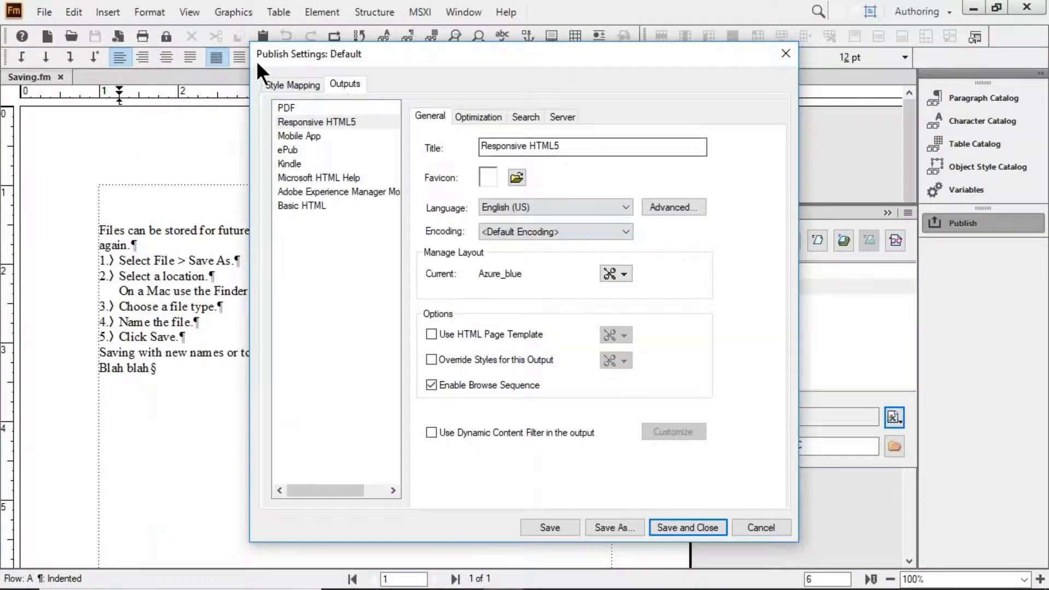
Examine the paragraph style mappings and the PDF output's general, marks and bleeds, and security settings, and close the publish settings unsaved
click(302, 88)
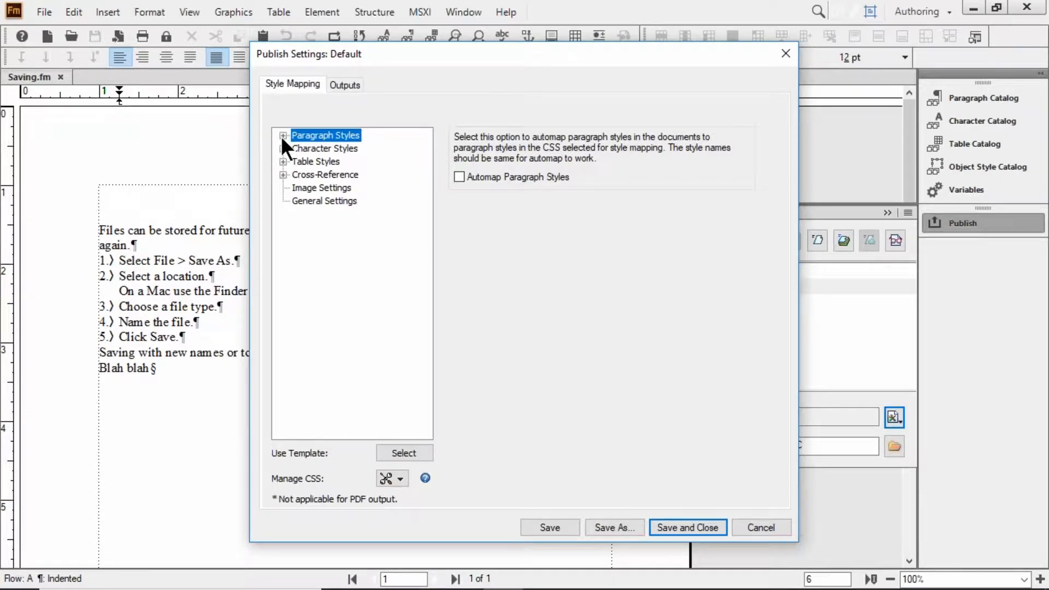
click(284, 135)
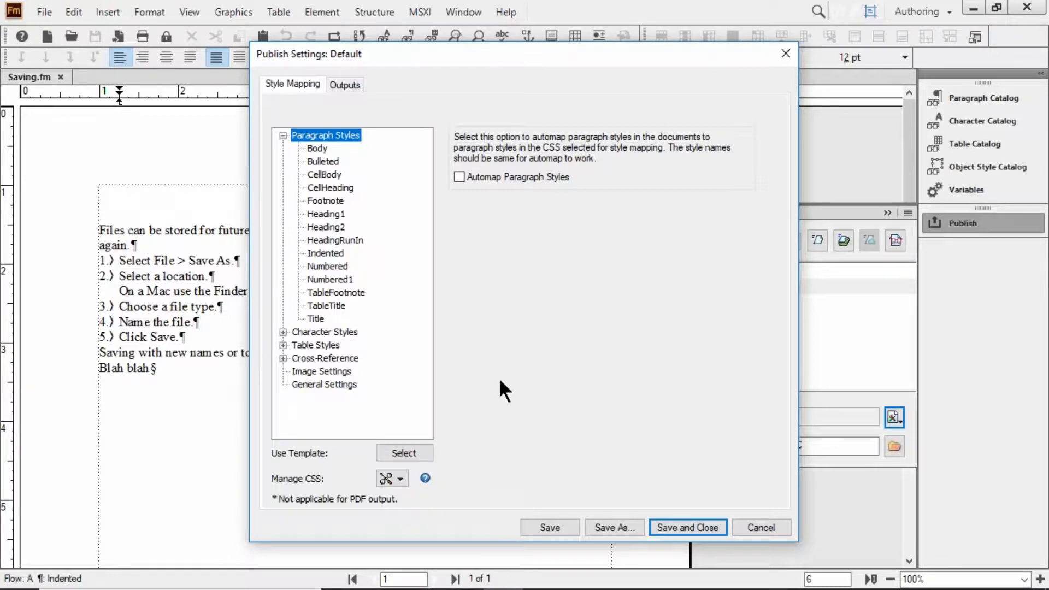
click(352, 86)
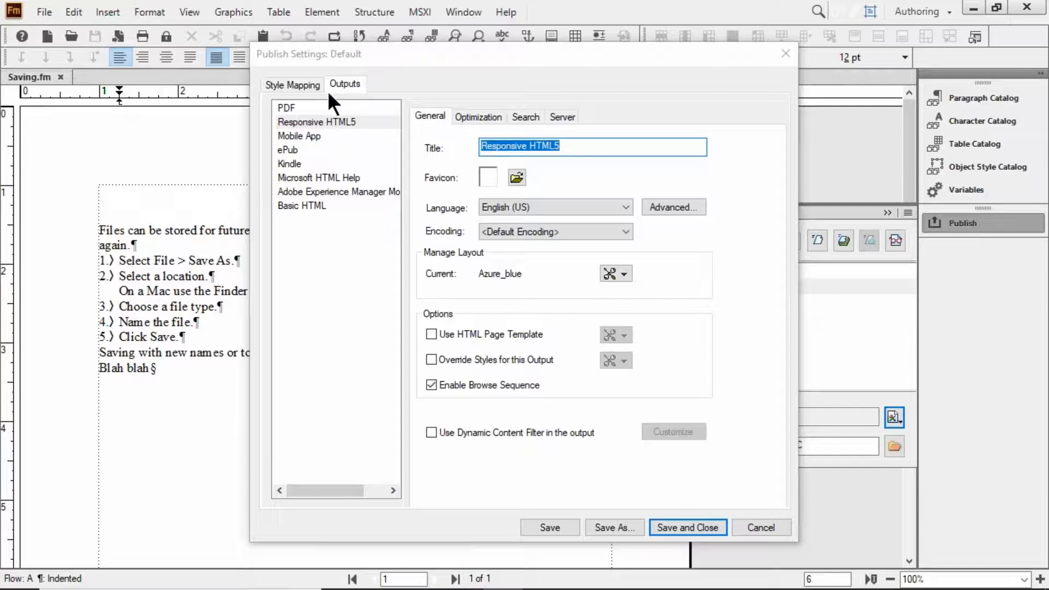
click(314, 106)
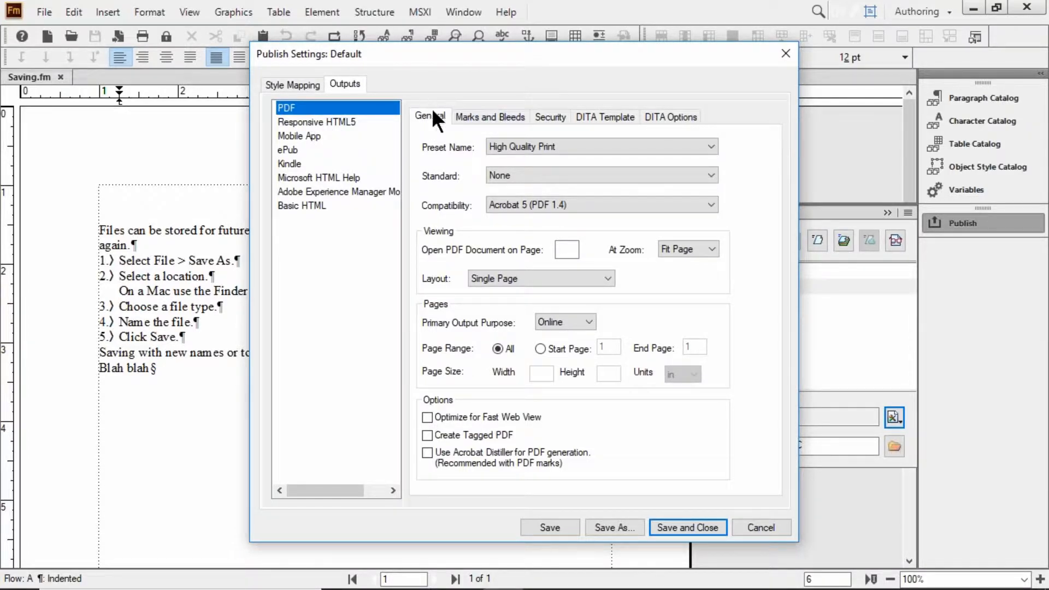
click(502, 121)
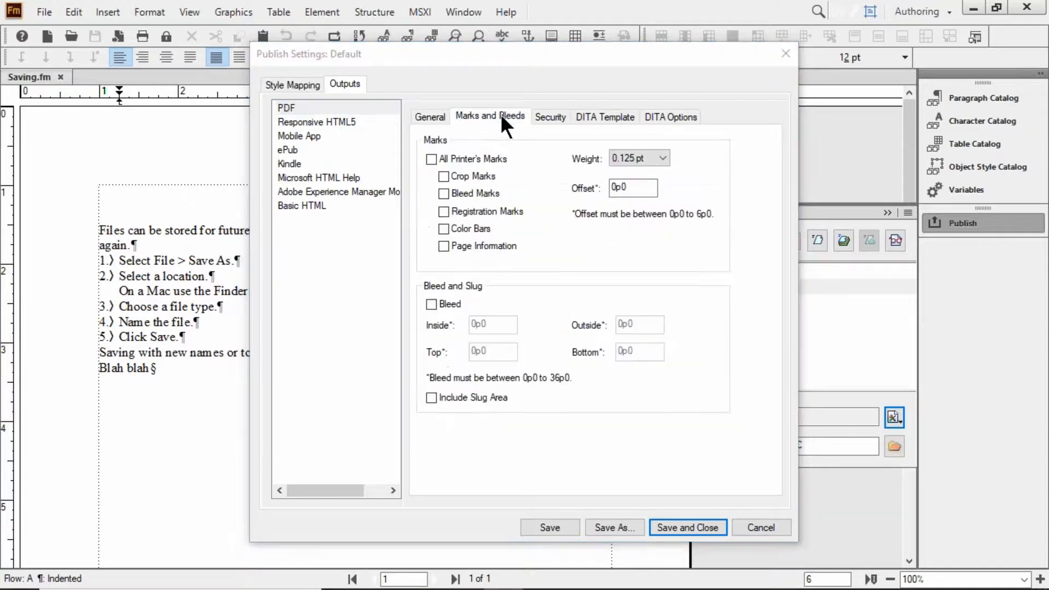
click(546, 117)
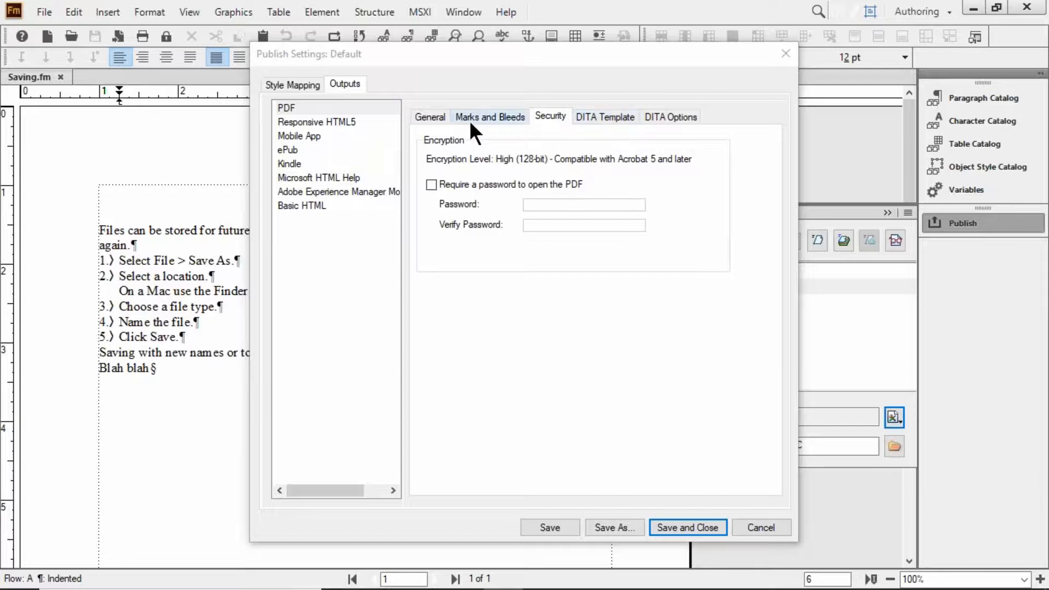
click(437, 115)
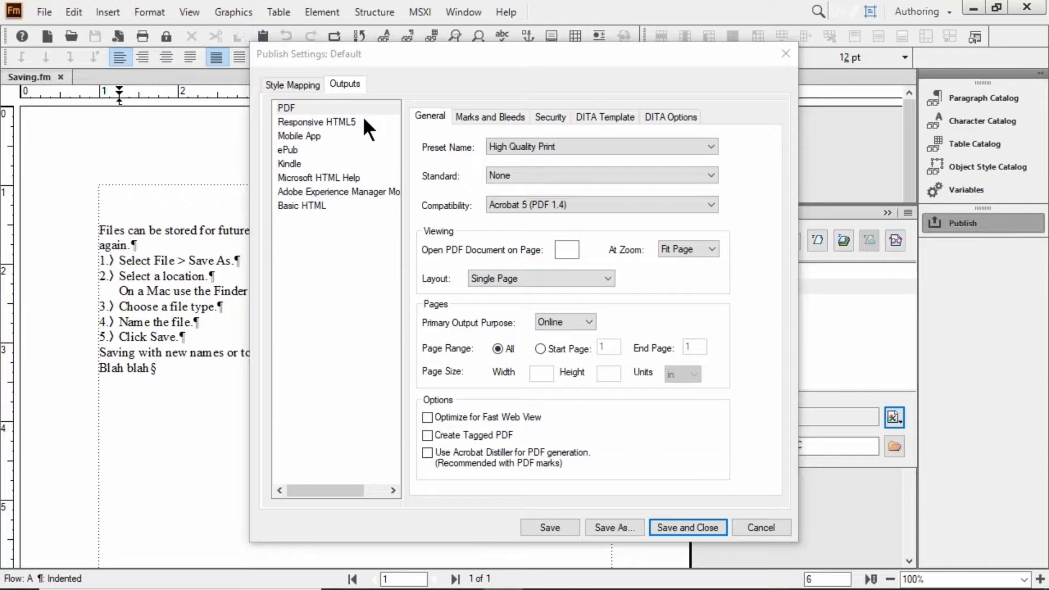
click(788, 55)
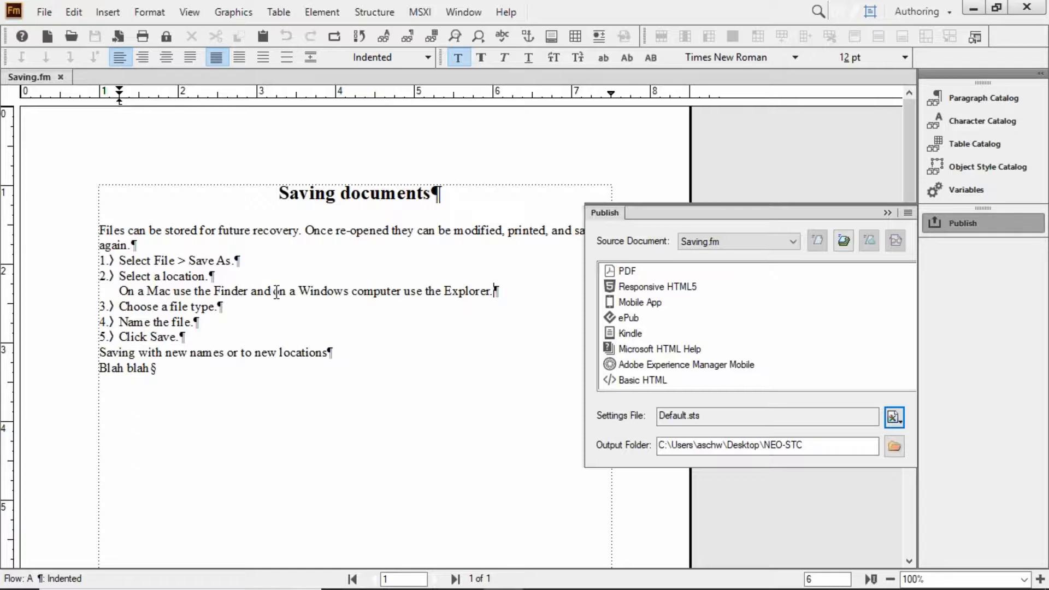
View the Responsive HTML5 output again, highlight the indented sentence about the Finder and the Explorer, and close the browser
click(670, 287)
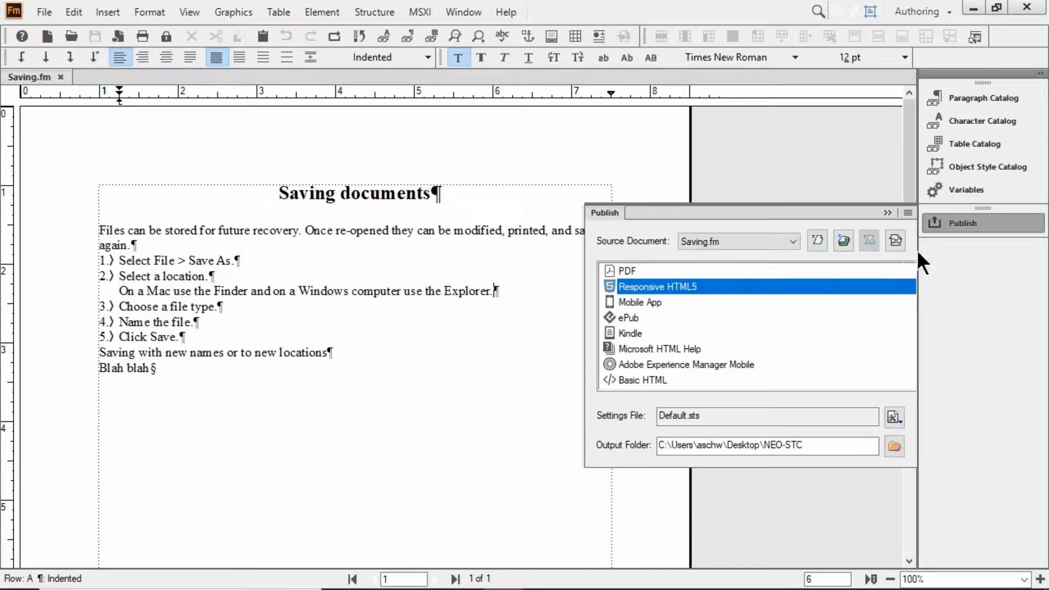
click(895, 242)
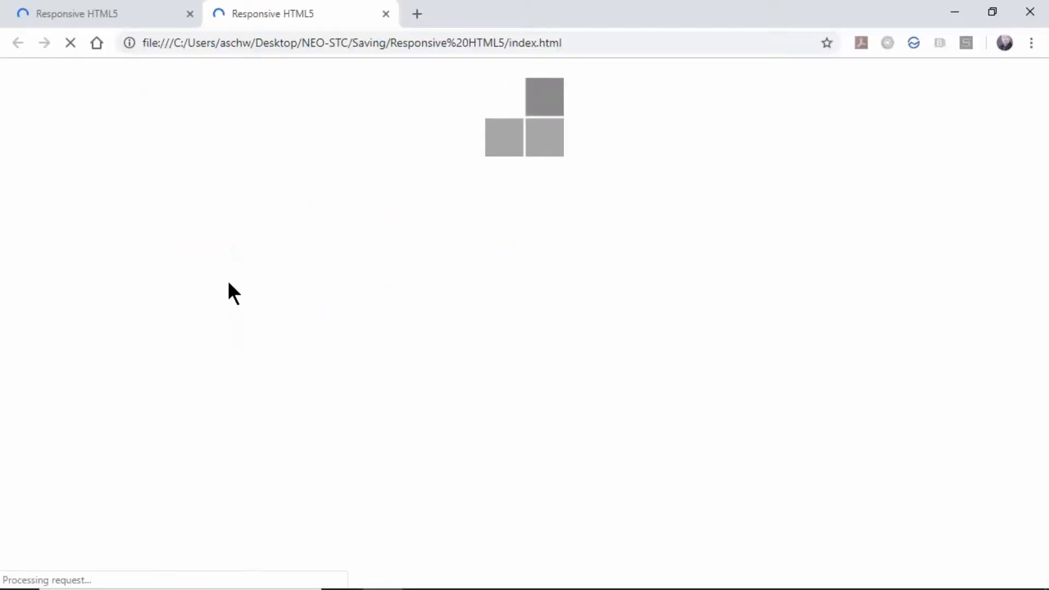
click(190, 14)
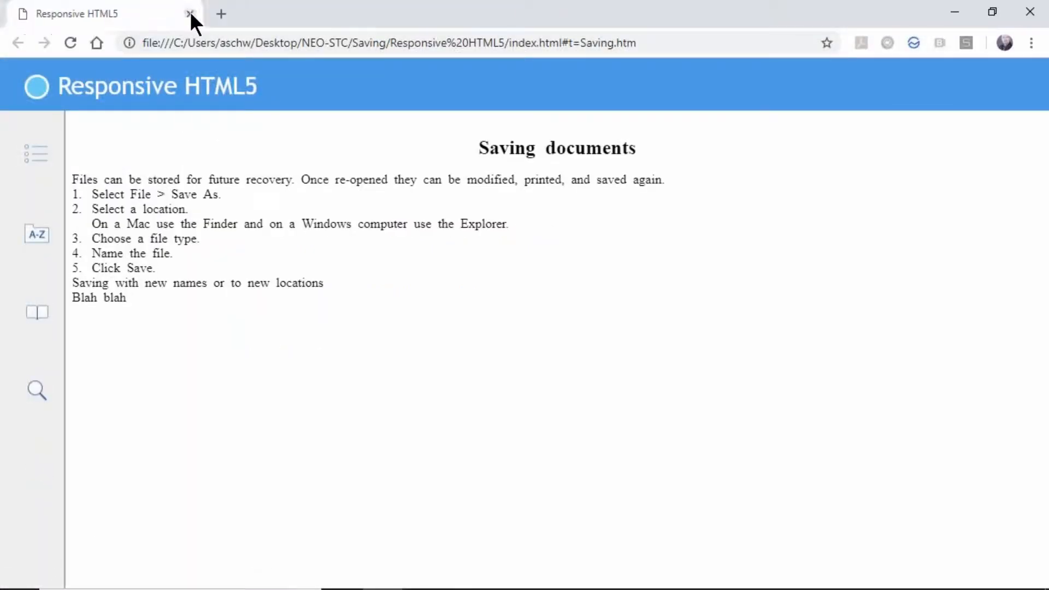
triple_click(157, 224)
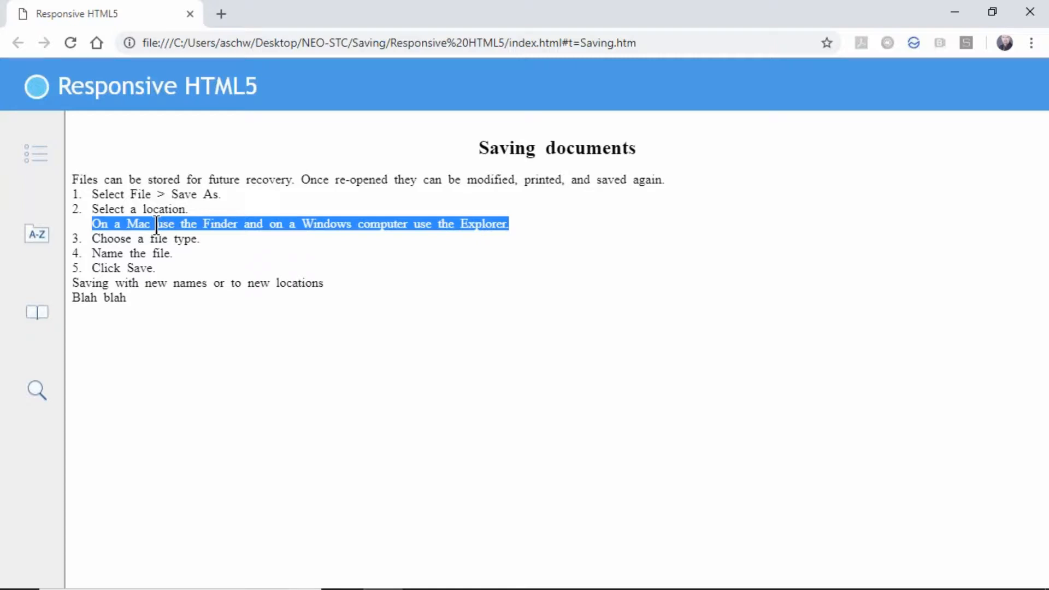
click(1043, 12)
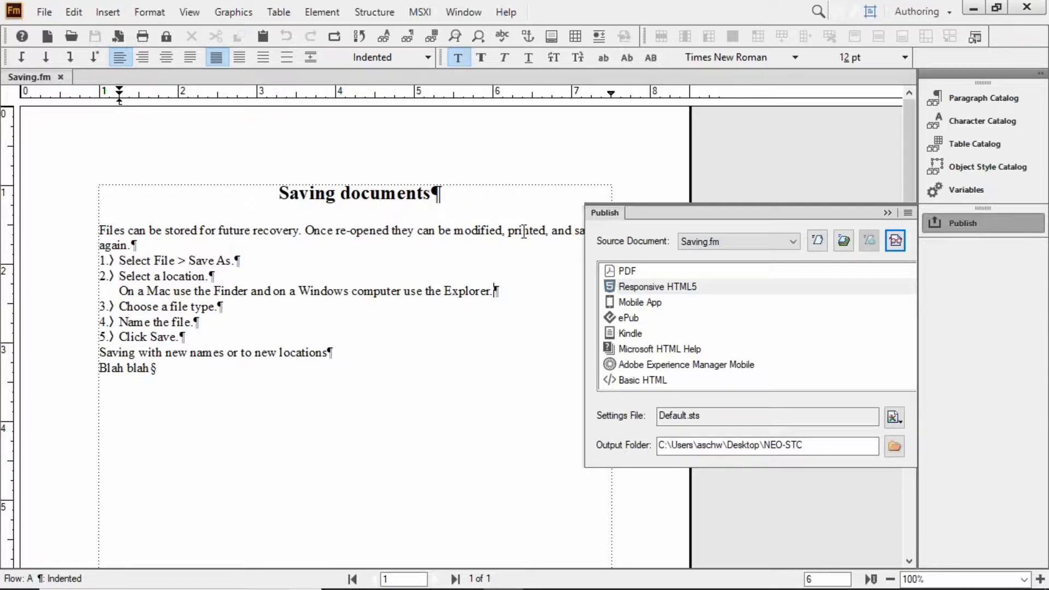
Add two indented paragraphs reading "Use the Finder." and "Use the Explorer." below the sentence about the Finder and the Explorer
triple_click(521, 296)
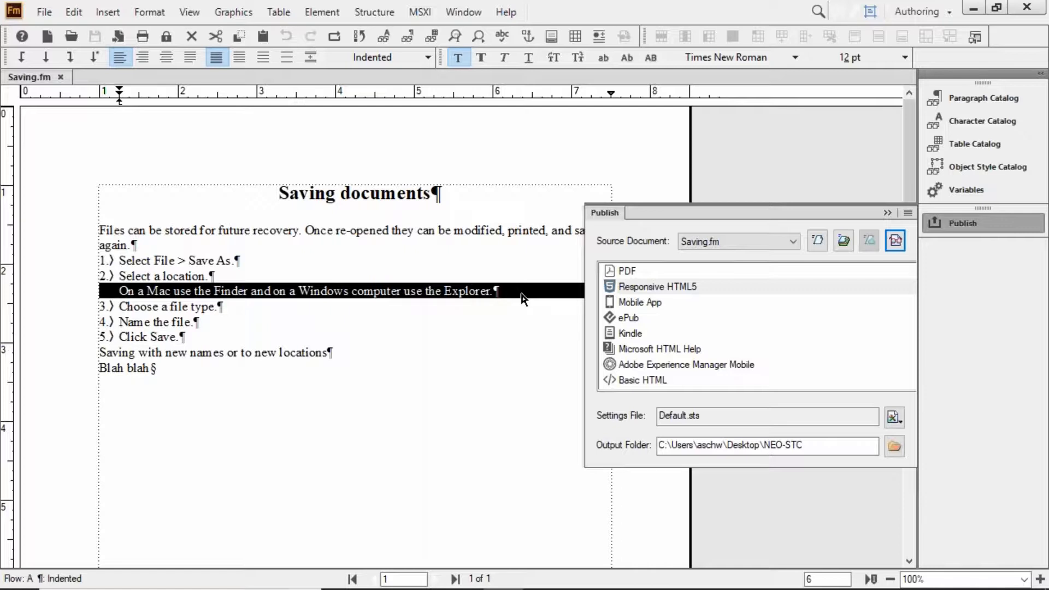
click(521, 295)
key(Return)
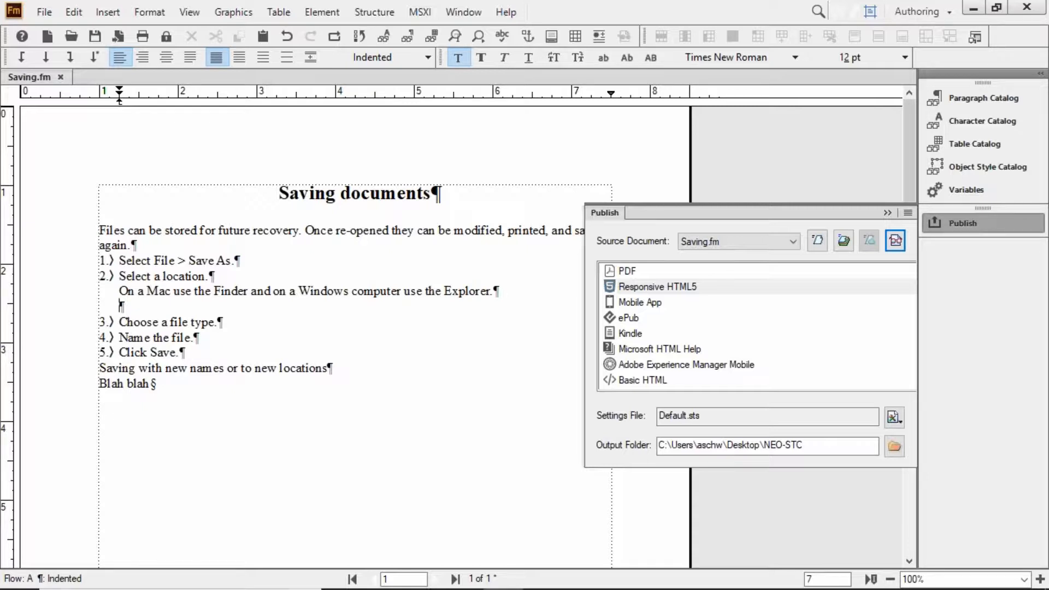
text(Use the Finder)
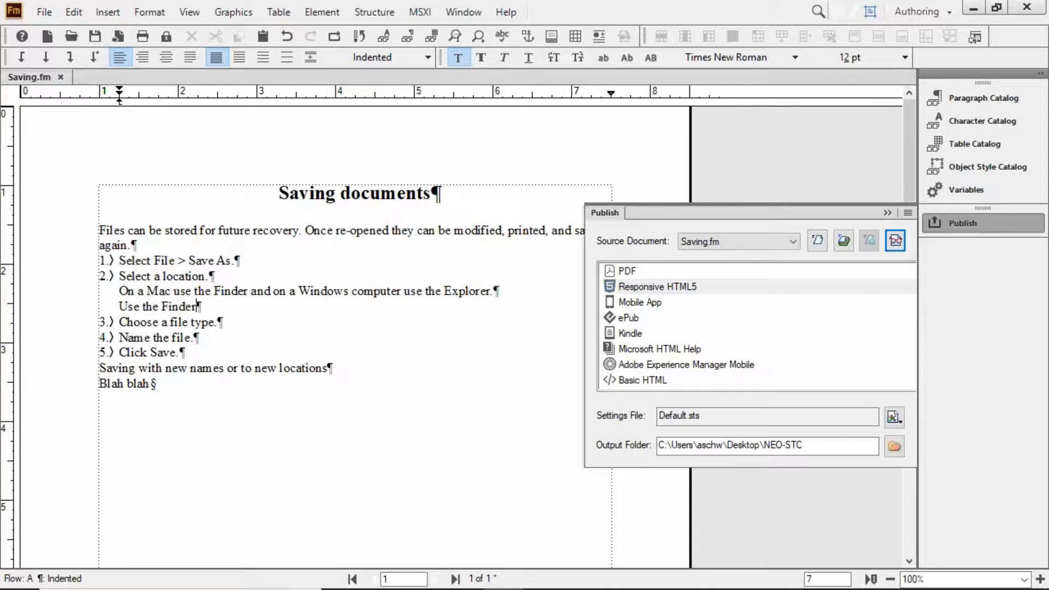
text(.)
key(Return)
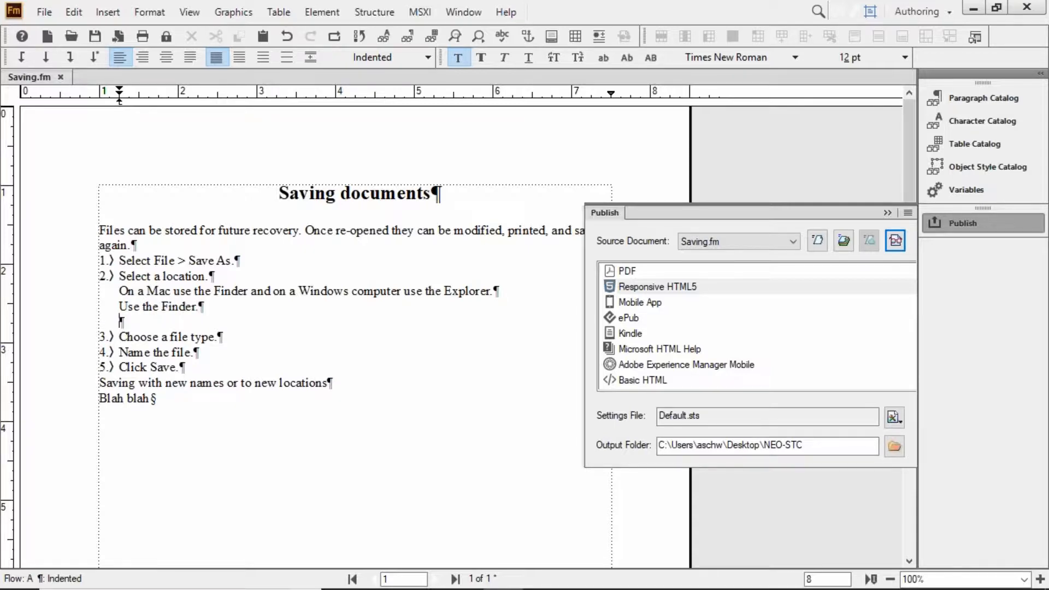
text(Use the Explor)
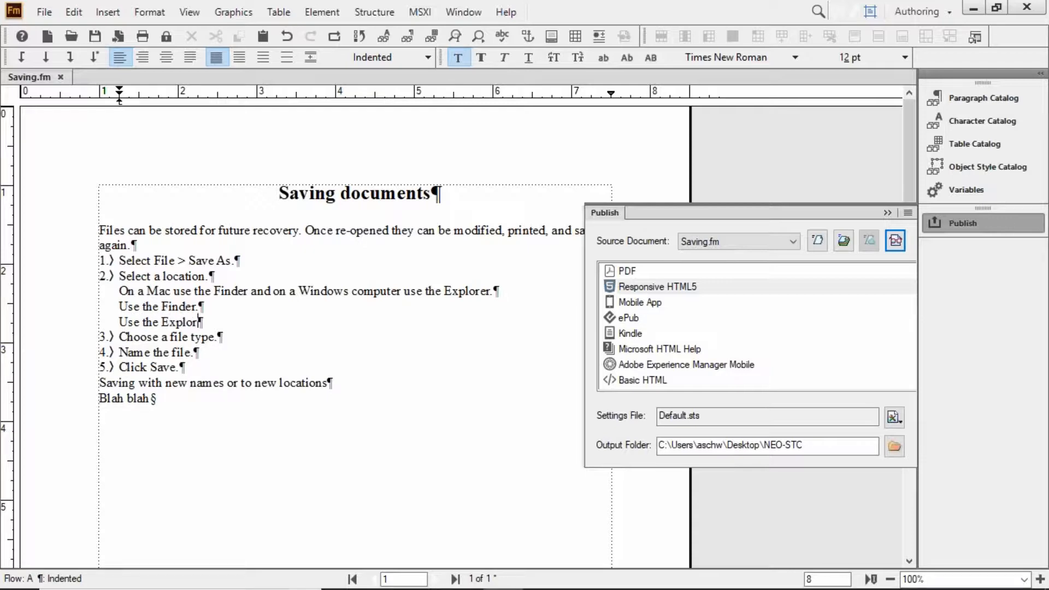
text(er.)
Display the Conditional Tags pod
click(106, 13)
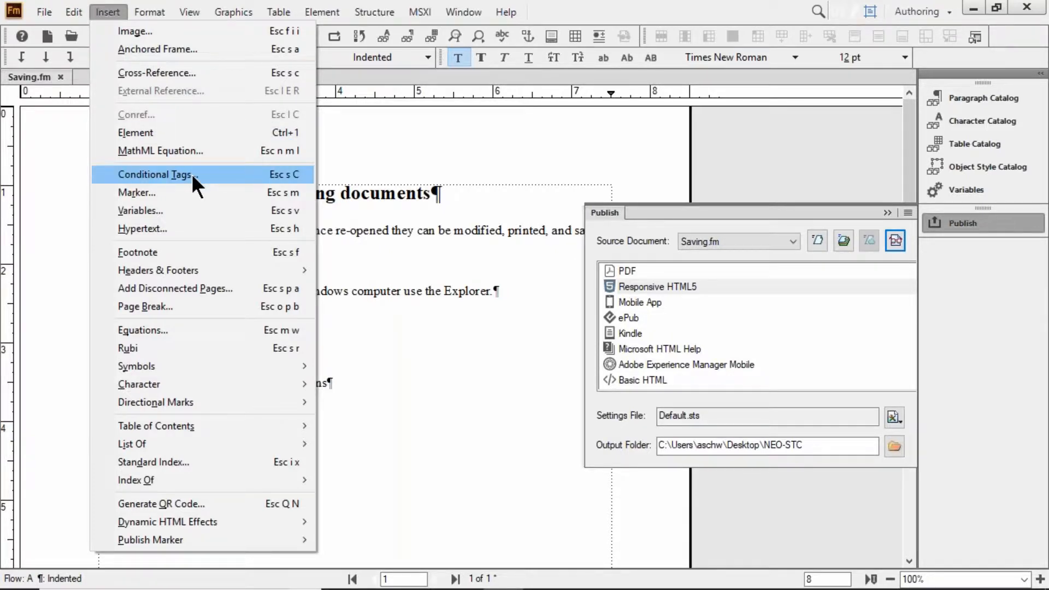
mouse_move(191, 12)
mouse_move(219, 45)
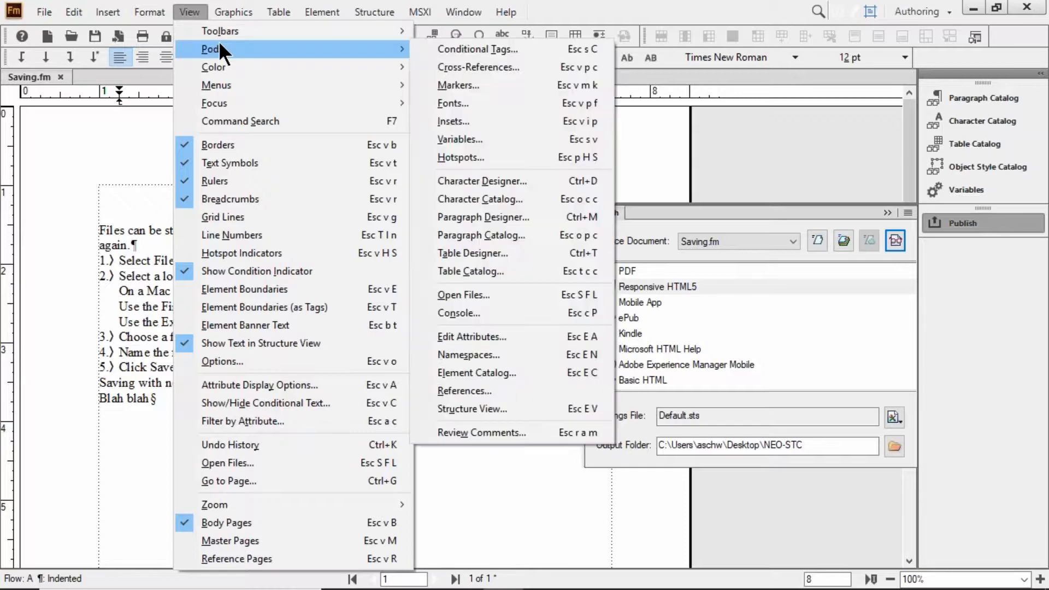
click(508, 51)
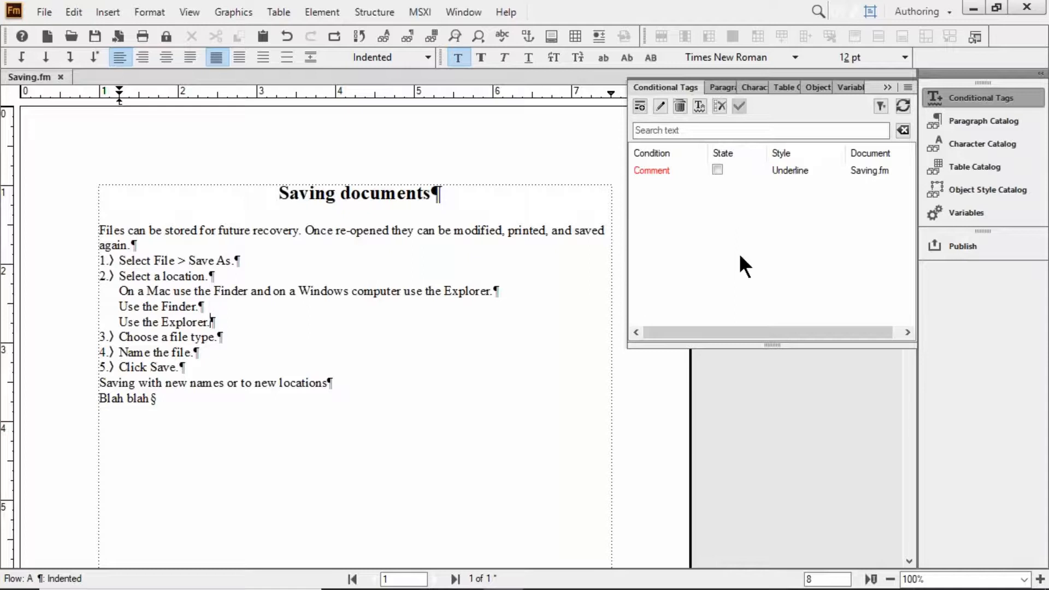
Start a new conditional tag and name it Mac
click(639, 108)
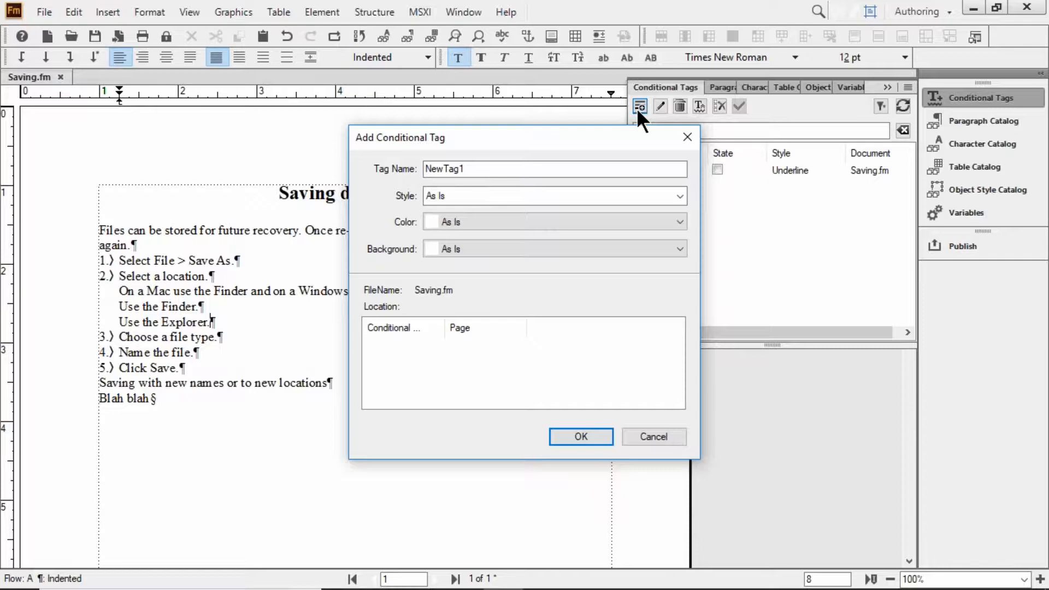
click(497, 168)
double_click(497, 167)
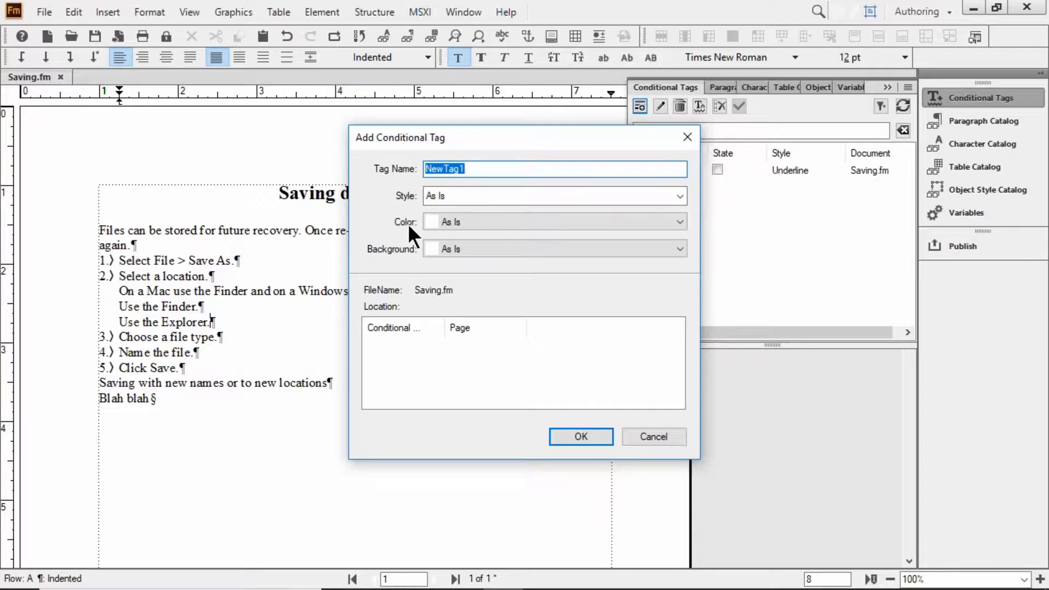
text(Max)
click(682, 195)
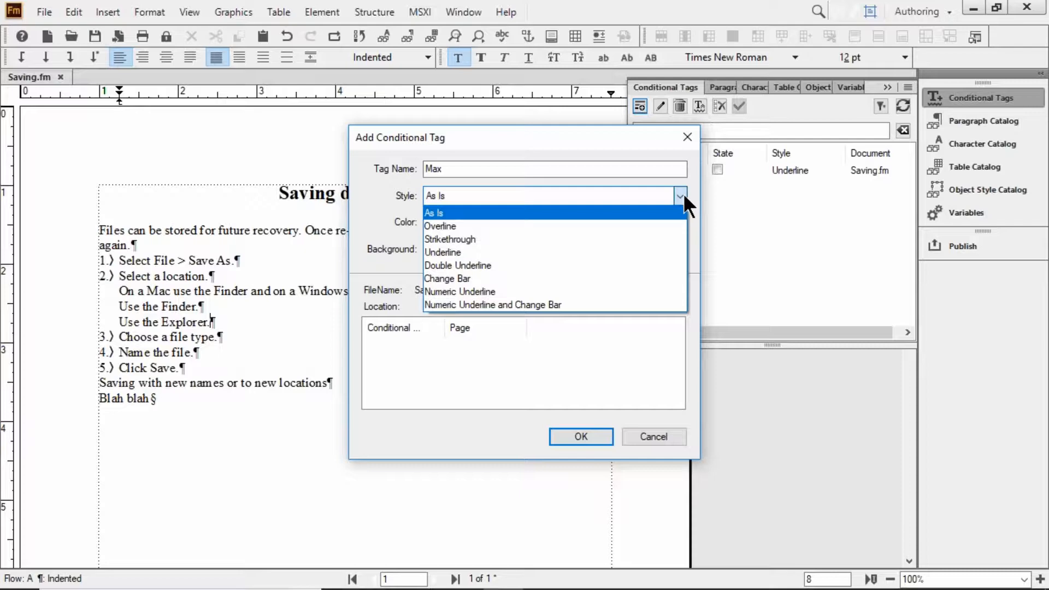
click(684, 194)
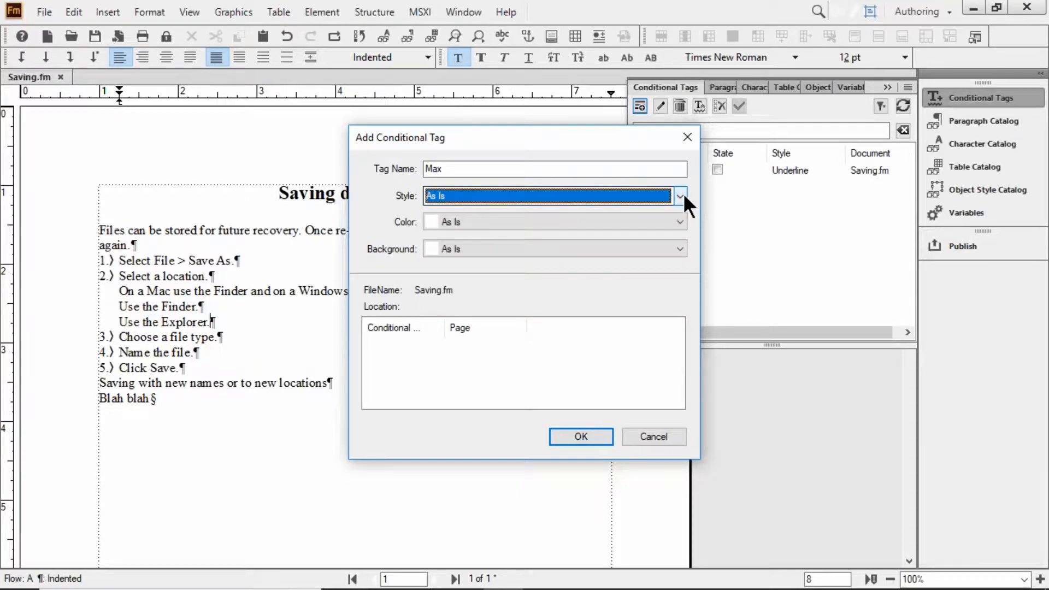
click(494, 169)
key(BackSpace)
text(c)
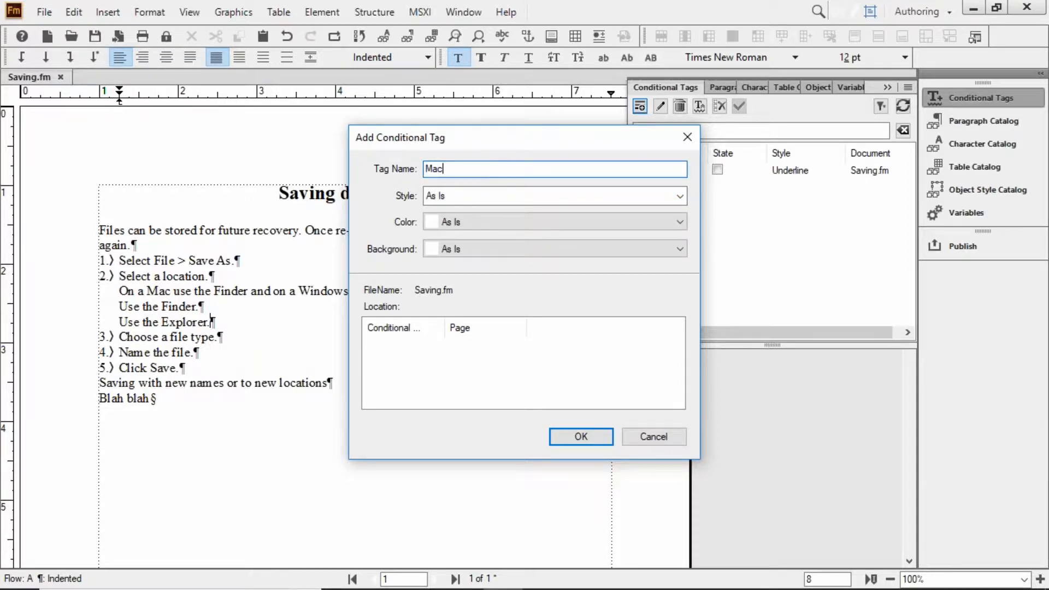
Give the Mac conditional tag a Red background and White text colour, and create it
click(676, 200)
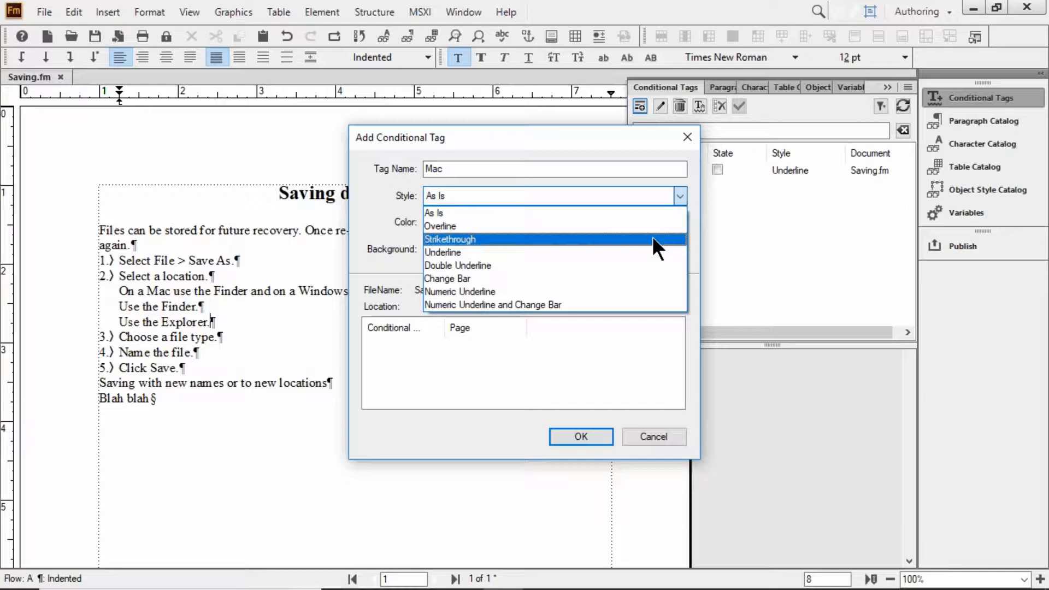
click(383, 234)
click(680, 221)
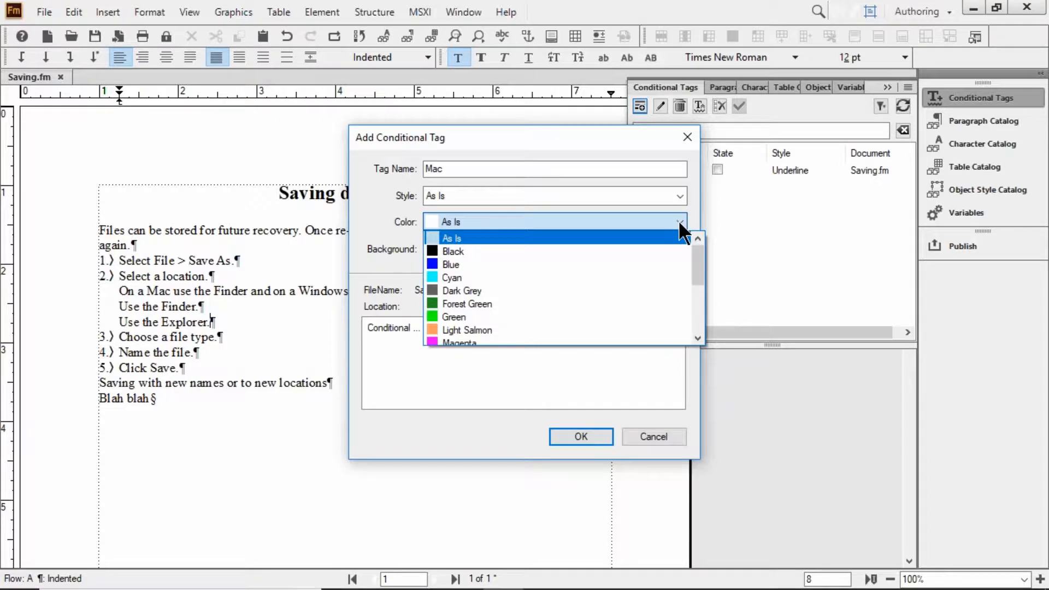
click(679, 223)
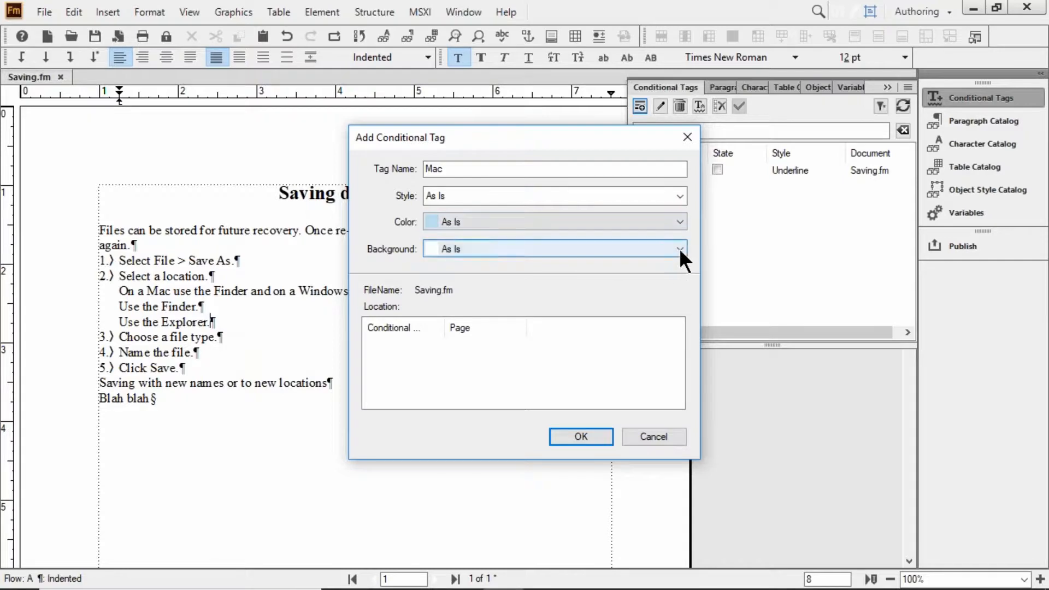
click(680, 249)
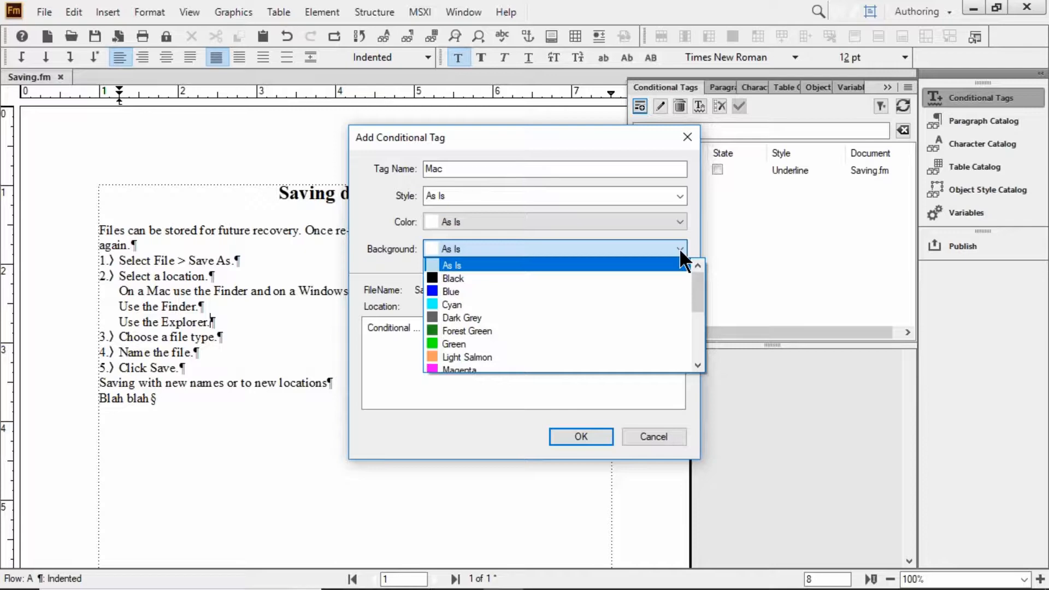
scroll(695, 336, down, 3)
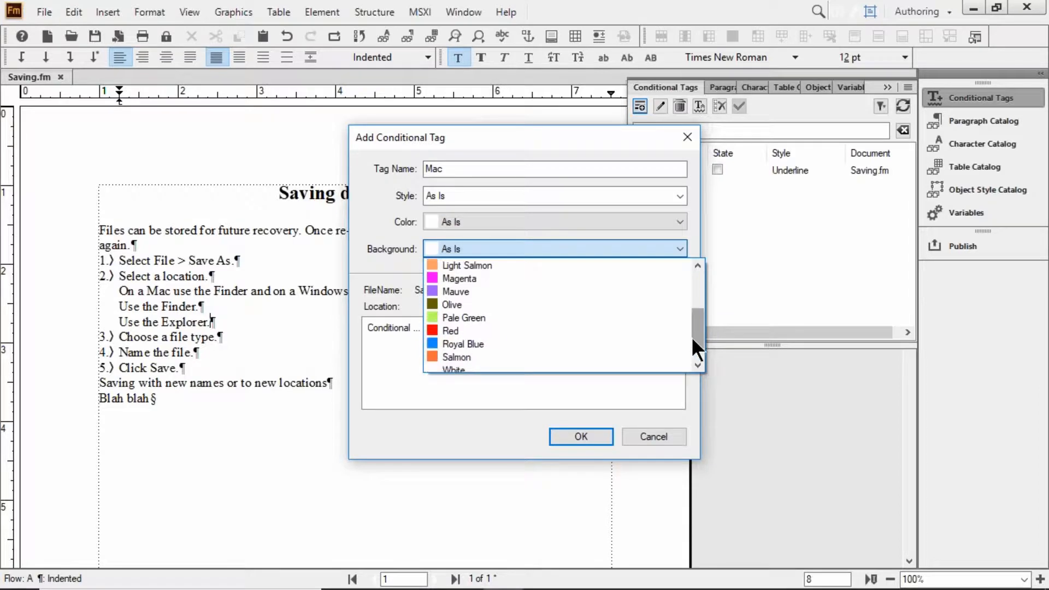
click(514, 334)
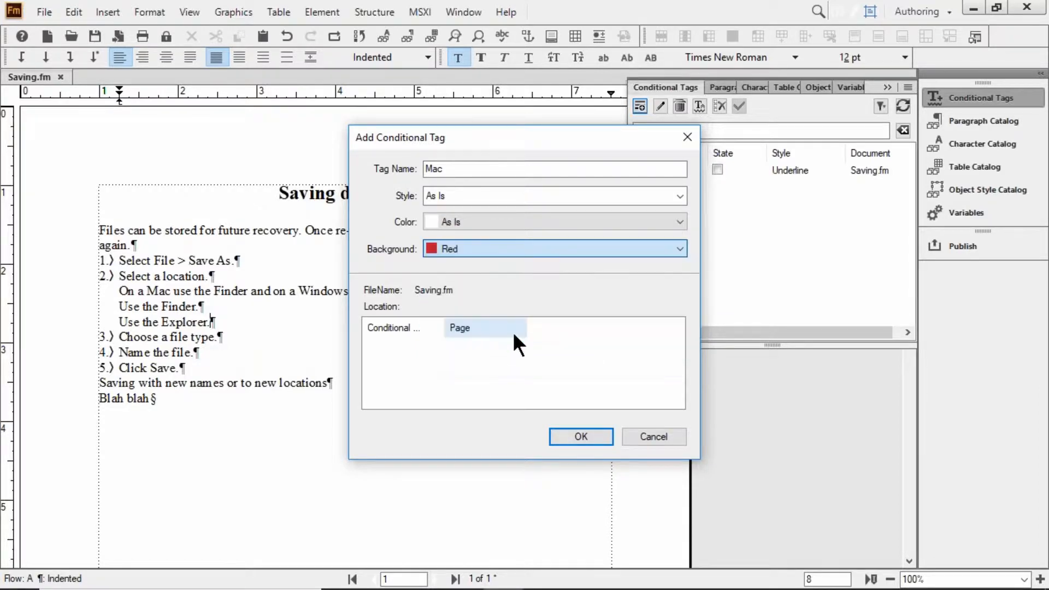
click(680, 221)
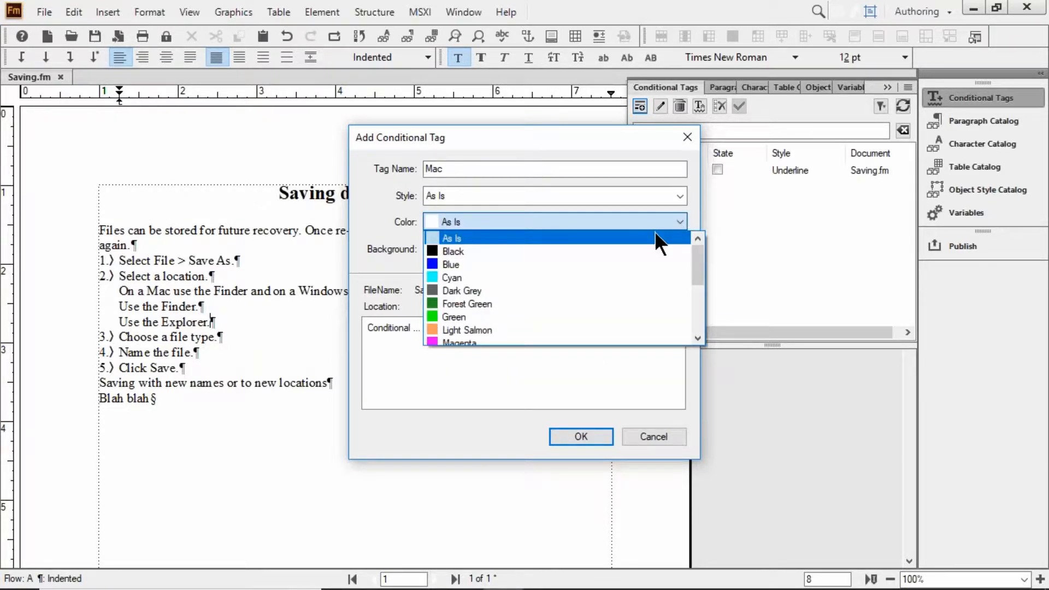
click(696, 316)
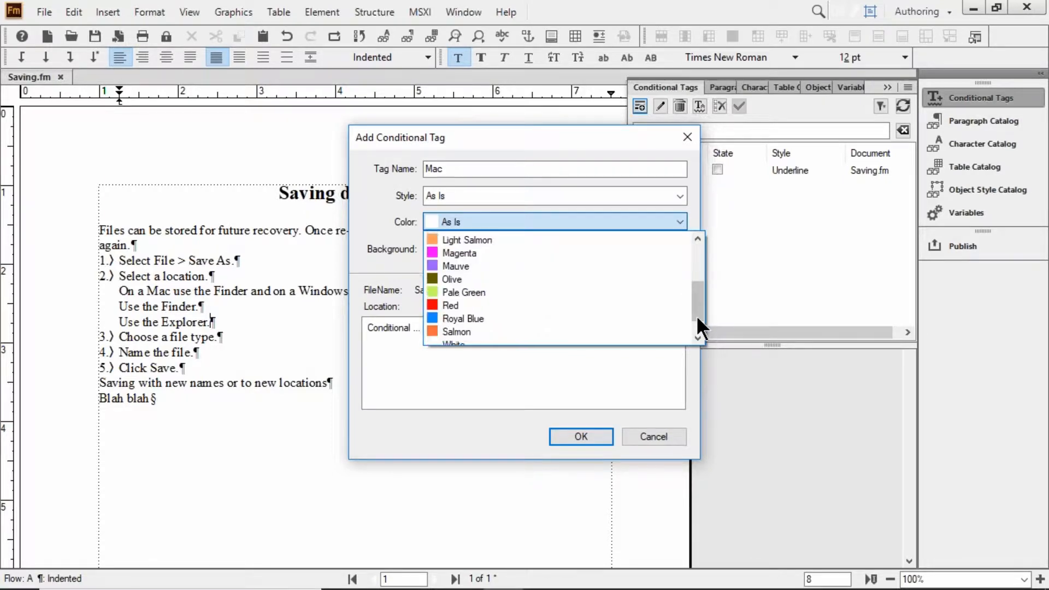
click(696, 317)
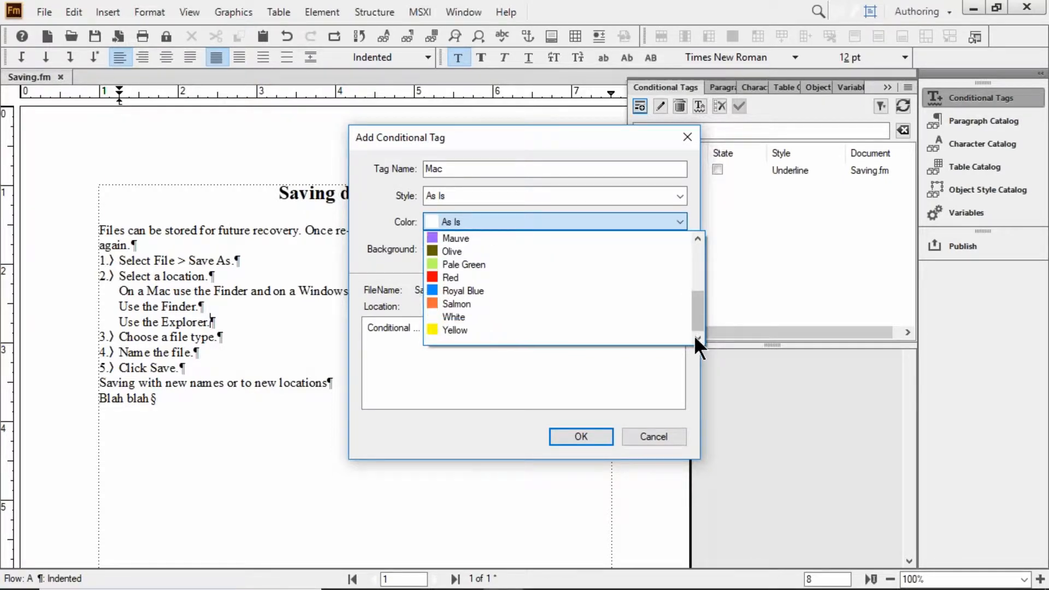
click(497, 318)
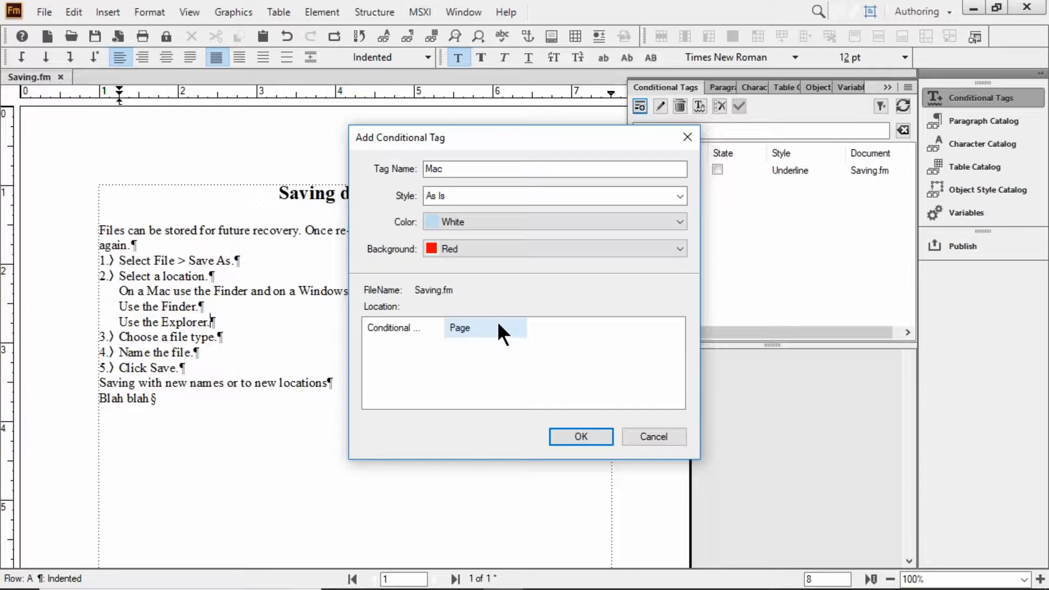
click(562, 436)
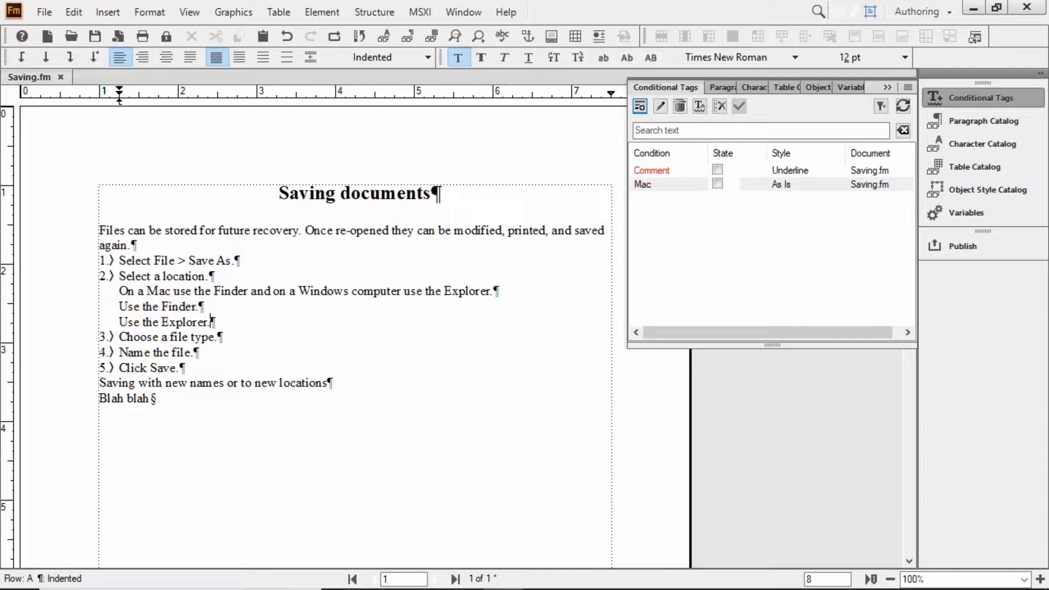
Create a second conditional tag named Windows with the colour Magenta
click(639, 106)
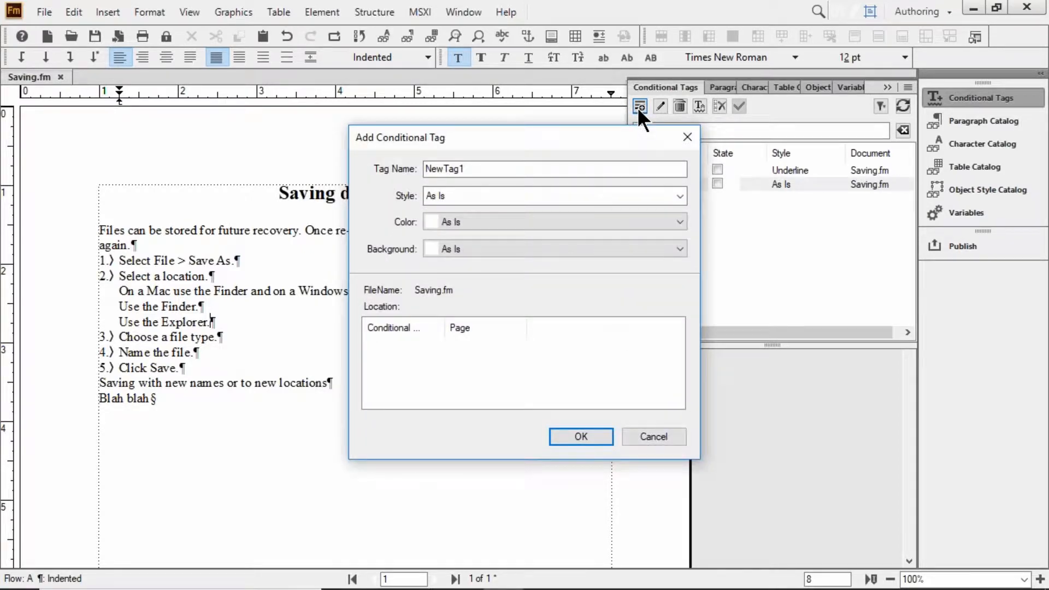
click(494, 168)
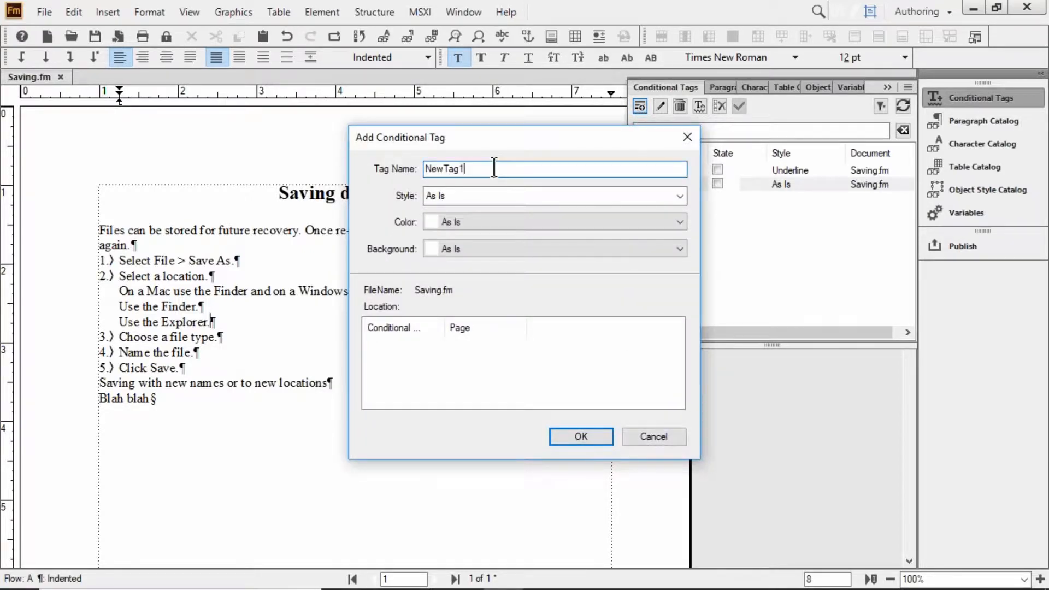
key(BackSpace)
key(BackSpace)
key(BackSpace)
key(BackSpace)
key(BackSpace)
key(BackSpace)
key(BackSpace)
text(Windows)
click(602, 222)
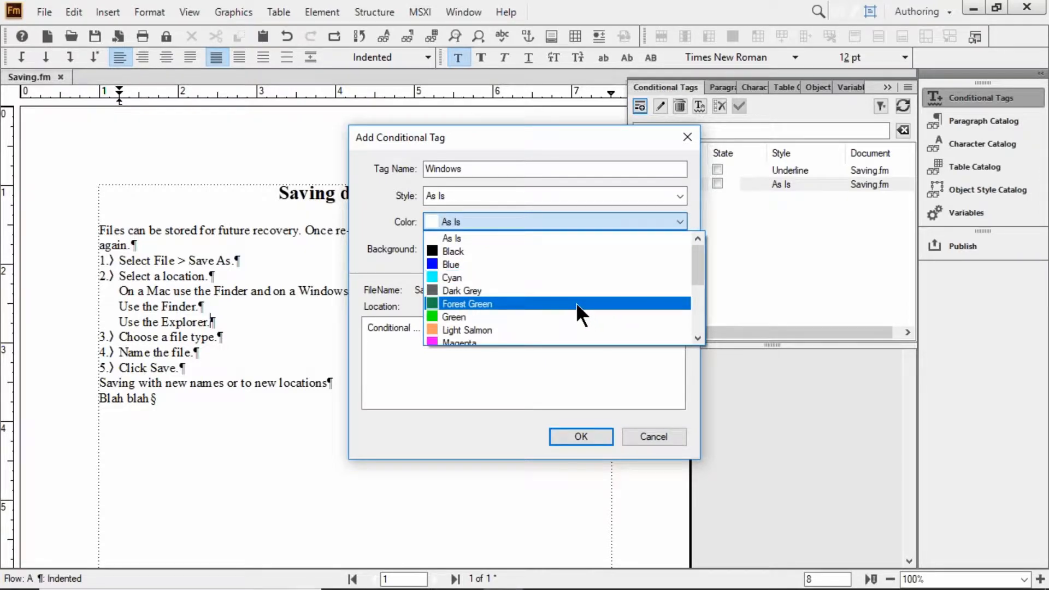
click(695, 318)
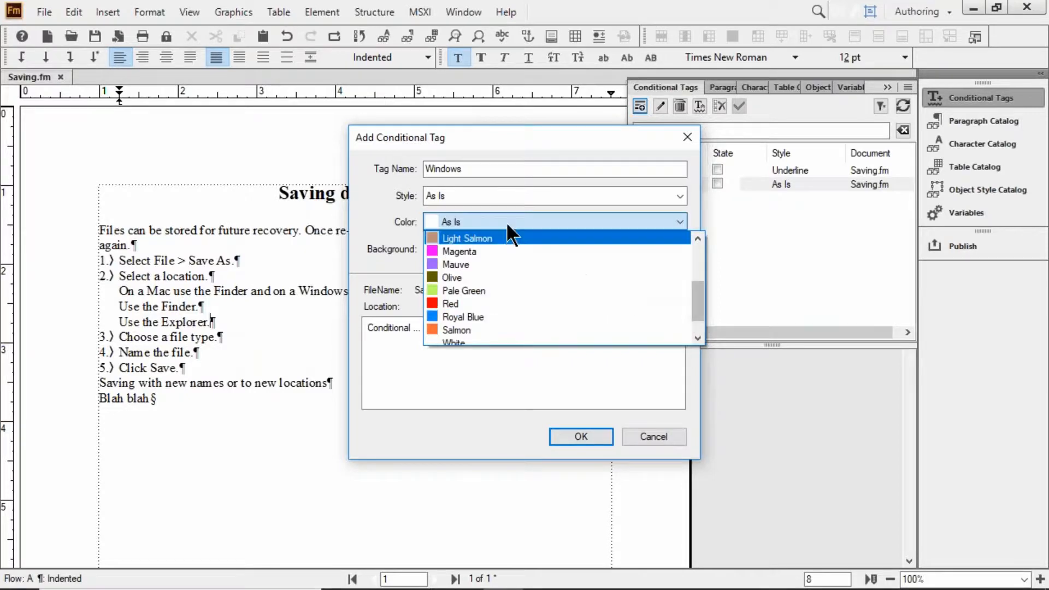
click(527, 254)
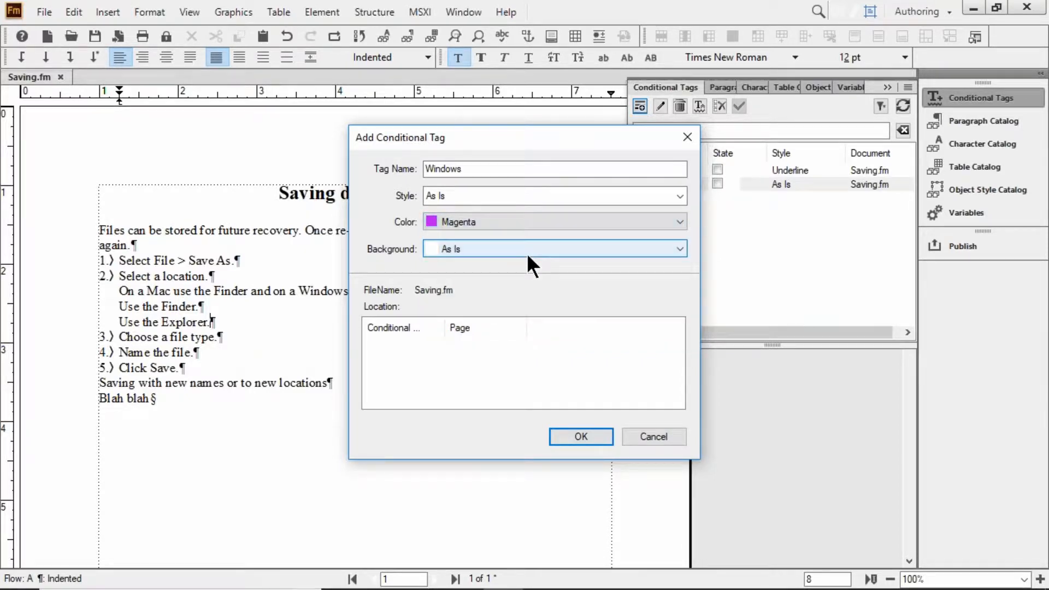
click(599, 433)
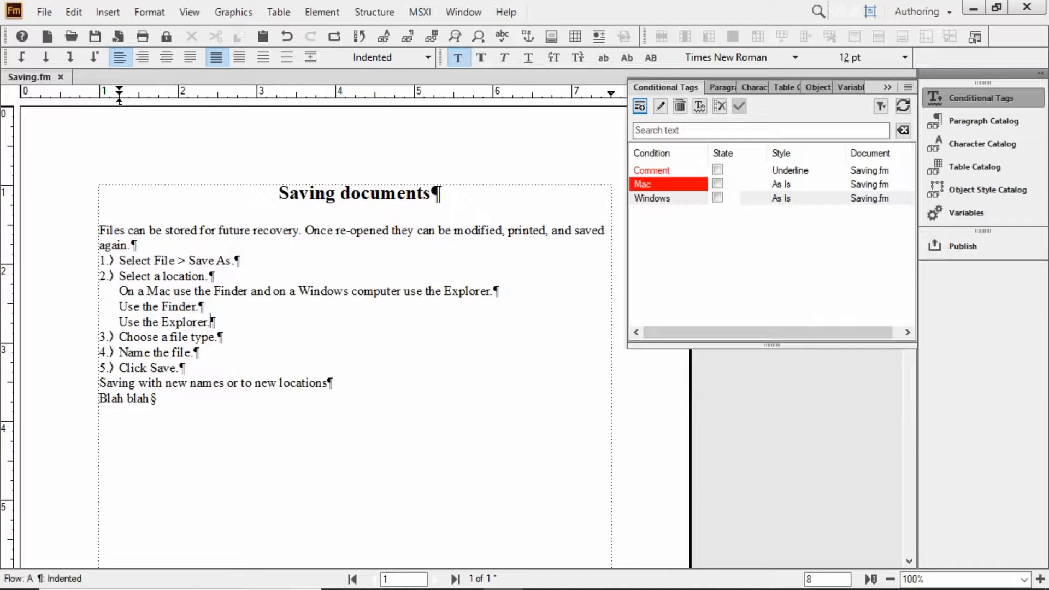
Apply the Mac condition to the whole "Use the Finder." paragraph and deselect the text
triple_click(167, 309)
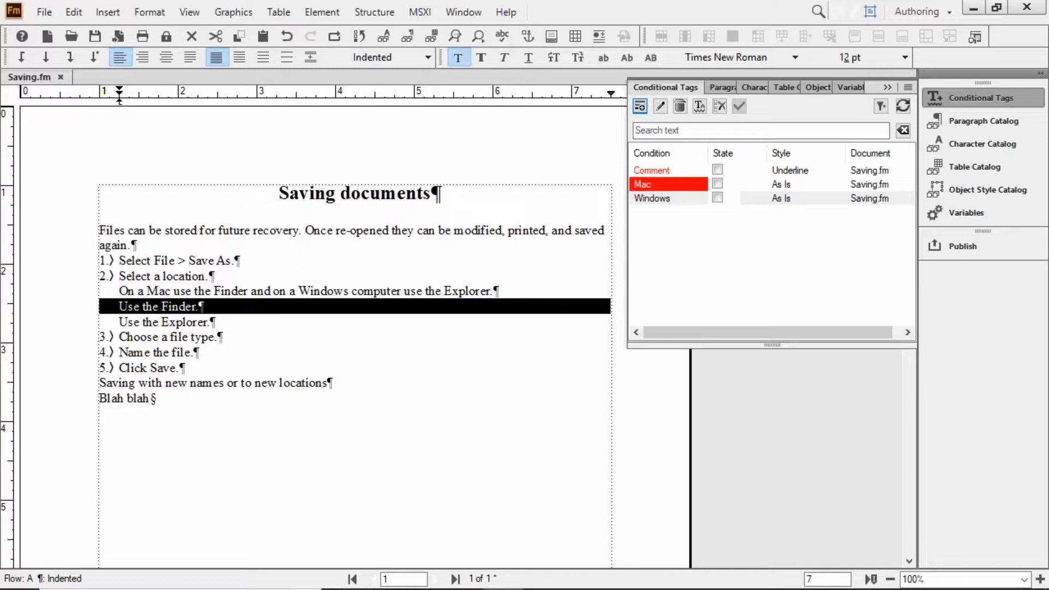
click(717, 183)
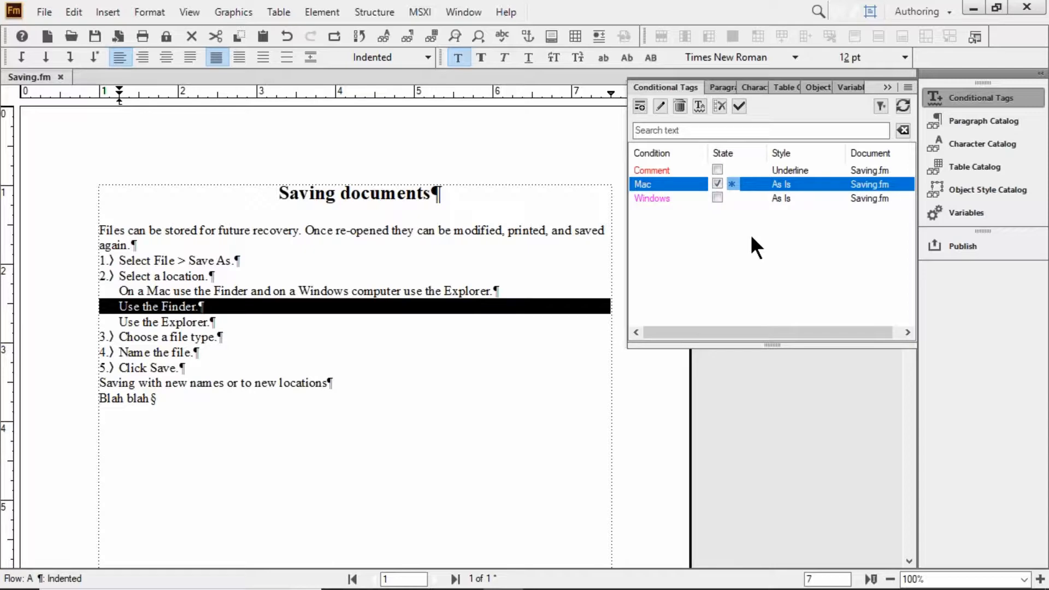
click(740, 105)
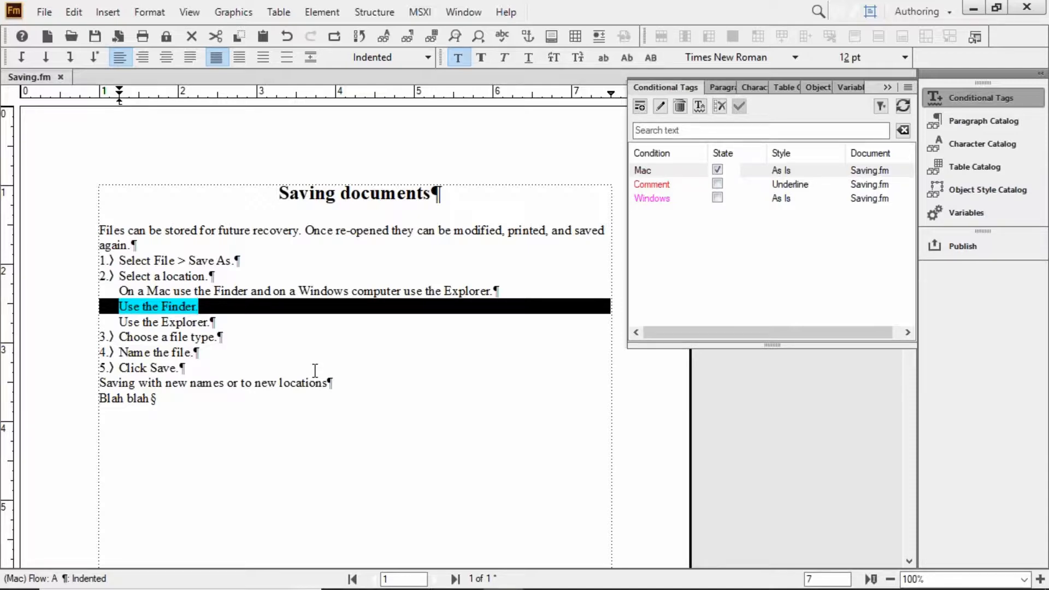
click(377, 393)
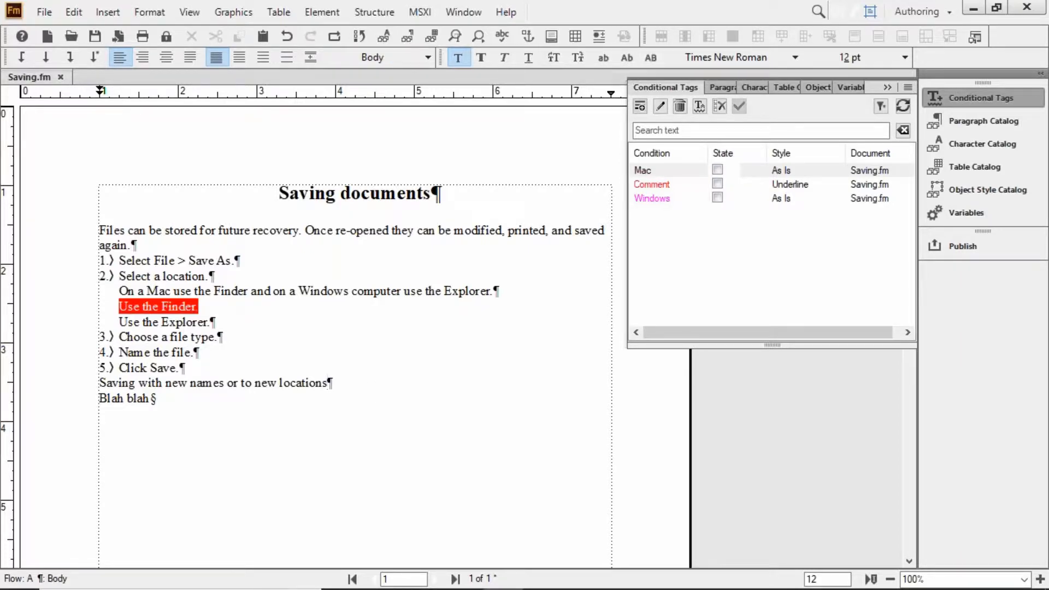
Apply the Windows condition to the whole "Use the Explorer." paragraph and deselect the text
triple_click(197, 322)
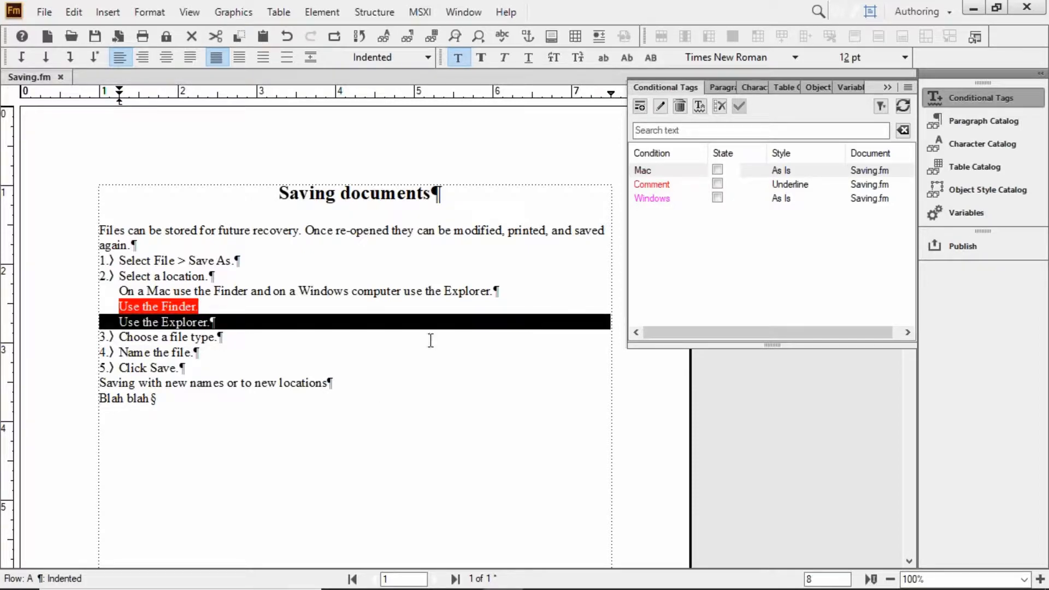
click(717, 197)
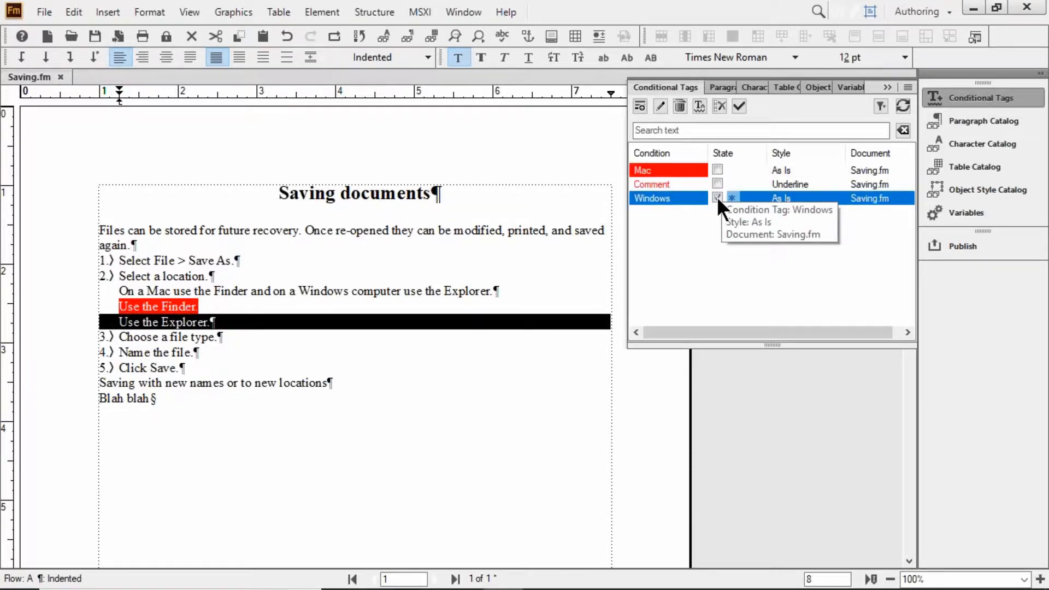
click(738, 106)
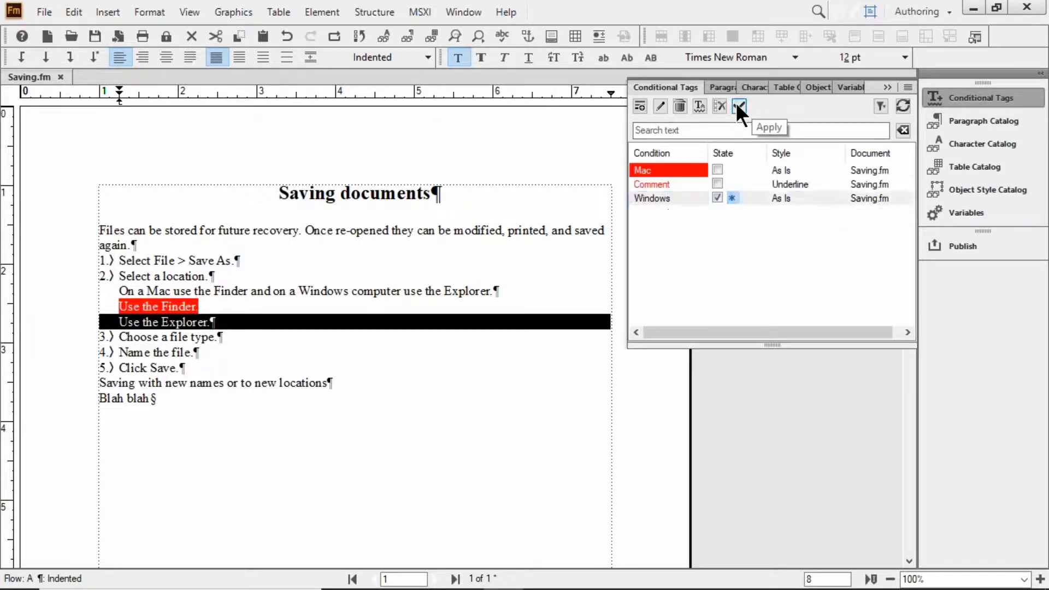
click(332, 352)
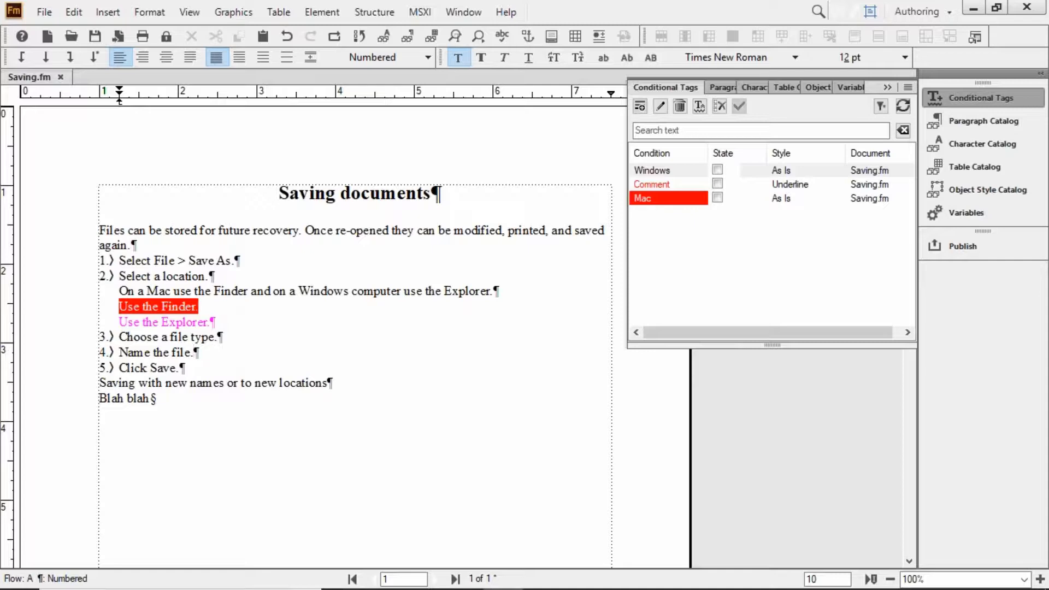
Switch to the Manage Graphics workspace and open the Paragraph Designer for the "Use the Finder." paragraph
click(917, 6)
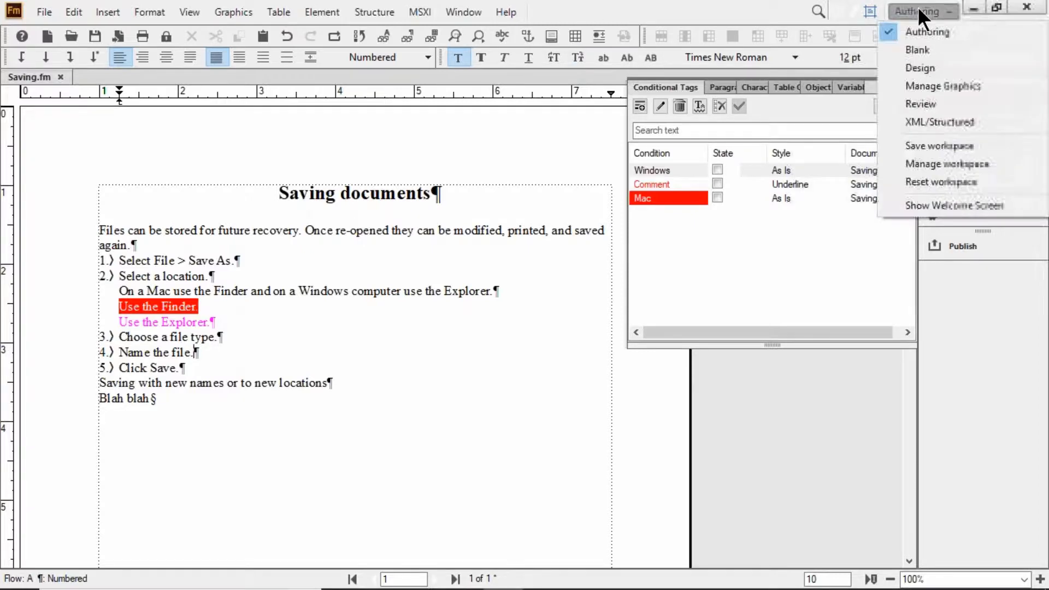
click(946, 85)
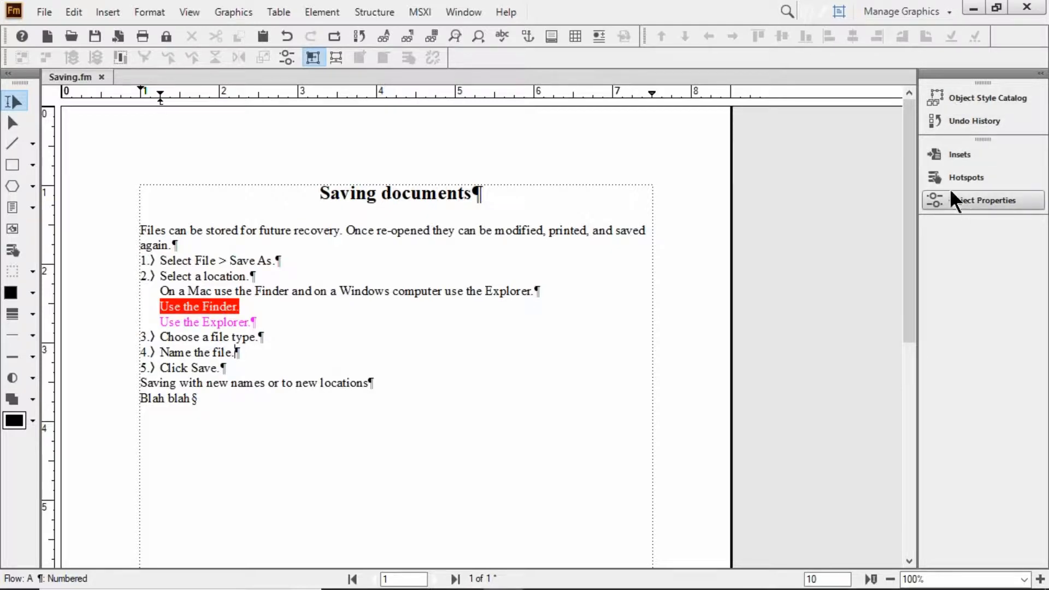
click(556, 312)
key(ctrl+m)
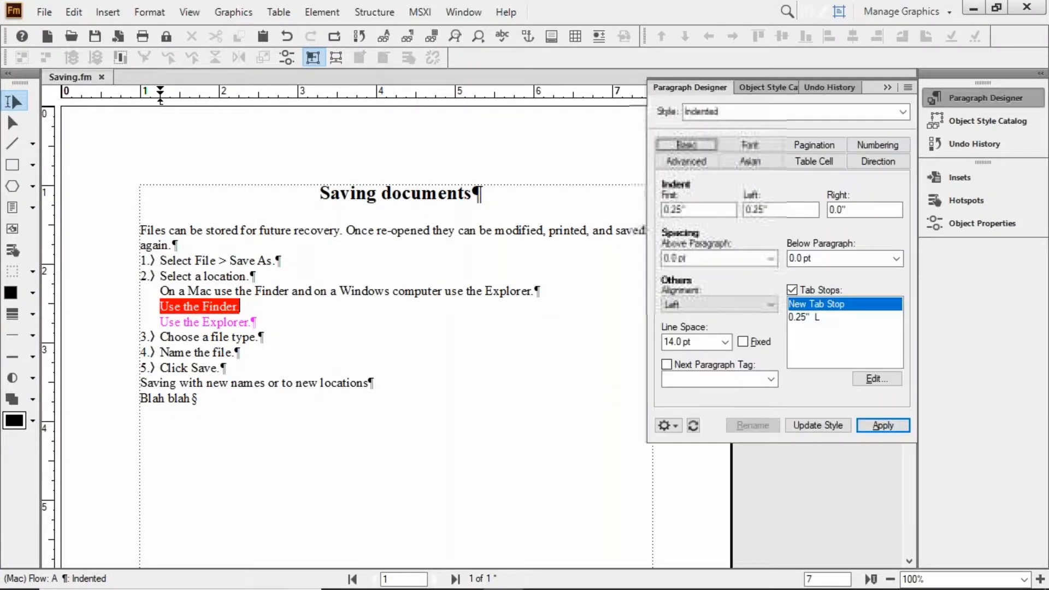
Dock the Paragraph Designer beside the drawing tools with the Object Style Catalog beneath it, and remove the Undo History panel
drag(671, 86, 274, 157)
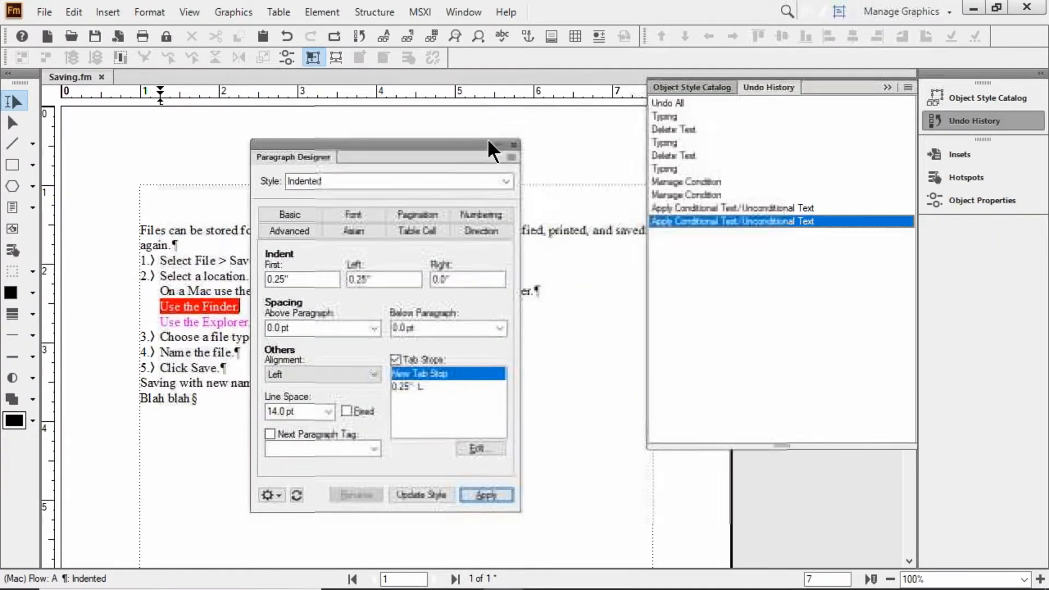
drag(692, 87, 583, 204)
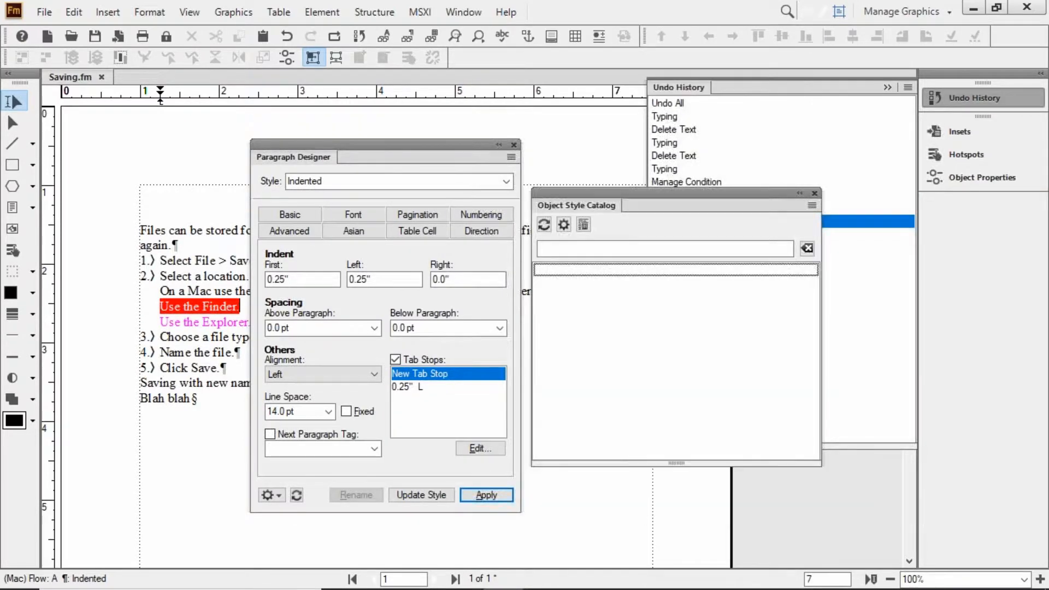
drag(676, 87, 667, 98)
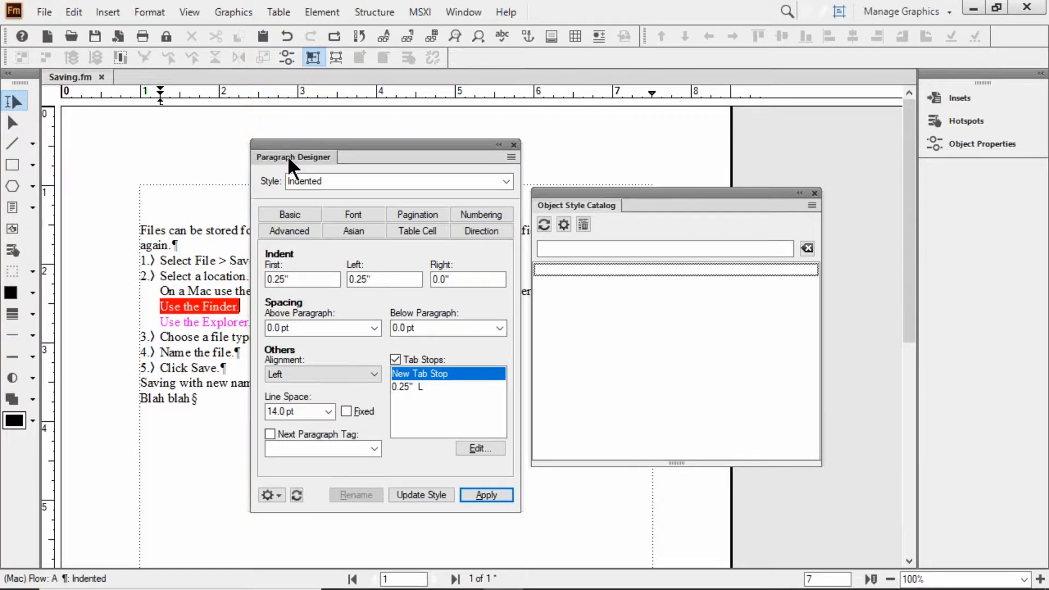
drag(288, 156, 60, 193)
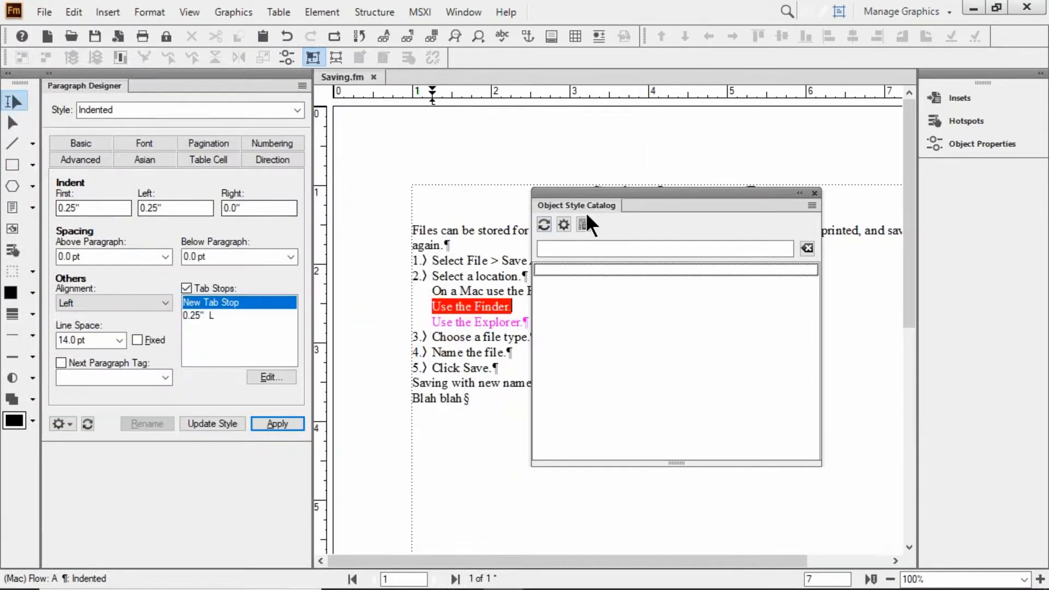
mouse_move(585, 201)
mouse_down()
mouse_move(487, 227)
mouse_move(179, 413)
mouse_move(94, 439)
mouse_move(79, 449)
mouse_move(81, 463)
mouse_up()
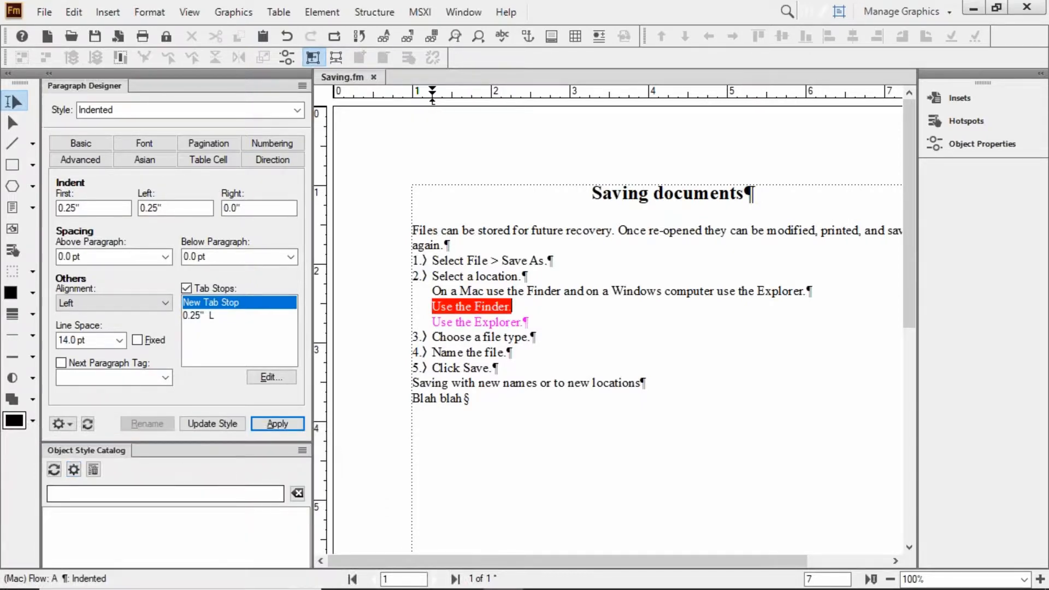
Return to the Authoring workspace and reset it to its default layout
click(908, 10)
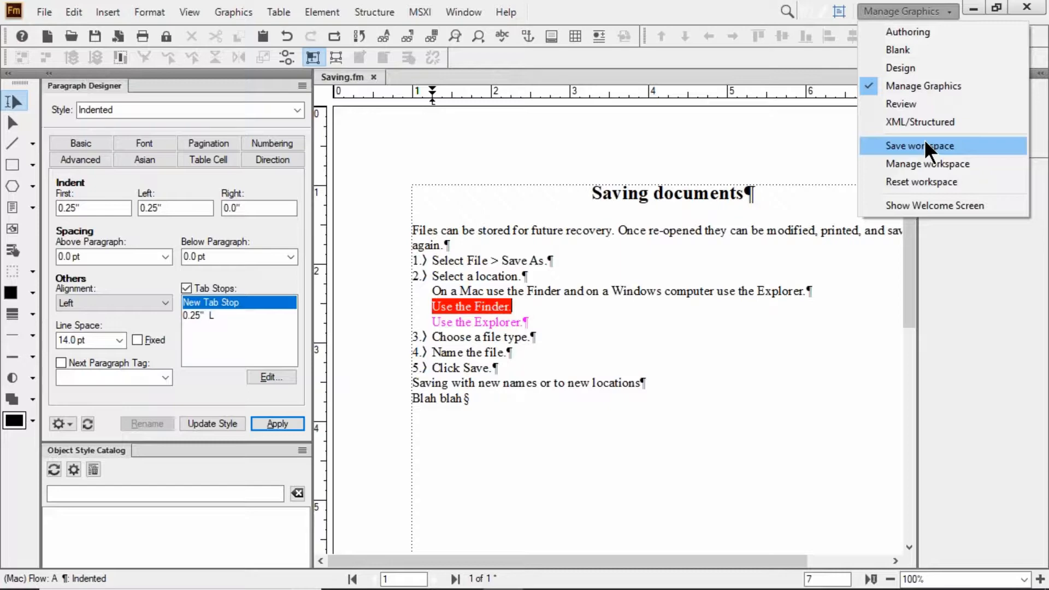
click(940, 33)
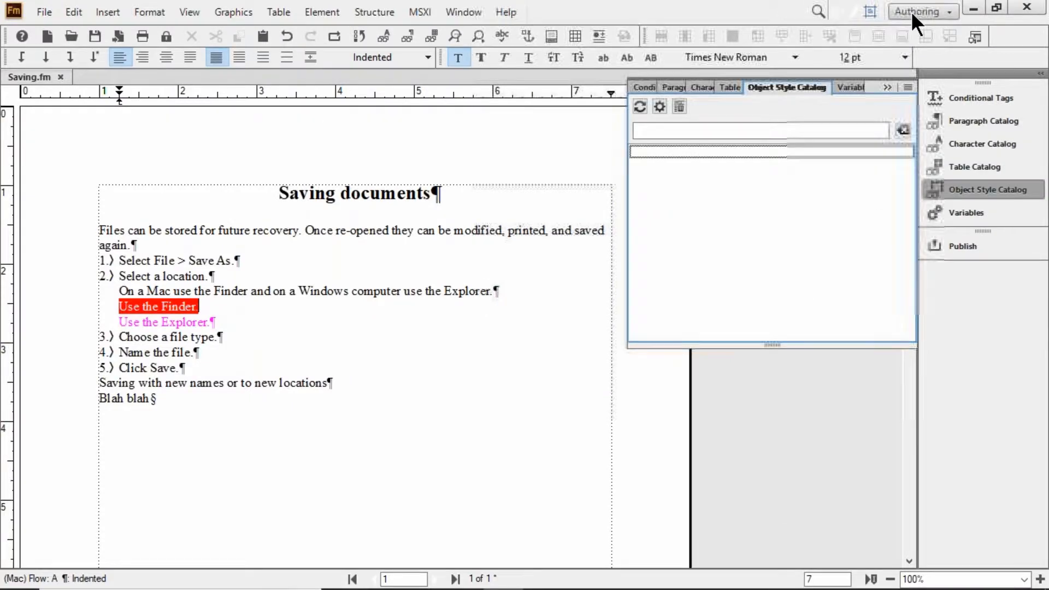
click(910, 11)
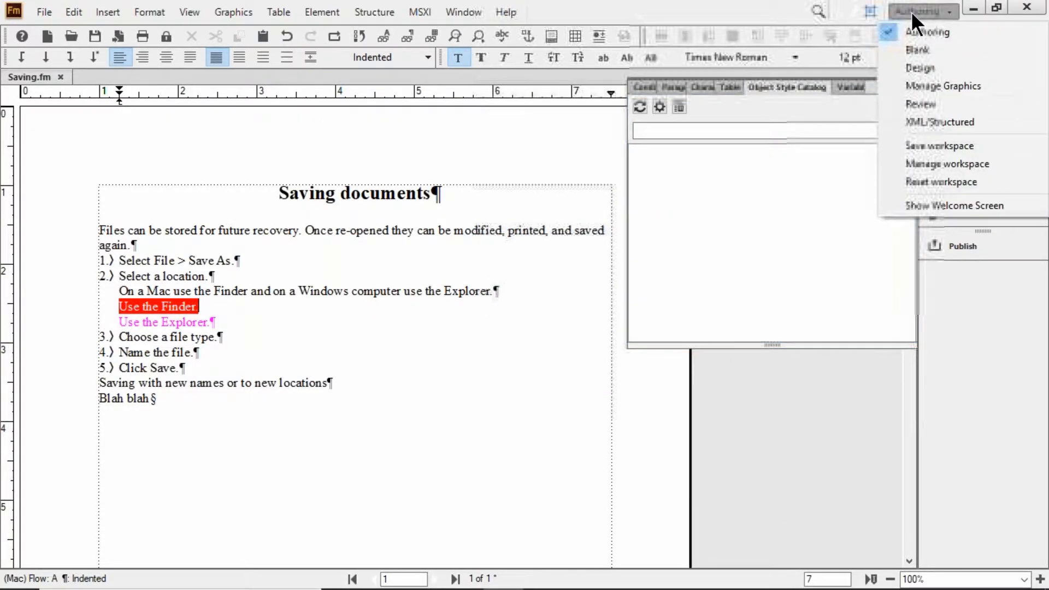
click(921, 180)
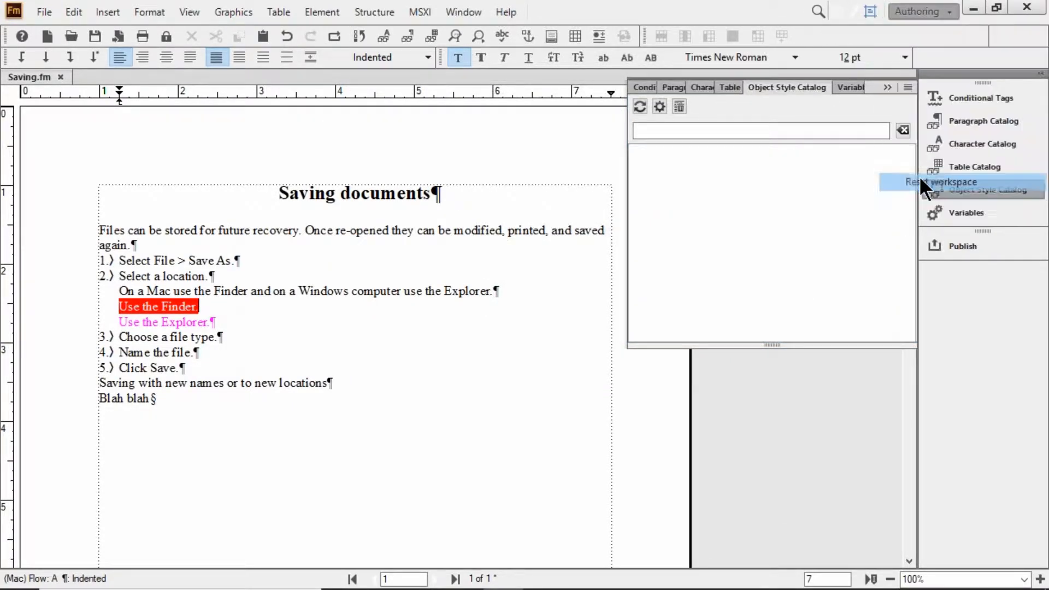
click(570, 361)
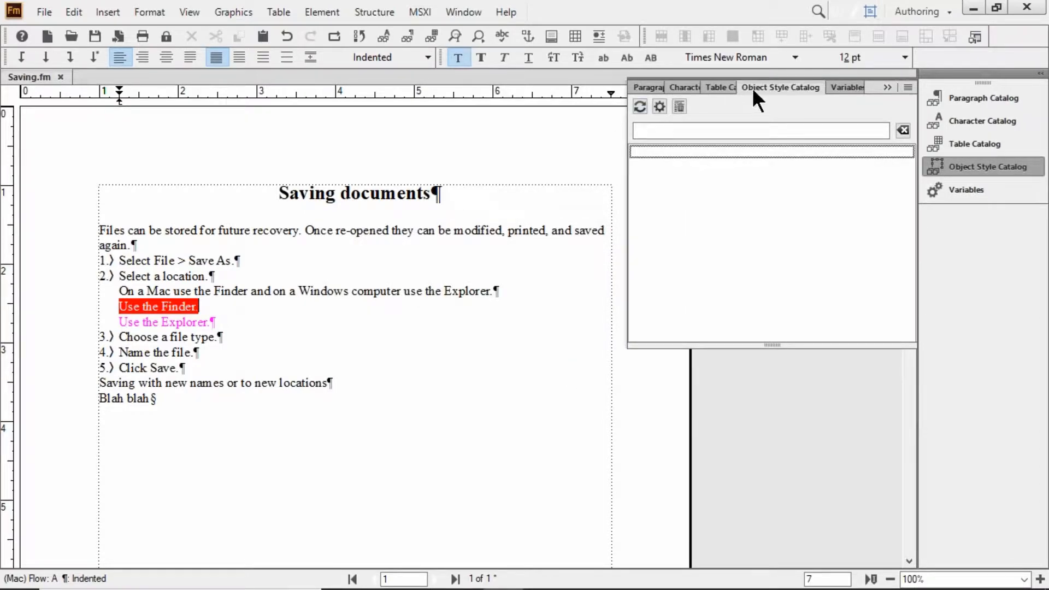
Reopen the Conditional Tags pod and place the text cursor in the "Choose a file type." step
click(191, 15)
mouse_move(219, 47)
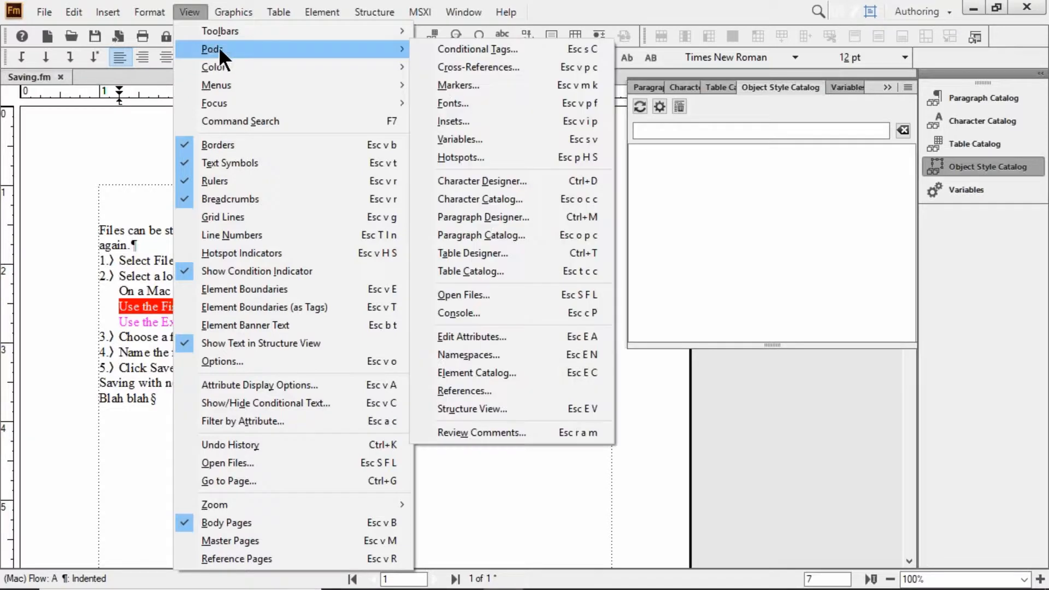
click(465, 50)
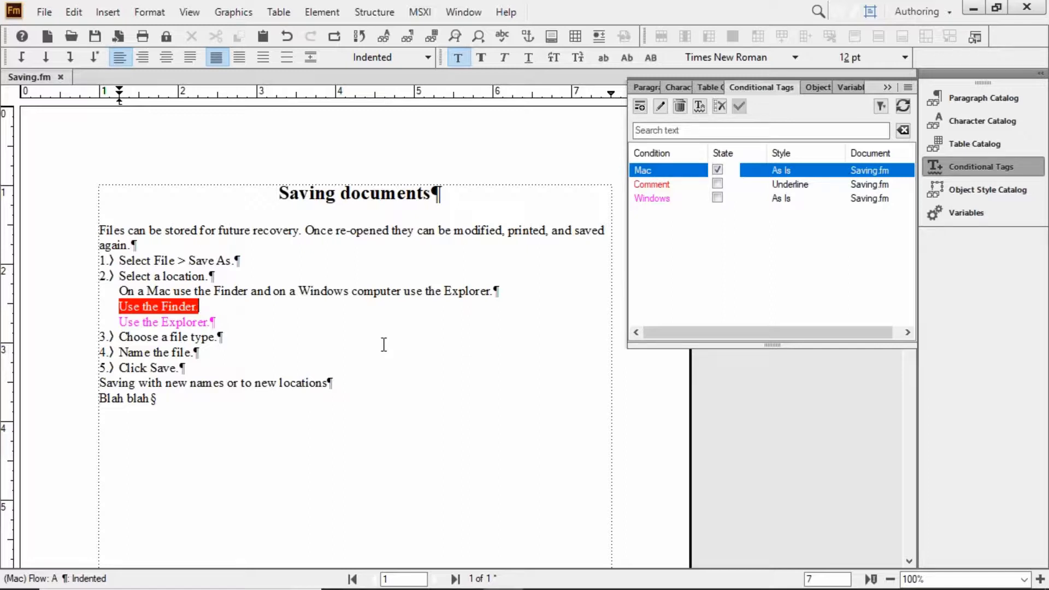
click(384, 345)
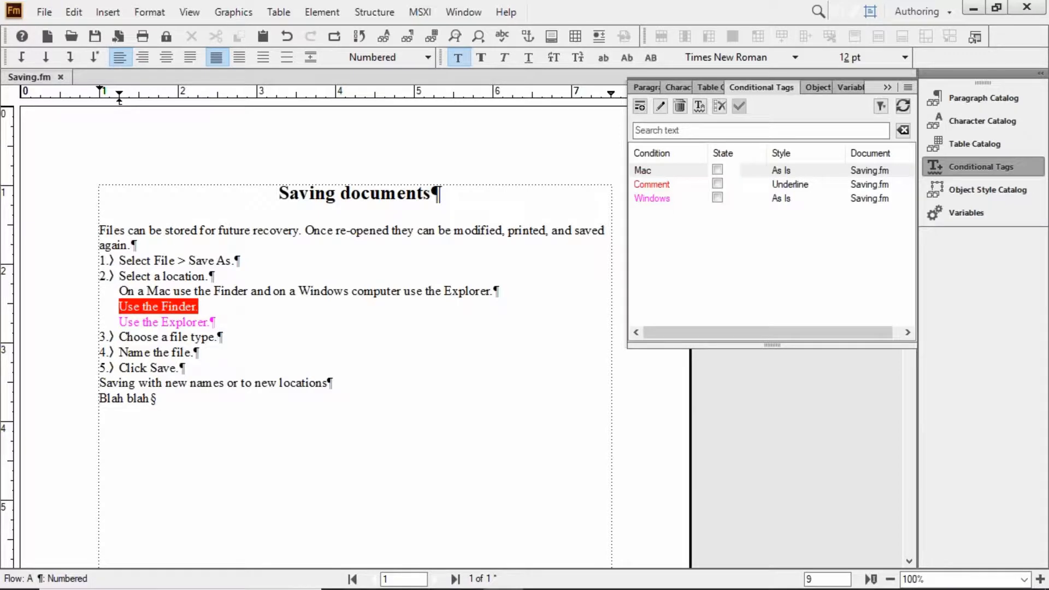
Open the Show/Hide Conditional Text settings and float them below the list of conditions
click(700, 105)
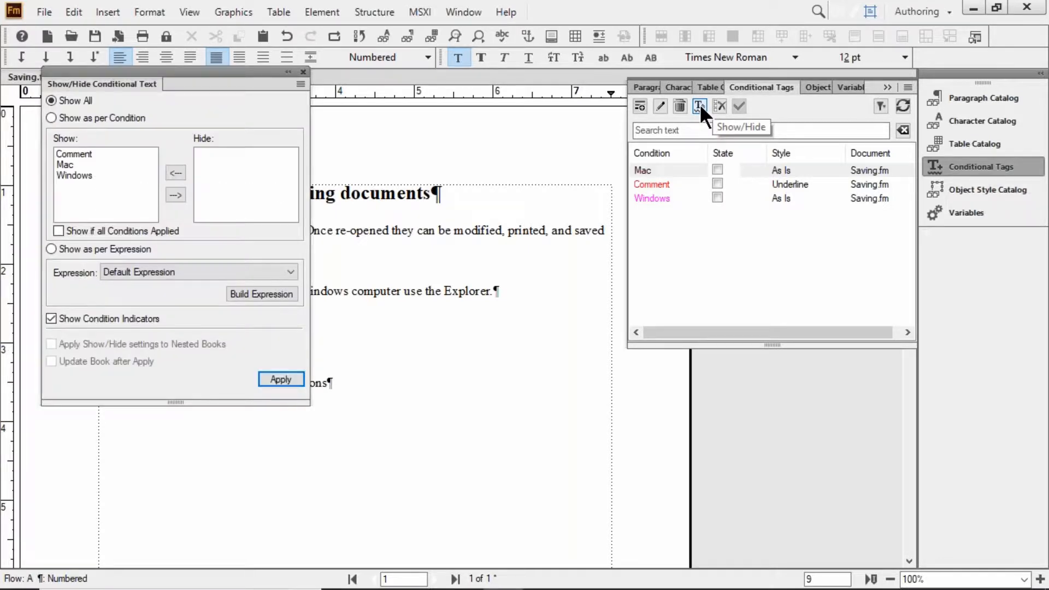
drag(70, 83, 1046, 404)
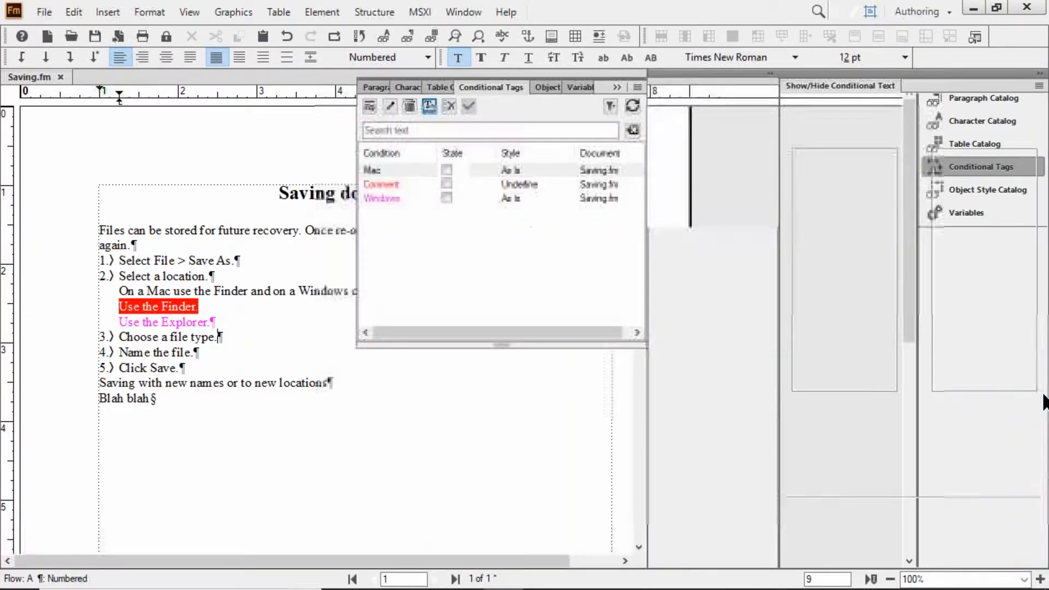
drag(872, 87, 740, 248)
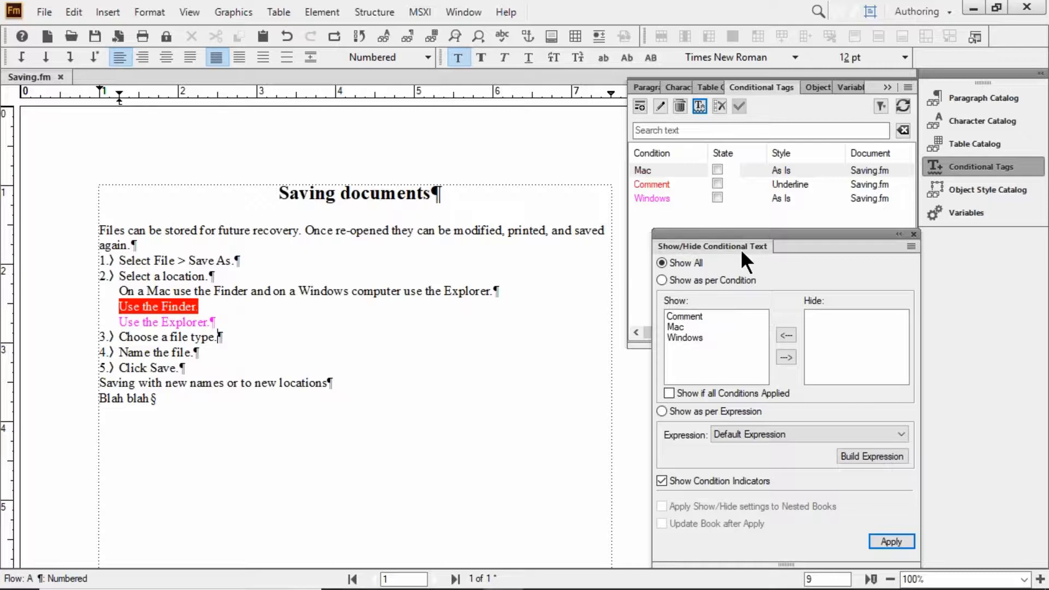
Set conditional text to show as per condition, hide the Mac condition and apply the change
click(712, 280)
double_click(677, 325)
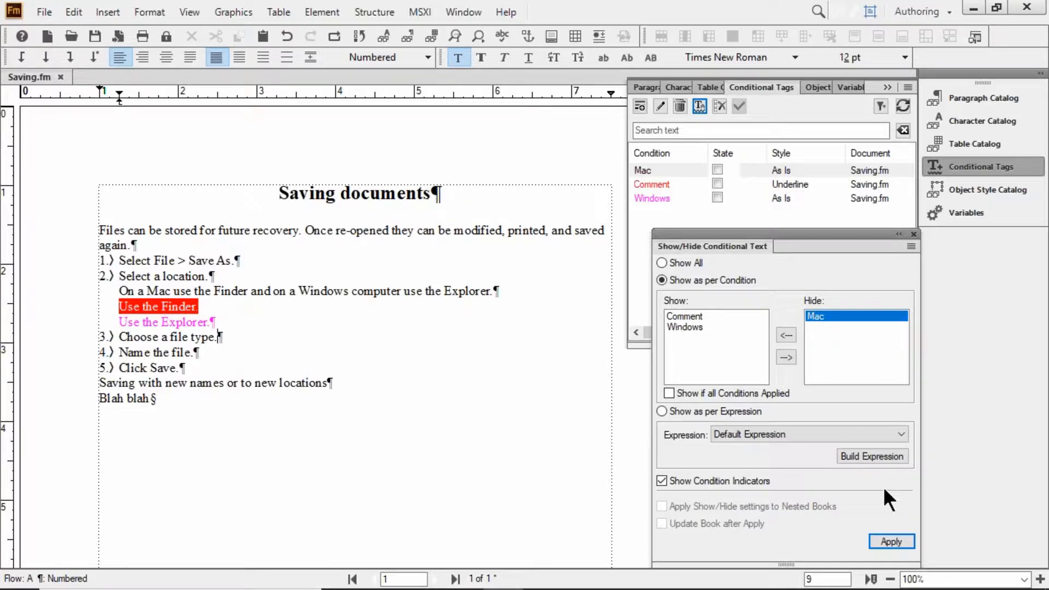
click(890, 541)
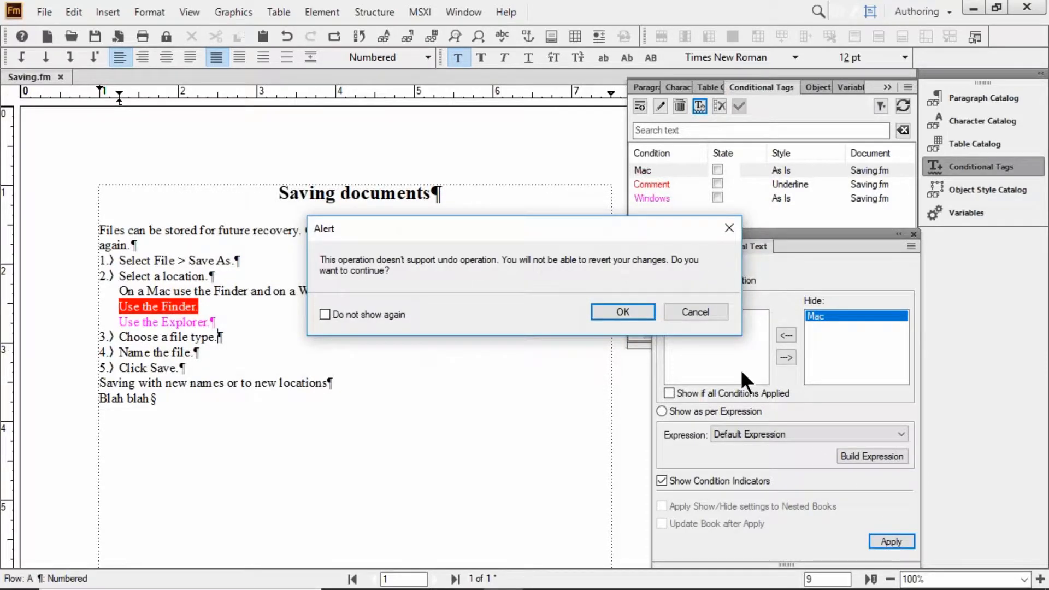
click(618, 309)
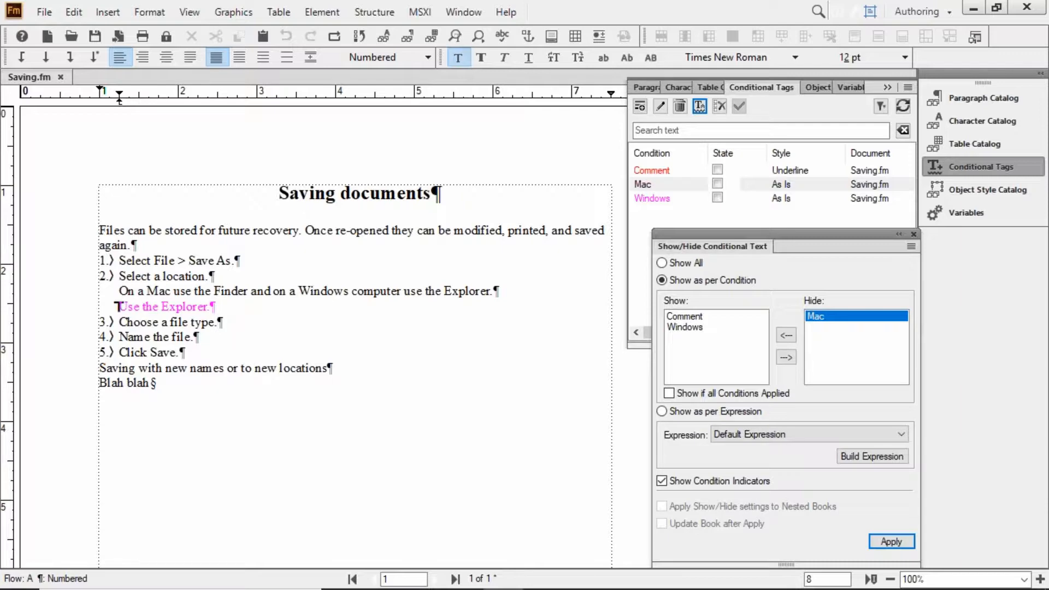
Hide the Windows condition, show the Mac condition instead and apply the change
double_click(688, 327)
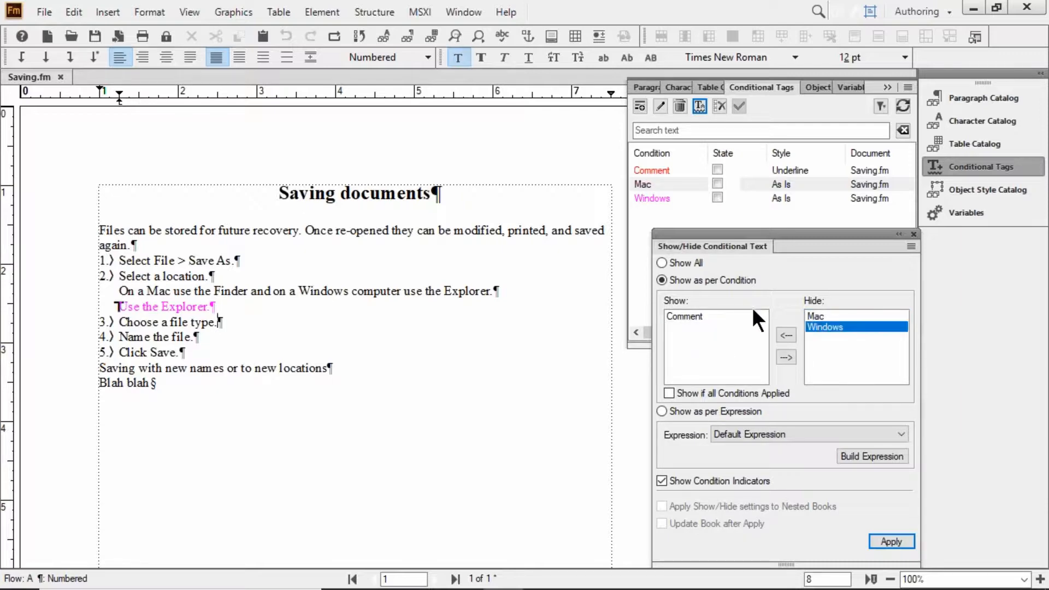
double_click(828, 313)
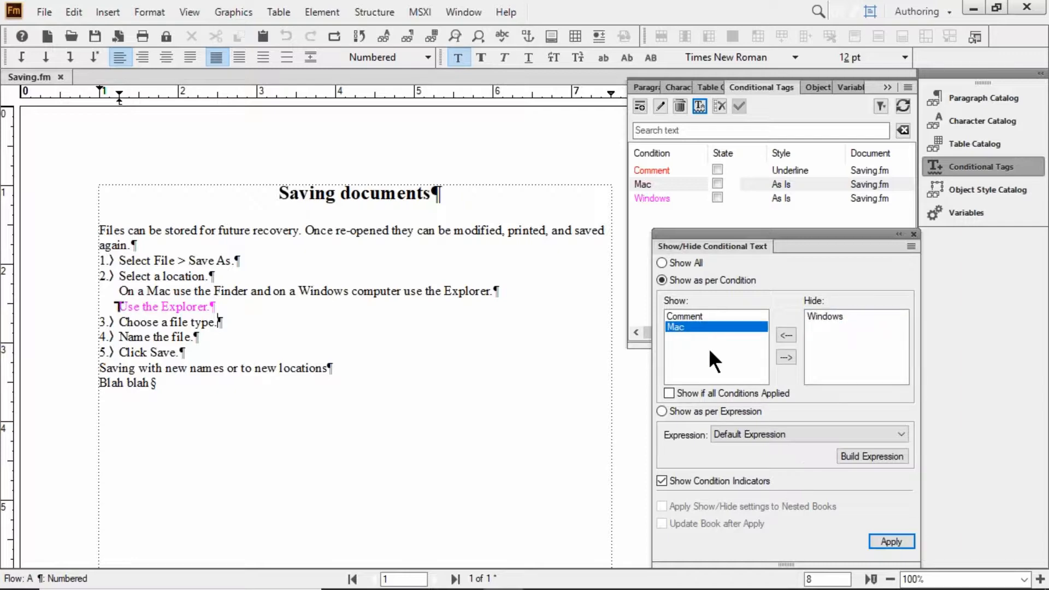
click(897, 537)
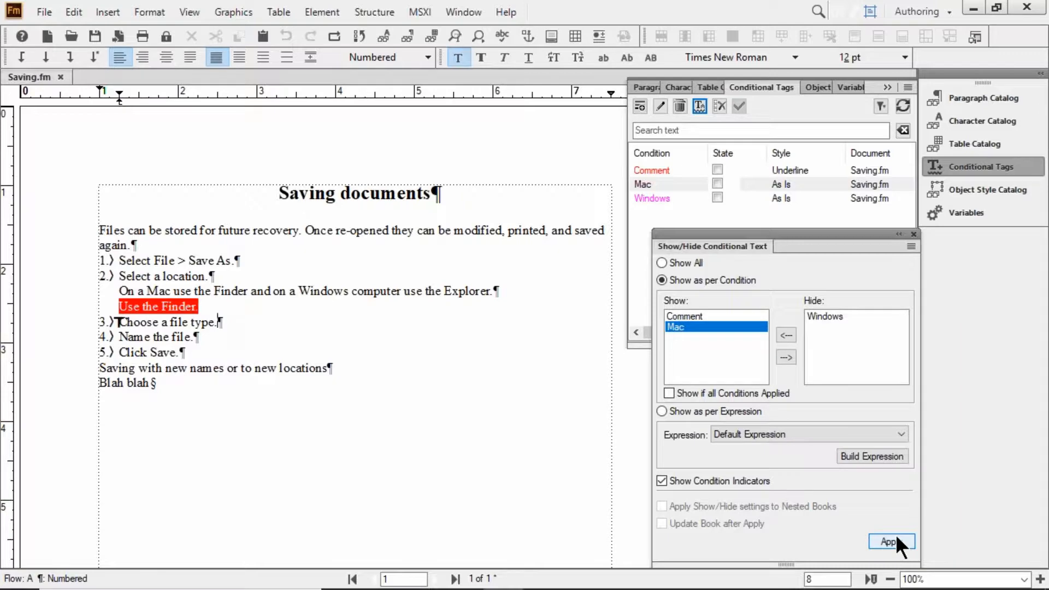
Swap the visibility back so that Windows text is shown and Mac text is hidden
double_click(677, 327)
double_click(817, 321)
click(890, 540)
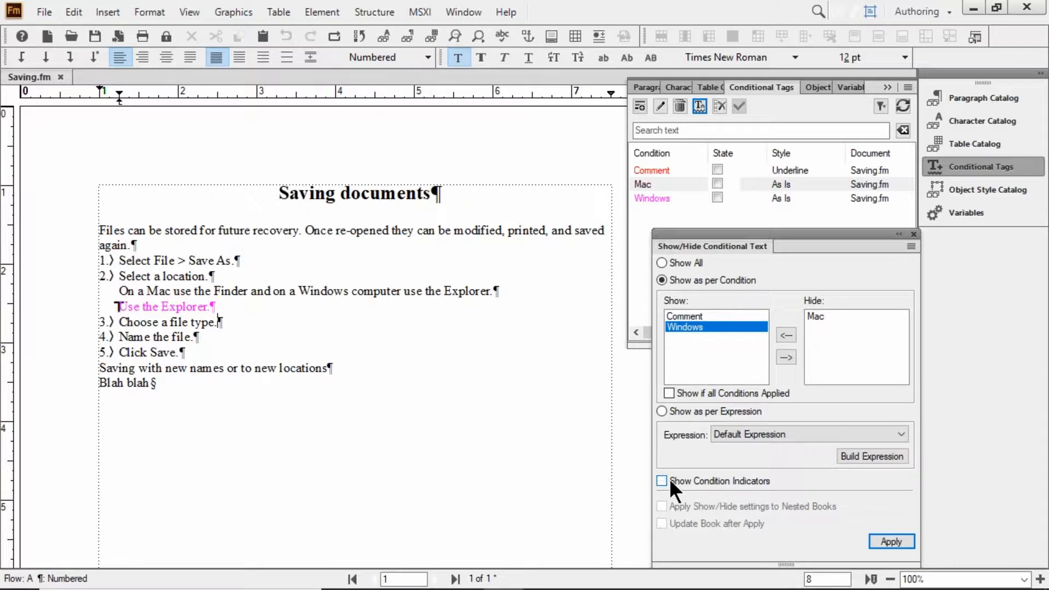
Apply the view without condition indicators, turn the indicators back on, and set all conditional text to show
click(891, 543)
click(703, 480)
click(903, 545)
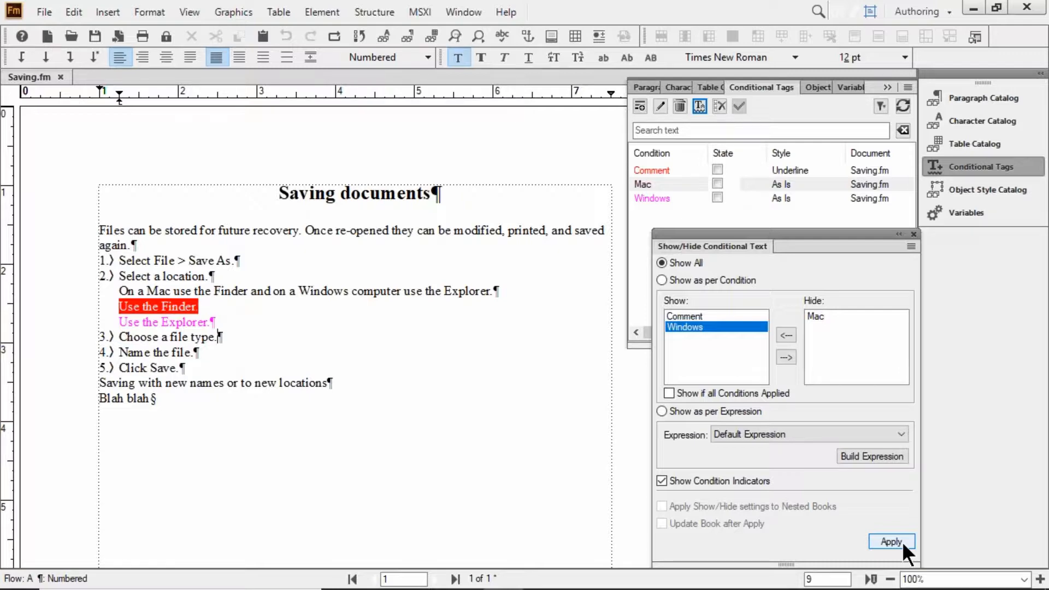
key(Down)
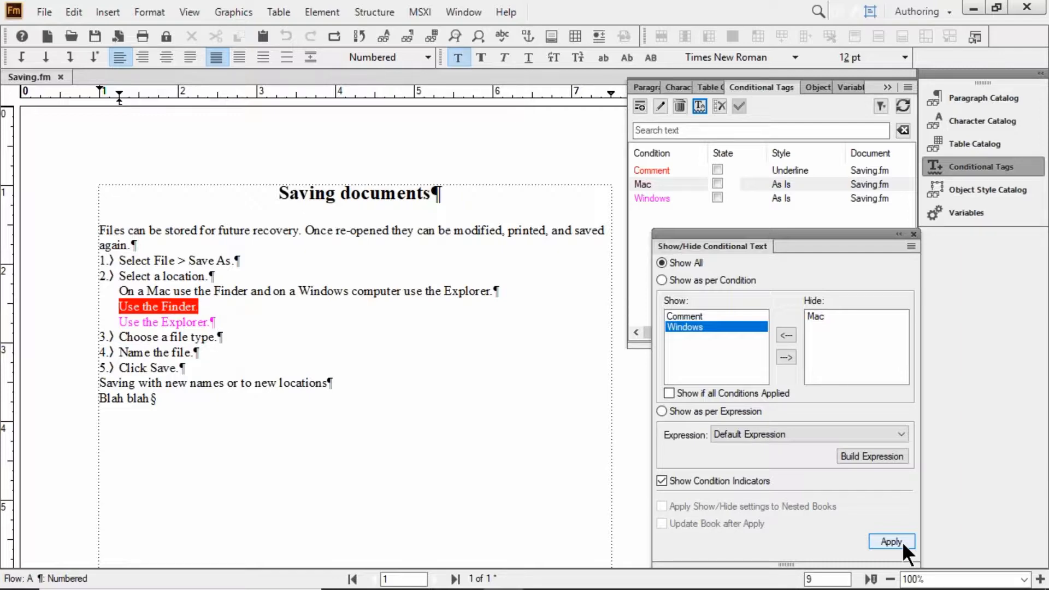
Place the cursor in the "Use the Explorer." paragraph and open the publishing settings for Saving.fm
click(211, 321)
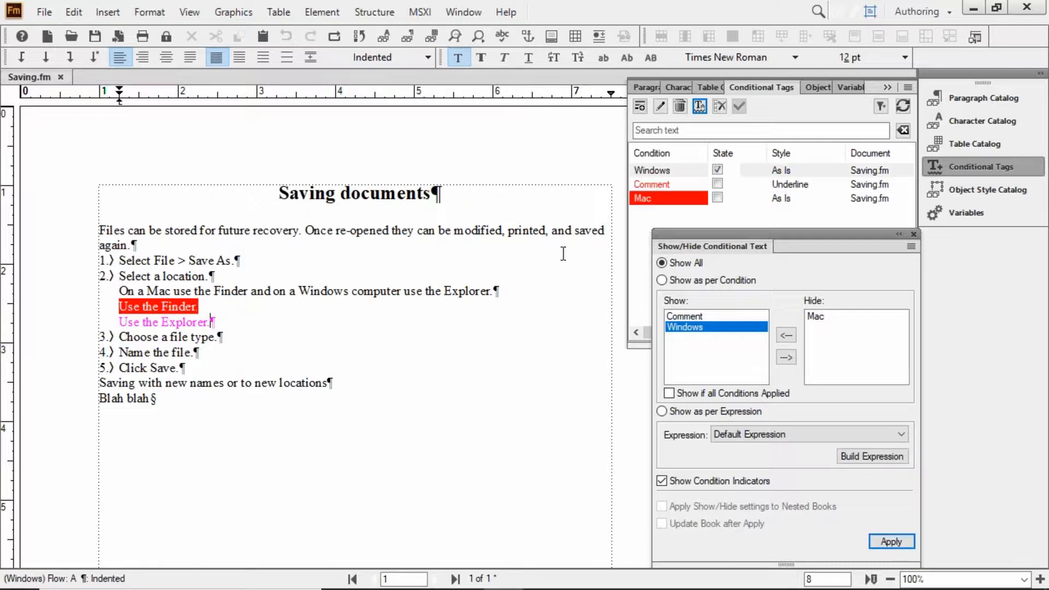
click(46, 12)
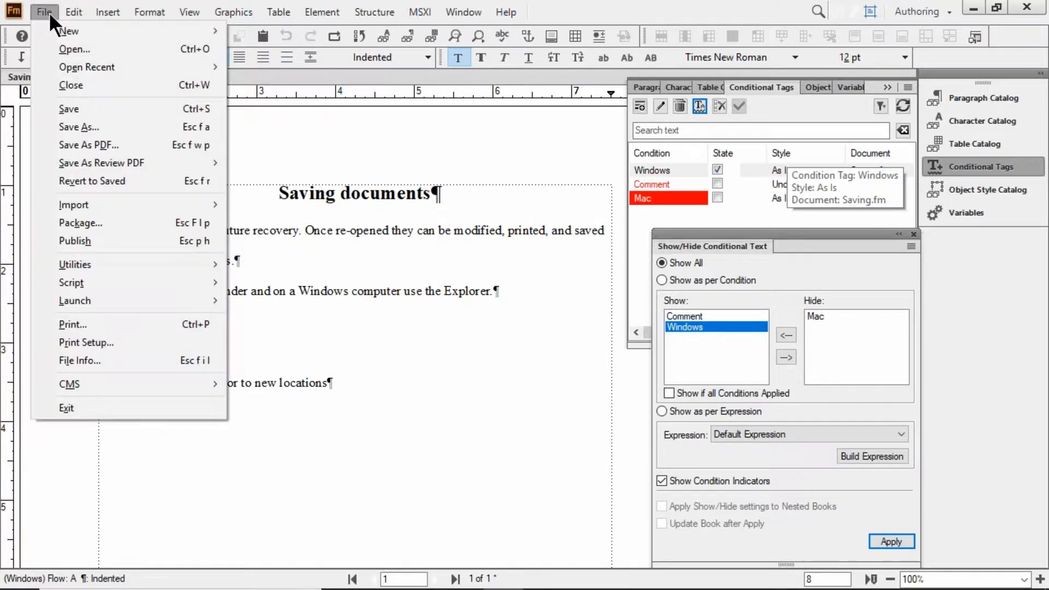
click(109, 241)
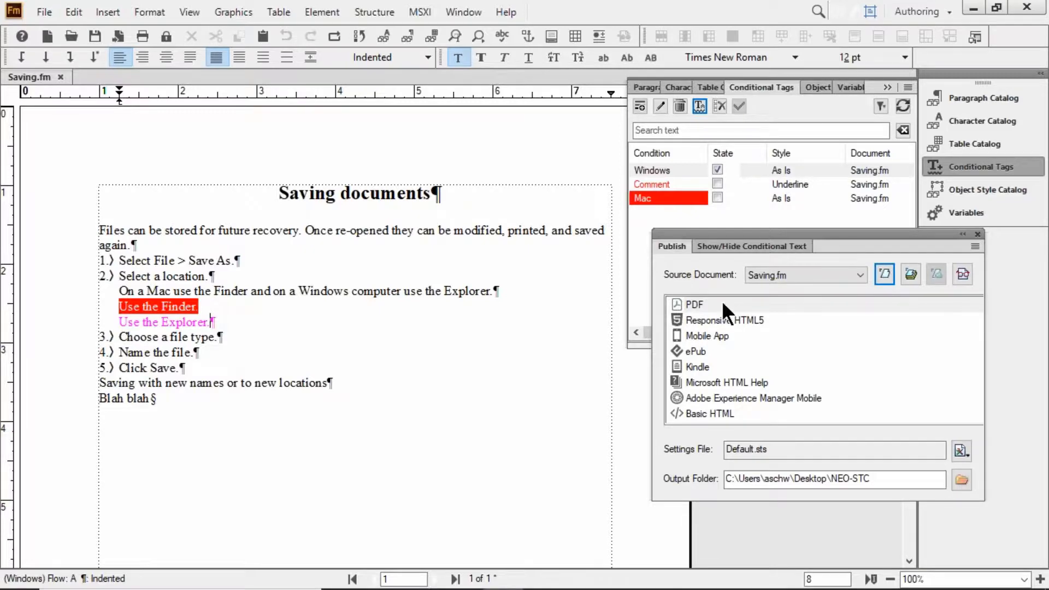
Enable the dynamic content filter in the Responsive HTML5 publish settings and title it "Pick what you want to read"
click(739, 319)
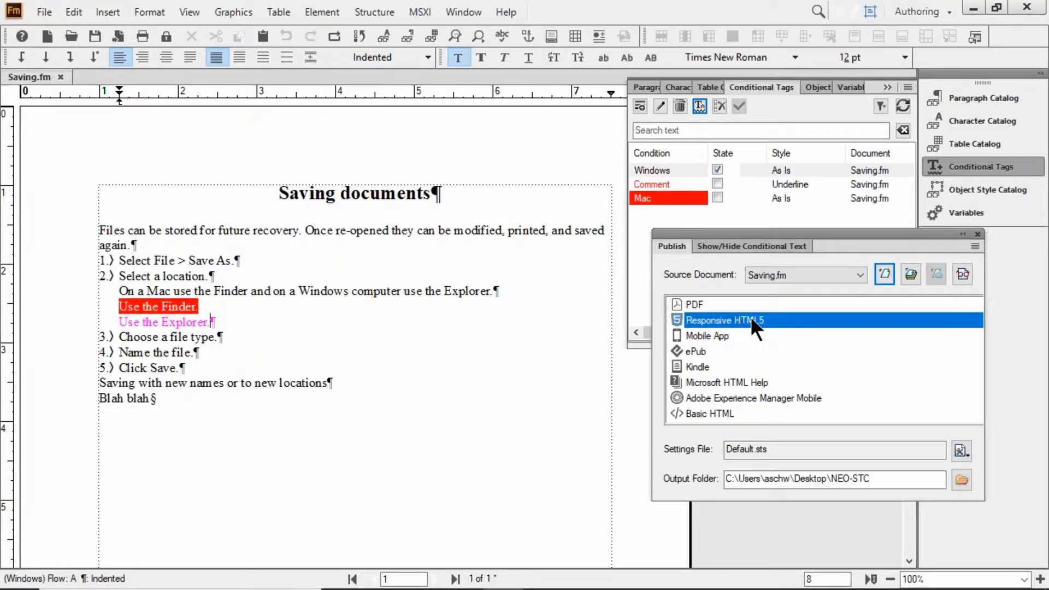
click(960, 448)
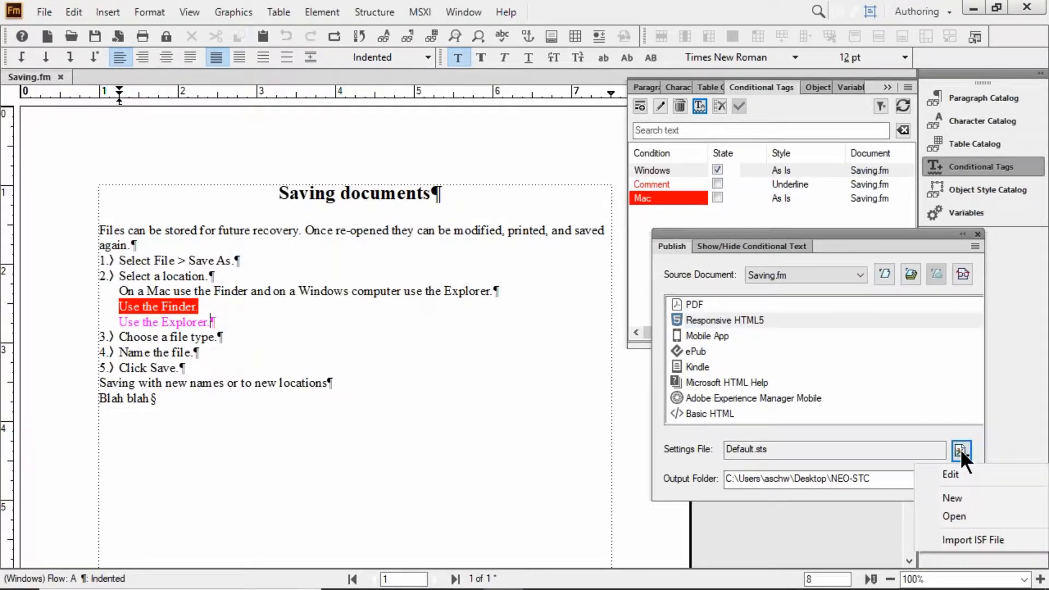
click(954, 473)
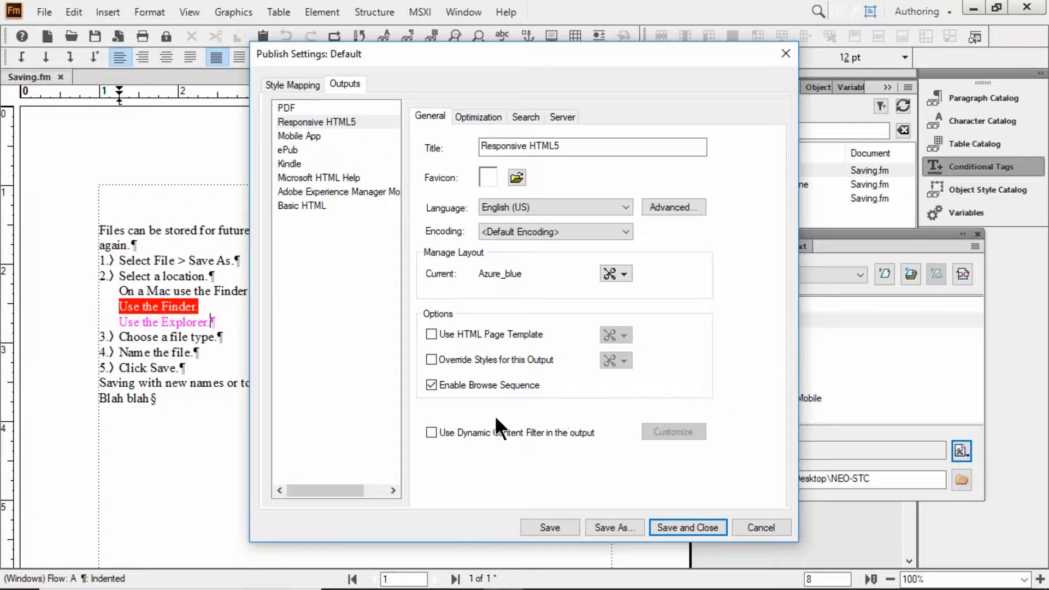
click(432, 433)
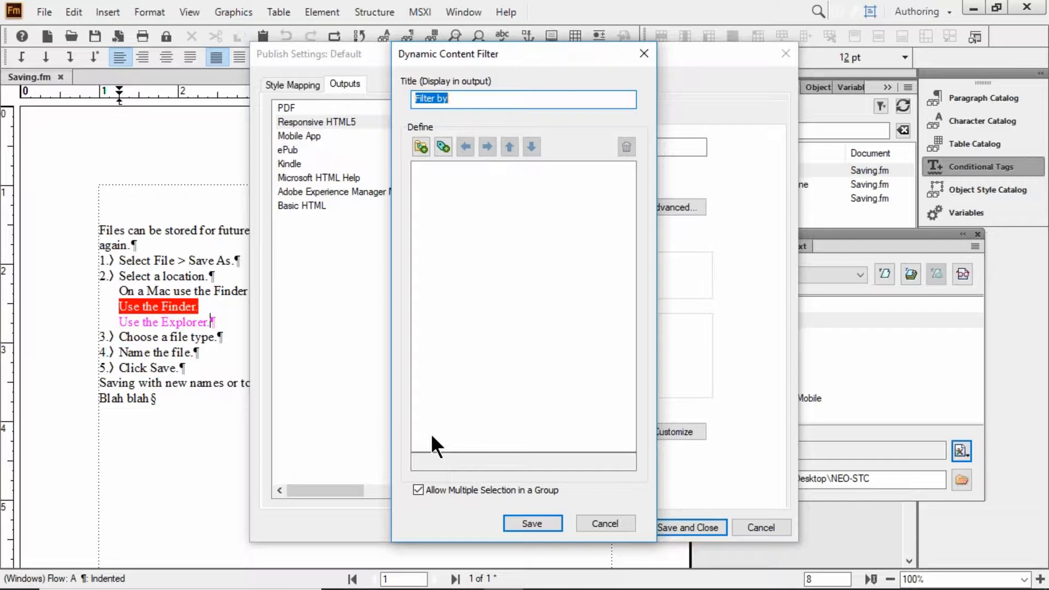
text(Pick what you want to read)
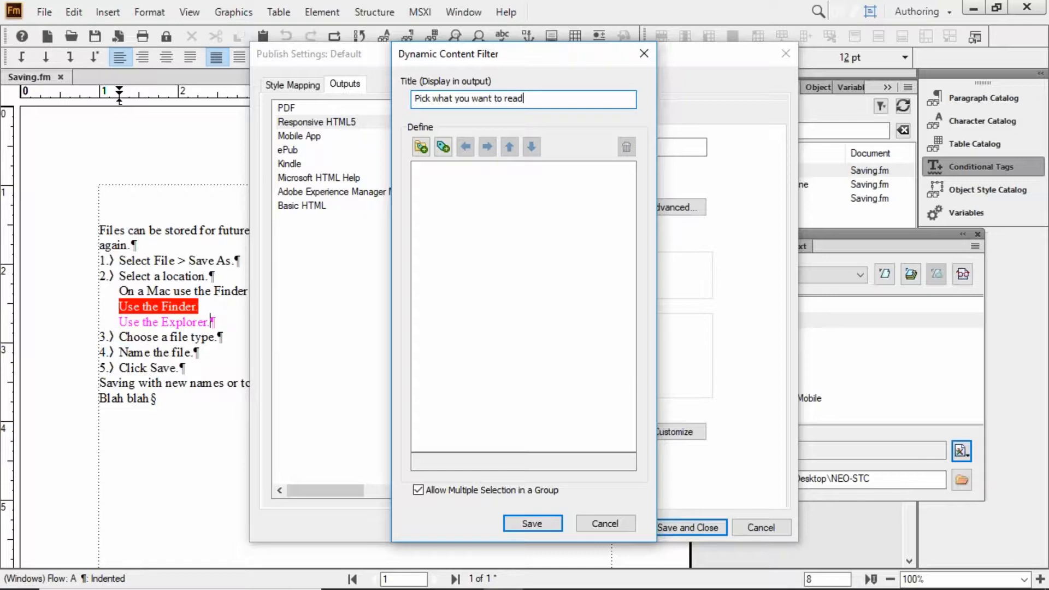
Add a filter group named "What computer system?" to the dynamic content filter
click(422, 147)
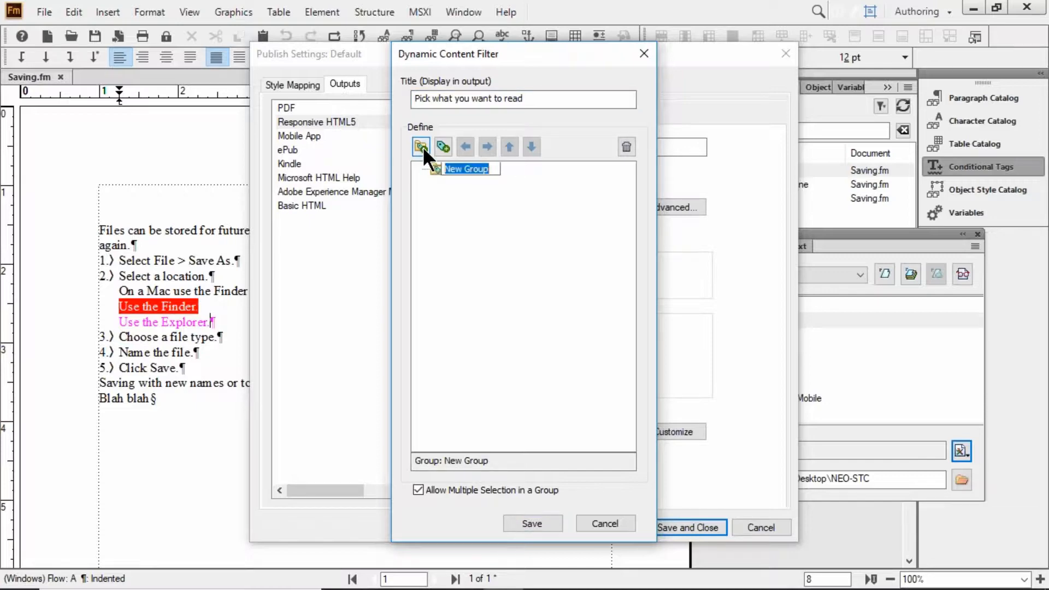
text(What computer sys)
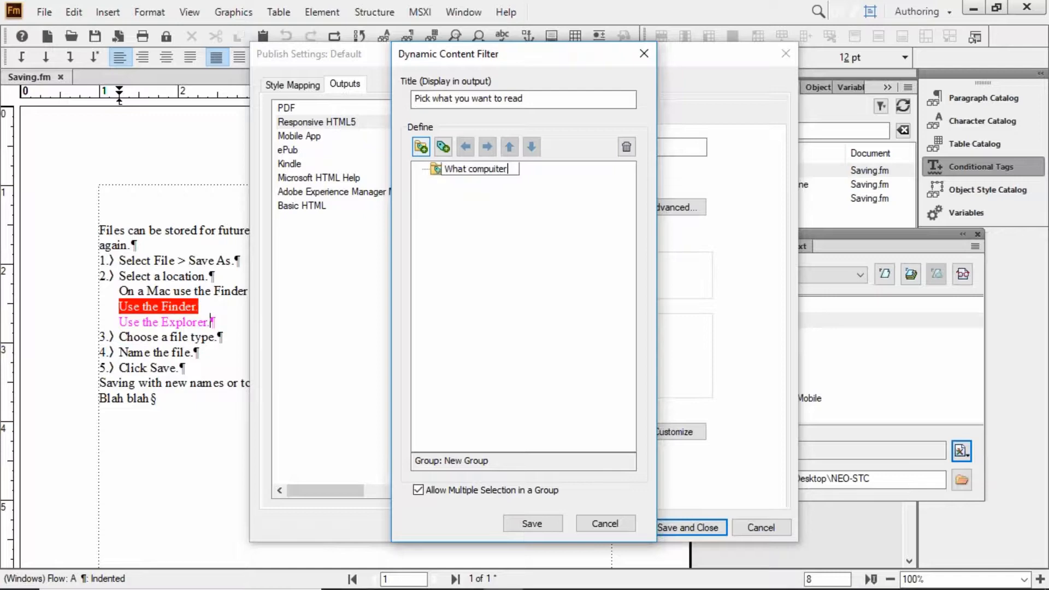
text(tem?)
Add the Mac condition tag to the "What computer system?" group and rename it Apple
click(443, 148)
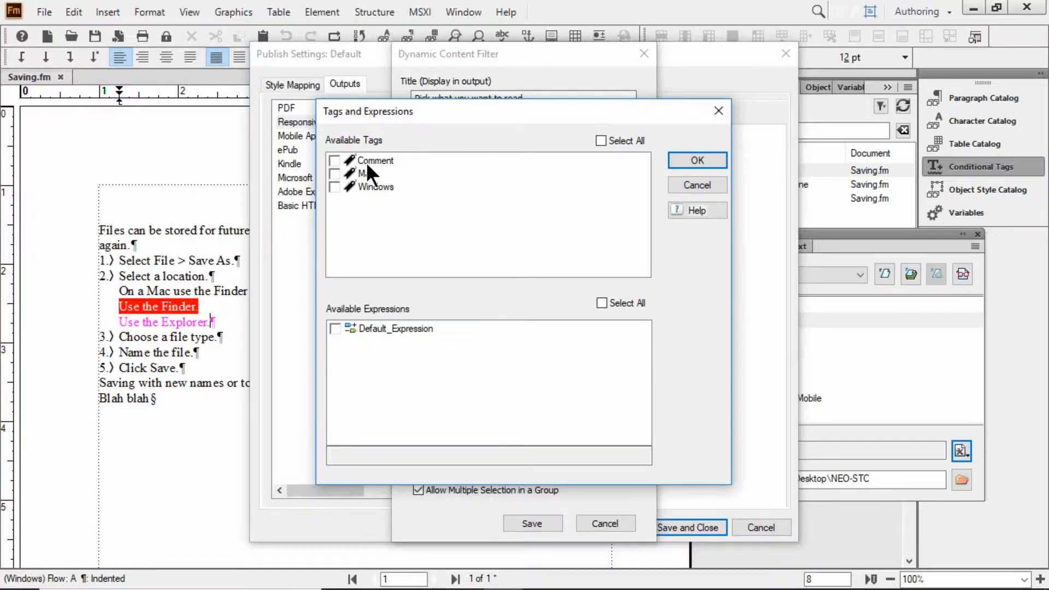
click(334, 173)
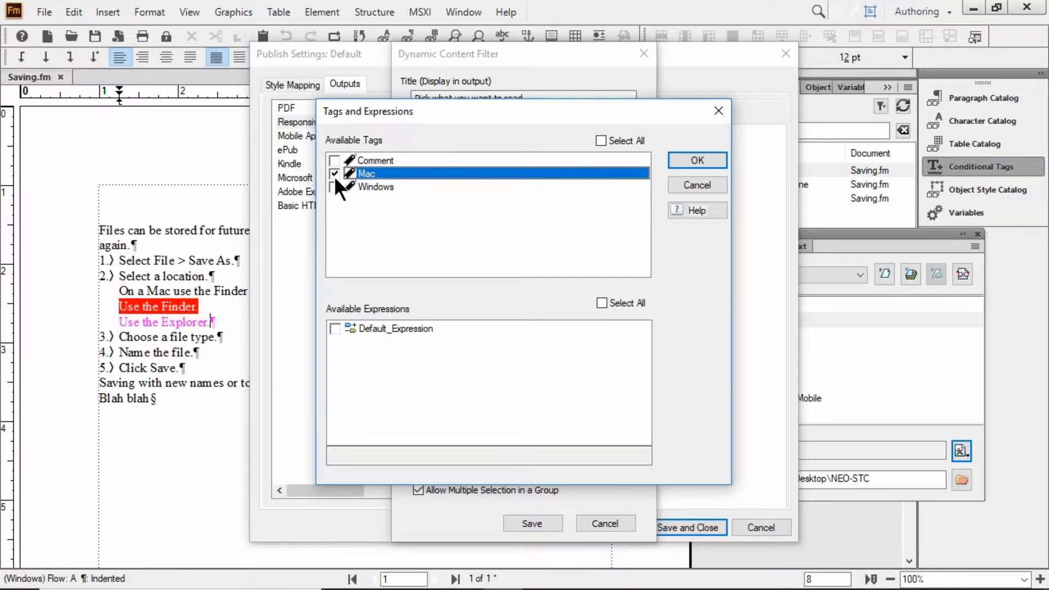
click(697, 160)
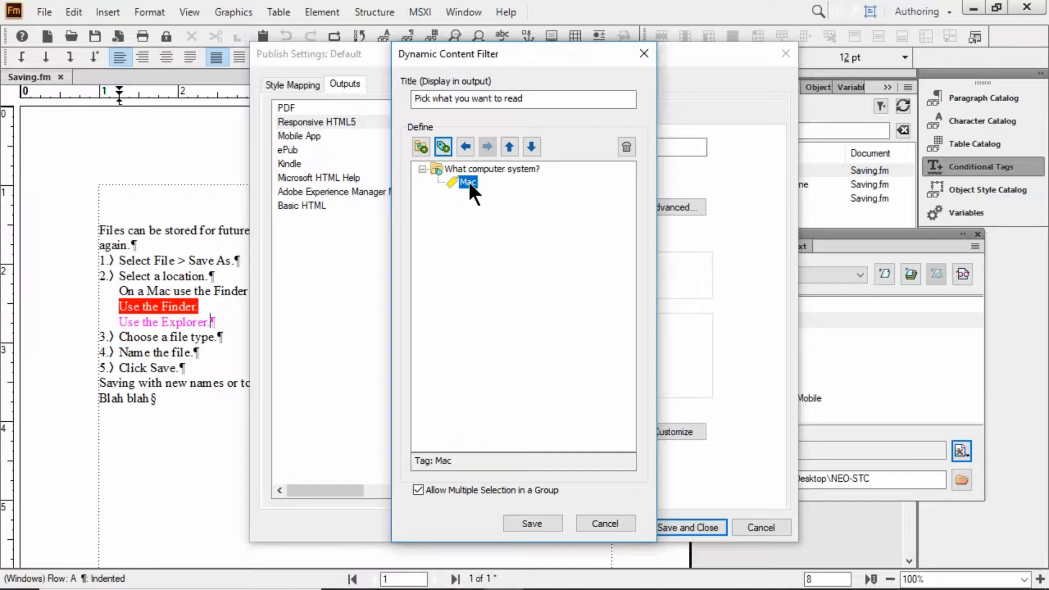
text(Apple)
key(Return)
Add the Windows condition tag to the same filter group and rename it Microsoft
click(442, 145)
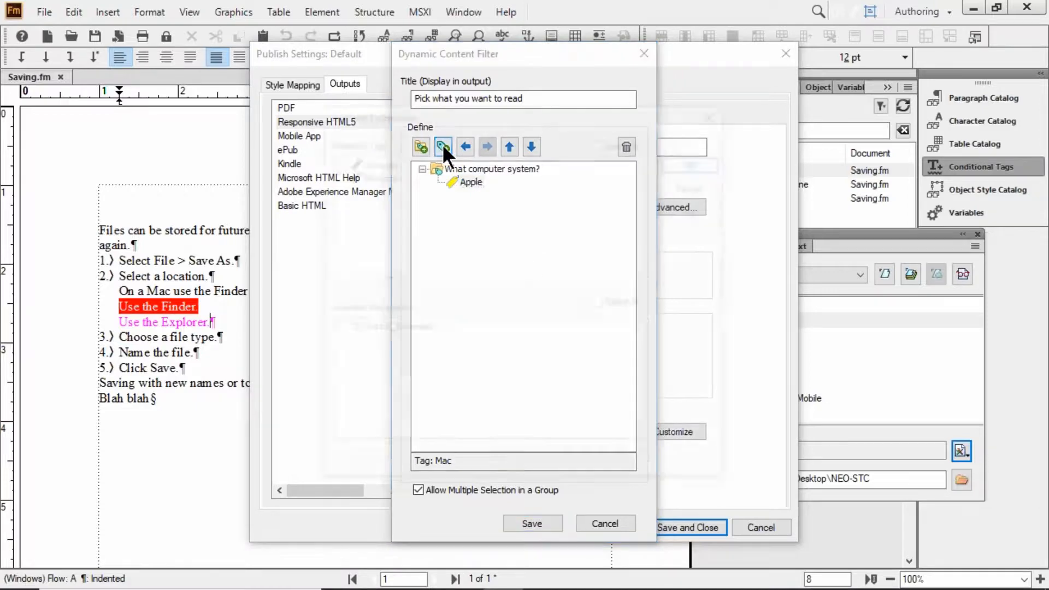
click(334, 174)
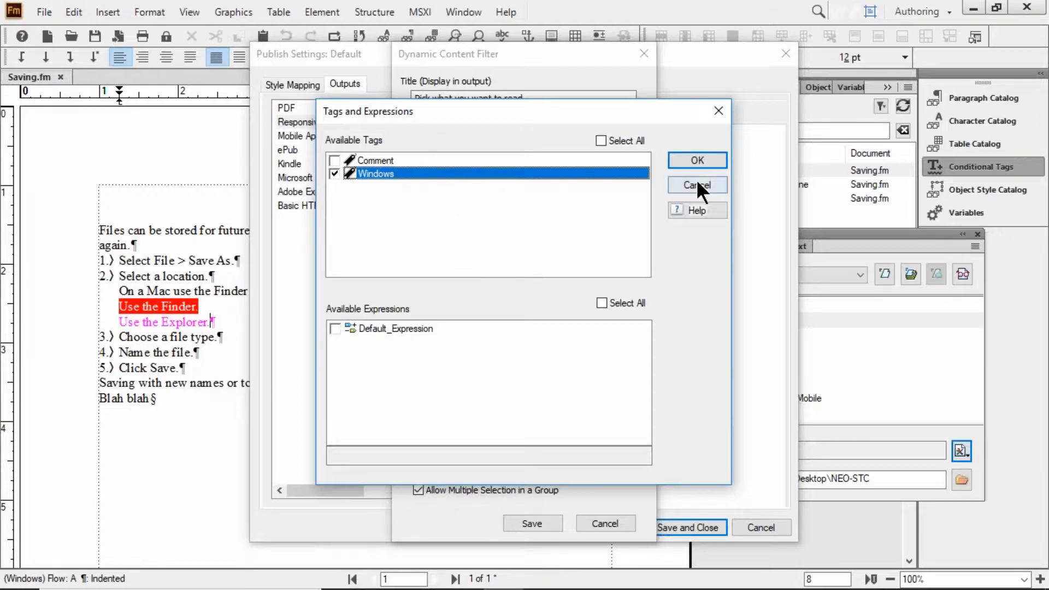
click(698, 161)
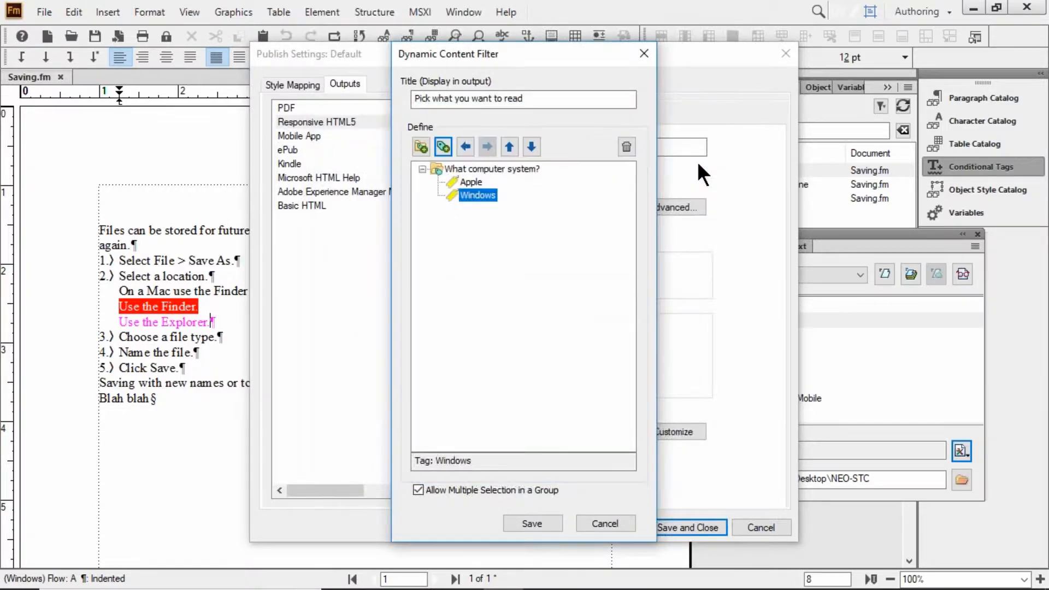
click(478, 195)
text(Microsoft)
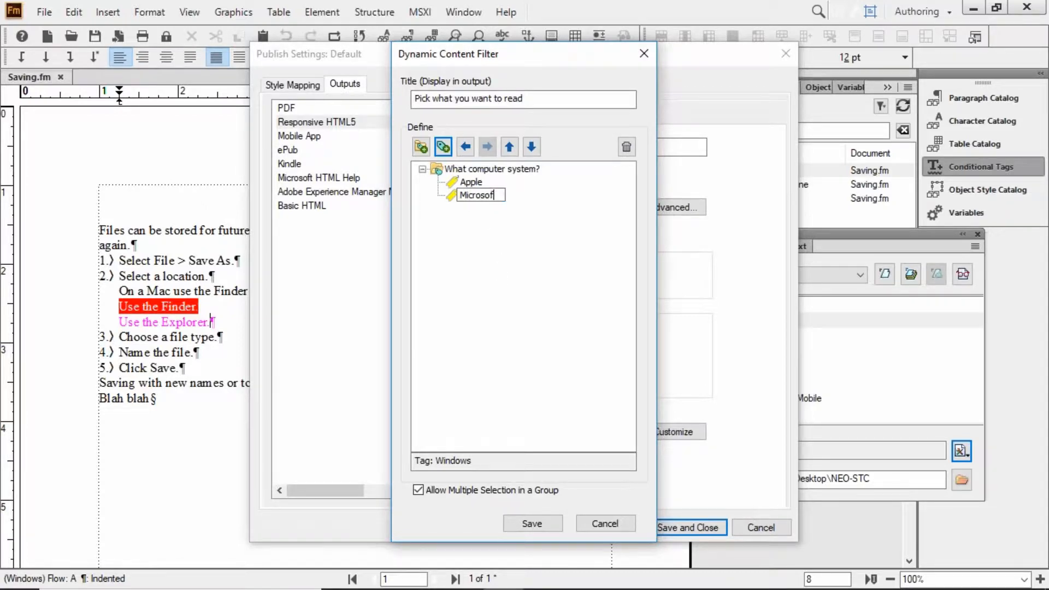
key(Return)
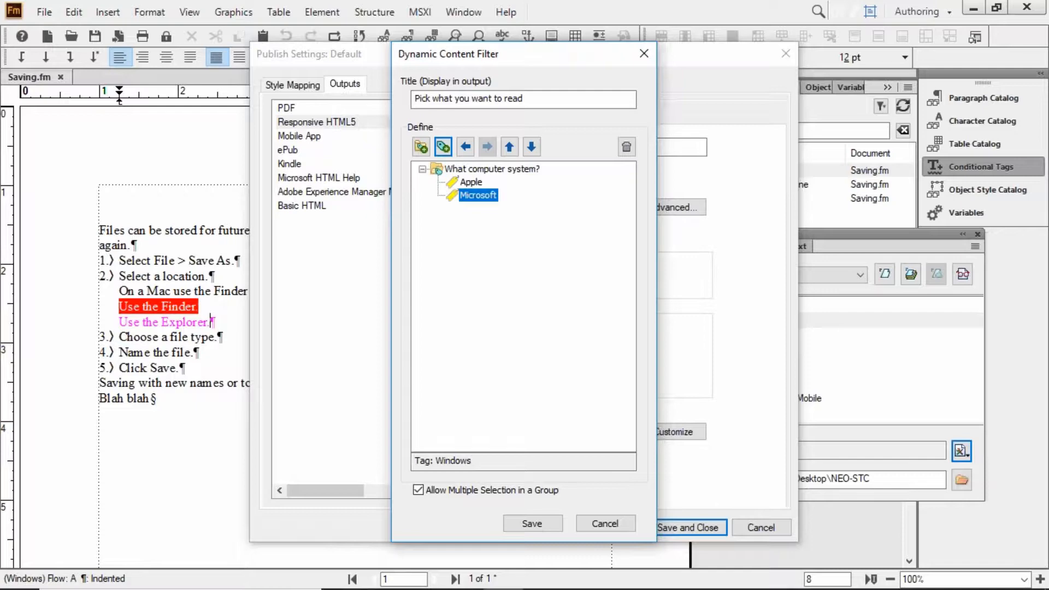
Disallow multiple selection in a group, then save the content filter and the publish settings
click(418, 490)
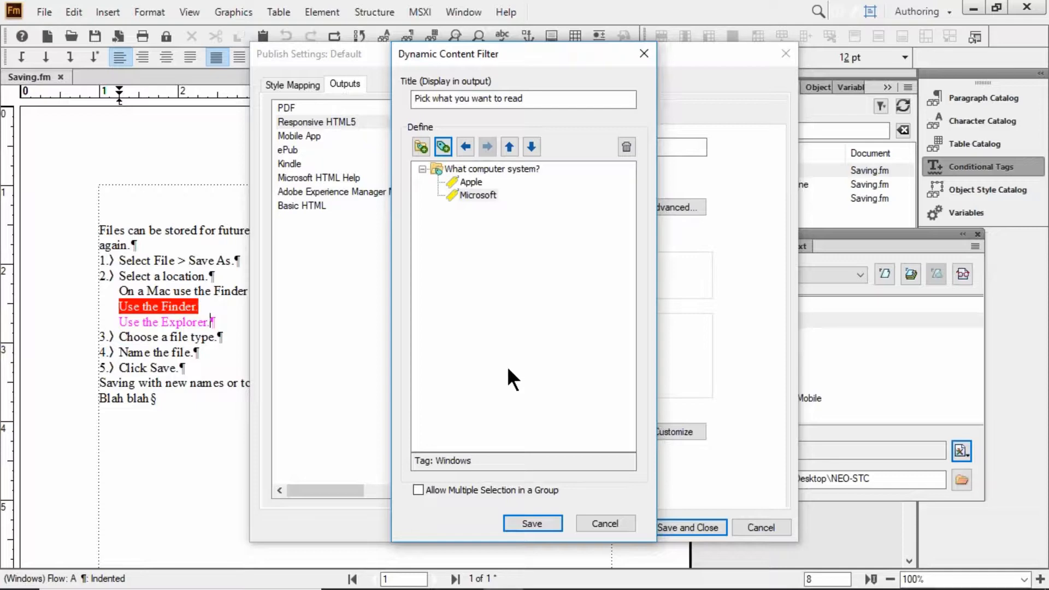
click(530, 519)
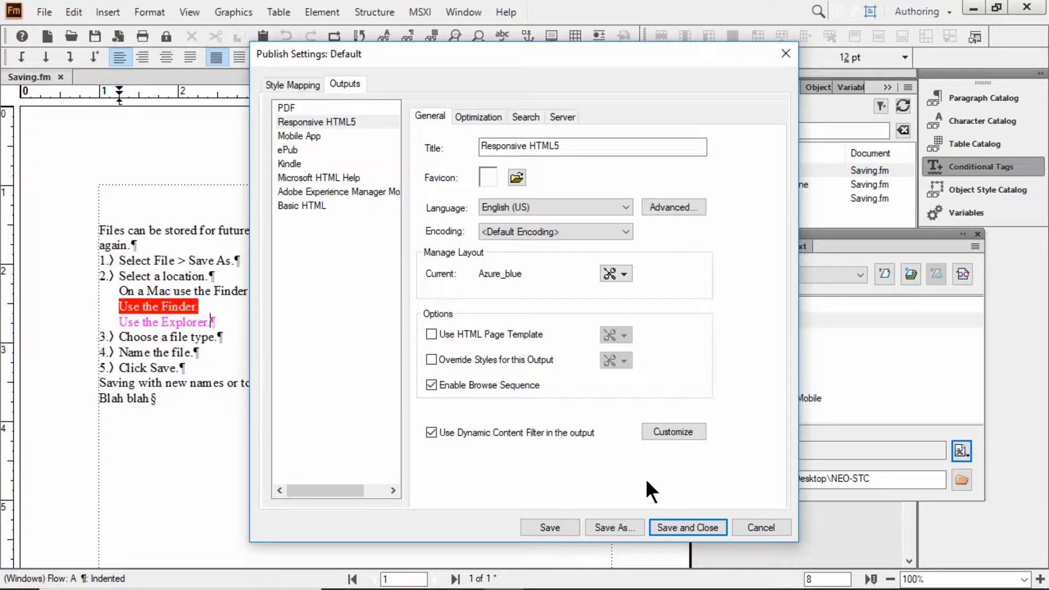
click(695, 524)
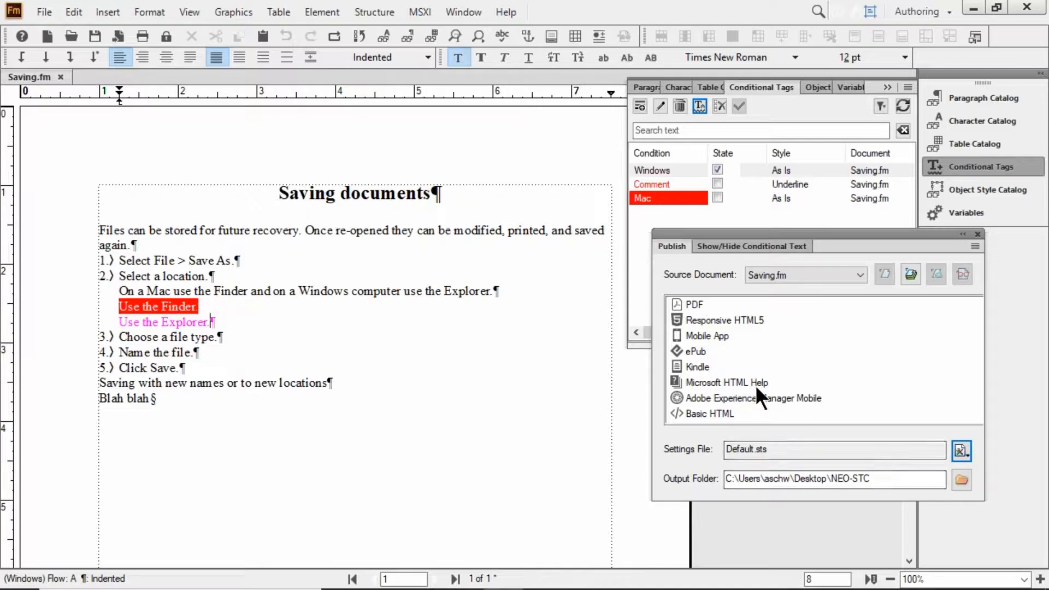
Publish Saving.fm as Responsive HTML5, view the output in the browser and open its content filter
double_click(729, 320)
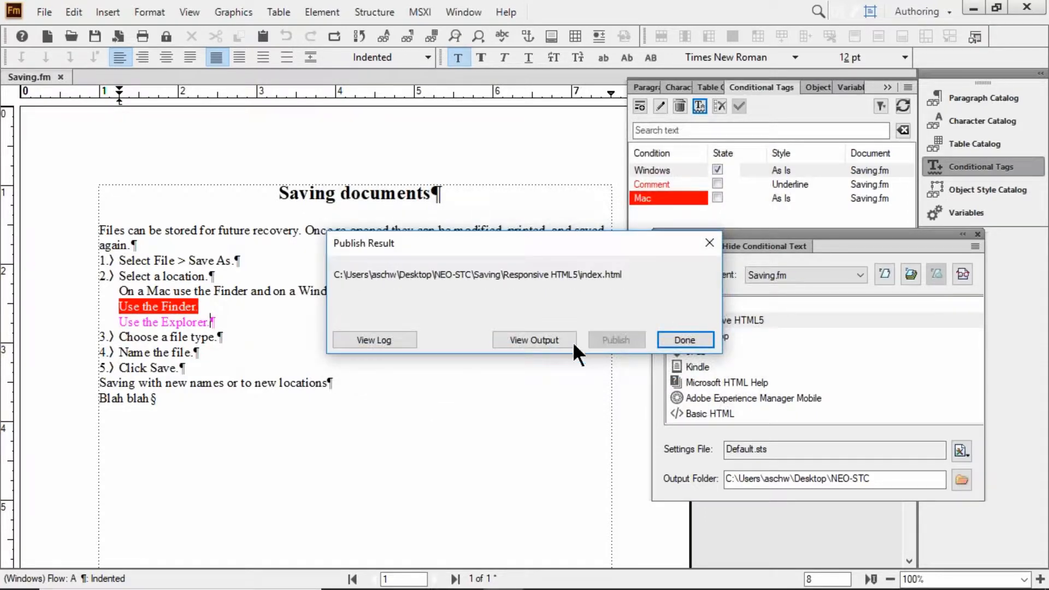
click(559, 343)
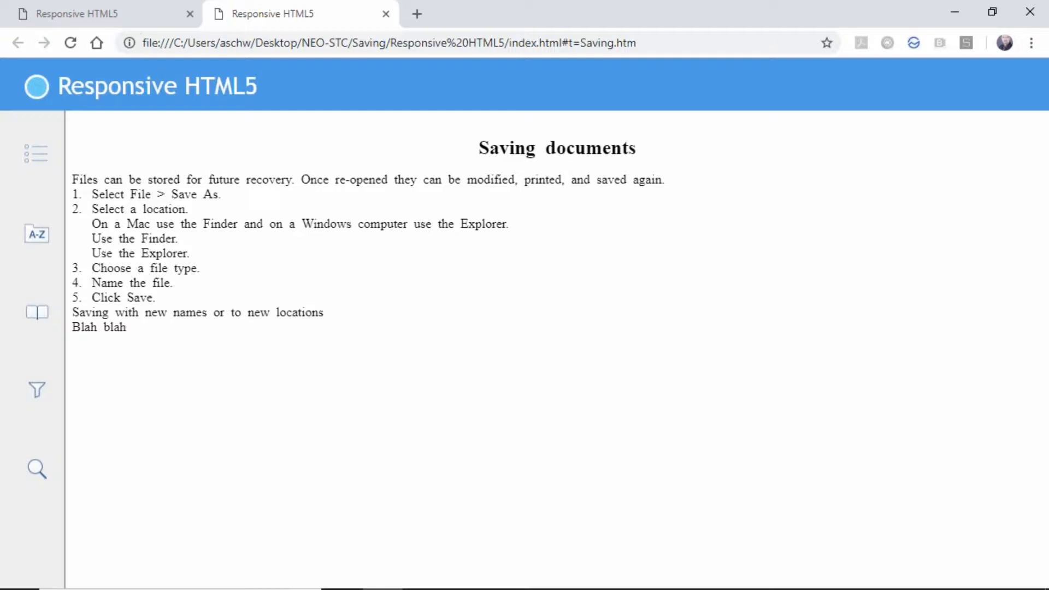
click(41, 392)
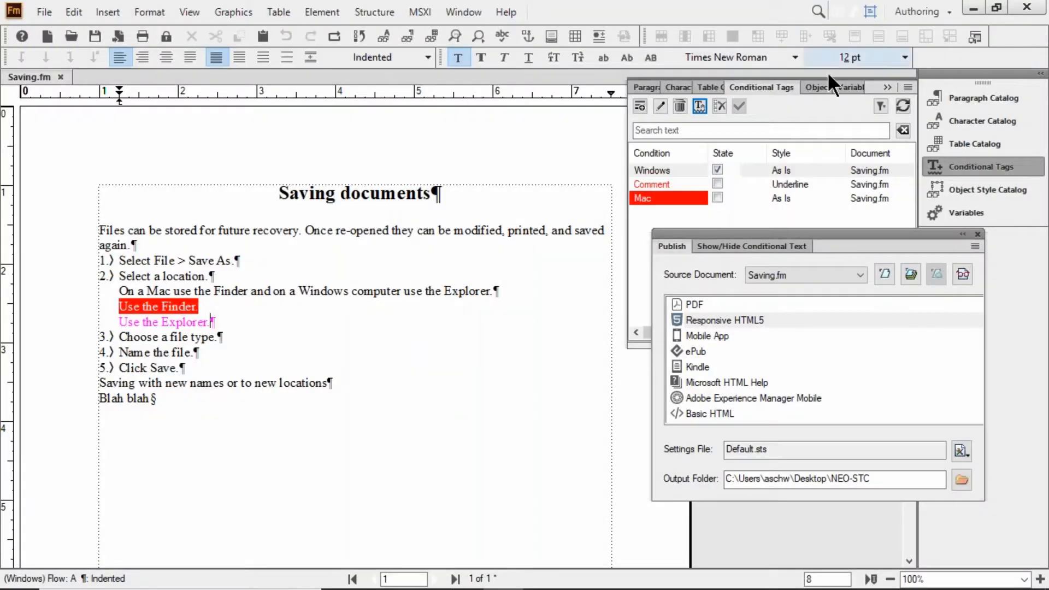
Apply the Heading1 paragraph format to "Saving with new names or to new locations" in Saving.fm
click(354, 265)
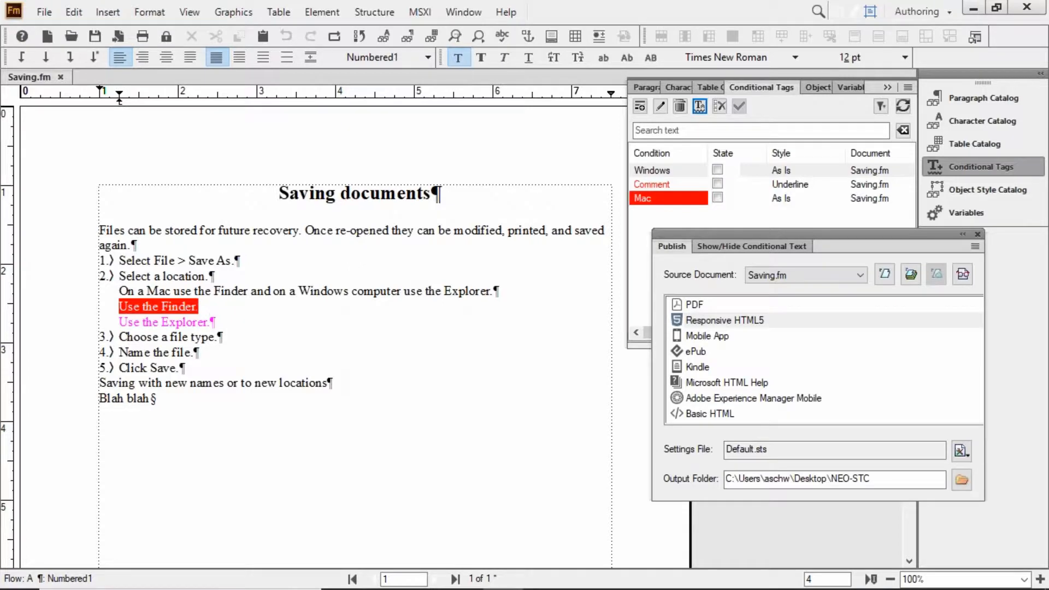
click(187, 384)
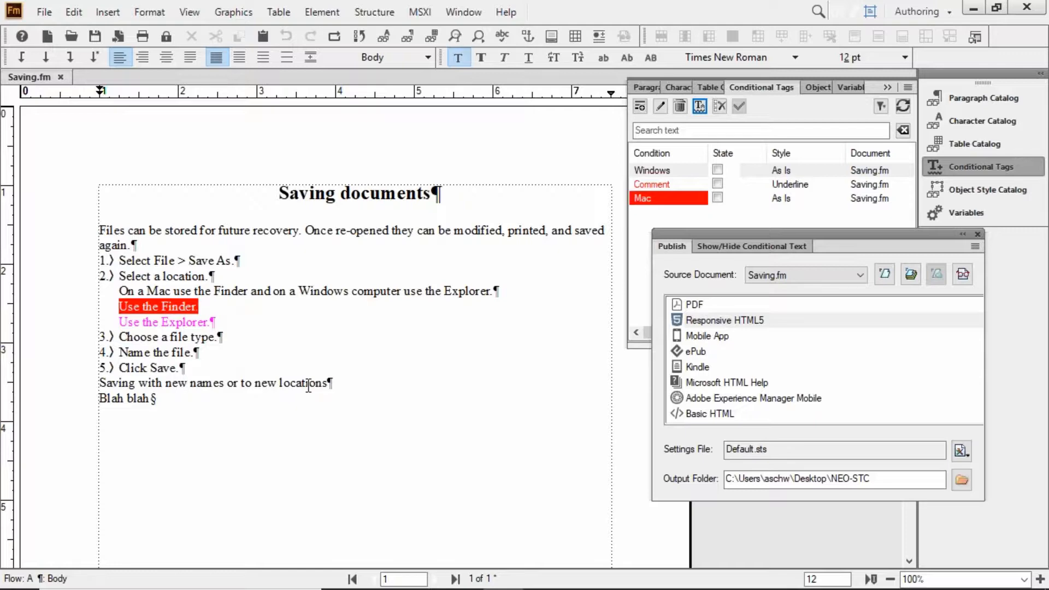
key(ctrl+1)
text(h)
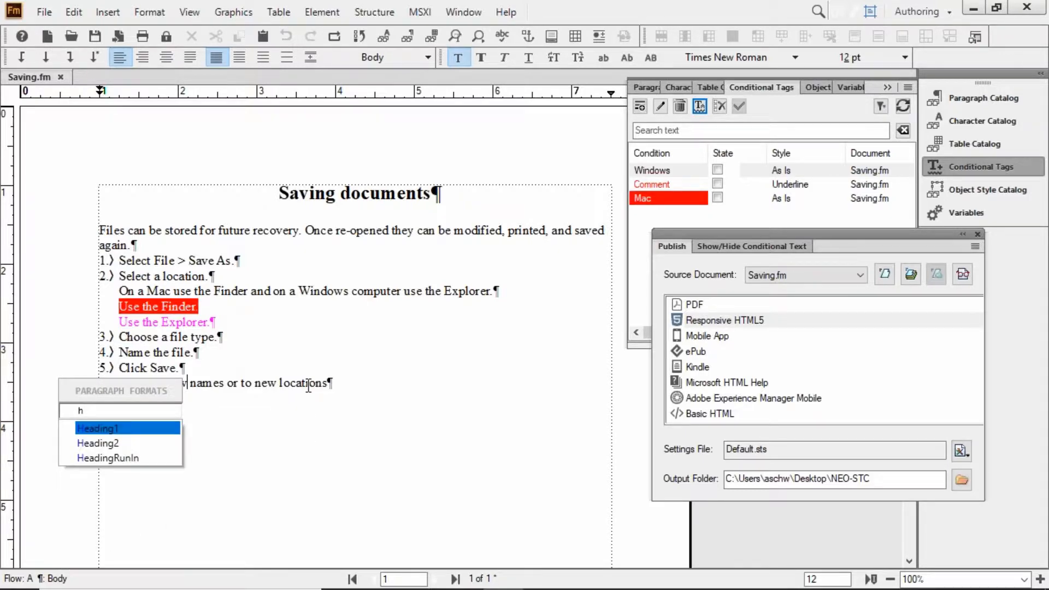
key(Return)
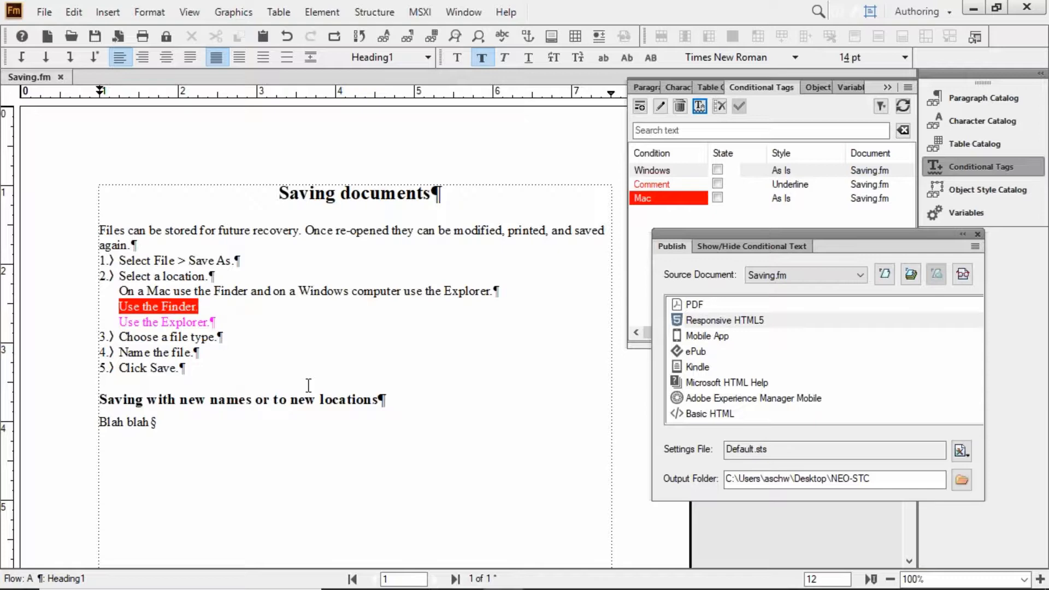
Replace the "Blah blah" text under the new heading with "Rename or move the file."
drag(156, 424, 72, 422)
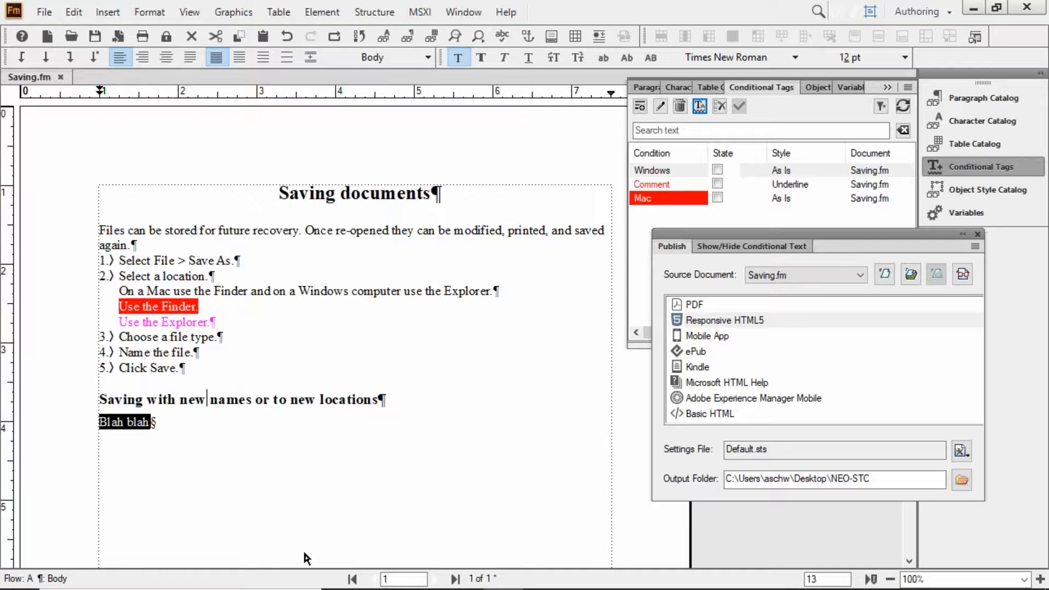
key(BackSpace)
text(Ran)
key(BackSpace)
key(BackSpace)
text(e)
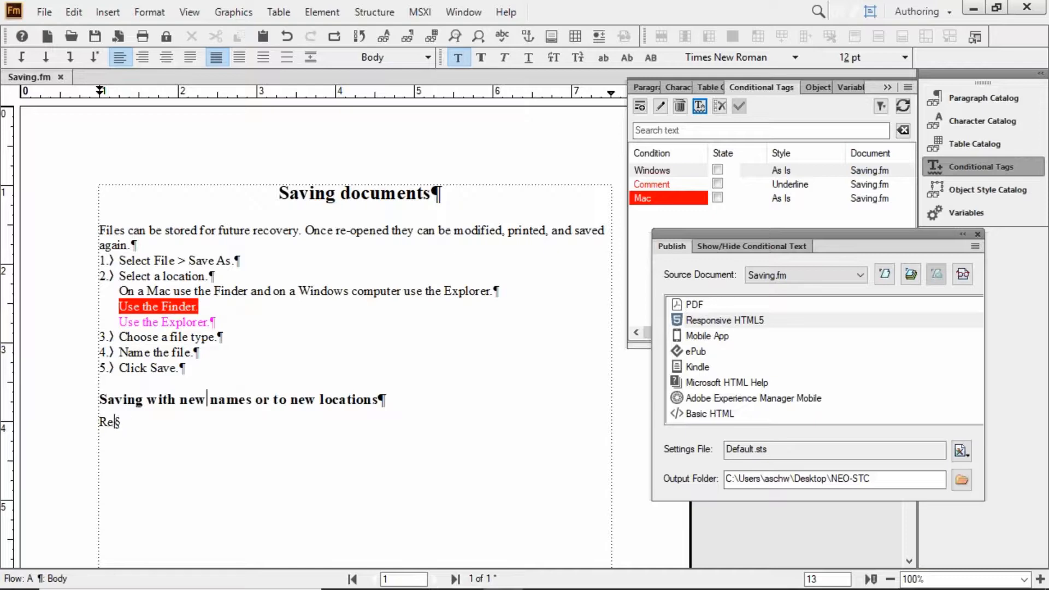
text(name or move the file.)
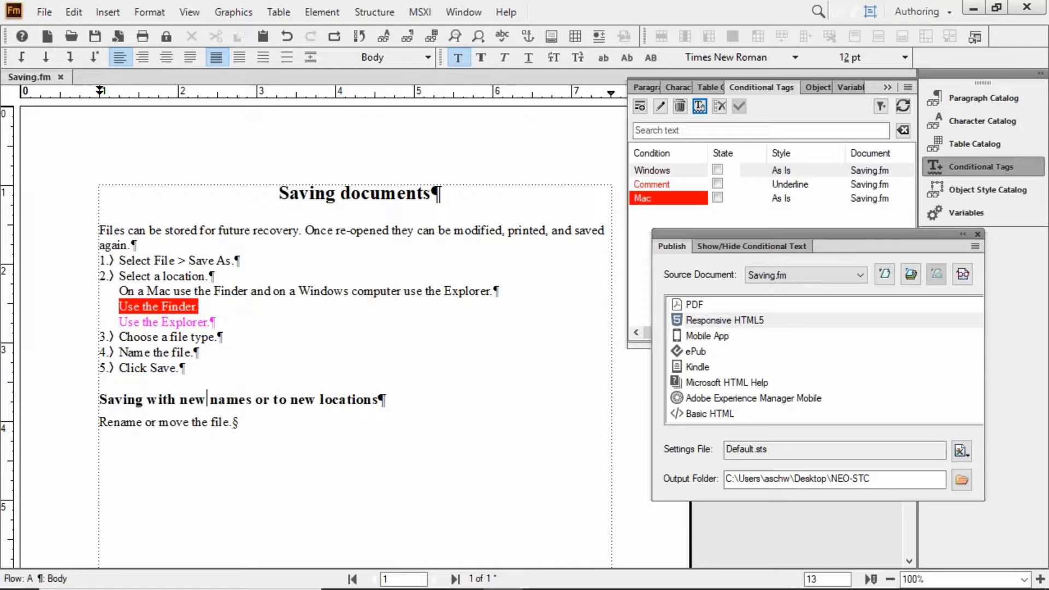
Start a new numbered list below that sentence with the Numbered1 format and the first item "Open a file."
key(Return)
key(ctrl+9)
text(nu)
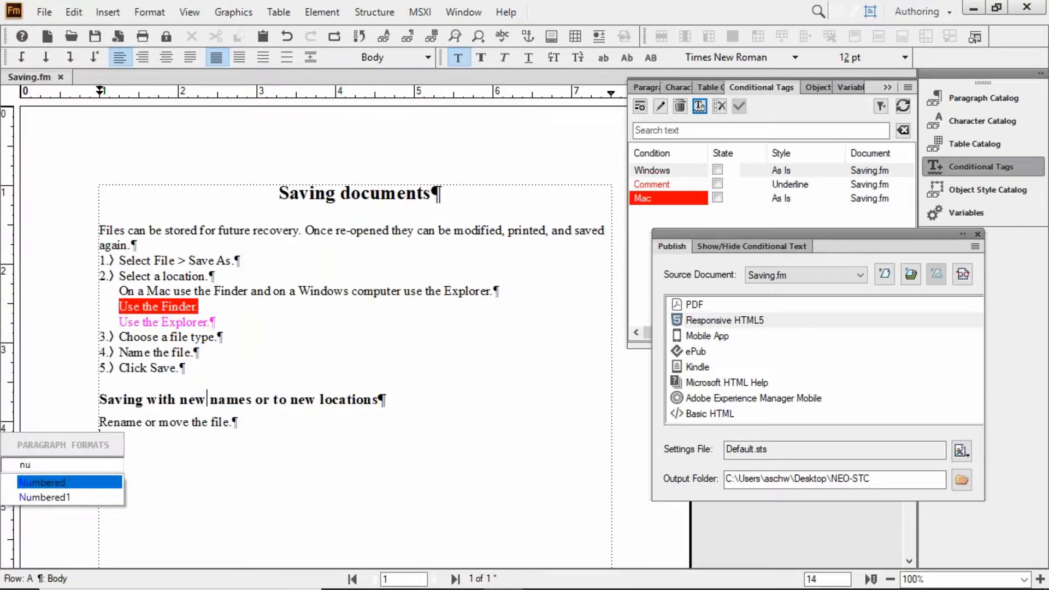
key(Down)
key(Return)
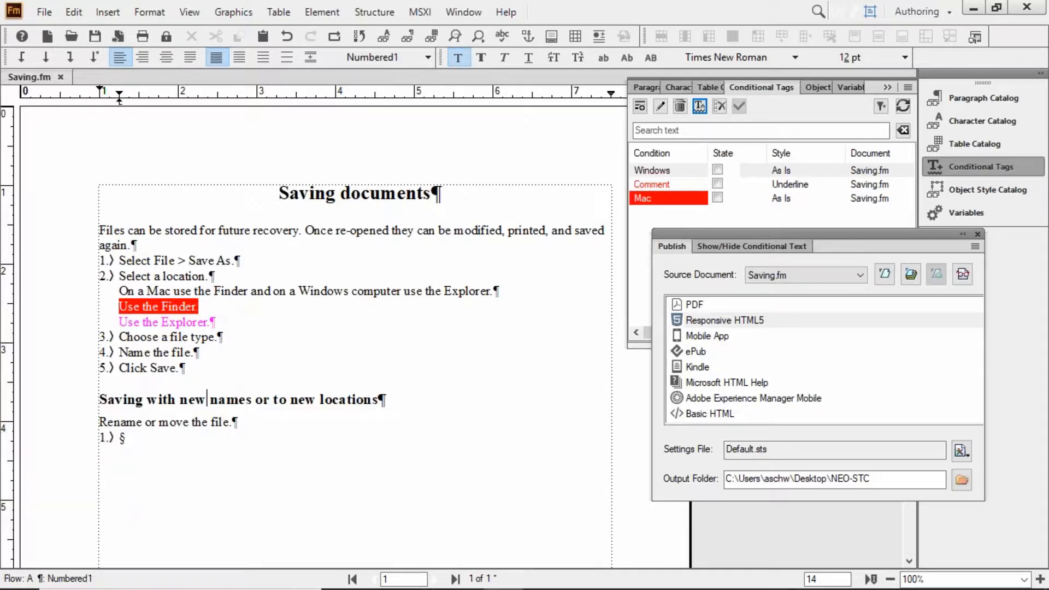
text(Open a file.)
key(Return)
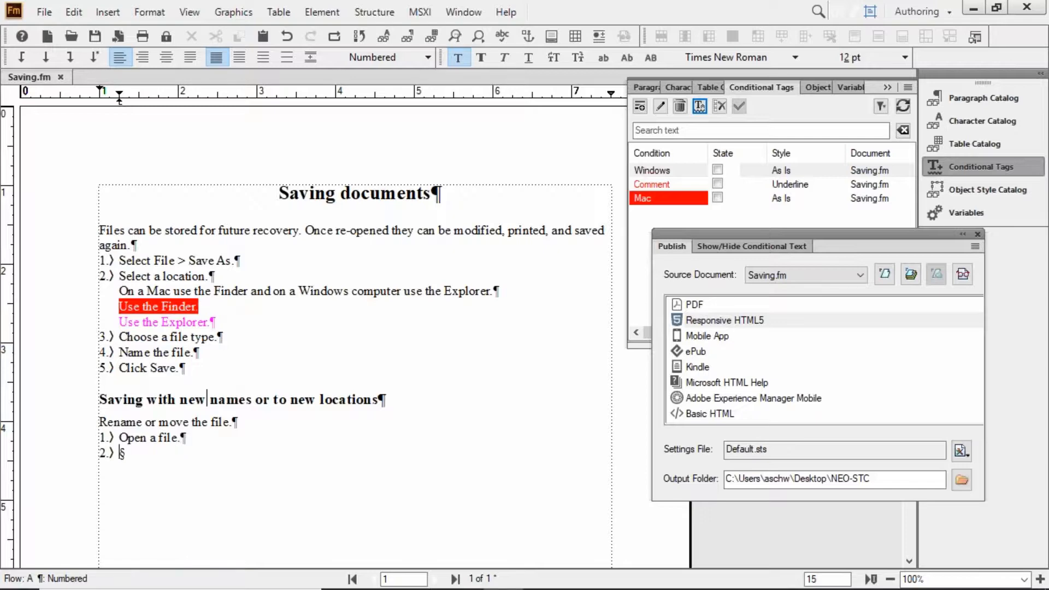
Continue the numbered list with the items "Select a location.", "Use the Finder", "Use the Explore" and "Name the file"
text(Select a location.)
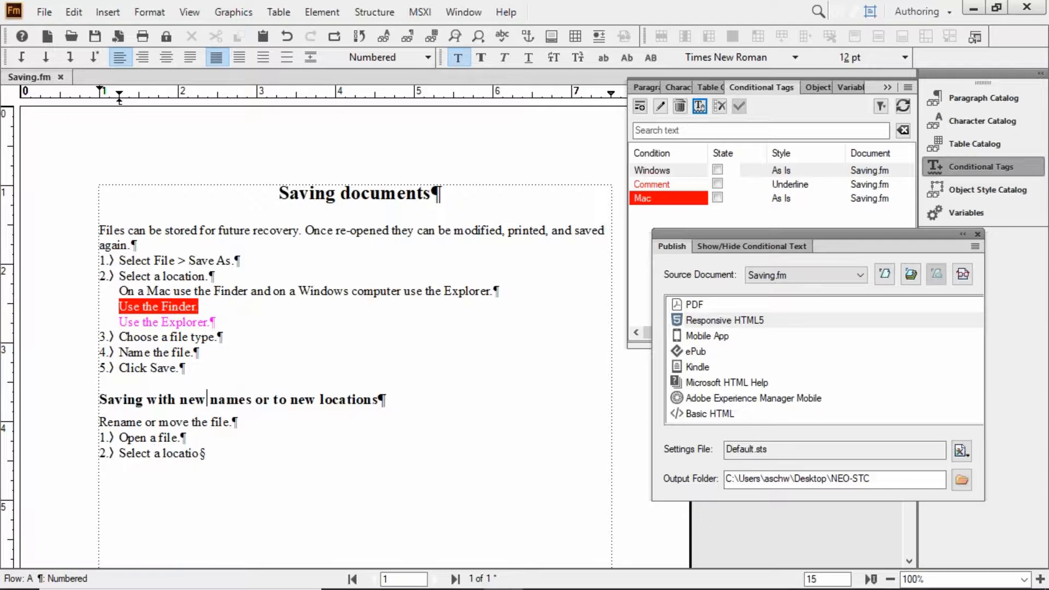
key(Return)
text(Use the Finder)
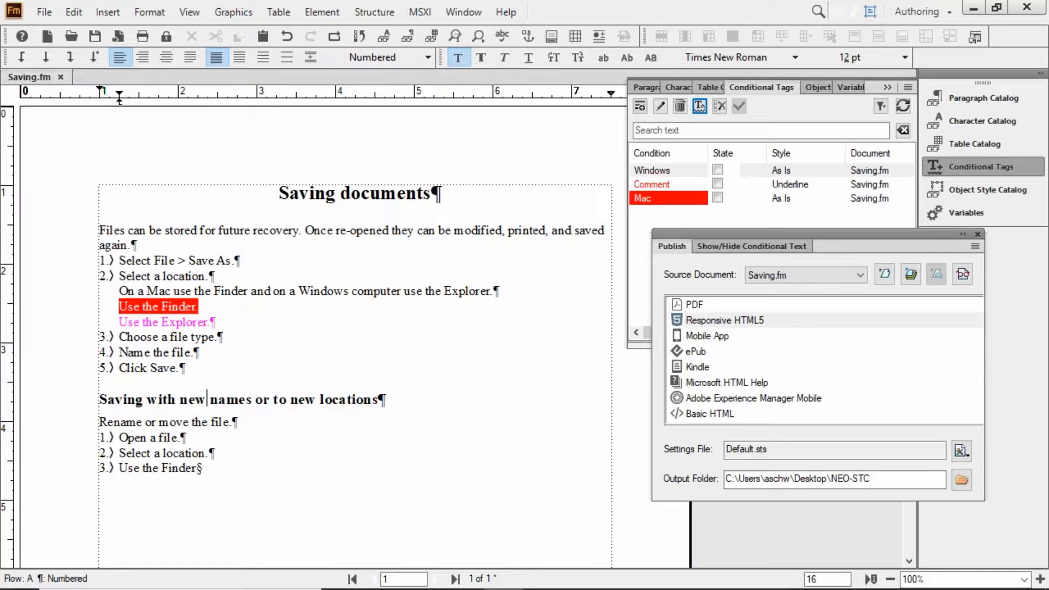
key(Return)
text(Use the Explore)
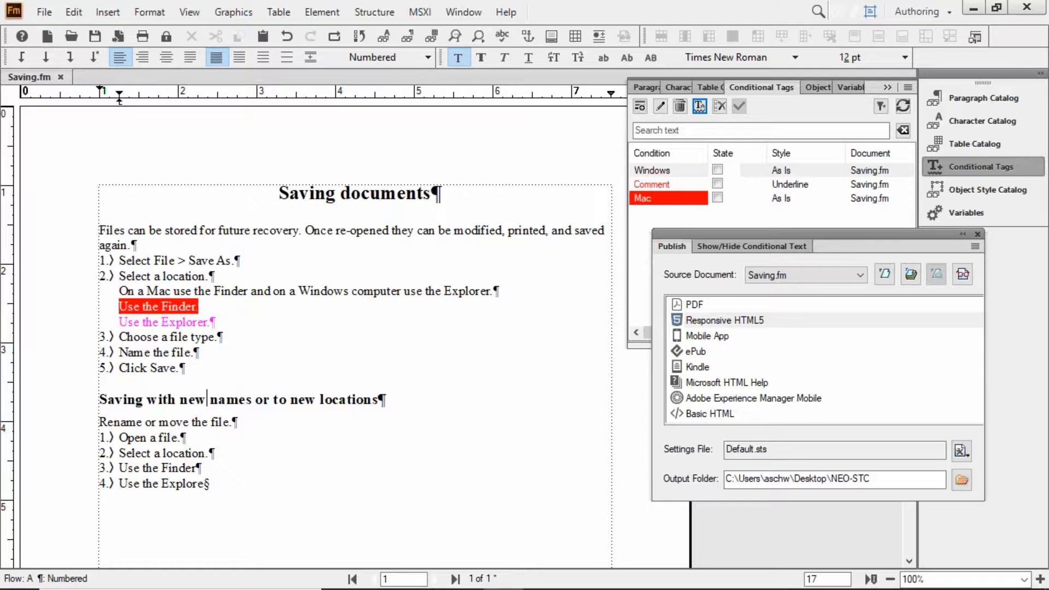
key(Return)
text(Name the file)
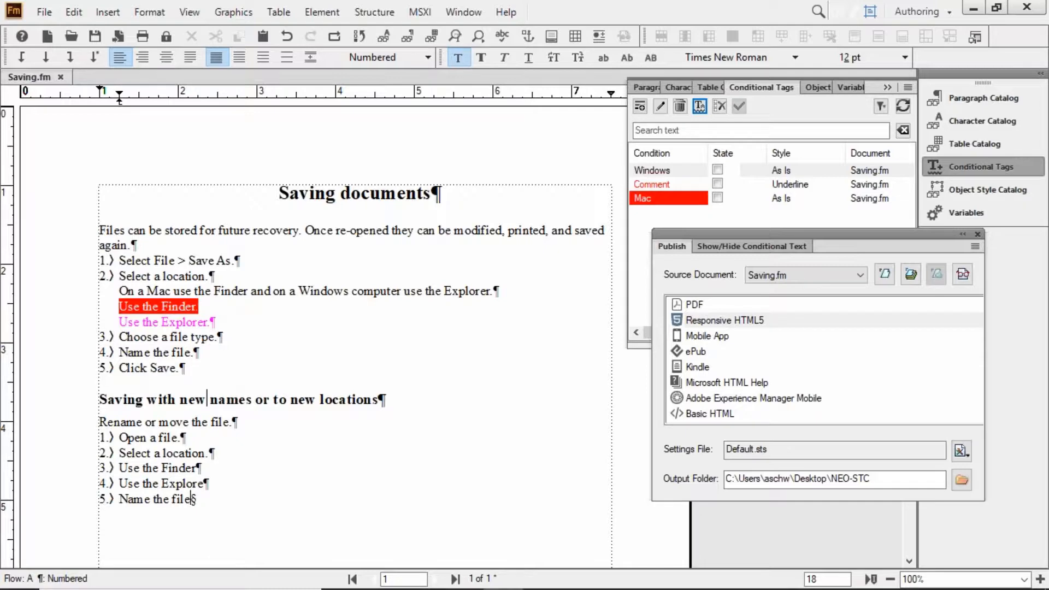
Add the final item "Click Save." to the numbered list in the "Saving with new names or to new locations" section
key(Return)
text(CLick)
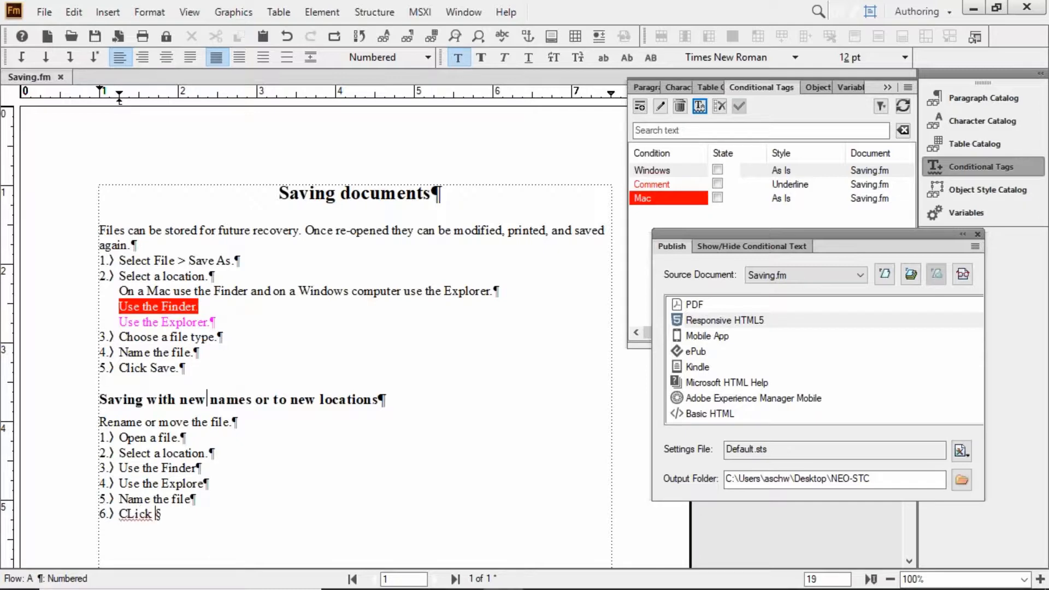
key(BackSpace)
key(BackSpace)
key(BackSpace)
key(BackSpace)
key(BackSpace)
text(lick Save.)
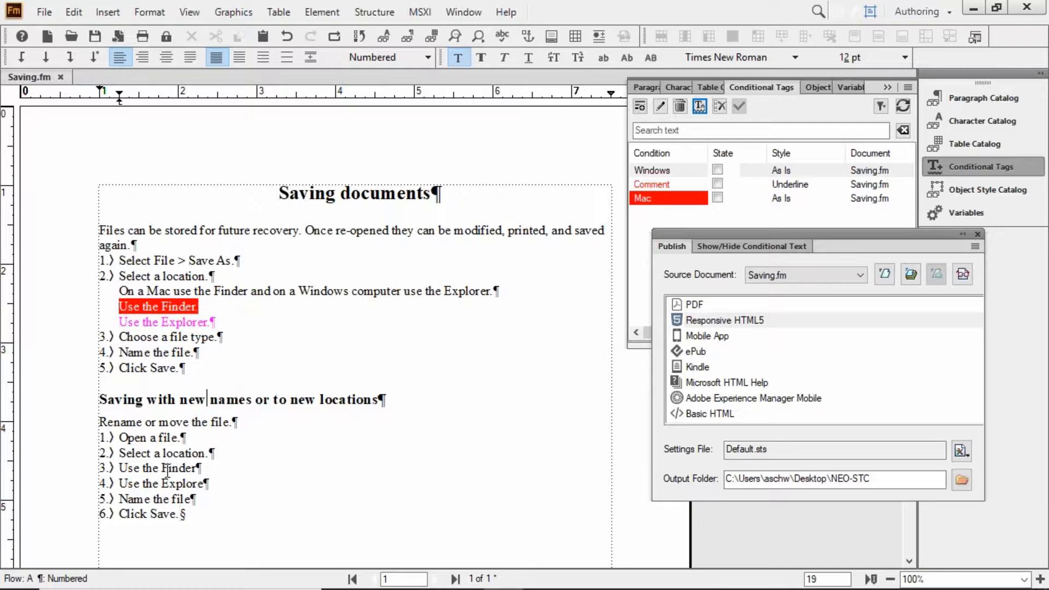
Apply the Indented paragraph format to the "Use the Finder" and "Use the Explore" lines in the second list
drag(167, 469, 183, 484)
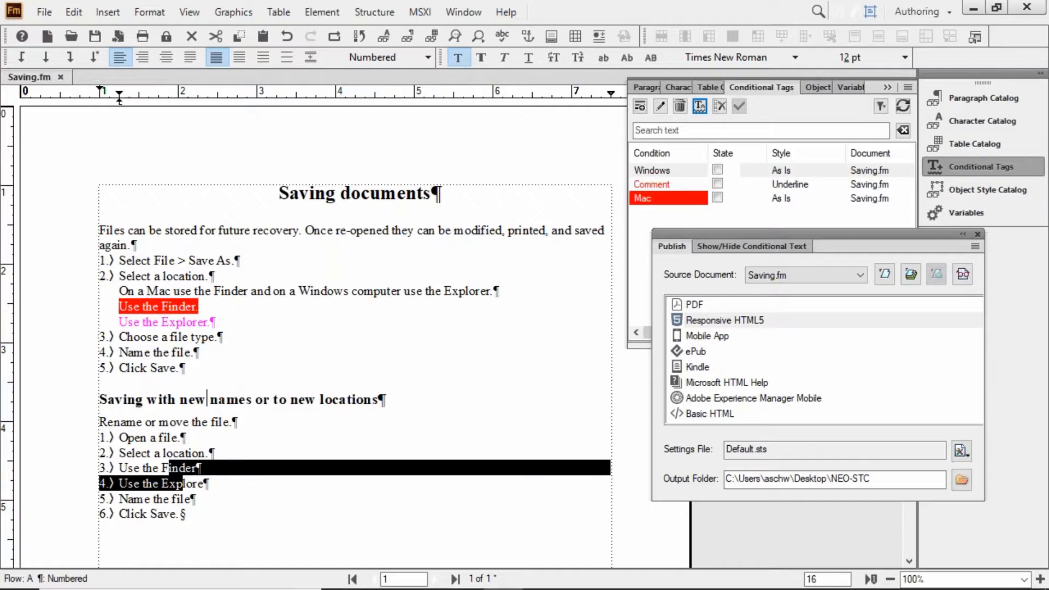
key(ctrl+9)
text(in)
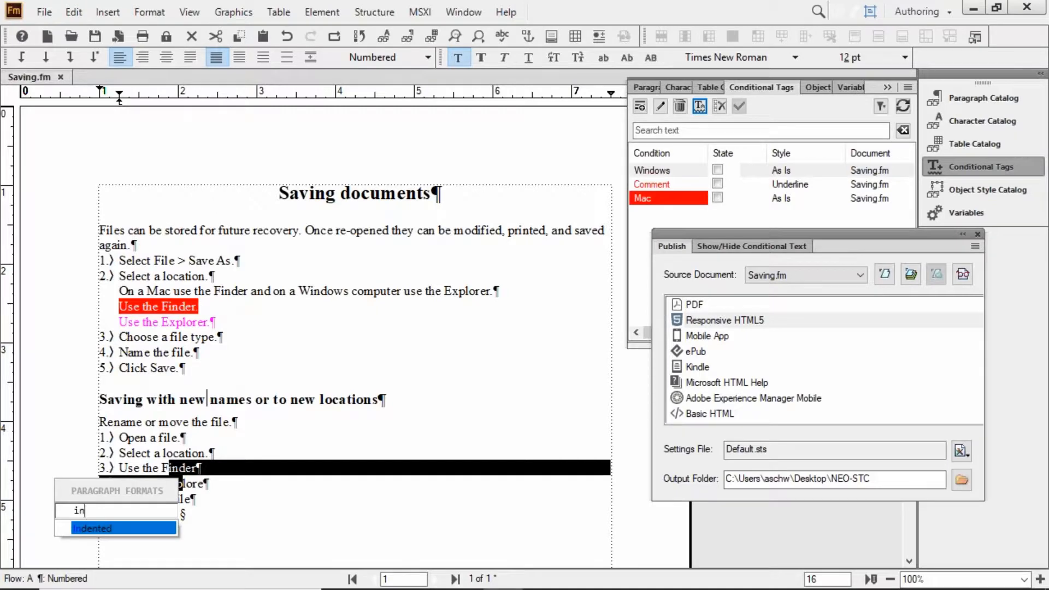
key(Return)
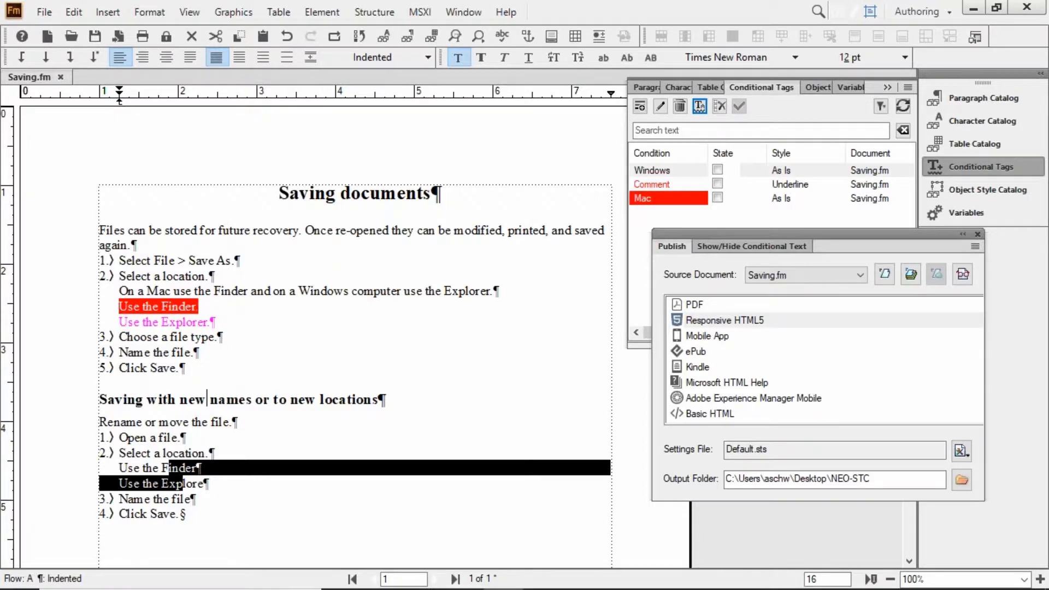
Tag the second list's "Use the Finder" line with the Mac condition and its "Use the Explore" line with the Windows condition
triple_click(180, 468)
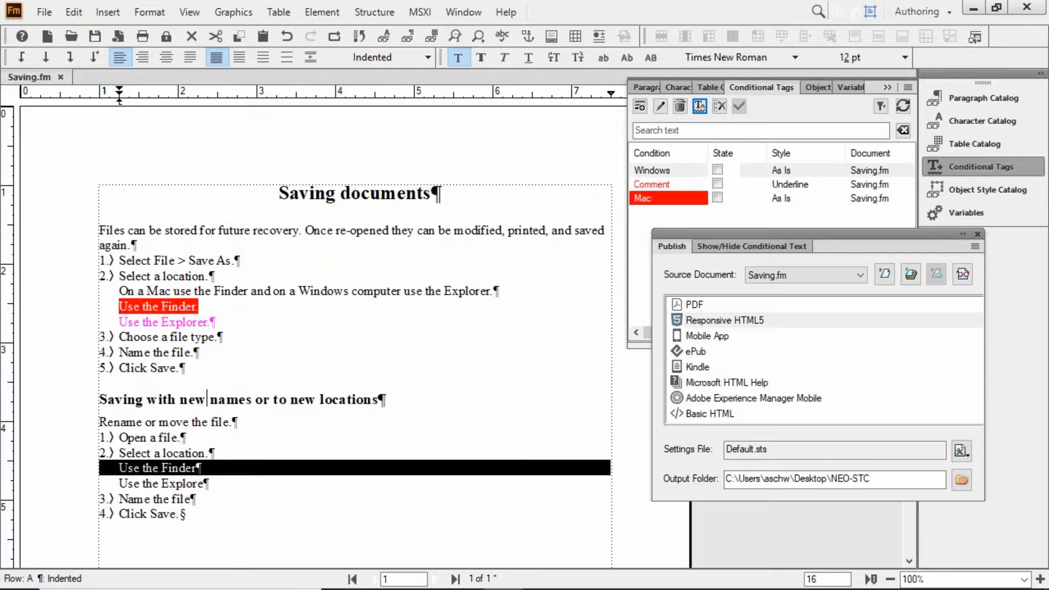
click(716, 198)
click(740, 106)
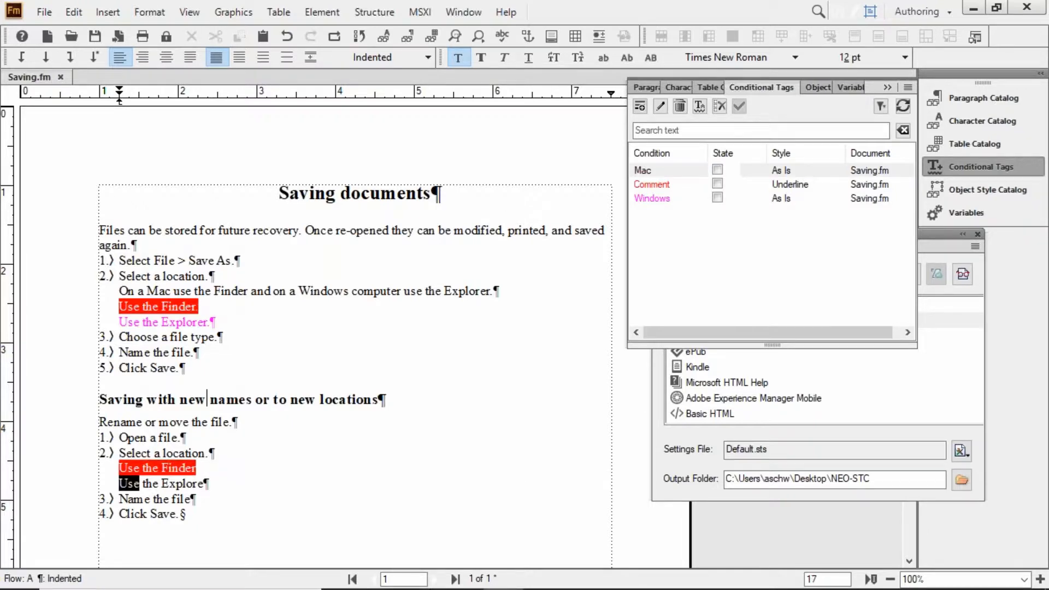
triple_click(134, 485)
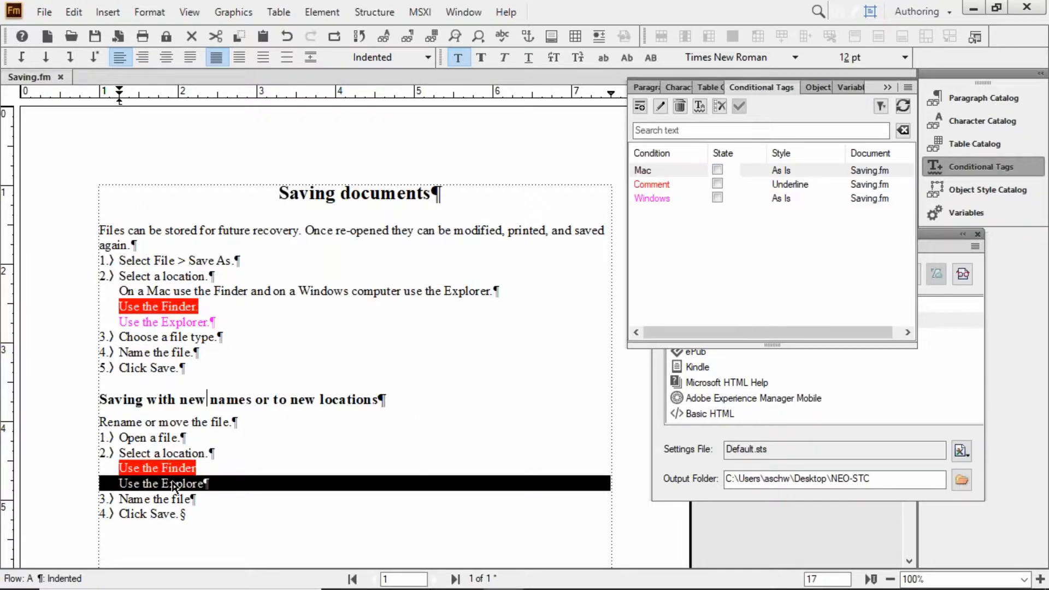
click(717, 197)
click(739, 107)
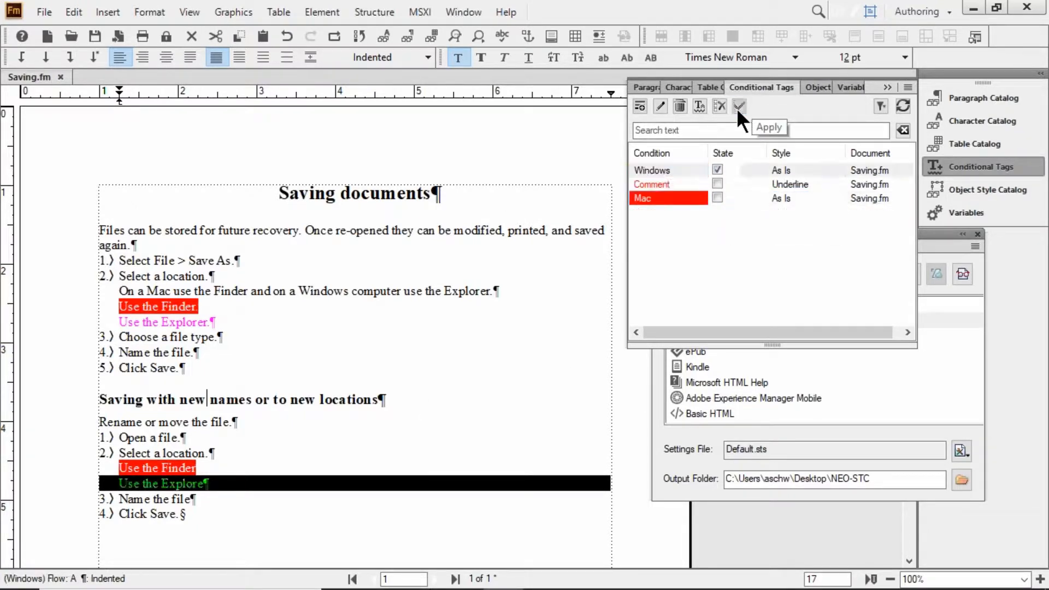
click(275, 399)
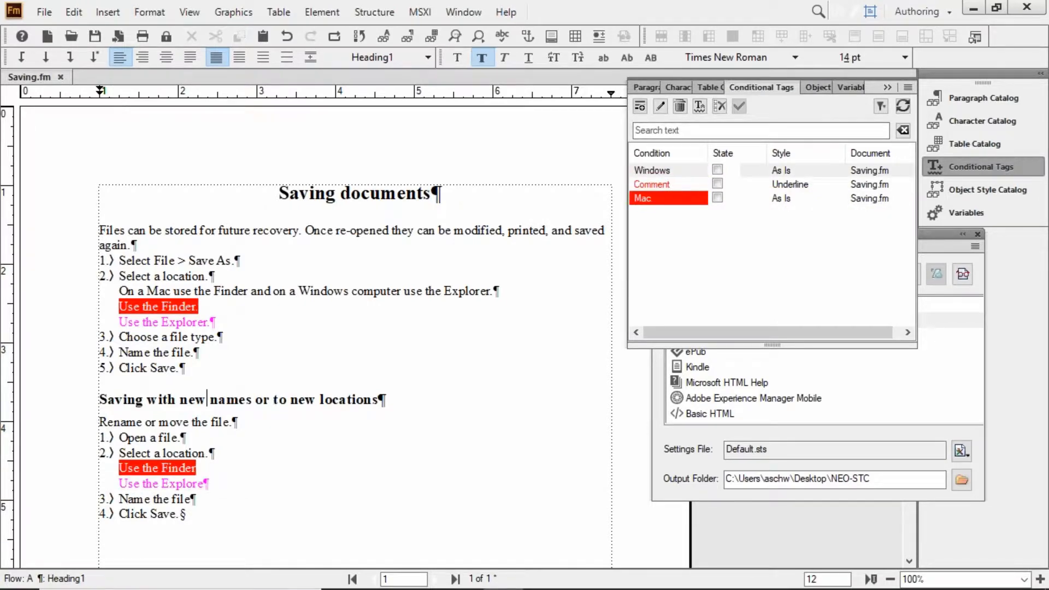
Save Saving.fm and publish it as Responsive HTML5, checking the output before returning to FrameMaker
key(ctrl+s)
double_click(952, 323)
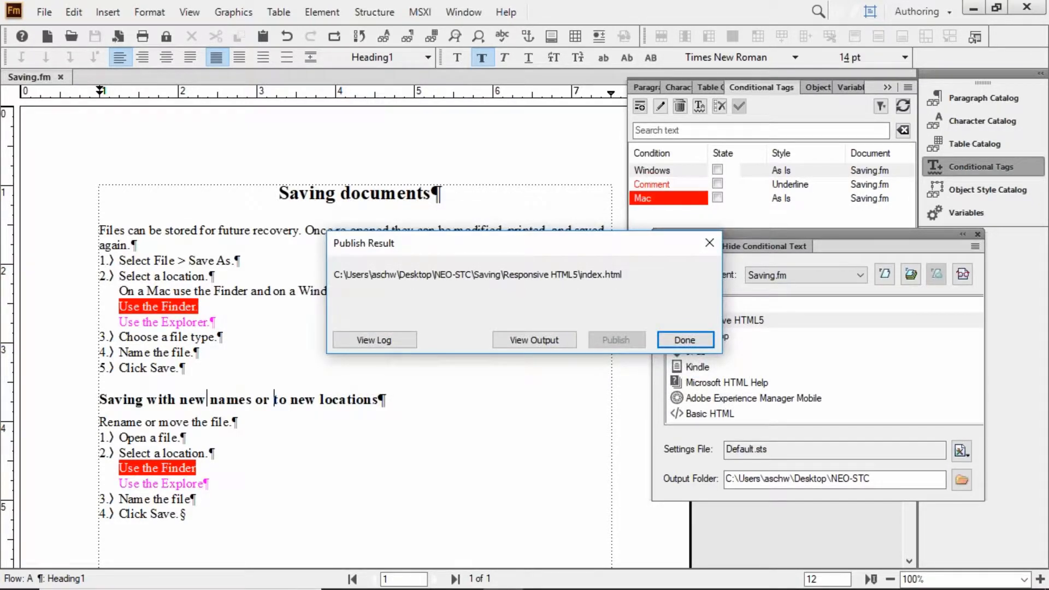
click(685, 340)
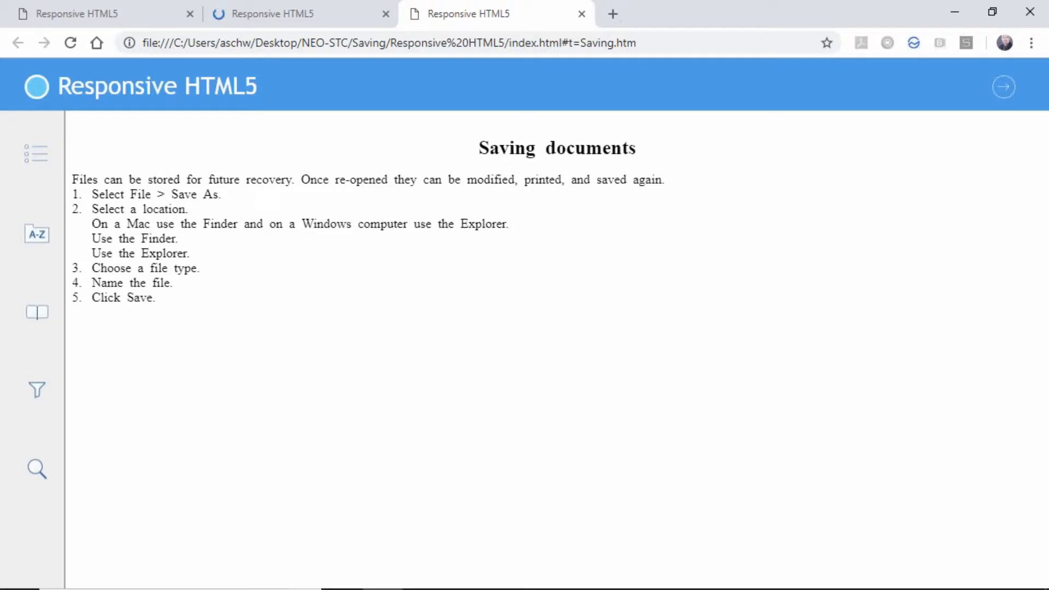
click(327, 23)
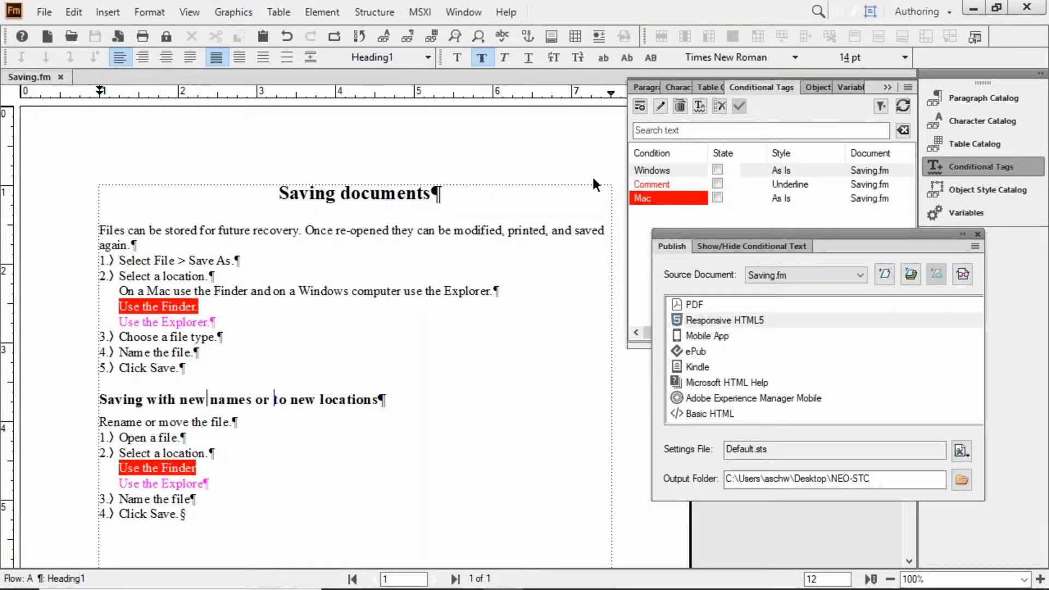
Publish Saving.fm as Responsive HTML5 once more and view the output in the browser
click(734, 319)
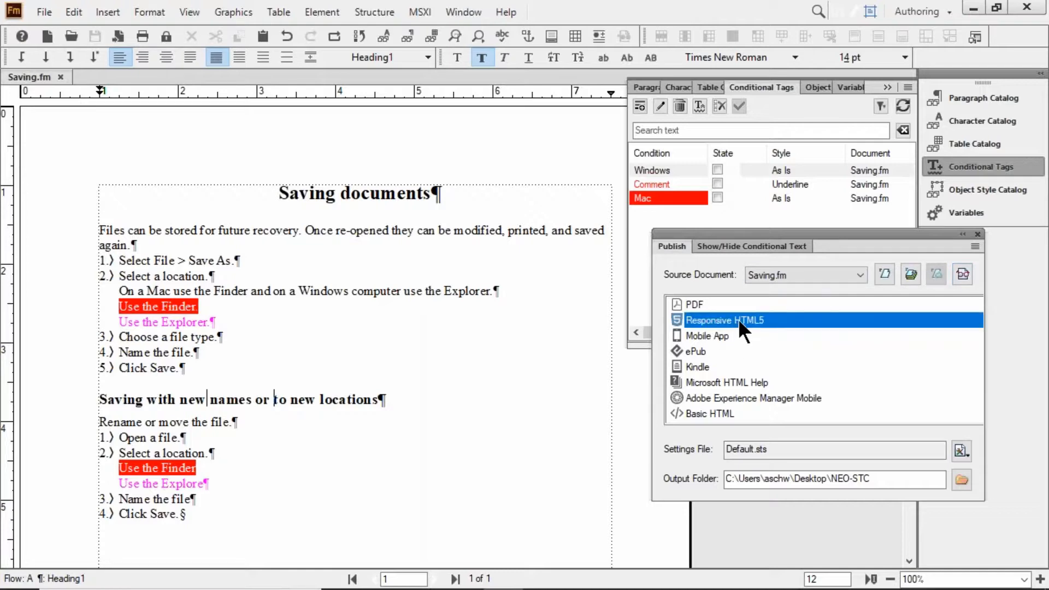
double_click(739, 319)
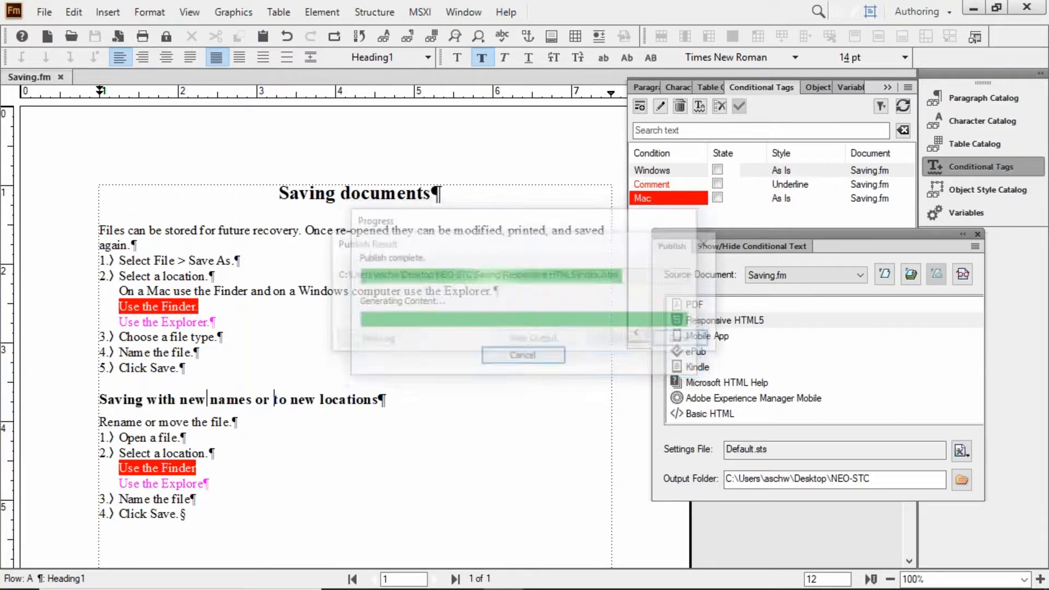
click(543, 339)
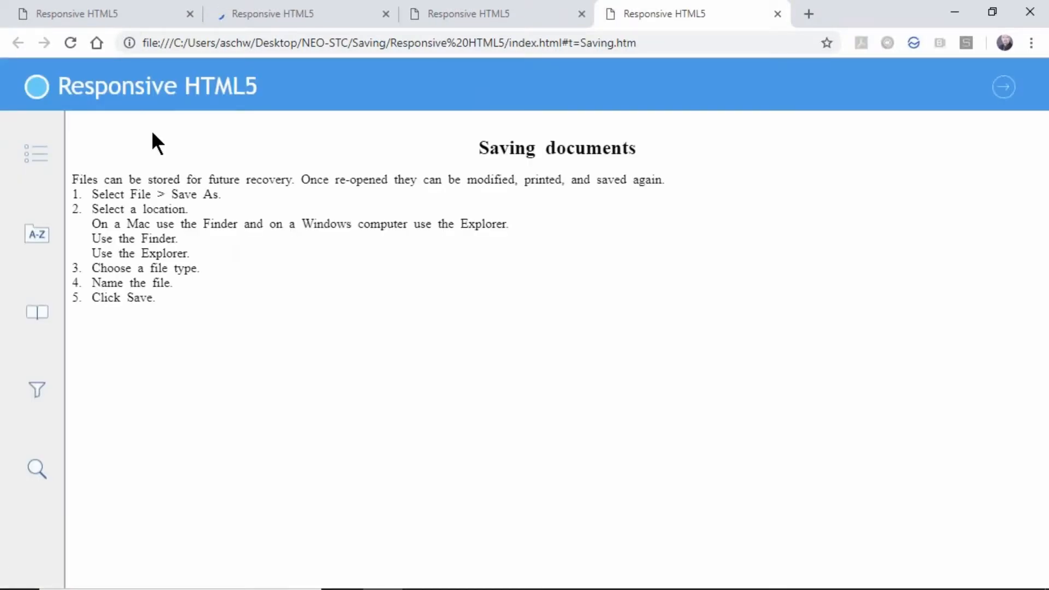
Filter the published output to Apple and check both the Saving and "Saving with new names or to new locations" topics
click(45, 171)
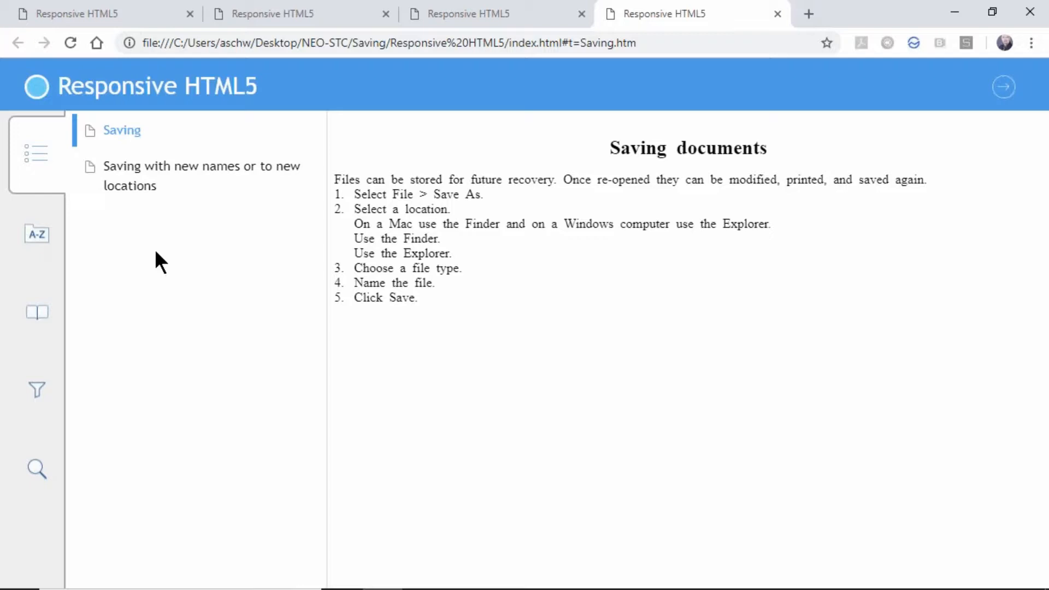
click(38, 390)
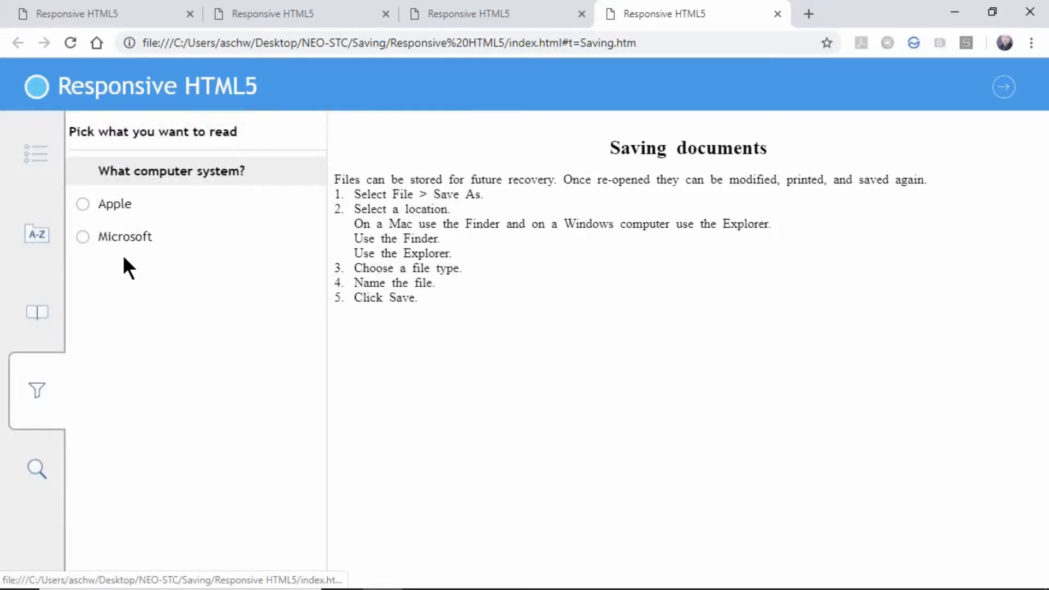
click(111, 203)
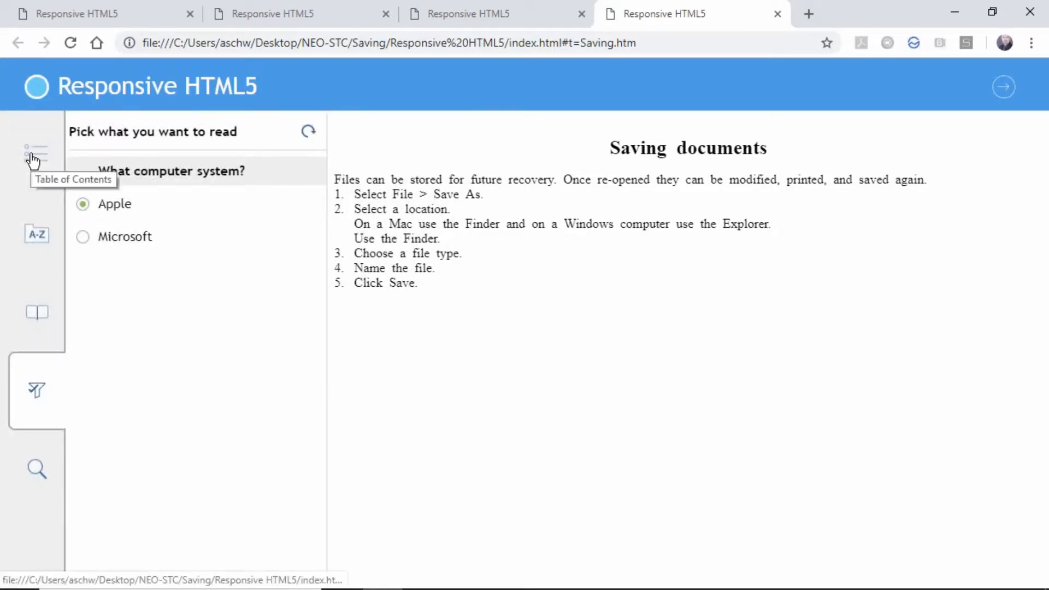
click(33, 160)
click(112, 173)
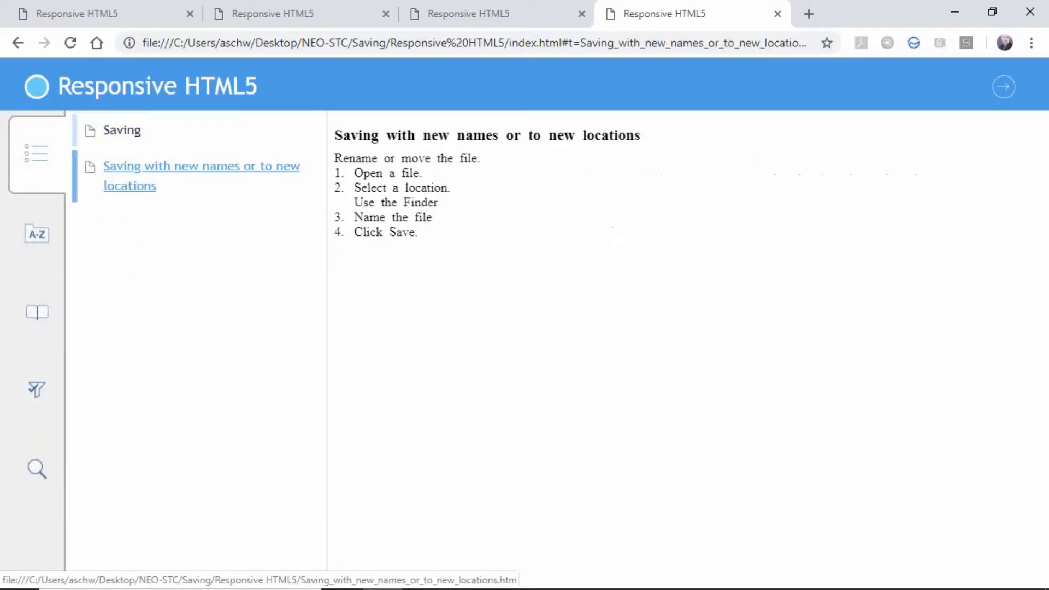
click(127, 134)
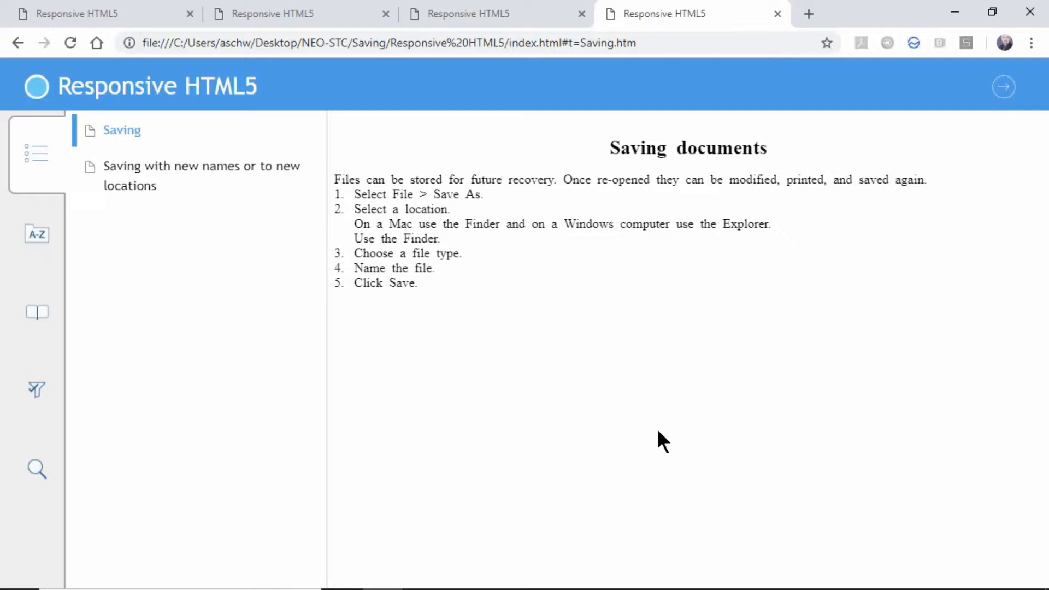
Shrink the browser window to preview the mobile layout and switch the computer system filter to Microsoft
click(995, 9)
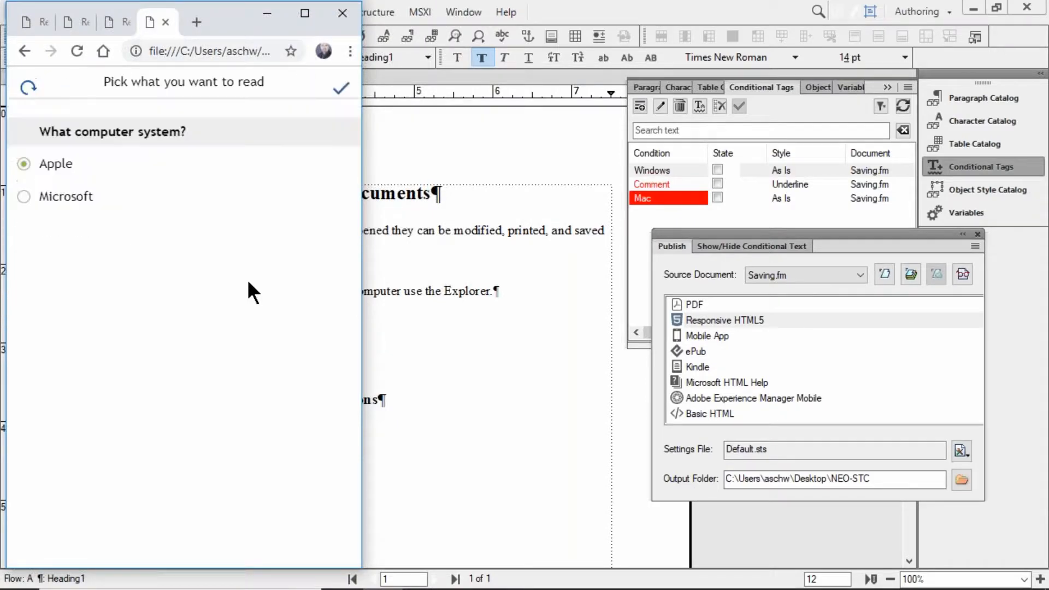
key(Down)
key(Return)
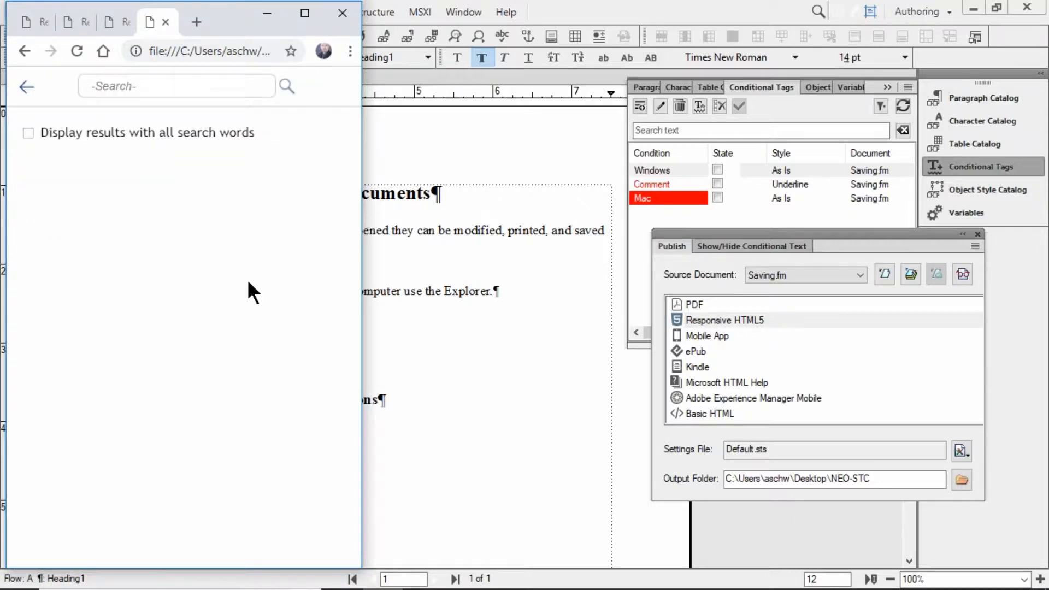
Search the Microsoft-filtered output for "finder", open the Saving result and highlight the sentence mentioning both Finder and Explorer
click(171, 86)
text(finder)
key(Return)
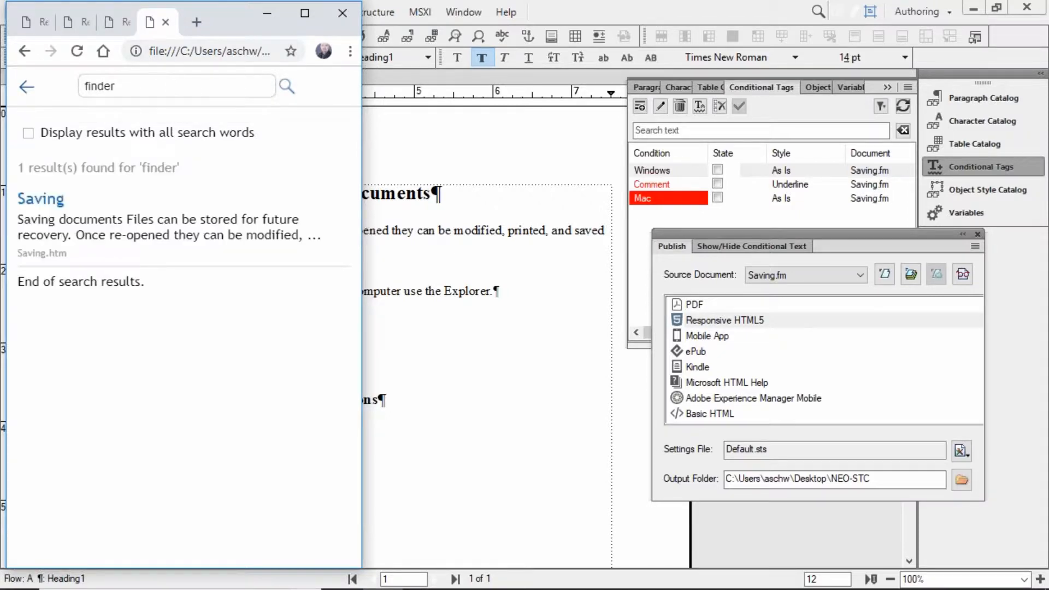
click(40, 199)
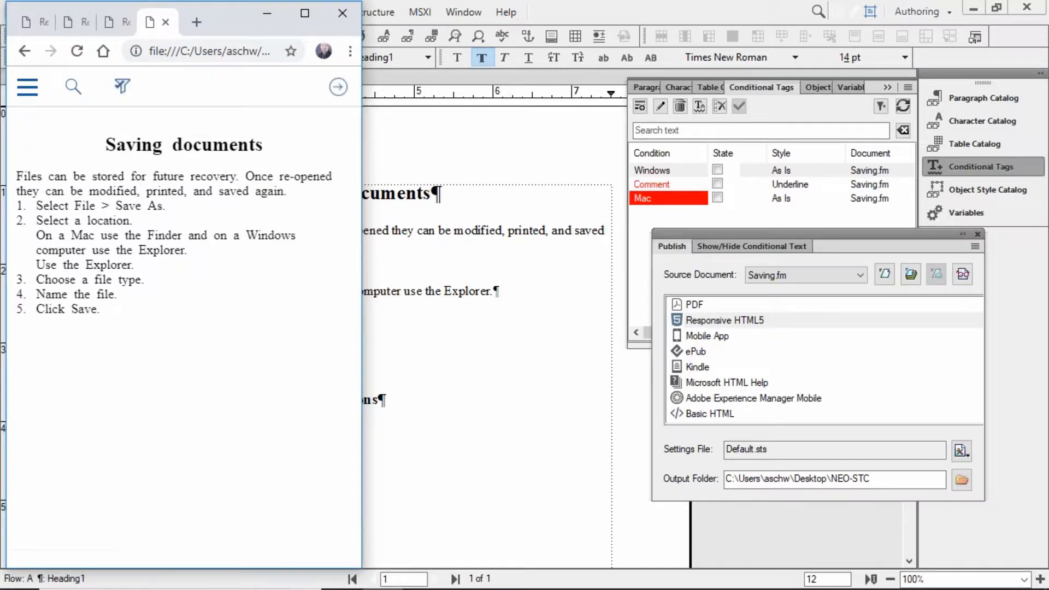
drag(82, 235, 195, 250)
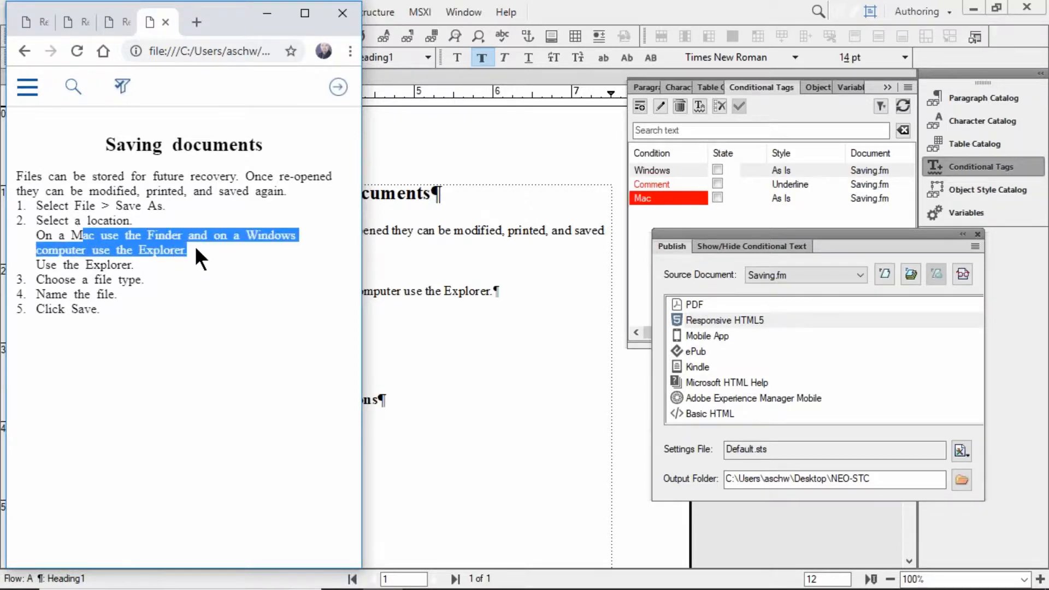
Return to FrameMaker and delete the sentence "On a Mac use the Finder and on a Windows computer use the Explorer."
click(345, 12)
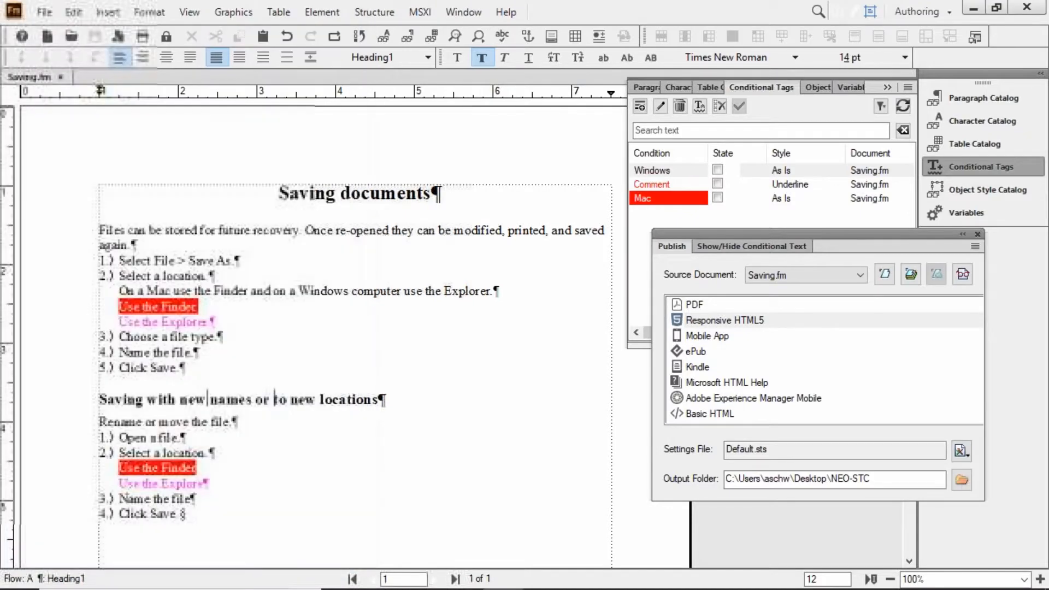
triple_click(233, 291)
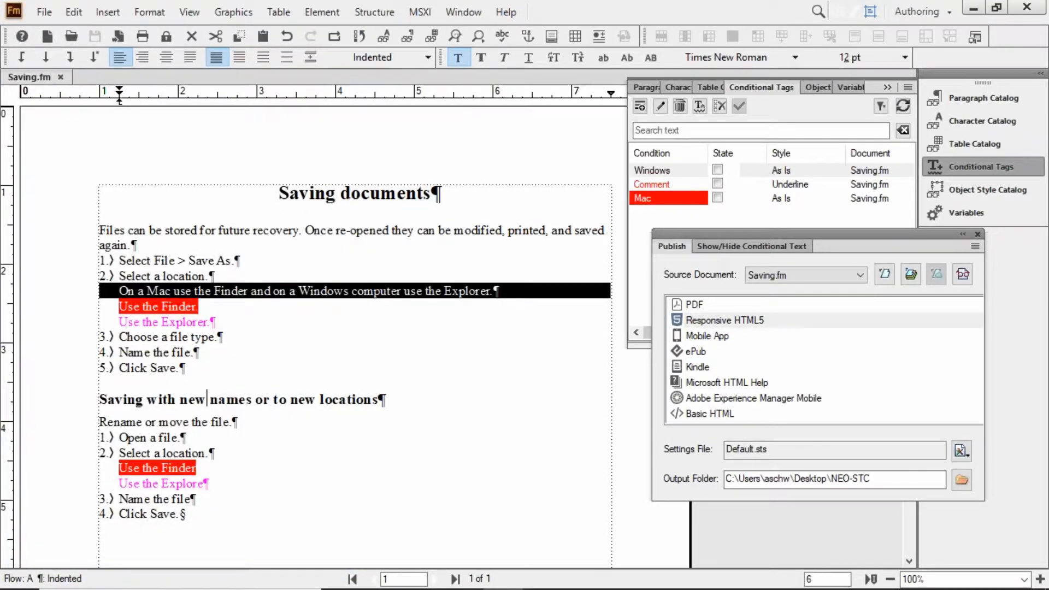
key(Delete)
Save the edited Saving.fm, republish it as Responsive HTML5 and open the new output
key(ctrl+s)
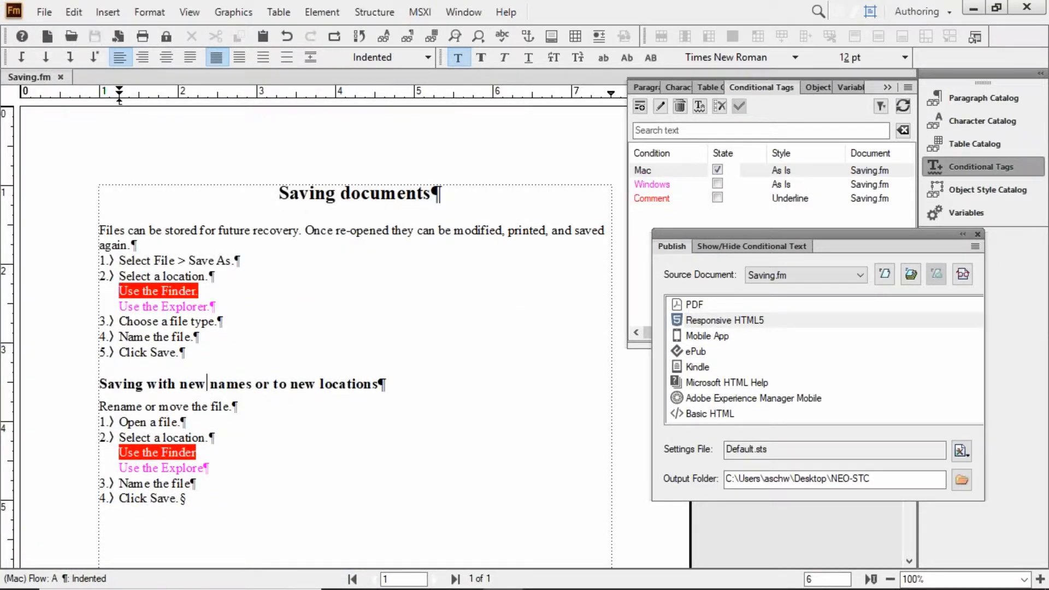
double_click(711, 320)
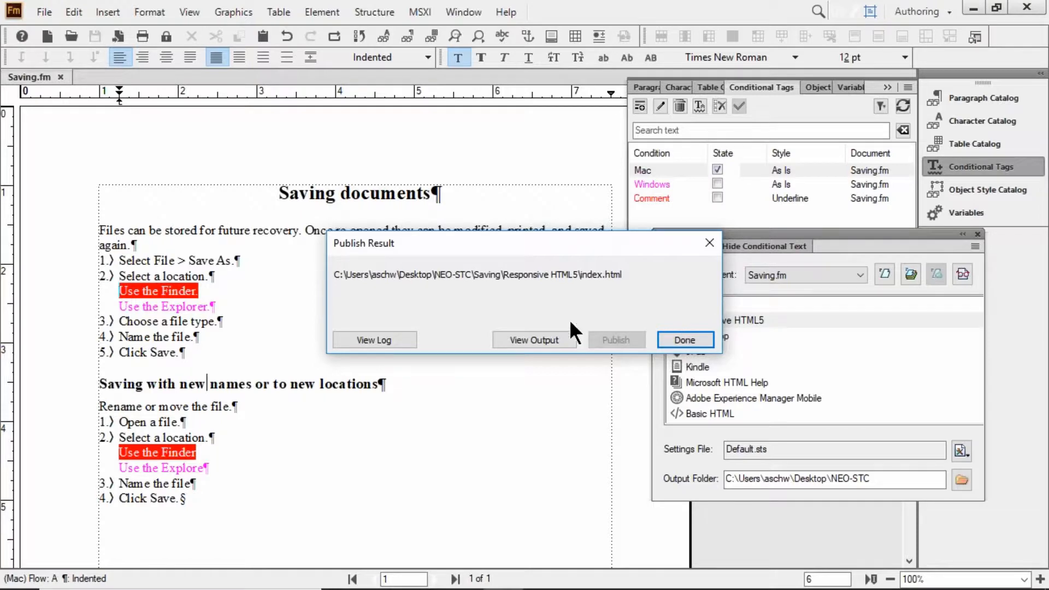
click(535, 340)
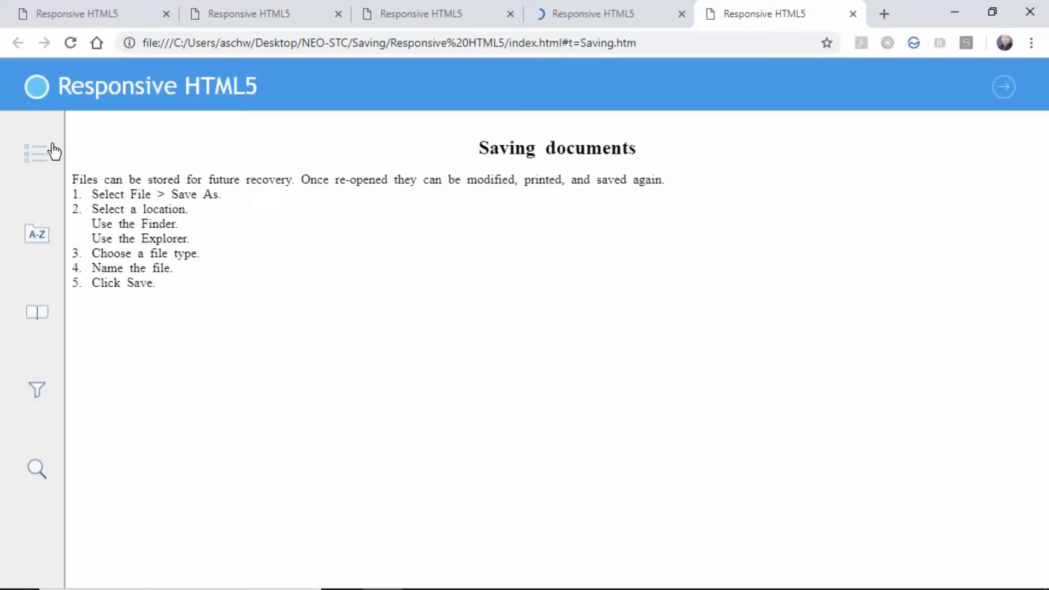
Search the unfiltered output for "finder"
click(36, 472)
click(256, 138)
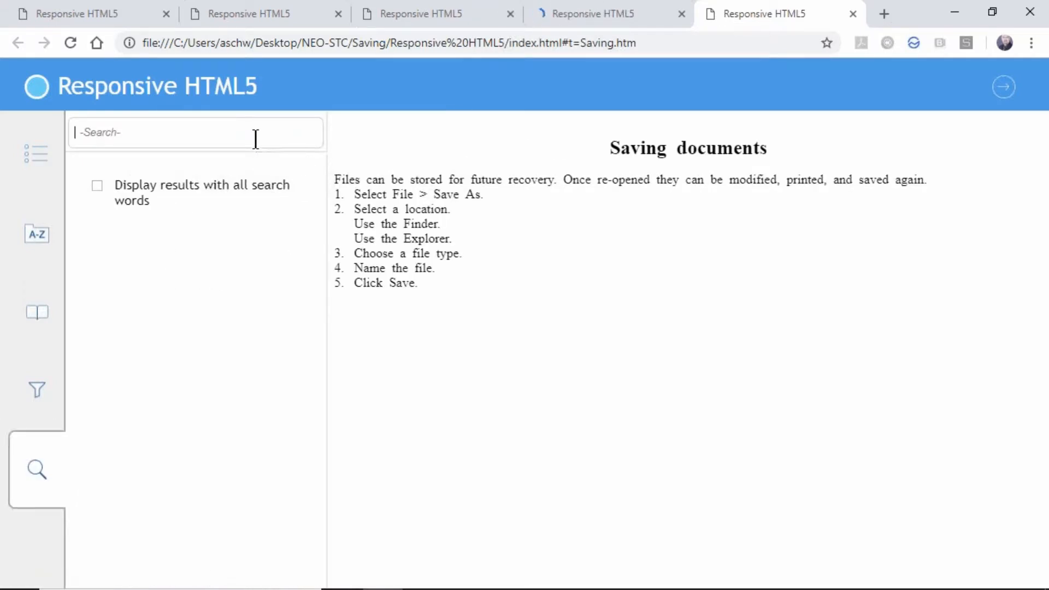
text(finder)
key(Return)
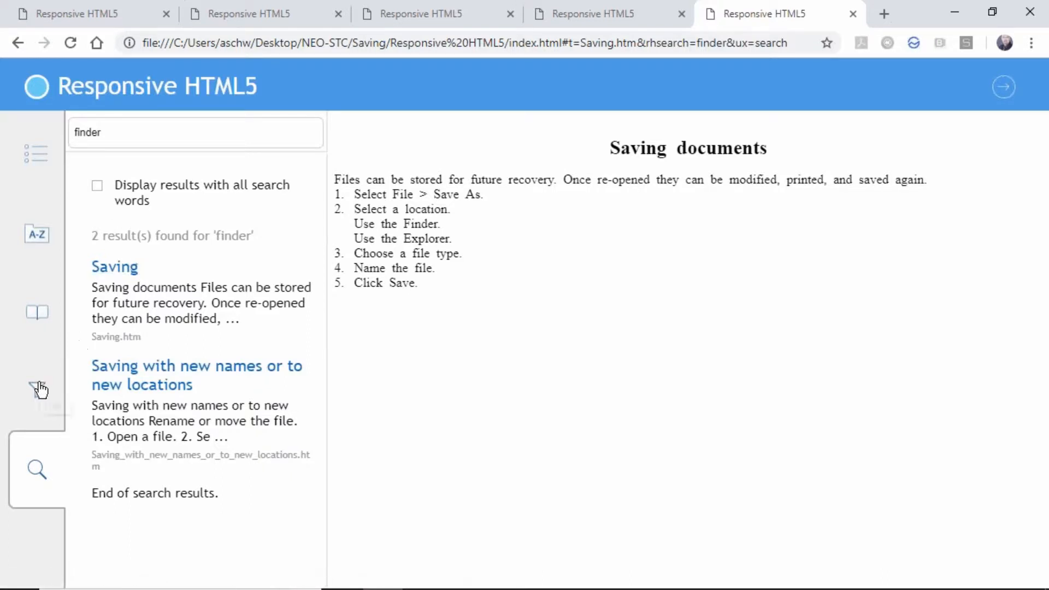
Filter the output to Microsoft and recheck the search results for "finder"
click(40, 389)
click(82, 236)
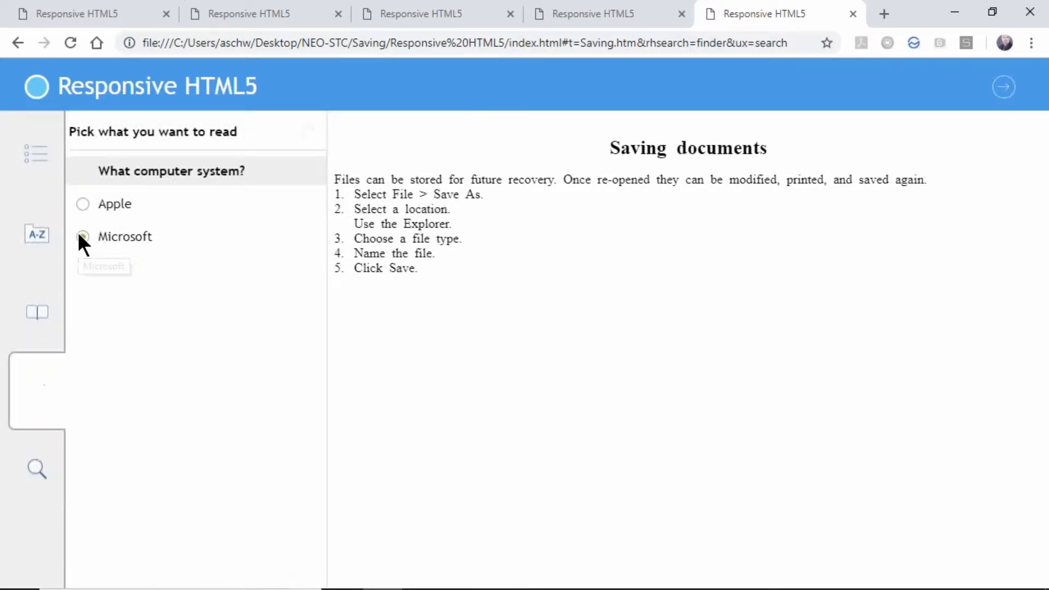
click(44, 470)
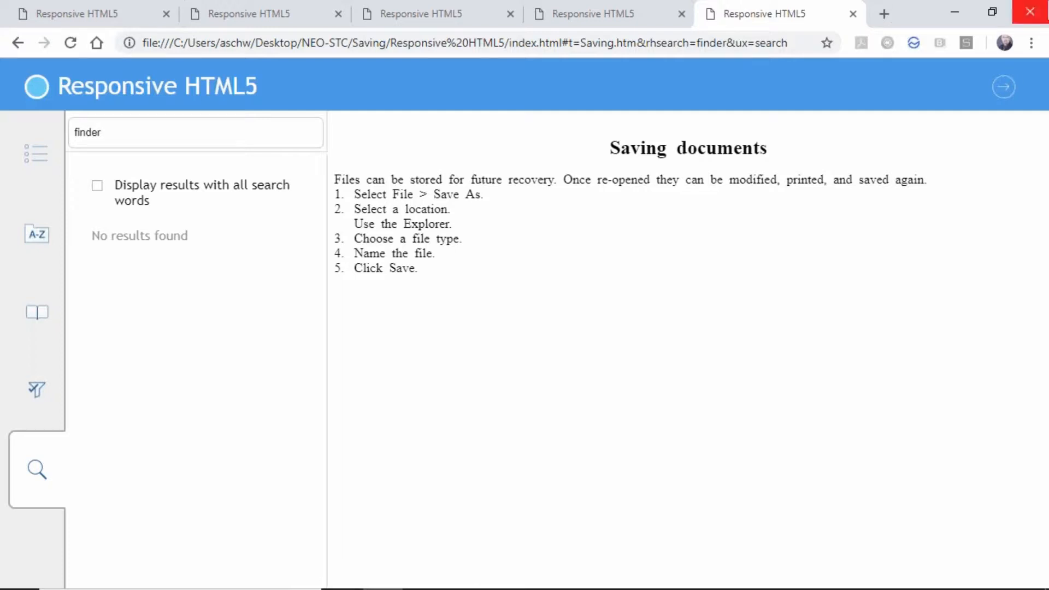
Return from the browser to FrameMaker, change the title of Saving.fm to "Printing documents" and delete the introductory paragraph
click(1043, 4)
click(218, 321)
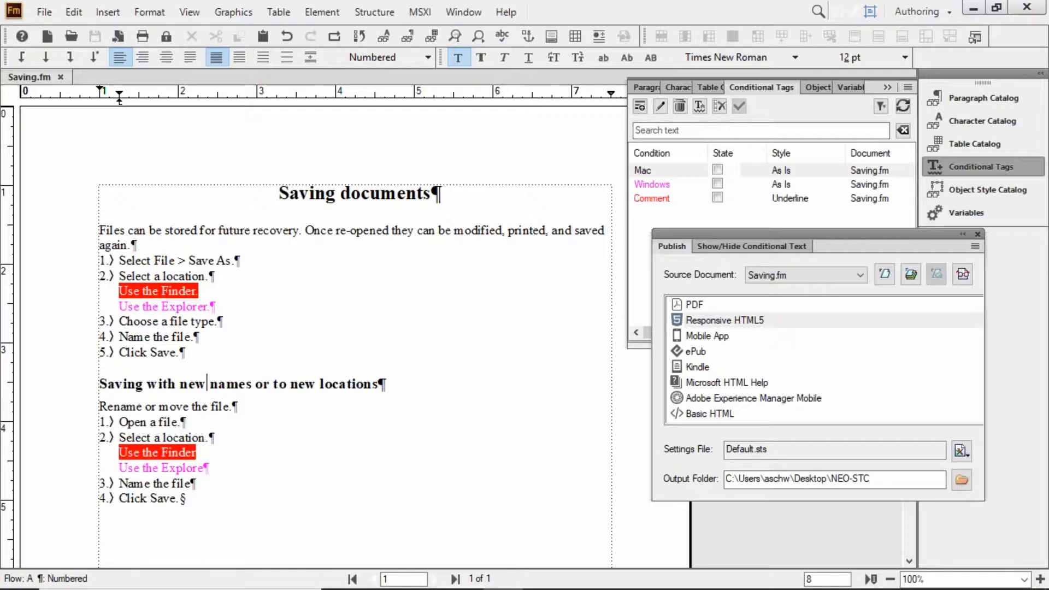
double_click(307, 196)
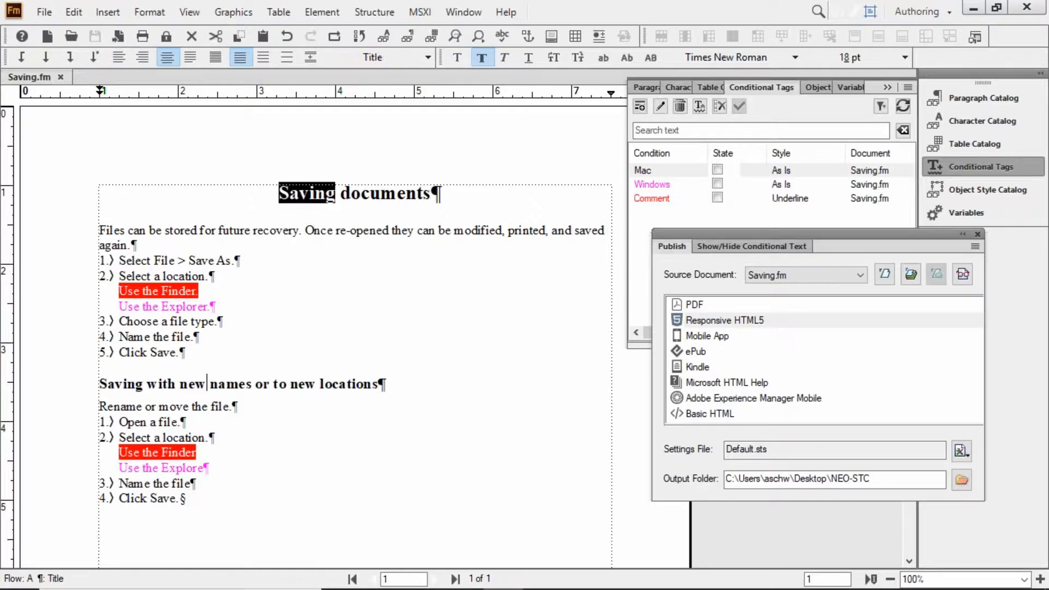
text(Printing)
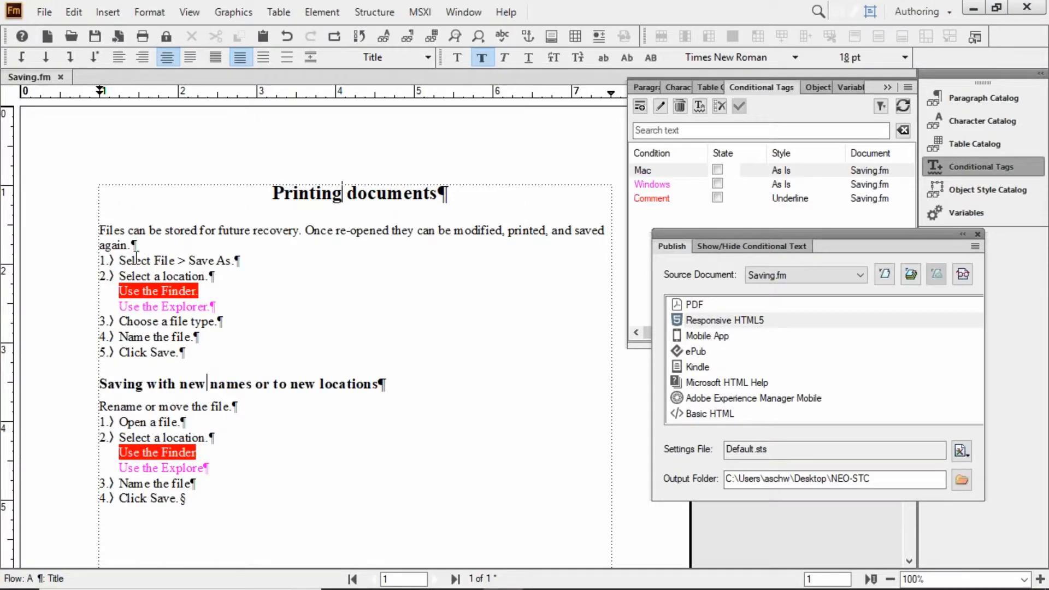
triple_click(111, 233)
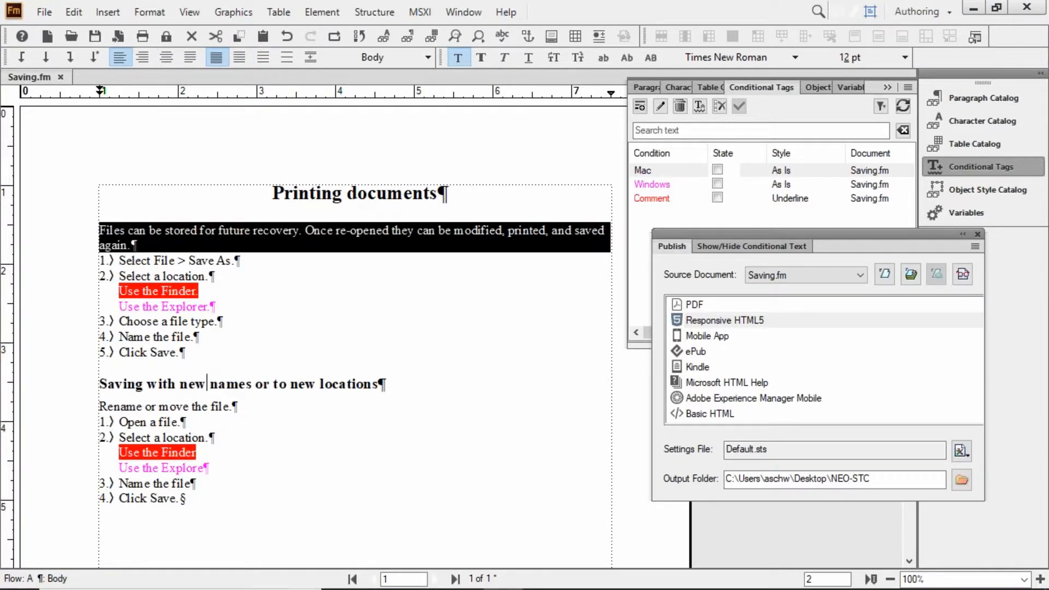
key(Delete)
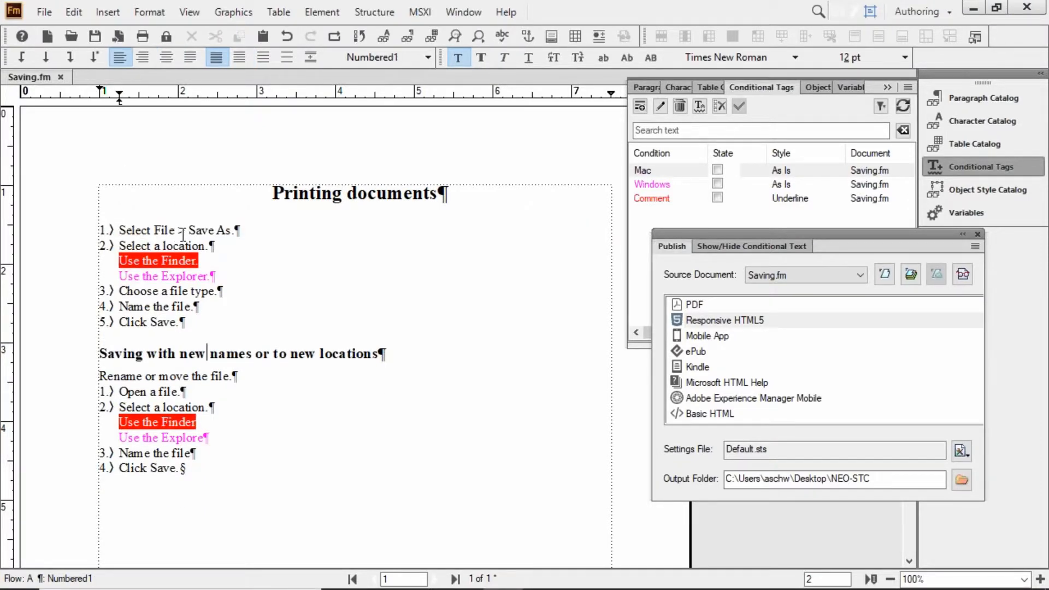
Change the first numbered step to "Select File > Print." and delete everything from "Select a location" through the second "Use the Explore" line
drag(189, 225, 251, 225)
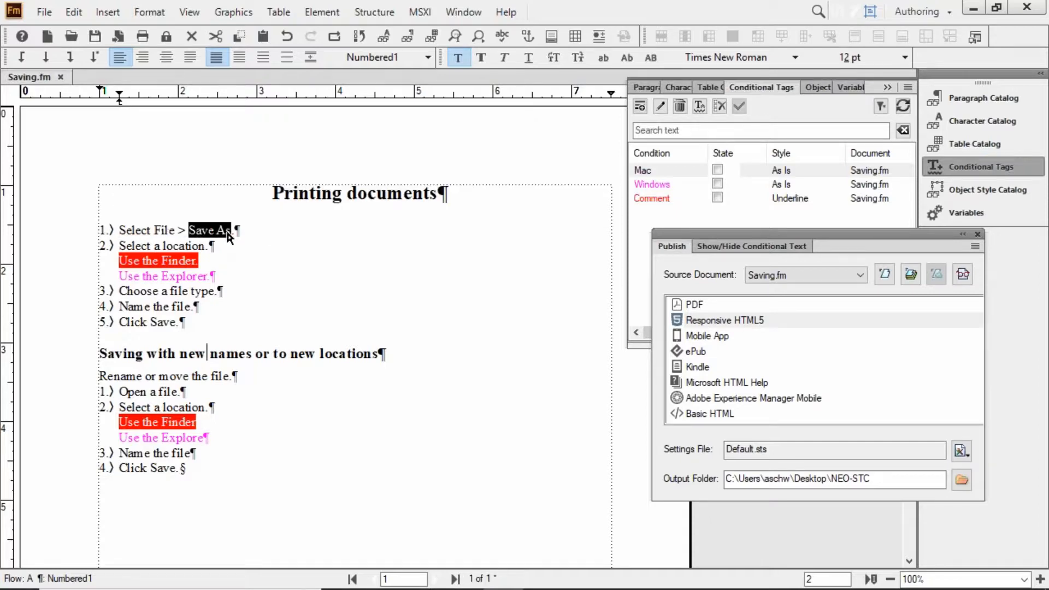
text(Print.)
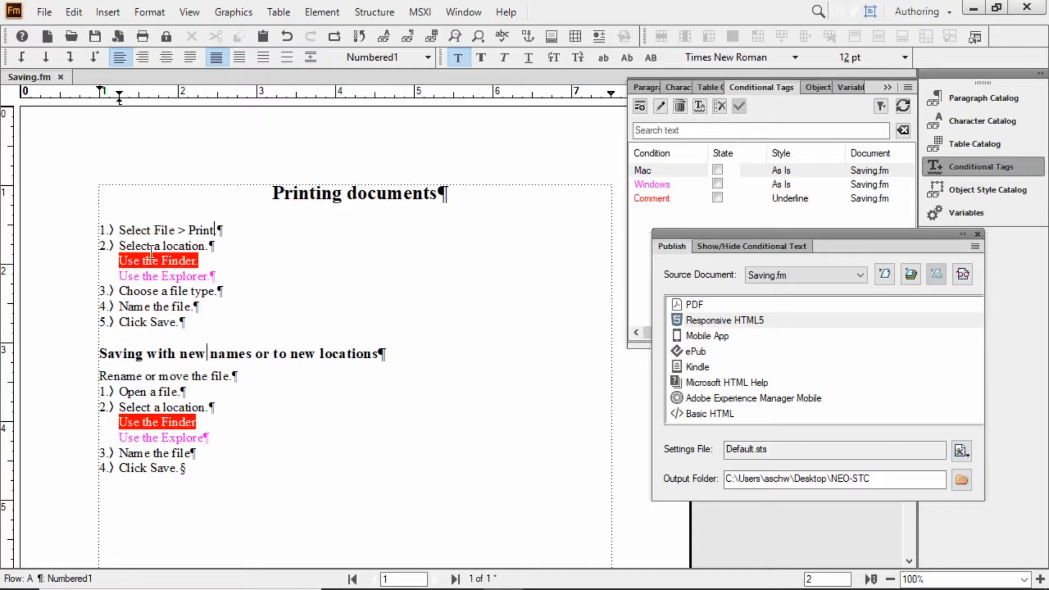
drag(151, 246, 281, 437)
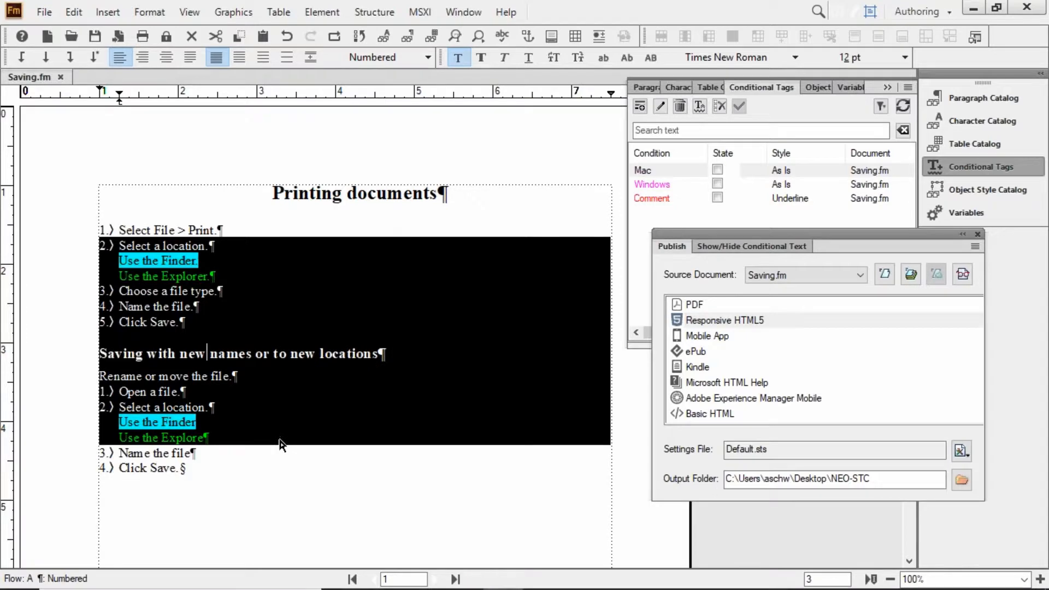
key(Delete)
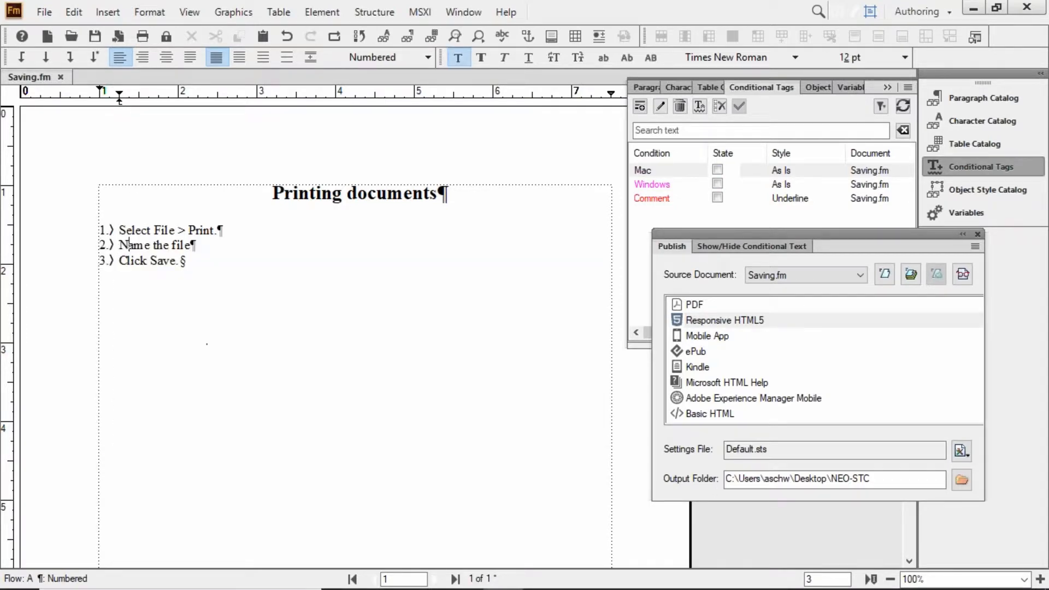
Replace "Name the file" with "Set it up." and change the last step to "Click Print.", checking the Print dialog for the wording
drag(119, 246, 179, 250)
text(Se)
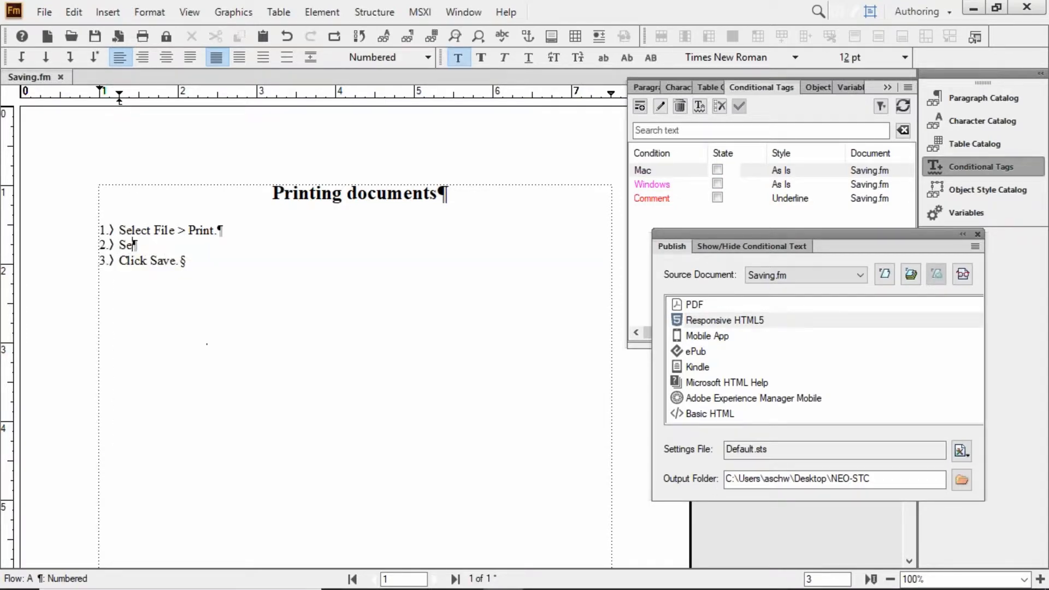
text(t it up.)
double_click(166, 261)
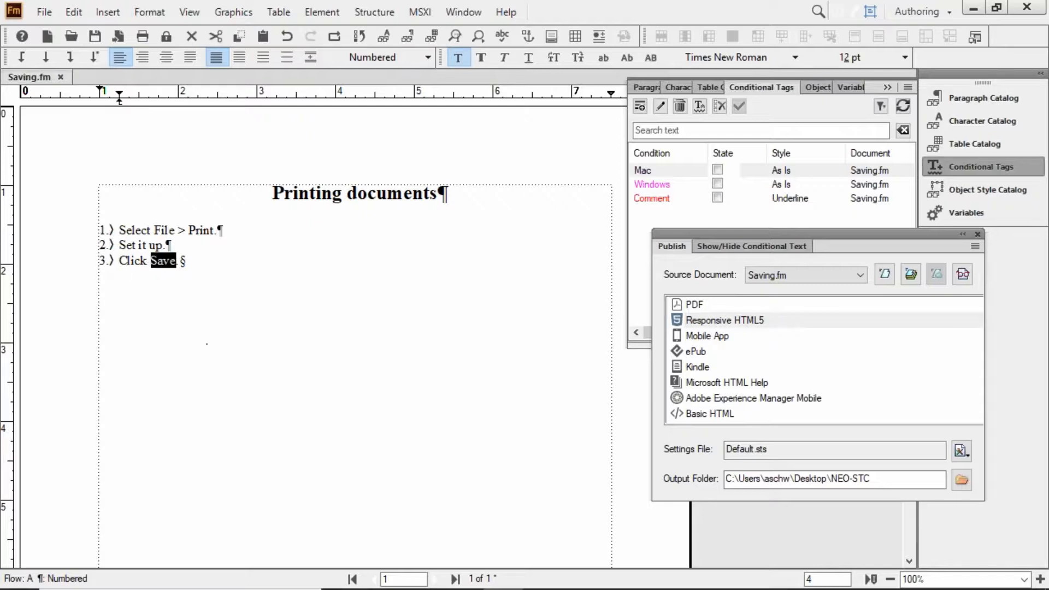
text(Print)
click(44, 12)
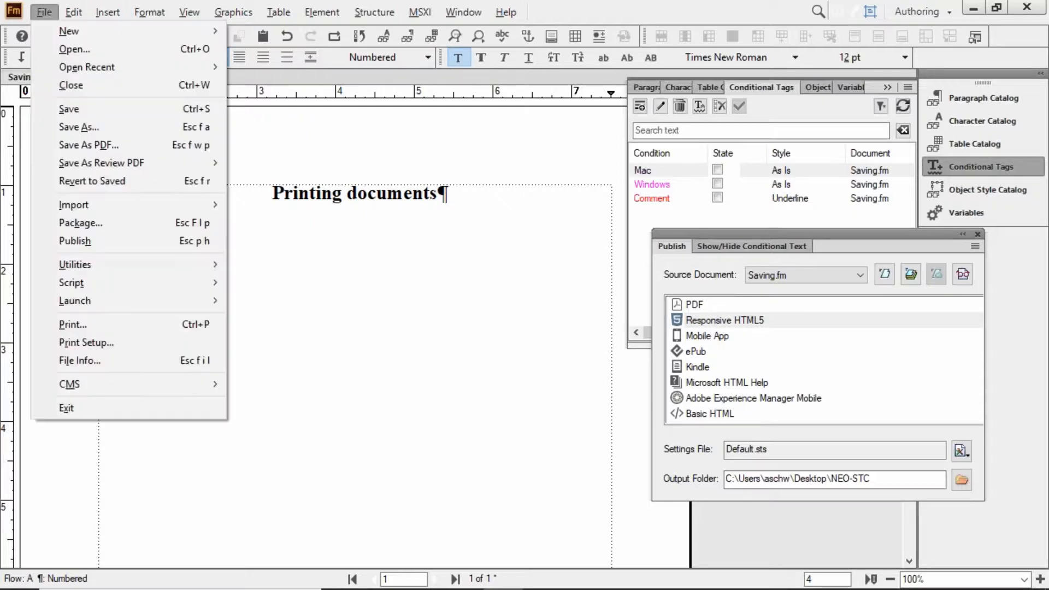
click(70, 358)
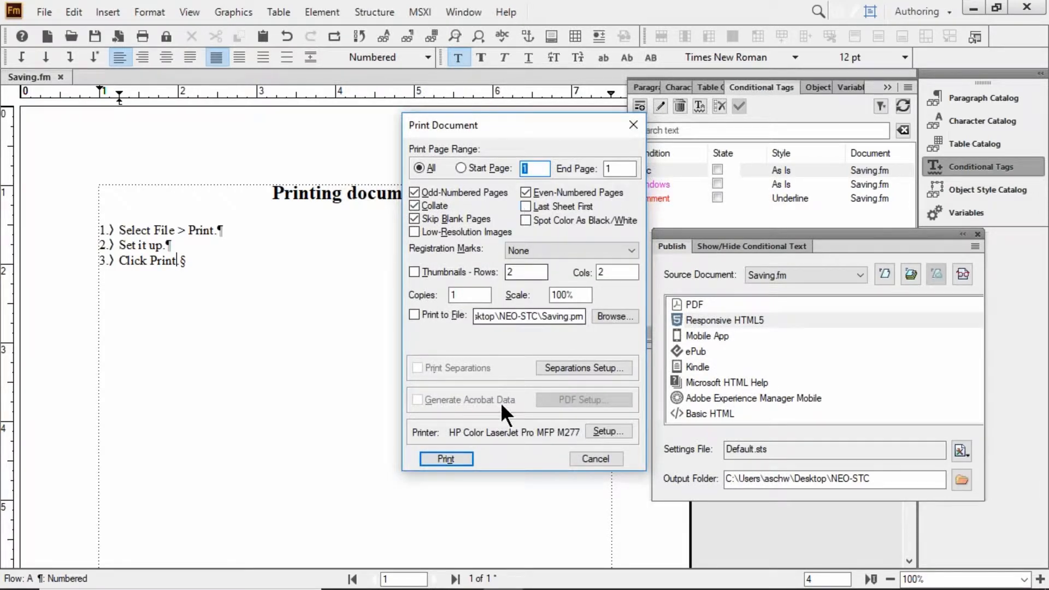
click(601, 459)
text(.)
key(alt+f)
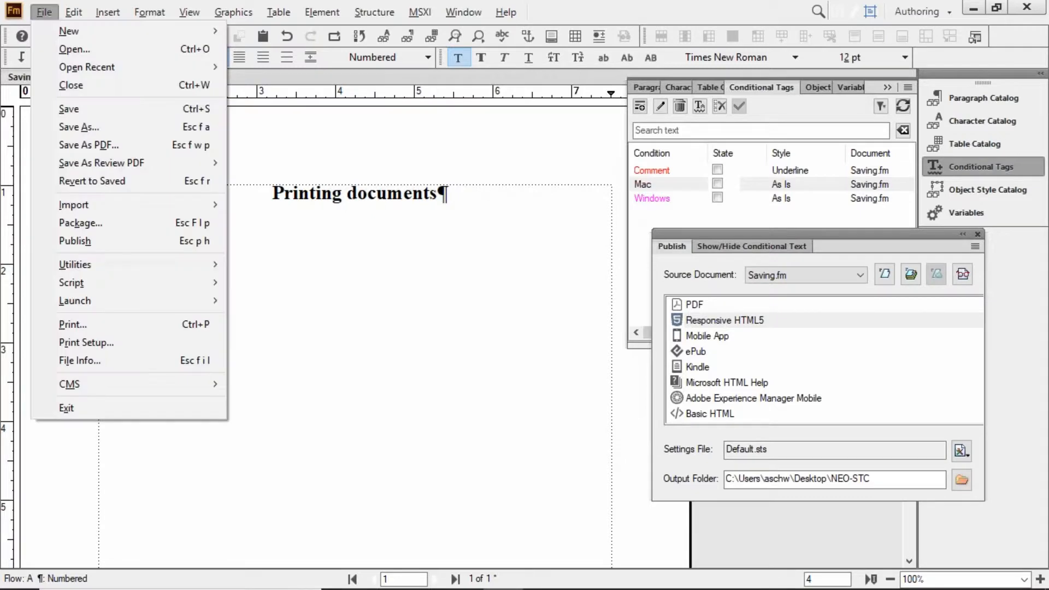
key(p)
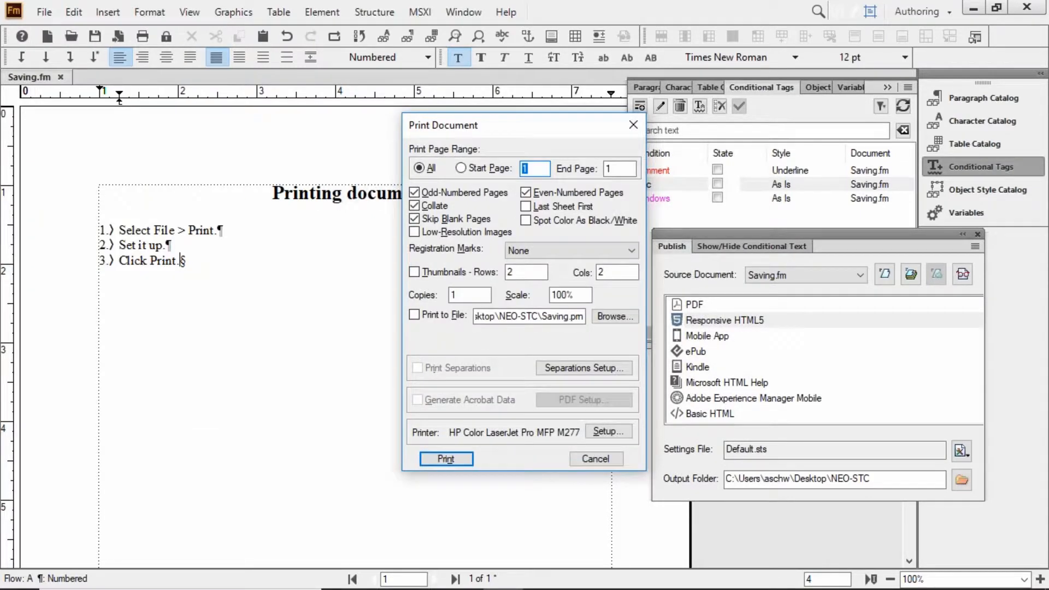
key(Escape)
Save the printing topic as a new document named Print in the NEO-STC folder
key(alt+f)
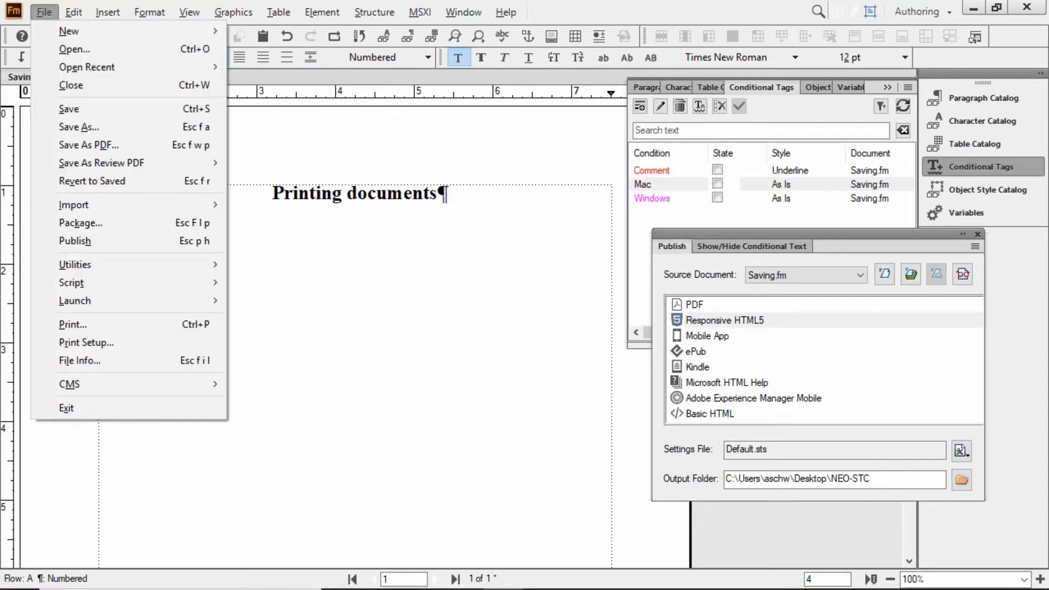
key(Escape)
key(ctrl+shift+s)
text(Print)
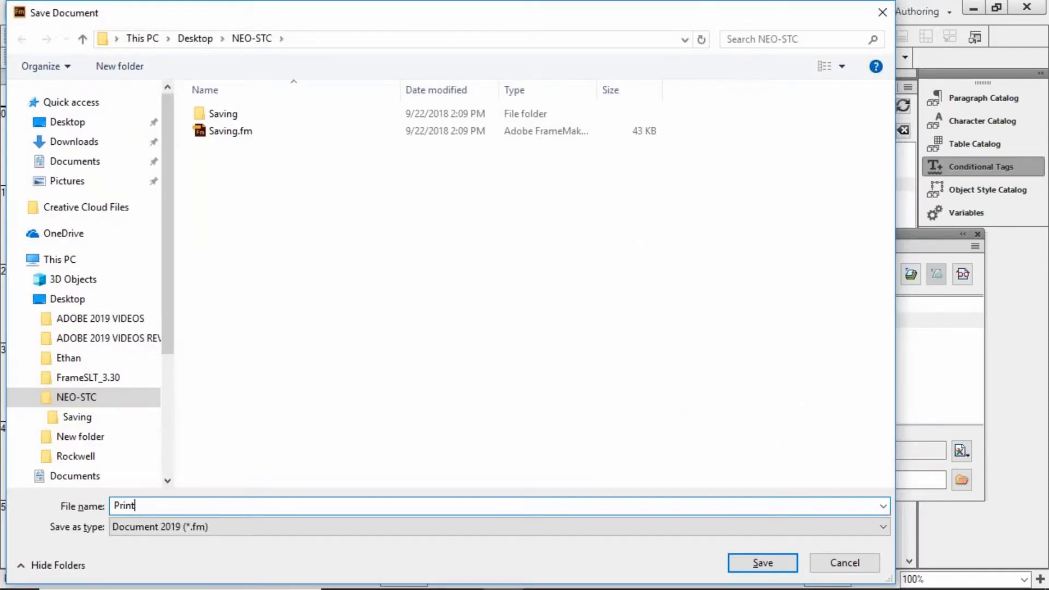
key(Return)
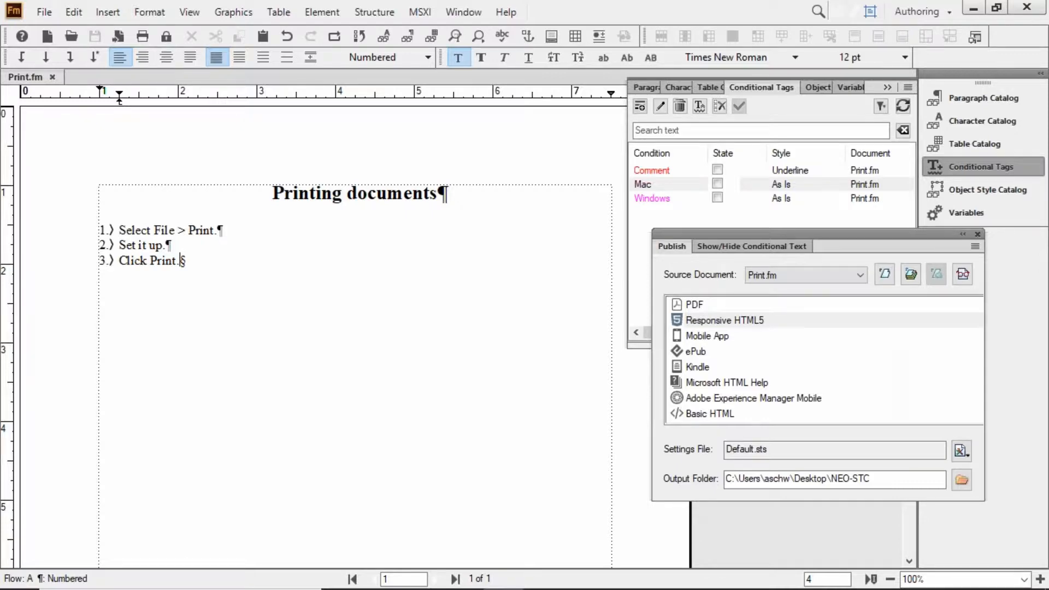
Change the title to "Open documents" and the first numbered step to "Select File > Open."
double_click(316, 195)
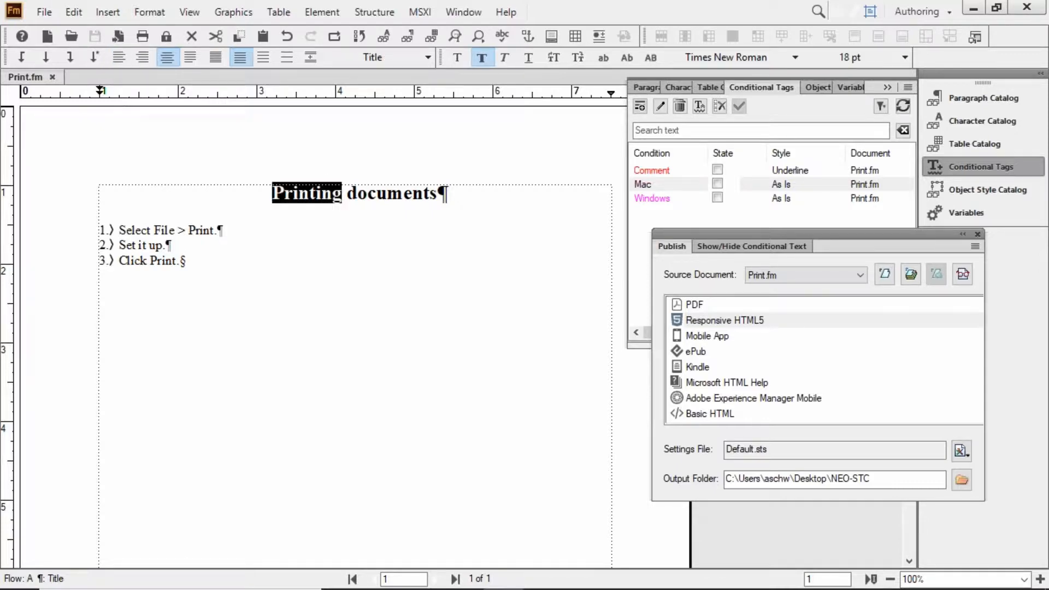
text(pen)
key(BackSpace)
key(BackSpace)
key(BackSpace)
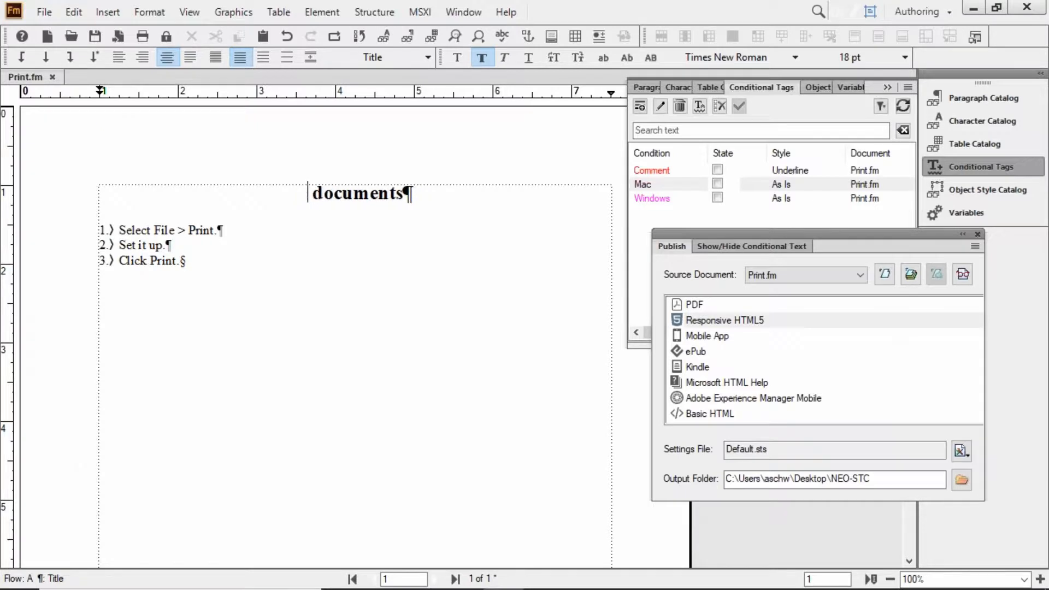
text(Open)
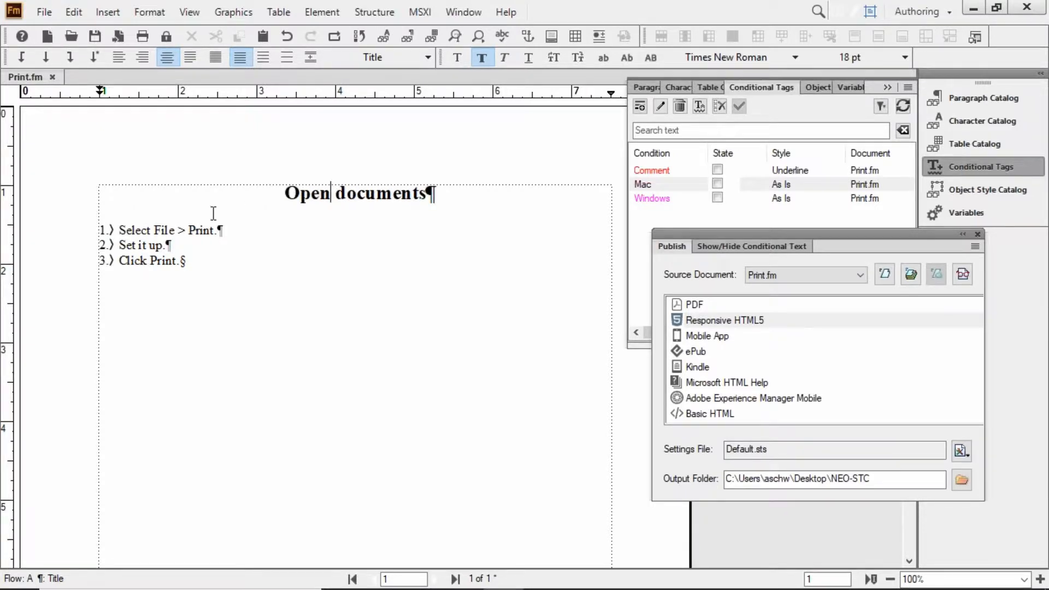
double_click(203, 230)
text(Open)
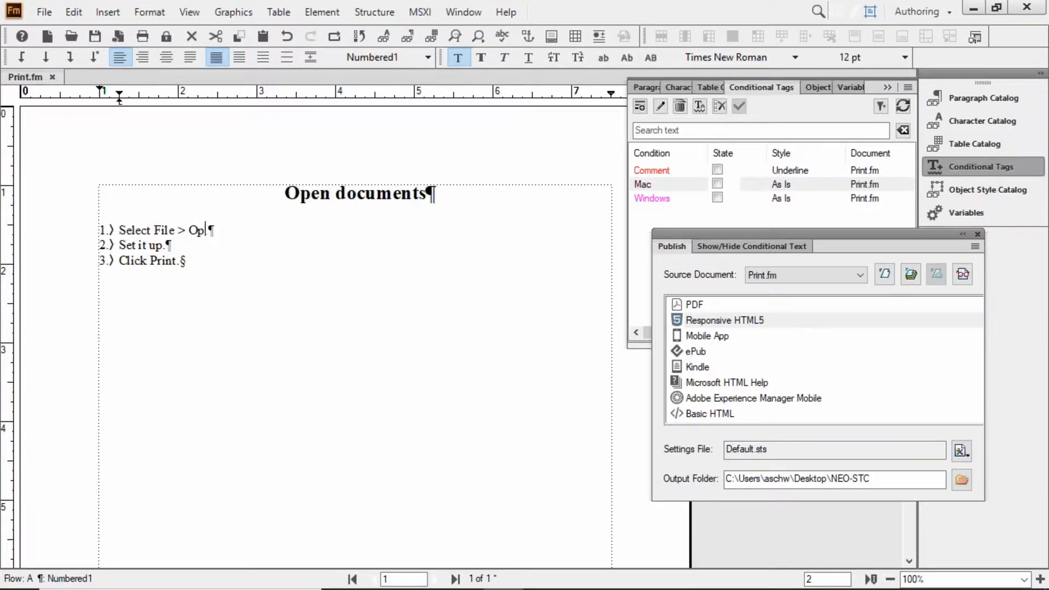
Replace the remaining numbered steps with "Pick a file." and "Click Open.", removing the leftover "Click Print." text and the empty step
triple_click(132, 245)
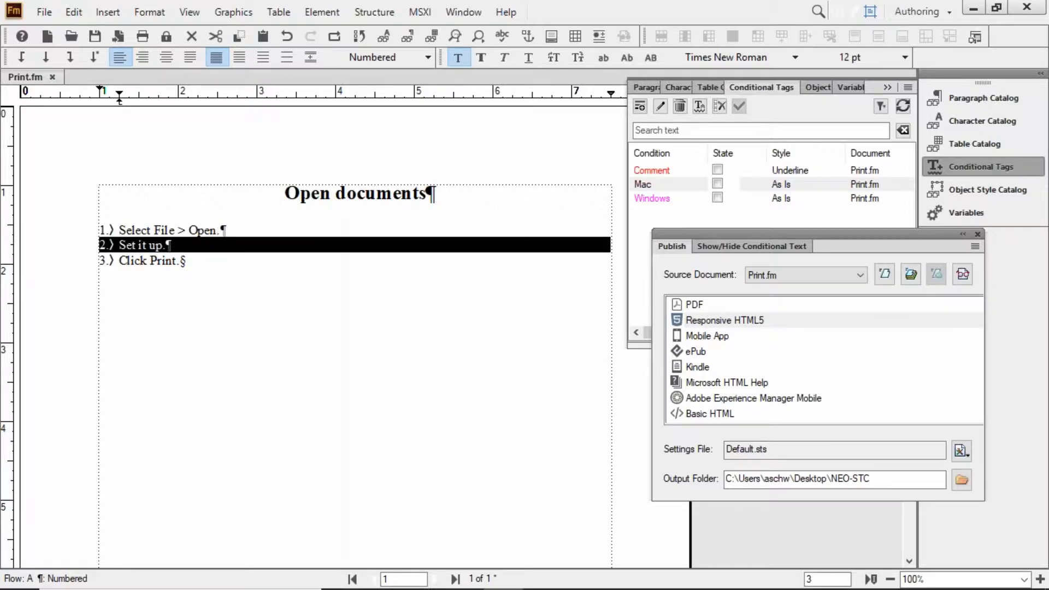
text(Pick a file.)
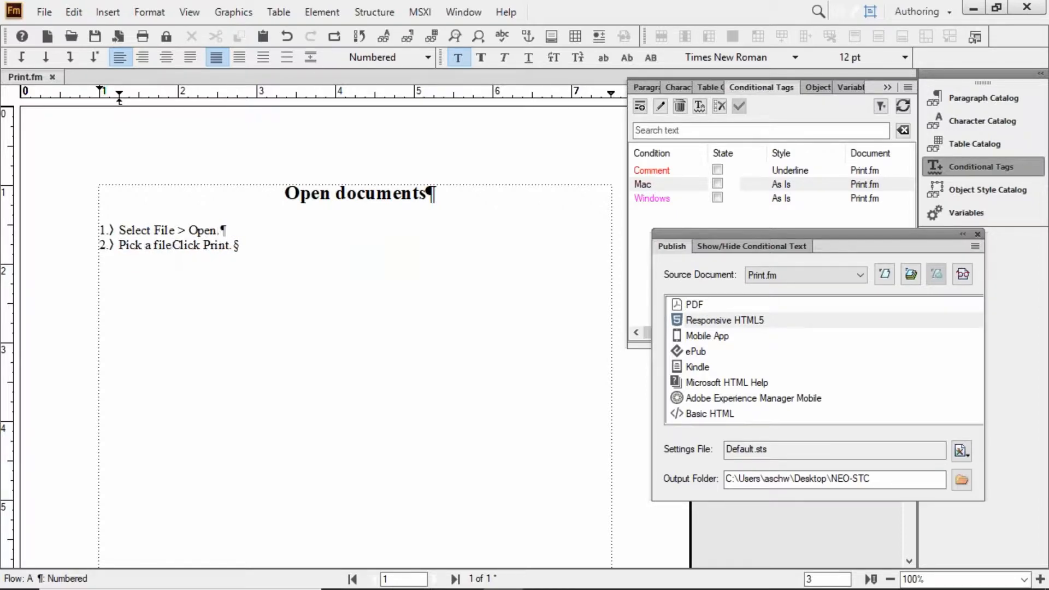
key(Return)
text(Click Open)
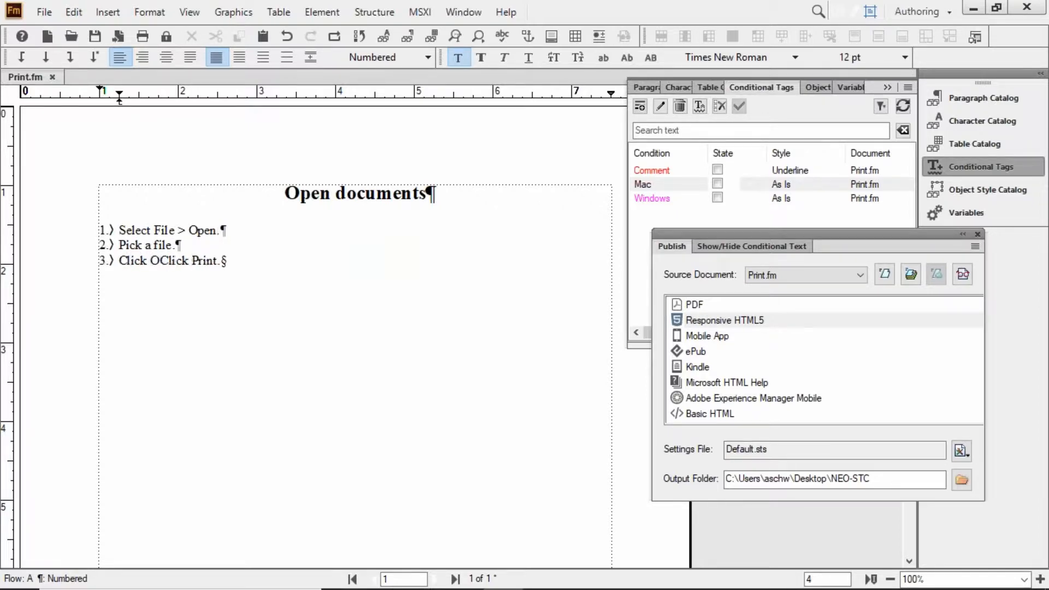
text(.)
key(Return)
key(shift+End)
key(BackSpace)
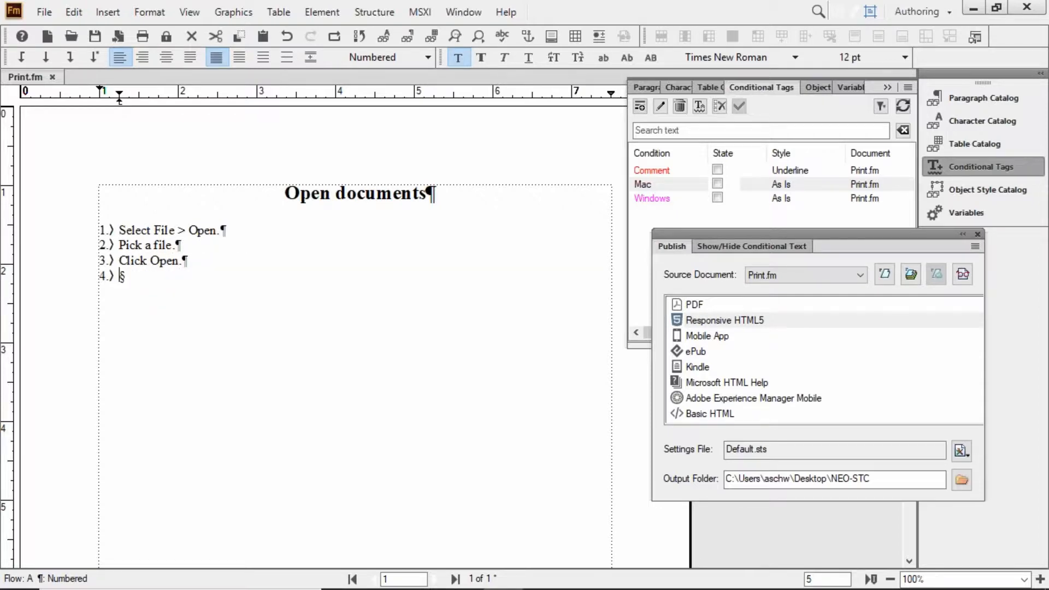
key(BackSpace)
Save the opening topic as a new document named Open in the NEO-STC folder and close it
key(alt+f)
text(a)
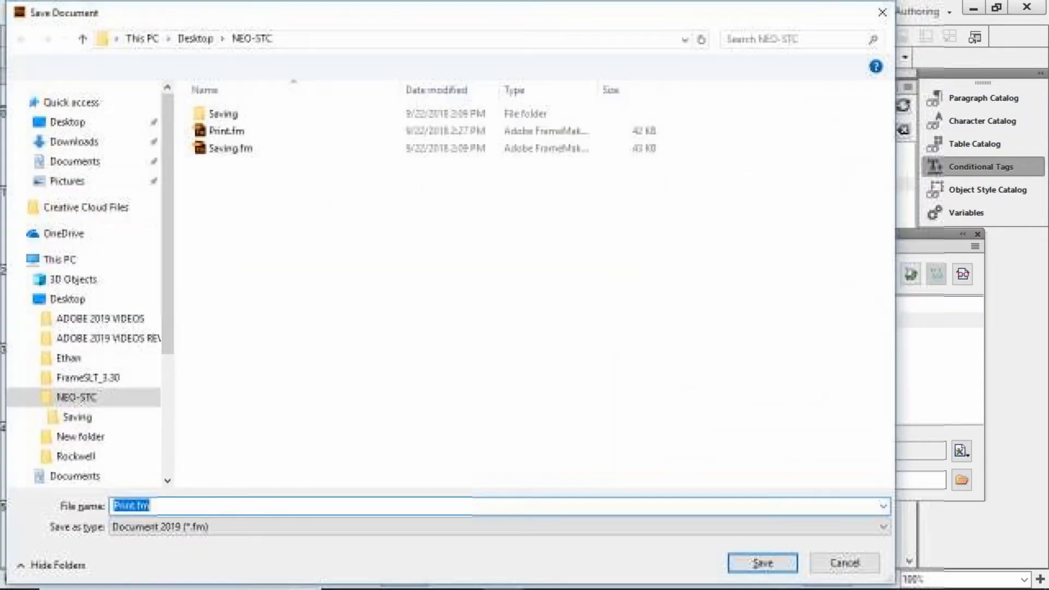
text(L)
key(BackSpace)
text(Open)
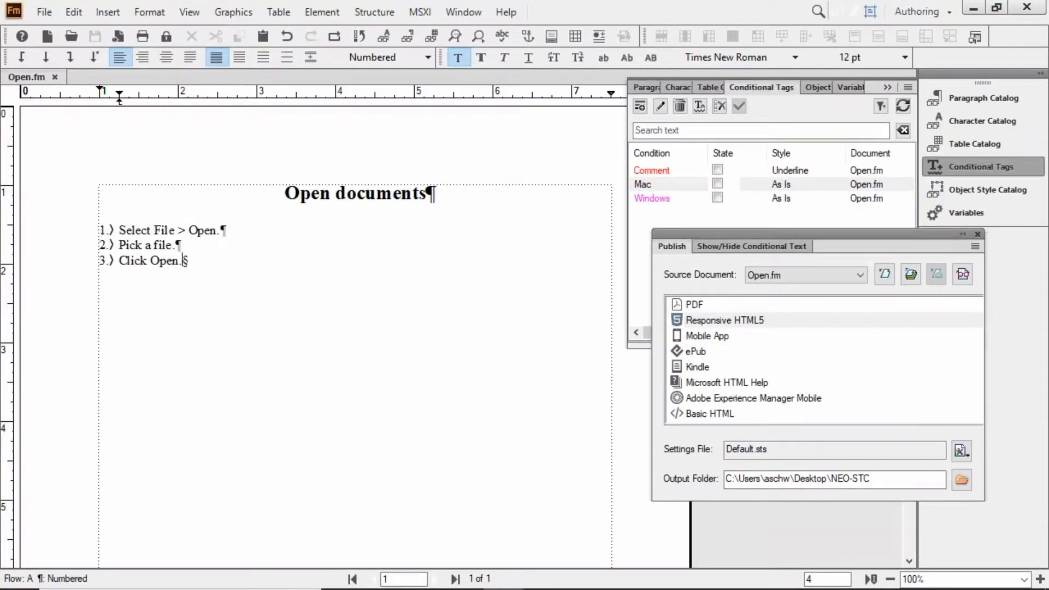
click(153, 246)
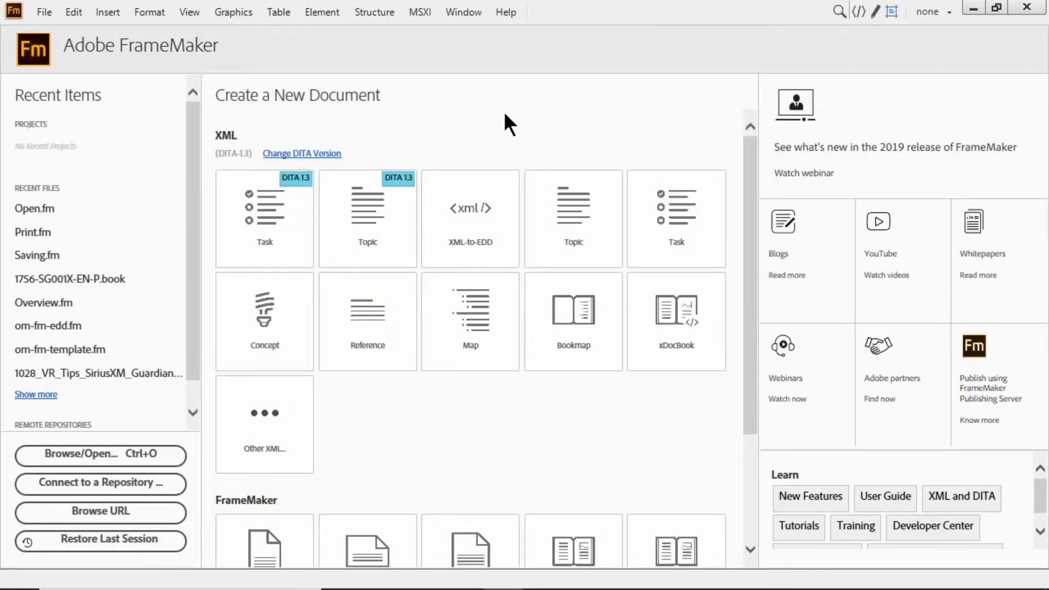
Create a new, empty FrameMaker book
click(45, 11)
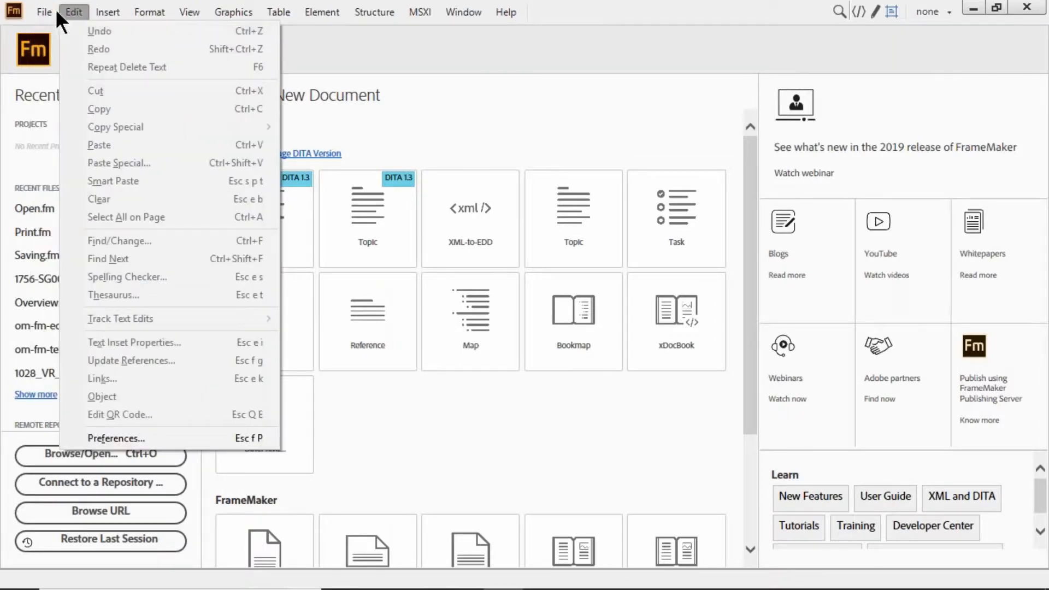
mouse_move(45, 29)
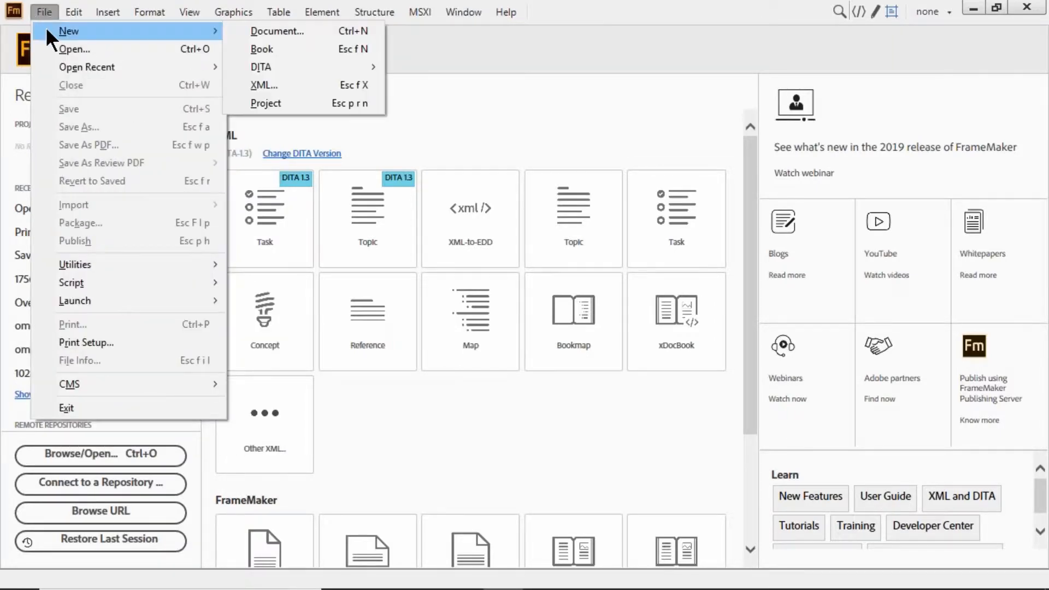
click(261, 48)
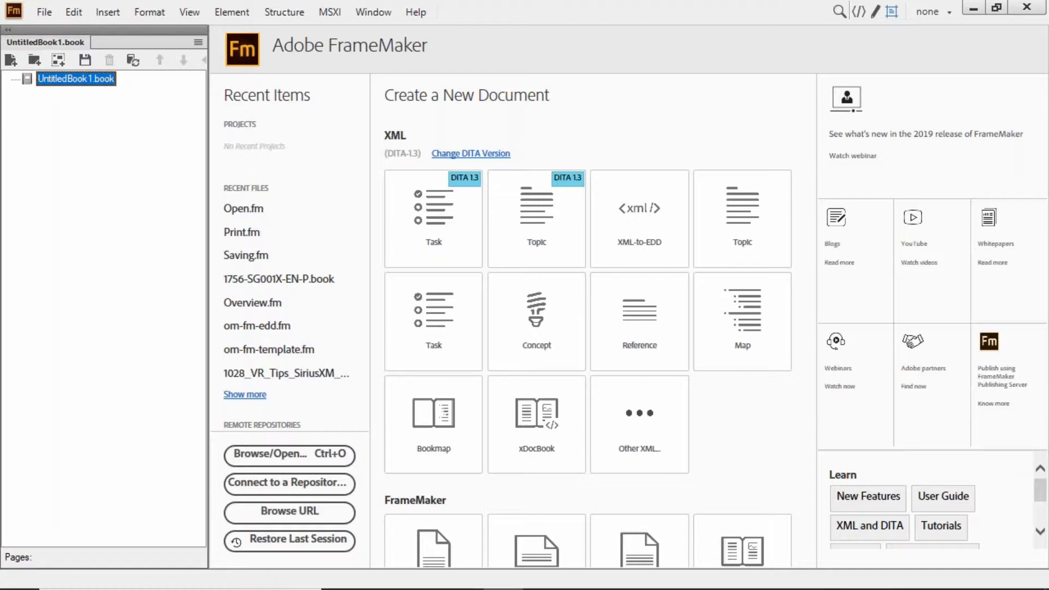
Start adding files to the new book
key(alt+i)
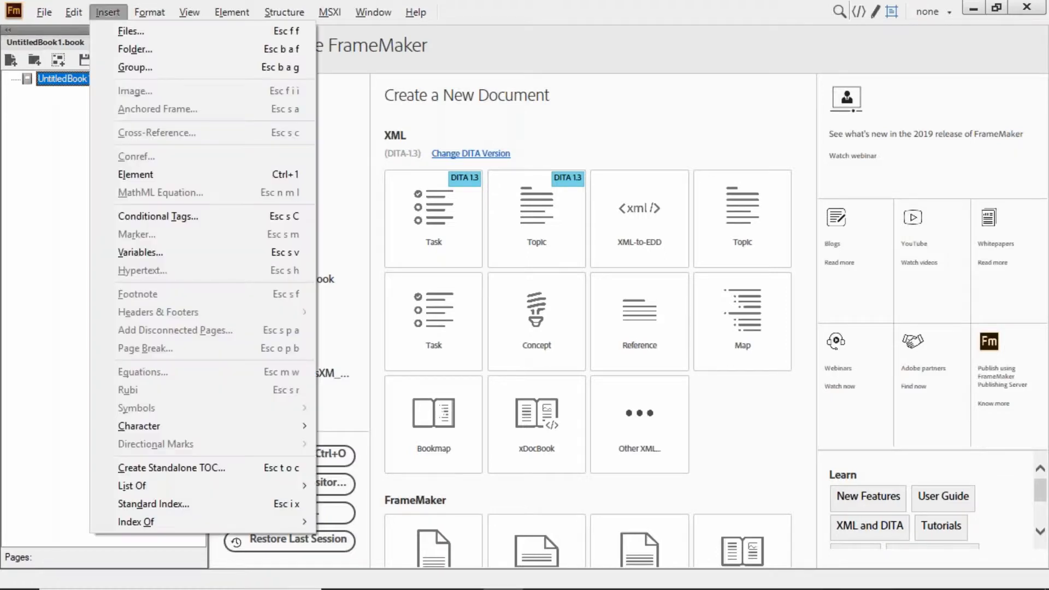
click(254, 31)
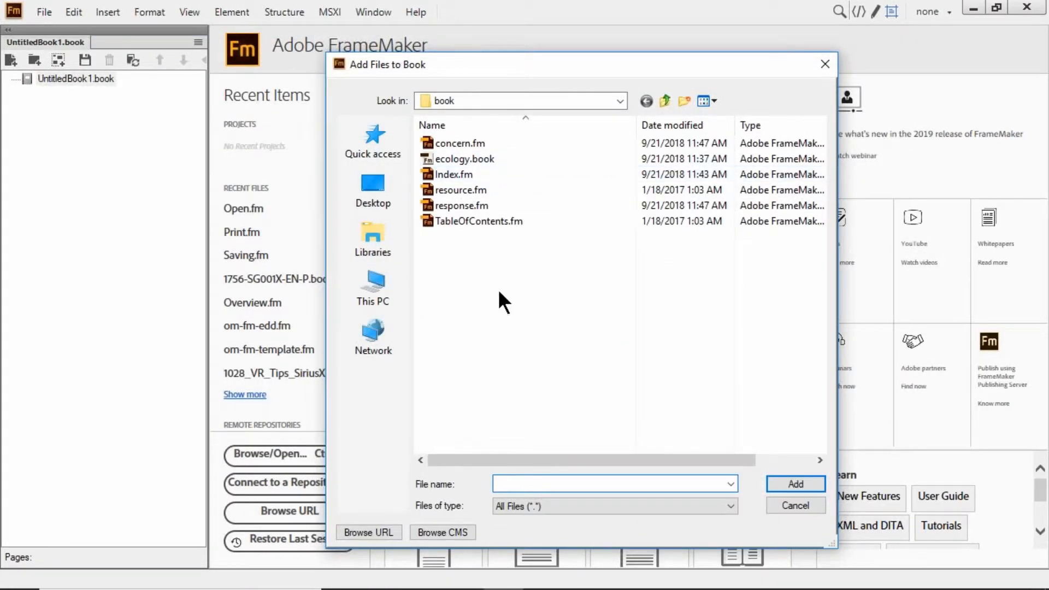
Cancel adding files and save the new book as WorkWithFiles in the NEO-STC folder on the Desktop
key(Escape)
key(ctrl+s)
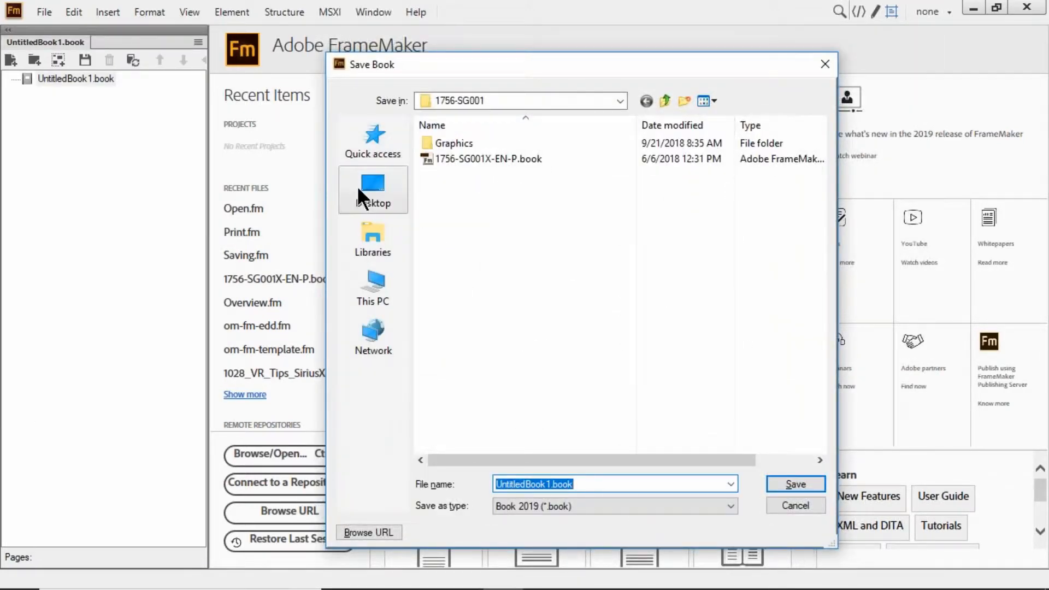
click(367, 186)
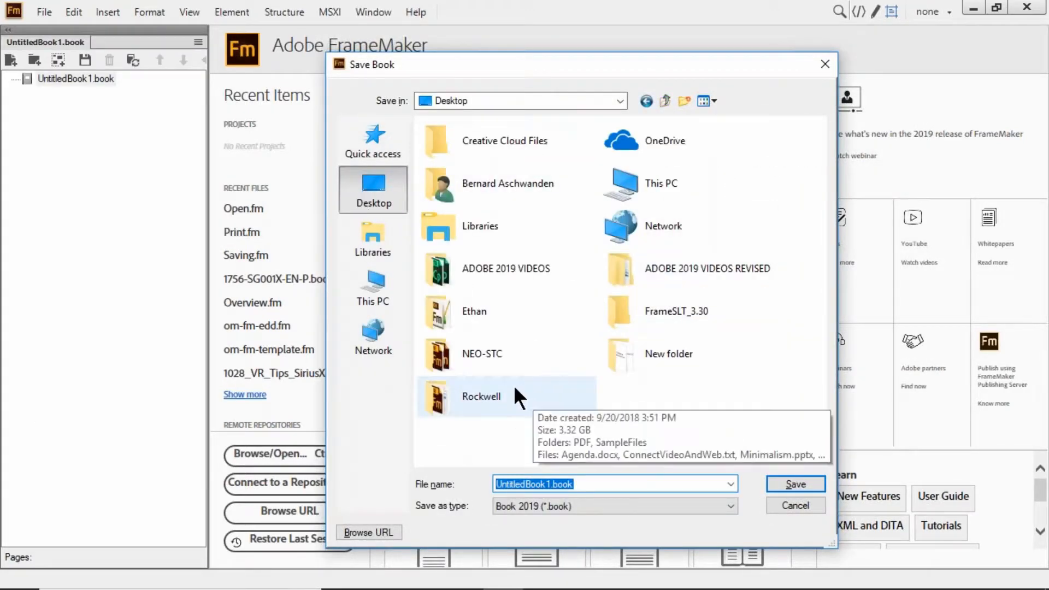
double_click(490, 363)
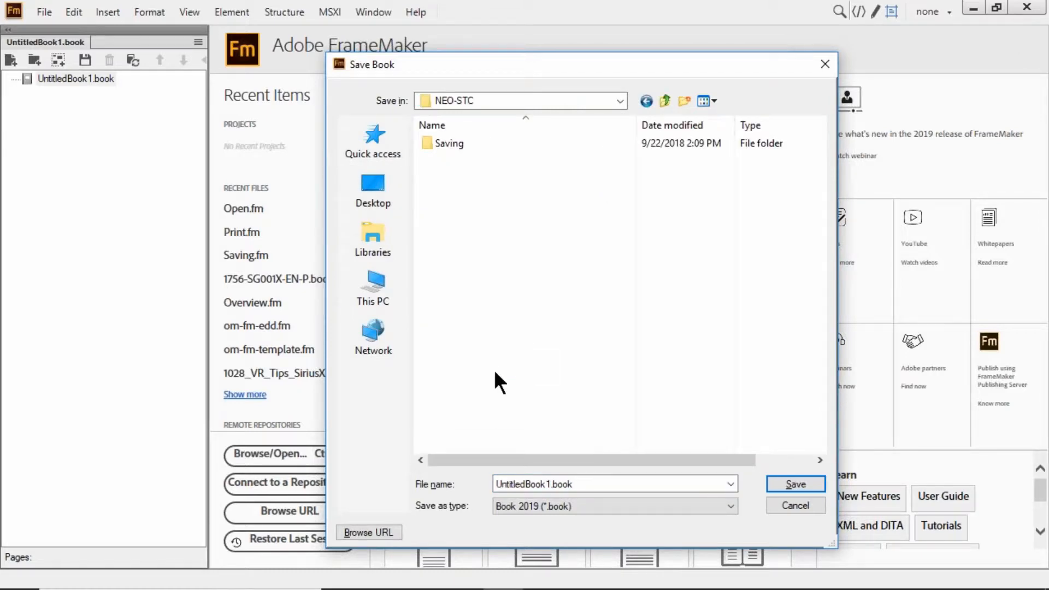
click(593, 483)
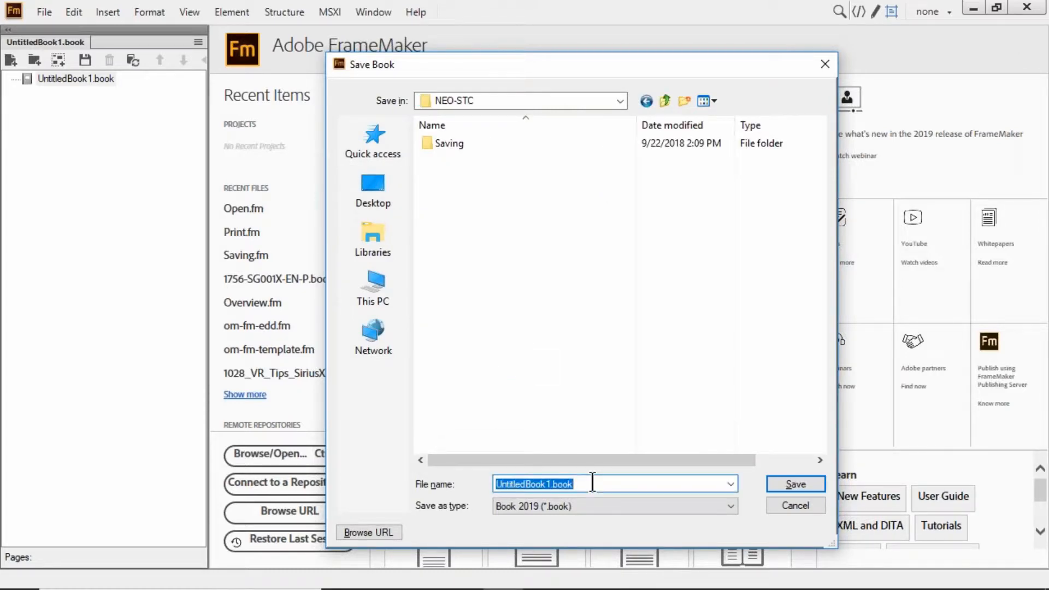
text(Work Wi)
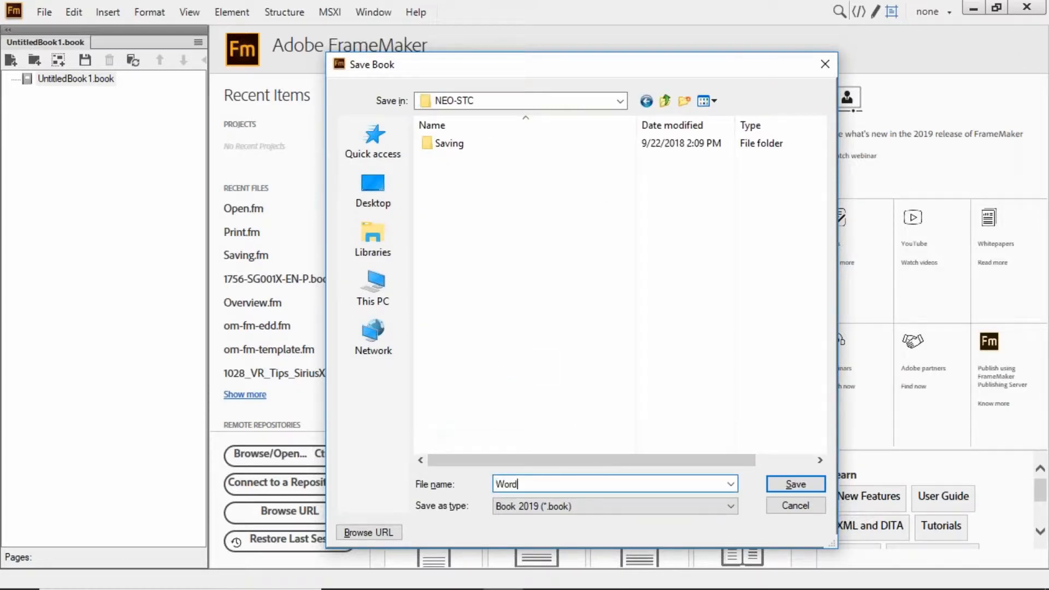
text(thFiles)
key(Return)
Add the files Open.fm, Print.fm and Saving.fm from the NEO-STC folder to the book
click(104, 12)
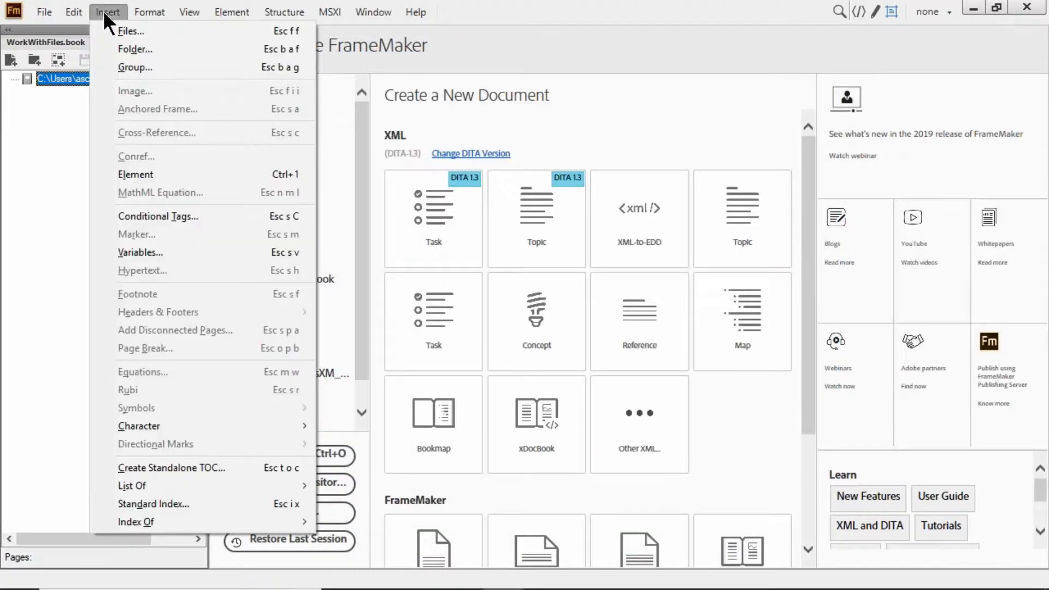
click(107, 28)
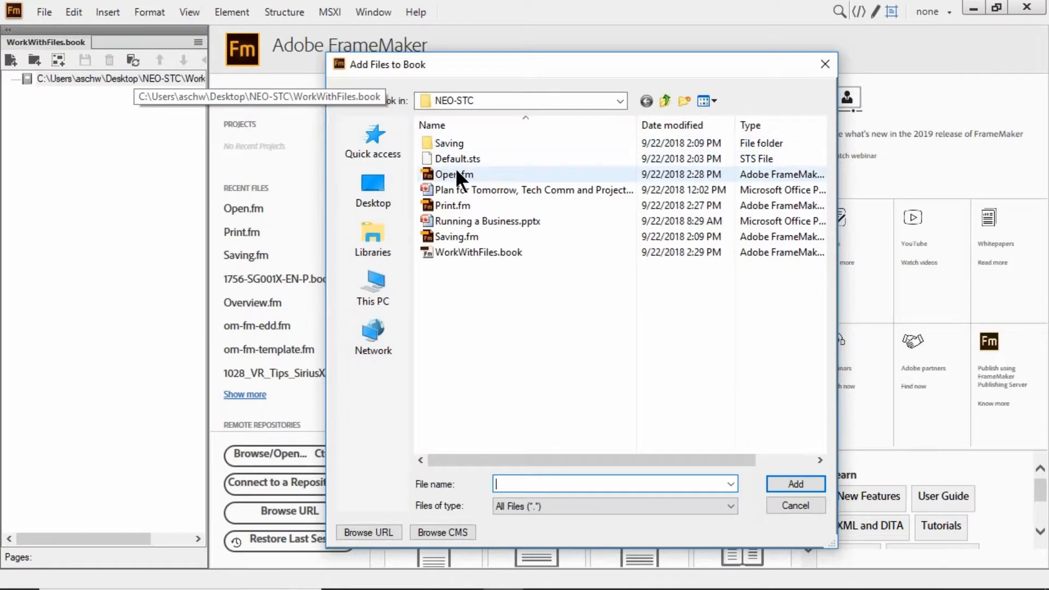
click(455, 172)
ctrl+click(461, 205)
ctrl+click(454, 236)
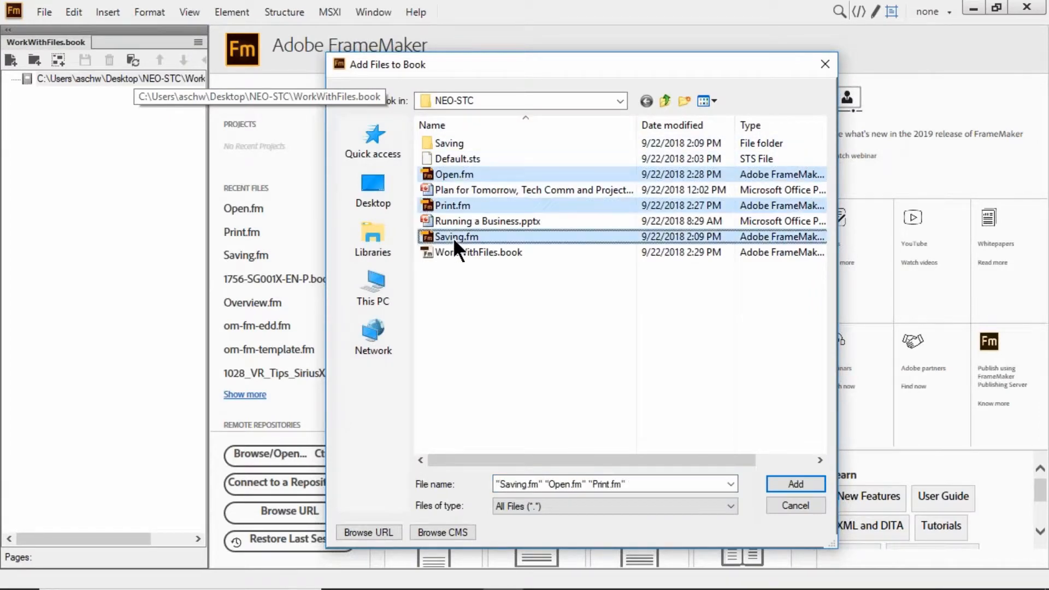
click(795, 484)
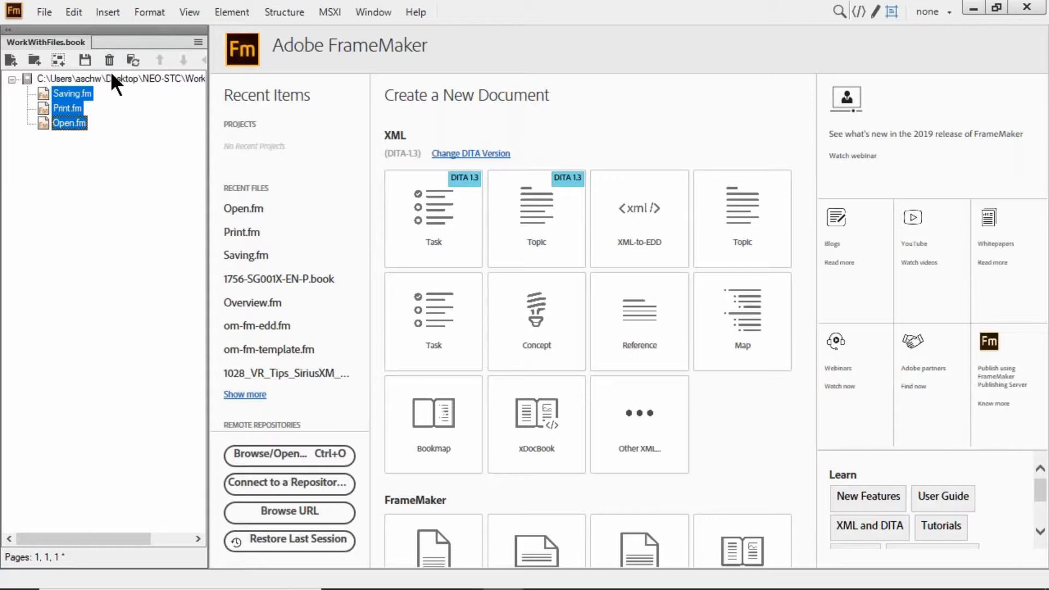
Open Saving.fm, Print.fm and Open.fm from the book, and clear away the Conditional Tags and Publish pods
double_click(61, 94)
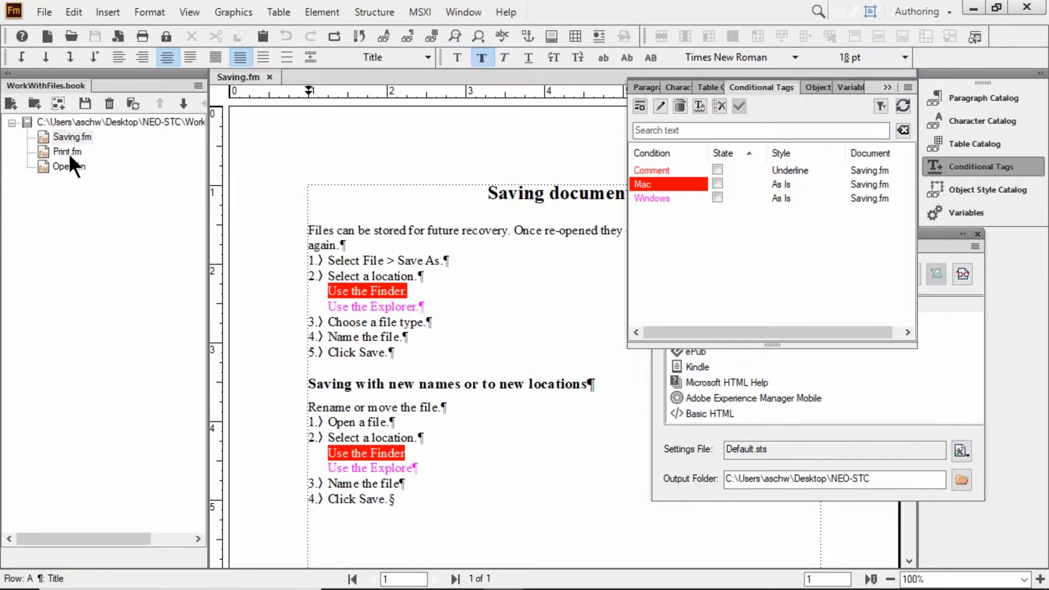
double_click(68, 152)
click(67, 166)
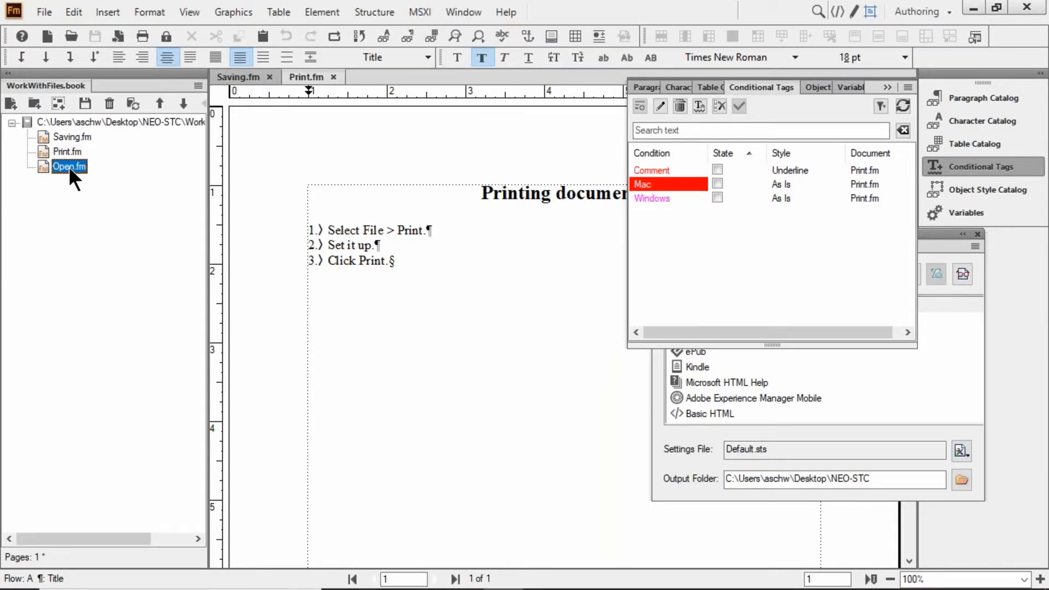
double_click(69, 168)
click(886, 87)
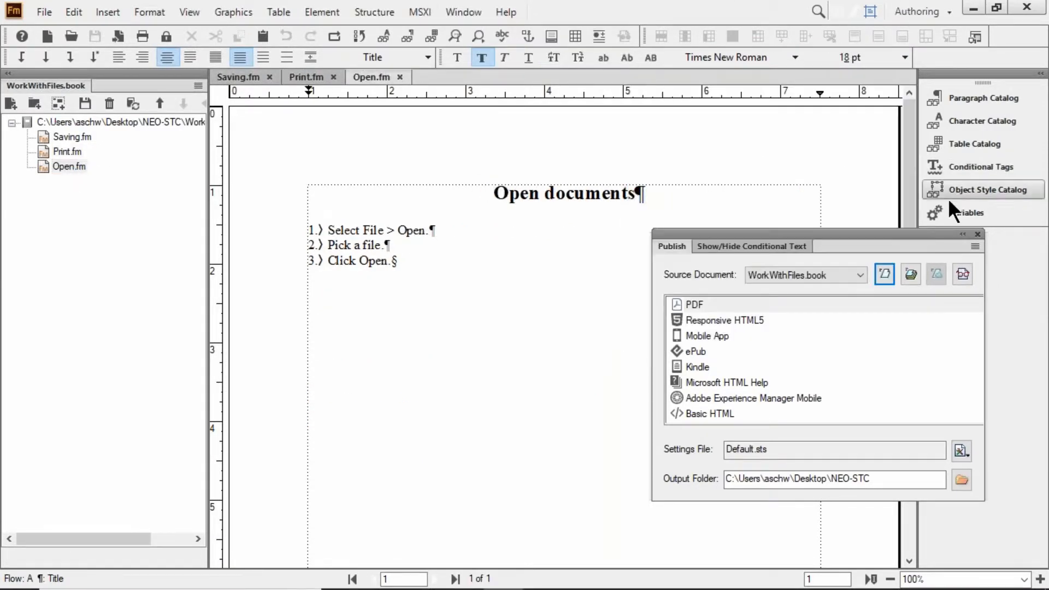
click(978, 234)
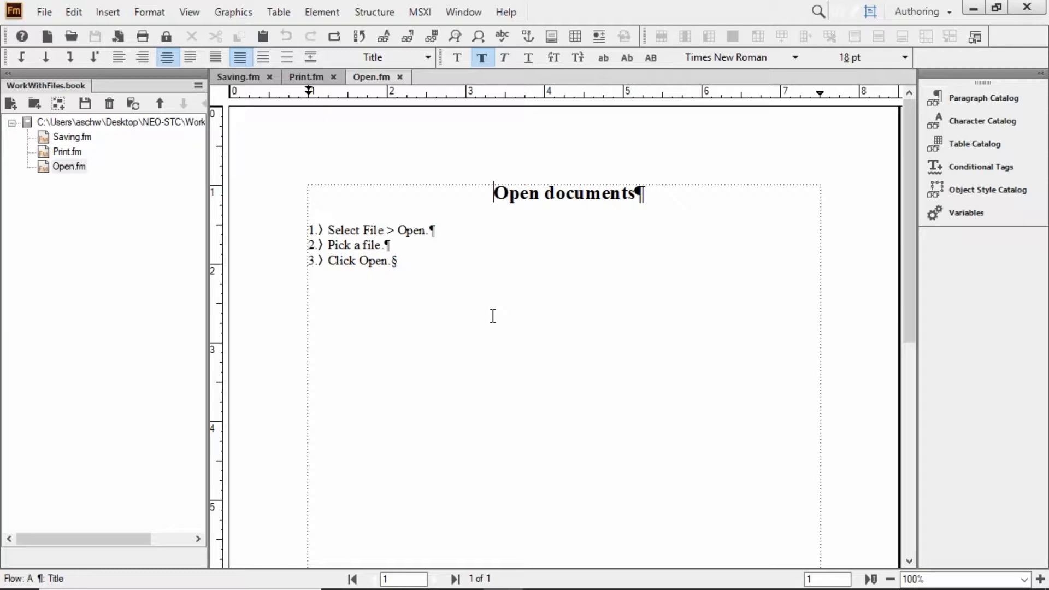
Float Open.fm, Print.fm and Saving.fm as separate windows and arrange them so all three titles can be seen
click(447, 9)
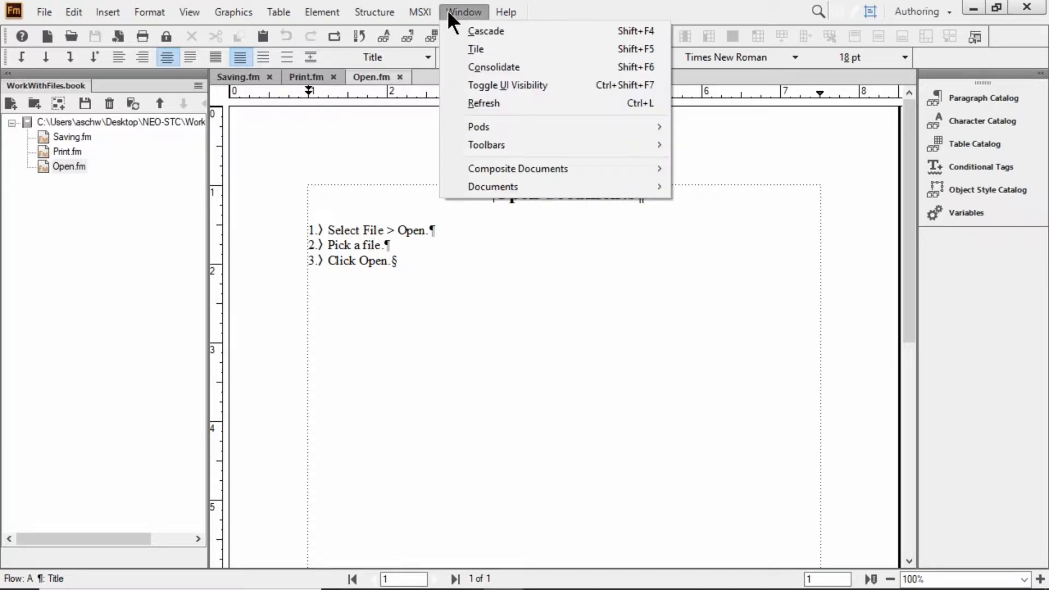
click(476, 35)
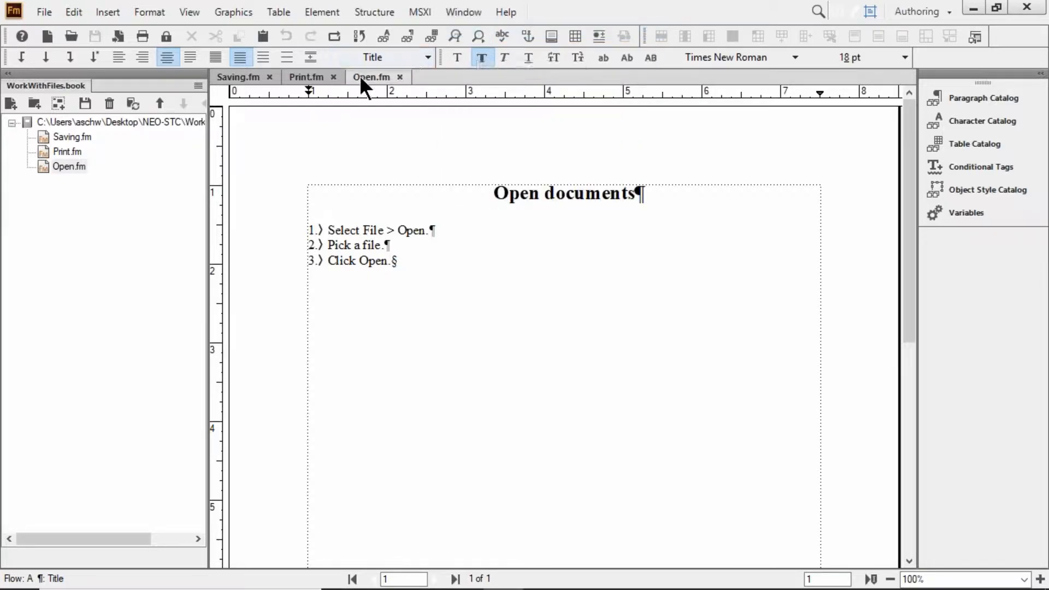
drag(361, 76, 640, 211)
drag(306, 77, 420, 295)
drag(677, 208, 740, 130)
drag(579, 297, 363, 373)
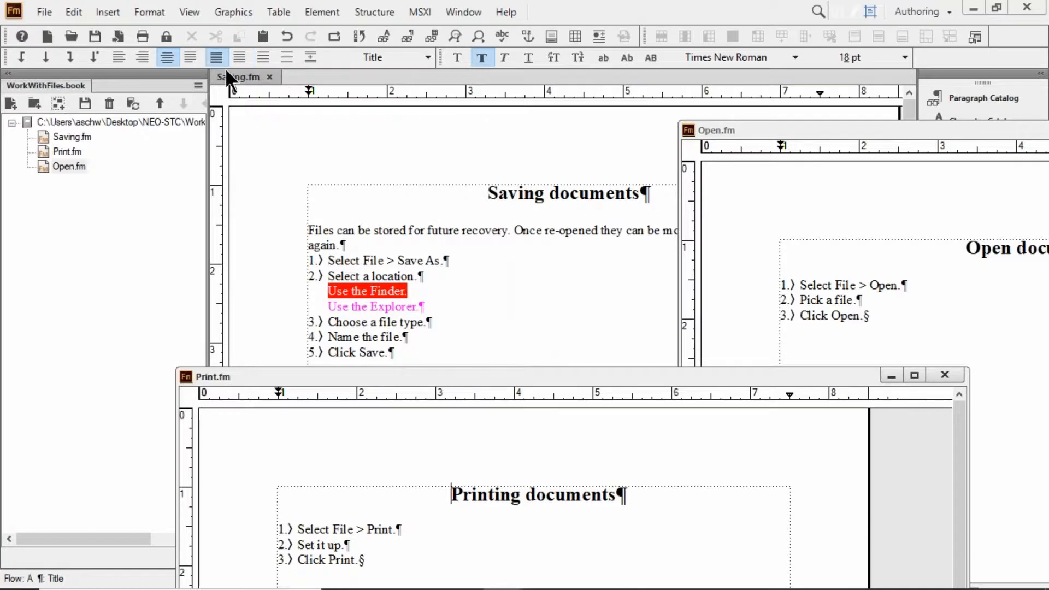
drag(229, 78, 264, 114)
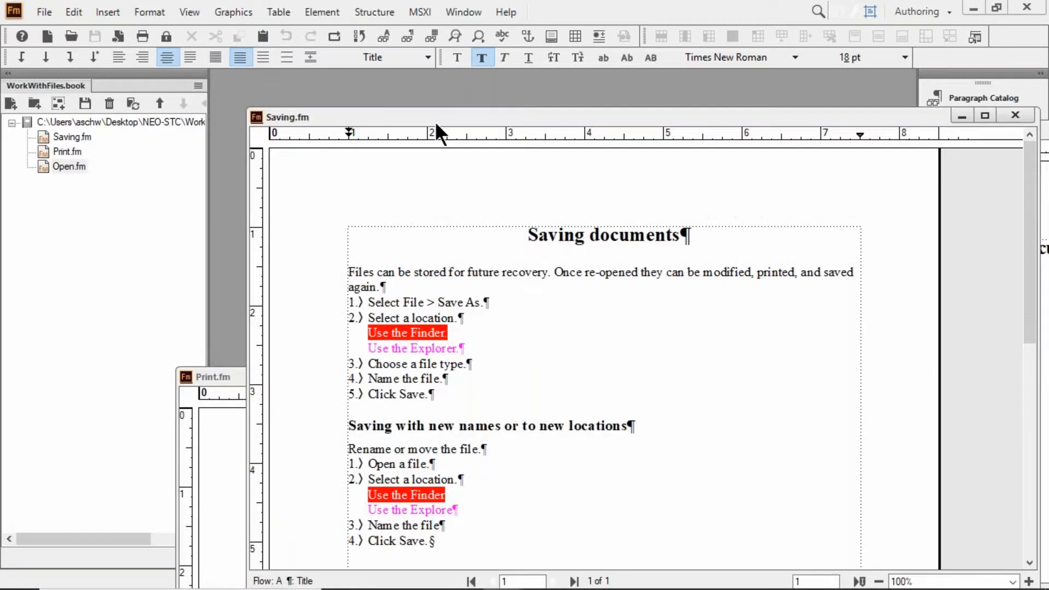
click(233, 377)
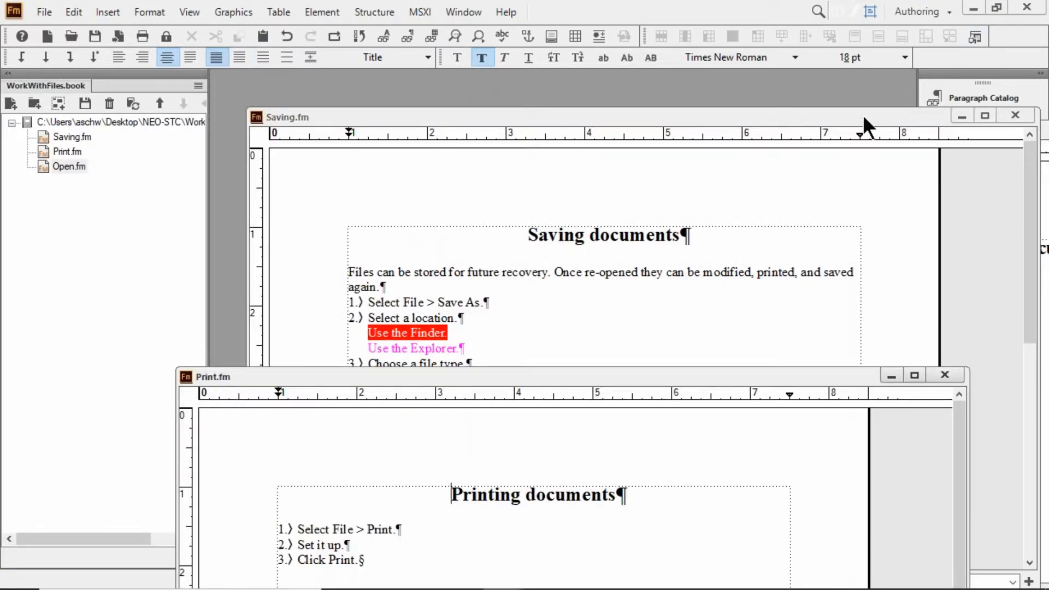
drag(862, 114, 924, 202)
click(852, 130)
click(244, 377)
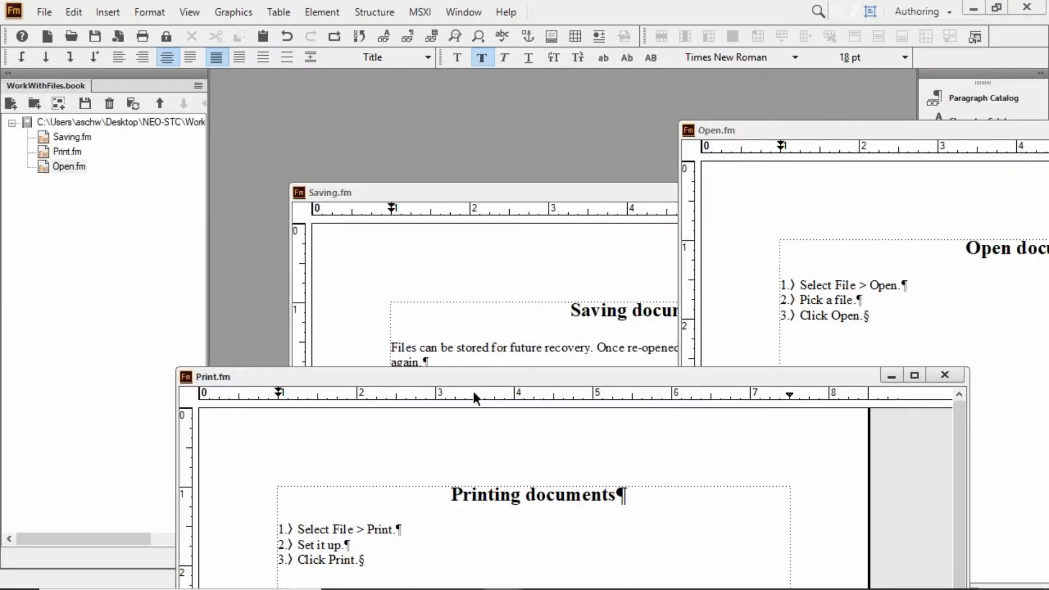
Examine the title paragraphs of Print.fm, Open.fm and Saving.fm by switching between the documents
double_click(499, 500)
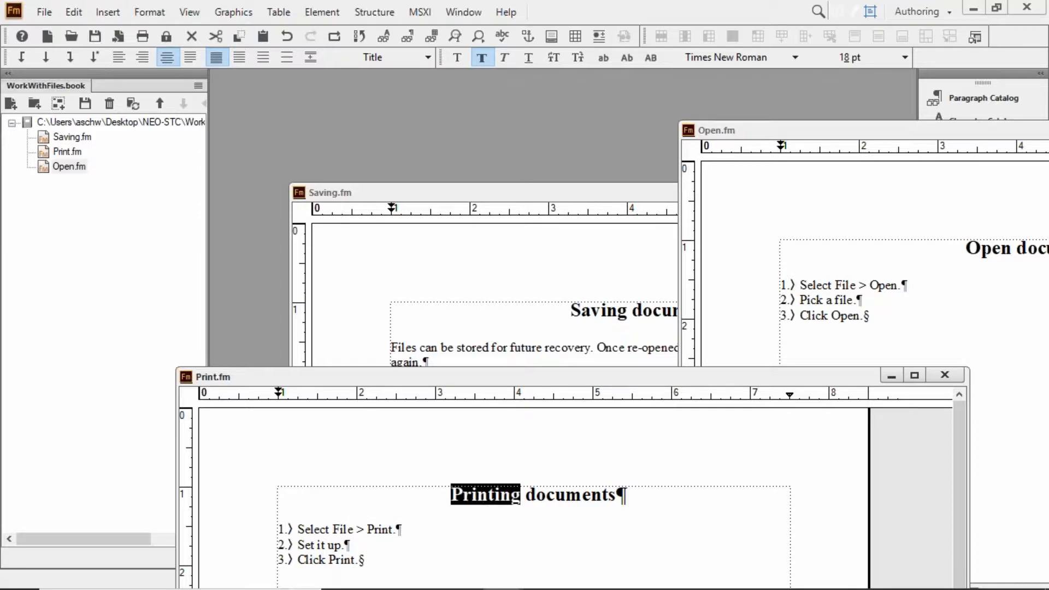
click(981, 247)
click(627, 311)
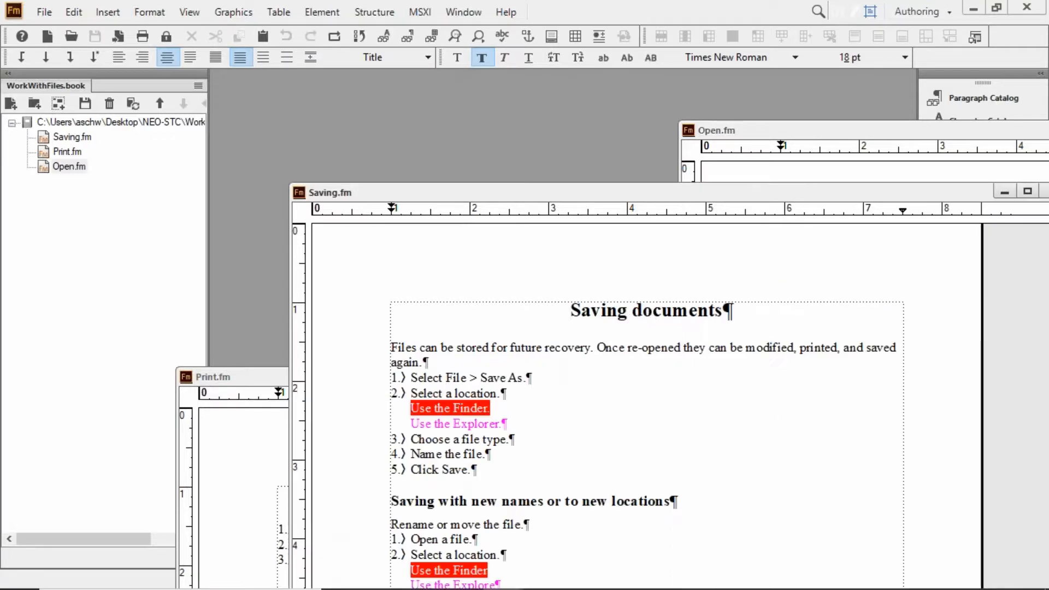
click(255, 468)
double_click(487, 495)
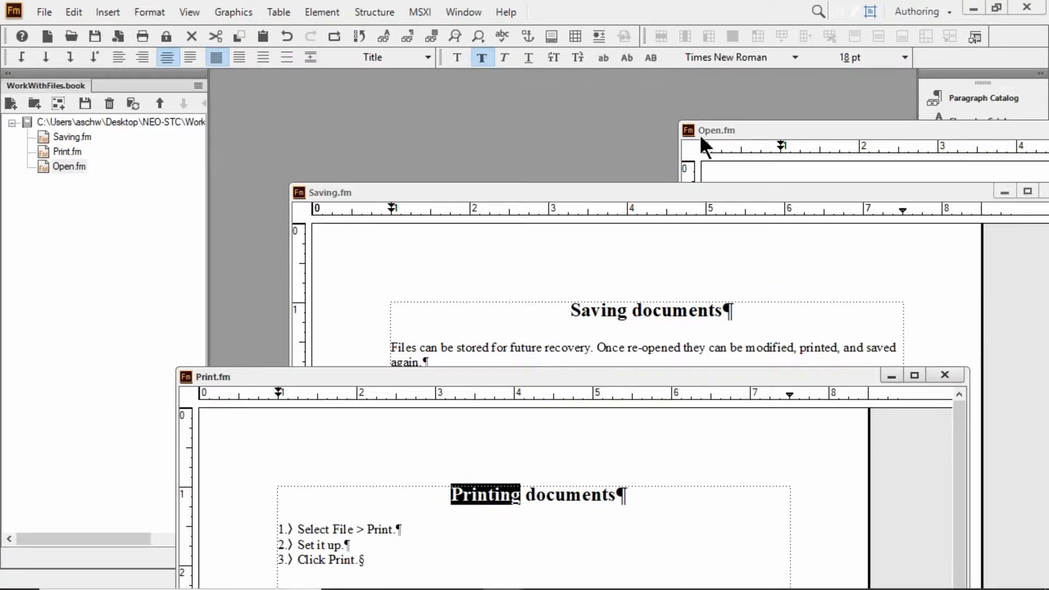
click(759, 132)
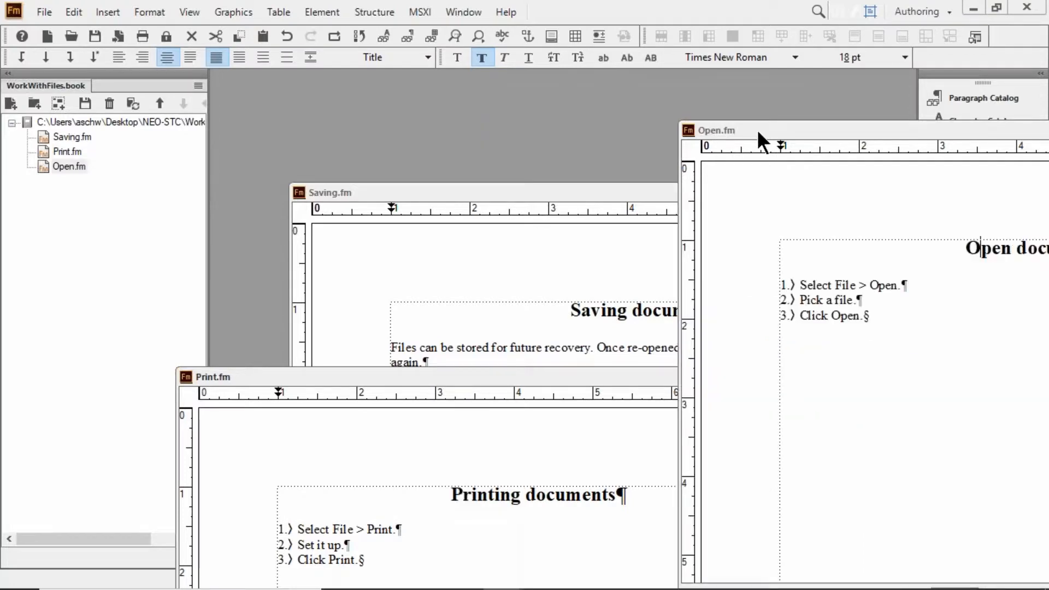
Change the font color of the Title paragraph style in Print.fm to Blue and update the style
click(568, 497)
key(ctrl+m)
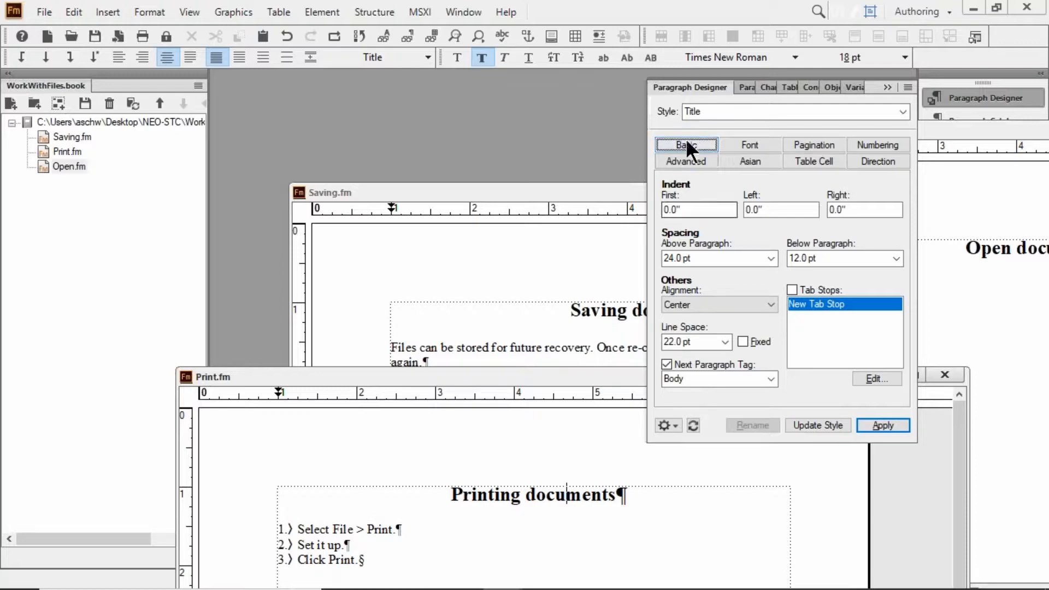
click(741, 143)
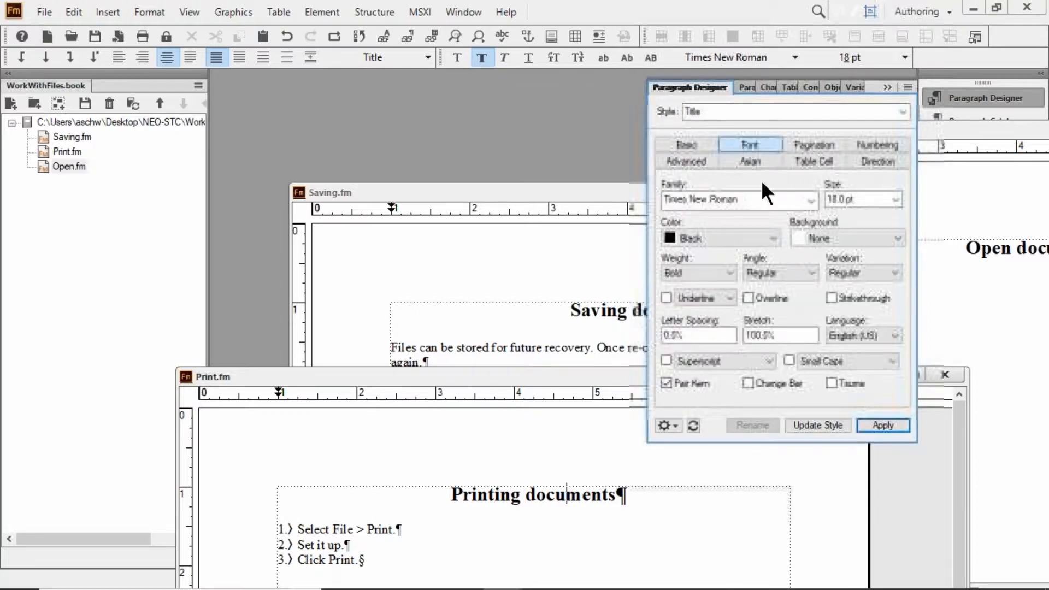
click(720, 233)
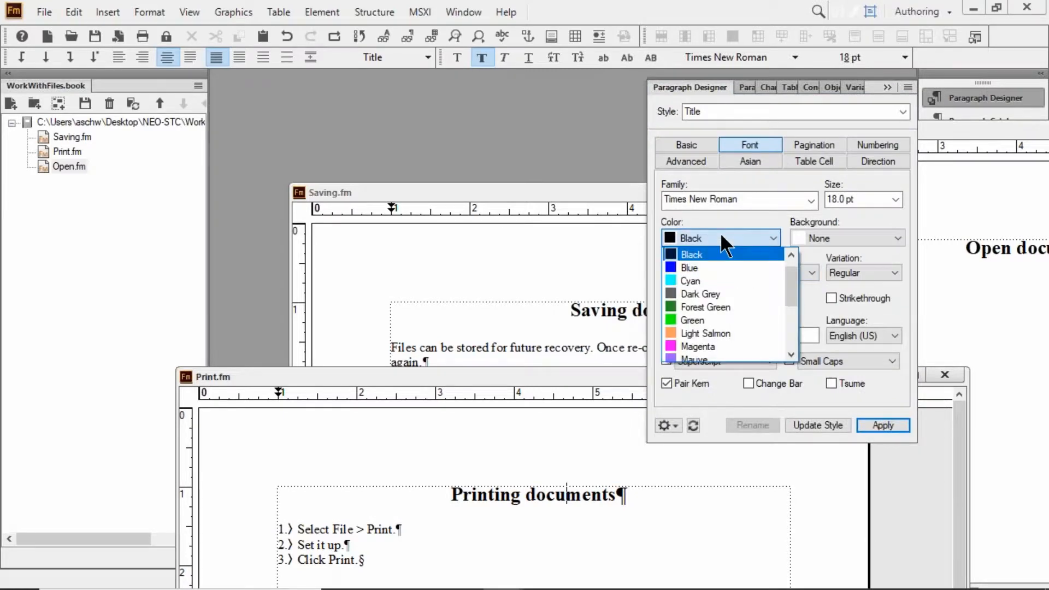
click(710, 269)
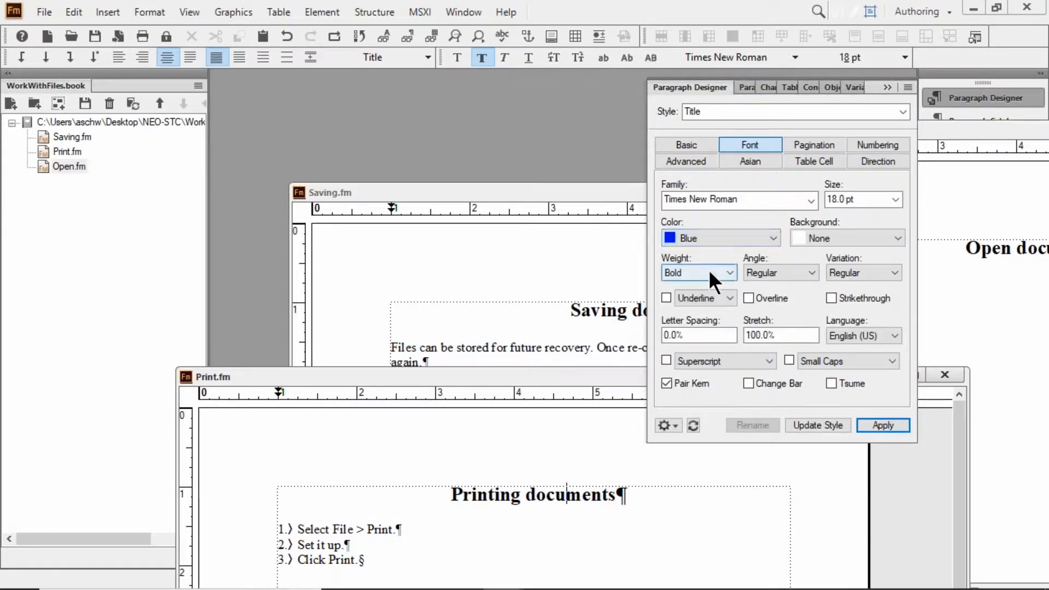
click(807, 422)
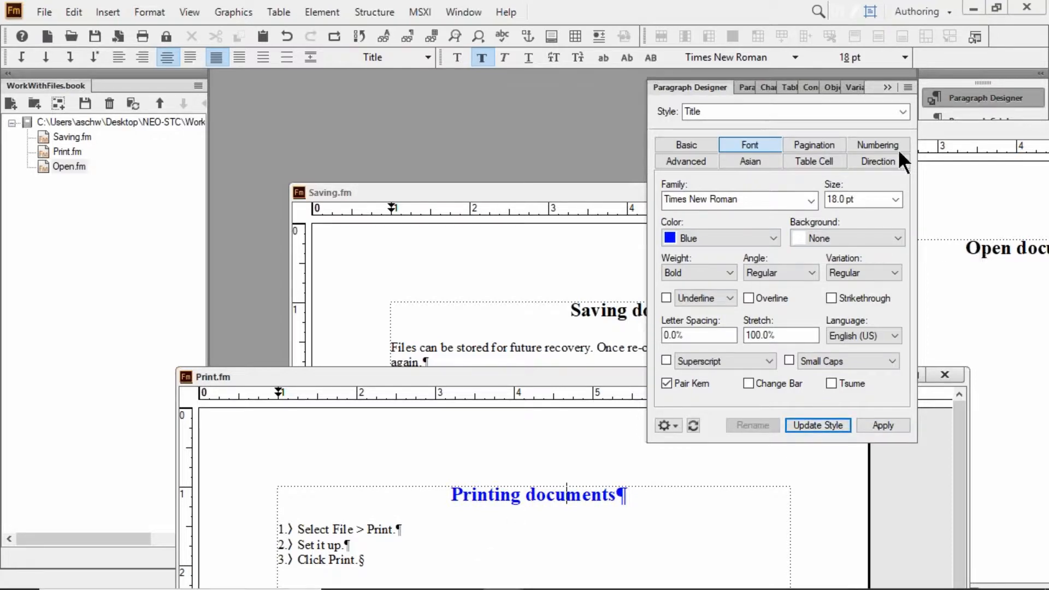
Turn on autonumbering for the Title style in Print.fm with the format "Chapter <$chapnum>: " and update the style
click(871, 145)
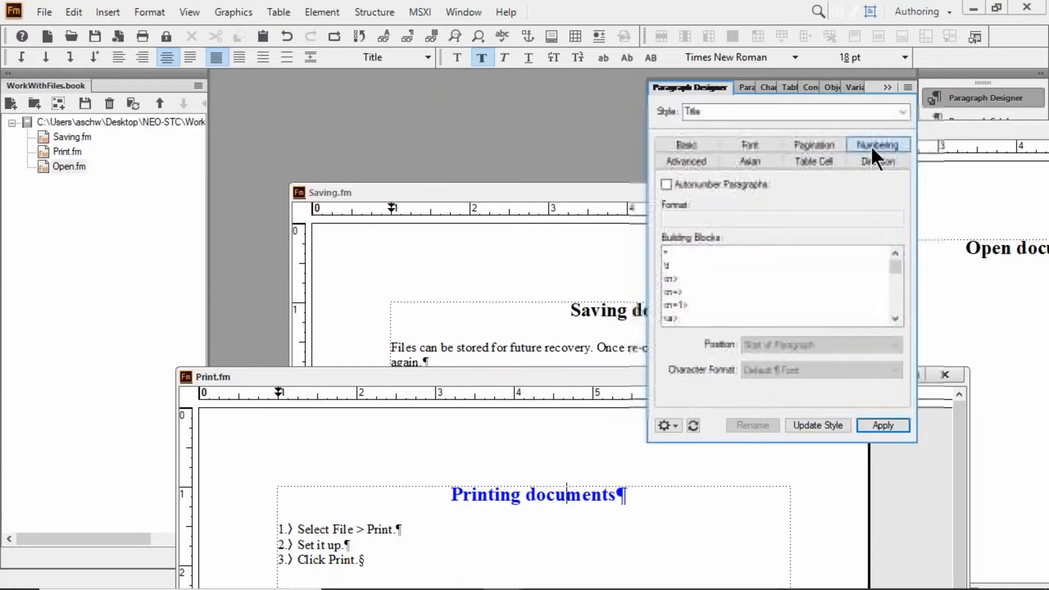
click(709, 184)
click(710, 219)
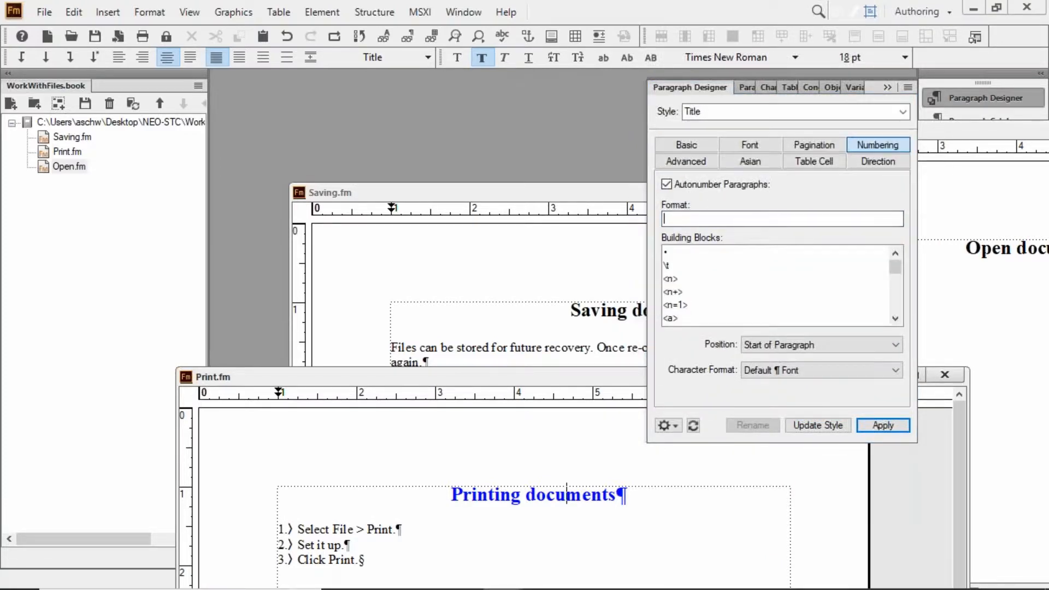
text(Chapter)
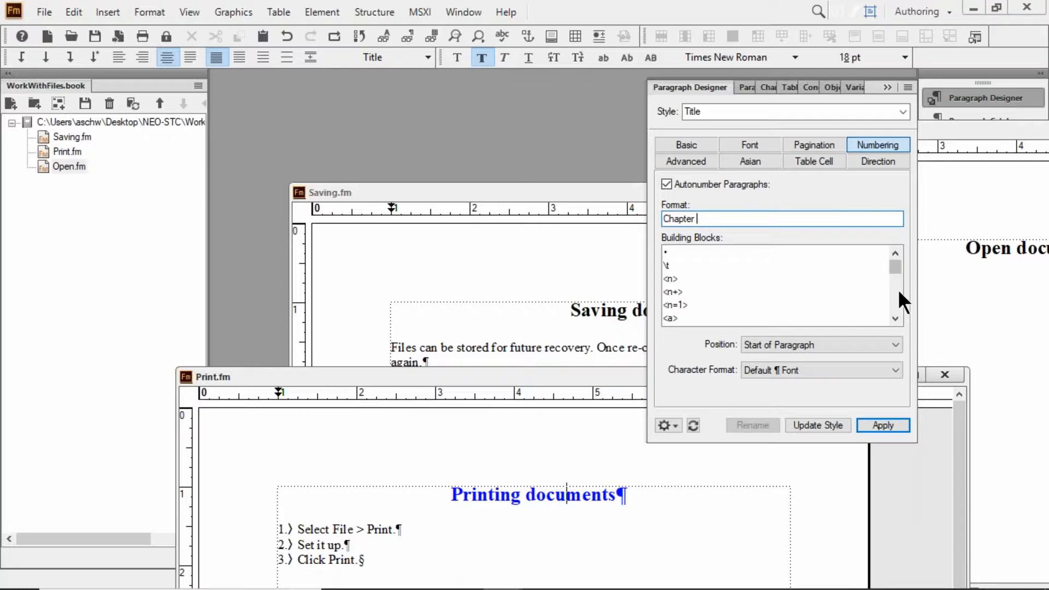
scroll(896, 293, down, 2)
scroll(897, 295, down, 3)
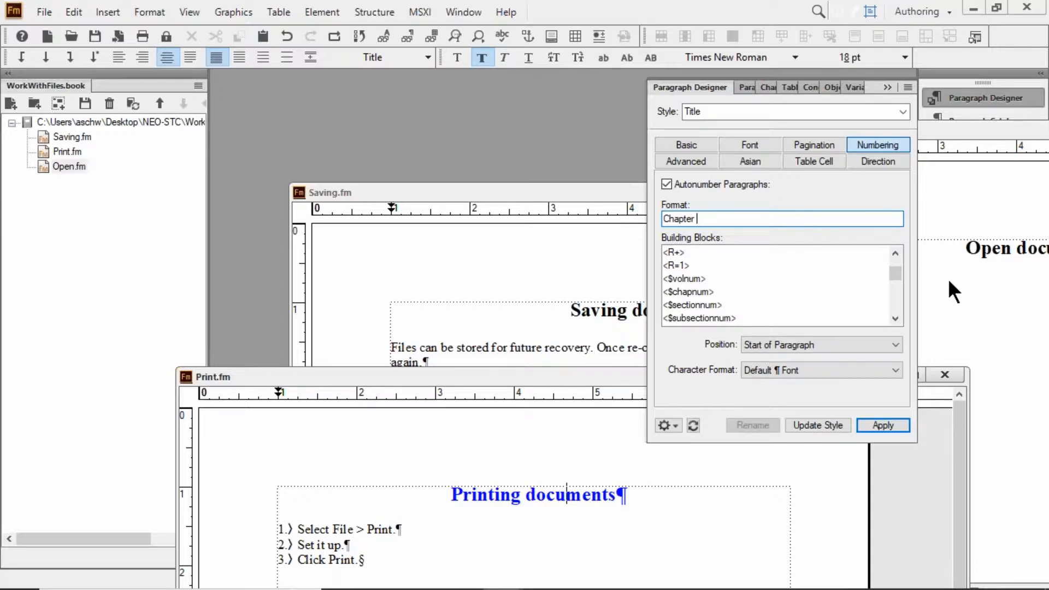
click(707, 291)
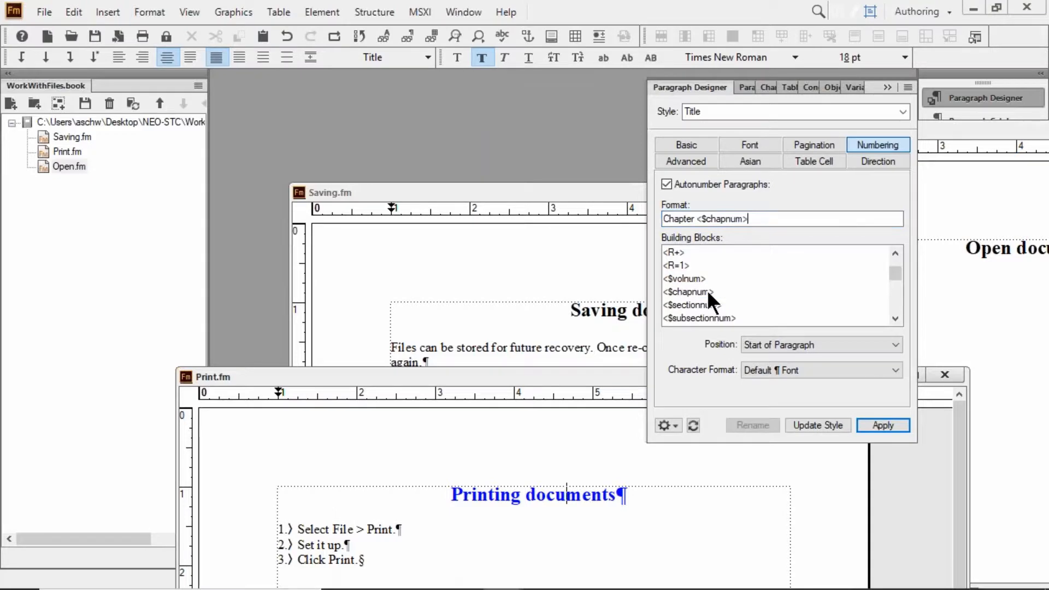
text(:)
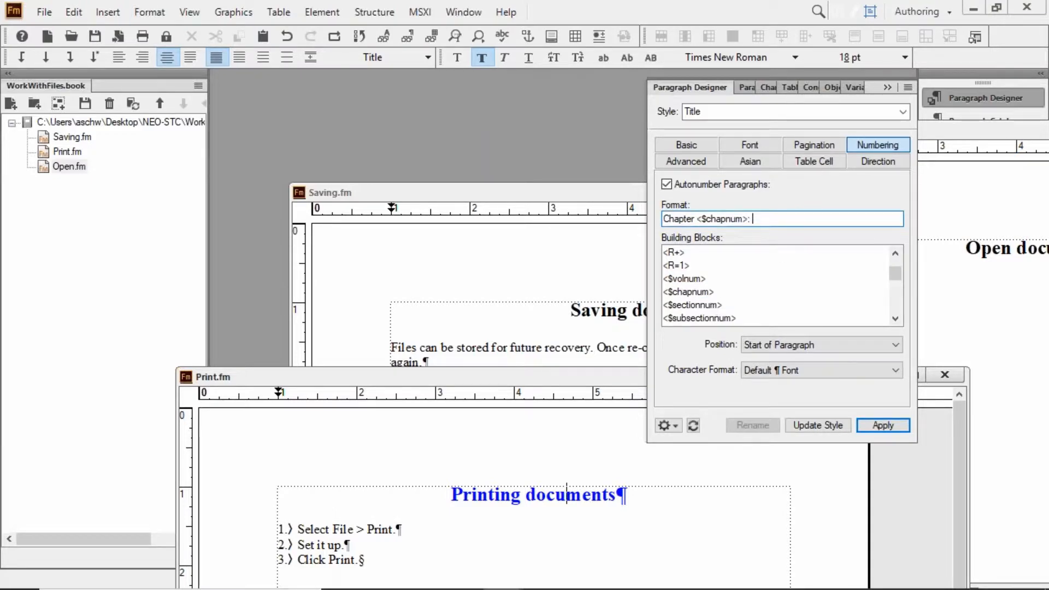
click(815, 425)
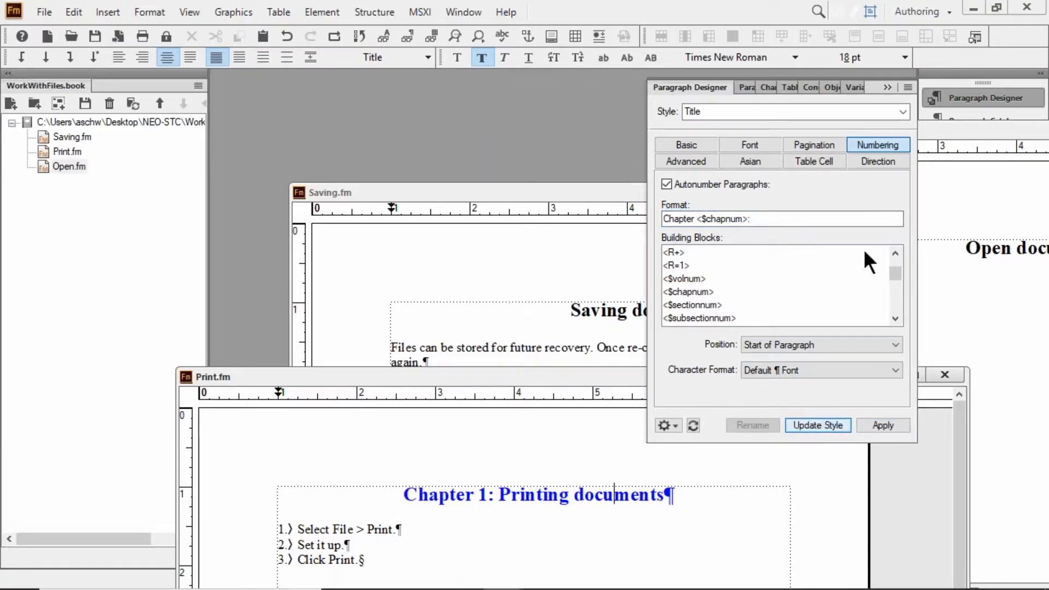
Close the Paragraph Designer and rearrange the Print.fm, Saving.fm and Open.fm windows so all three titles can be seen
click(891, 82)
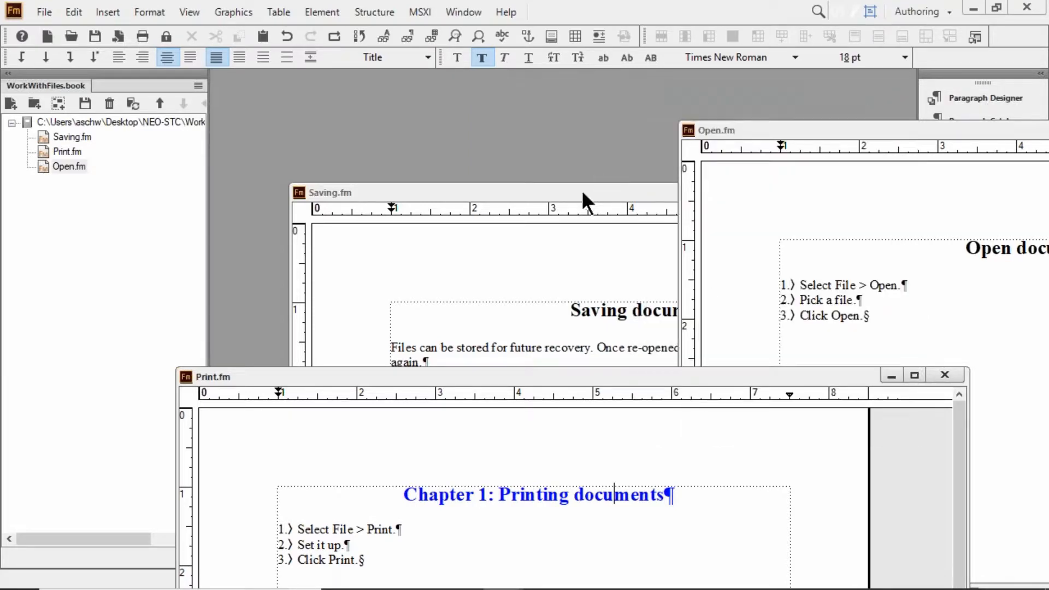
drag(300, 376, 153, 303)
drag(443, 191, 376, 184)
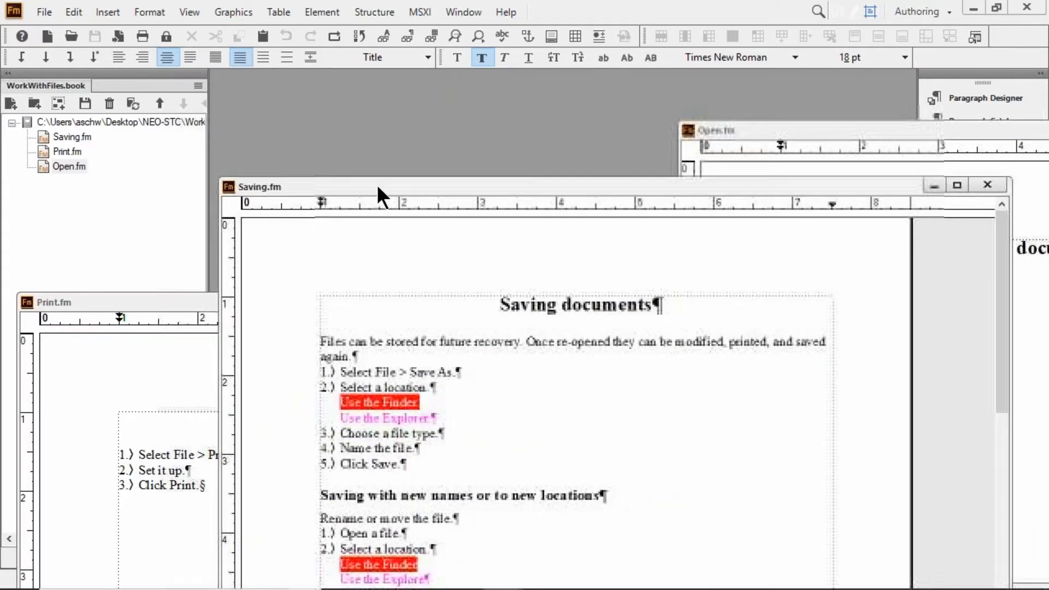
drag(760, 133, 469, 125)
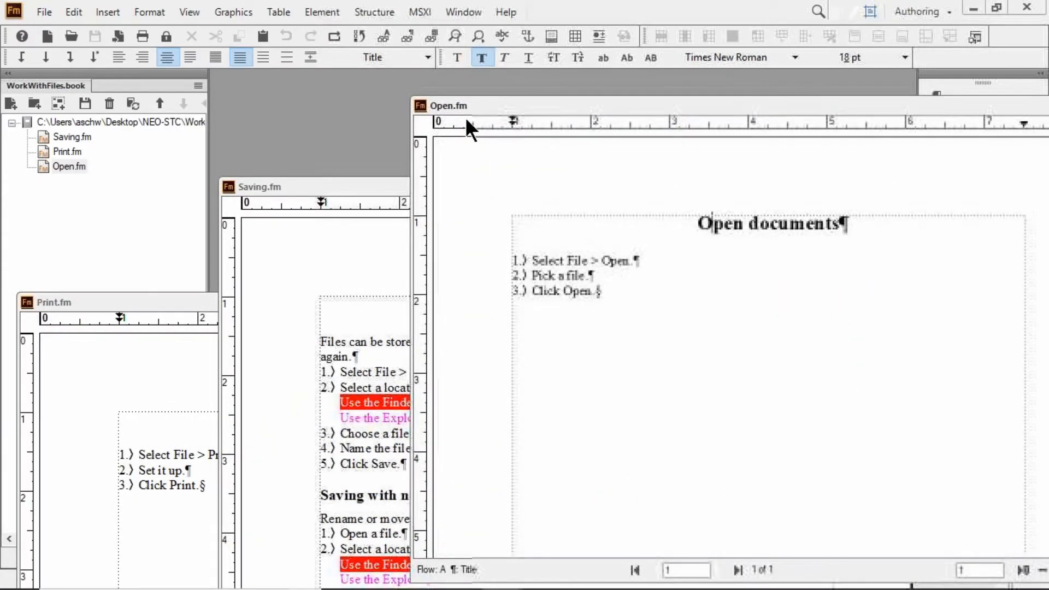
click(342, 187)
click(162, 301)
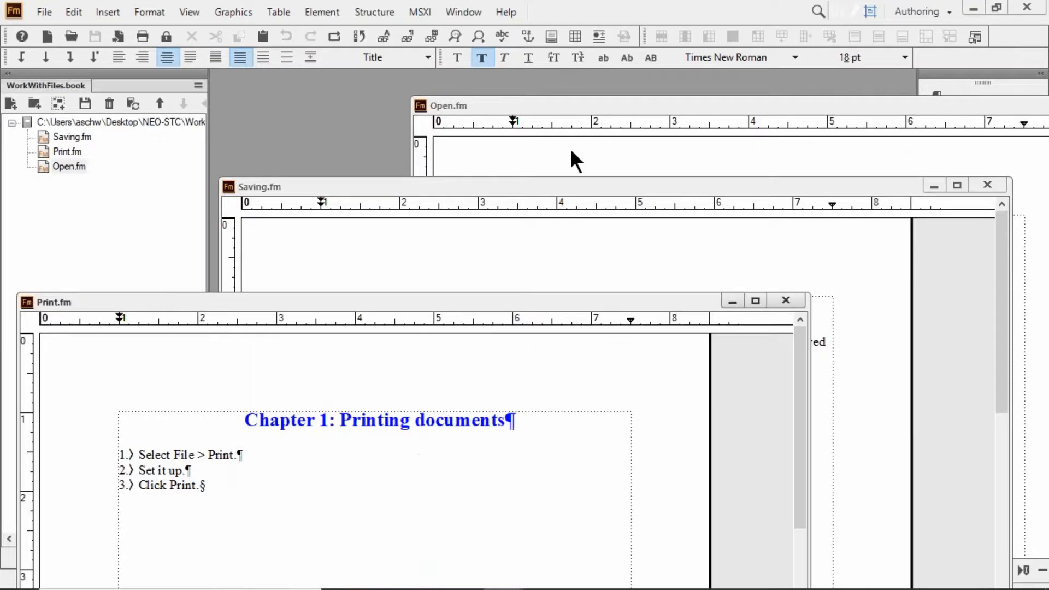
drag(411, 304, 369, 412)
click(516, 186)
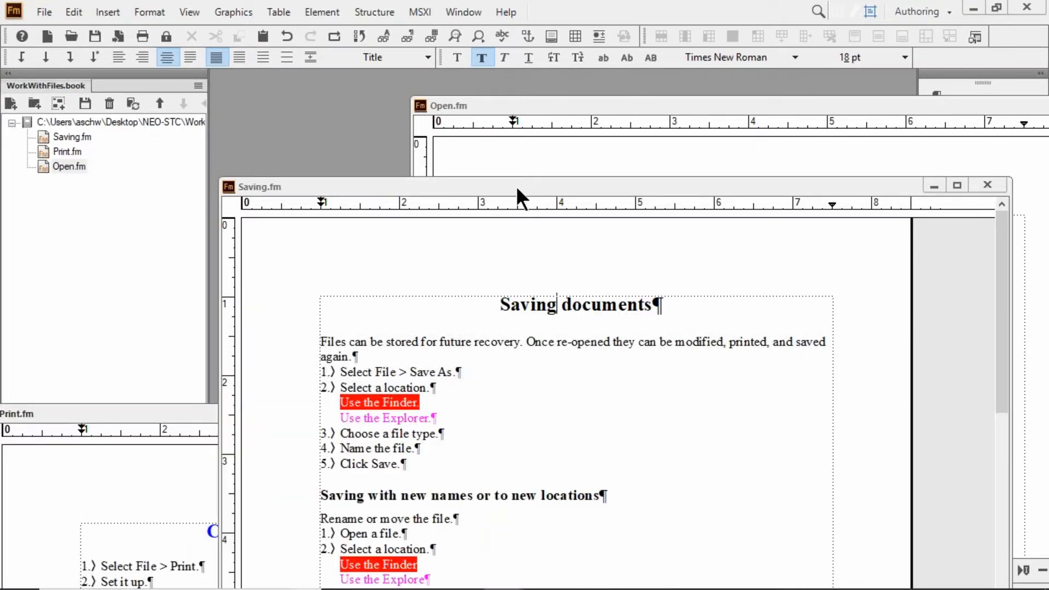
drag(516, 186, 483, 258)
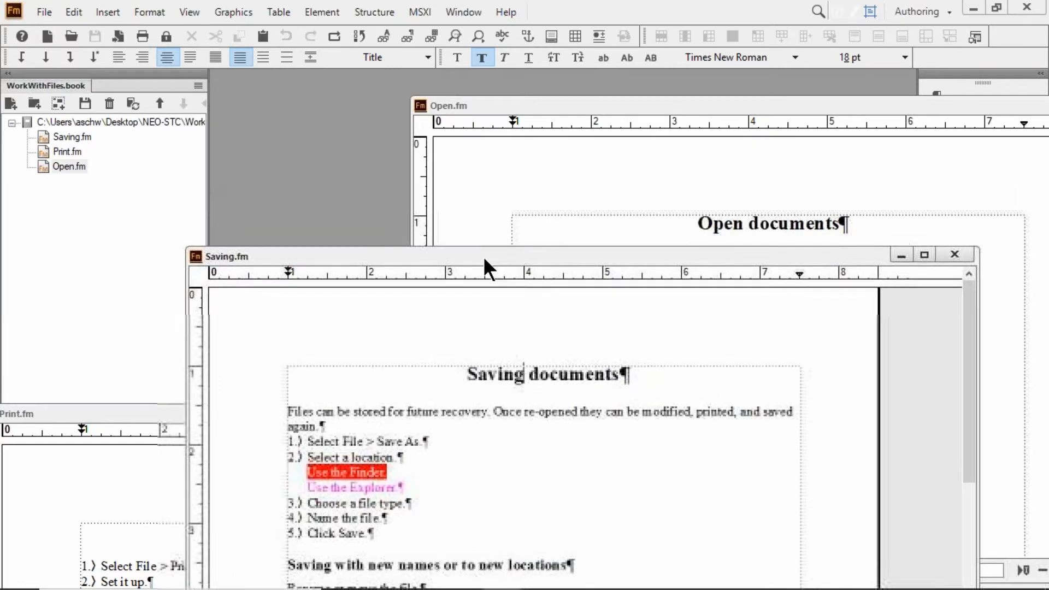
click(156, 415)
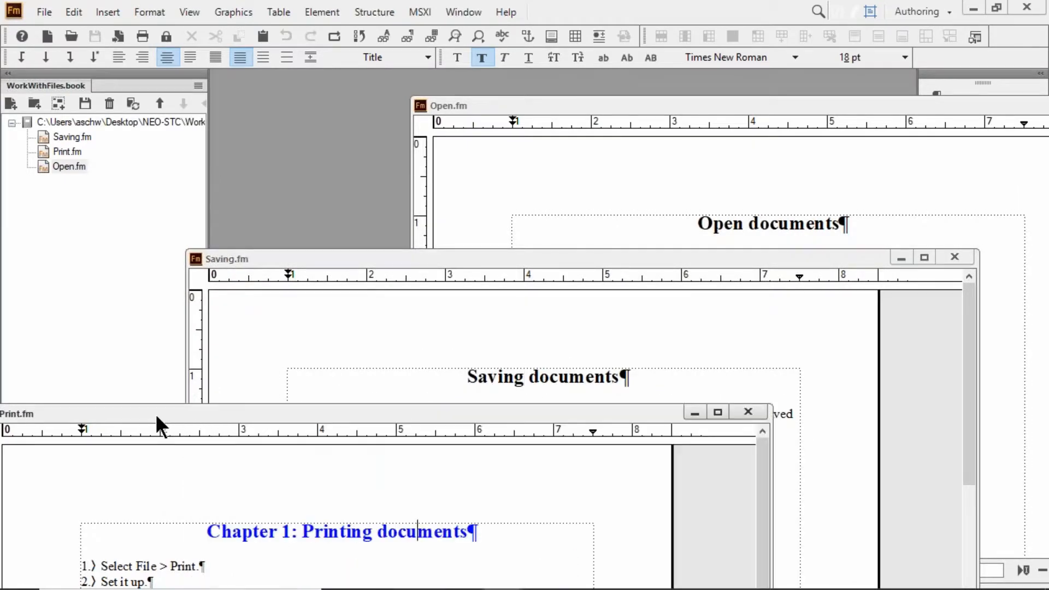
Select all files in WorkWithFiles.book and choose Print.fm as the source document for importing formats
click(81, 242)
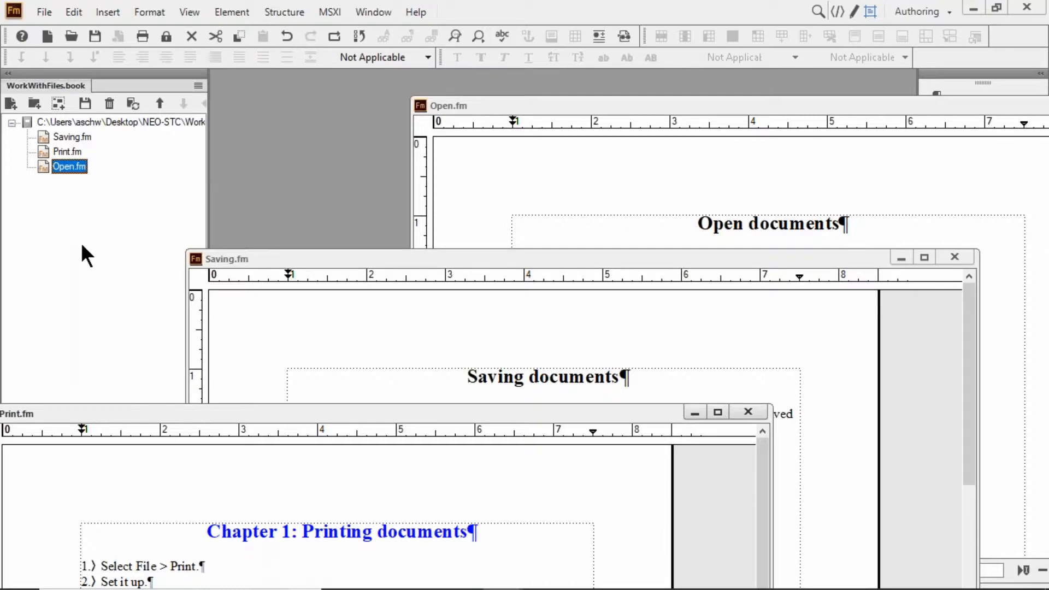
key(ctrl+a)
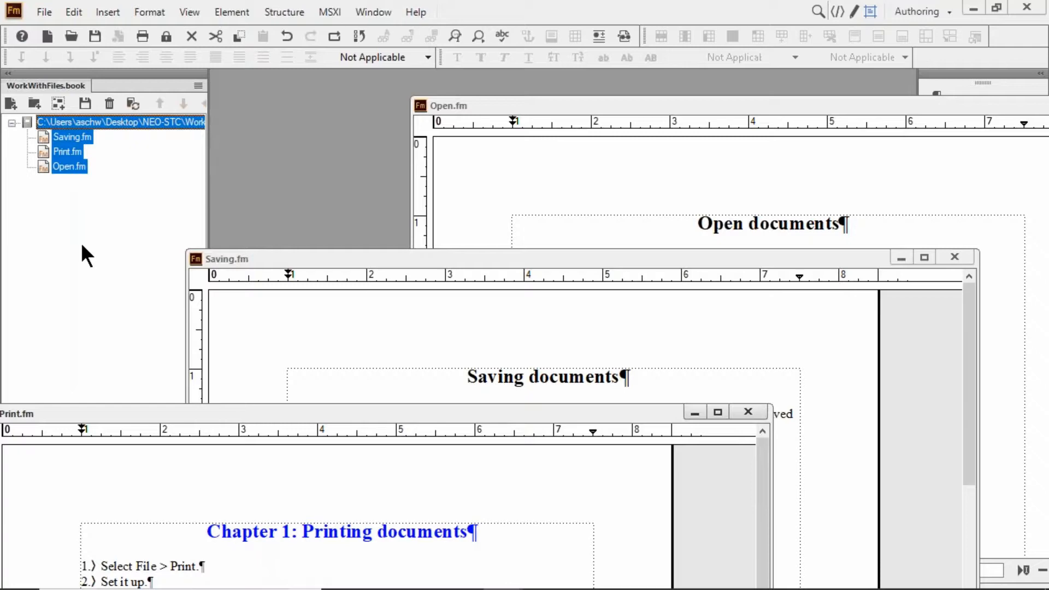
key(alt+f)
key(i)
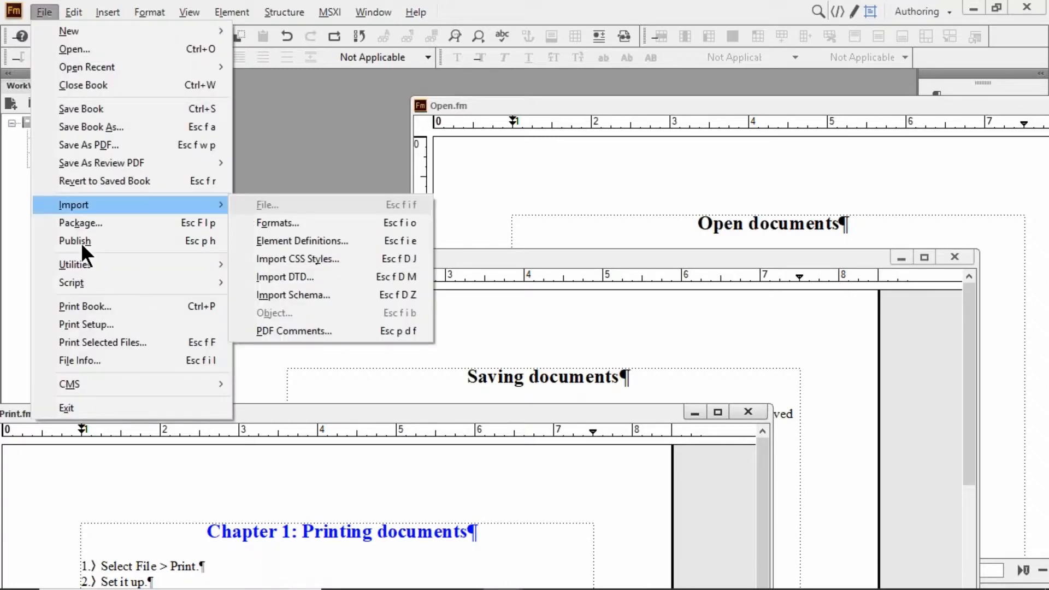
key(Down)
key(Return)
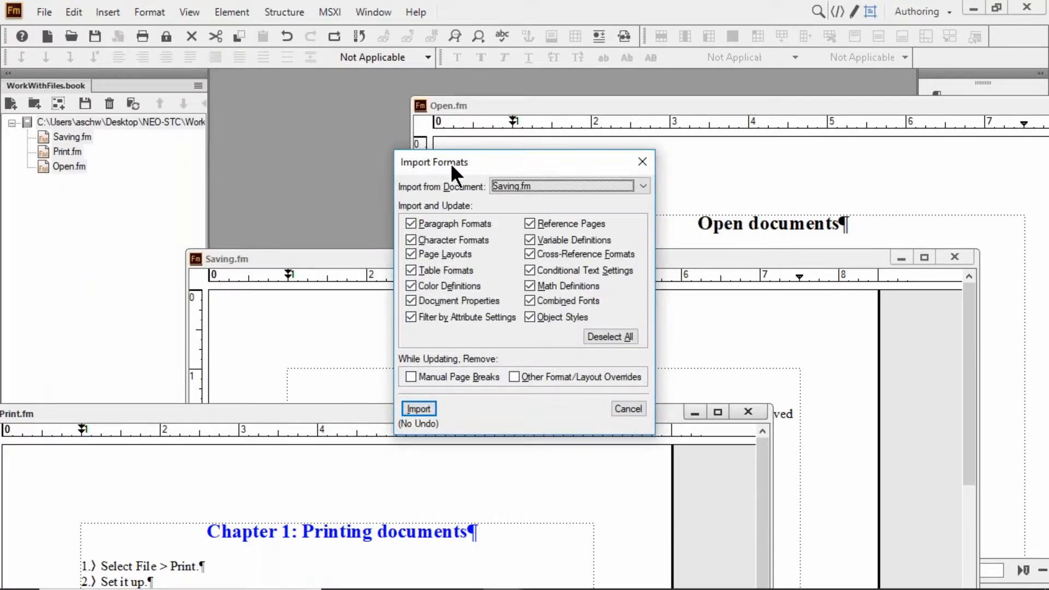
drag(451, 163, 277, 112)
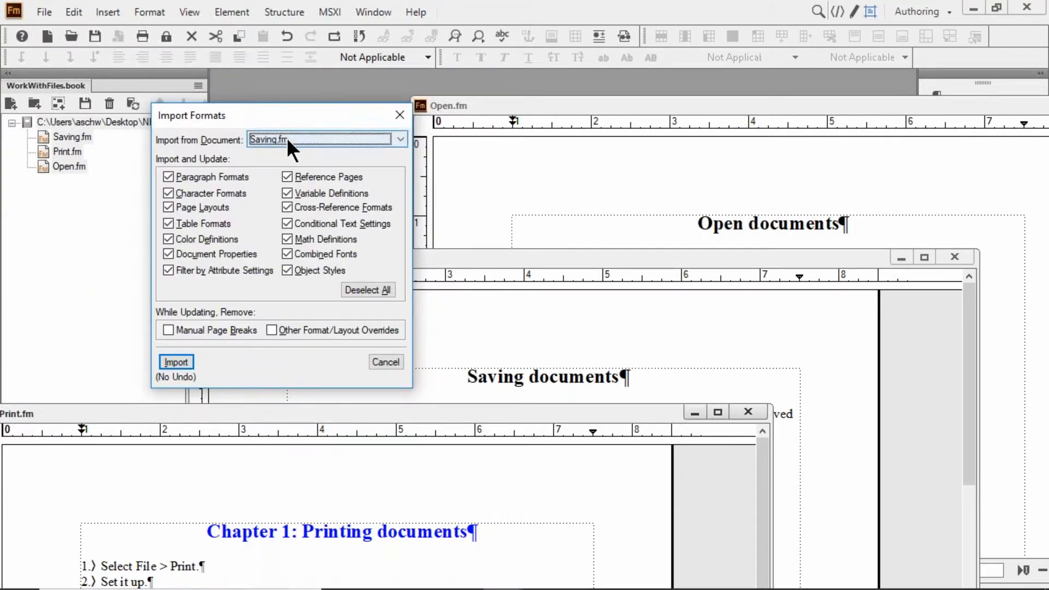
click(287, 140)
click(288, 159)
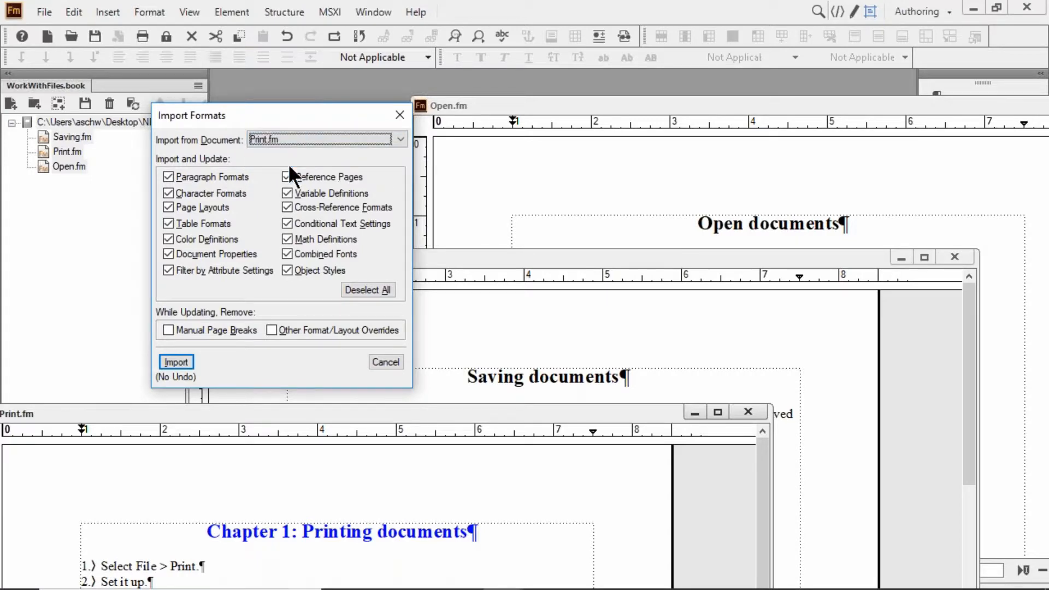
Import only the Paragraph Formats into the book's files, accept the no-undo alerts, and bring Saving.fm and Print.fm back to the front
click(373, 288)
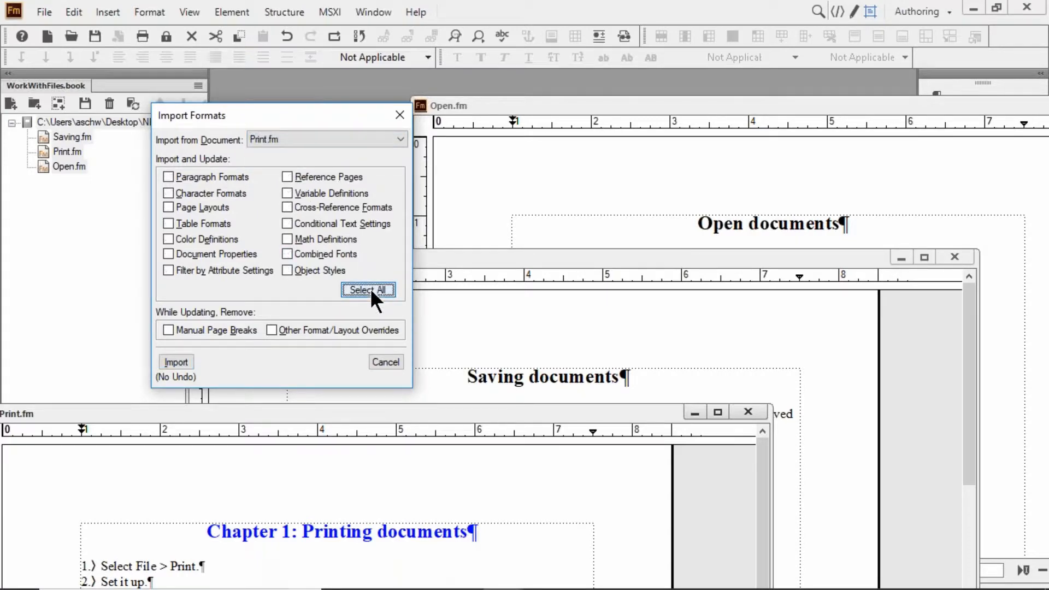
click(243, 177)
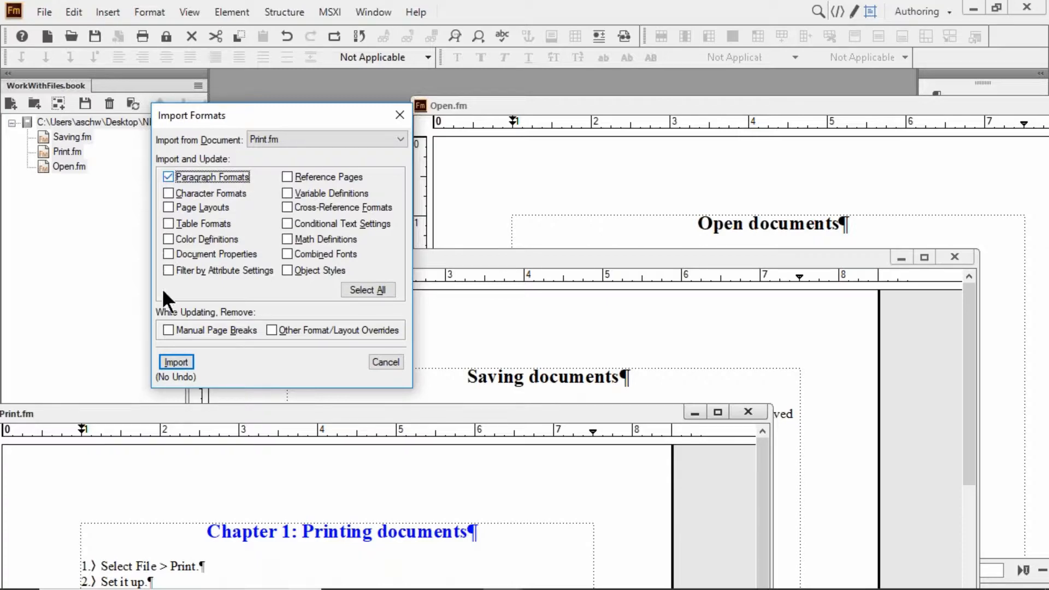
click(177, 362)
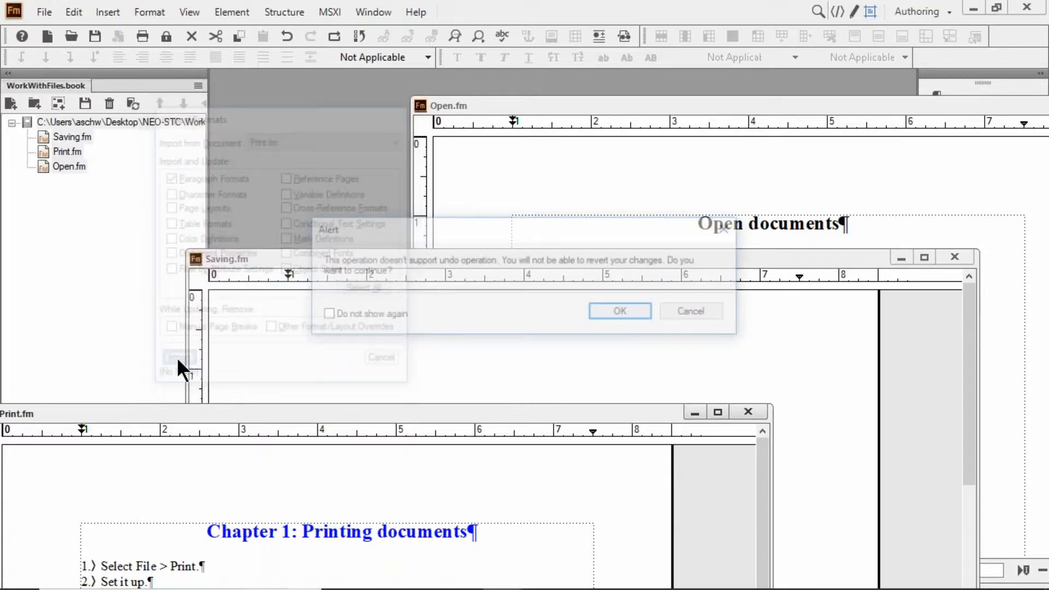
click(608, 310)
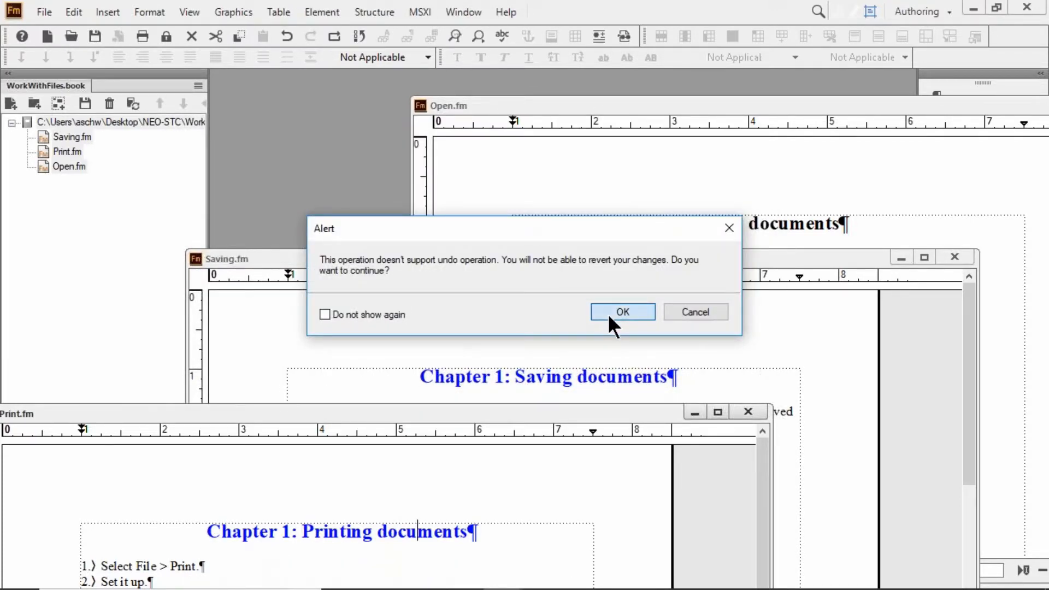
click(610, 311)
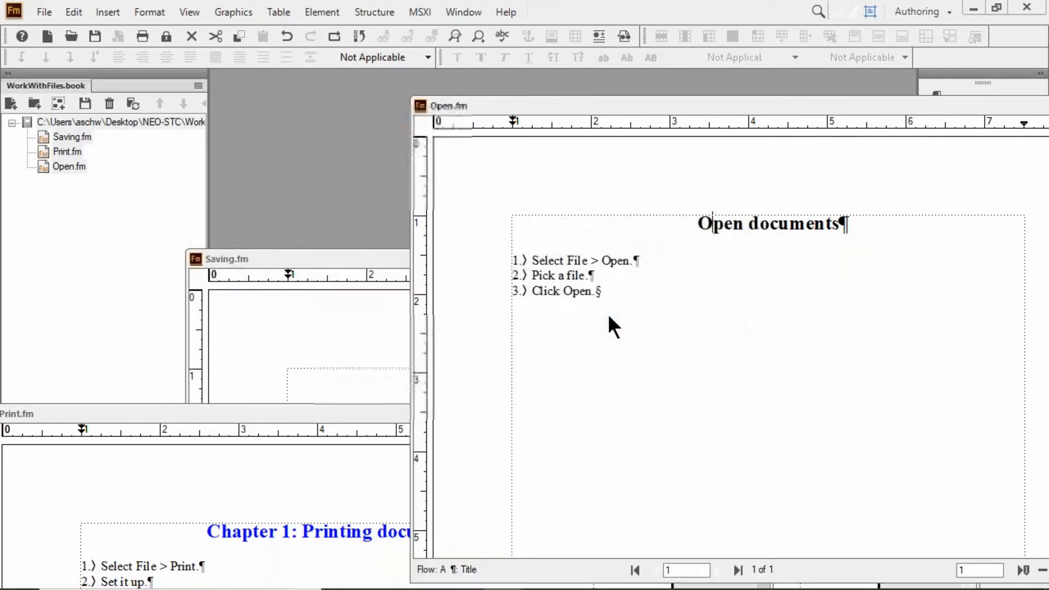
click(335, 259)
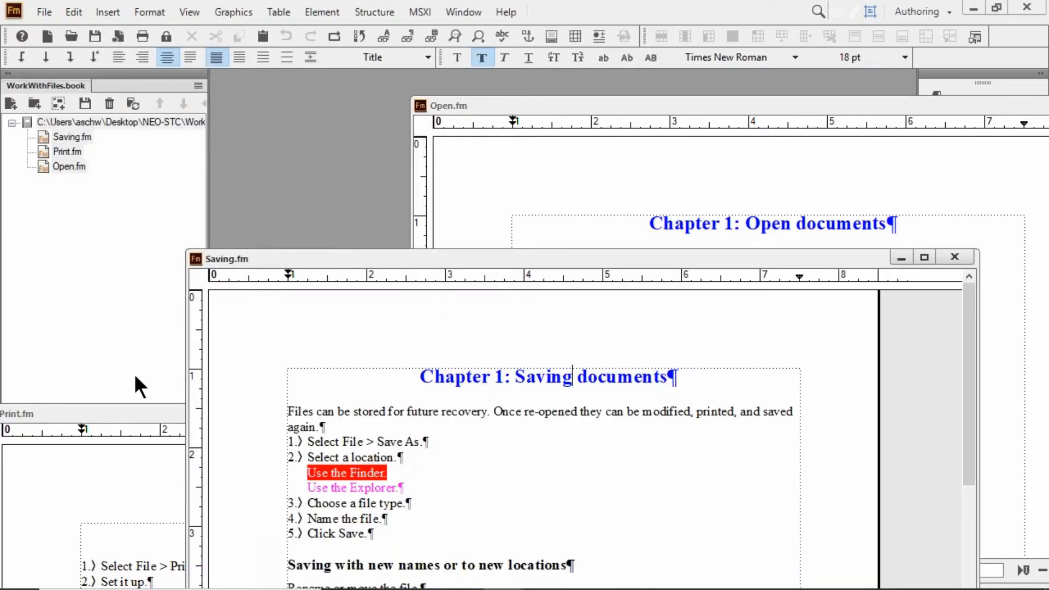
click(122, 412)
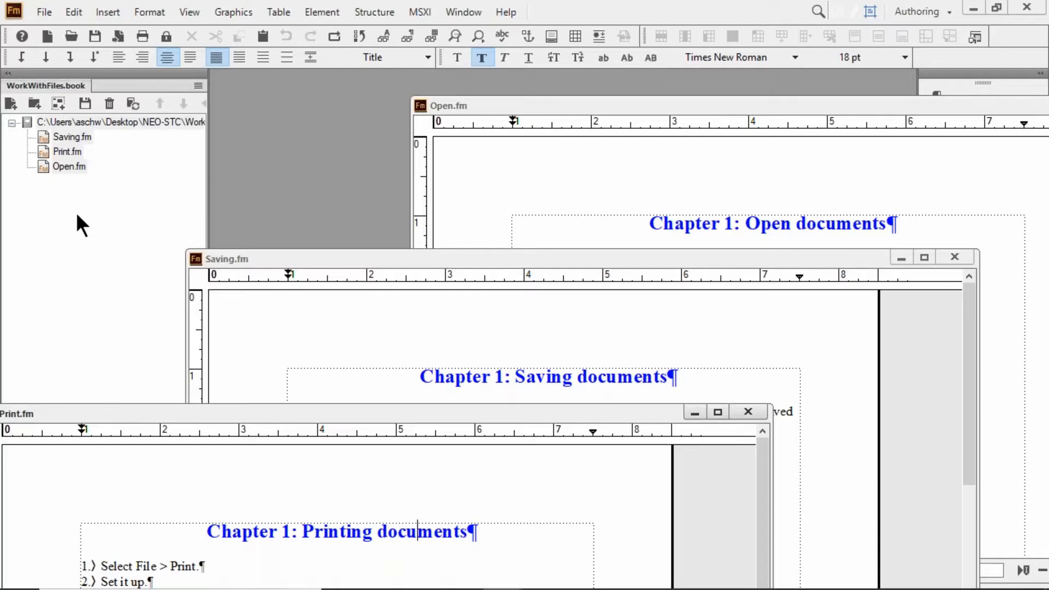
Set chapter numbering for all files in the book to continue from the previous chapter, and suppress future no-undo alerts
right_click(55, 163)
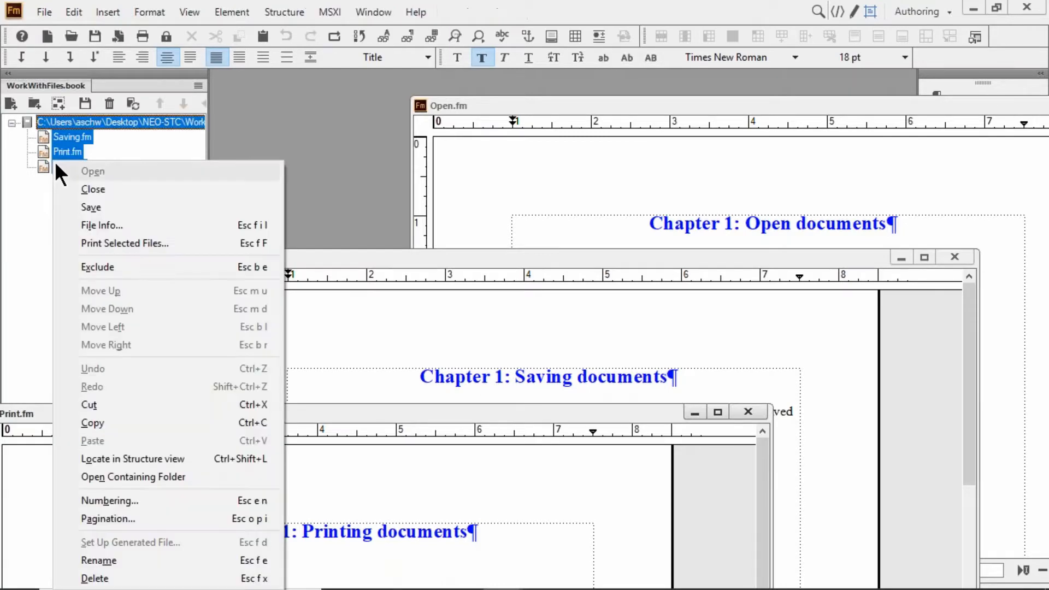
click(147, 501)
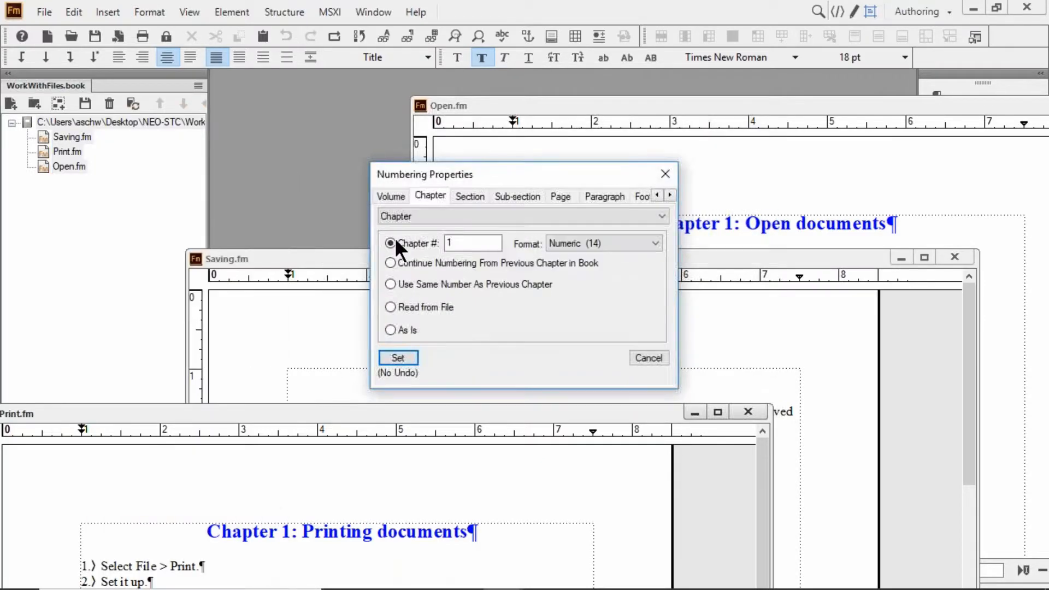
drag(446, 174, 109, 229)
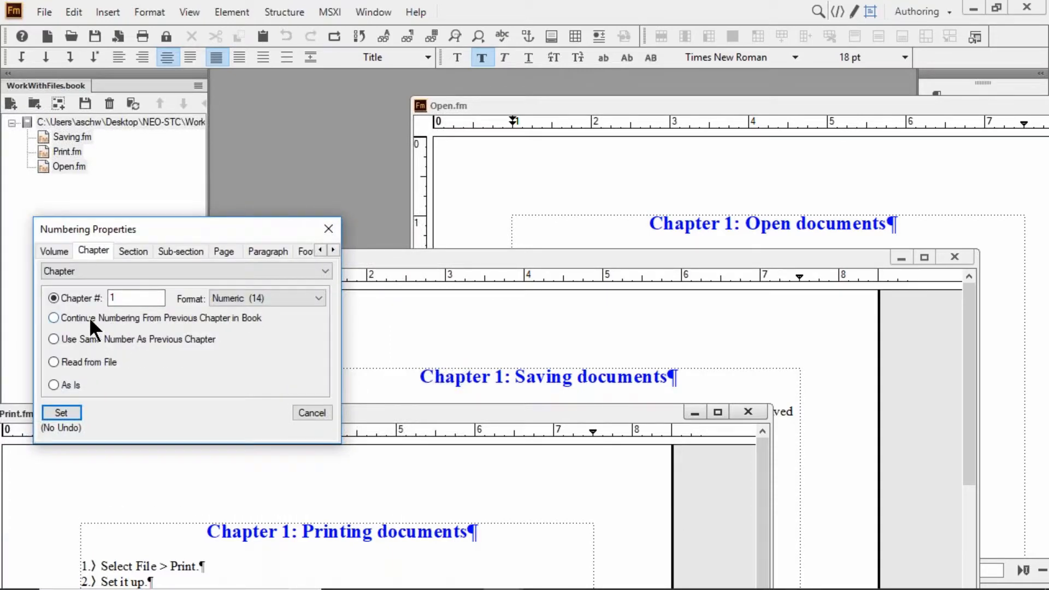
click(89, 317)
click(53, 410)
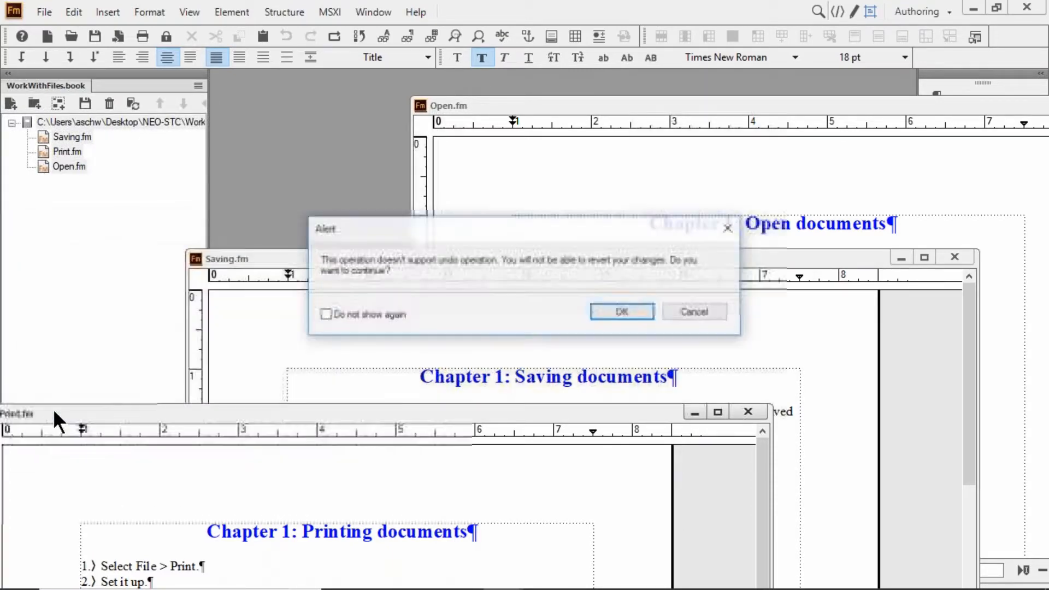
click(353, 321)
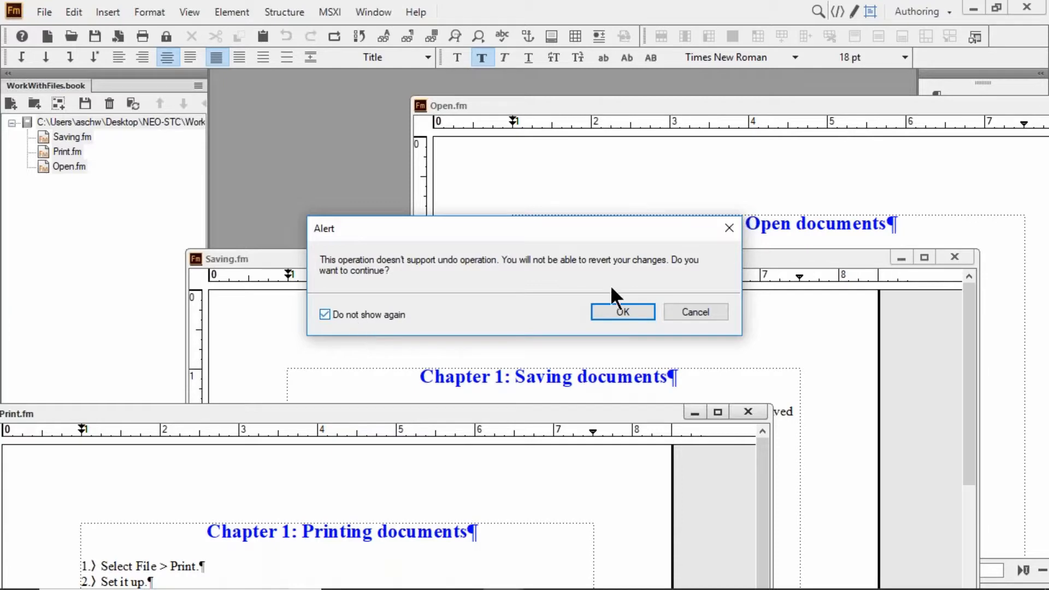
click(609, 309)
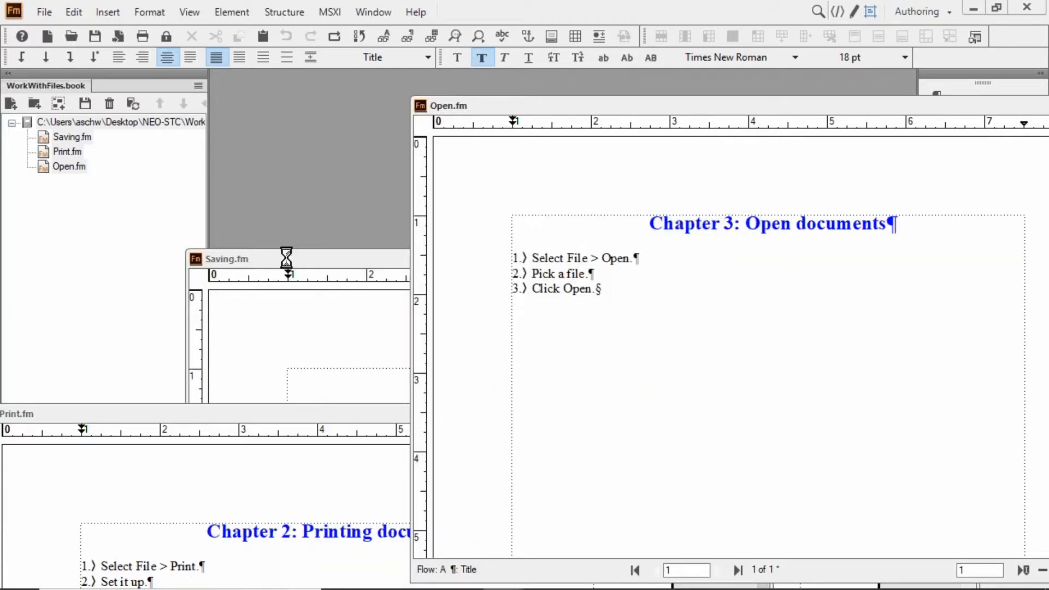
Spread out the Saving.fm, Open.fm and Print.fm windows and shorten Open.fm so all three chapter titles can be read
click(240, 259)
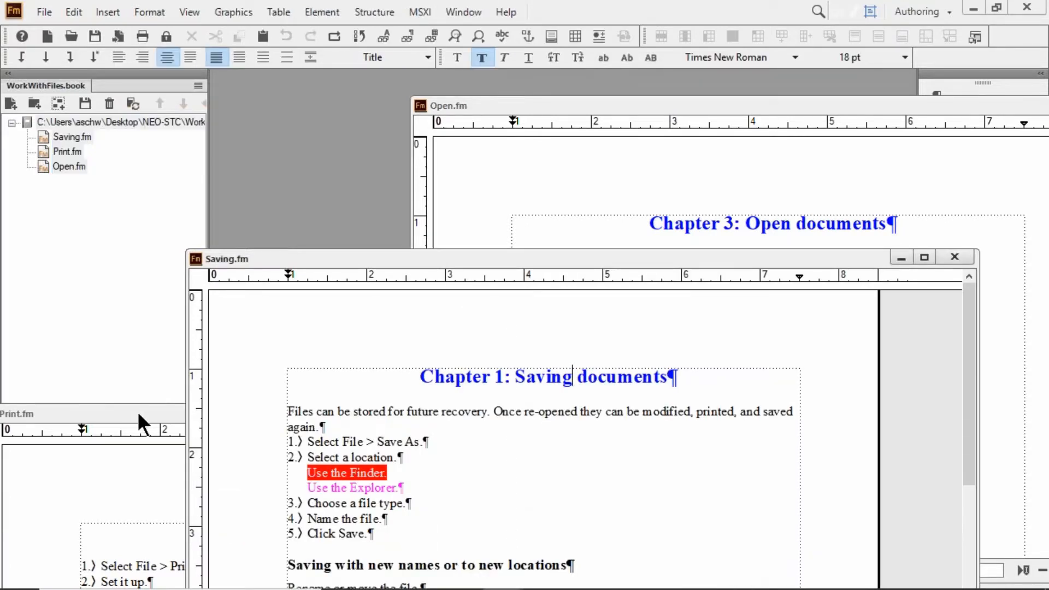
click(137, 411)
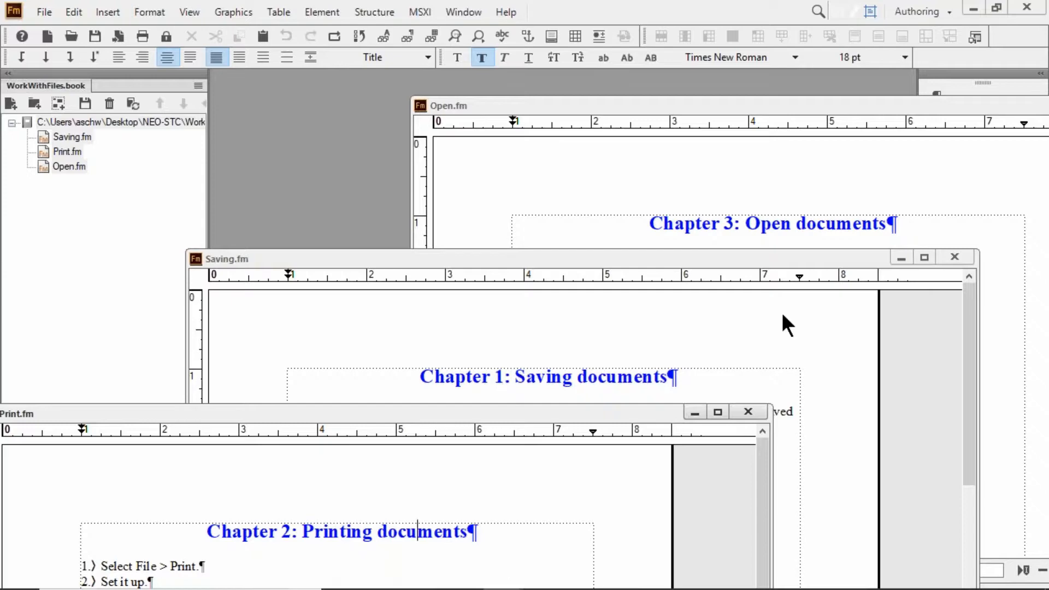
drag(480, 261, 886, 350)
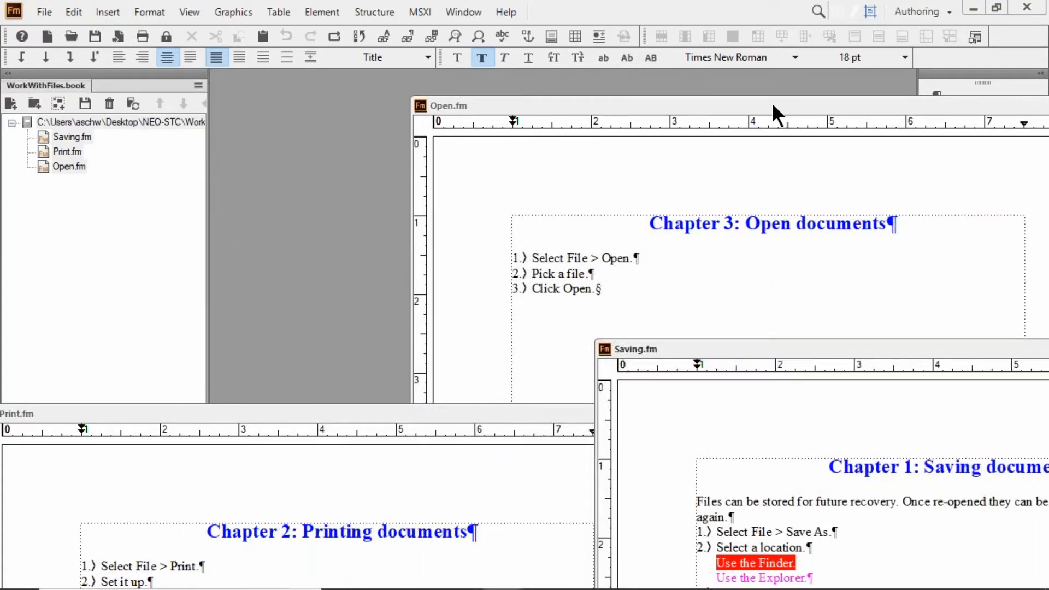
drag(772, 104, 556, 407)
drag(517, 155, 519, 110)
click(478, 410)
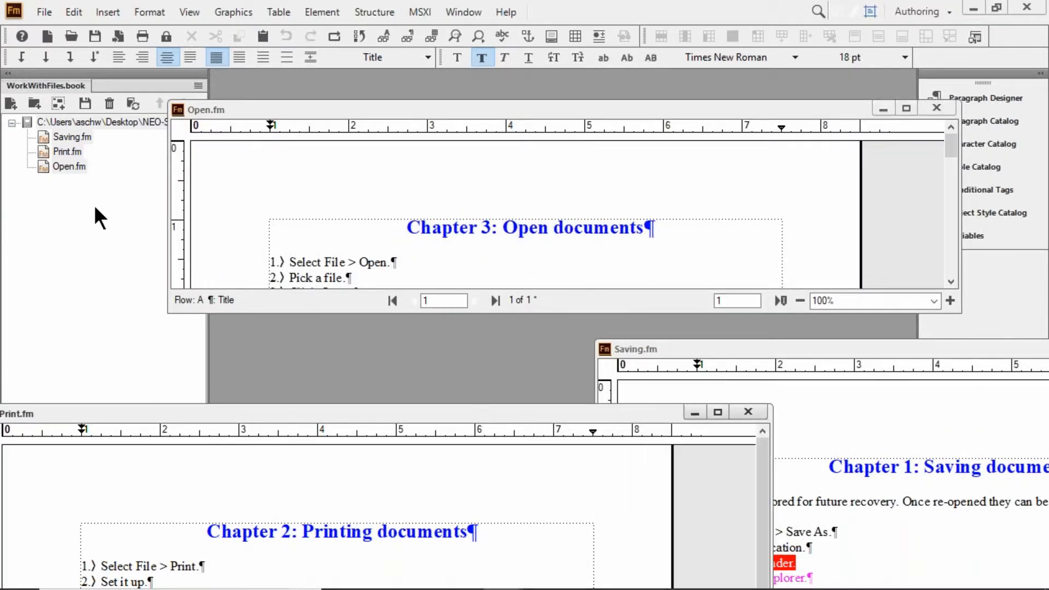
Move Open.fm to the first place in the book, ahead of Saving.fm, and update the book
click(53, 167)
drag(48, 168, 82, 130)
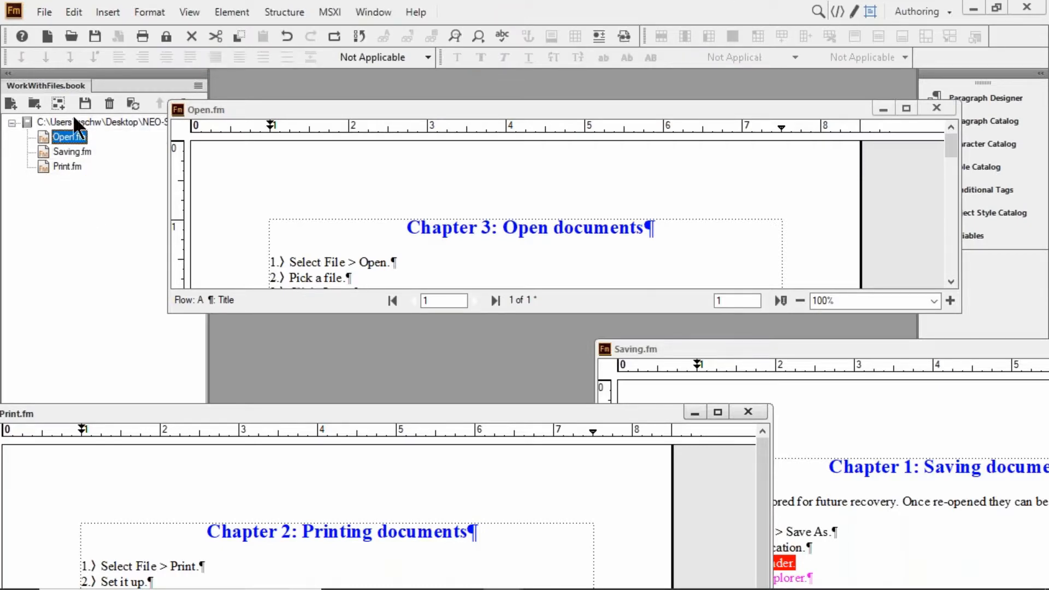
click(79, 9)
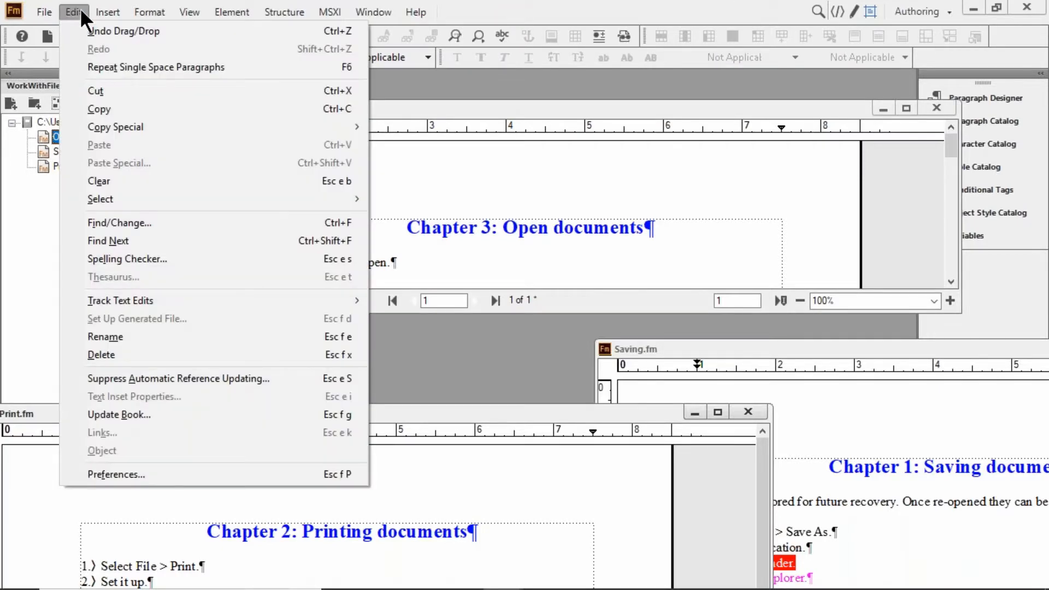
click(158, 414)
click(570, 431)
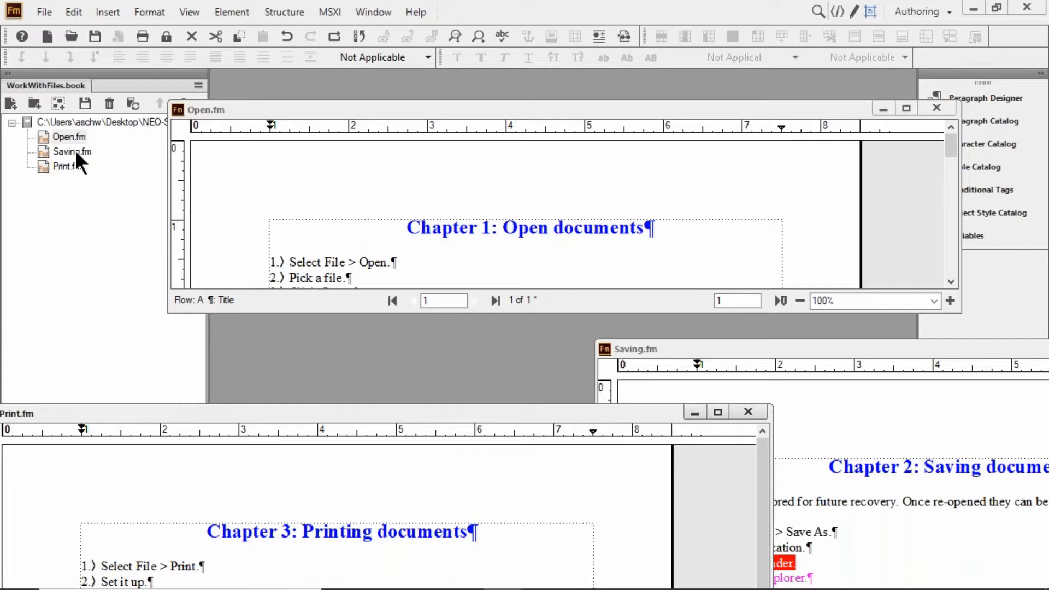
Move Saving.fm below Print.fm at the end of the book and update the book
drag(70, 149, 73, 174)
click(76, 12)
click(119, 414)
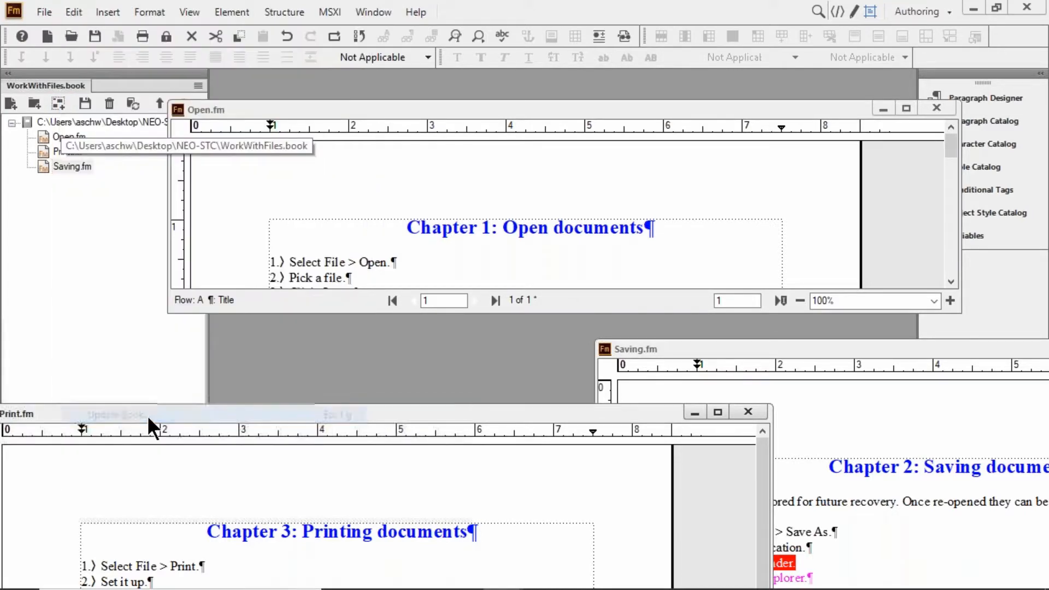
click(561, 435)
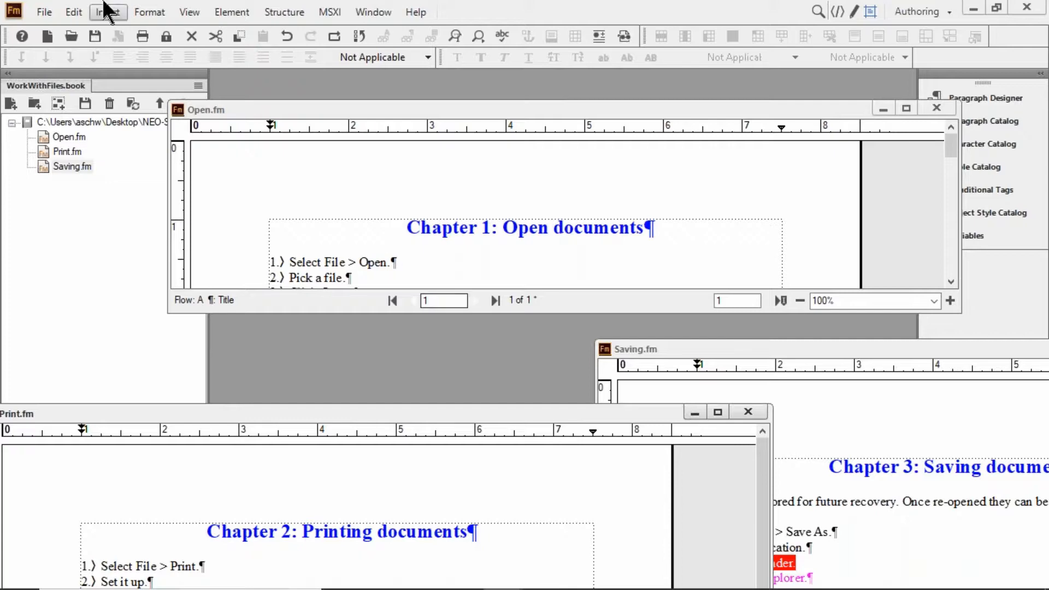
Close WorkWithFiles.book together with its tab group and discard its changes
right_click(12, 86)
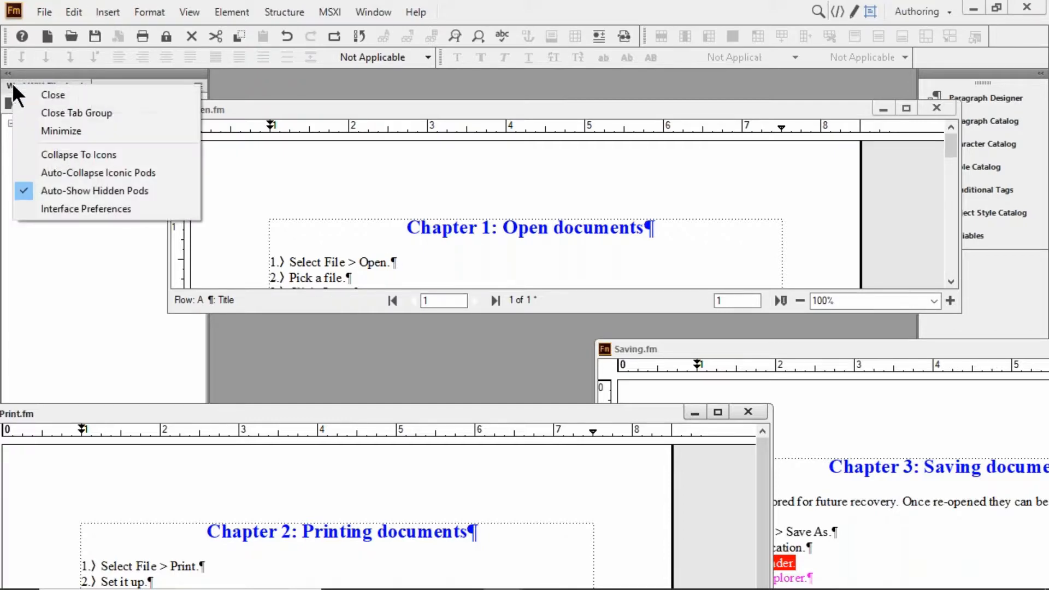
click(103, 111)
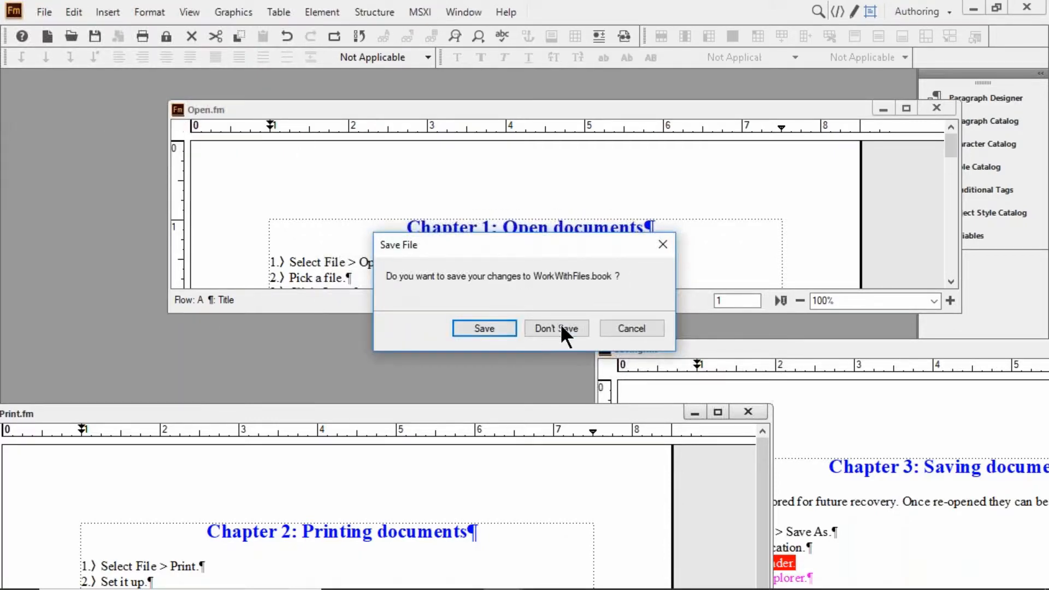
click(559, 328)
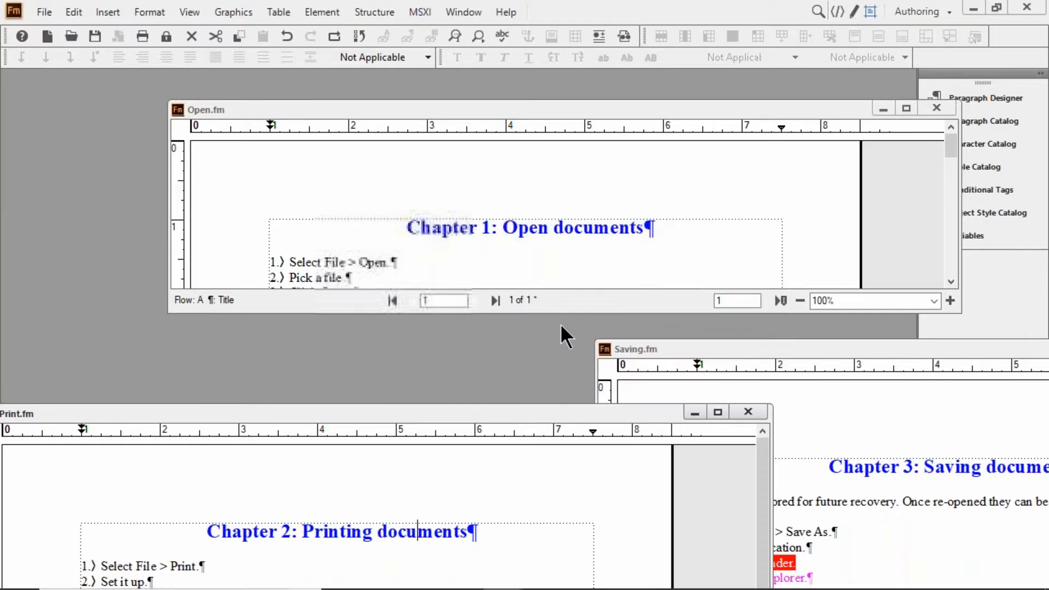
Close Open.fm, Saving.fm and Print.fm without saving their changes
click(183, 109)
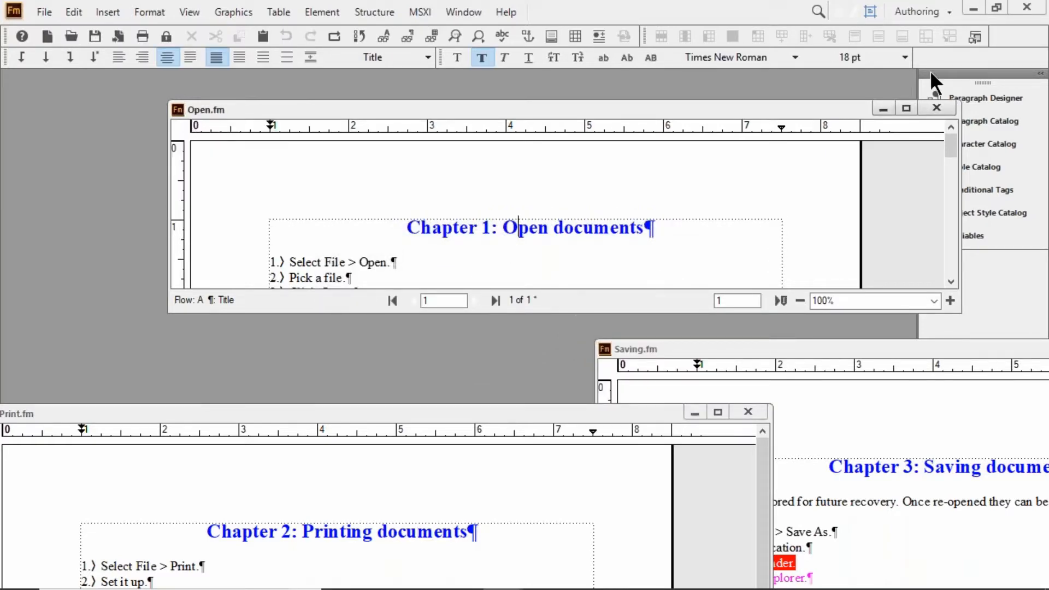
click(936, 108)
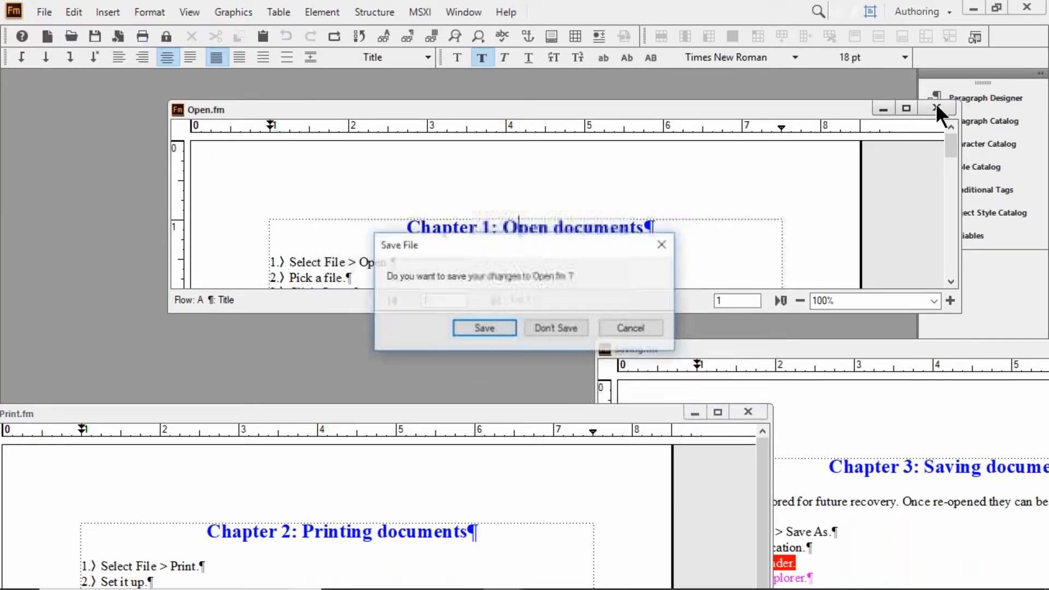
click(570, 328)
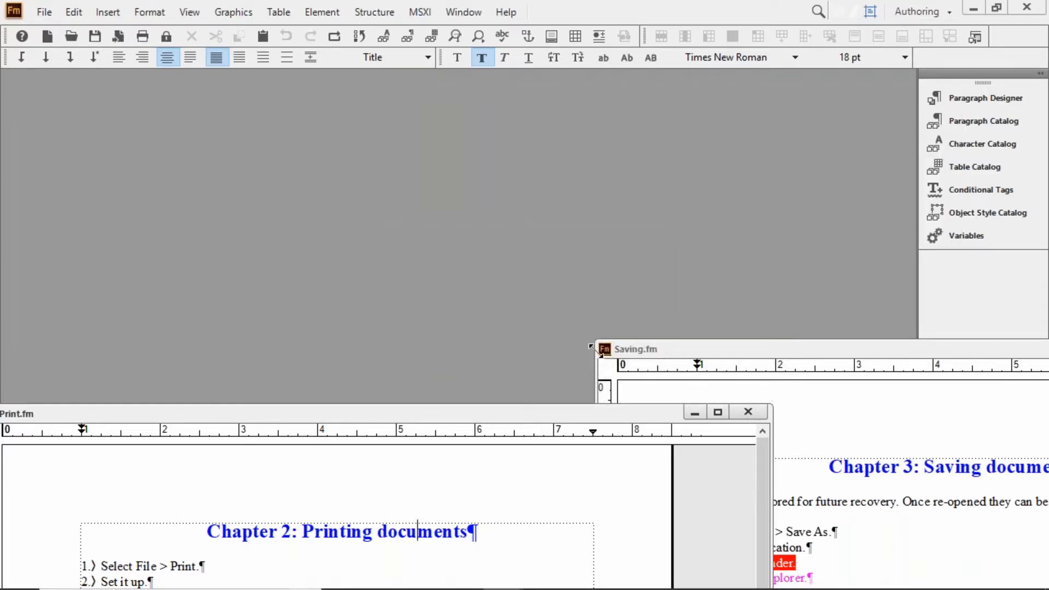
click(605, 349)
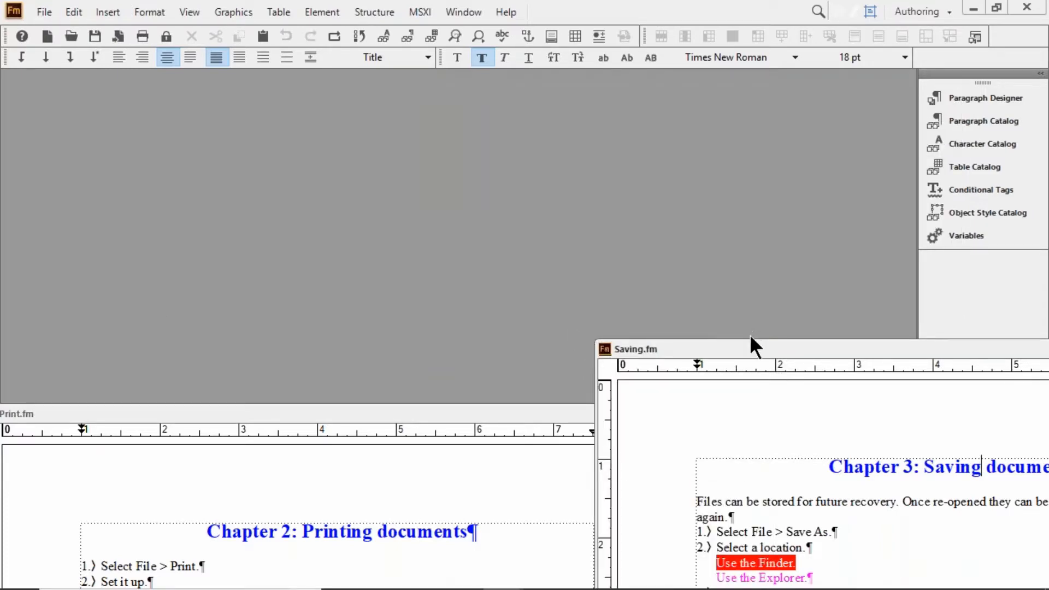
drag(741, 350, 265, 174)
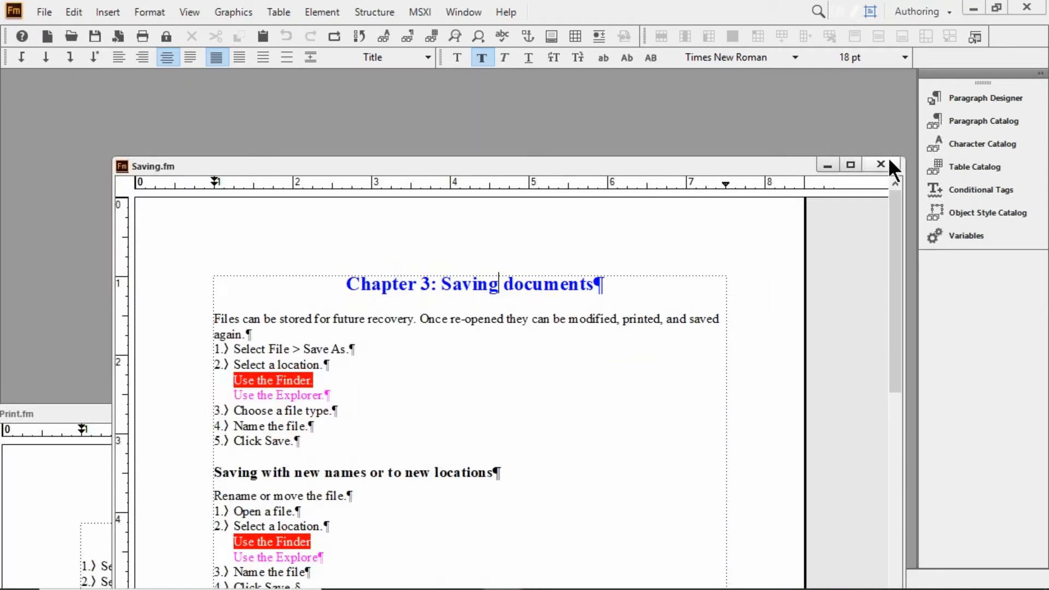
click(886, 164)
click(555, 328)
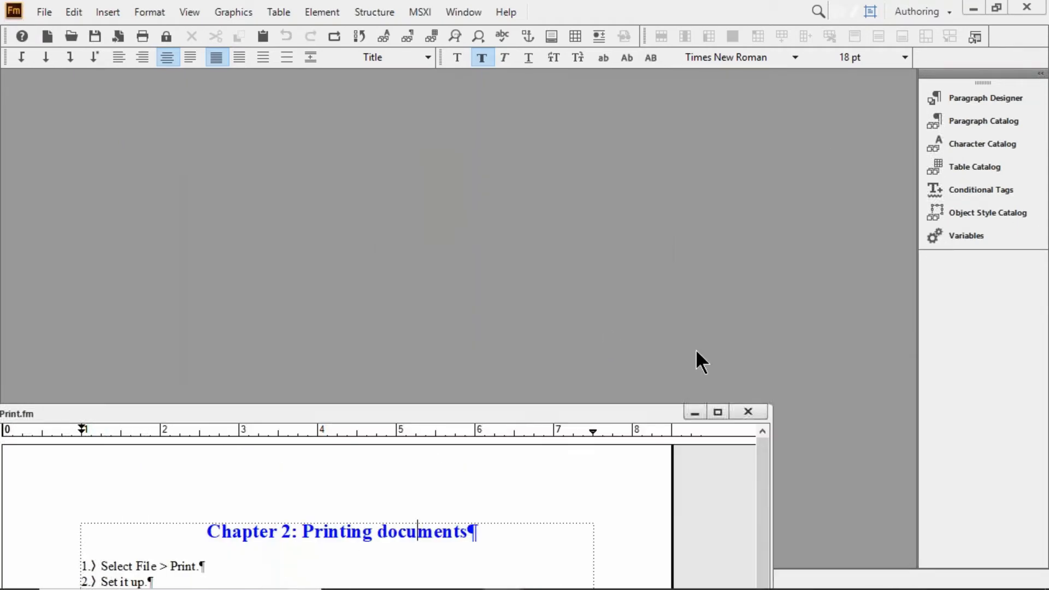
click(749, 413)
click(563, 327)
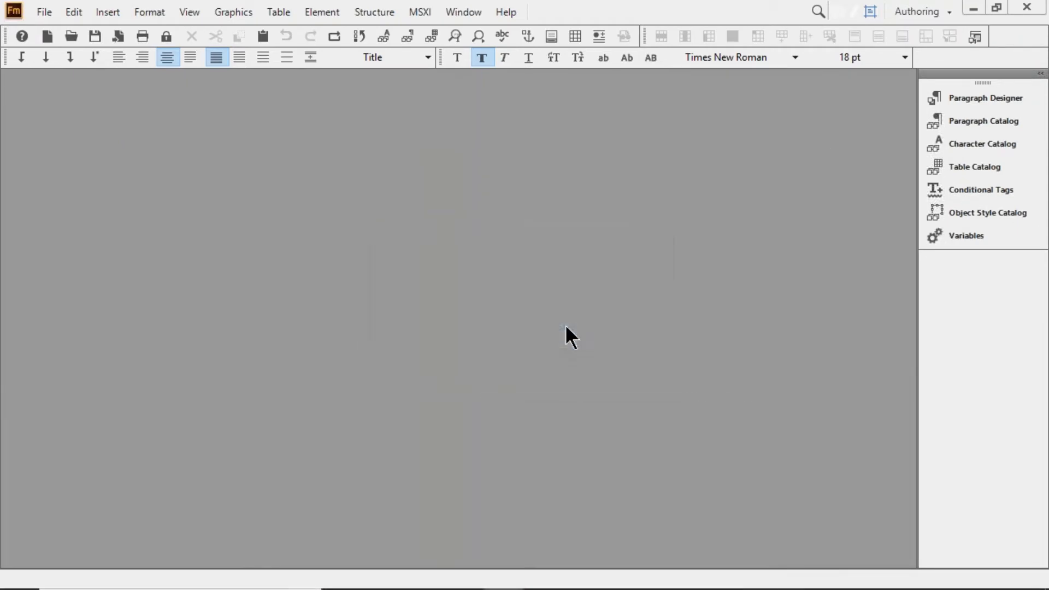
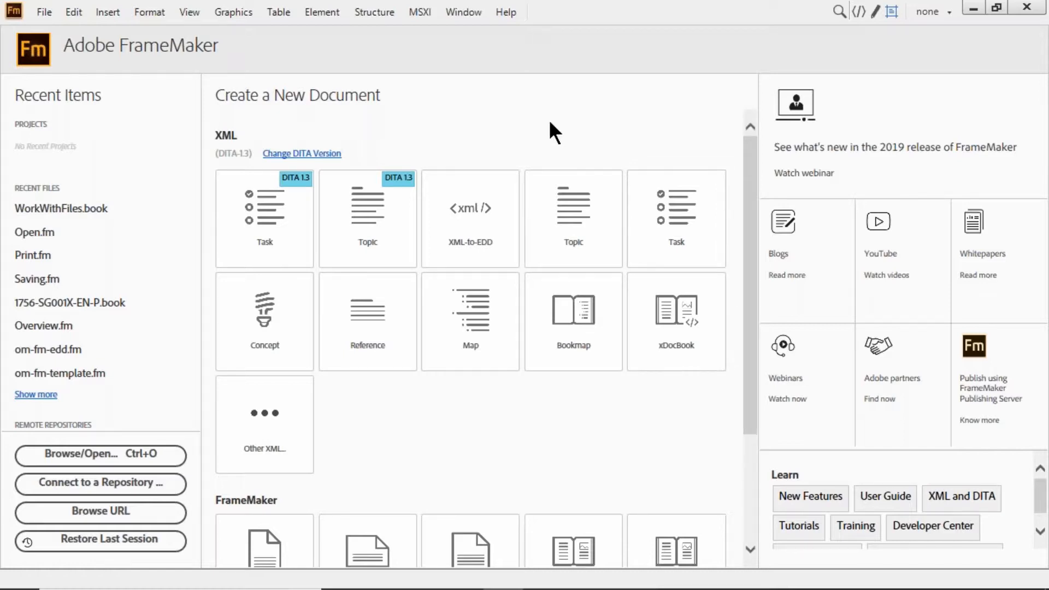
Create a new DITA task document and show its element boundaries as tags
click(50, 10)
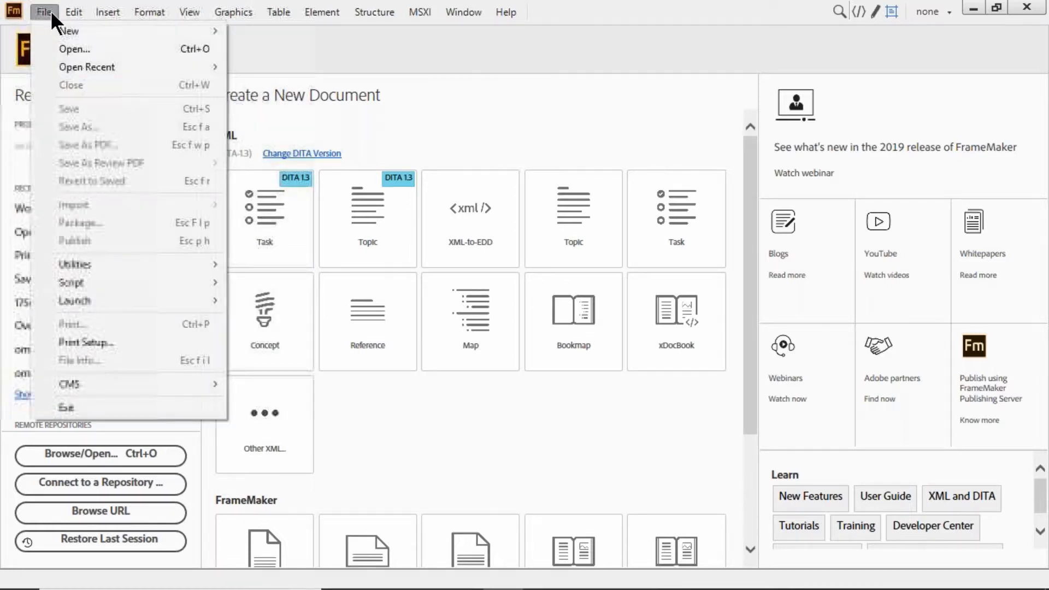
mouse_move(300, 65)
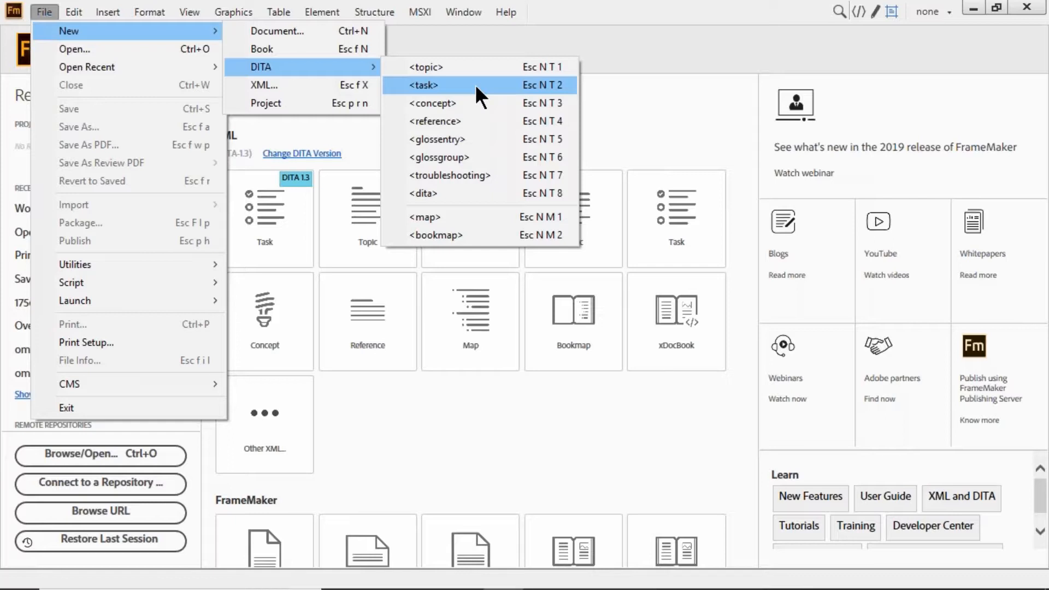
click(474, 85)
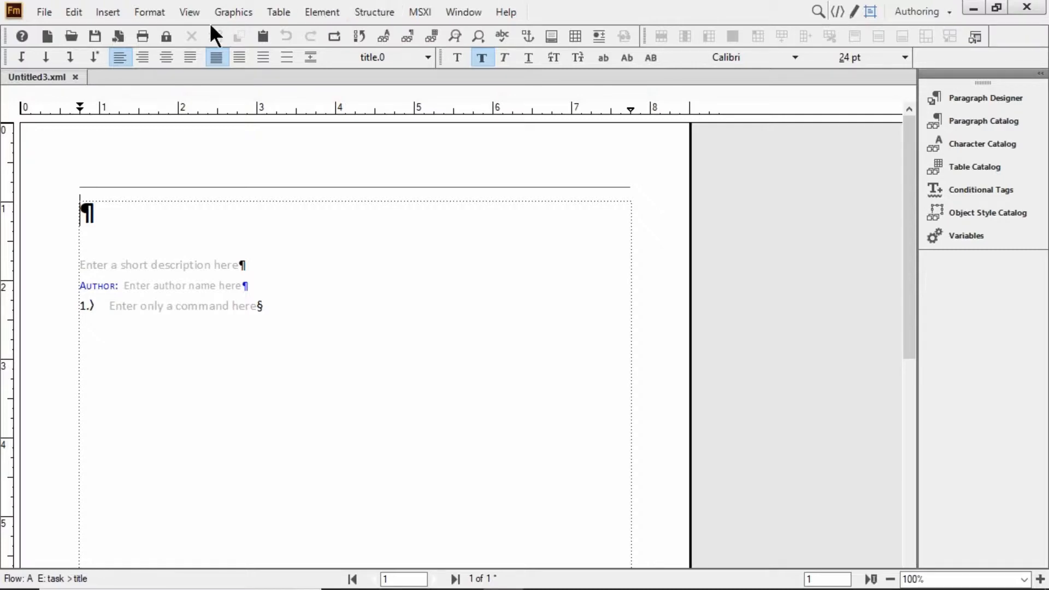
click(188, 12)
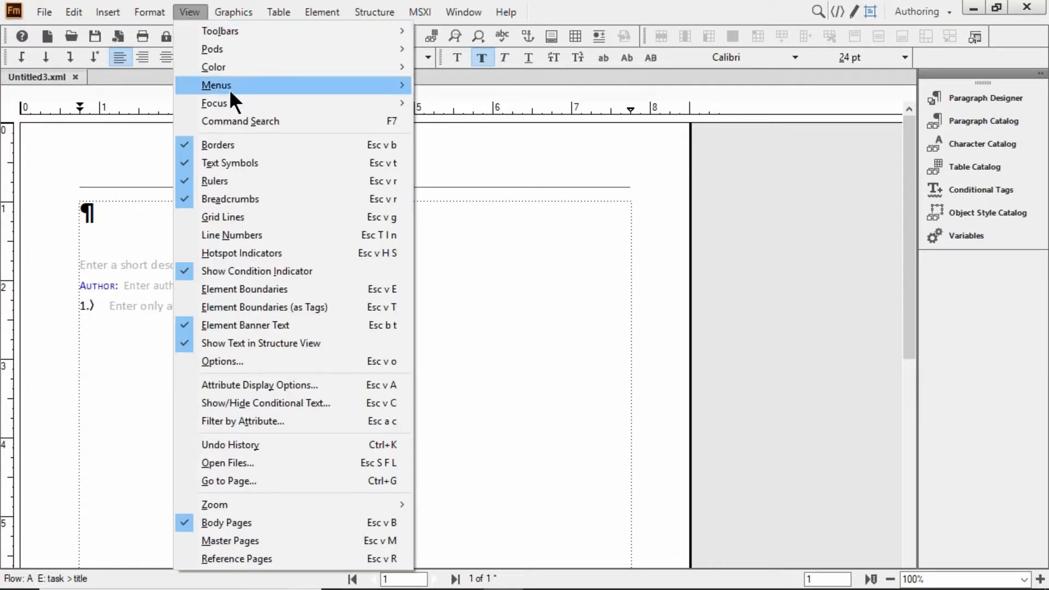
click(322, 309)
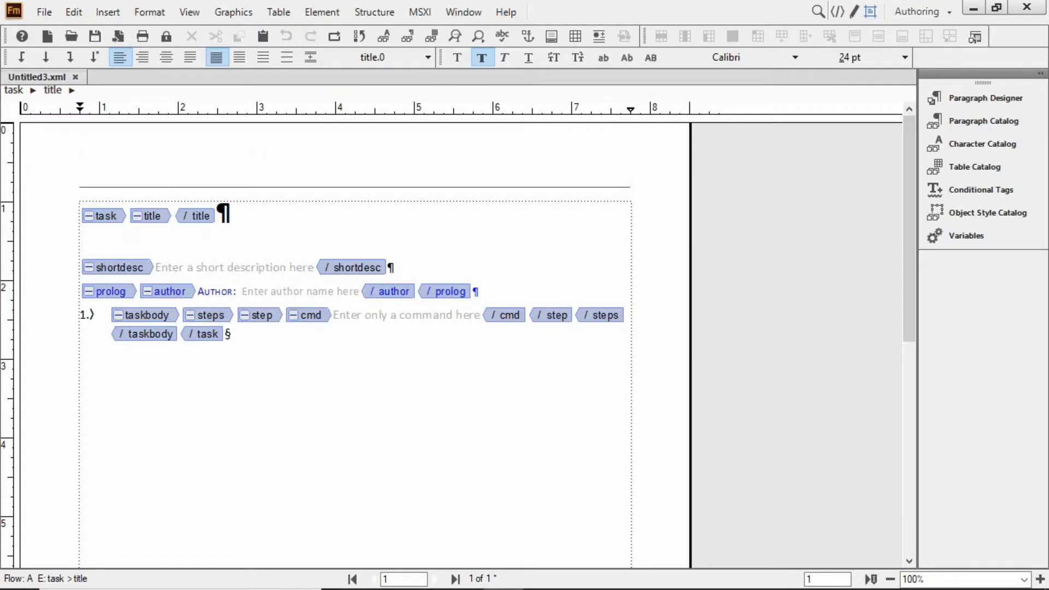
Try displaying the element boundaries as plain brackets and return to displaying them as tags
click(192, 10)
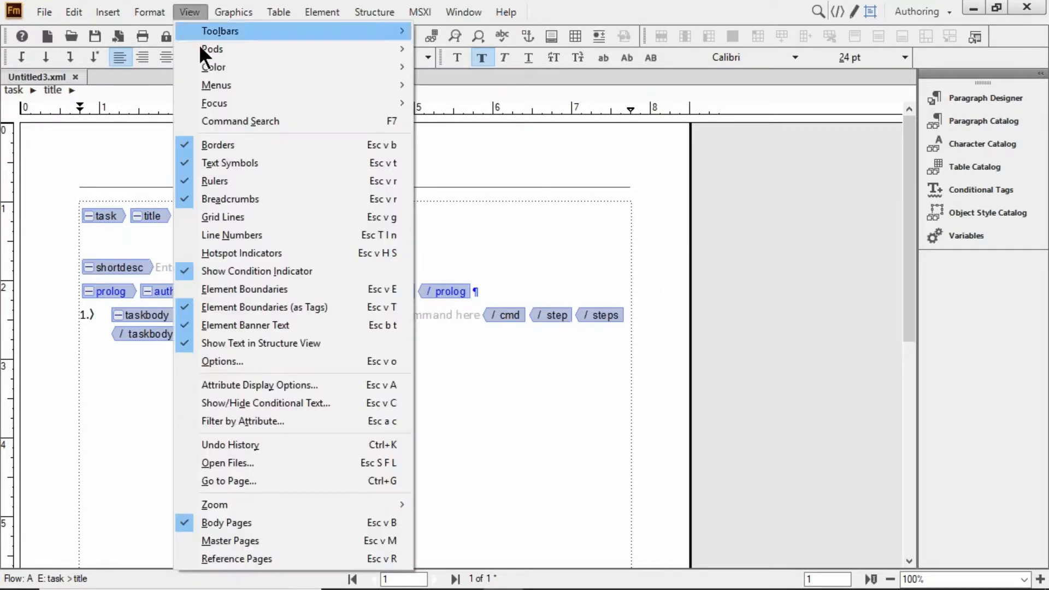
click(266, 290)
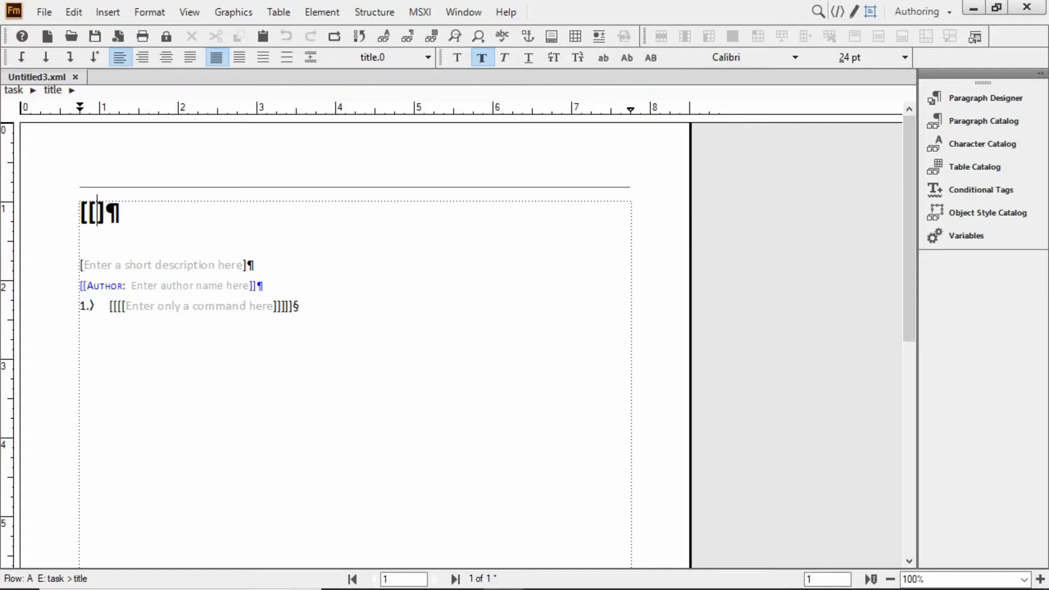
click(206, 306)
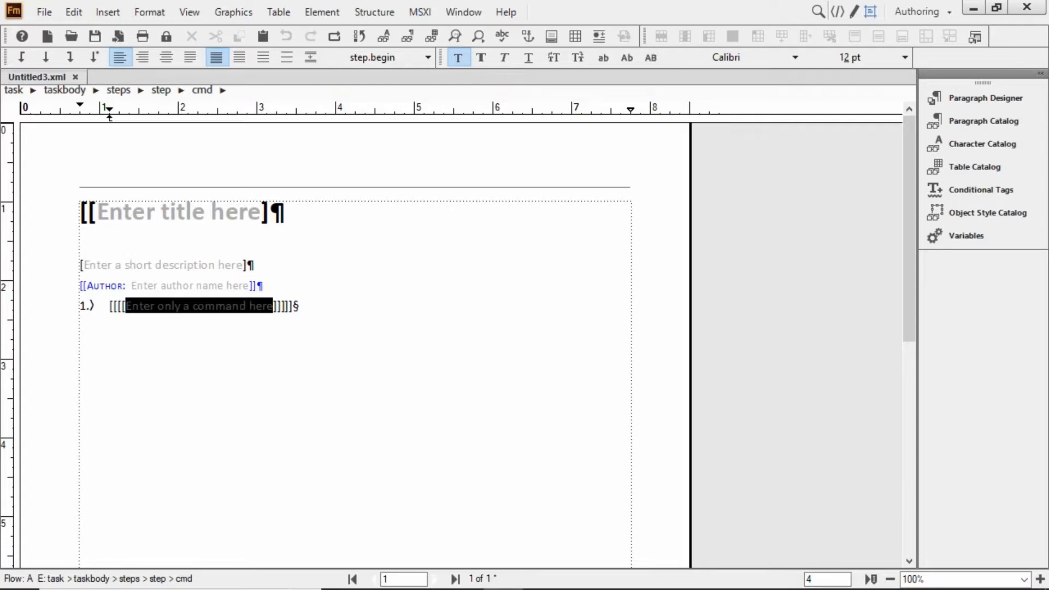
click(194, 8)
click(281, 307)
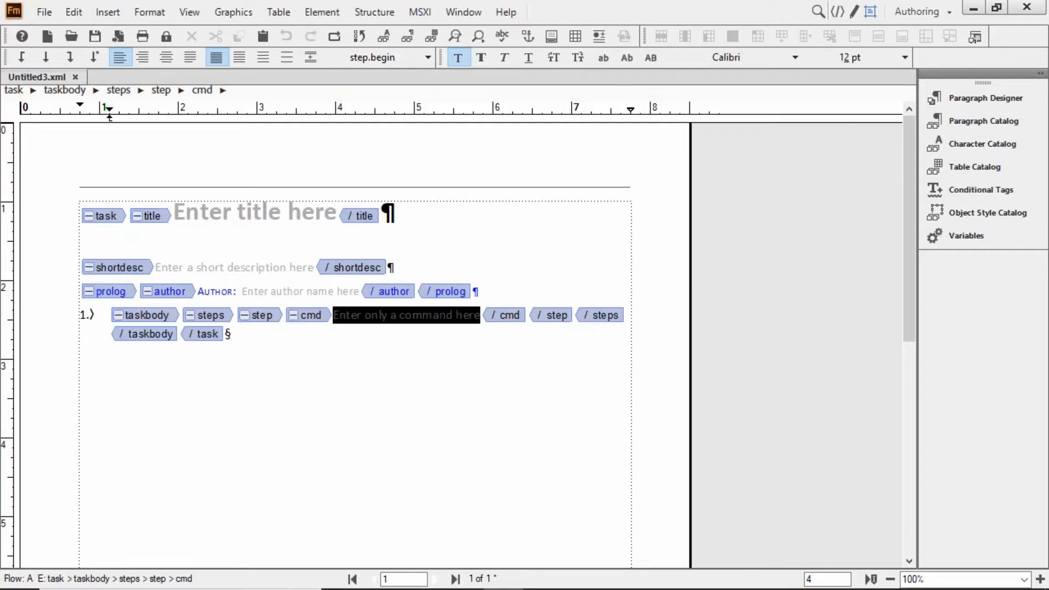
Replace the title placeholder of the task with "Save a file"
click(247, 219)
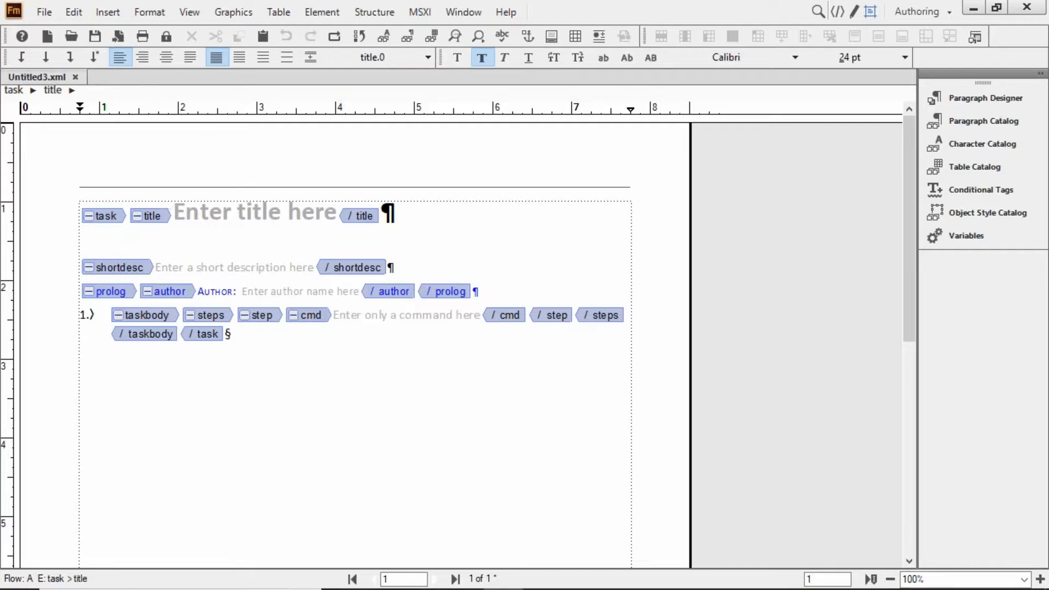
double_click(267, 212)
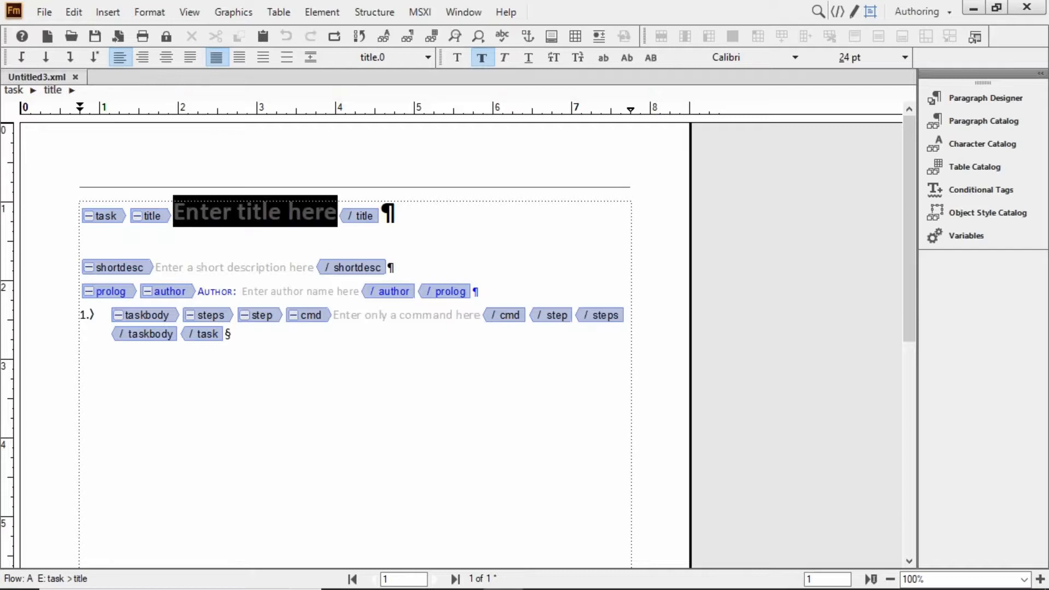
text(Save a file)
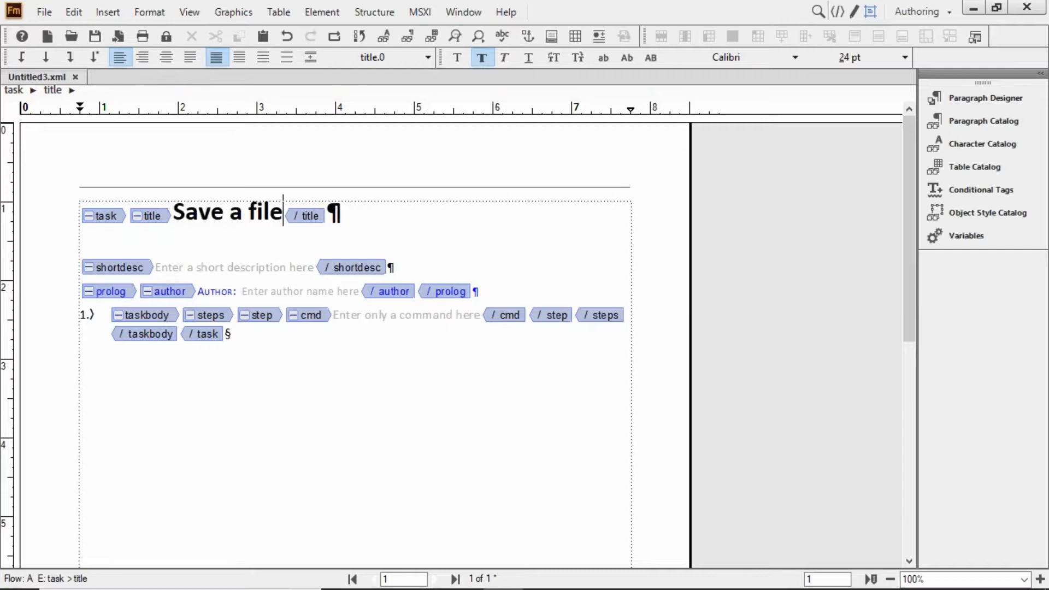
Enter "Store stuff so you can use it later." as the short description and fill in the author's name in the prolog
click(260, 268)
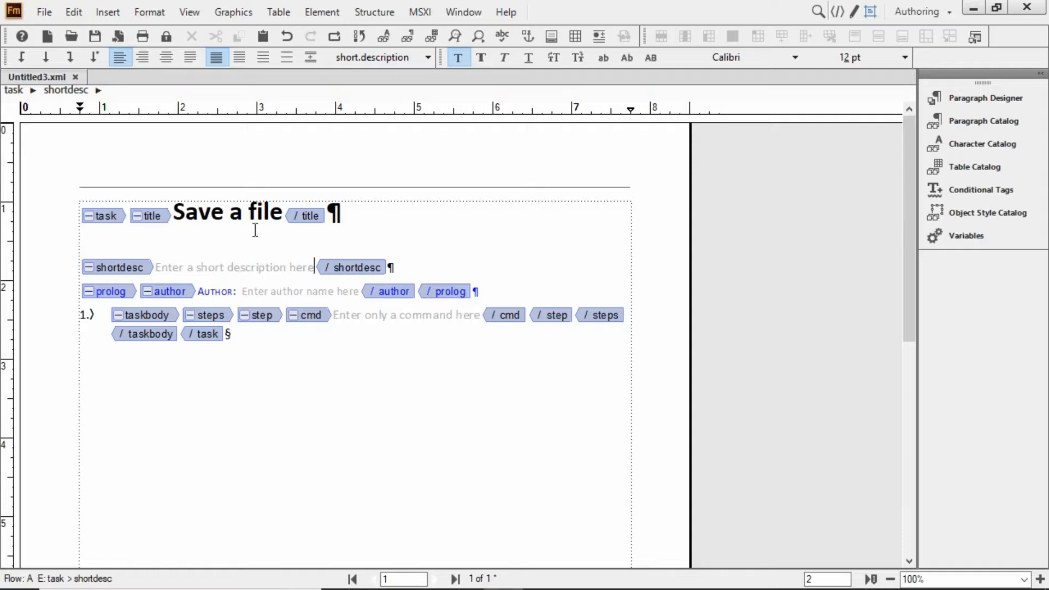
click(233, 269)
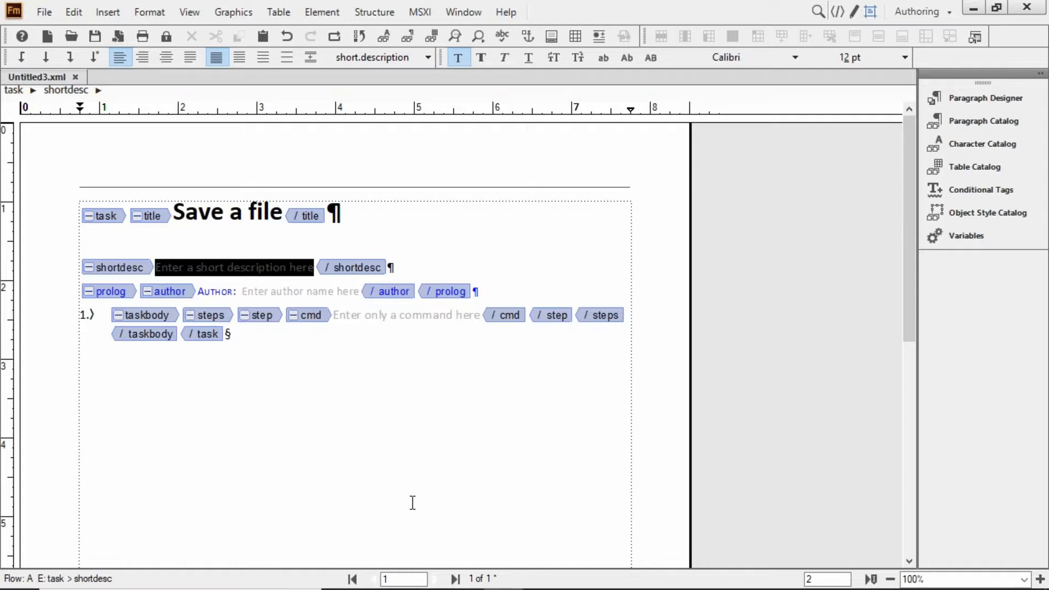
text(Store stuff)
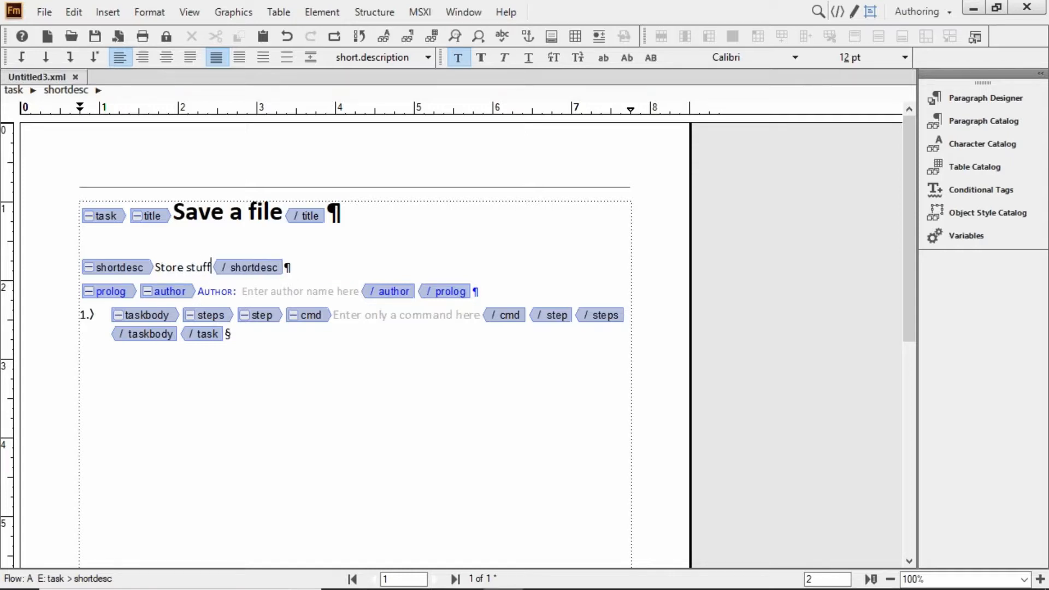
text( so you can us)
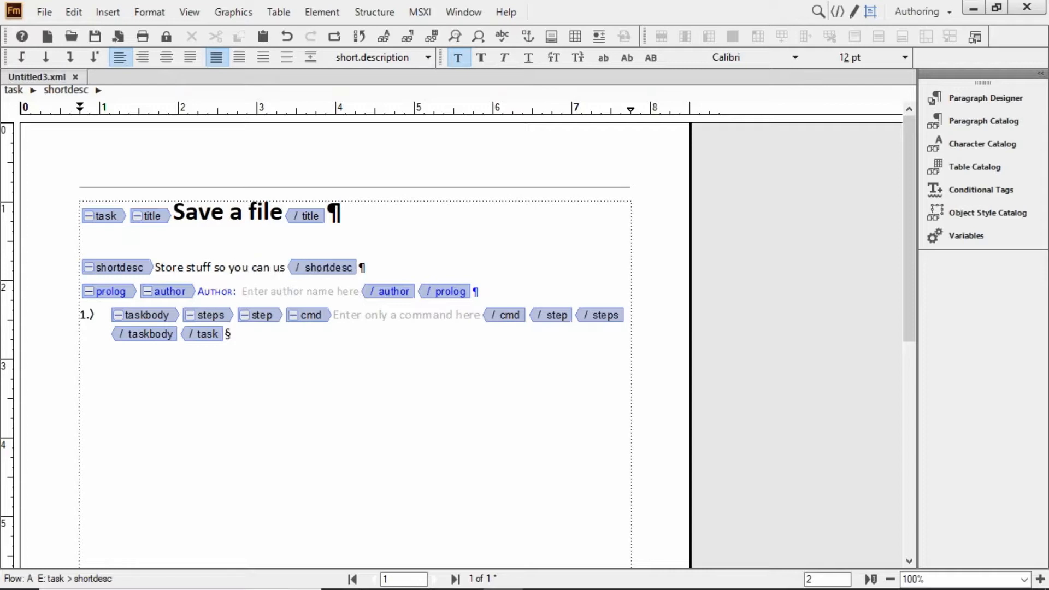
text(e it later.)
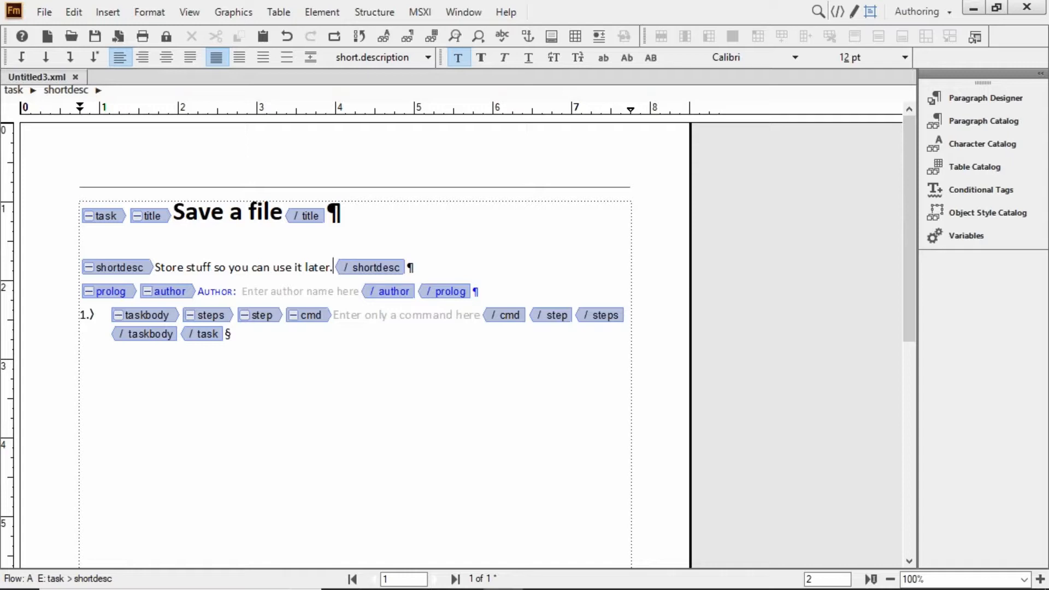
click(322, 289)
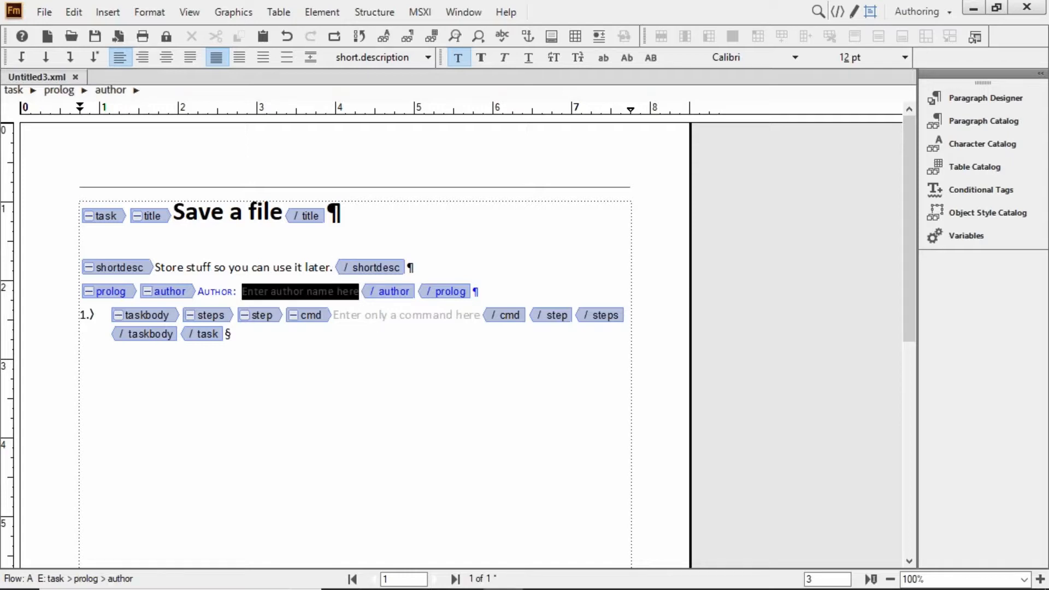
text(Bernard)
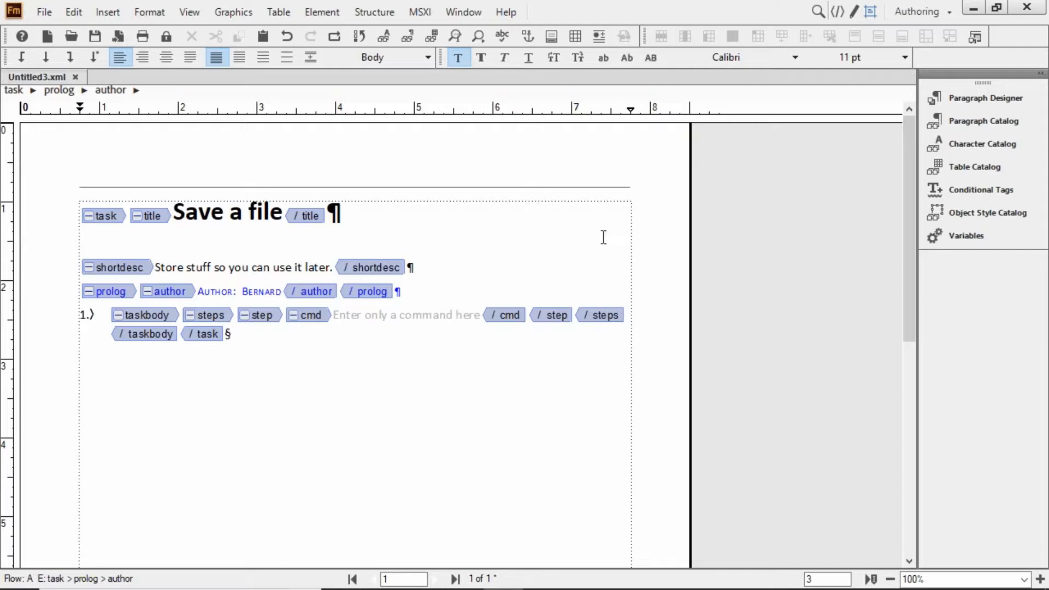
Show the Structure View and delete the prolog element with its author from the task
click(370, 11)
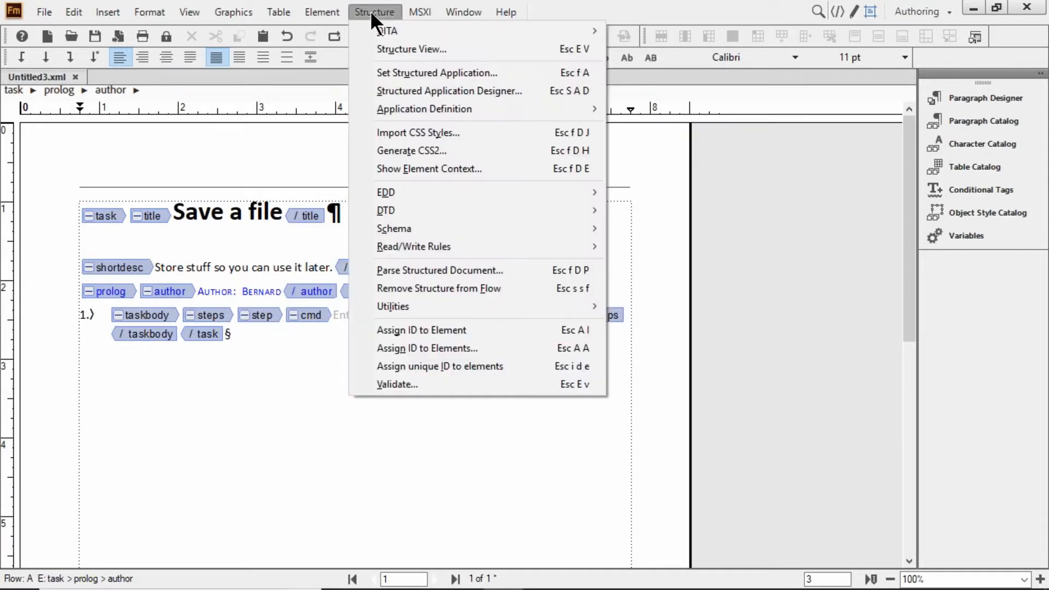
click(411, 49)
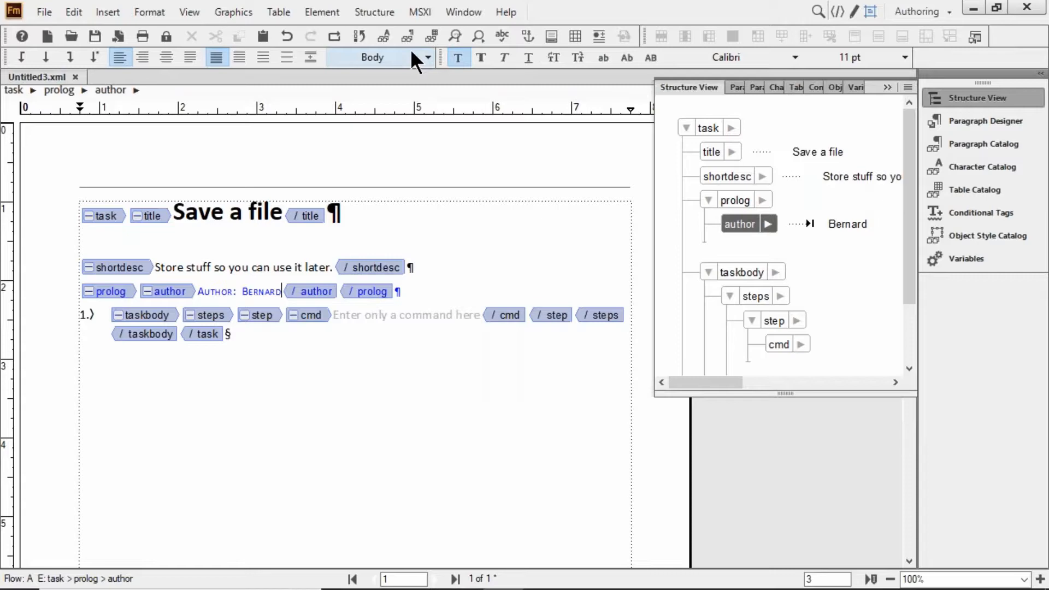
click(735, 201)
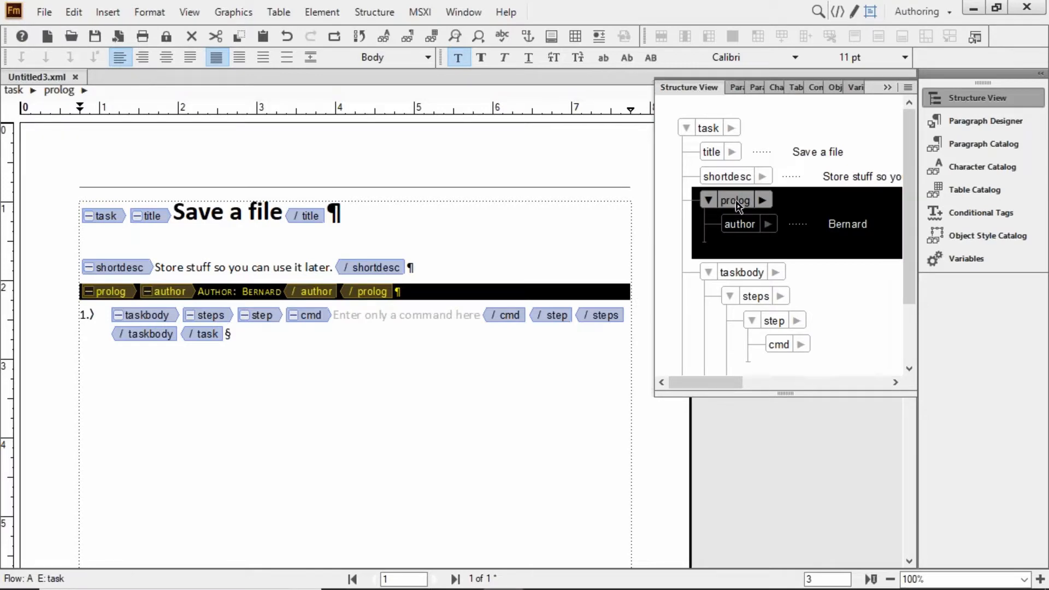
key(Delete)
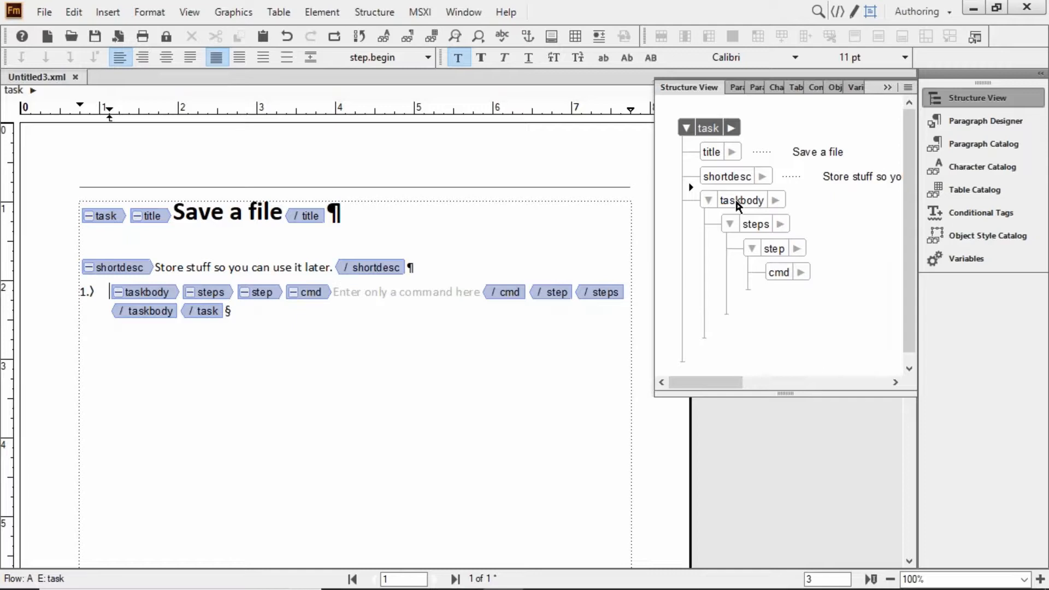
Try deleting the title element and moving it into the step element, undoing each change
click(710, 153)
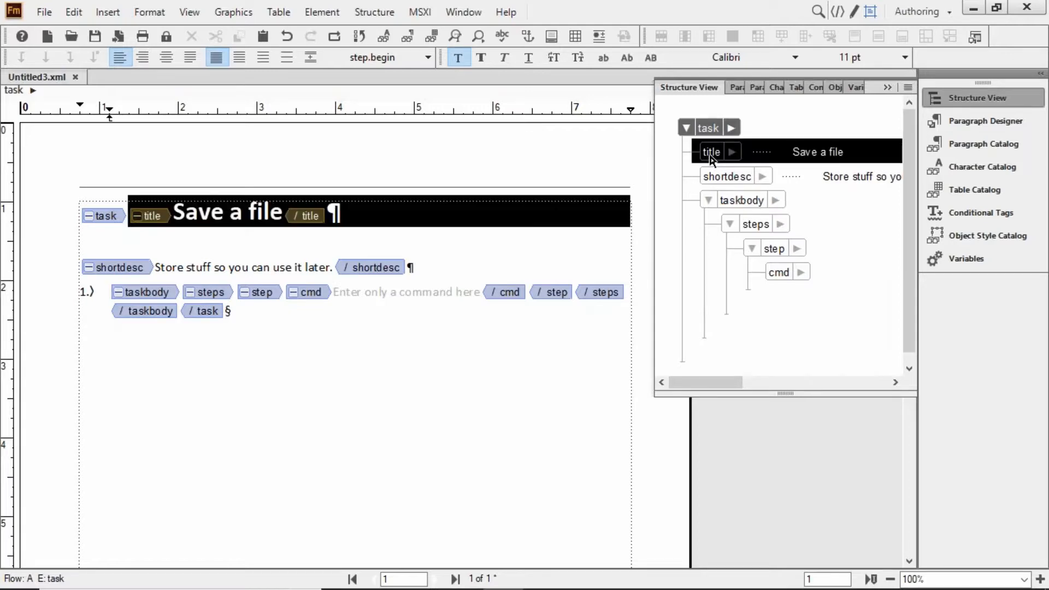
key(Delete)
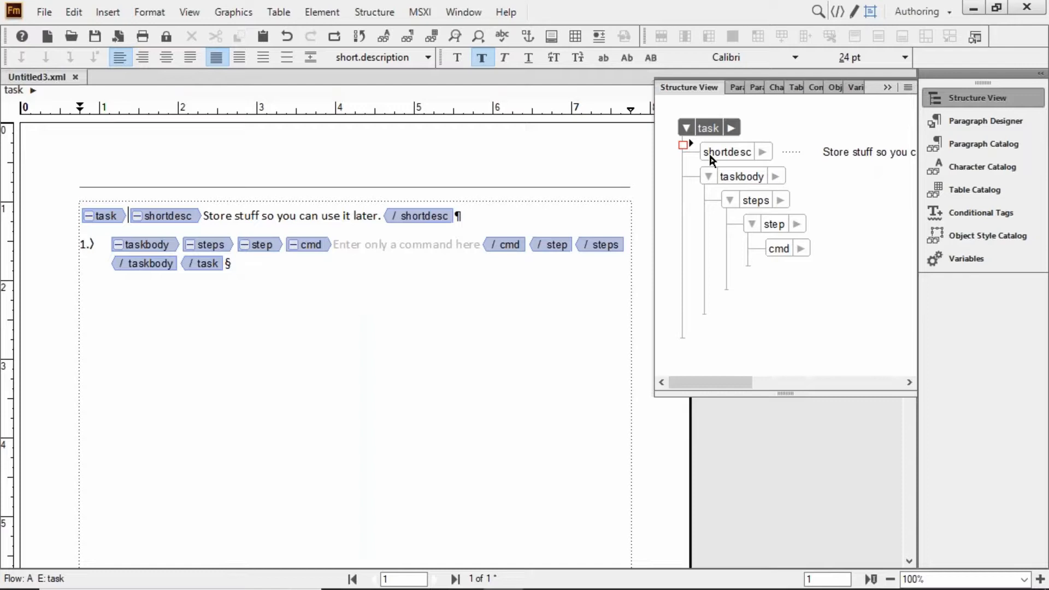
key(ctrl+z)
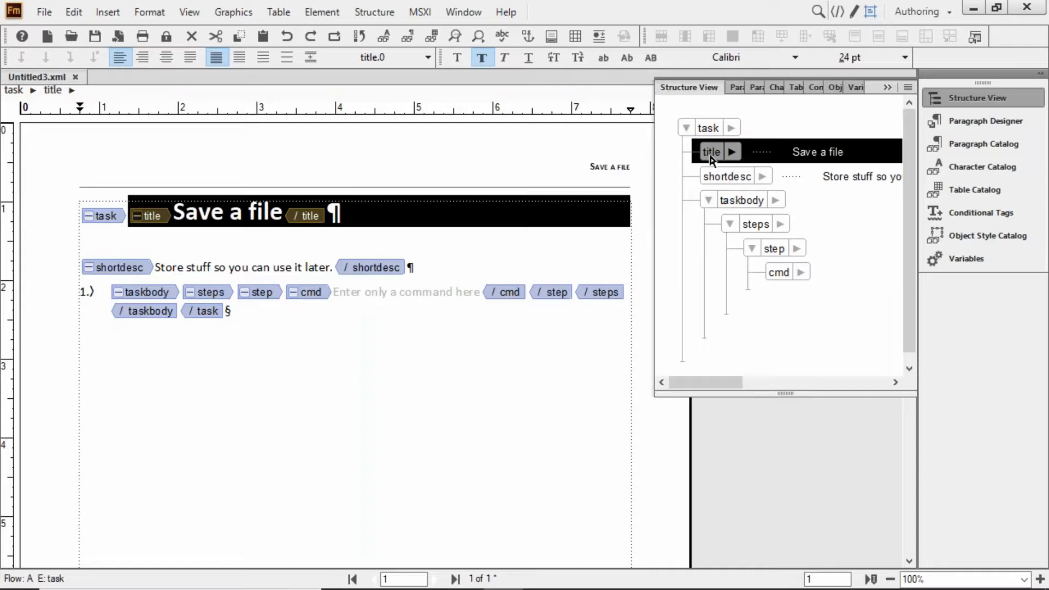
drag(711, 158, 850, 249)
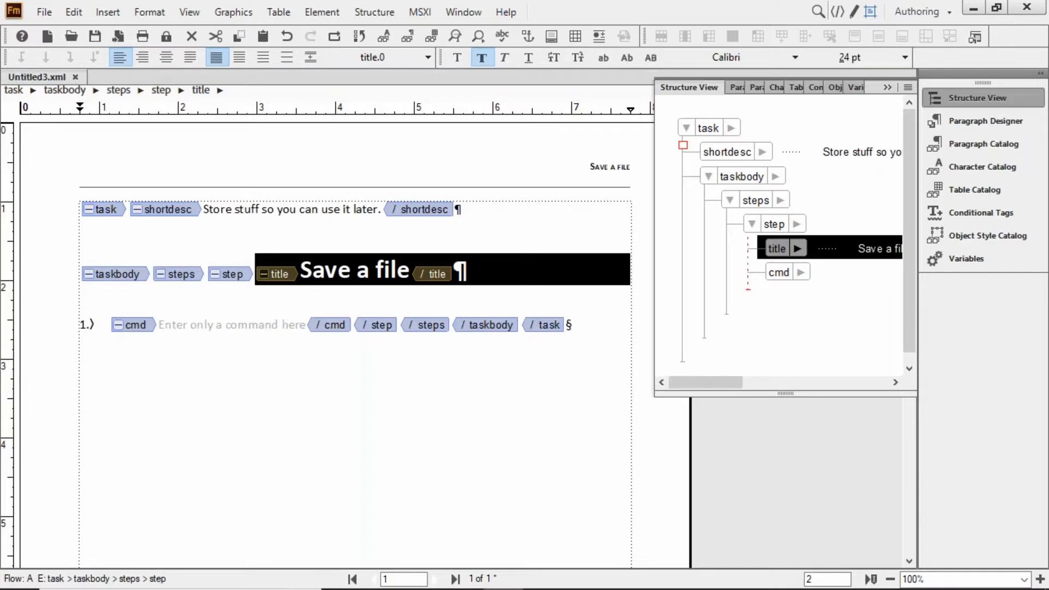
key(ctrl+z)
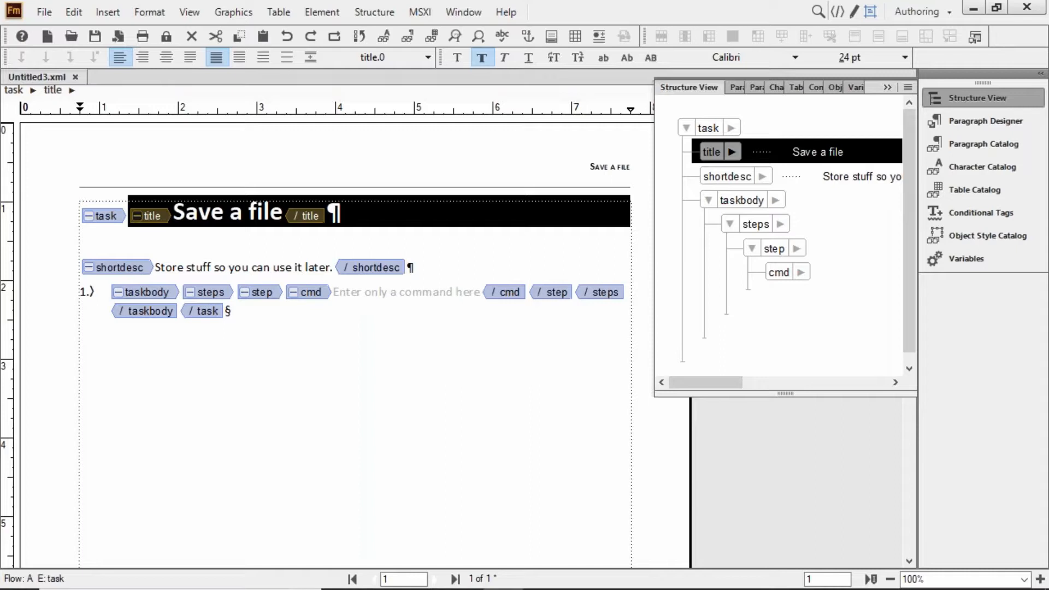
Enter "Select" as the command text in the cmd element of the first step
click(794, 248)
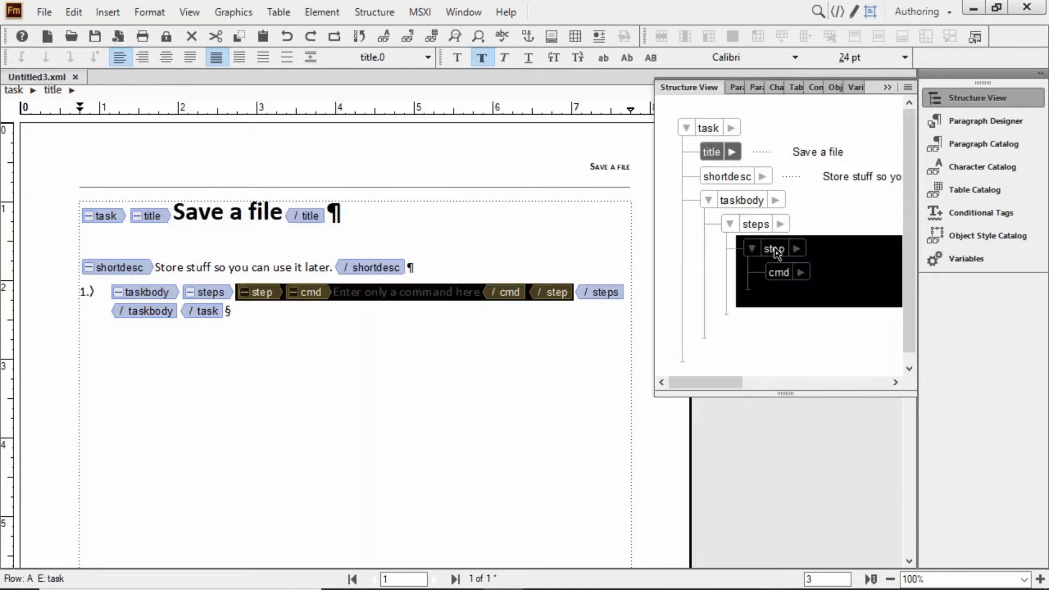
click(782, 275)
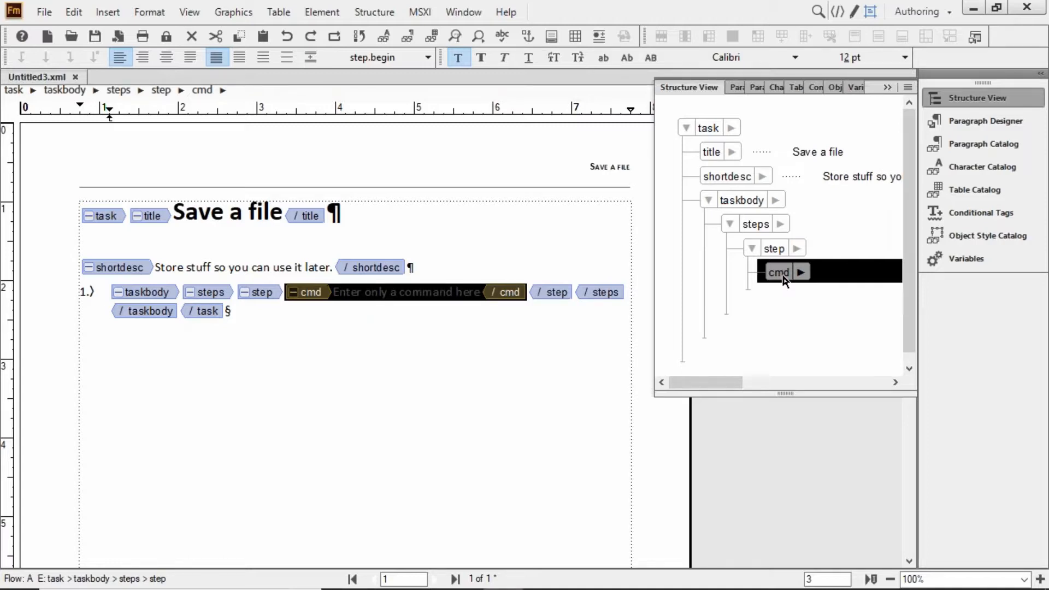
click(831, 277)
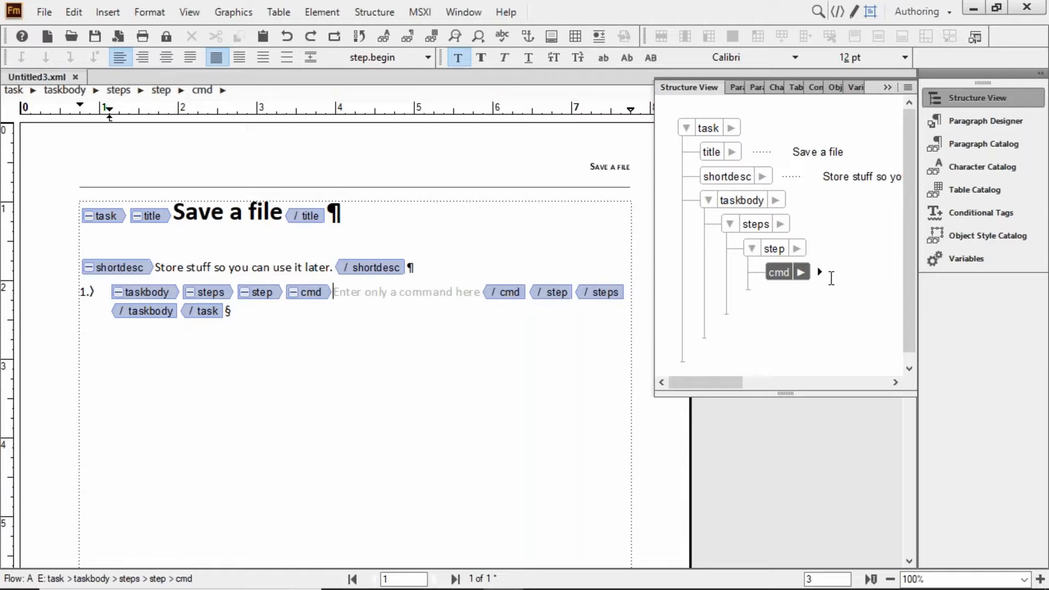
text(Select)
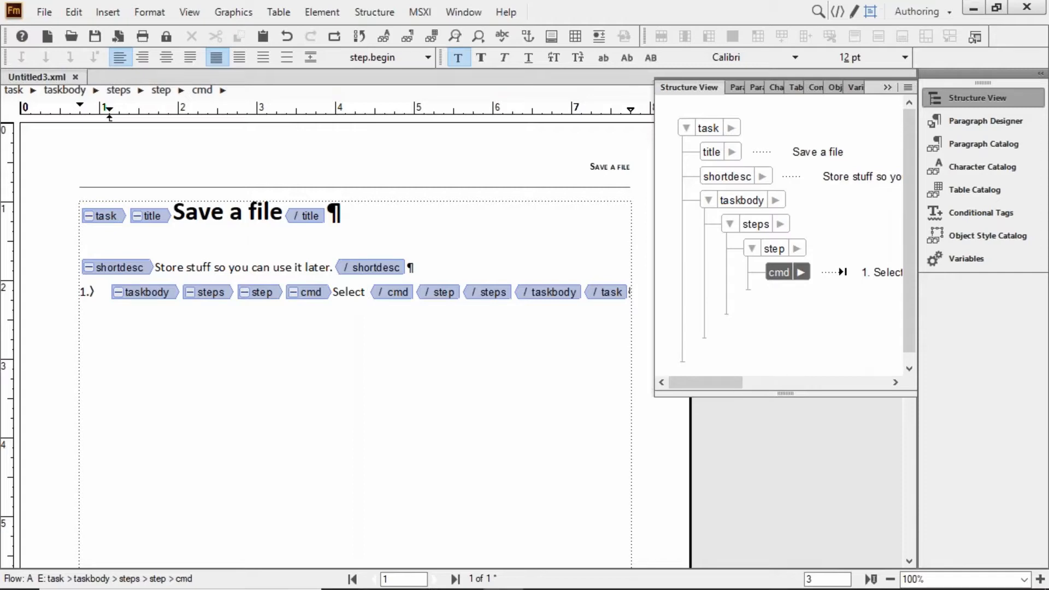
Try inserting a menucascade element after "Select" in the cmd element and delete it again
key(ctrl+1)
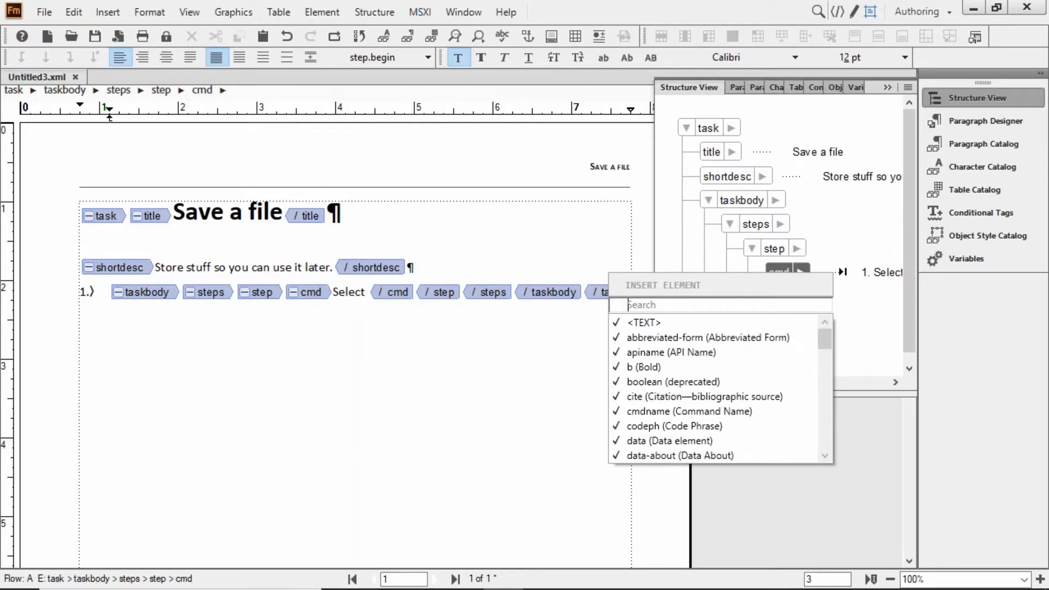
text(men)
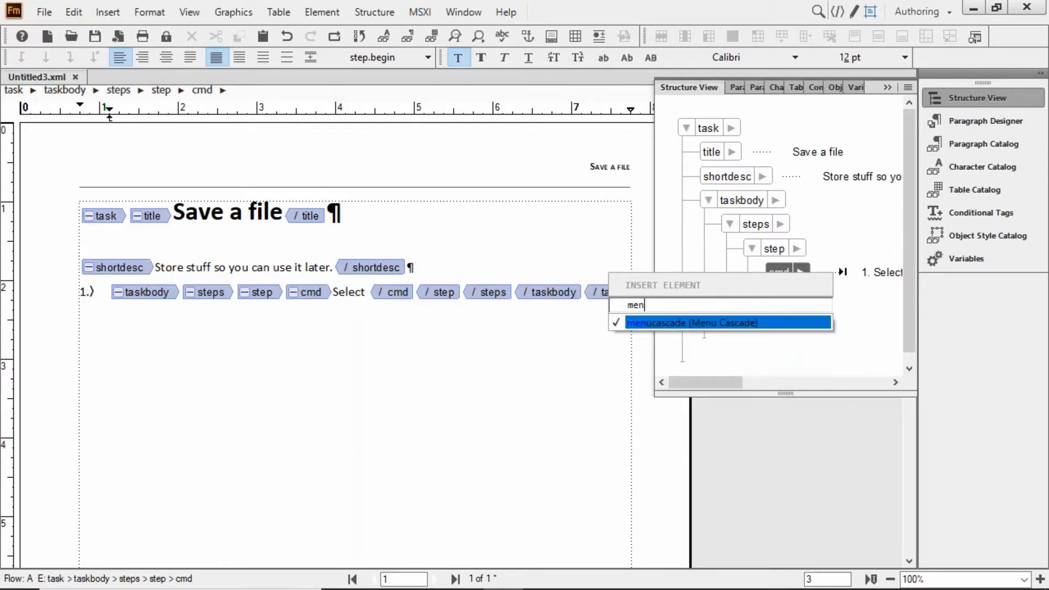
key(Return)
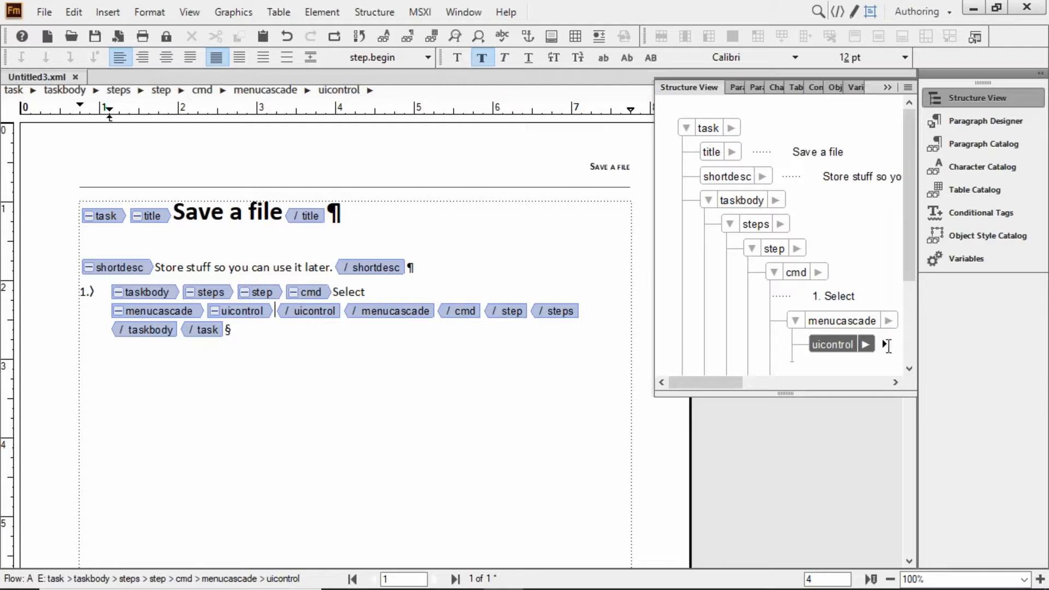
click(844, 323)
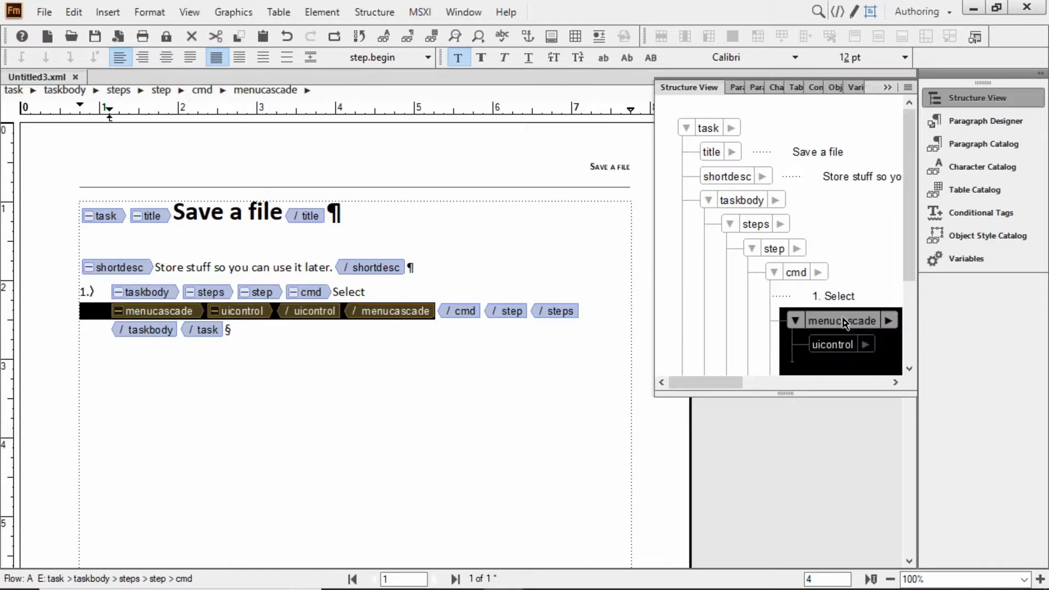
key(Delete)
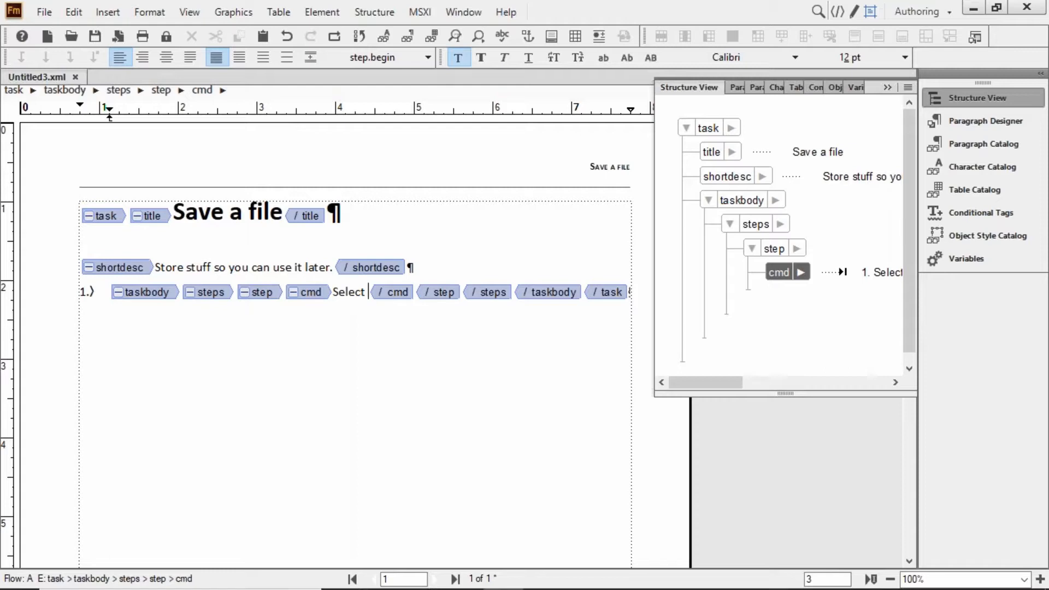
Insert a menucascade element after "Select" in the cmd element and enter "File" in its uicontrol
key(ctrl+1)
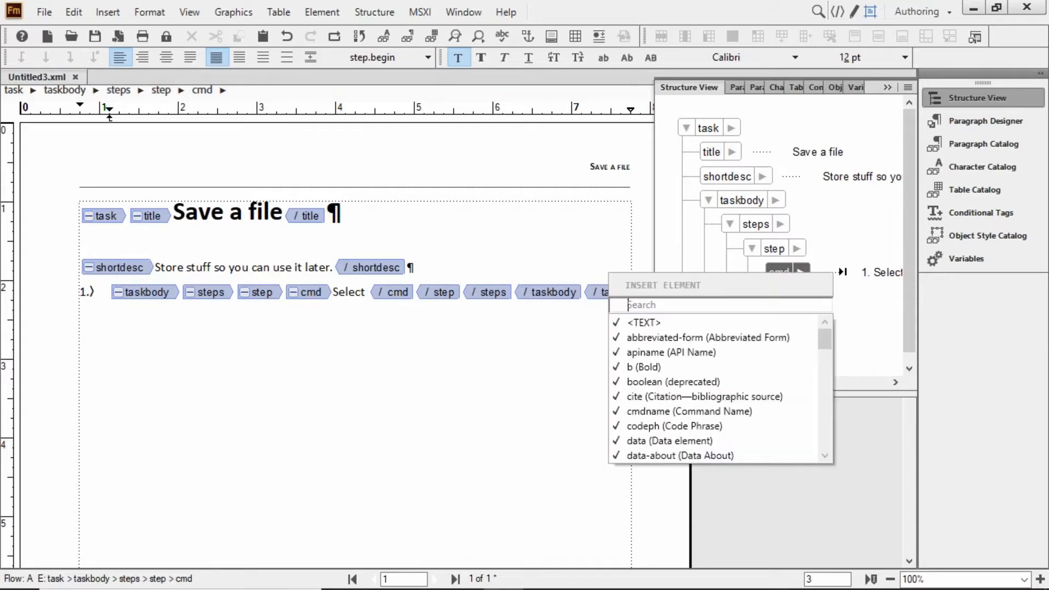
text(me)
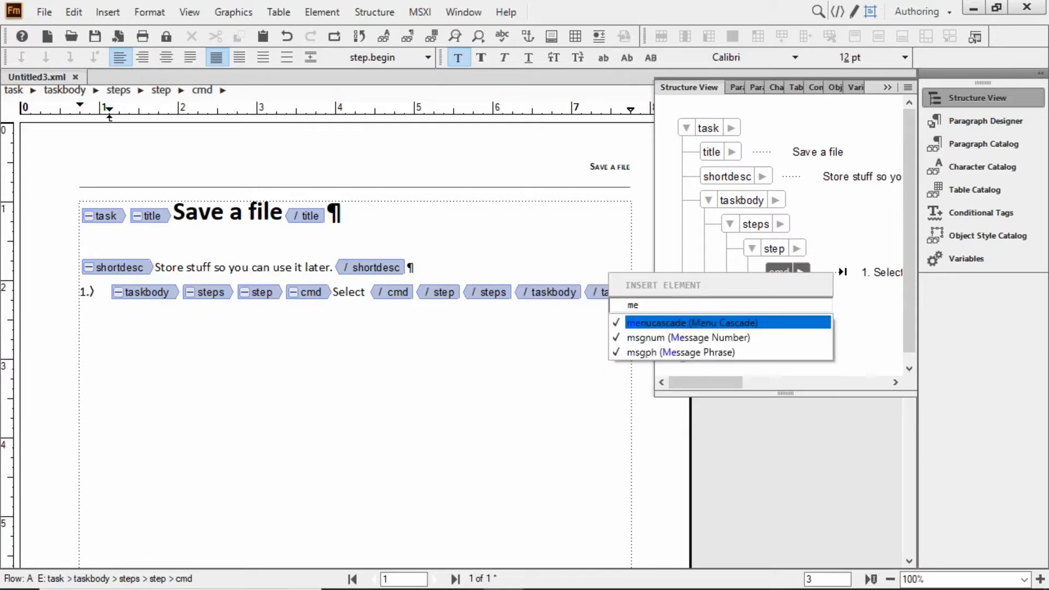
key(Return)
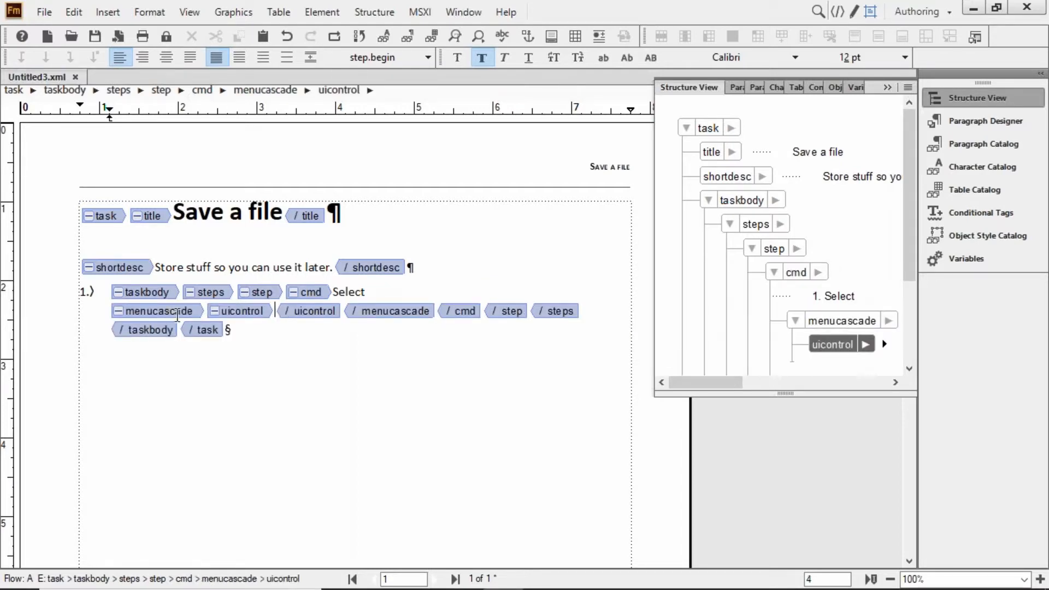
click(254, 315)
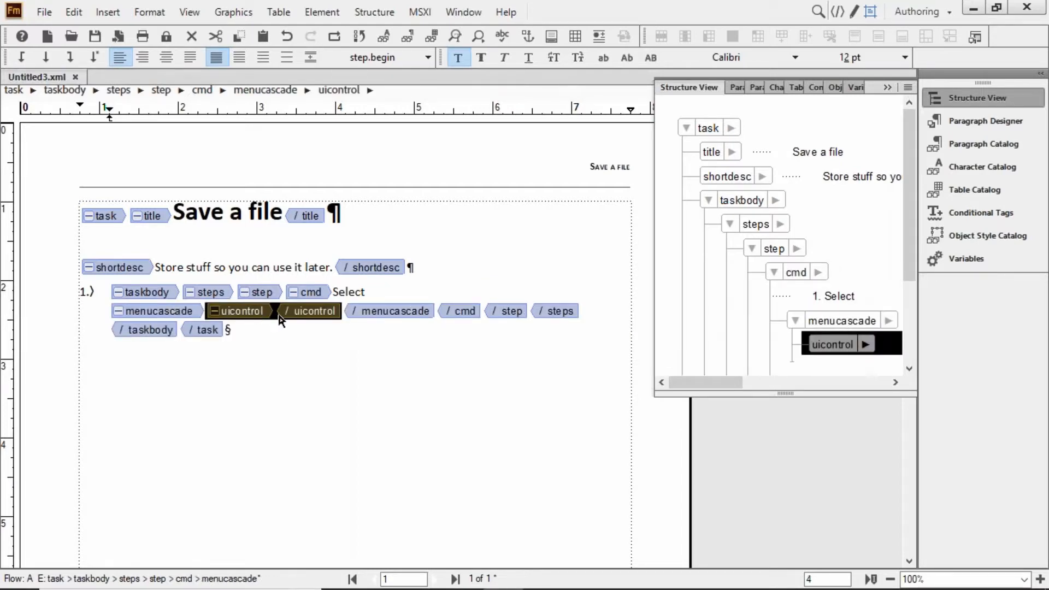
click(276, 320)
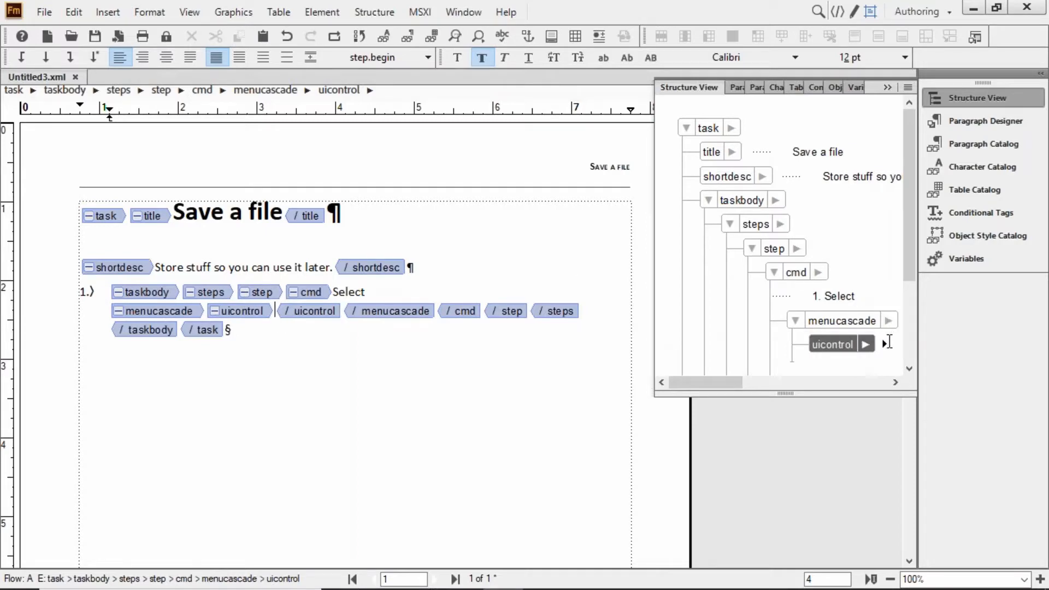
text(File)
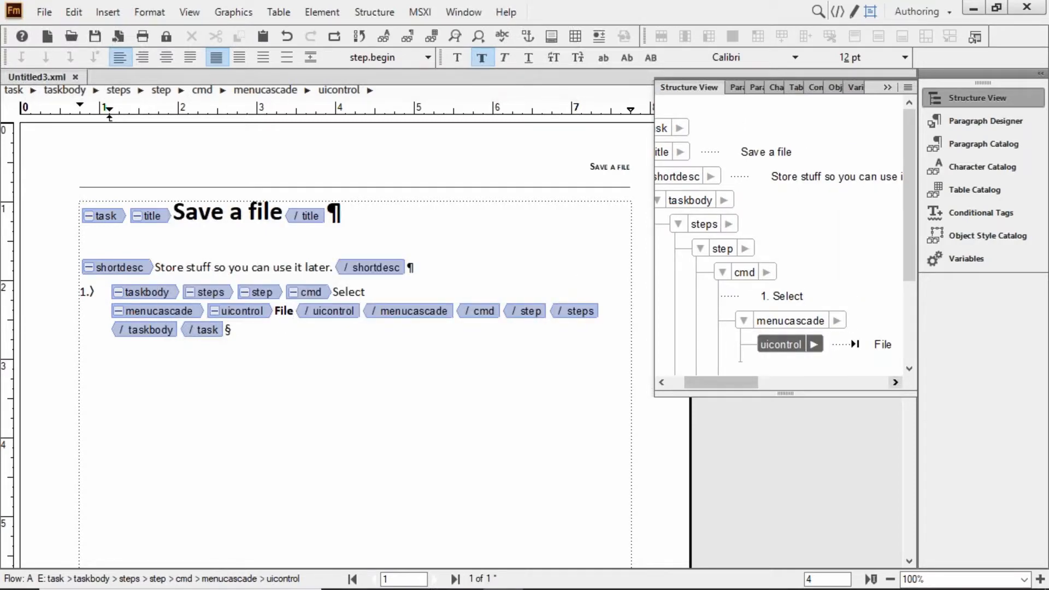
key(ctrl+1)
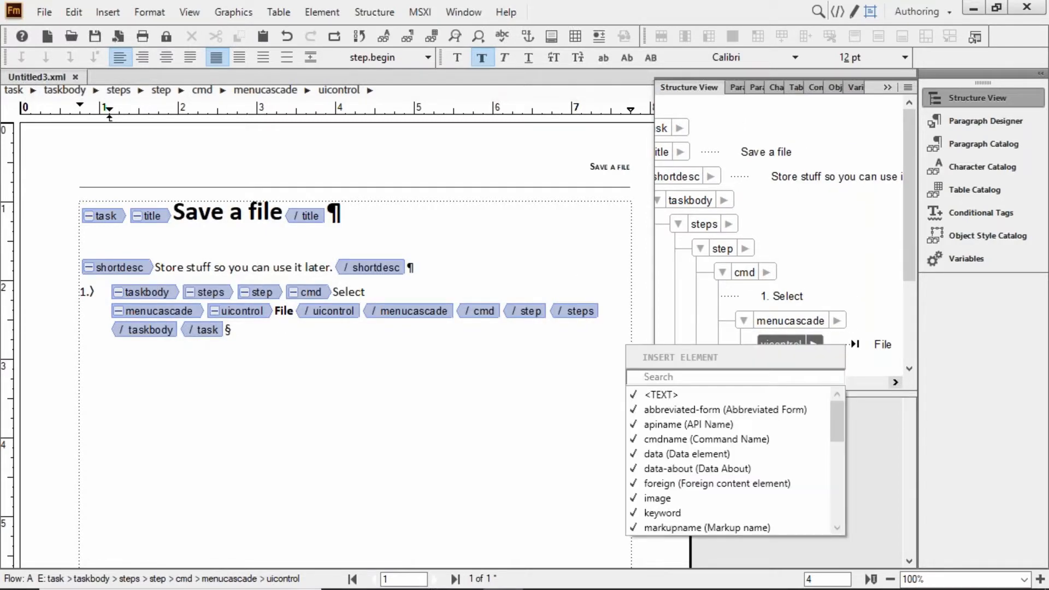
text(ui)
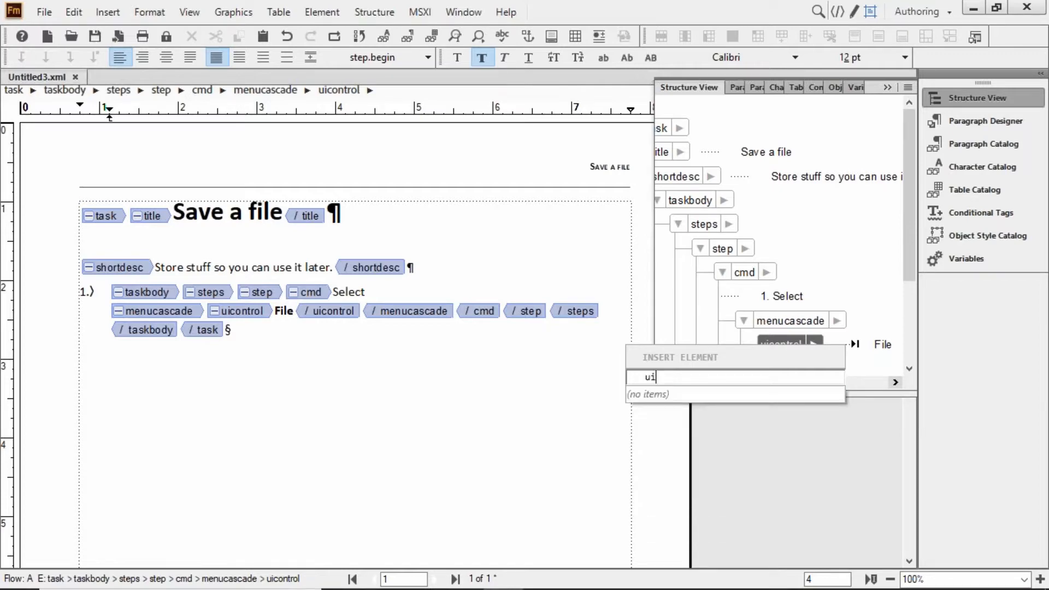
key(Escape)
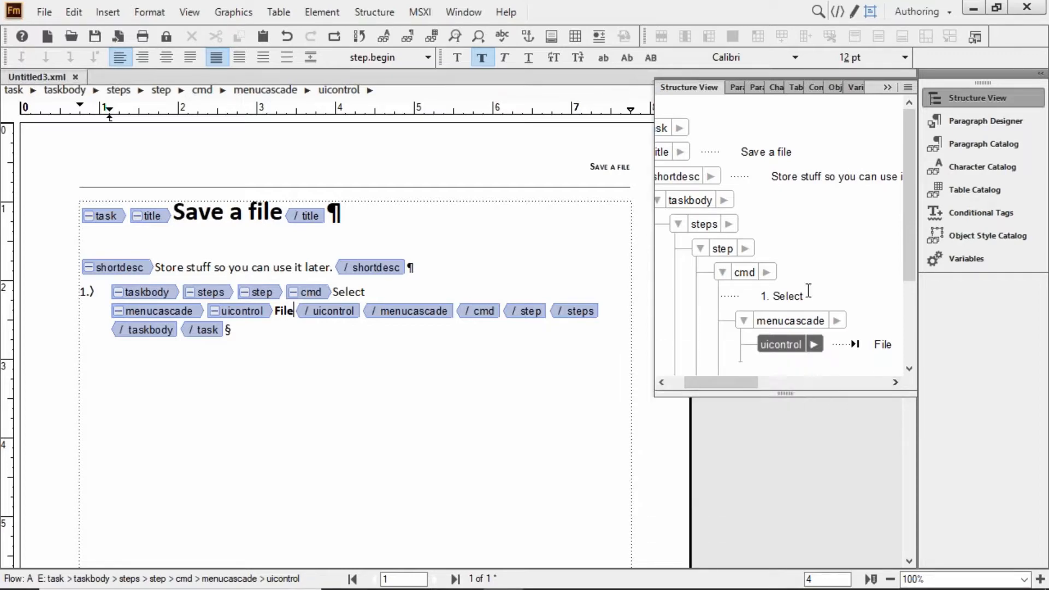
Enlarge the Structure View and try adding a second uicontrol after "File" in the menucascade, deleting it again
drag(786, 392, 786, 526)
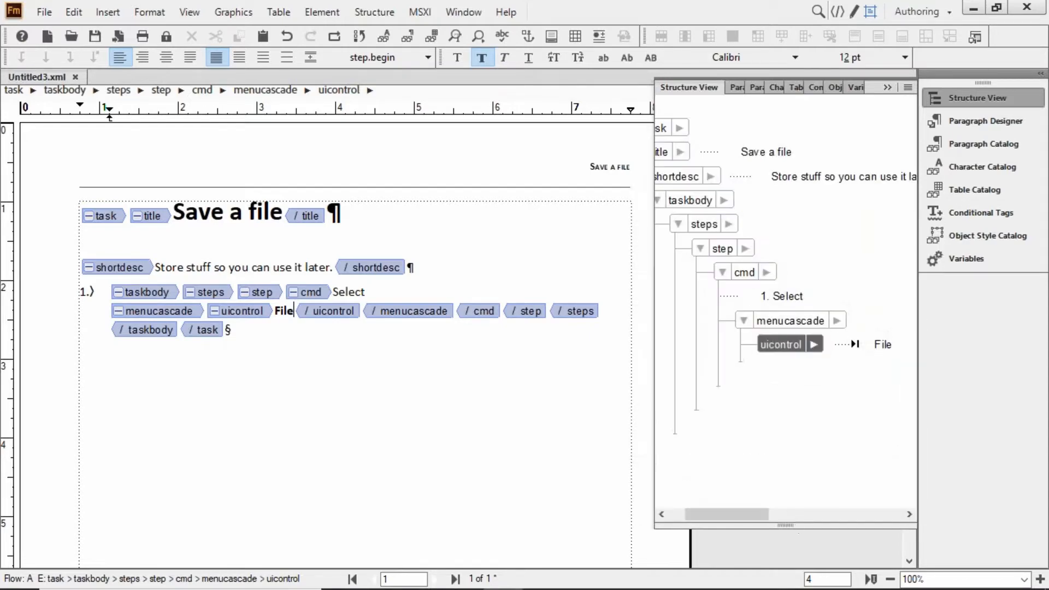
click(780, 344)
click(742, 355)
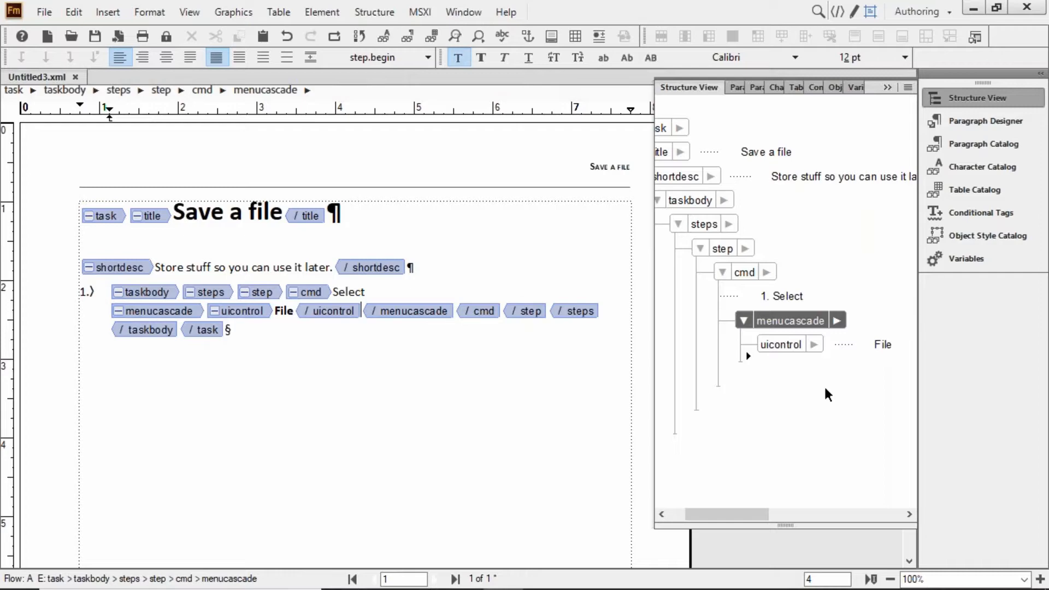
key(ctrl+1)
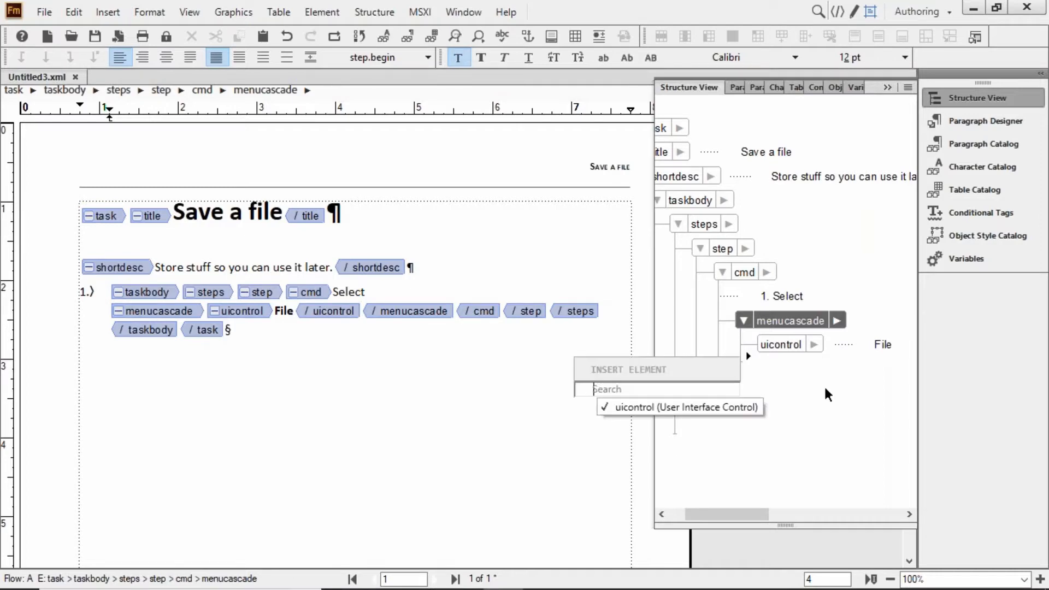
text(ui)
key(Return)
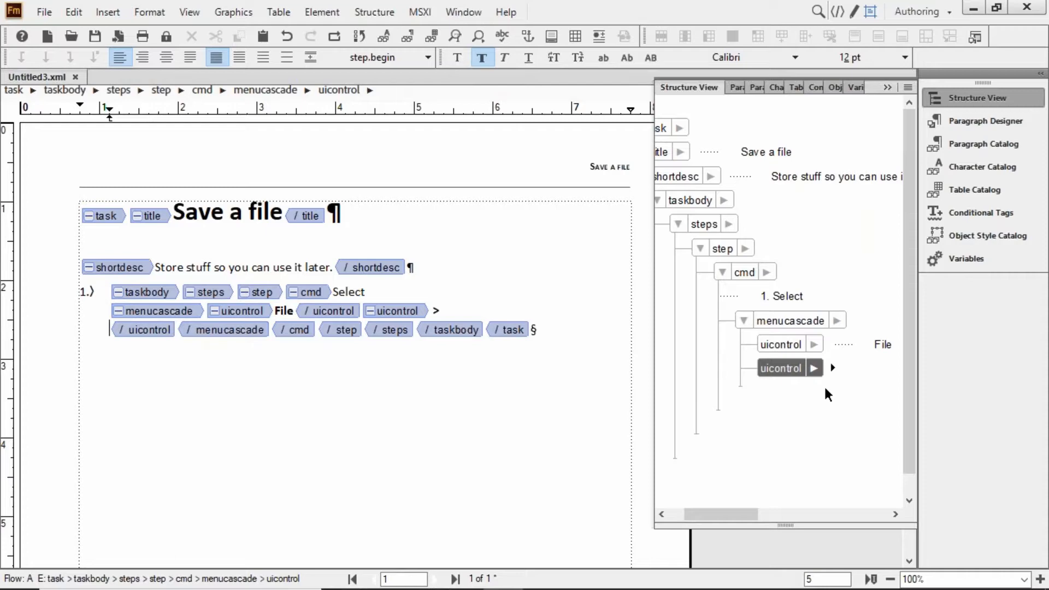
click(797, 376)
key(Delete)
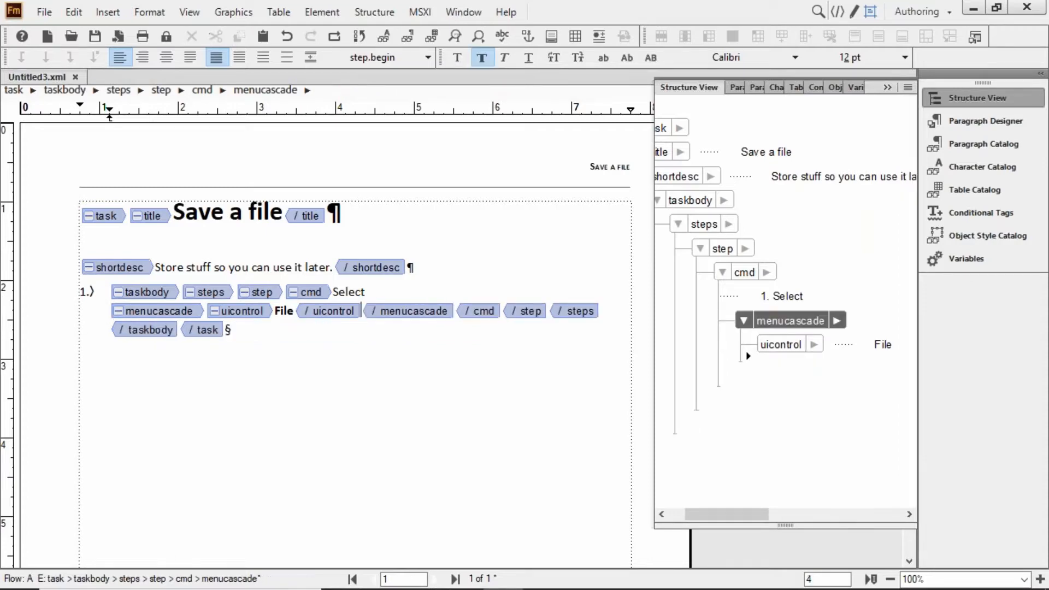
Insert a second uicontrol after "File" inside the menucascade and enter "Save As" in it
click(802, 323)
click(790, 350)
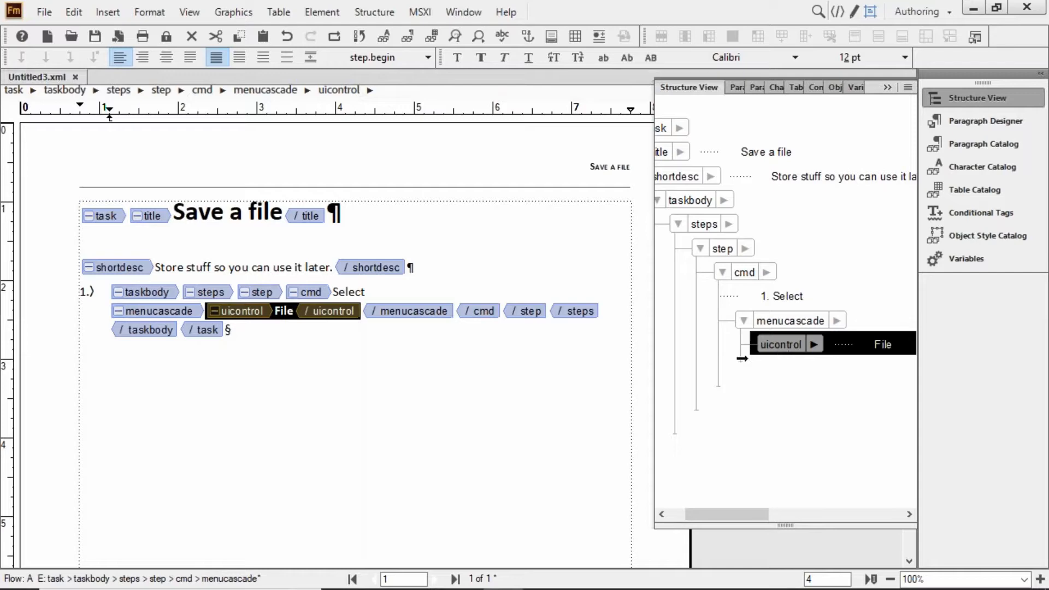
click(744, 358)
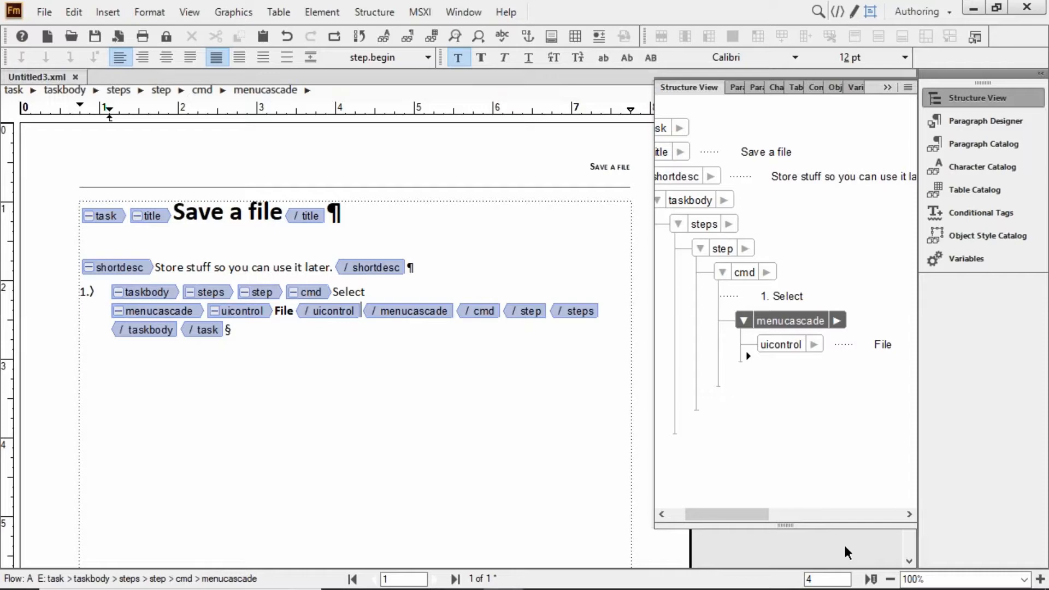
key(Return)
text(ui)
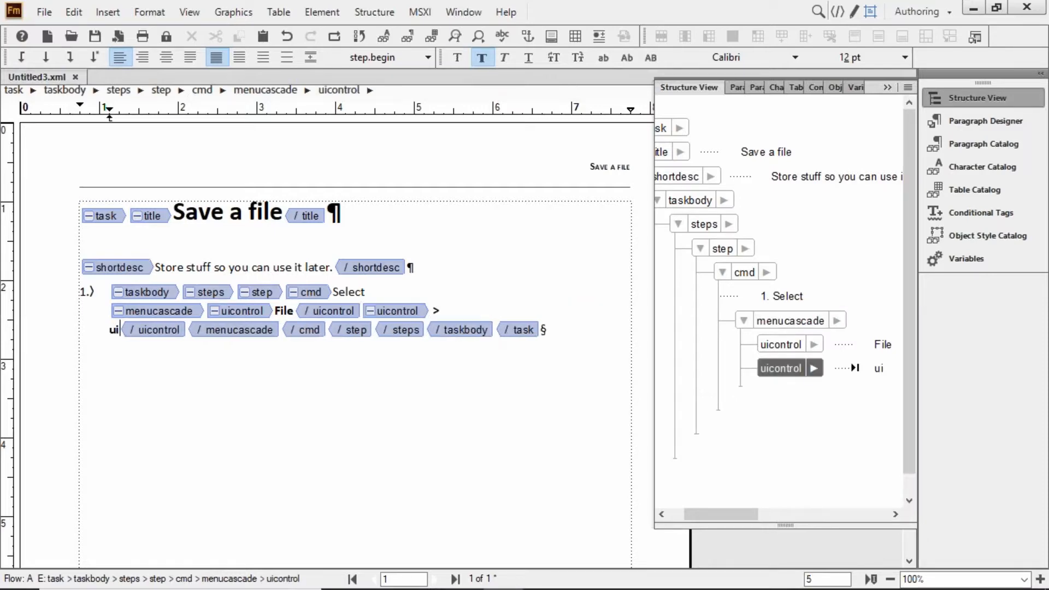
key(BackSpace)
key(BackSpace)
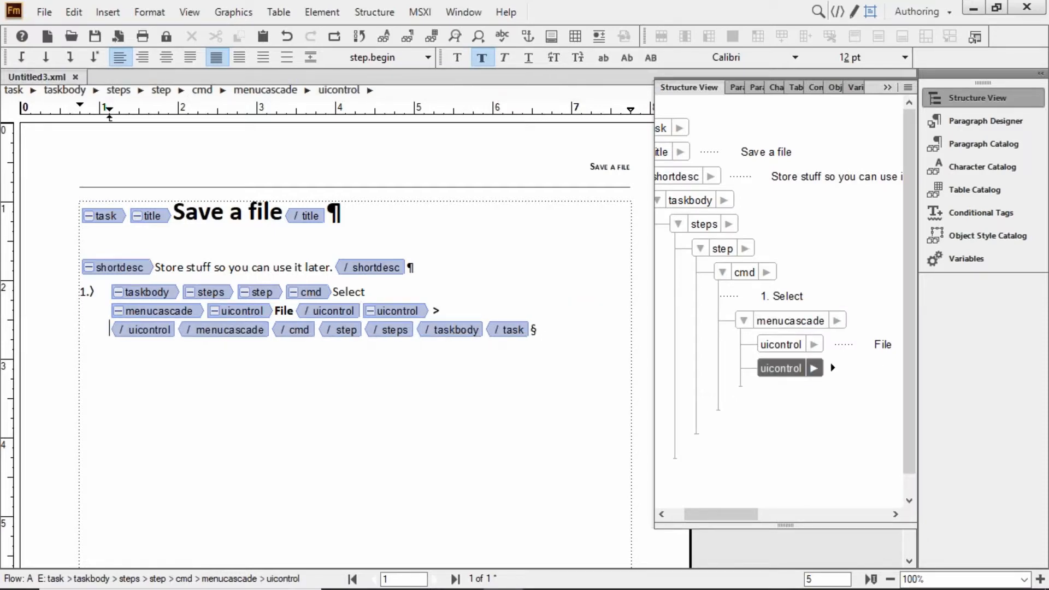
text(Save As)
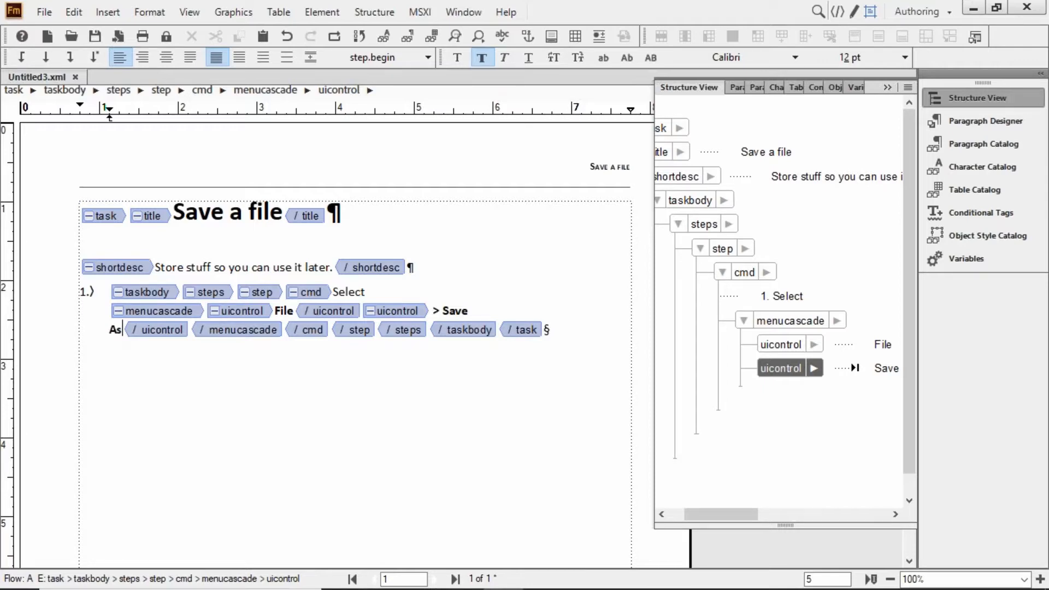
Hide the element boundary tags in the document
click(194, 8)
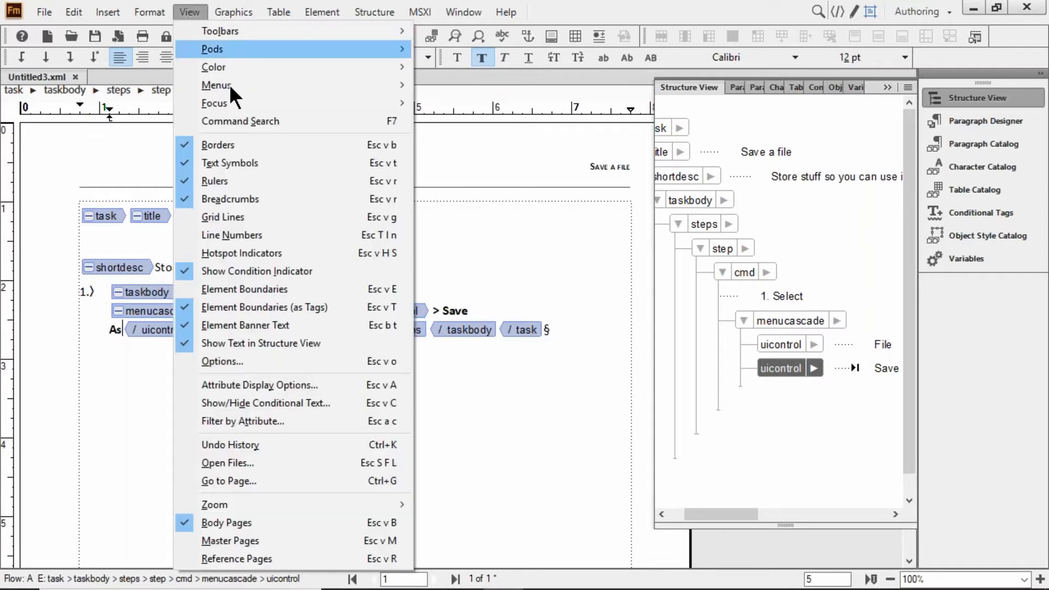
click(300, 307)
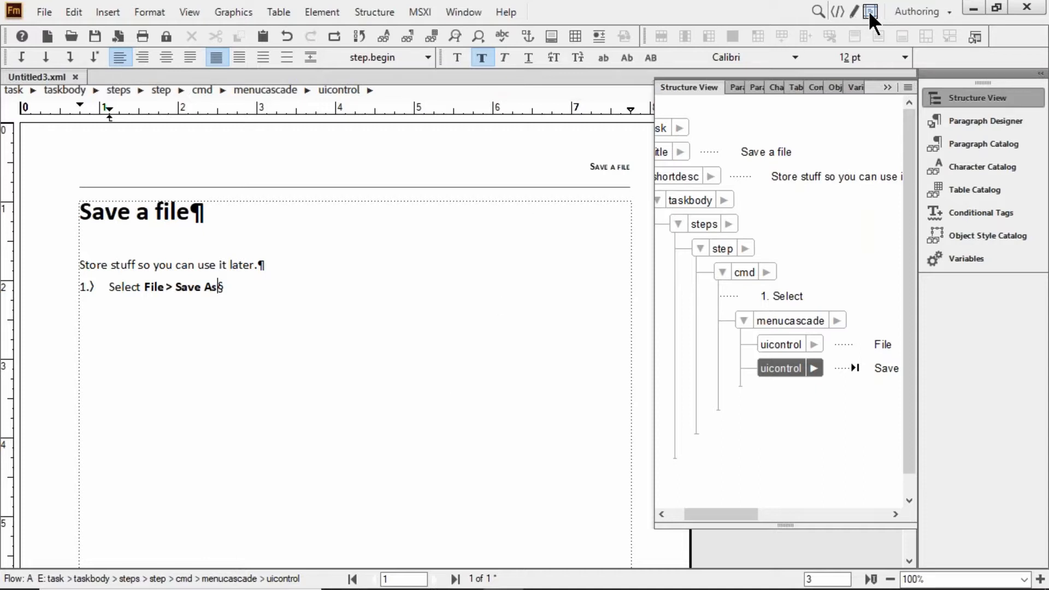
Show the task in XML code view at 250% and examine the markup of its steps and menucascade
click(836, 11)
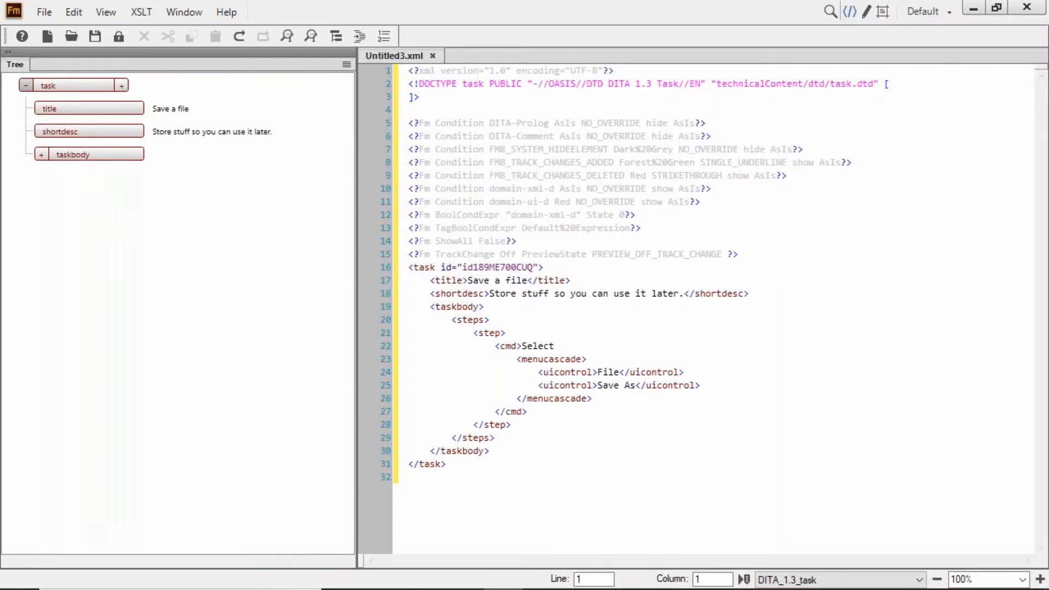
click(668, 277)
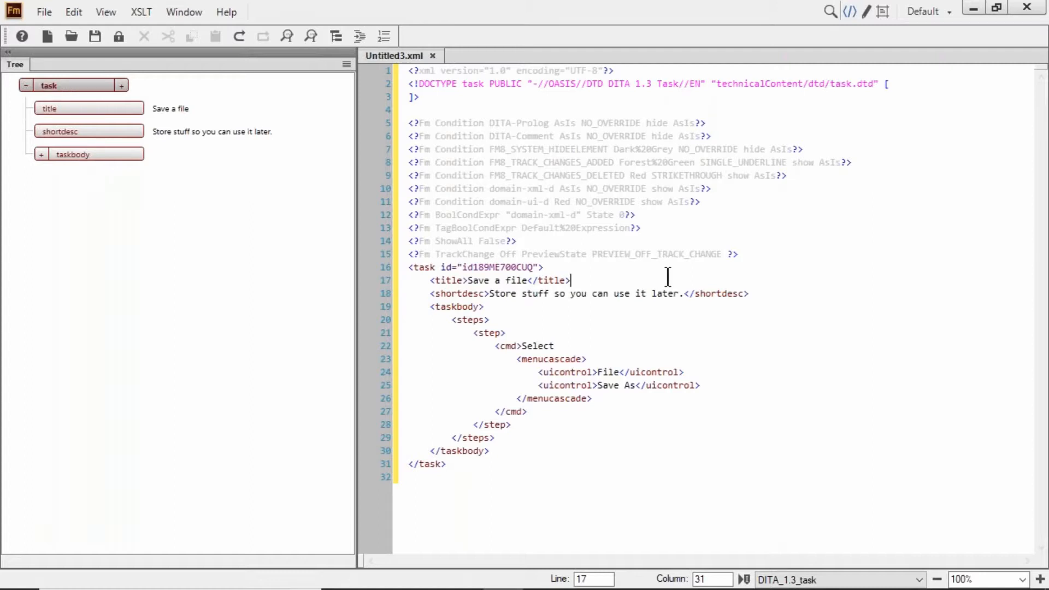
click(1040, 579)
double_click(1041, 580)
scroll(835, 420, down, 6)
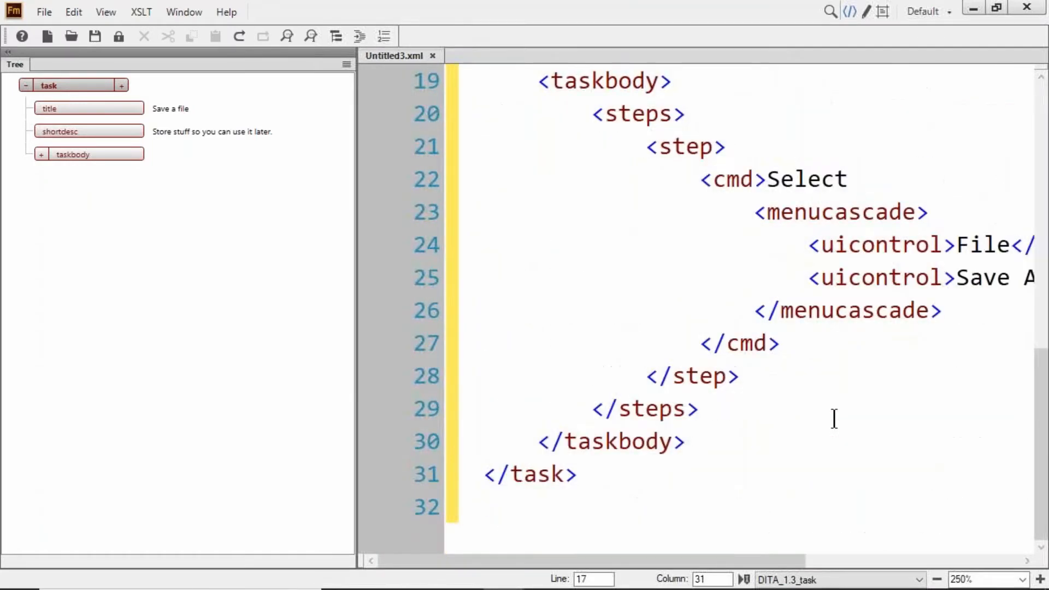
scroll(835, 420, up, 1)
scroll(834, 420, up, 1)
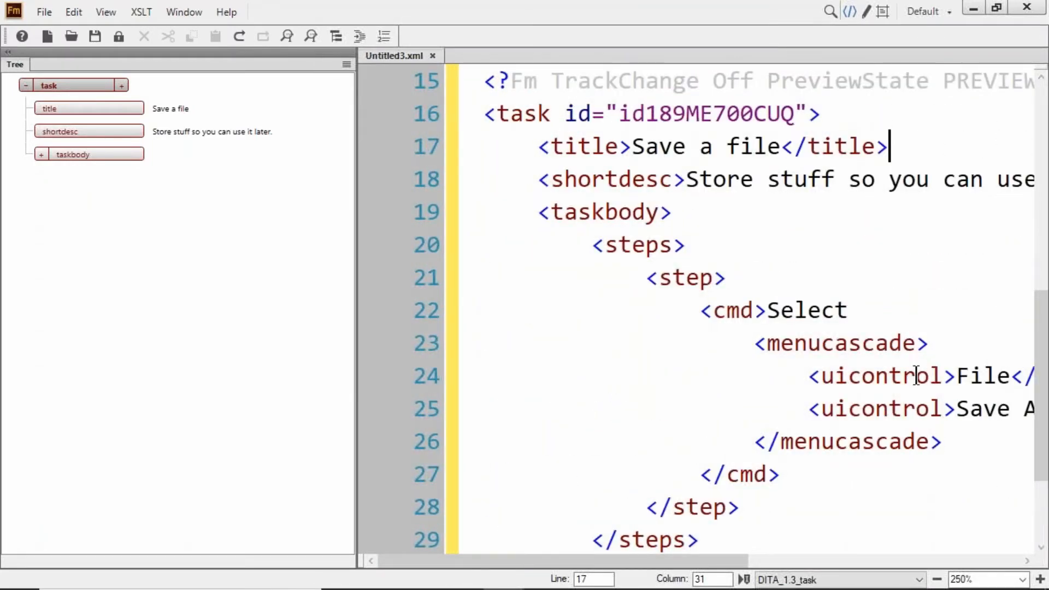
mouse_move(917, 377)
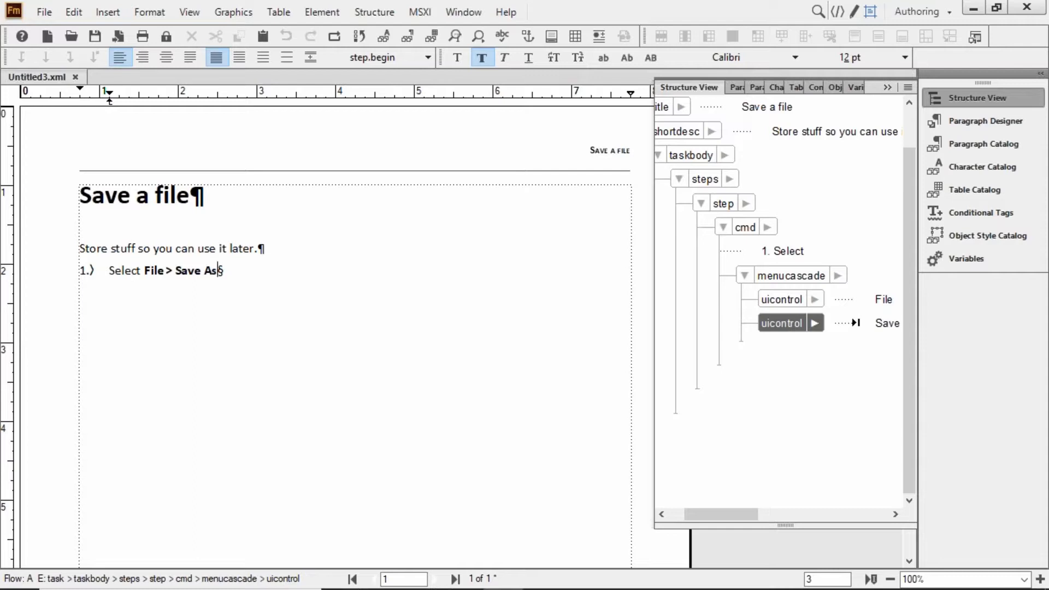
Bring up the Structure View and collapse the cmd element inside the step
click(369, 10)
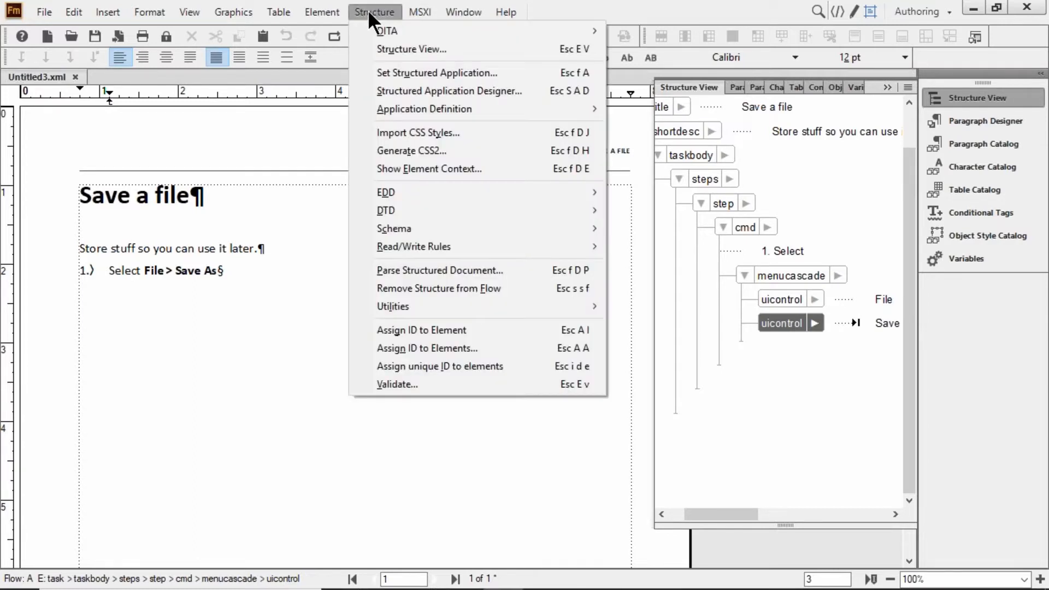
click(408, 48)
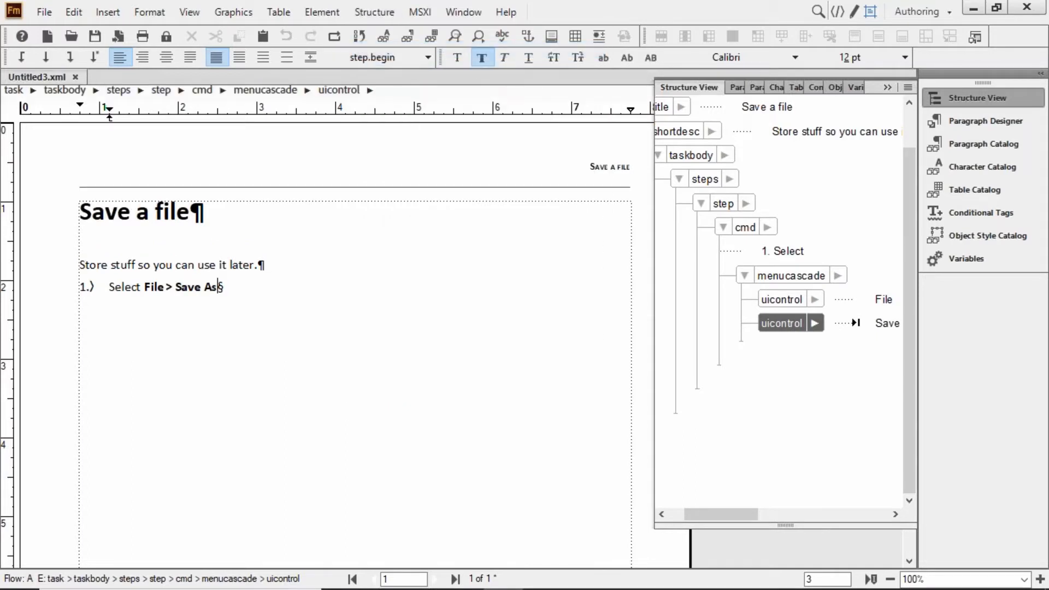
click(722, 229)
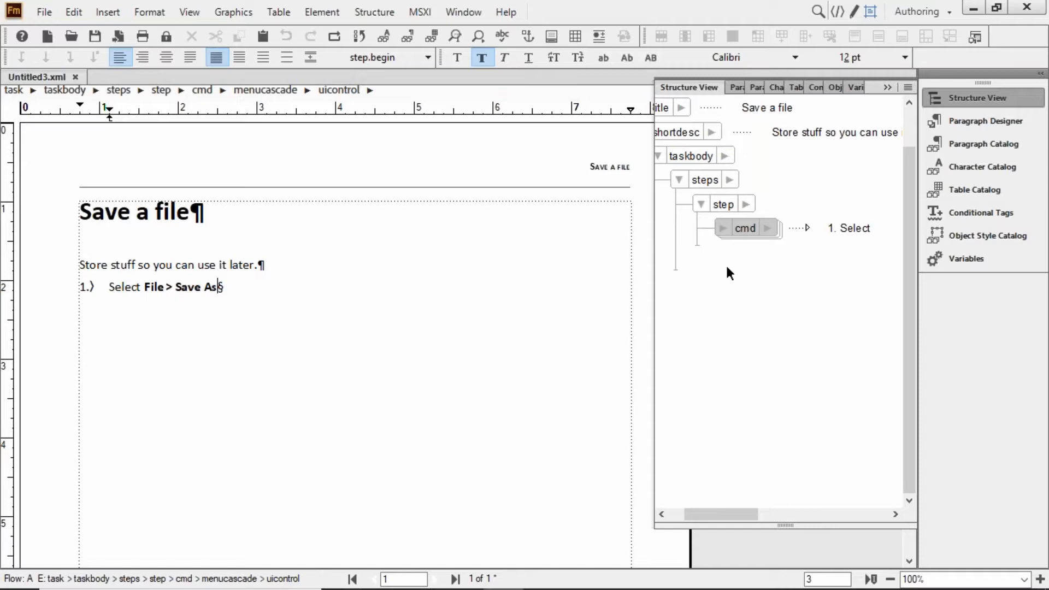
Open the Element Catalog in the Authoring workspace
click(307, 13)
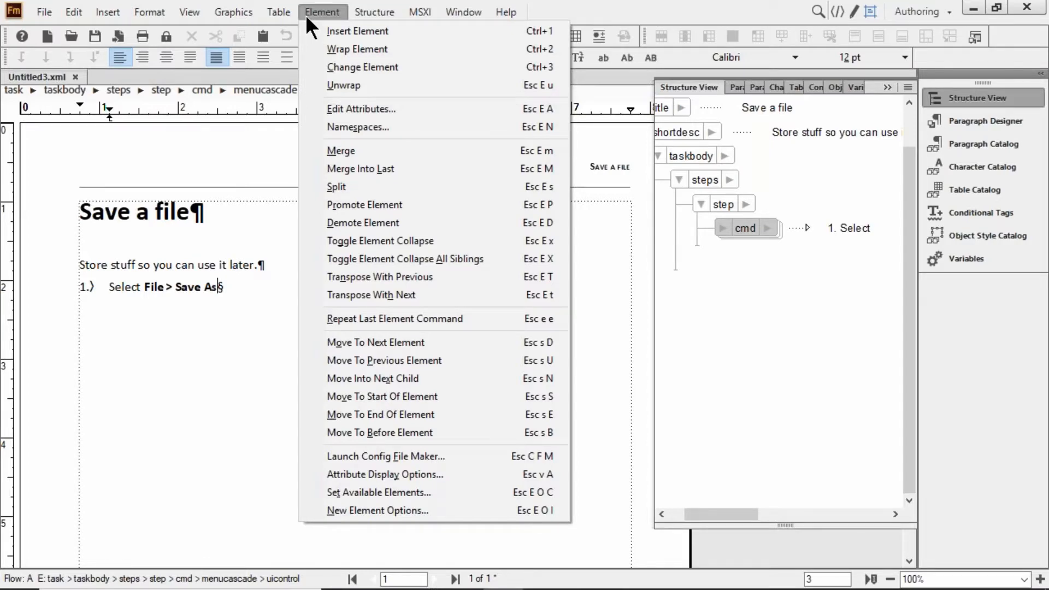
mouse_move(190, 11)
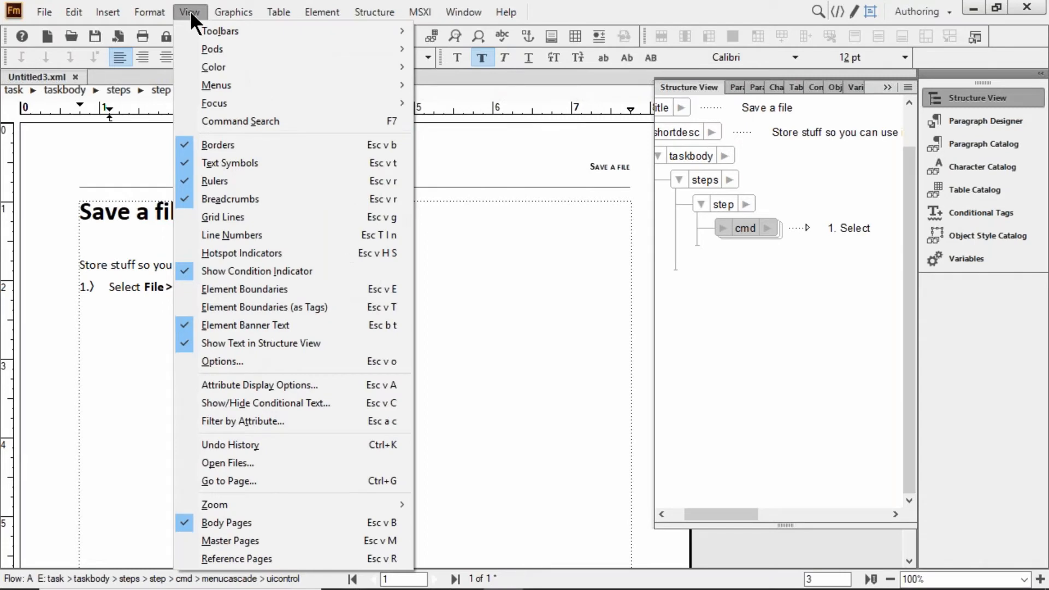
mouse_move(383, 13)
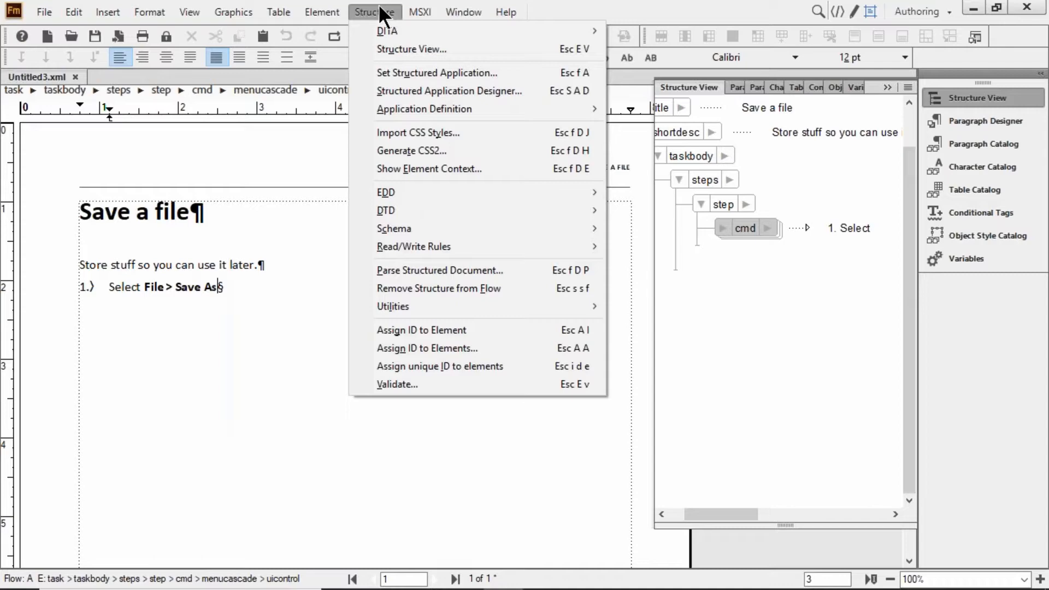
mouse_move(109, 11)
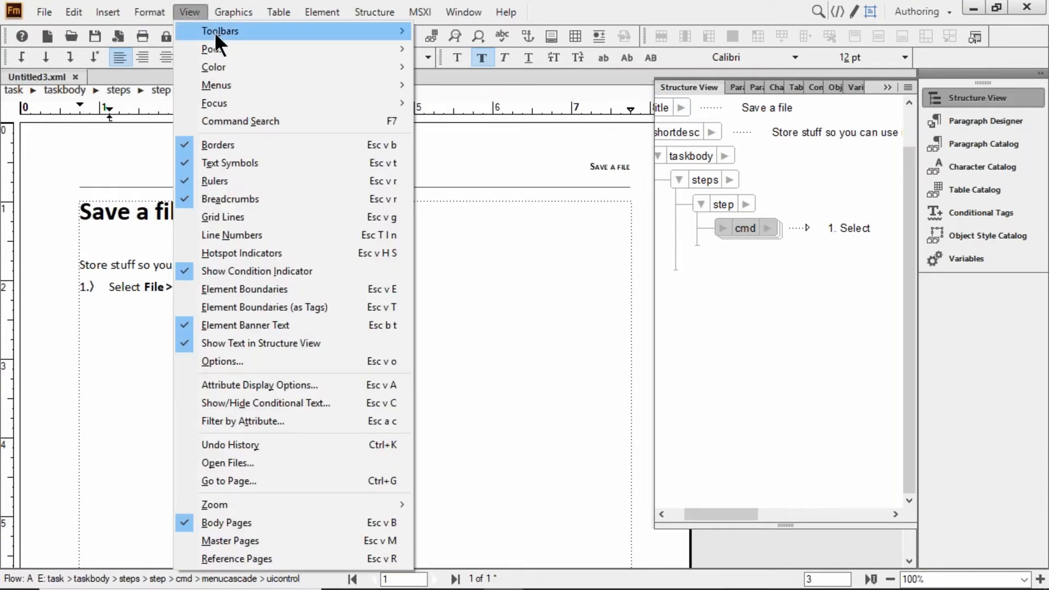
mouse_move(215, 31)
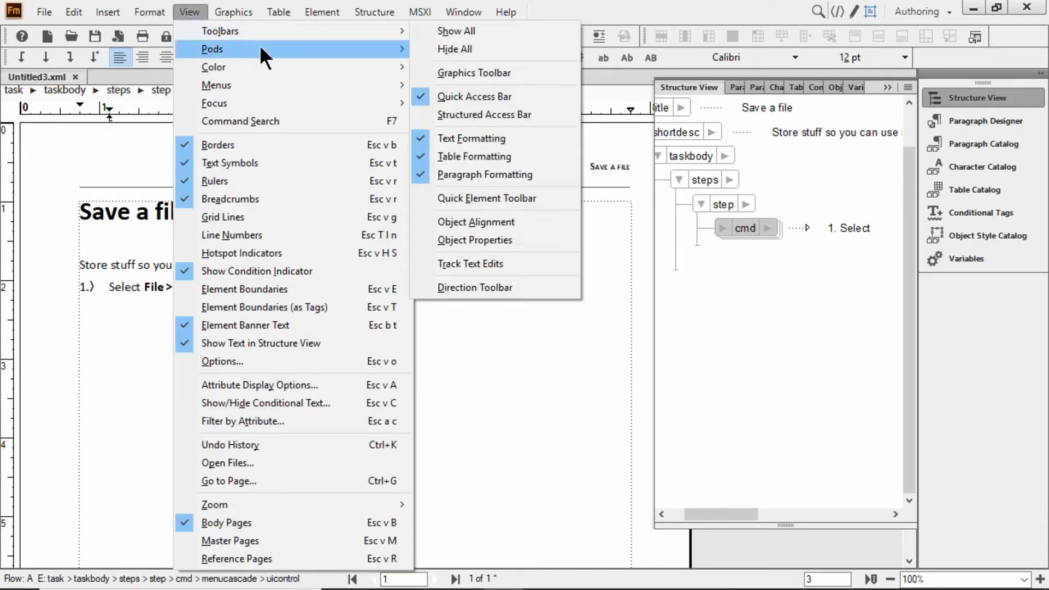
mouse_move(260, 50)
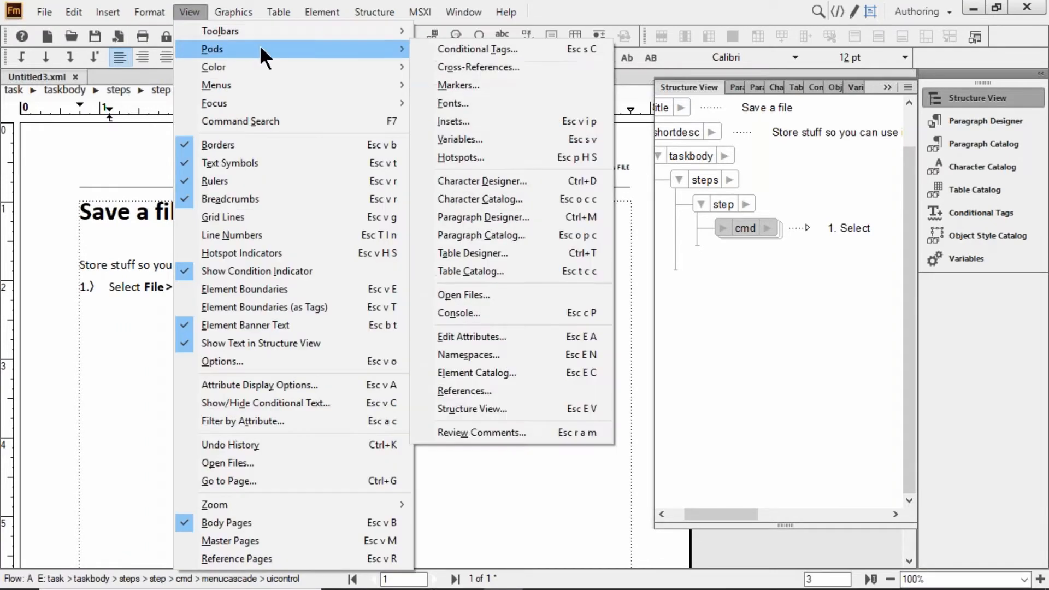
click(516, 369)
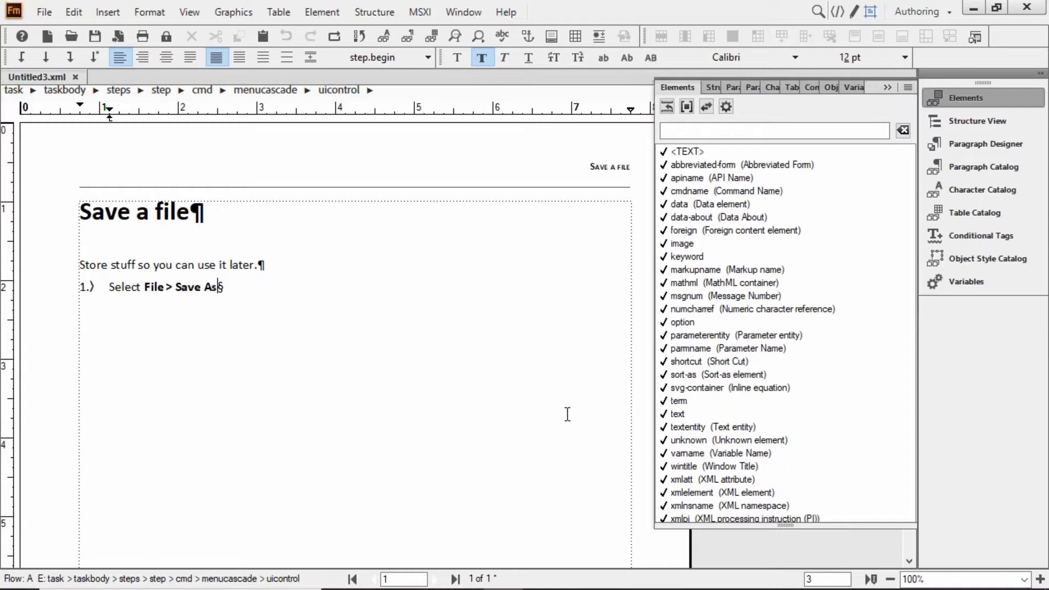
Switch to the Blank workspace and open the Structure View in it
click(942, 11)
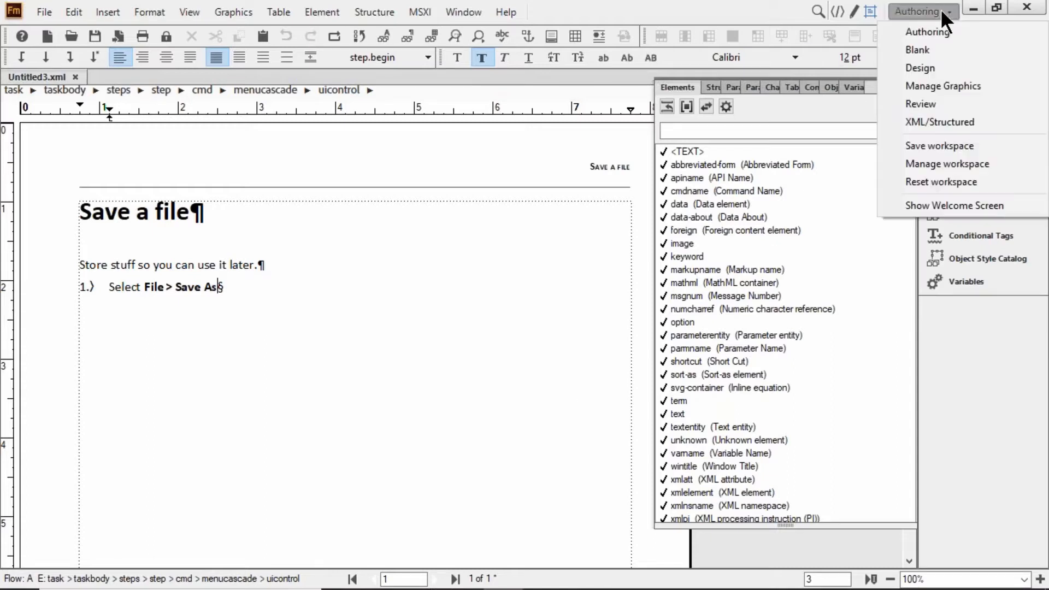
click(940, 52)
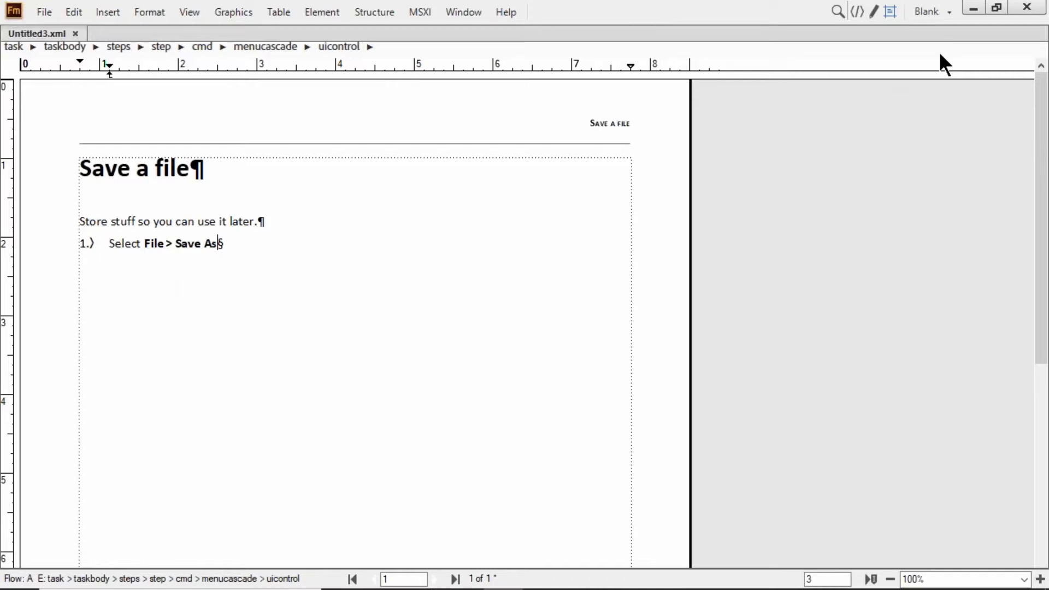
click(934, 11)
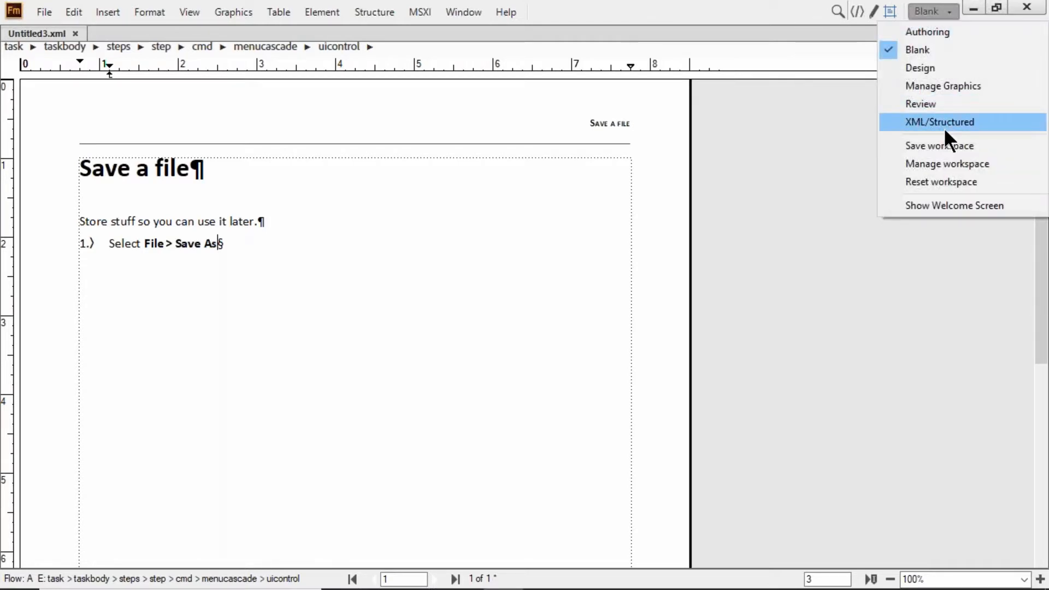
click(317, 9)
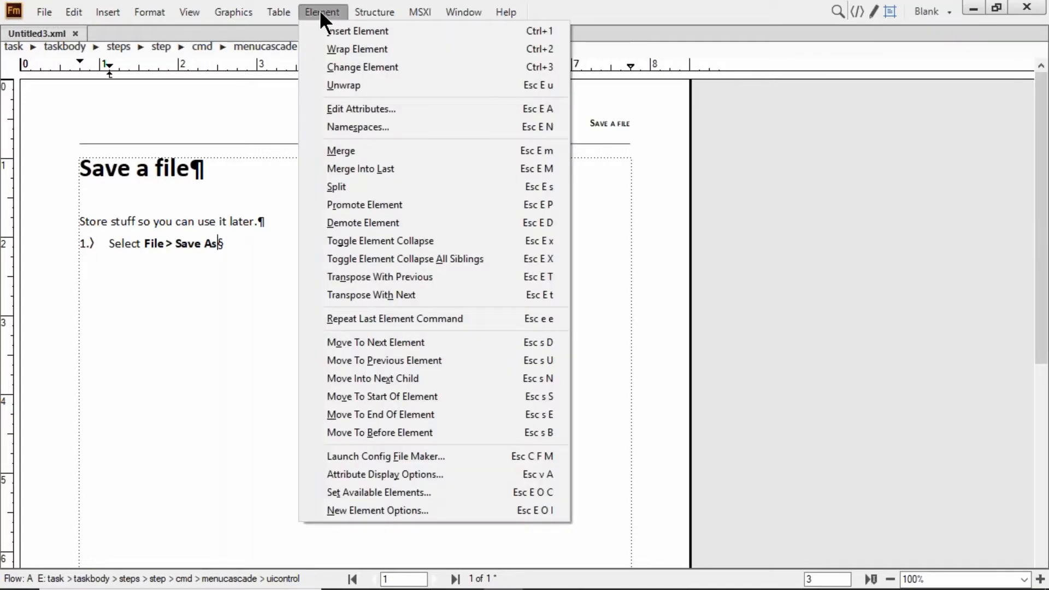
mouse_move(361, 11)
click(396, 50)
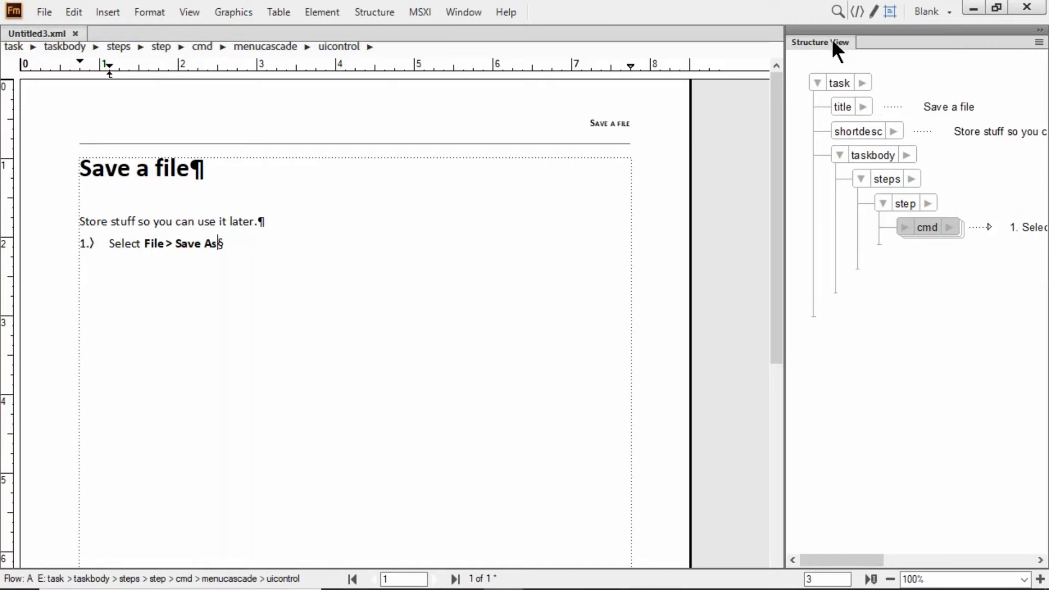
Add the Element Catalog to the Blank workspace in the same group as the Structure View
click(196, 13)
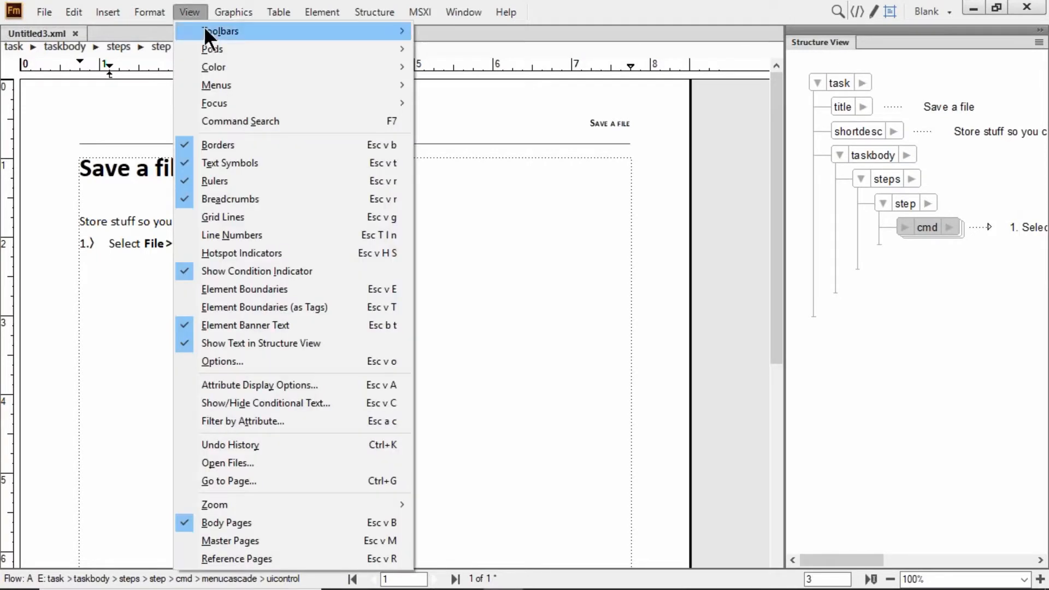
mouse_move(231, 47)
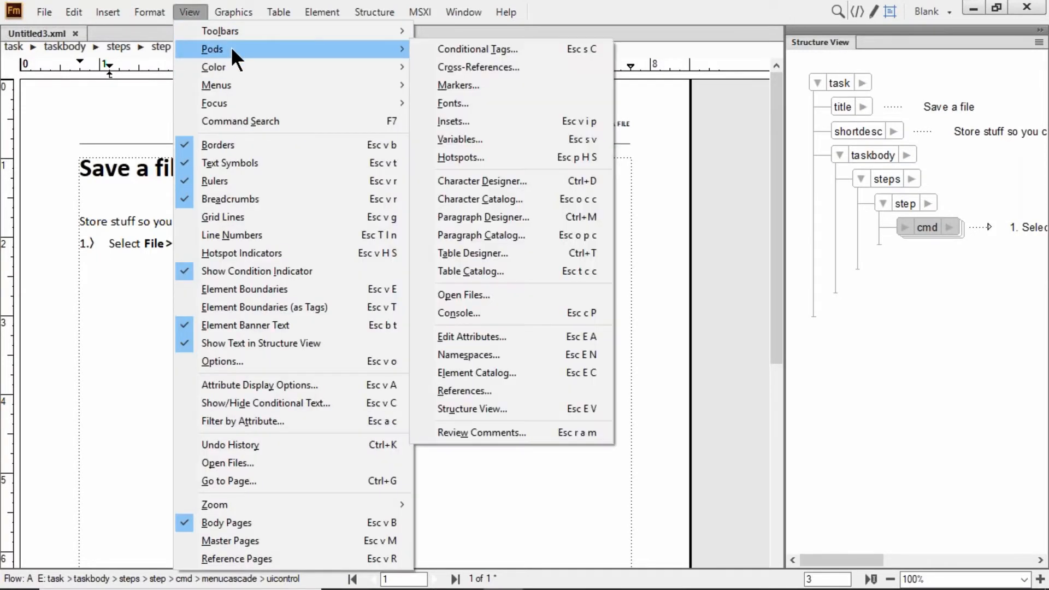
click(513, 372)
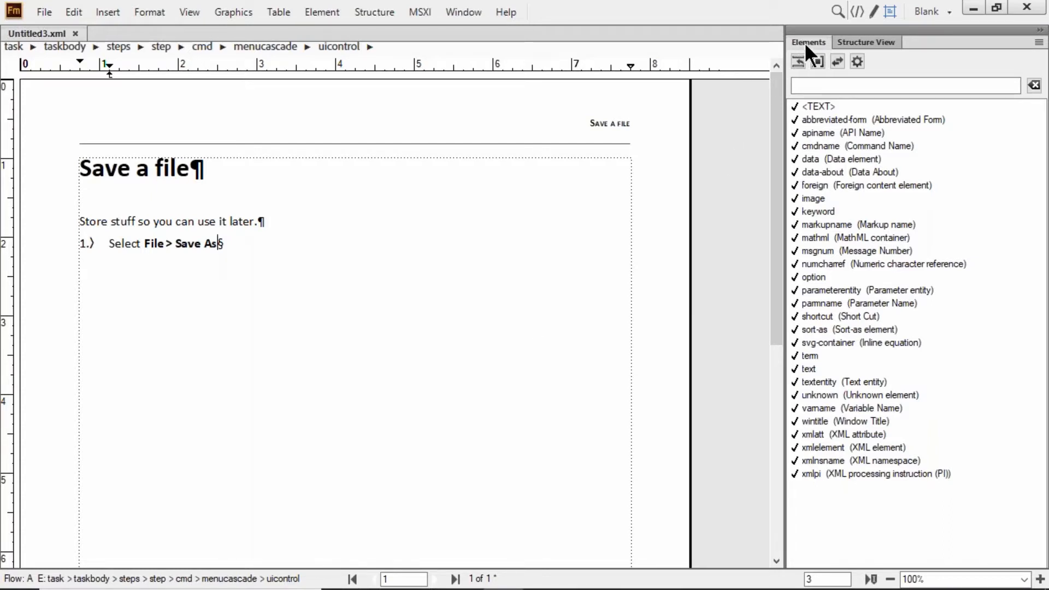
Try docking the Element Catalog in its own narrowed column beside the Structure View, regrouping the two in one column
drag(808, 38, 445, 137)
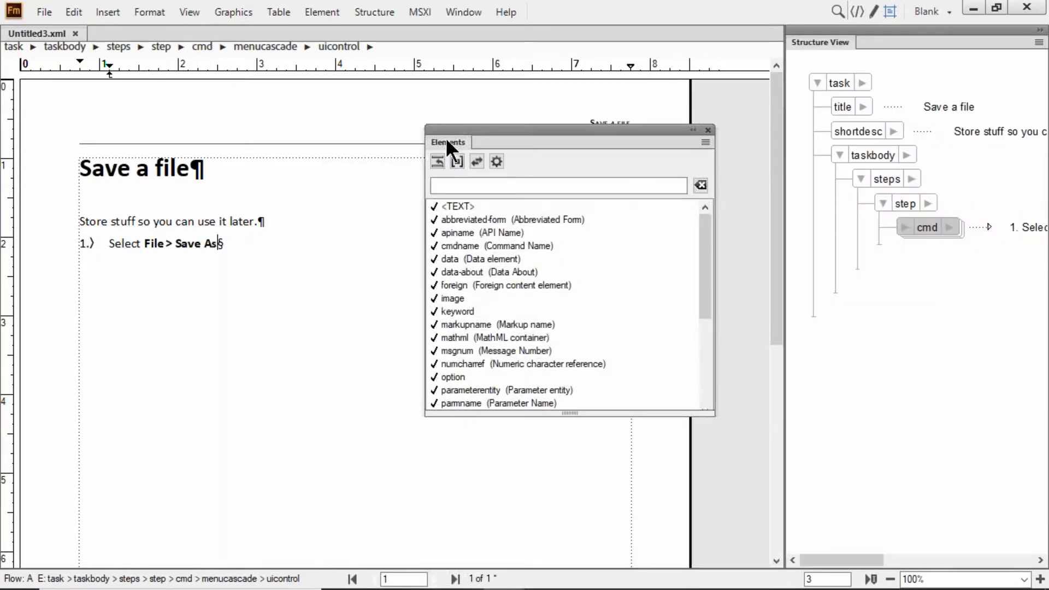
drag(445, 137, 771, 199)
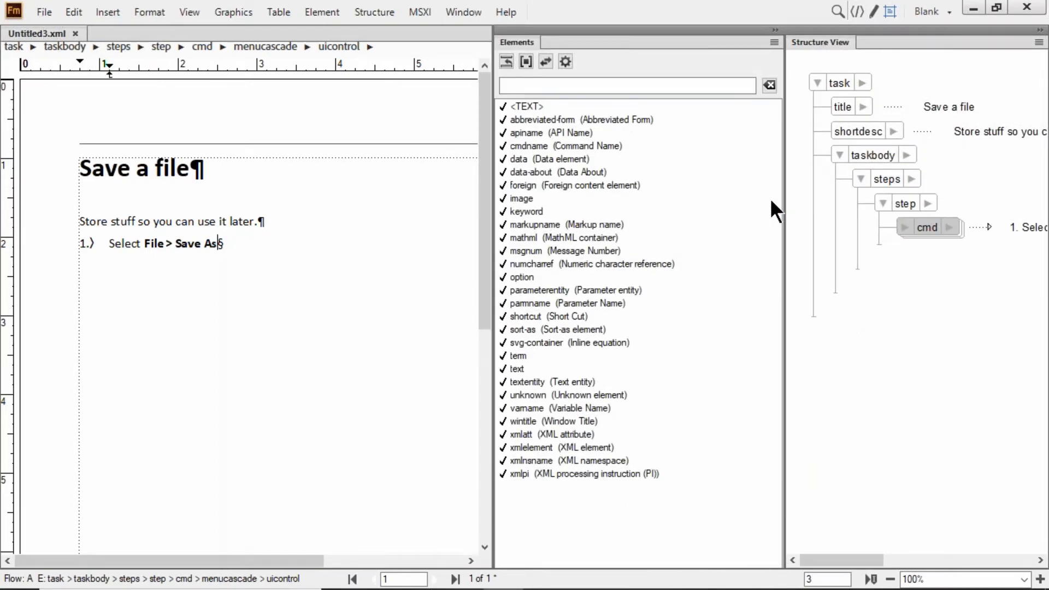
drag(497, 218, 635, 224)
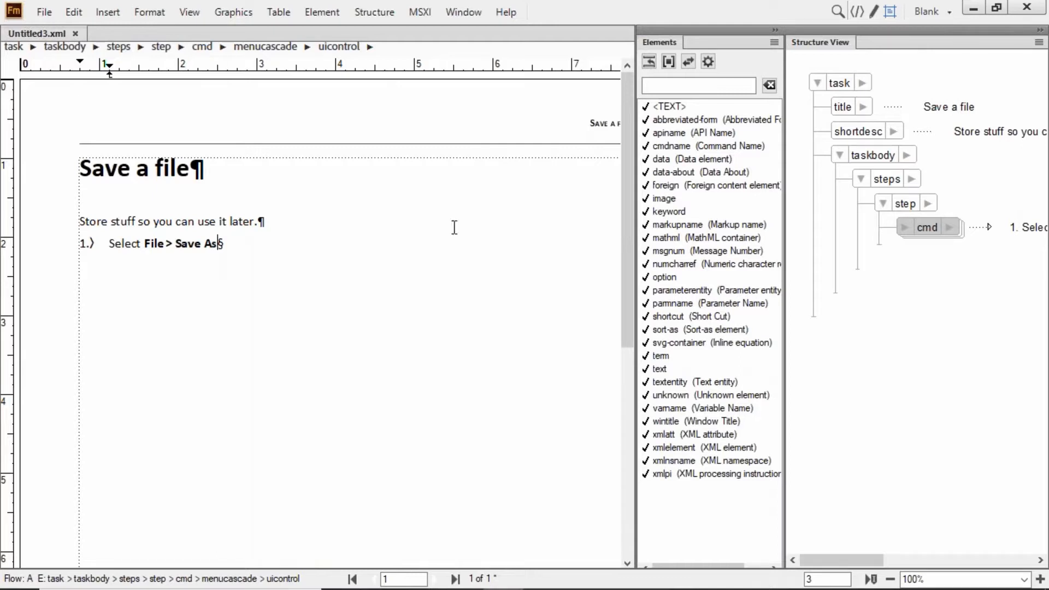
drag(648, 42, 871, 41)
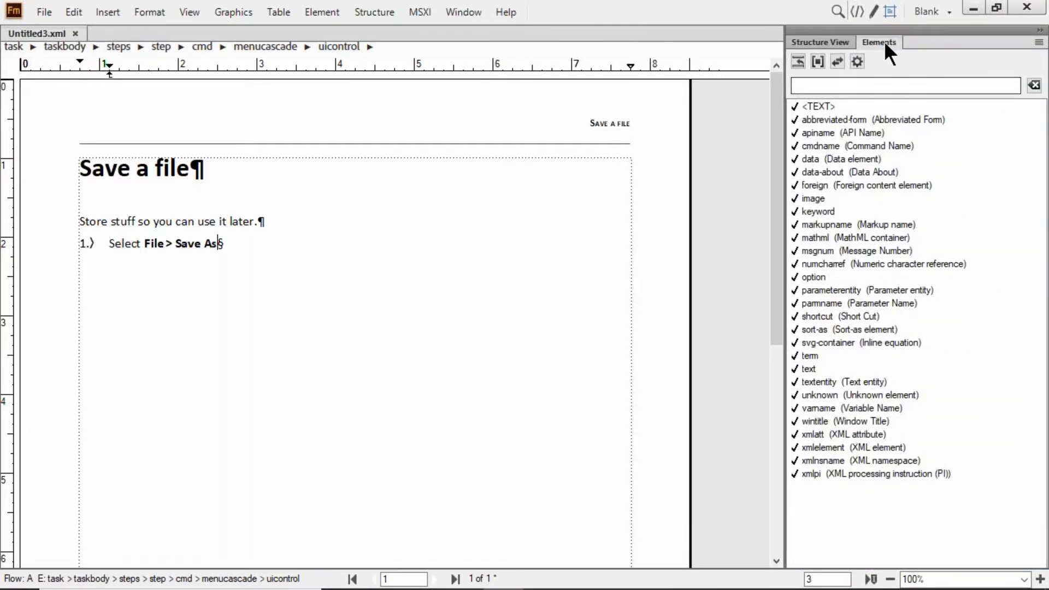
Dock the Element Catalog as a separate column between the document and the Structure View and narrow it so the full page width shows
drag(884, 41, 771, 168)
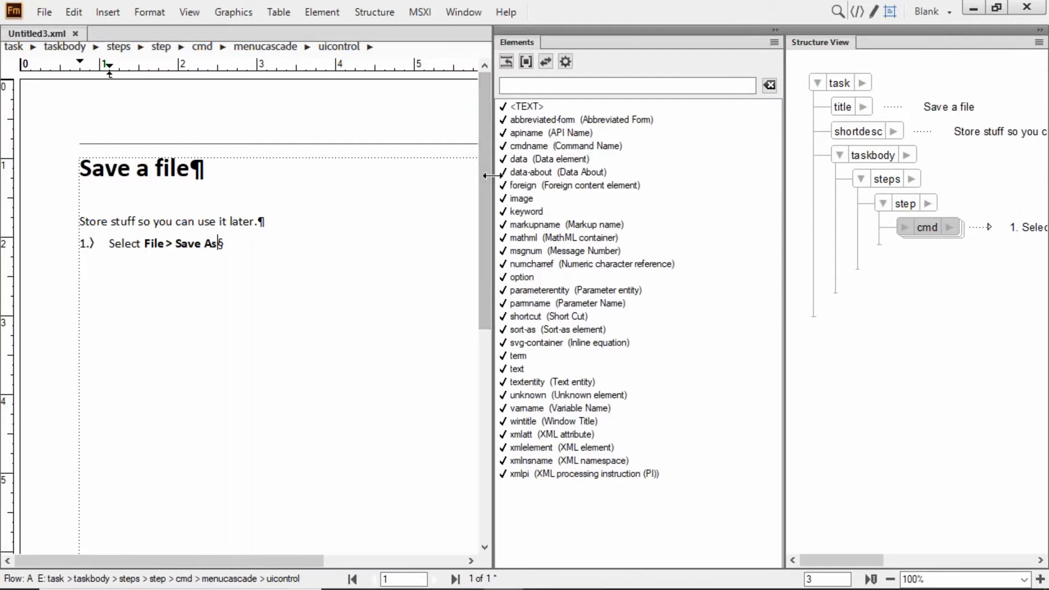
drag(492, 179, 678, 187)
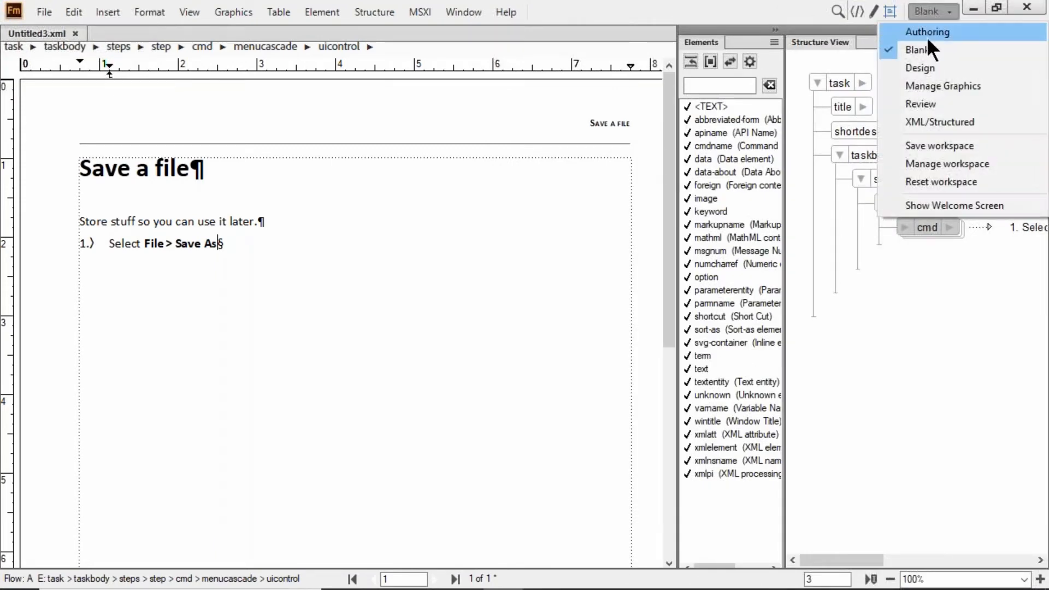
Save the current layout as a workspace named "Structure Author"
click(938, 145)
text(S)
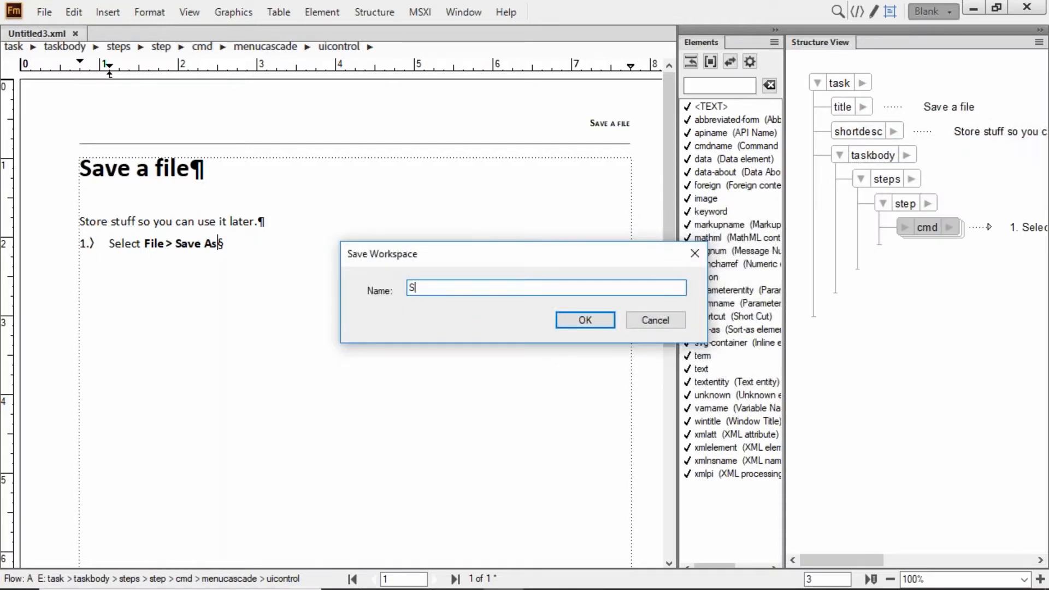
text(tructure Author)
key(Return)
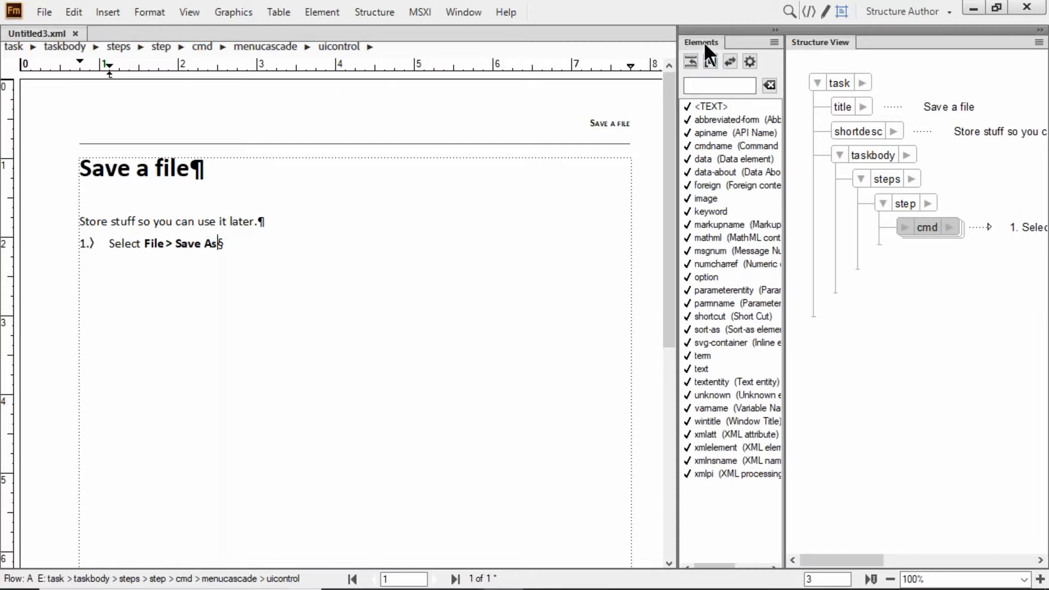
Examine which elements the catalog offers with title selected, just below title, after cmd in the step, and after the step in steps
click(844, 108)
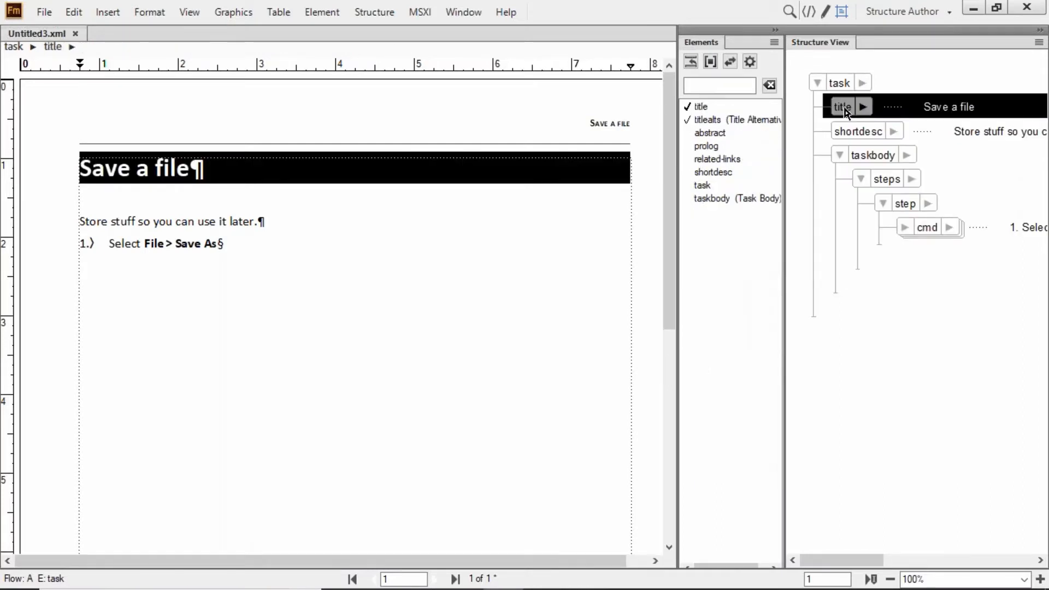
click(821, 118)
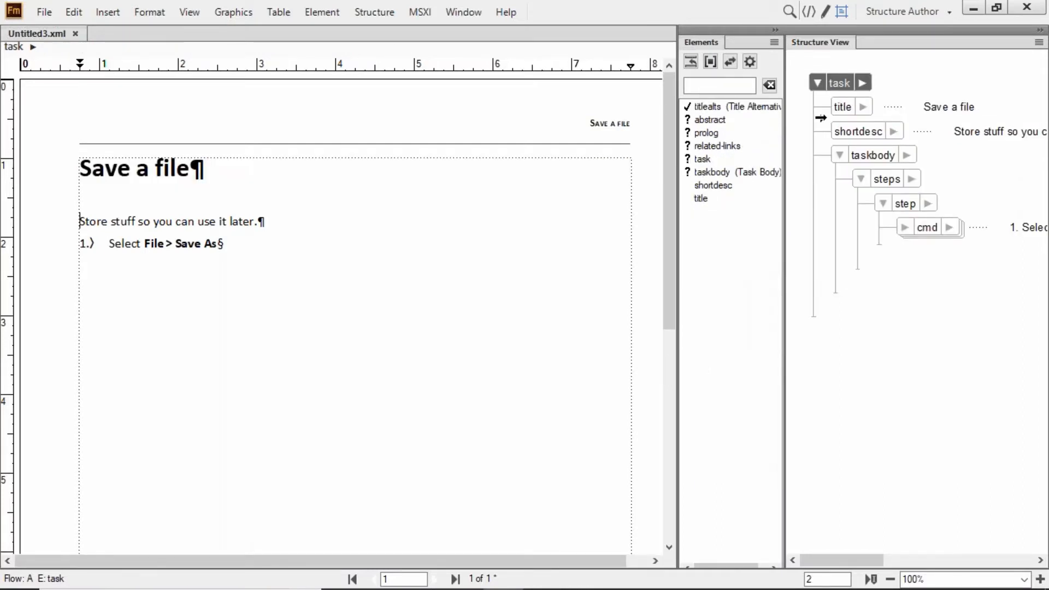
click(884, 239)
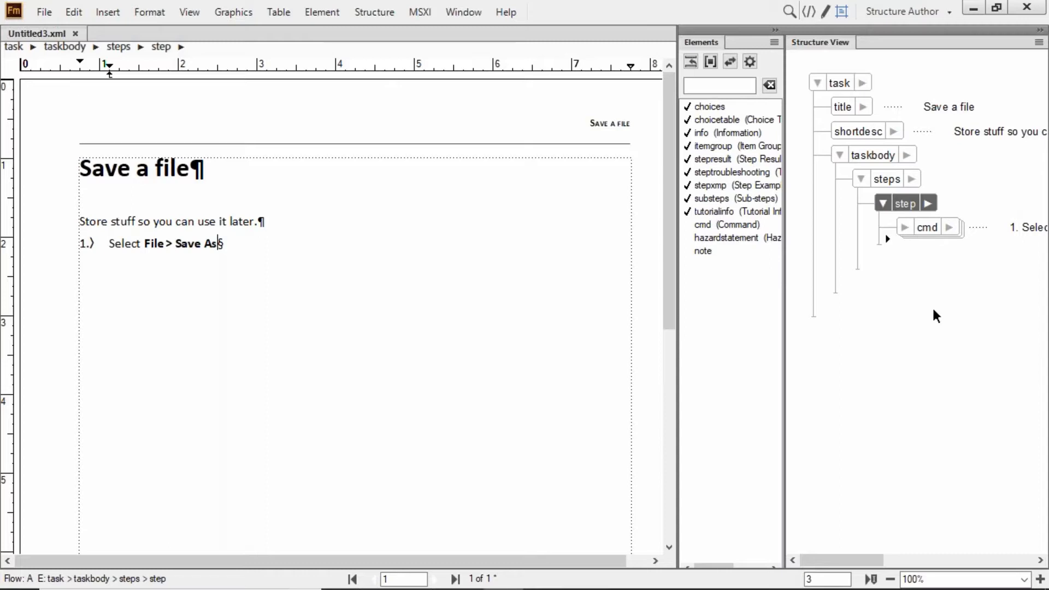
click(864, 261)
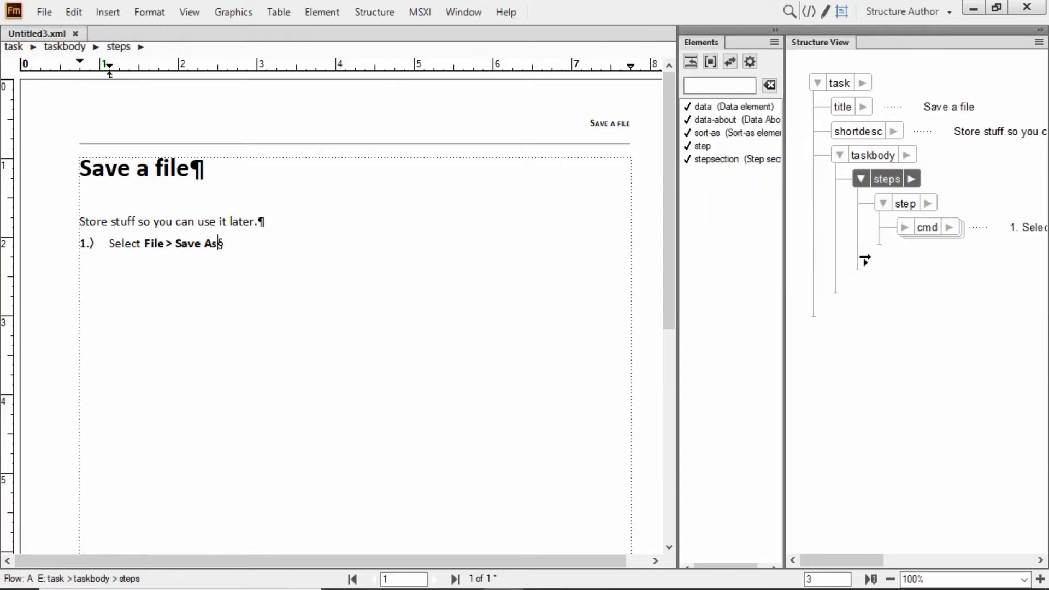
Examine which elements the catalog offers after steps in taskbody and after taskbody in task
click(732, 146)
click(837, 277)
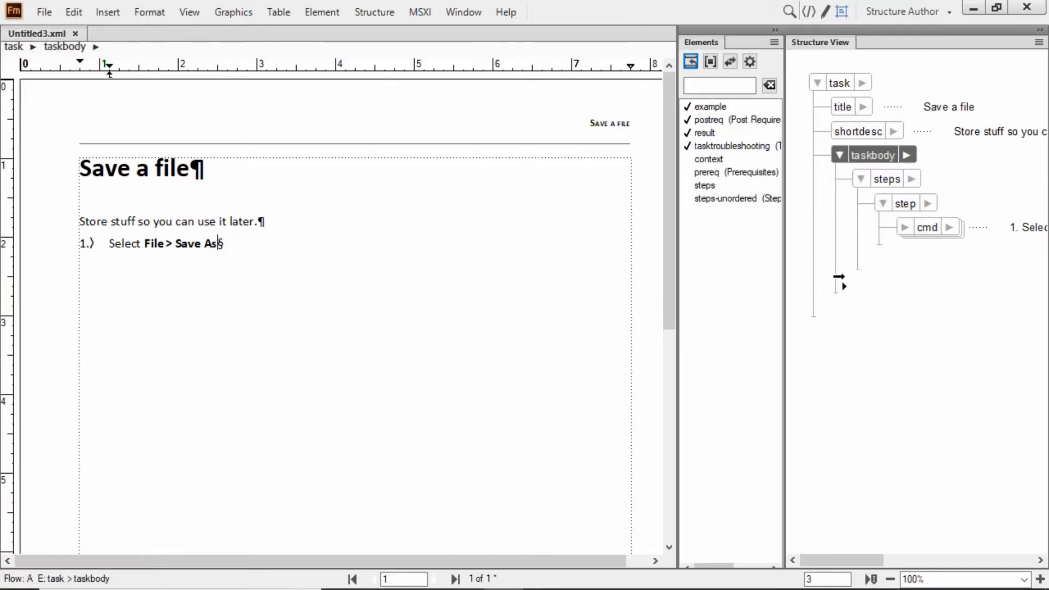
click(721, 111)
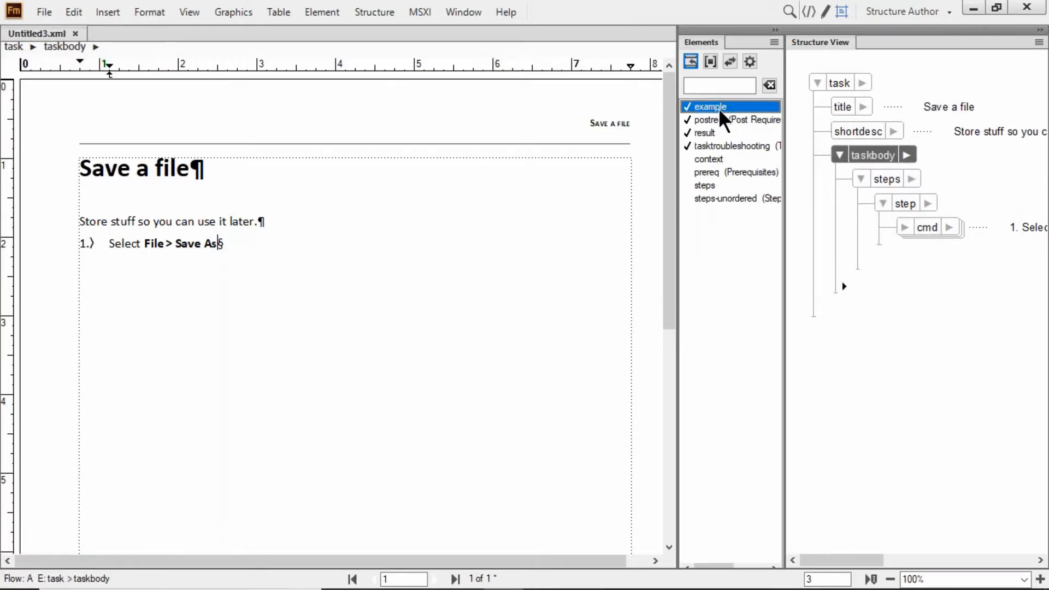
click(814, 306)
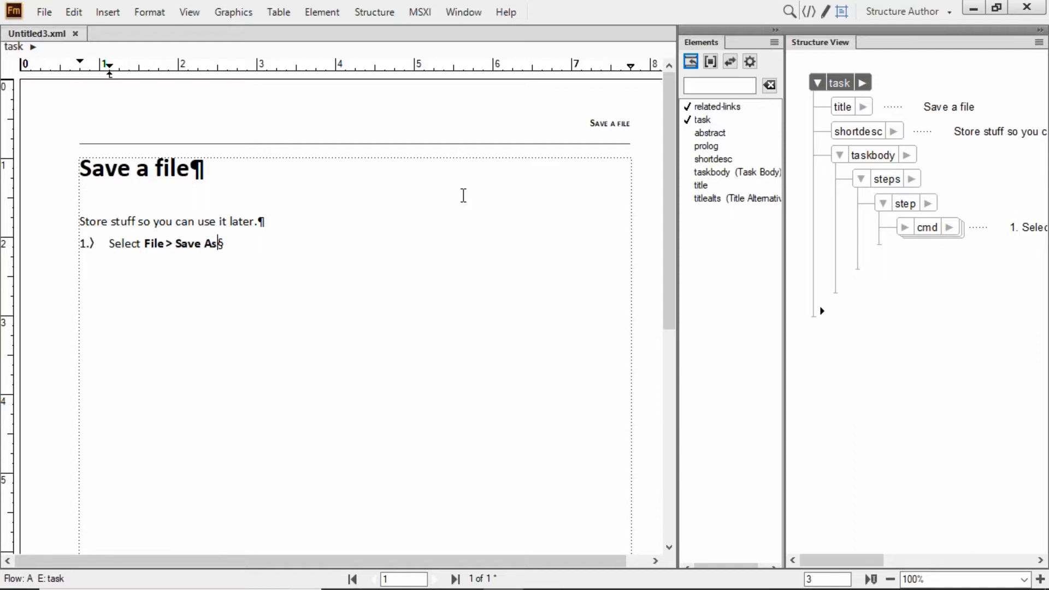
Start opening a file and browse to the Adobe FrameMaker 2019 folder under C:\Program Files\Adobe
click(49, 8)
click(68, 48)
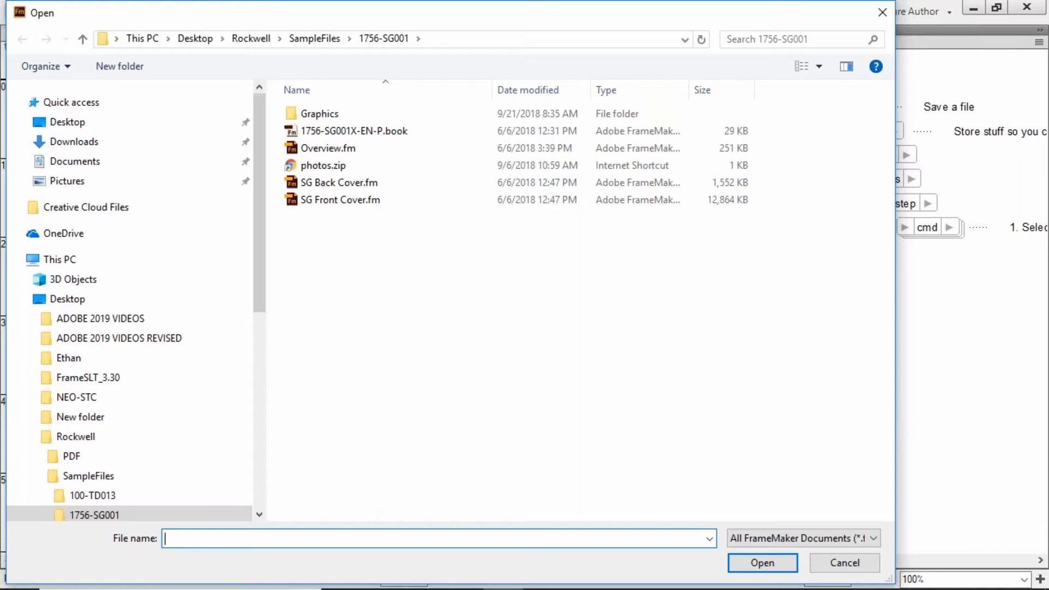
click(686, 39)
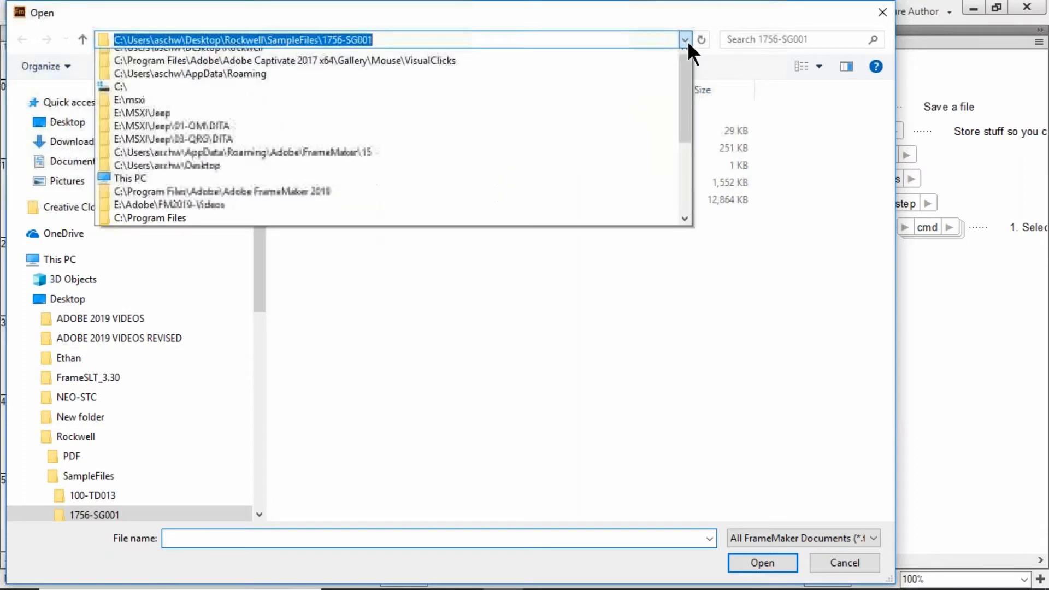
click(543, 94)
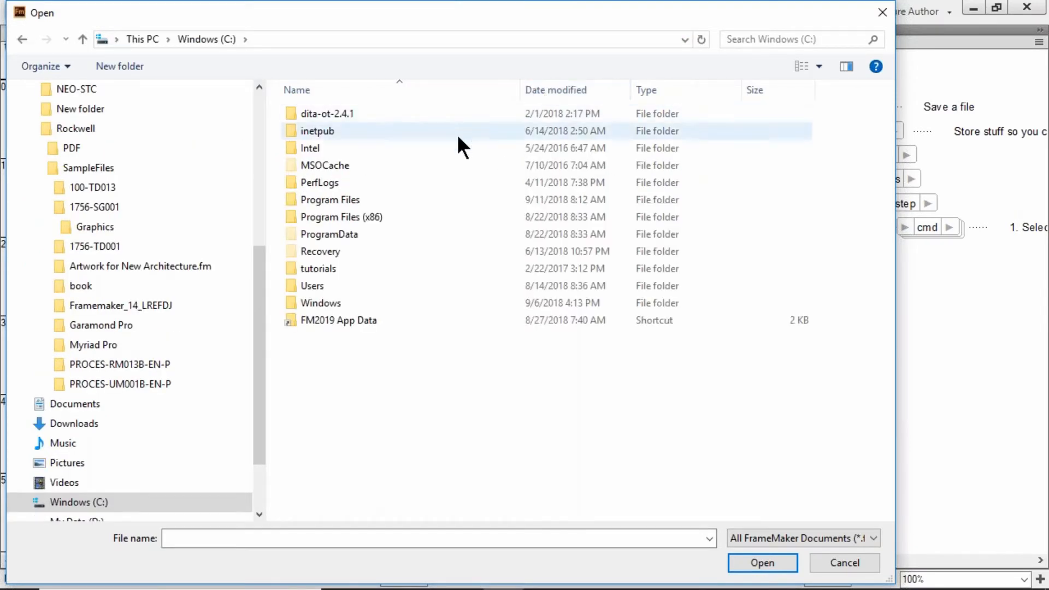
double_click(353, 201)
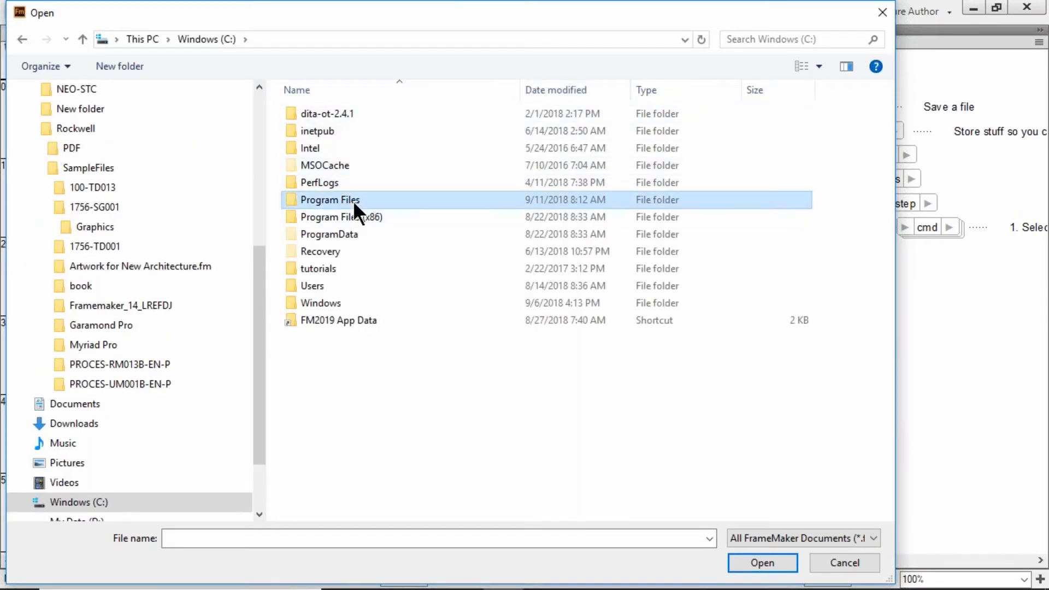
double_click(443, 132)
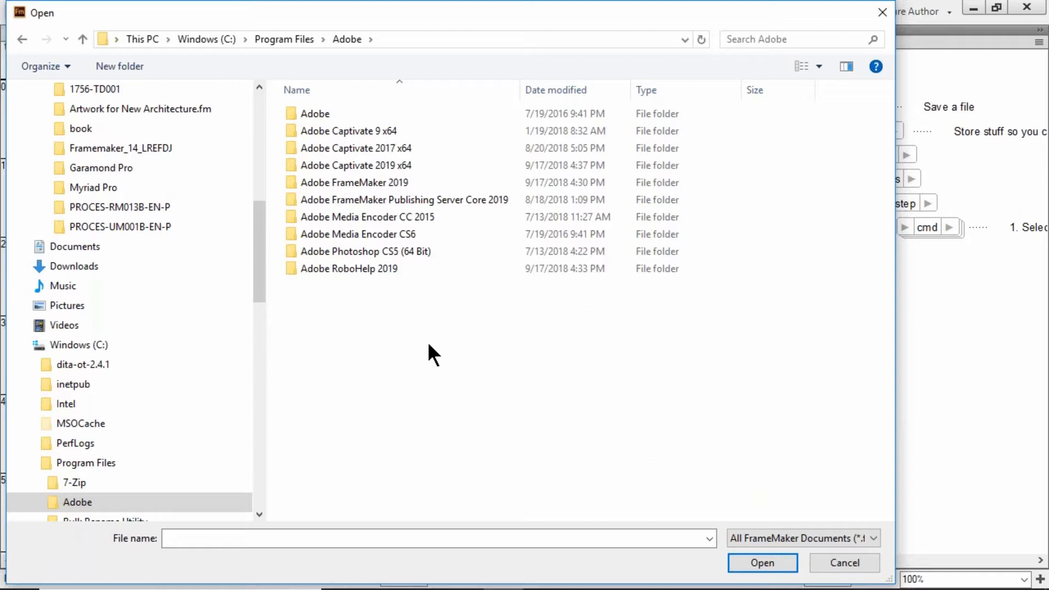
double_click(374, 182)
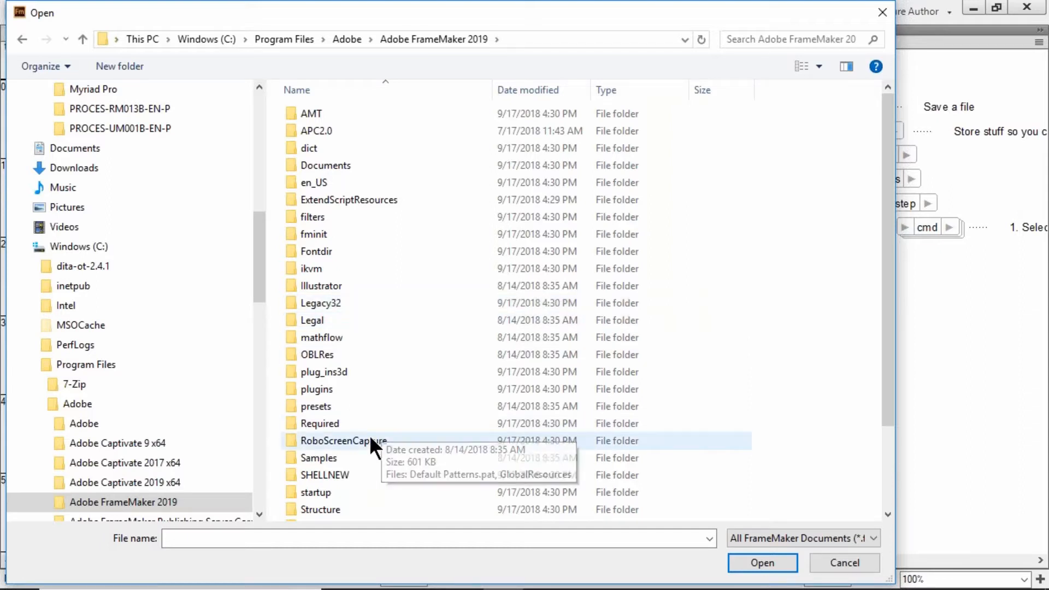
Open the sample document condtext.fm from the overview folder inside Samples
click(348, 458)
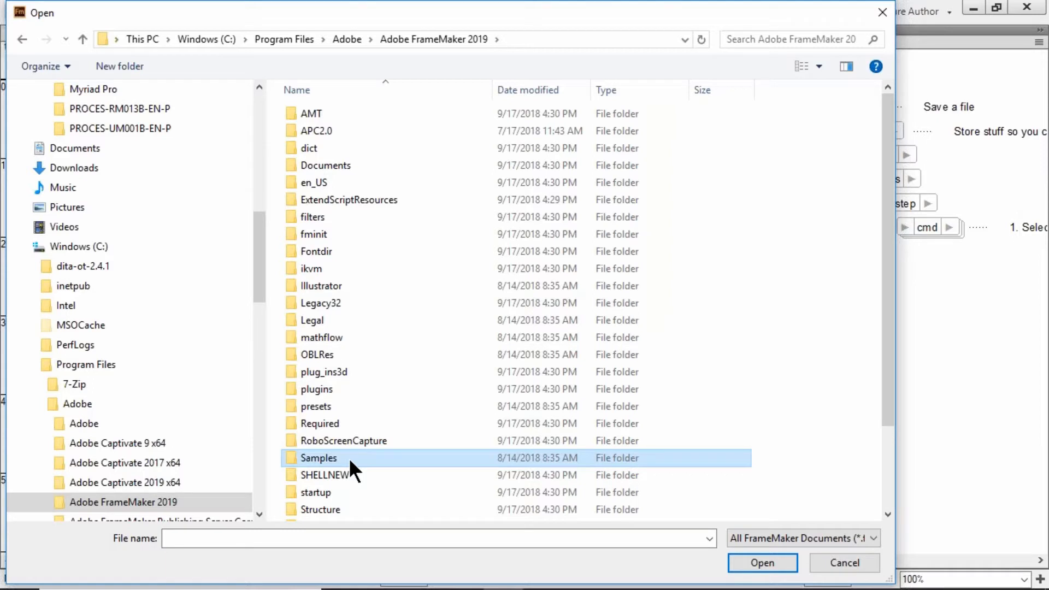
click(349, 458)
key(Escape)
key(Return)
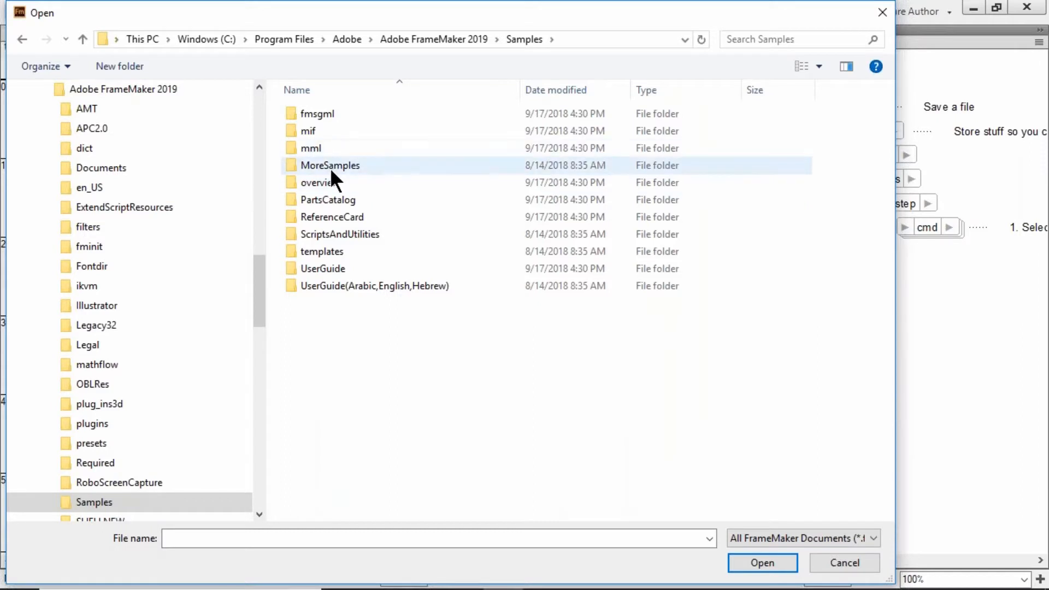
click(332, 184)
double_click(330, 182)
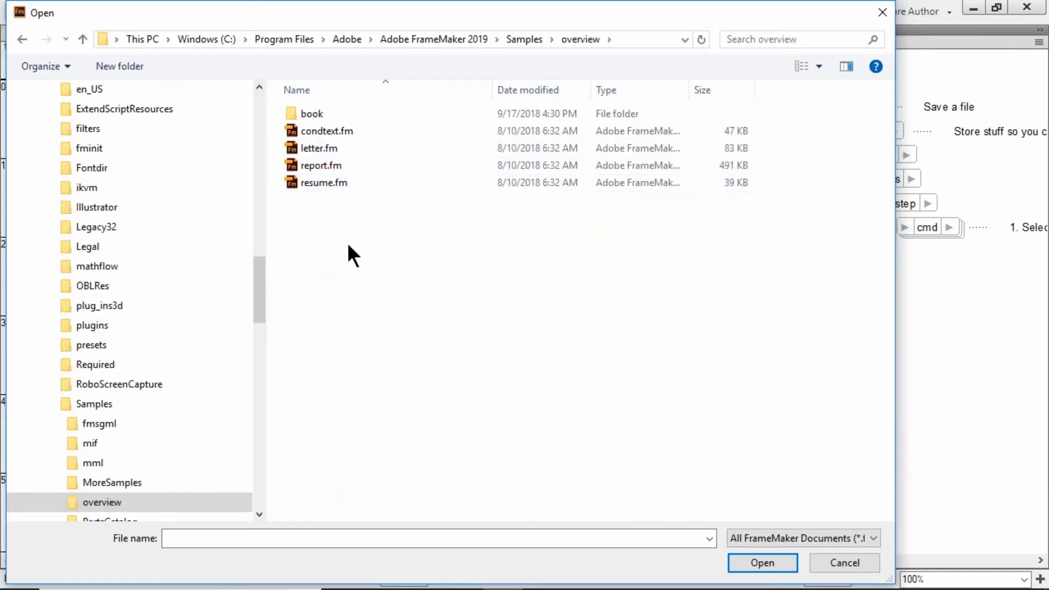
double_click(327, 132)
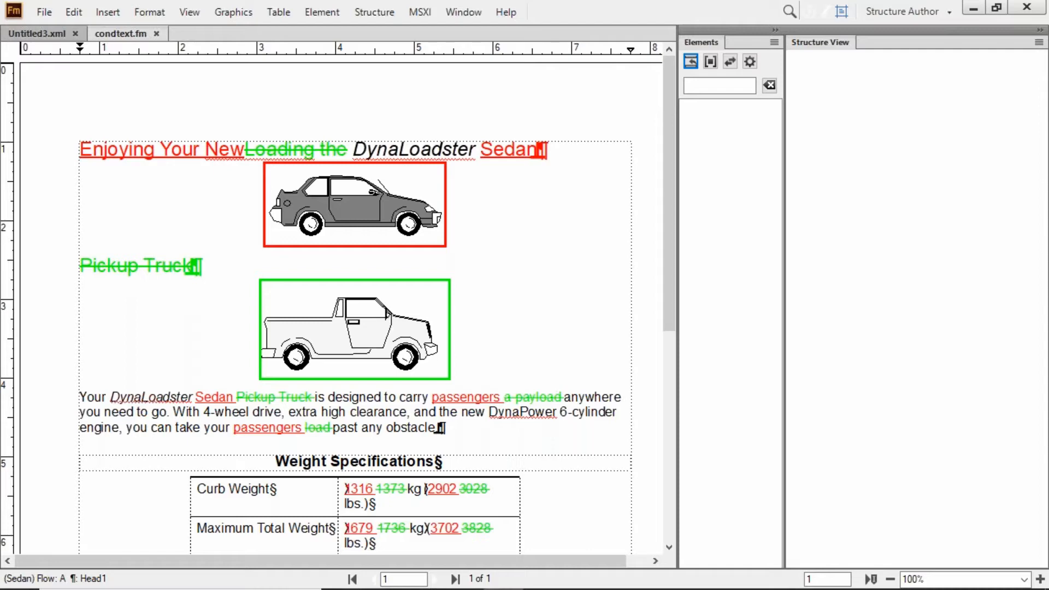
Close condtext.fm and reopen it from the Samples overview folder
key(ctrl+w)
key(alt+f)
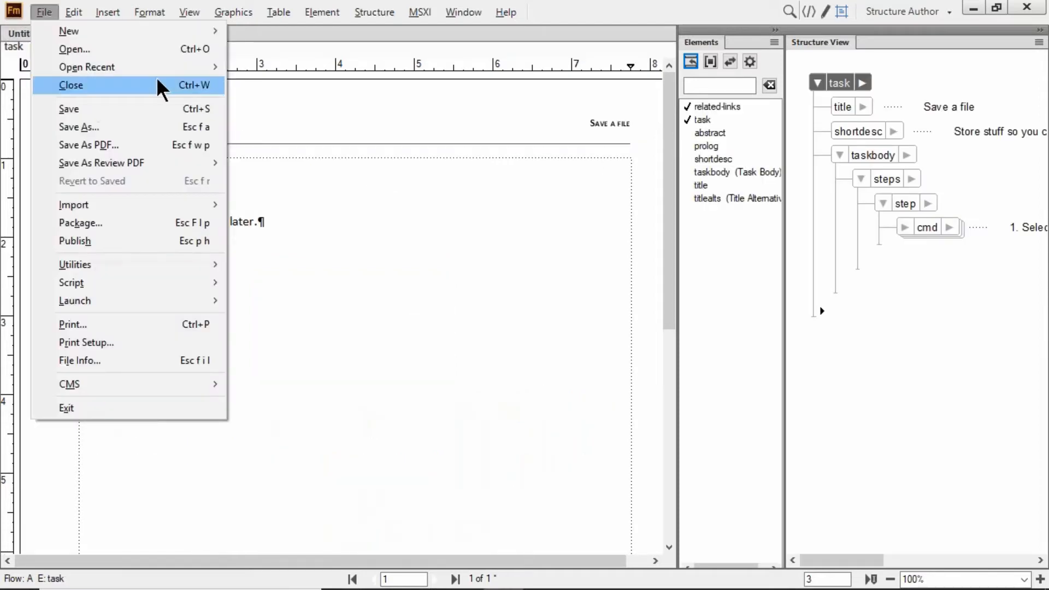
key(Escape)
key(ctrl+o)
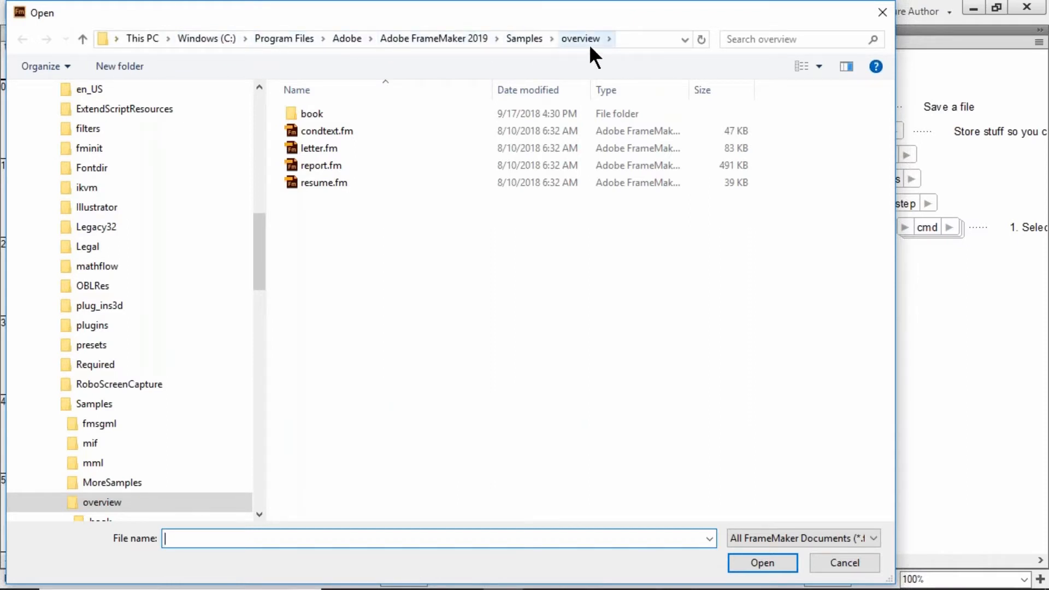
double_click(293, 131)
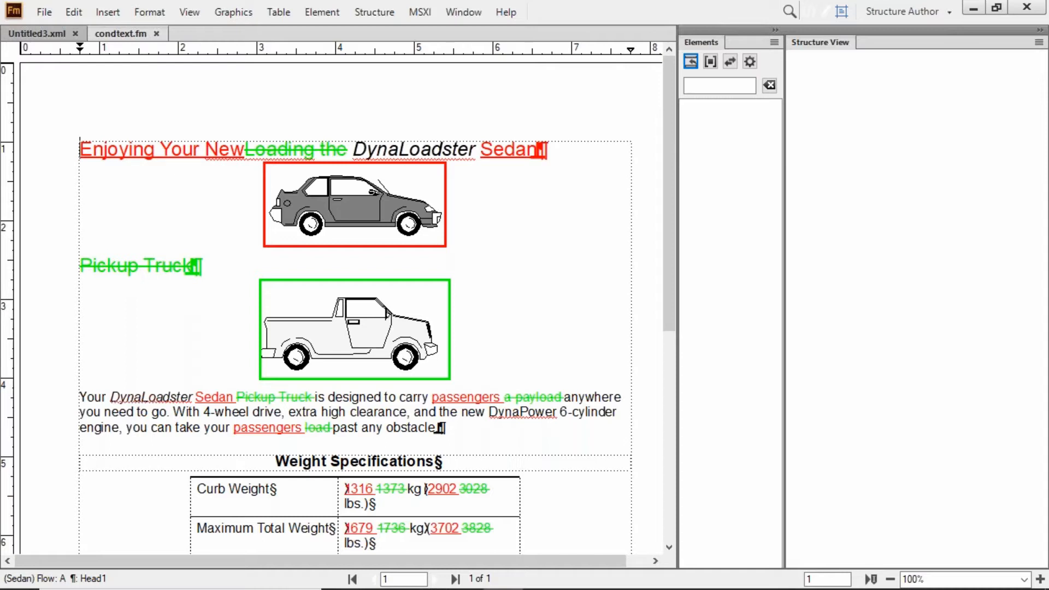
Display the document's conditional tags and show its text as per condition, with Sedan shown and Pickup Truck hidden
click(112, 10)
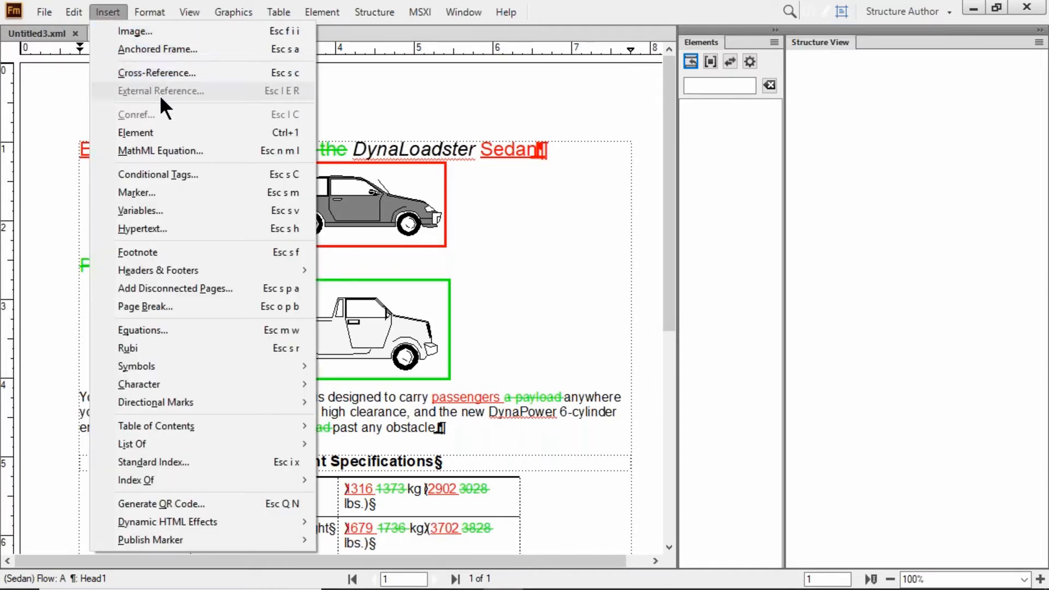
click(207, 175)
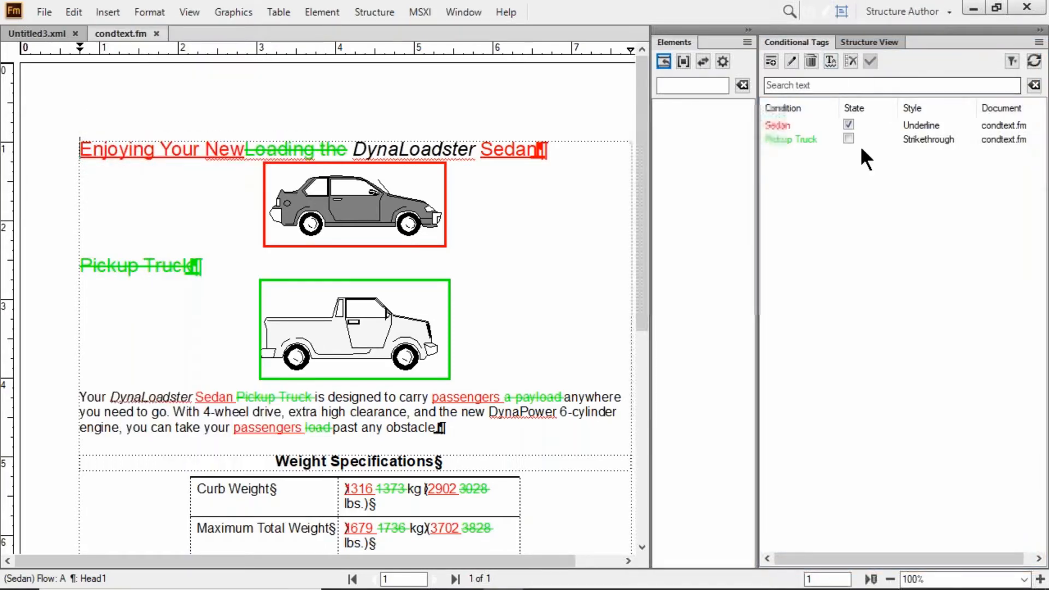
click(831, 61)
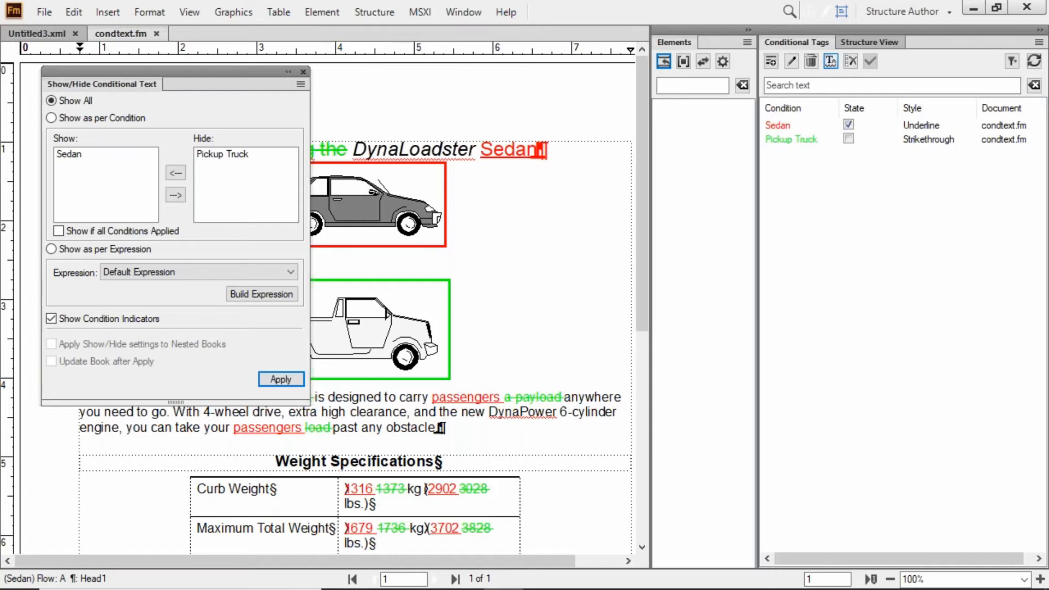
drag(82, 87, 545, 219)
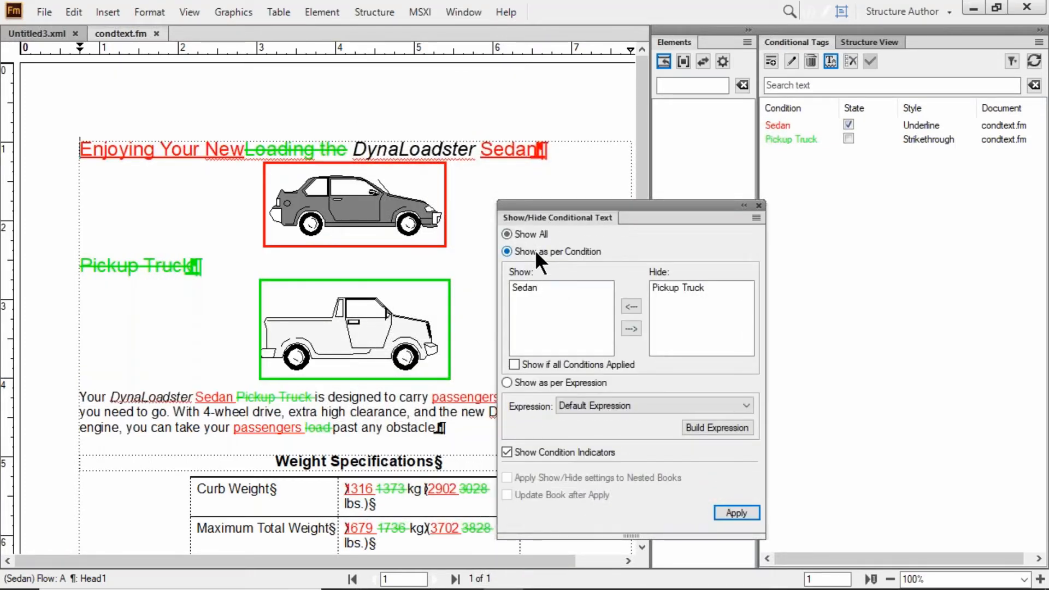
click(740, 509)
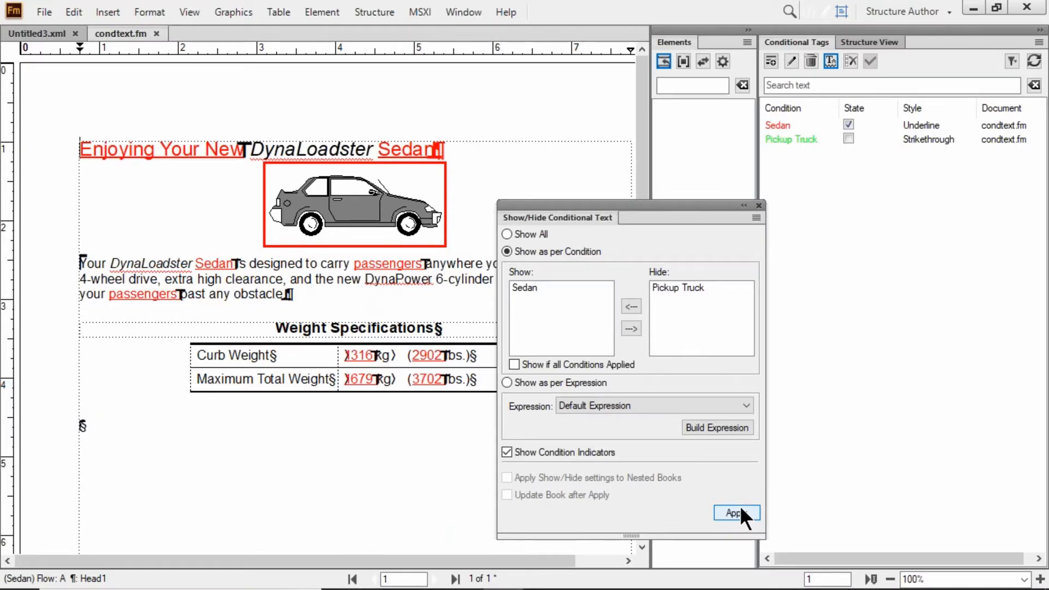
Turn off the condition indicators and switch the conditional text to show Pickup Truck and hide Sedan
click(601, 445)
click(727, 511)
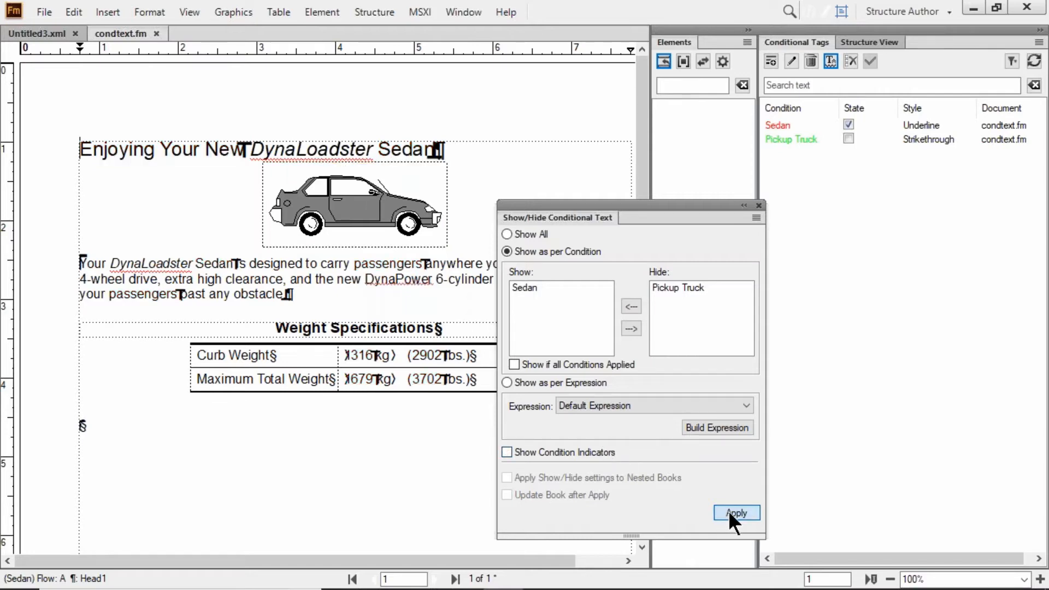
double_click(542, 283)
double_click(671, 288)
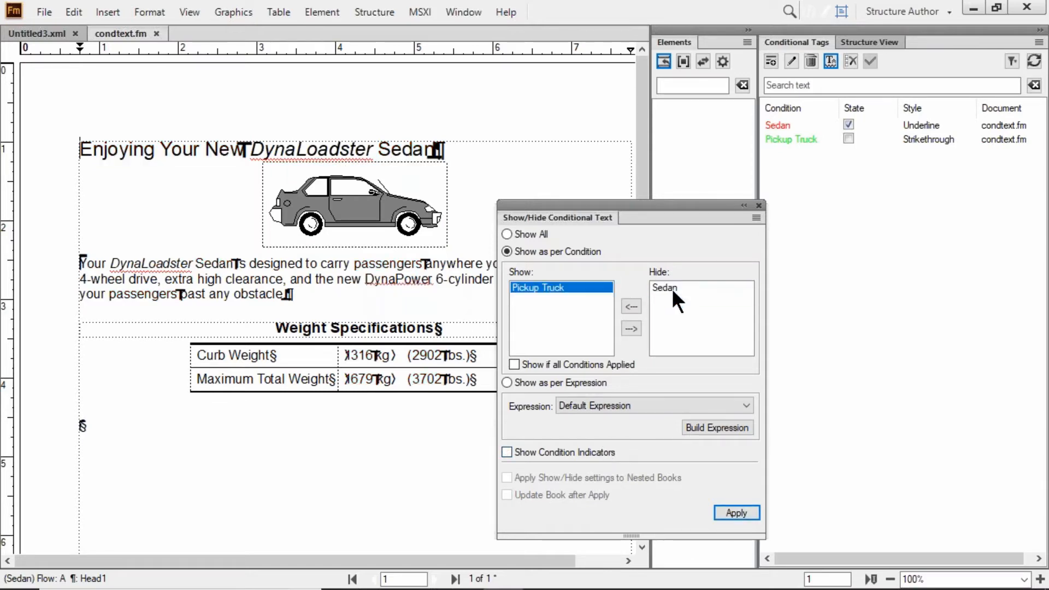
click(737, 513)
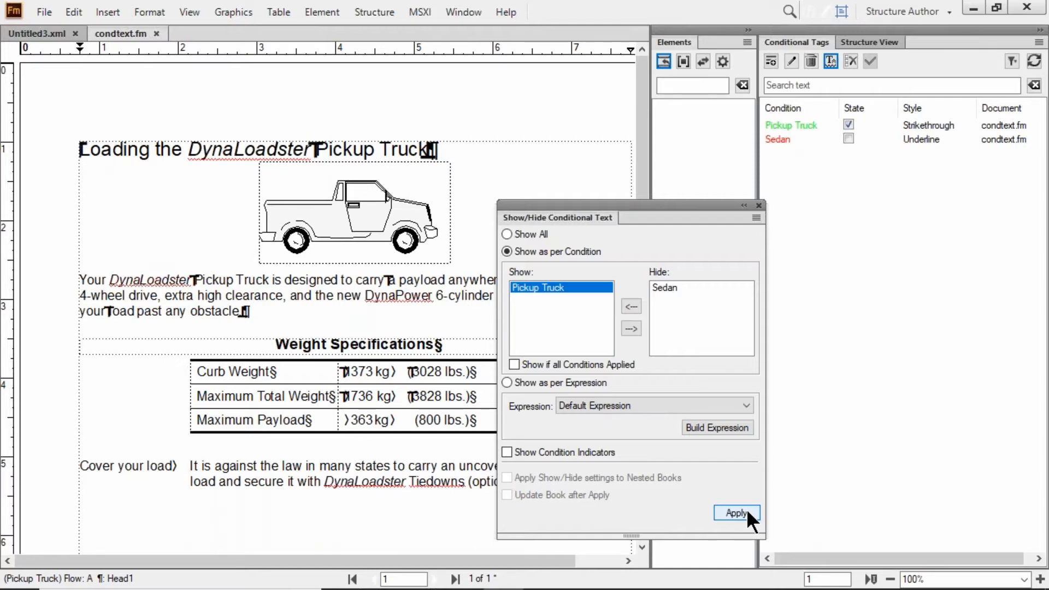
Close the Show/Hide Conditional Text settings and close condtext.fm without saving the changes
click(759, 206)
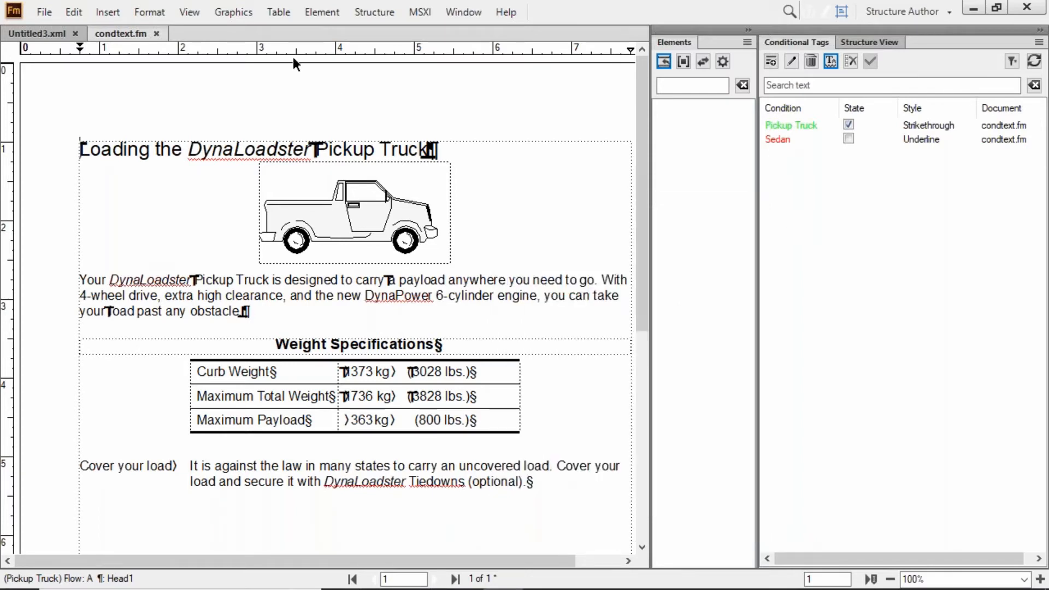
click(156, 33)
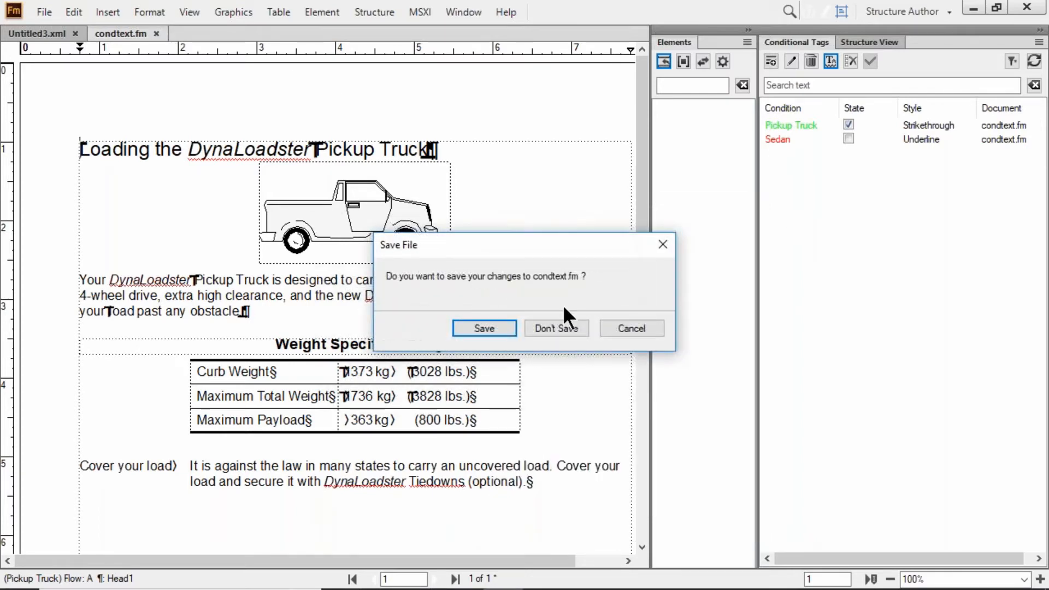
click(568, 320)
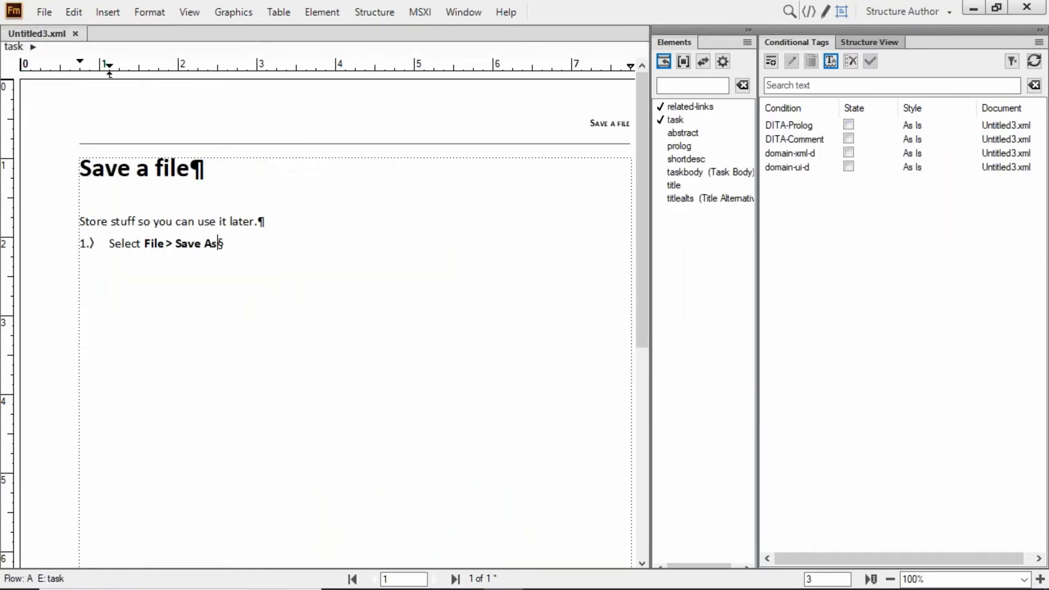
Start opening a file and browse to the xml folder inside the Adobe FrameMaker 2019 Structure folder
click(48, 11)
click(64, 50)
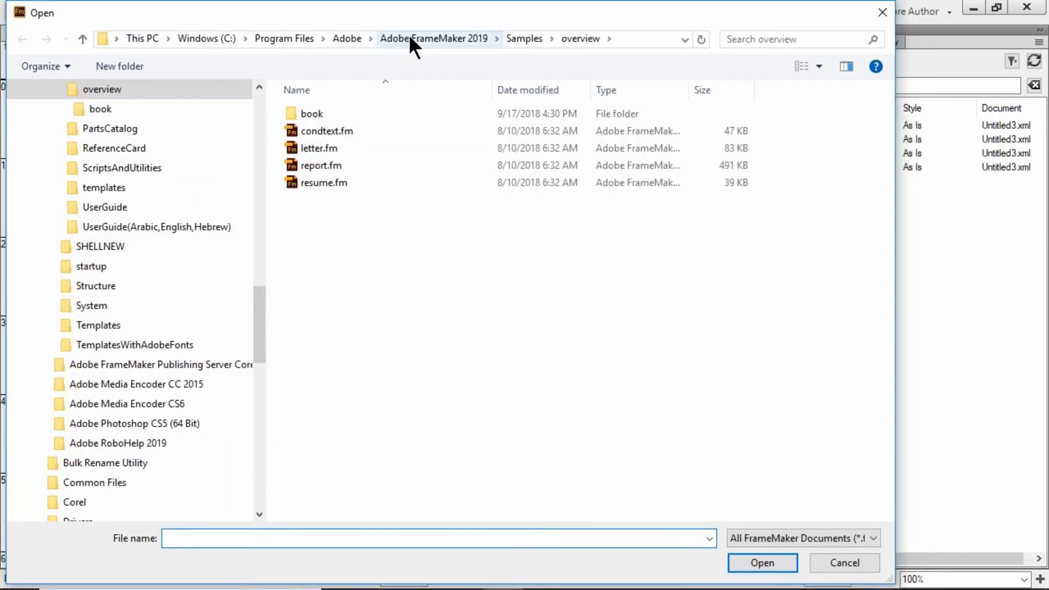
click(411, 44)
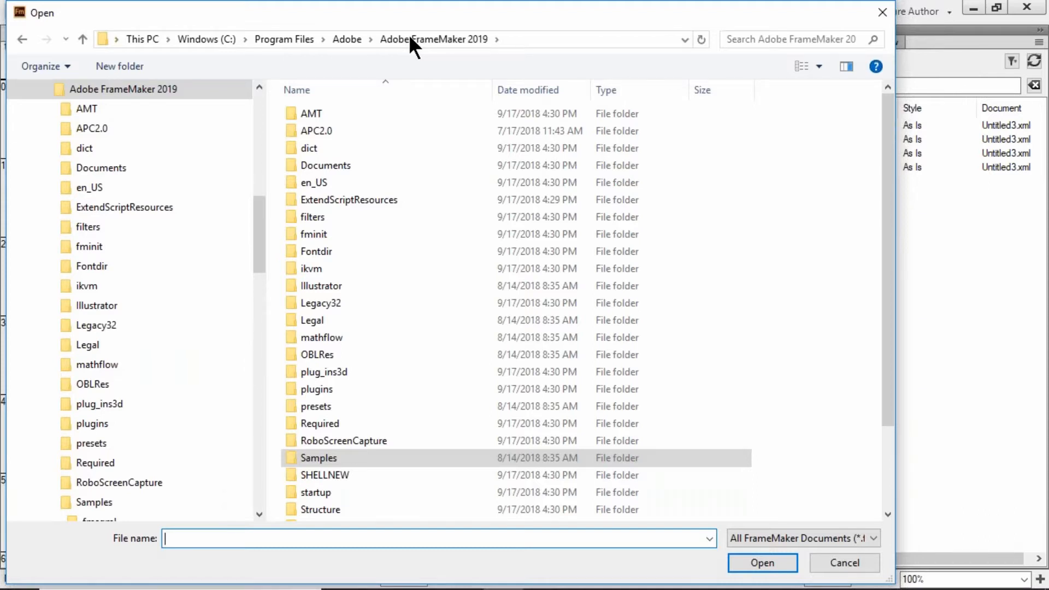
scroll(440, 214, down, 2)
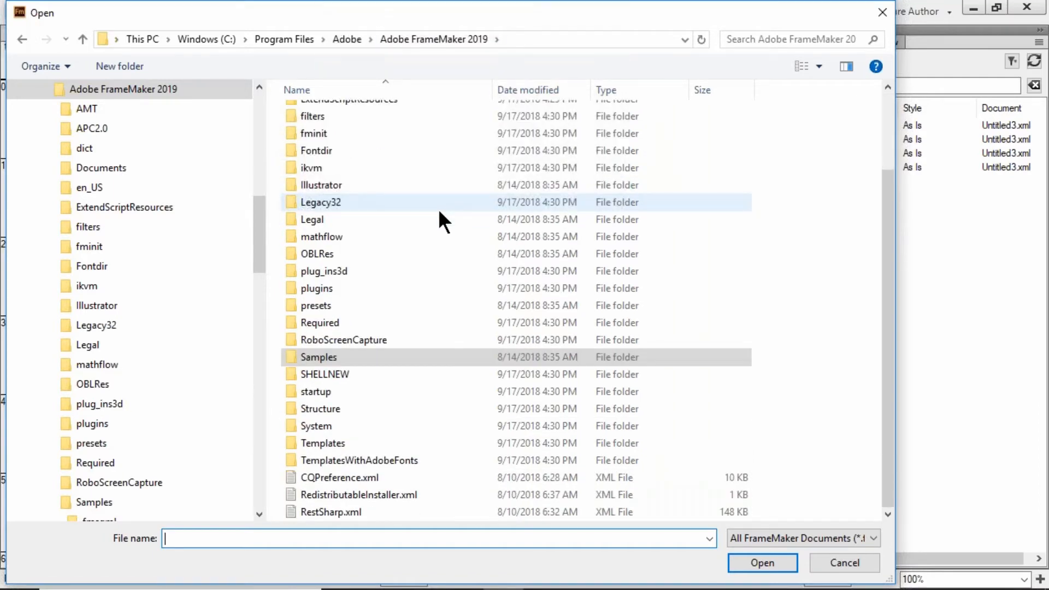
double_click(337, 409)
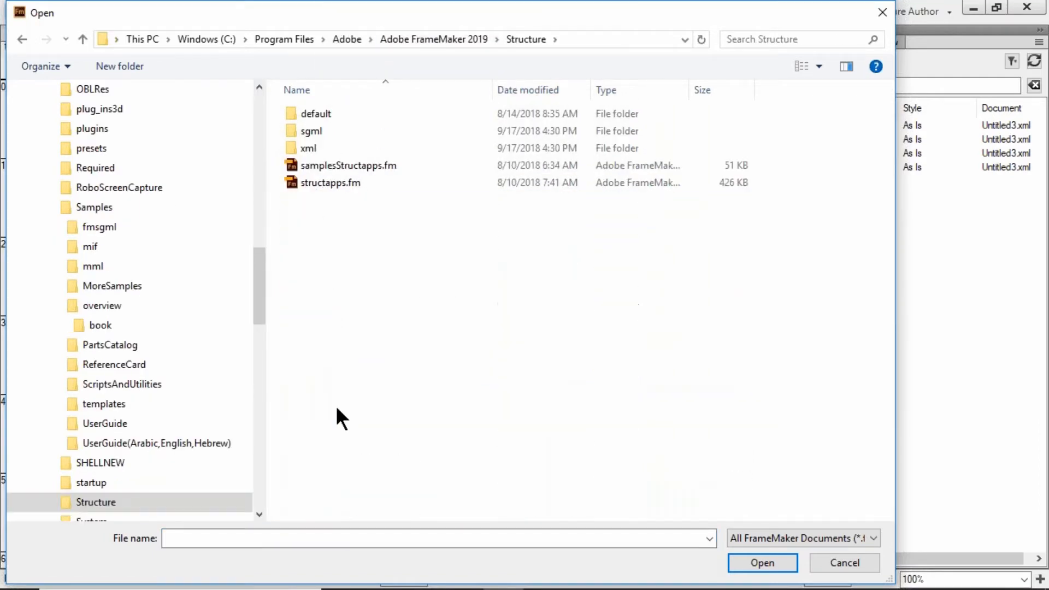
double_click(306, 149)
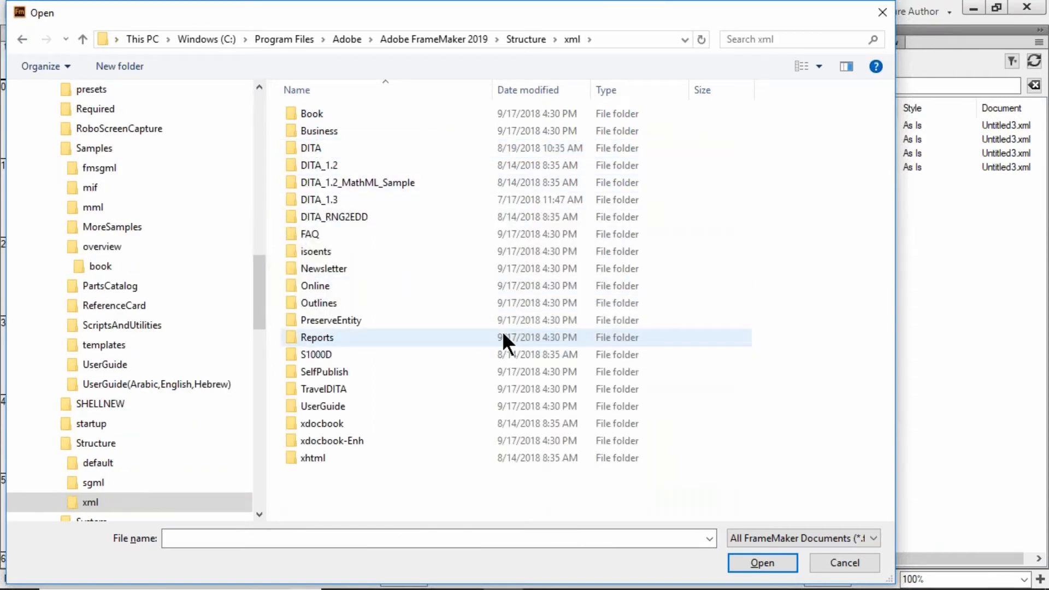
Browse to the TravelDITA folder inside Structure\xml of the Adobe FrameMaker 2019 installation
key(alt+Up)
key(alt+Up)
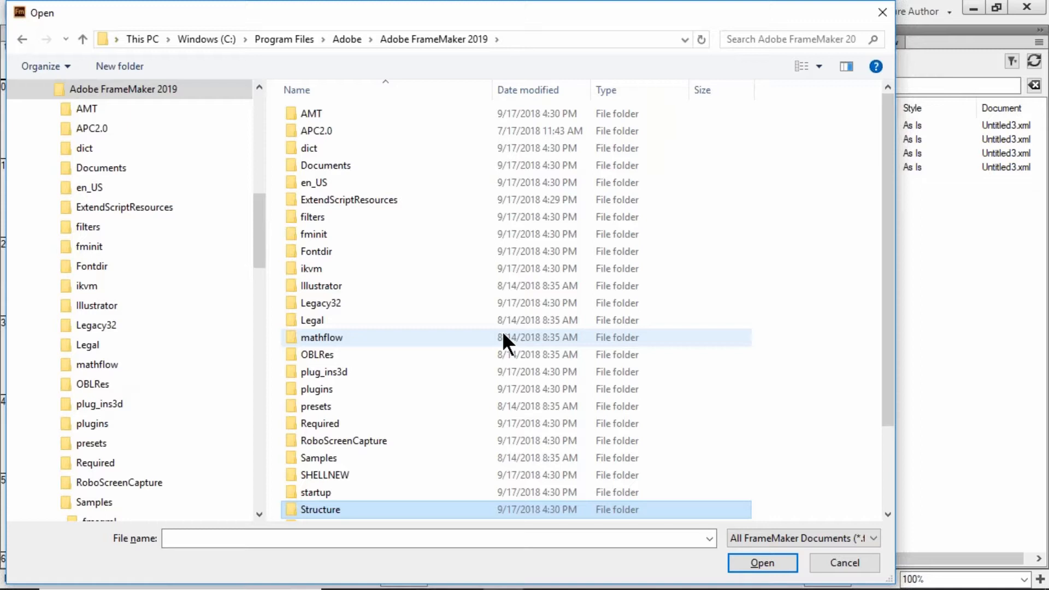
double_click(315, 510)
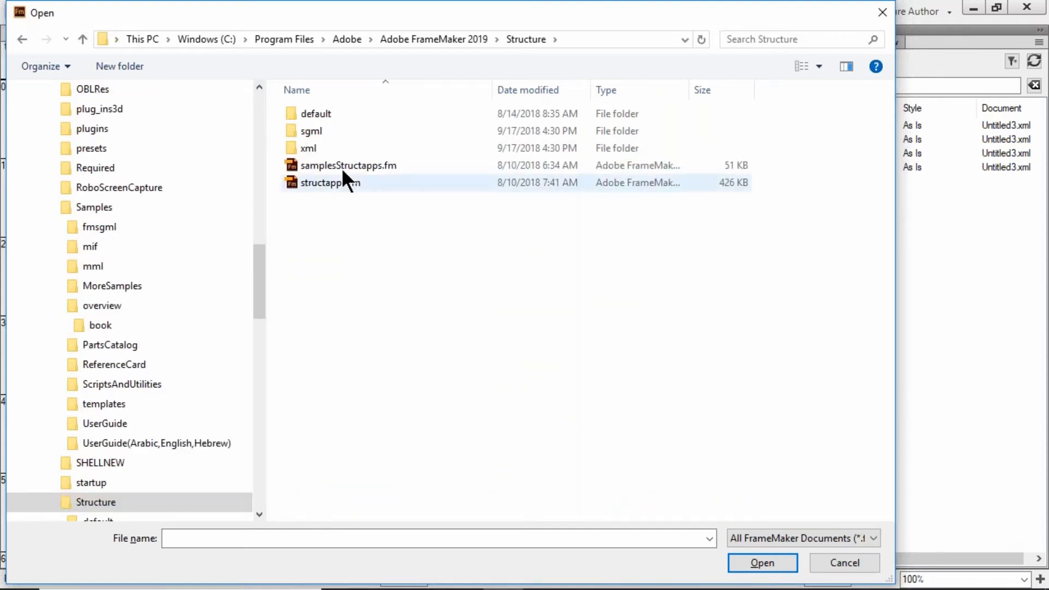
double_click(319, 152)
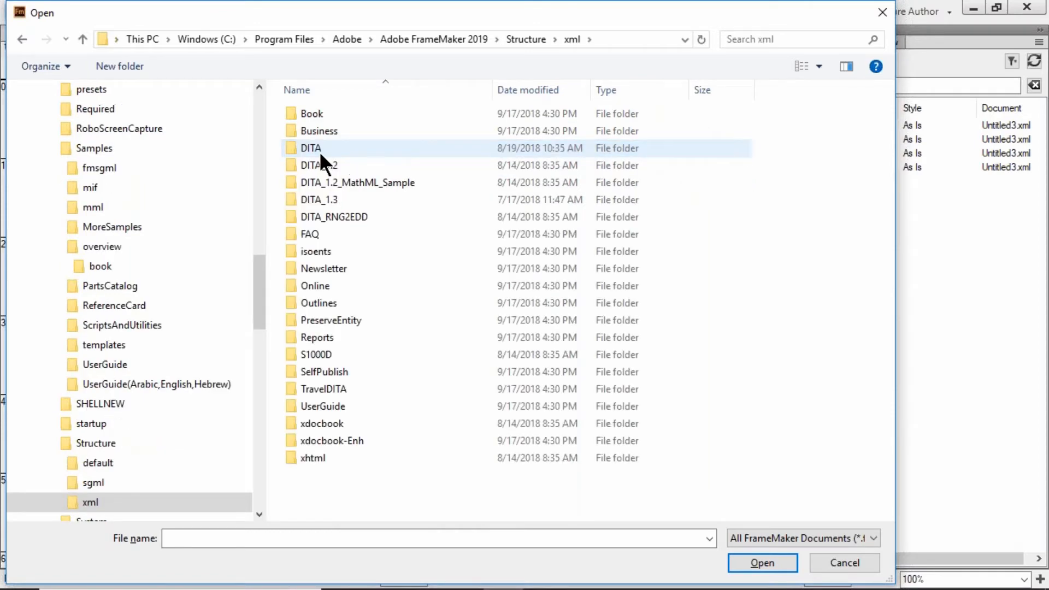
double_click(340, 388)
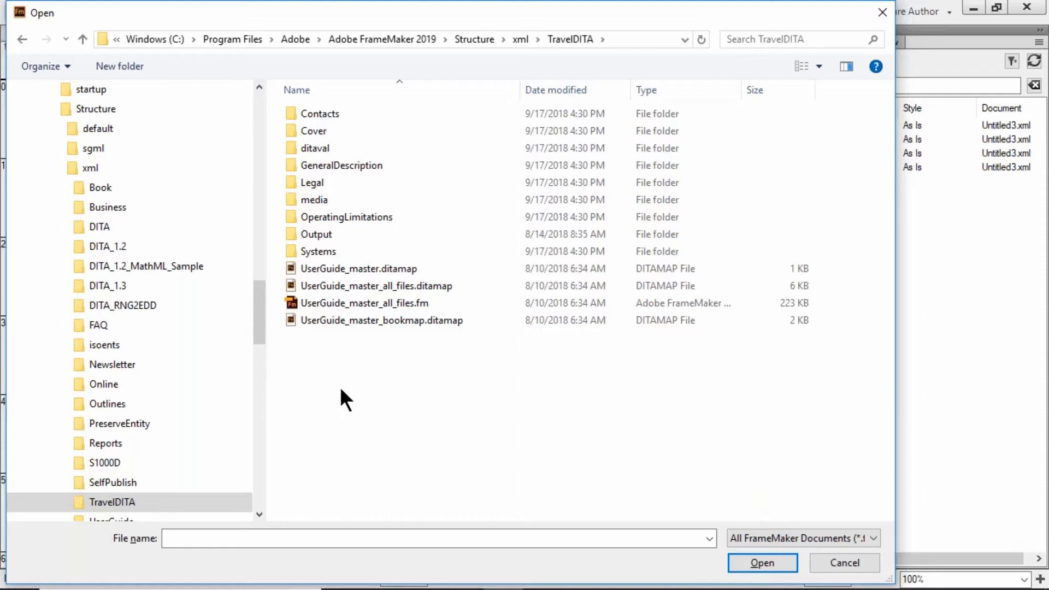
Inspect the XML source of UserGuide_master.ditamap in Notepad++, then close the editor
click(388, 271)
right_click(388, 271)
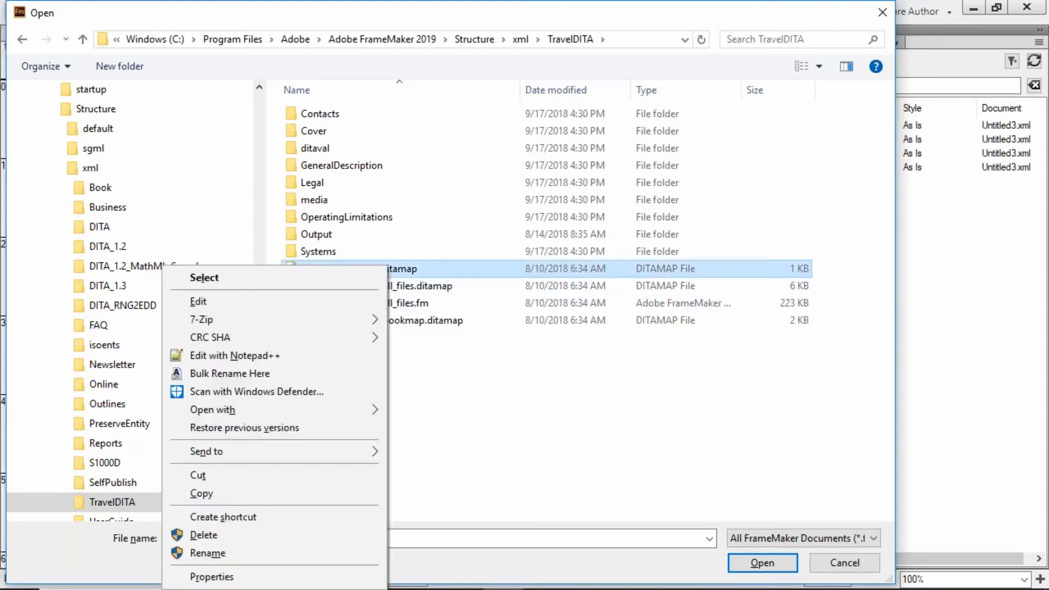
click(316, 356)
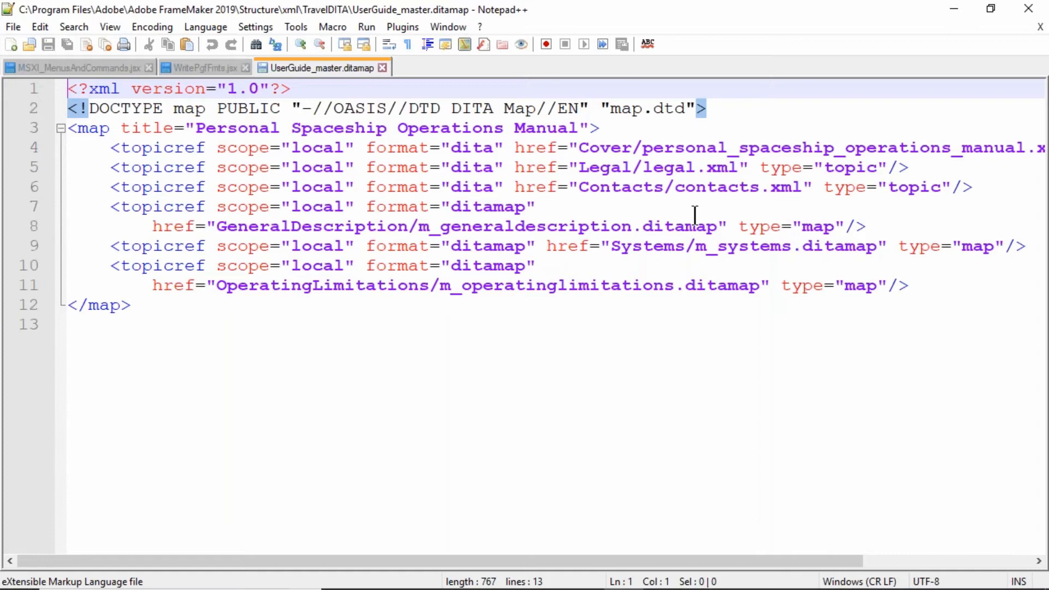
click(1038, 5)
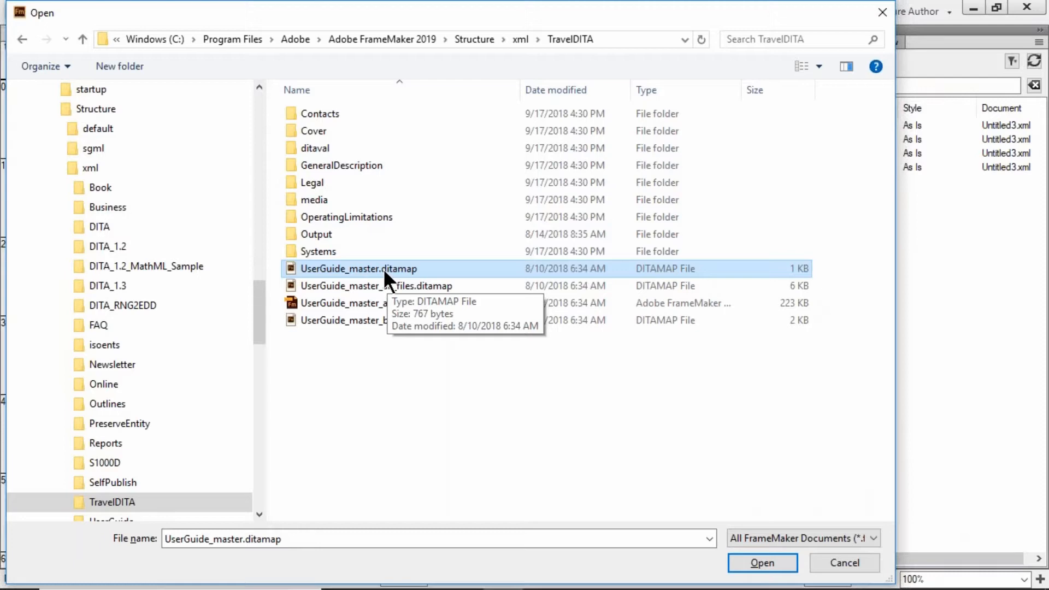
Open UserGuide_master.ditamap, open its contacts.xml topic and display the topic's element structure
double_click(385, 270)
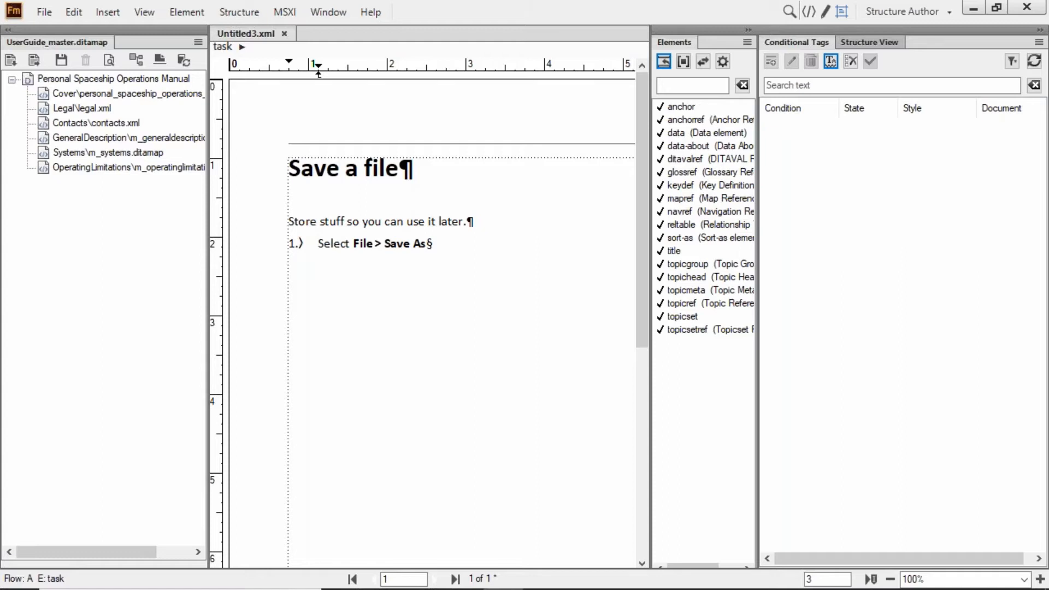
click(94, 127)
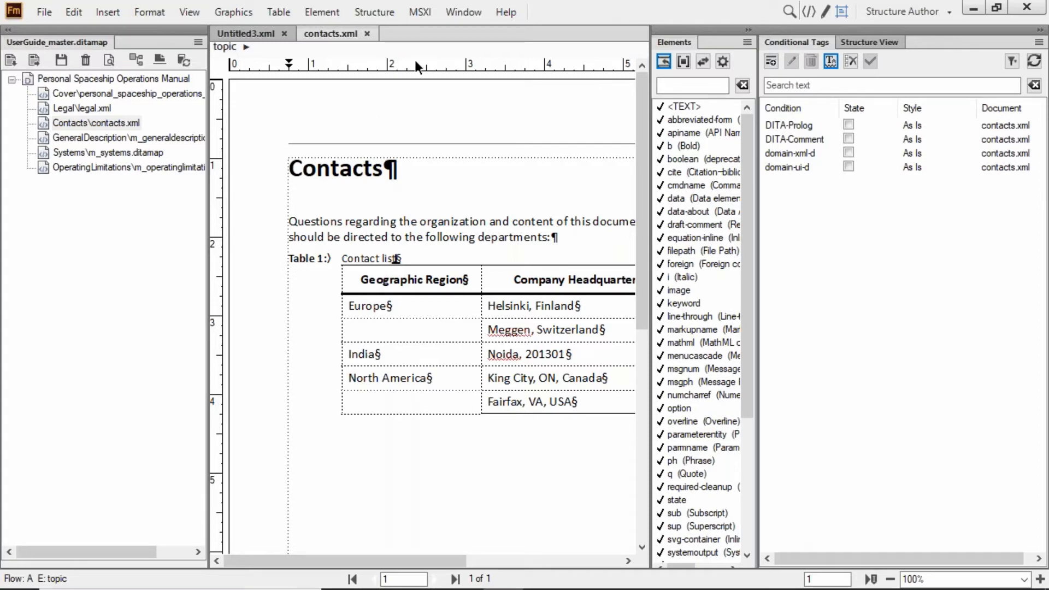
click(886, 43)
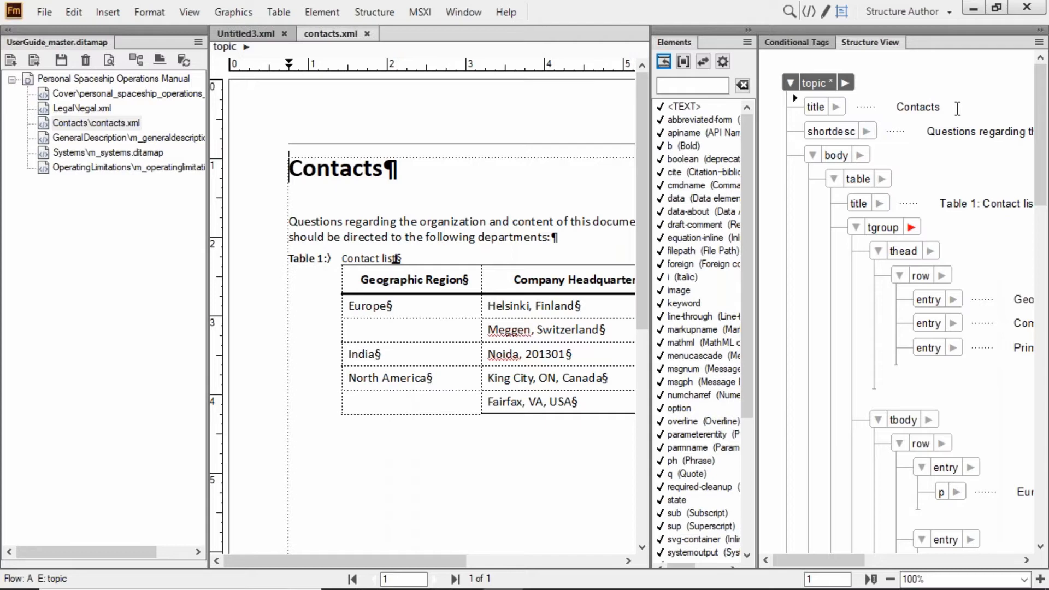
Open legal.xml from the map and expand the attributes of the four ph elements in its shortdesc
double_click(102, 108)
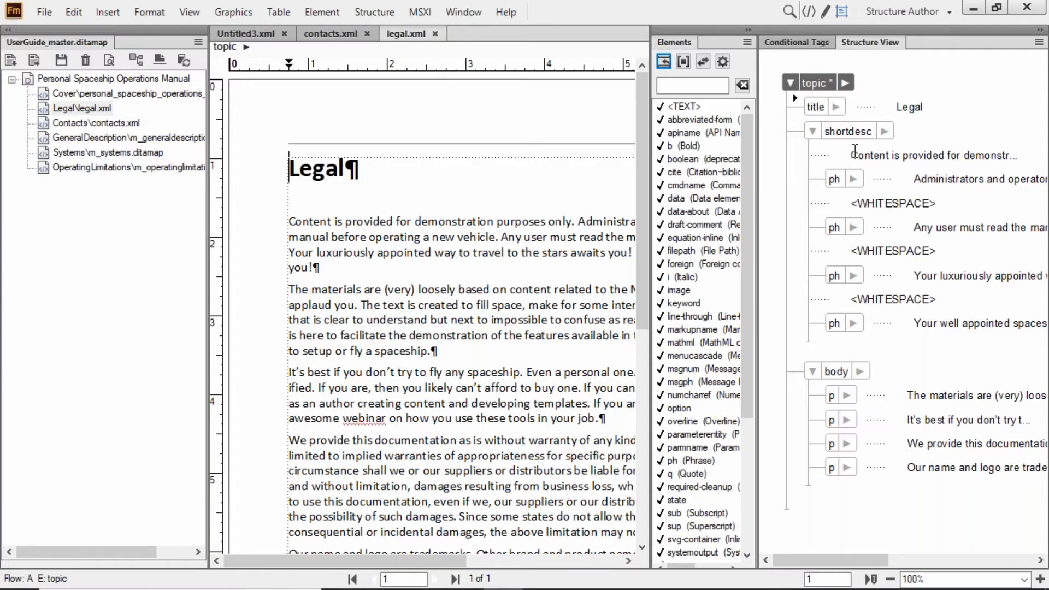
click(854, 180)
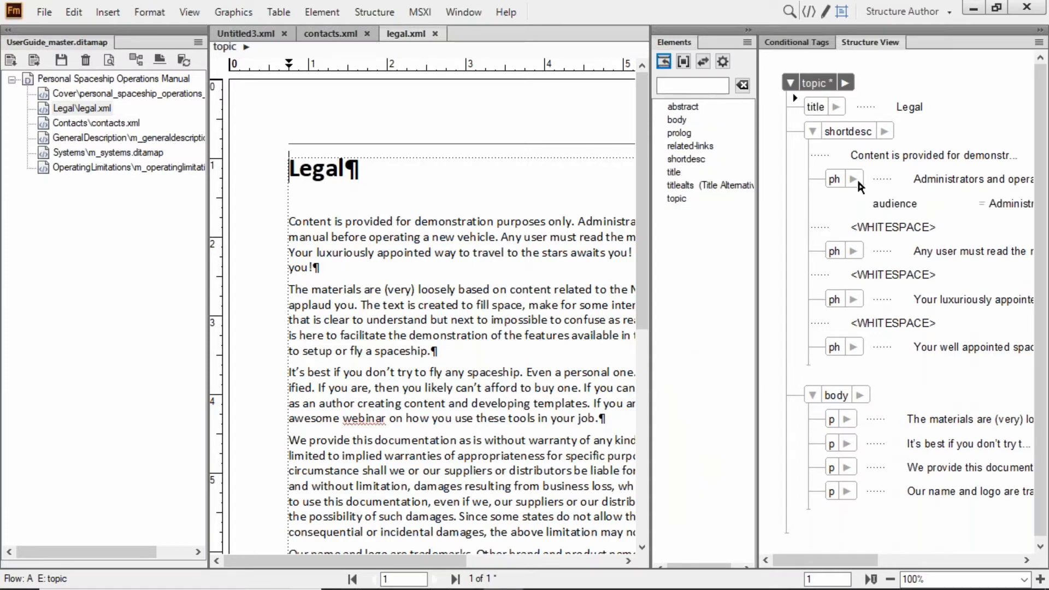
click(854, 251)
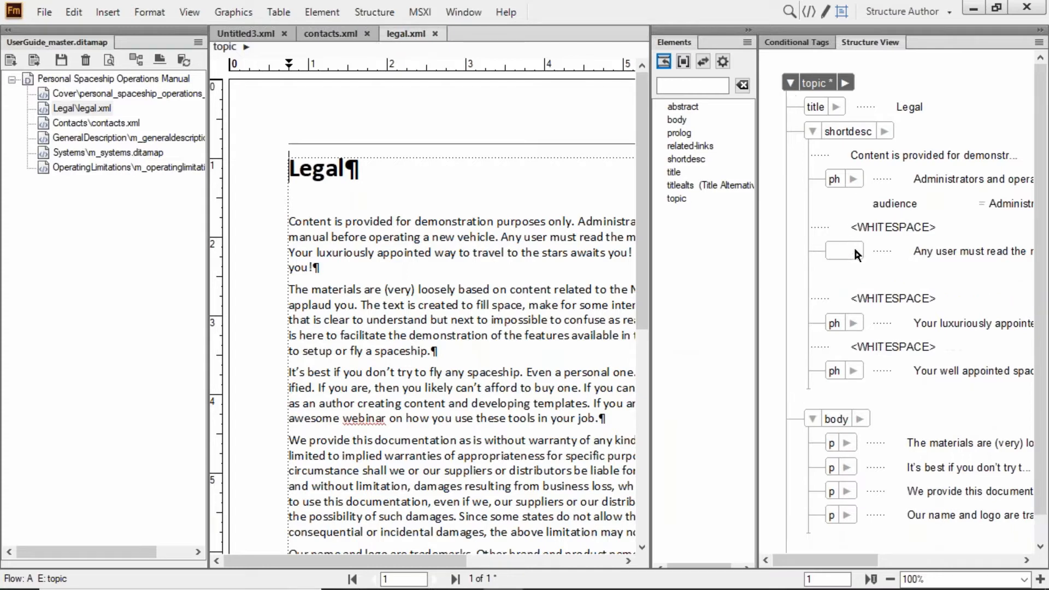
click(853, 324)
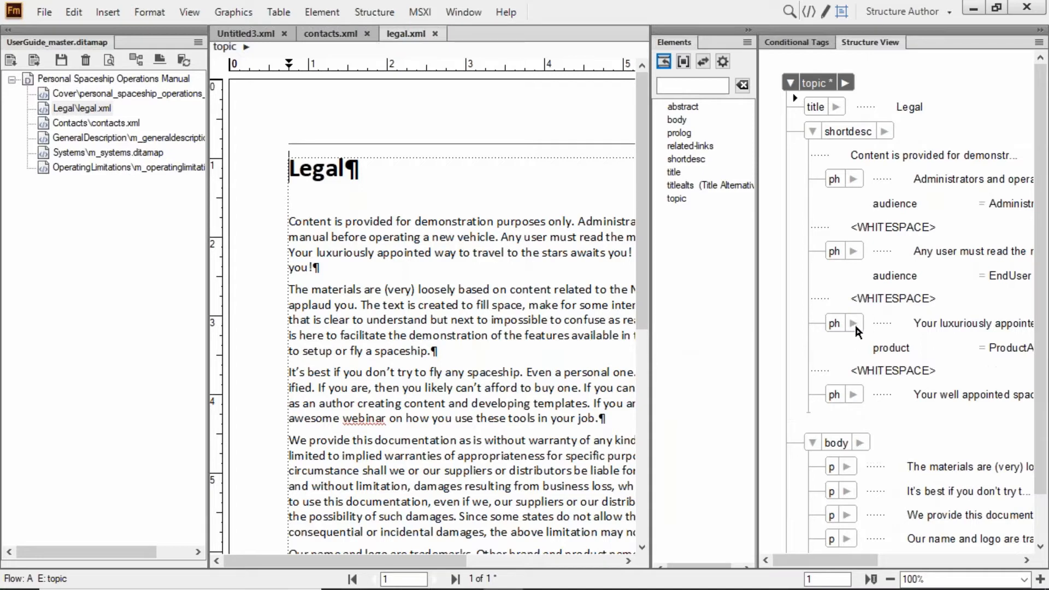
click(854, 395)
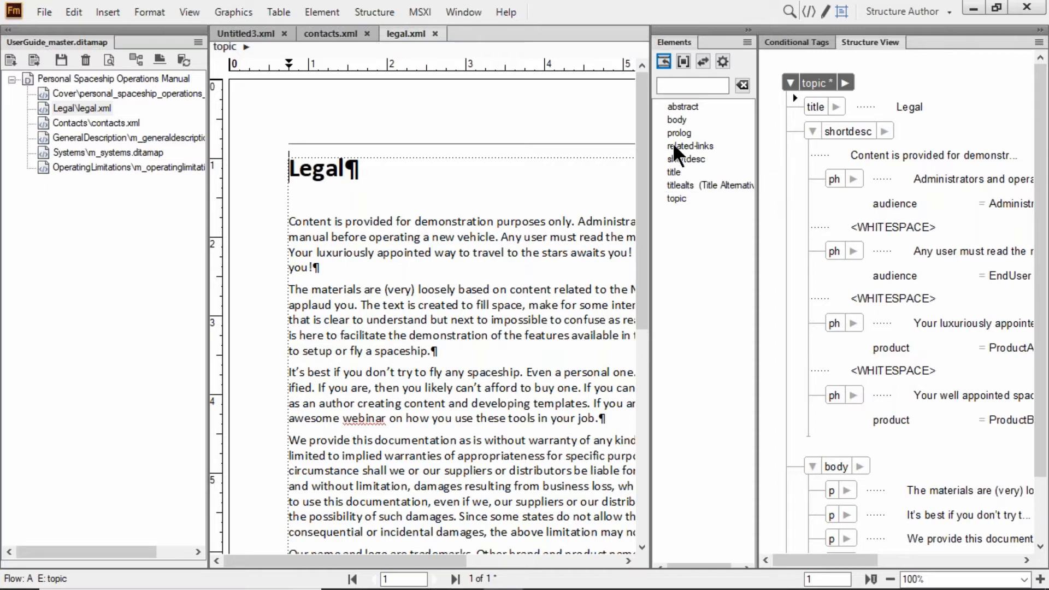
In Untitled3.xml, insert an info element and a stepxmp element after the step's cmd, then collapse the stepxmp
click(253, 34)
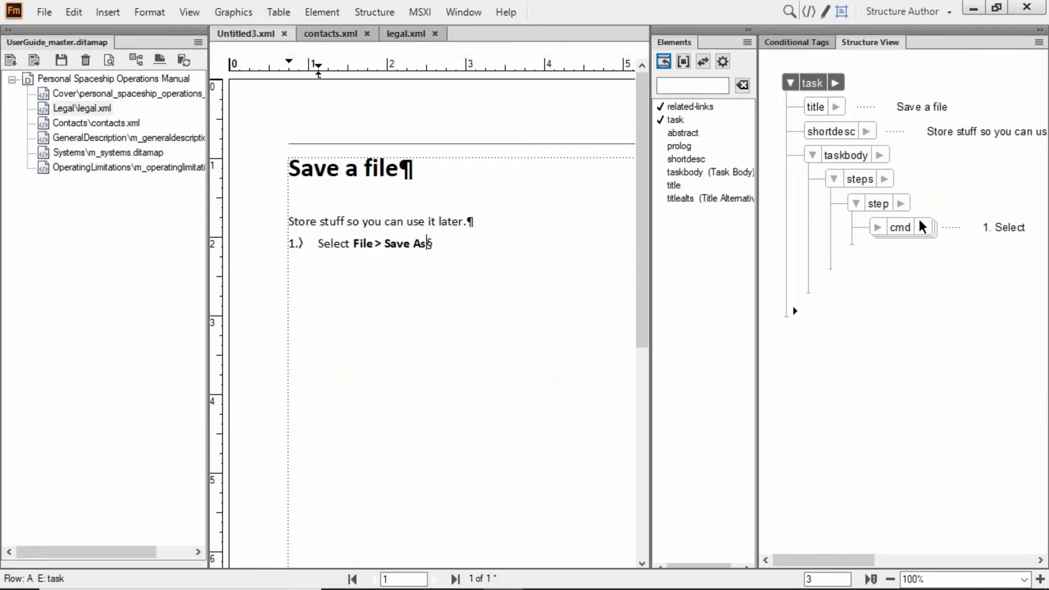
click(856, 238)
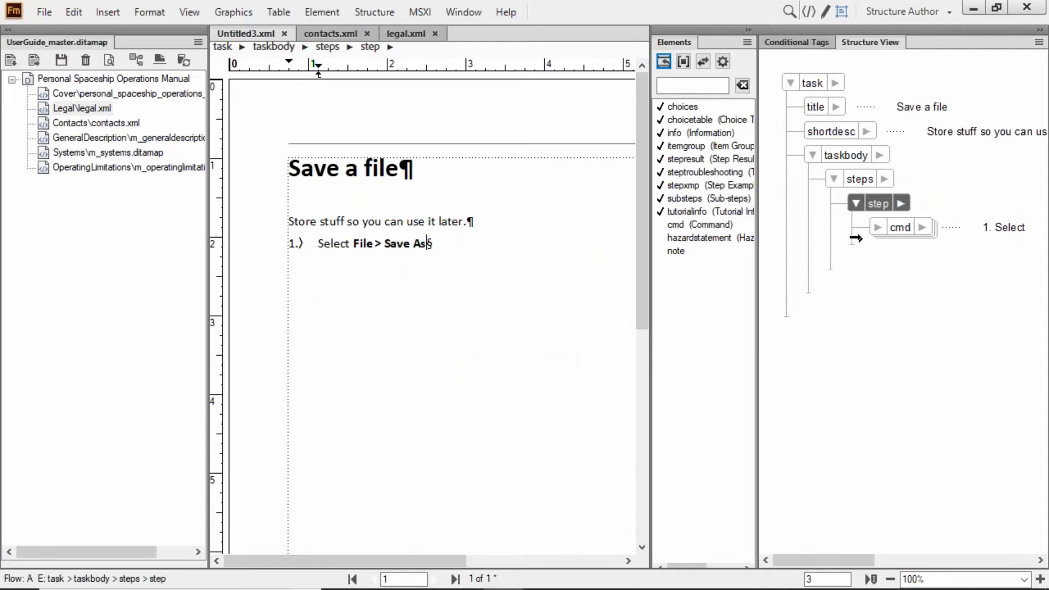
click(689, 135)
double_click(688, 134)
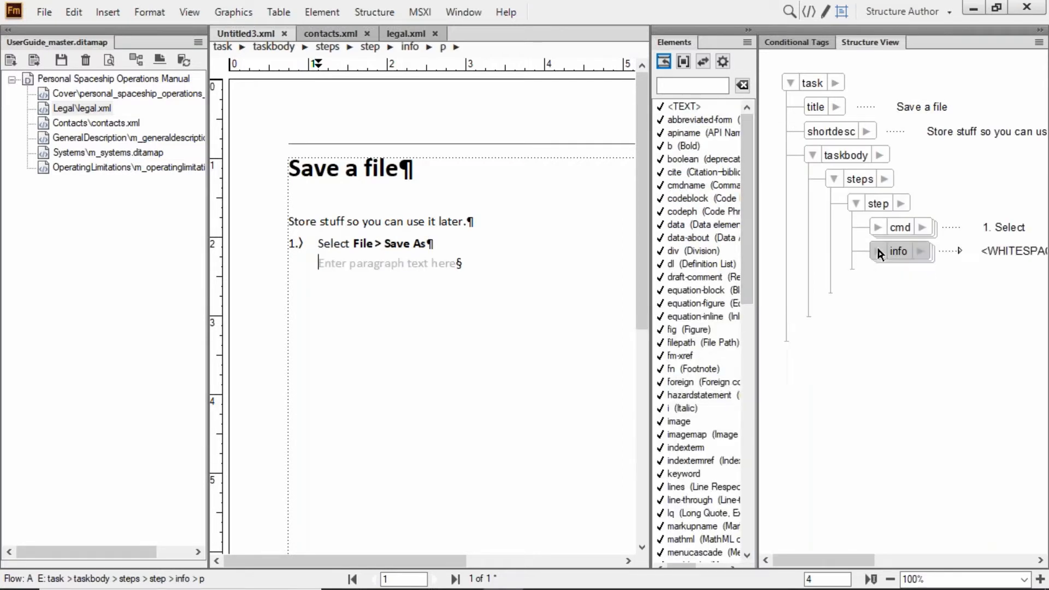
click(850, 264)
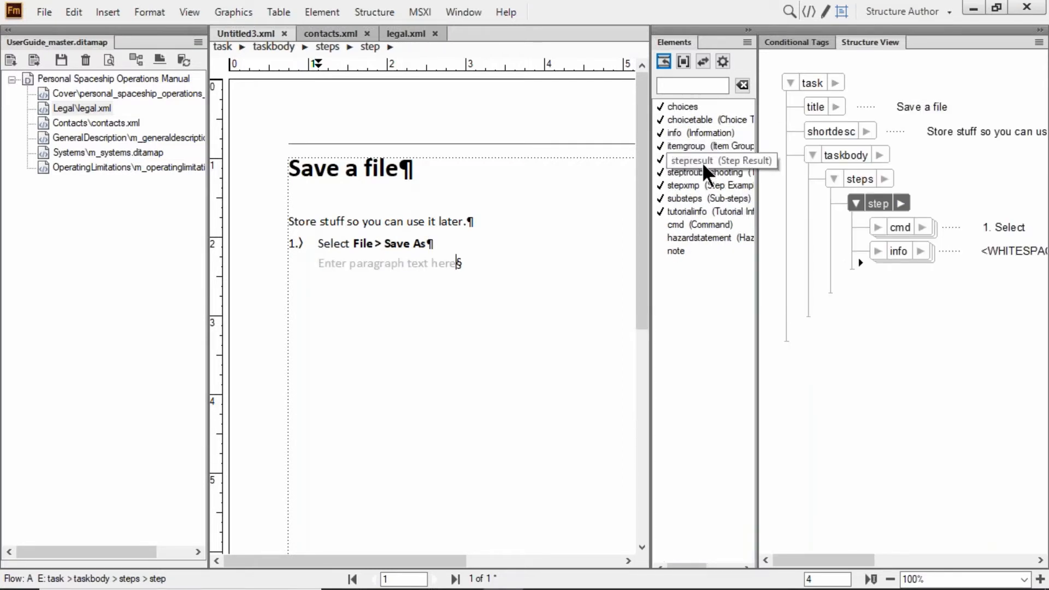
double_click(692, 186)
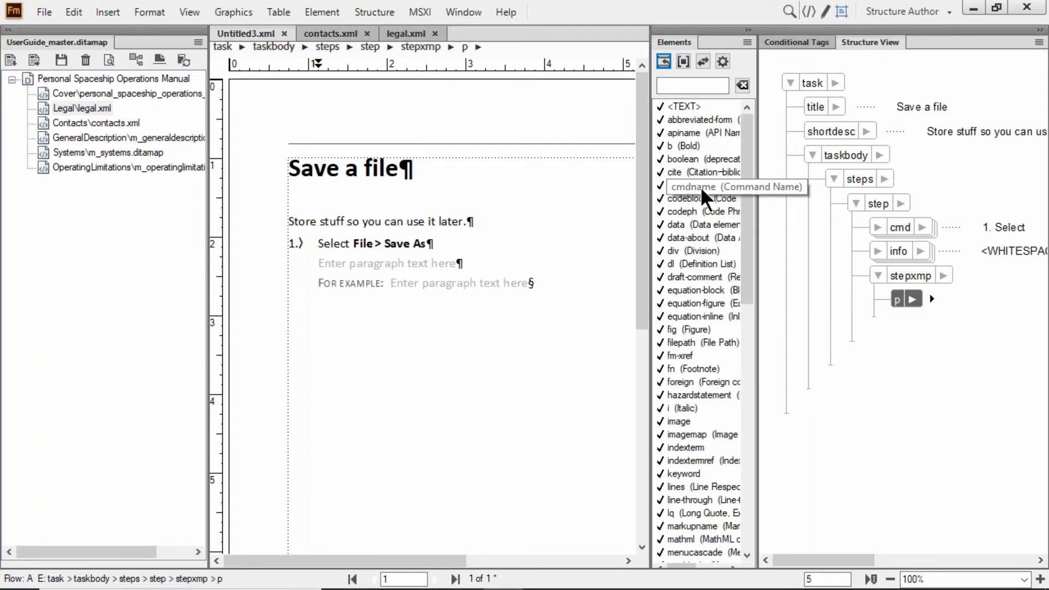
click(879, 276)
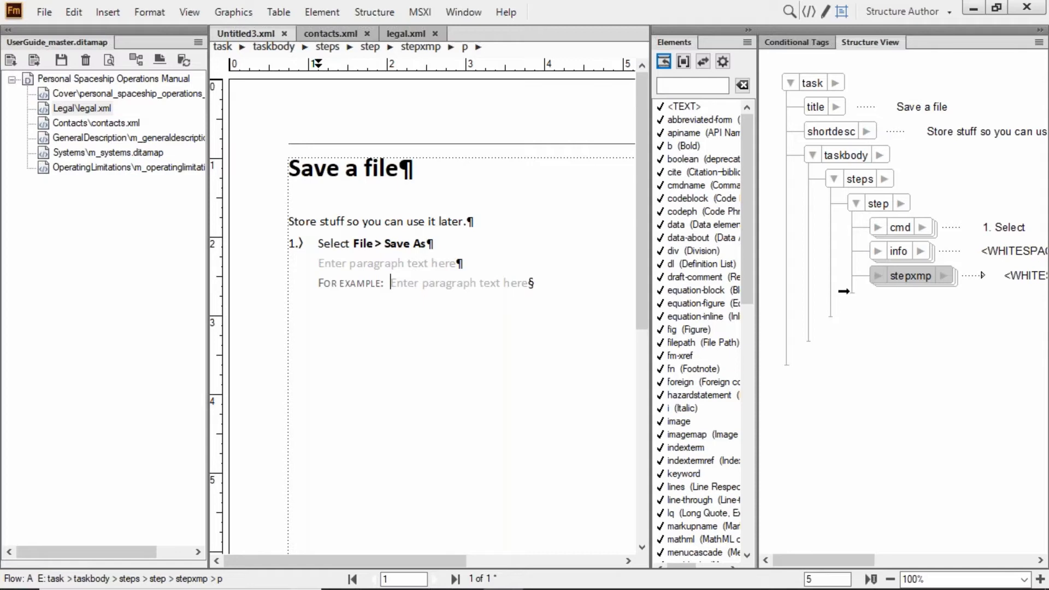
Switch to the File Explorer window, maximize it and go to the c:\Program Files folder
key(alt+Tab)
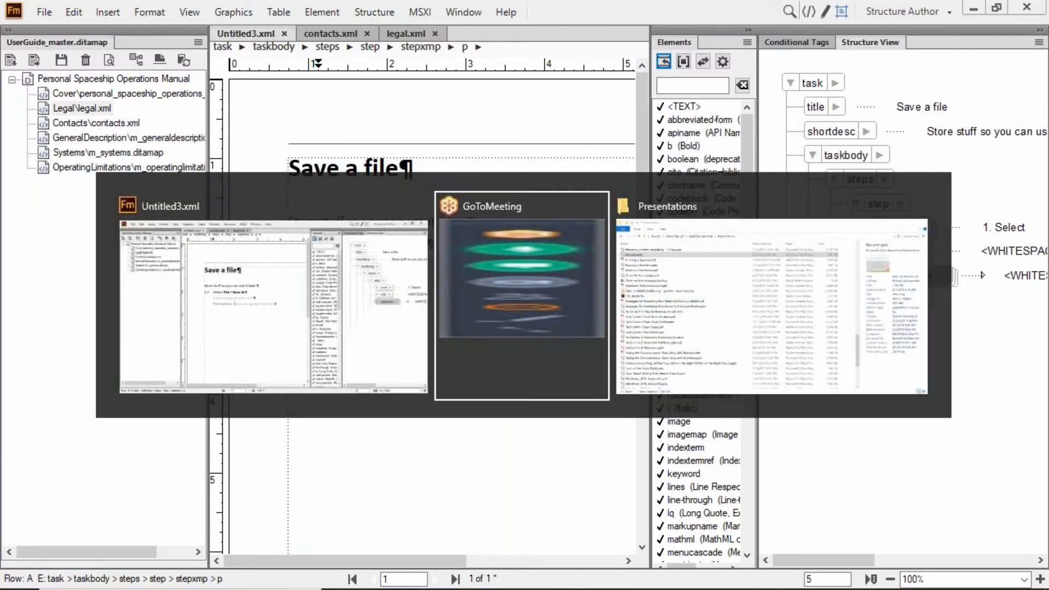
key(alt+Tab)
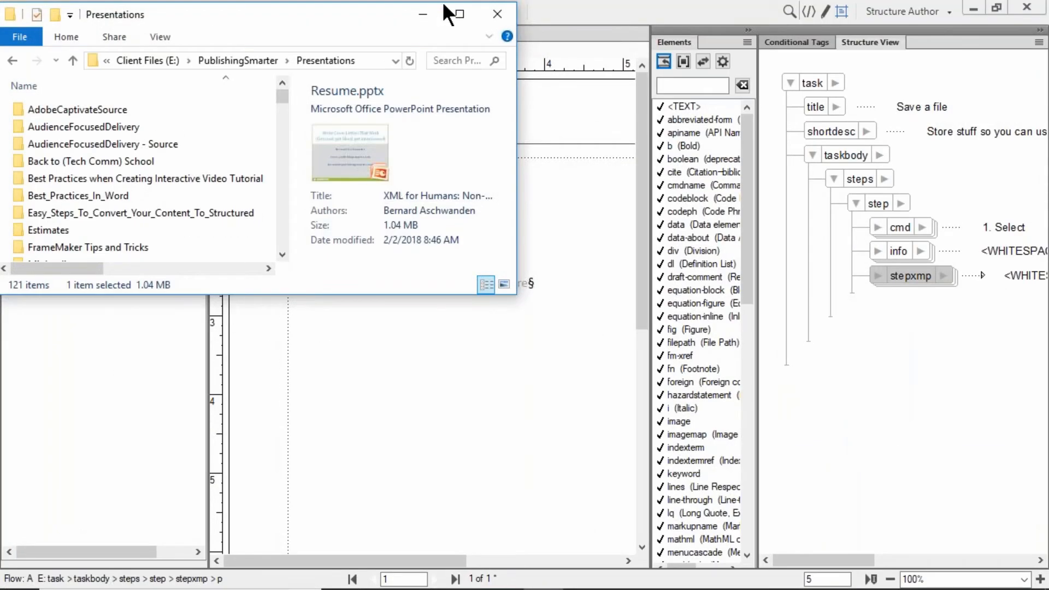
click(451, 15)
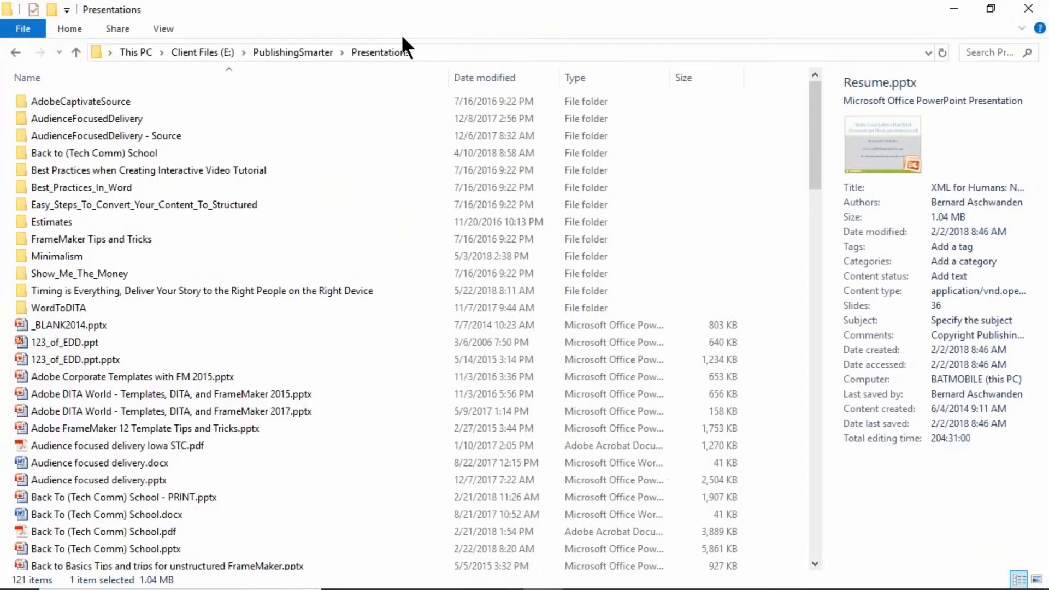
click(444, 50)
text(c:\)
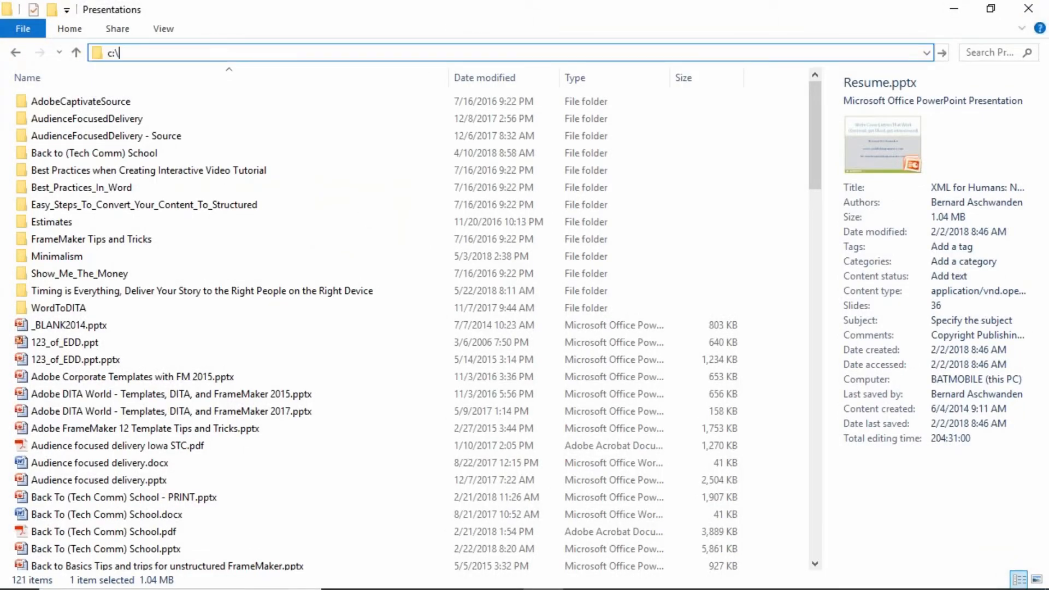
text(pr)
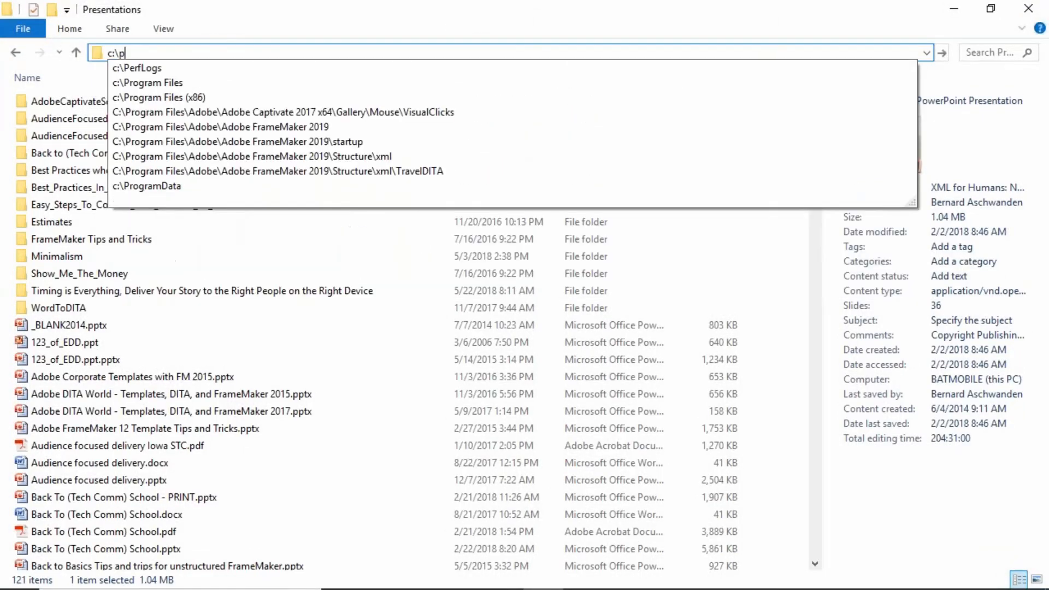
key(Down)
key(Down)
key(Up)
key(Return)
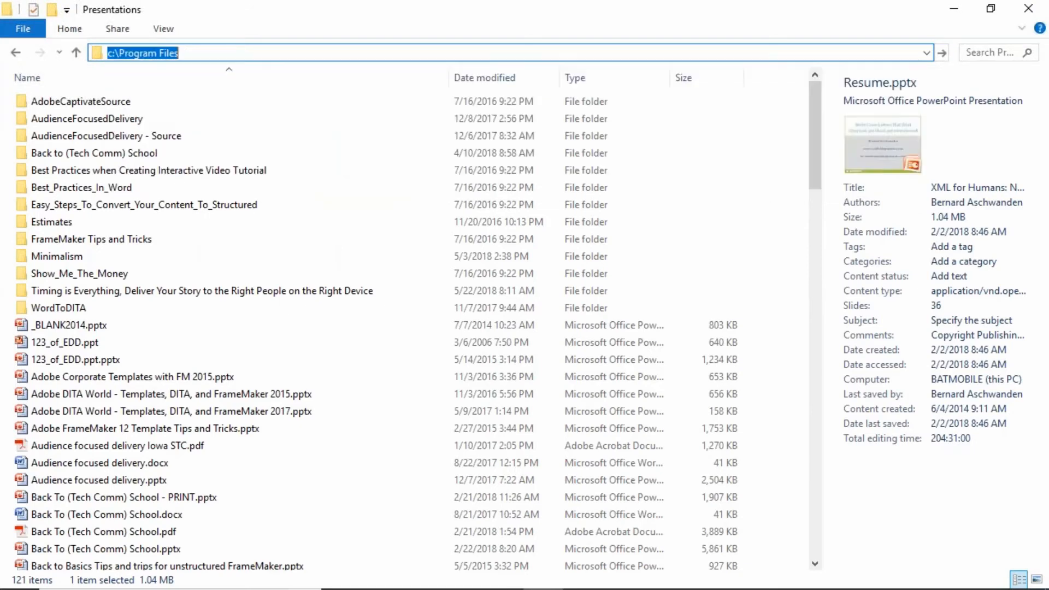
Open the Adobe folder and go into its Adobe FrameMaker 2019 subfolder
key(a)
key(Return)
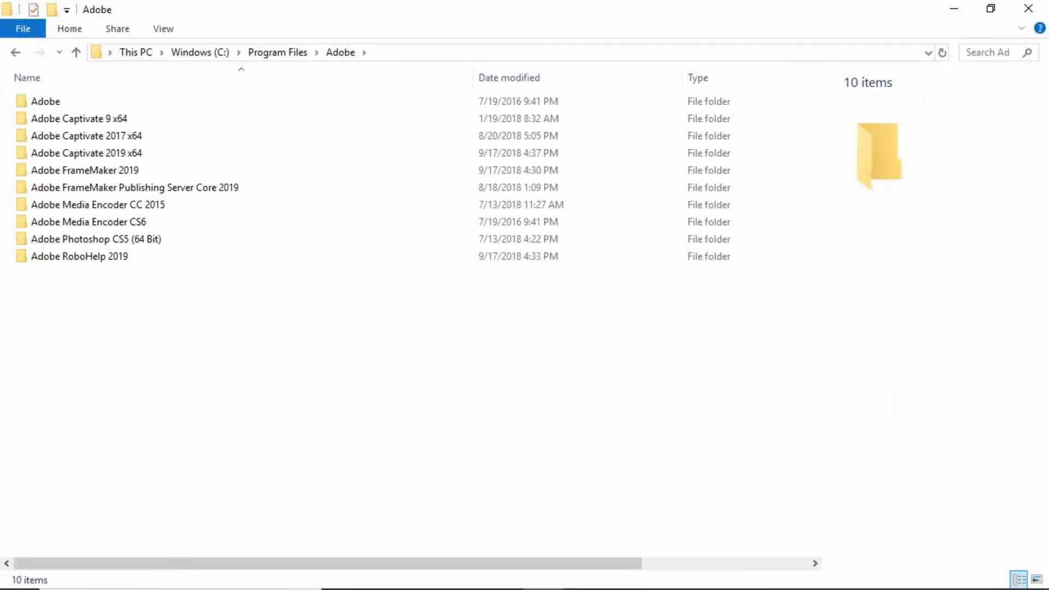
key(Down)
key(Down)
key(Down)
key(Down)
key(Return)
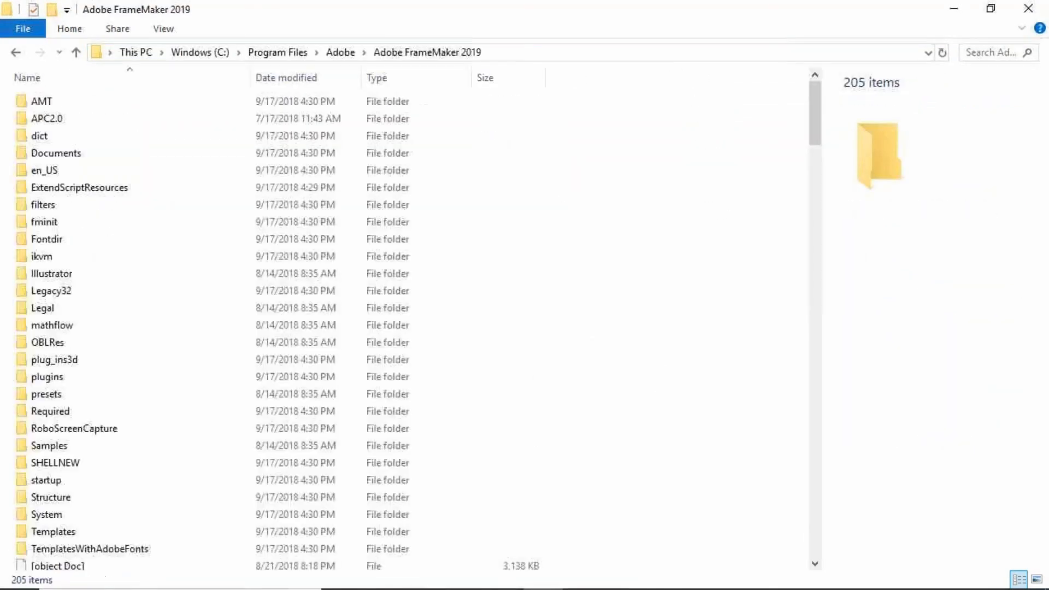
Navigate through the Structure and xml folders into the TravelDITA sample folder
key(s)
key(Down)
key(Down)
key(Down)
key(Return)
key(Down)
key(Down)
key(Down)
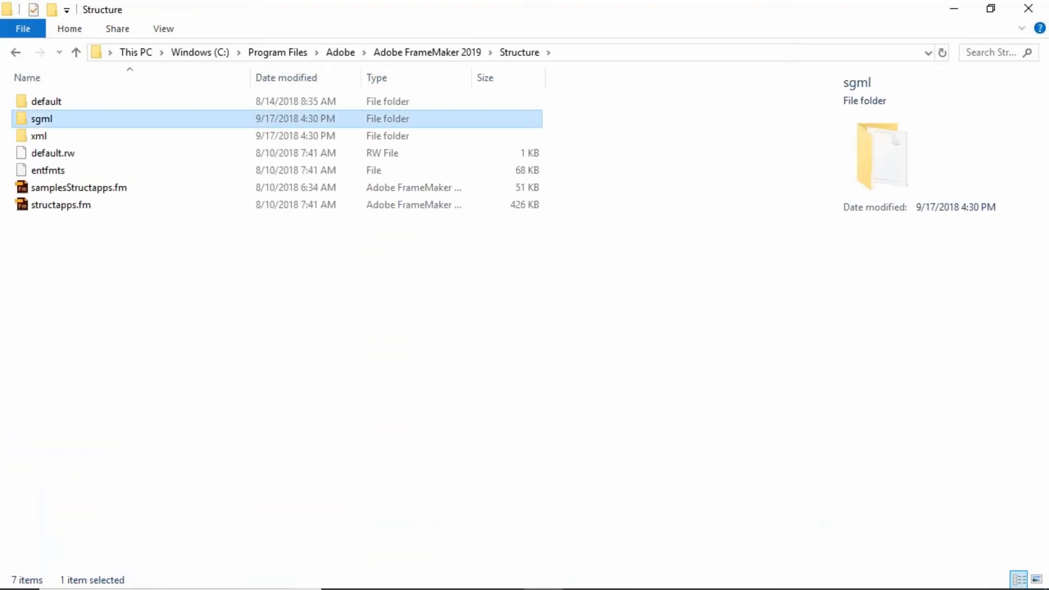
key(Return)
key(t)
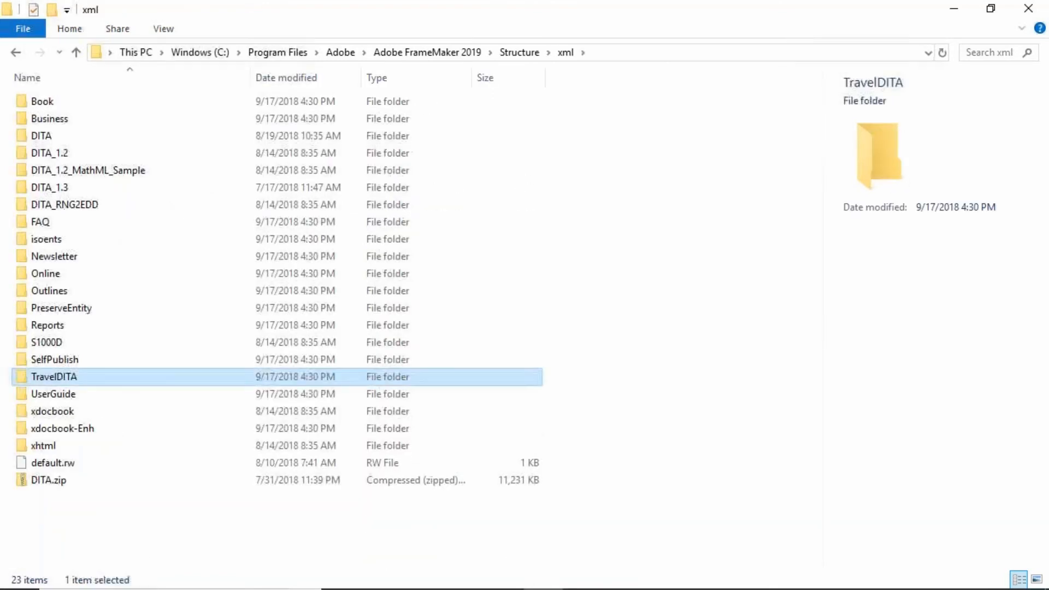
key(Return)
Open the Output folder of TravelDITA and go through its Product A and Product B Administrator and EndUser folders
key(Right)
key(Right)
key(Right)
key(Right)
key(Right)
key(Right)
key(Right)
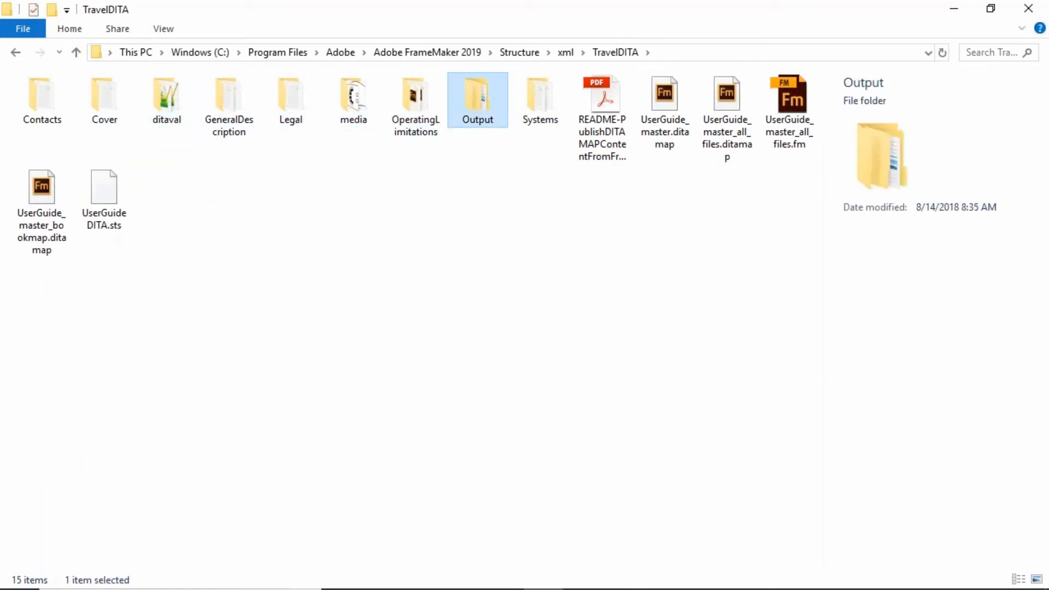
key(Return)
key(Down)
key(Up)
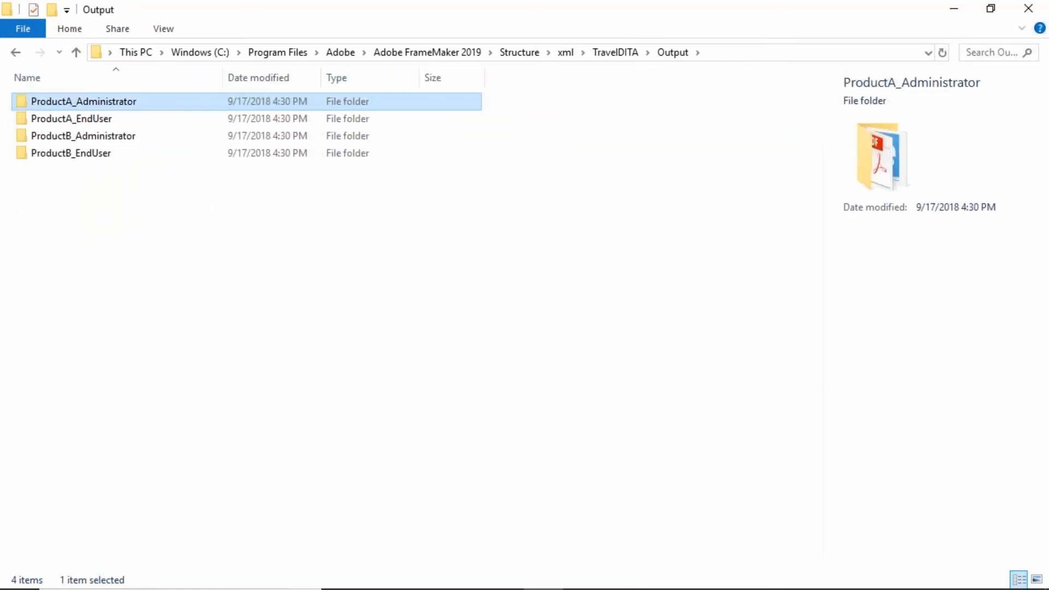
key(Down)
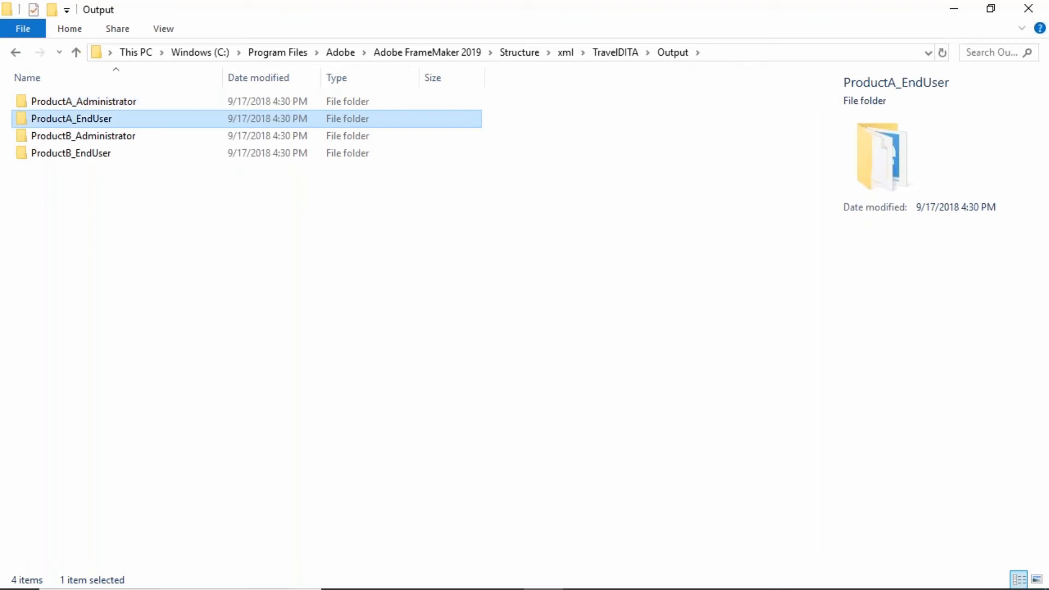
key(Down)
key(Down)
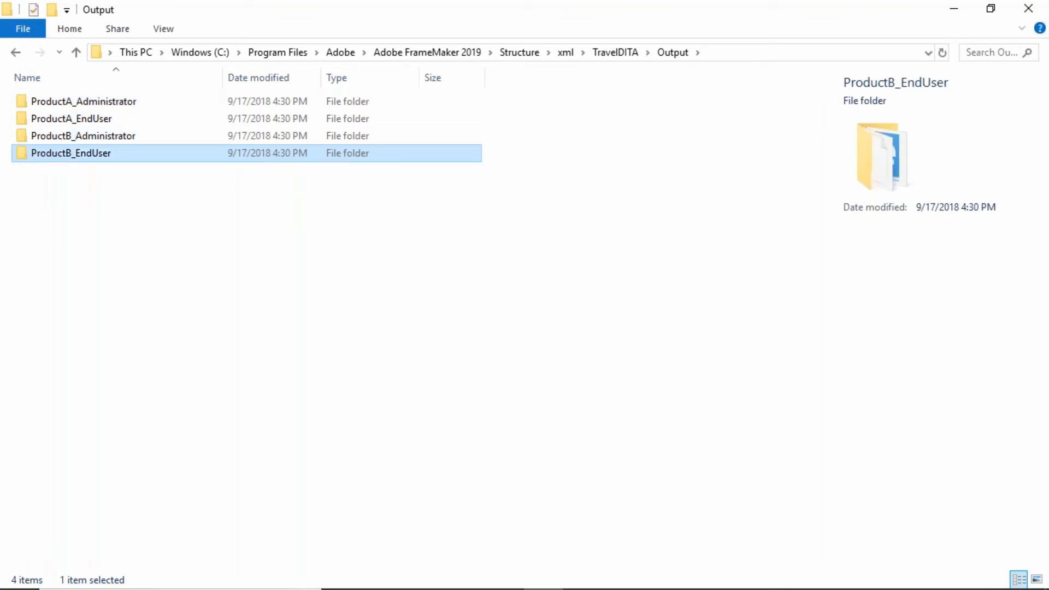
Open UserGuide_master_all_files.pdf from the ProductA_EndUser output folder in Acrobat
key(Up)
key(Up)
key(Return)
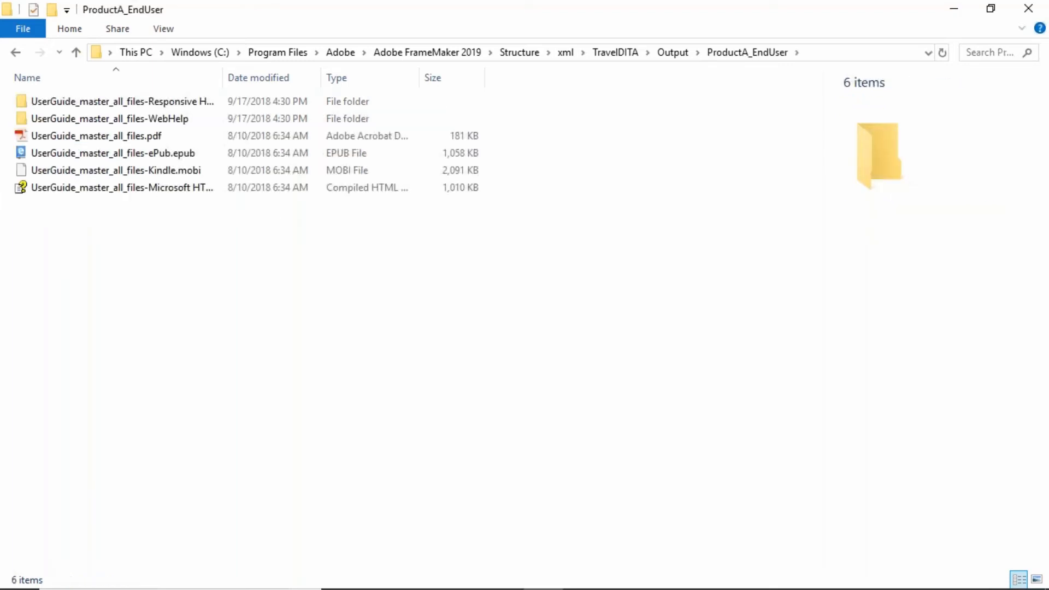
key(Down)
key(Down)
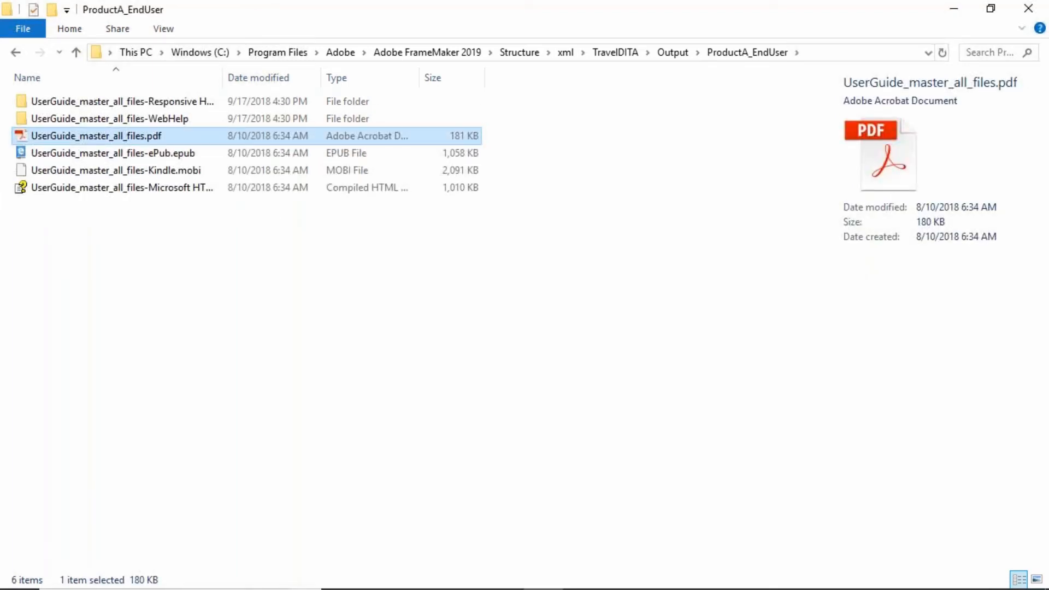
key(Return)
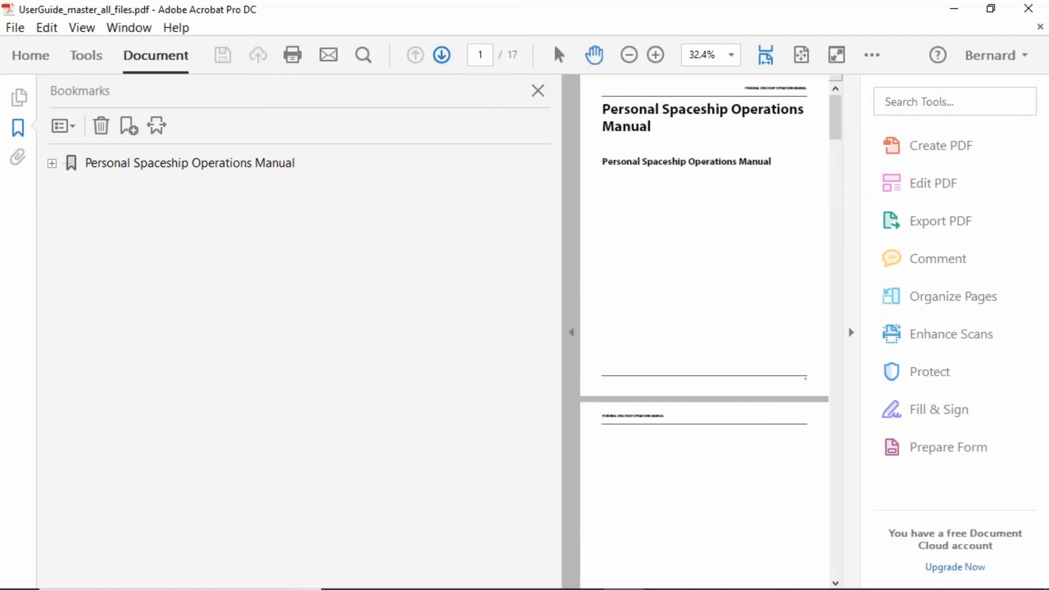
Return to the Output folder in File Explorer and open UserGuide_master_all_files.pdf from the ProductB_EndUser folder
key(alt+Tab)
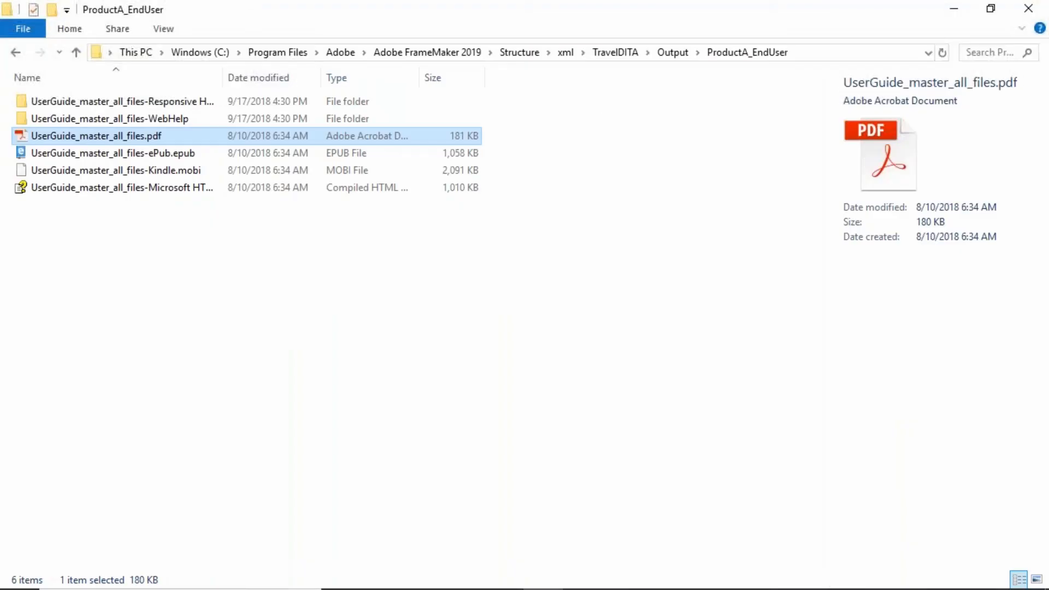
key(alt+Up)
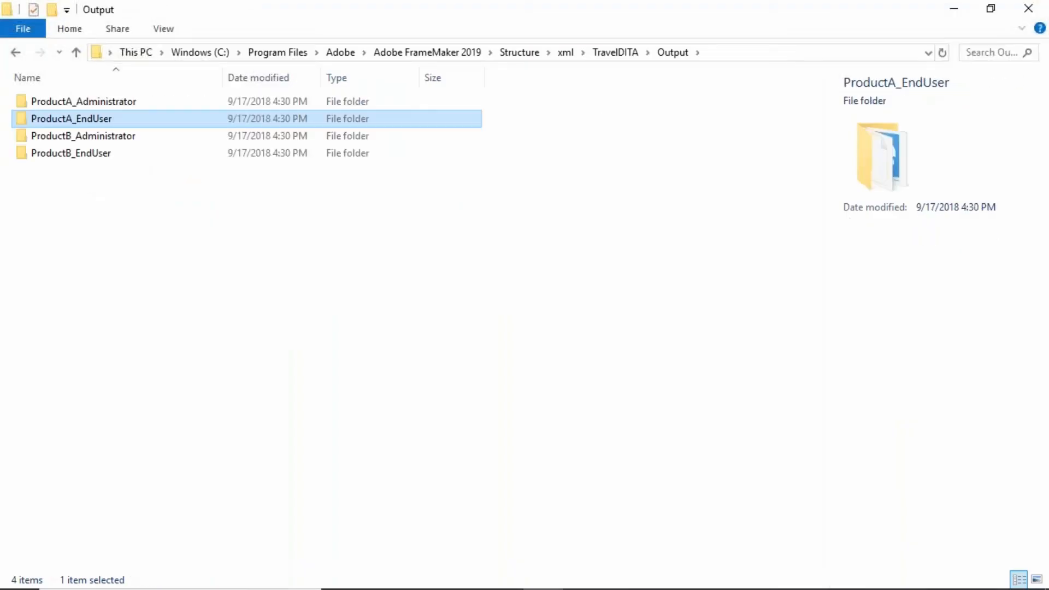
key(Down)
key(Down)
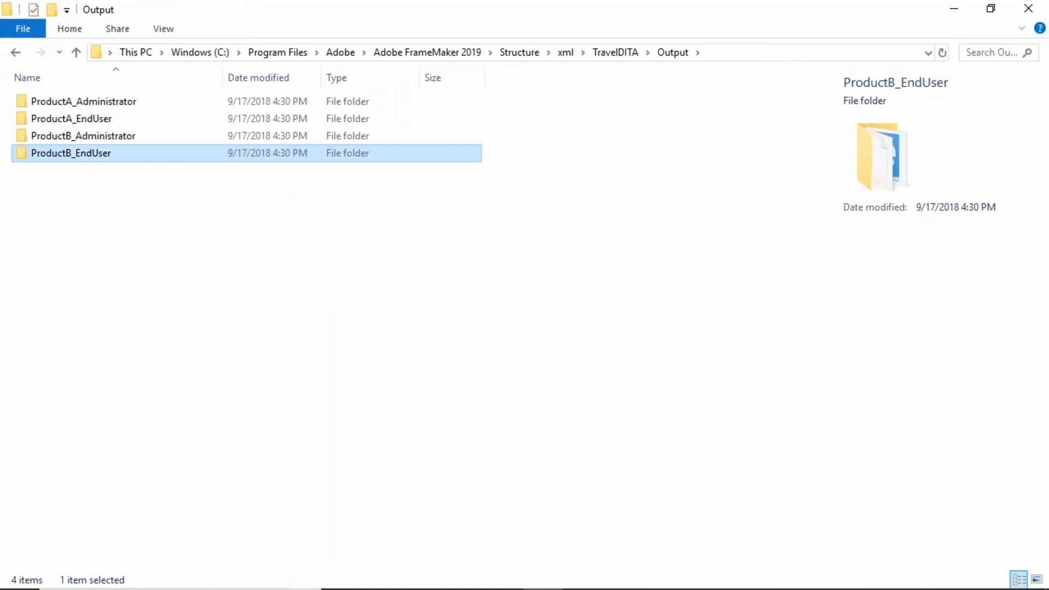
key(Return)
key(Down)
key(Down)
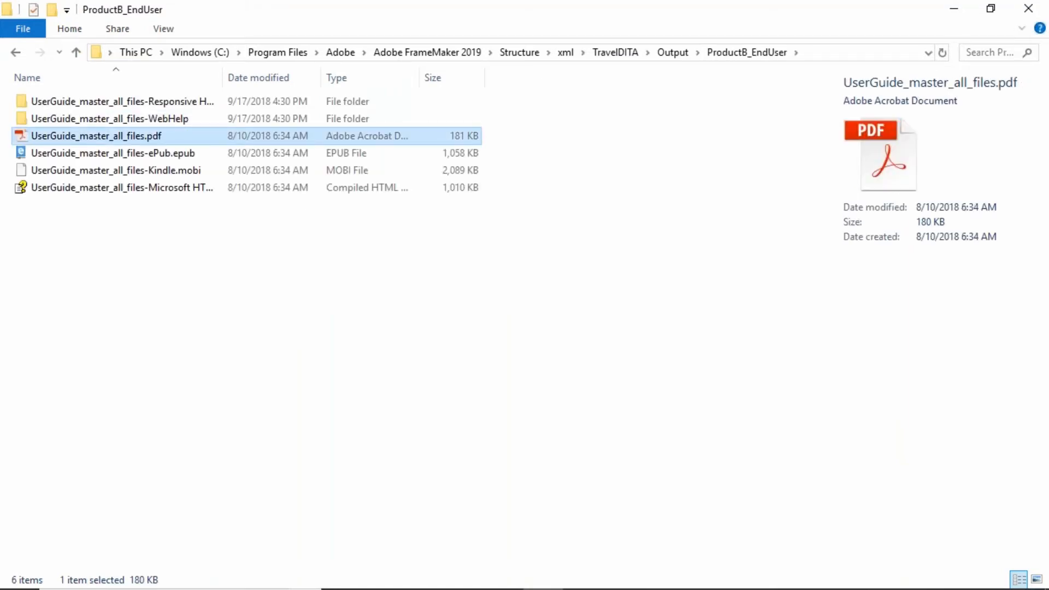
key(Return)
Hide the bookmarks in the Product B end-user PDF and go to the Legal section on page 4
click(537, 92)
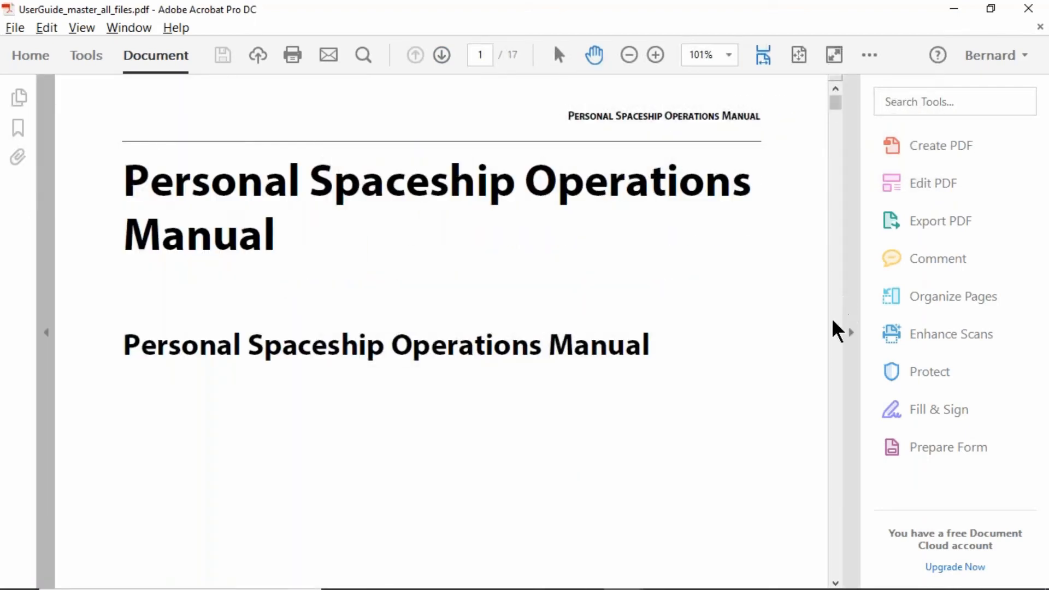
scroll(842, 306, down, 15)
scroll(837, 331, down, 10)
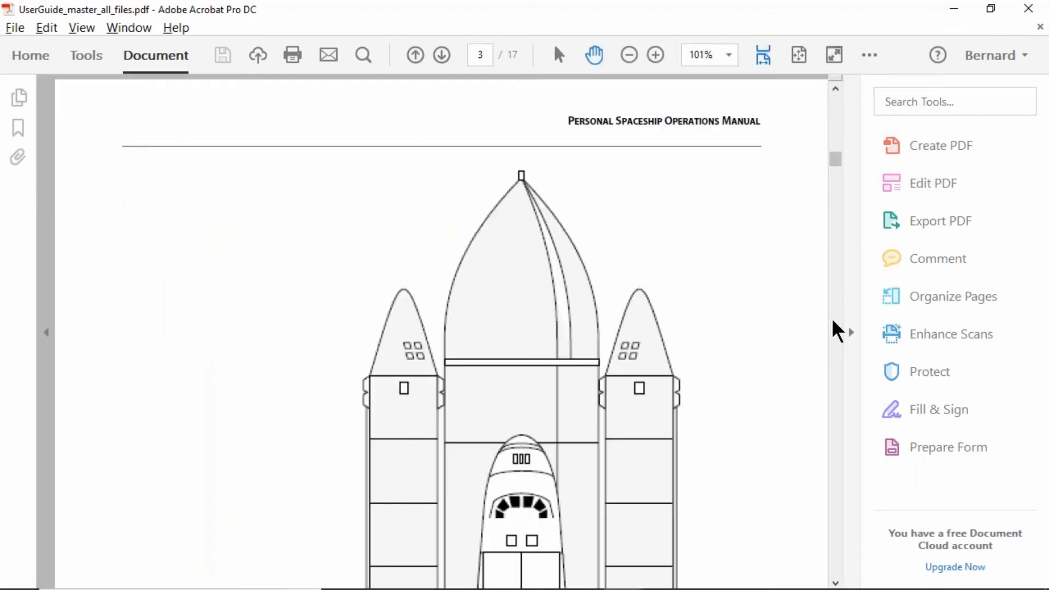
scroll(842, 407, down, 5)
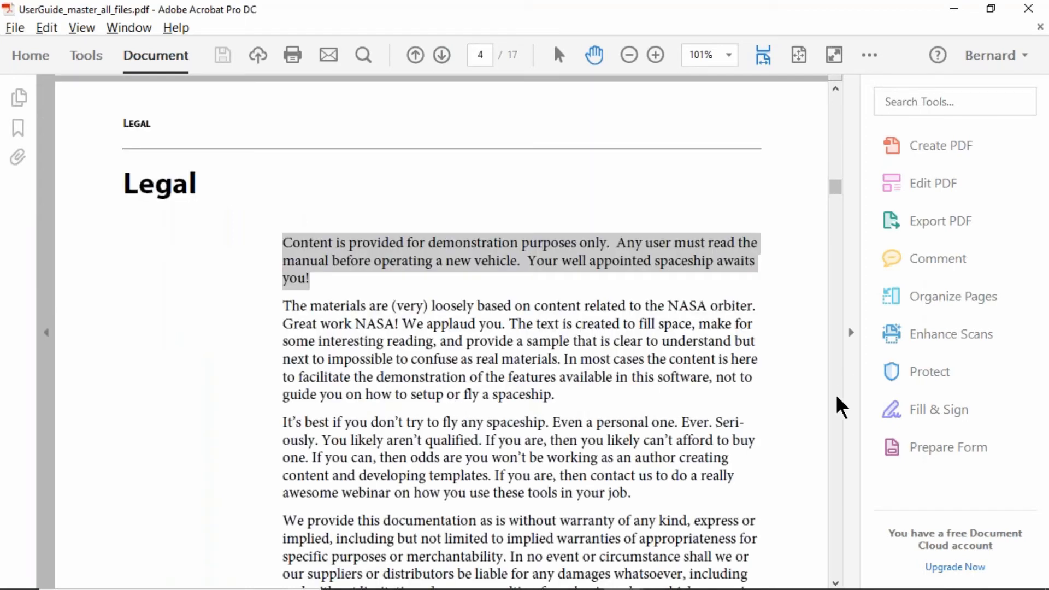
Switch to the Product A end-user PDF, hide its bookmarks and go to the Legal section on page 4
key(alt+Tab)
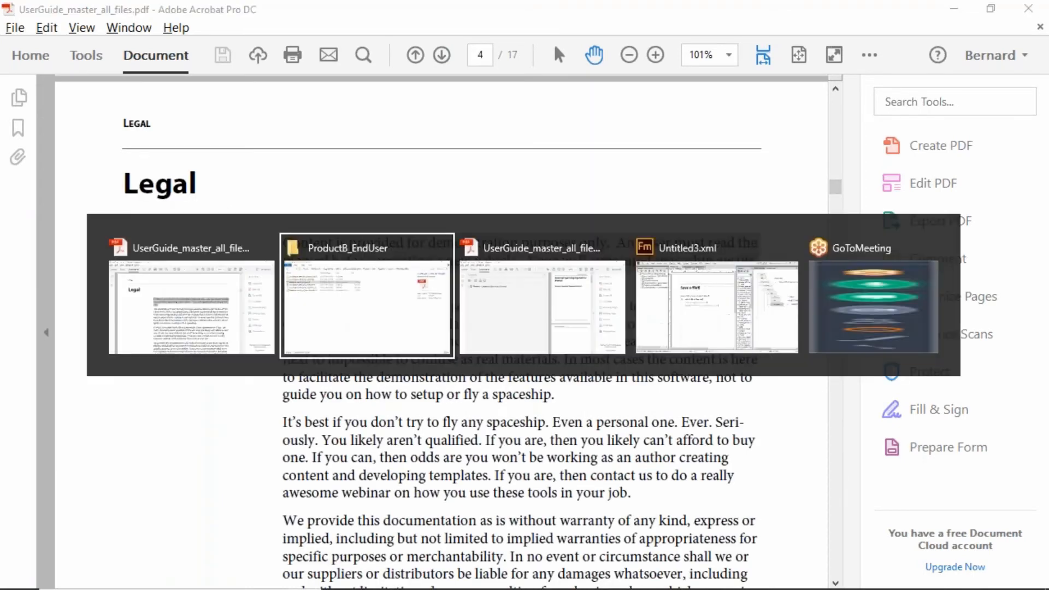
key(alt+Tab)
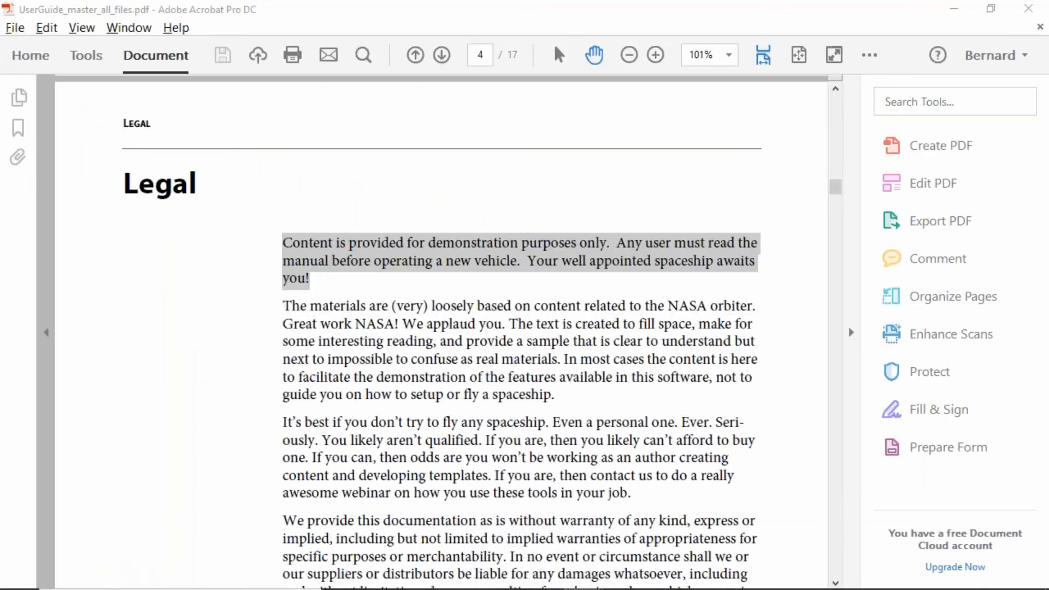
key(alt+Tab)
key(alt+Tab)
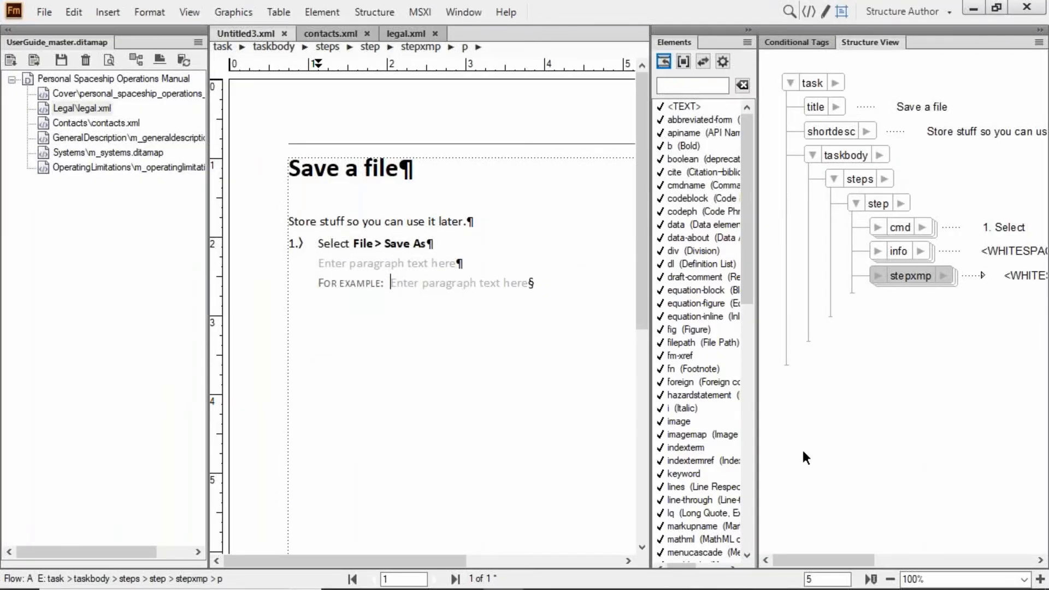
key(alt+Tab)
key(alt+Tab)
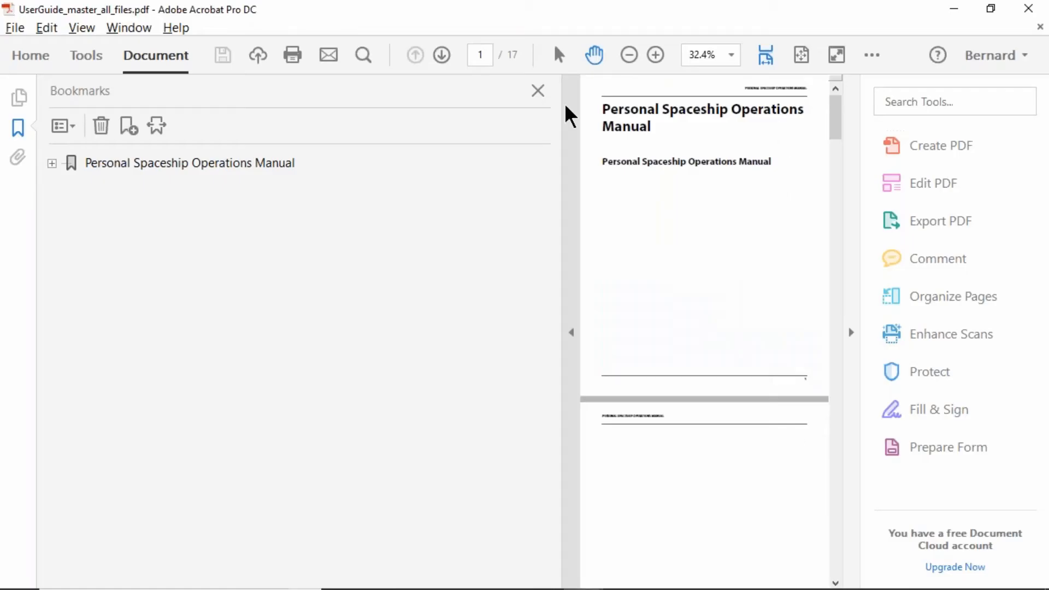
click(536, 89)
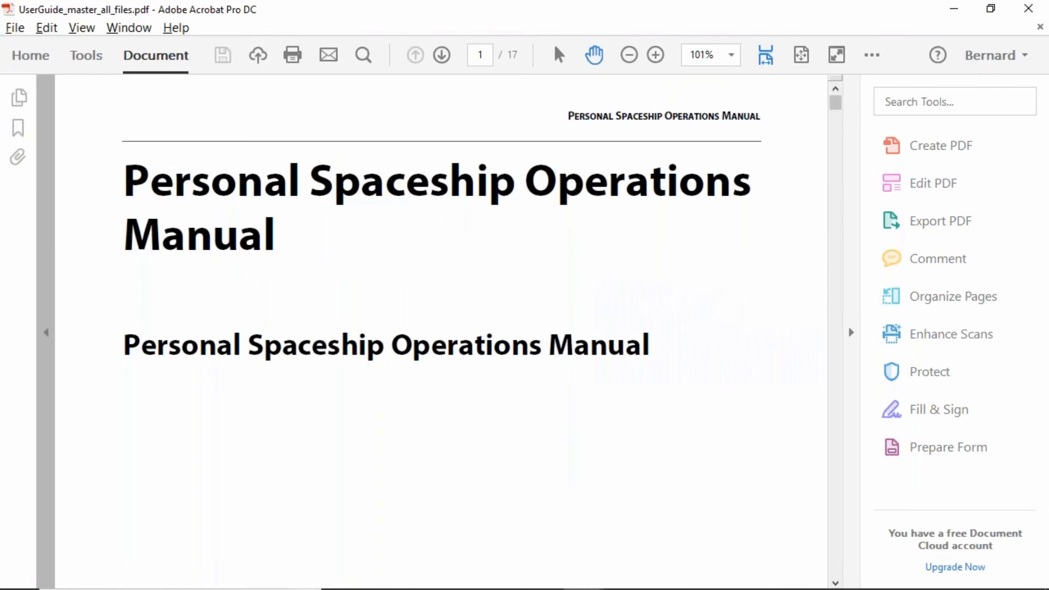
scroll(442, 332, down, 20)
scroll(775, 511, down, 8)
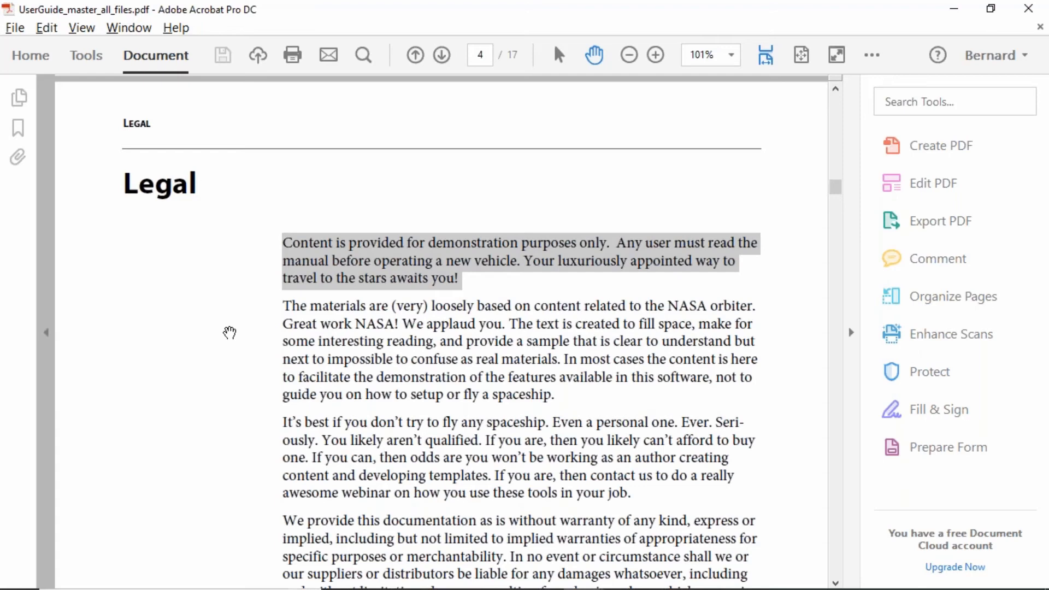
Compare the highlighted opening paragraph of the Legal section between the Product A and Product B end-user PDFs
key(alt+Tab)
key(alt+Tab)
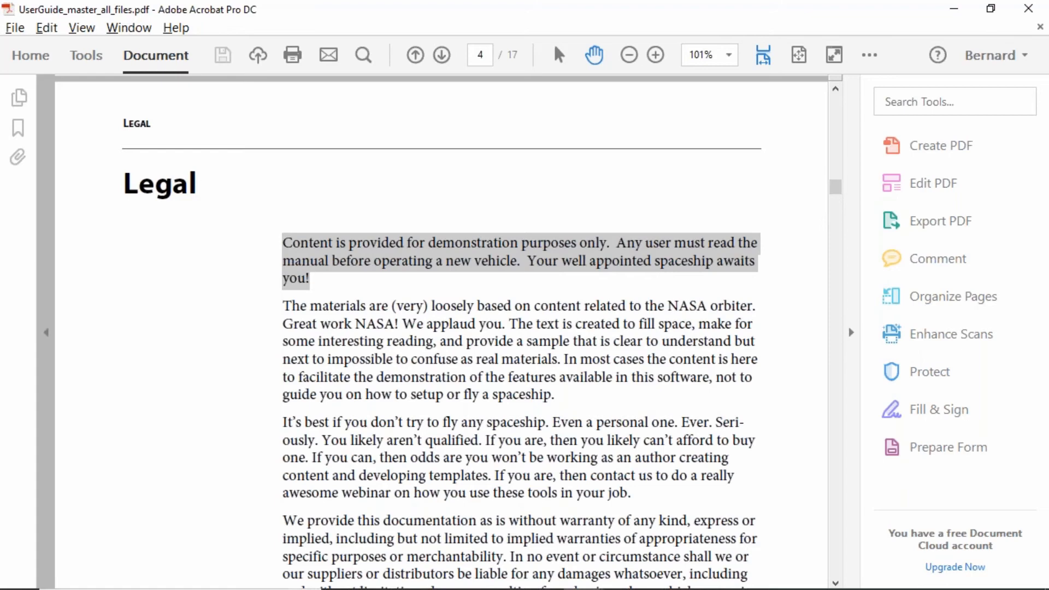
key(alt+Tab)
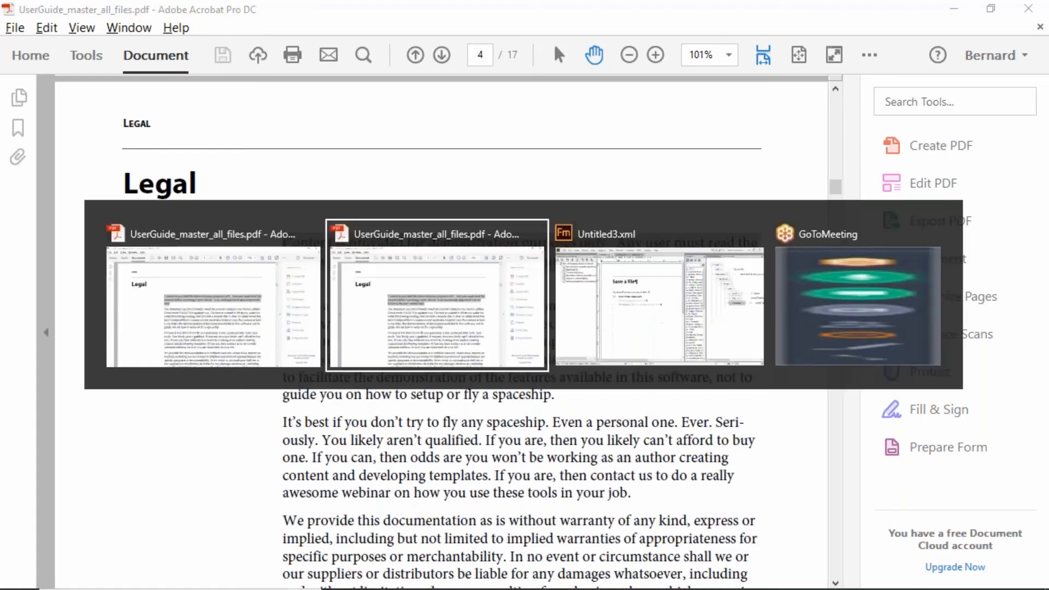
key(alt+Tab)
key(alt+shift+Tab)
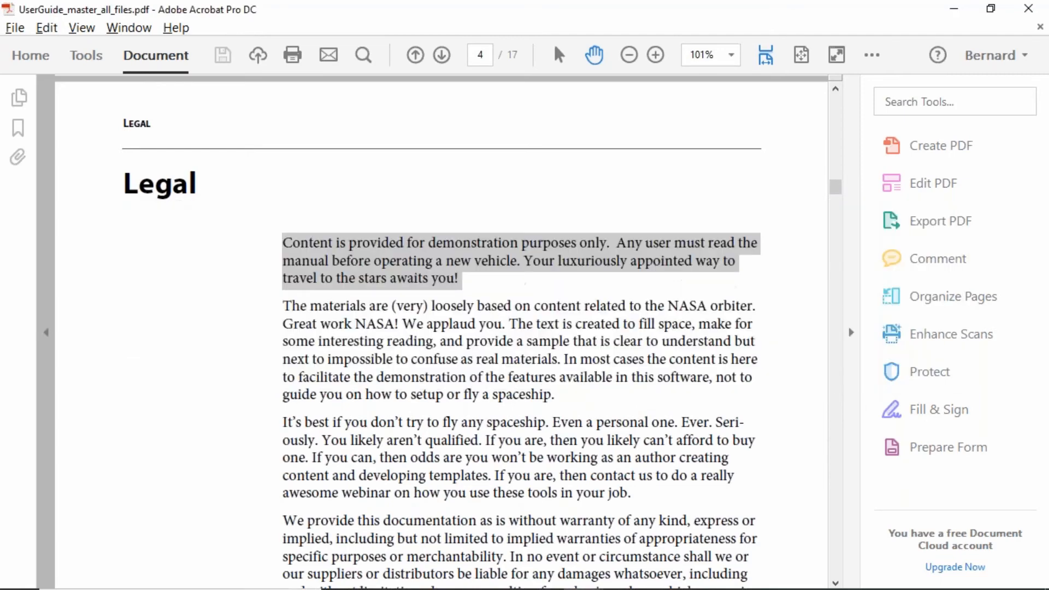
key(alt+Tab)
key(alt+Tab)
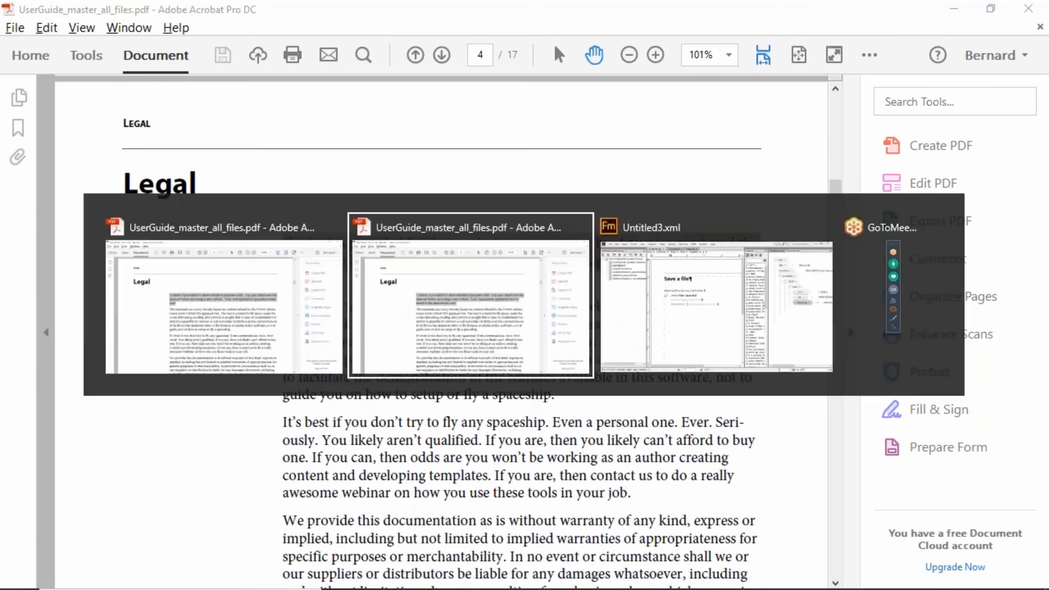
key(alt+Tab)
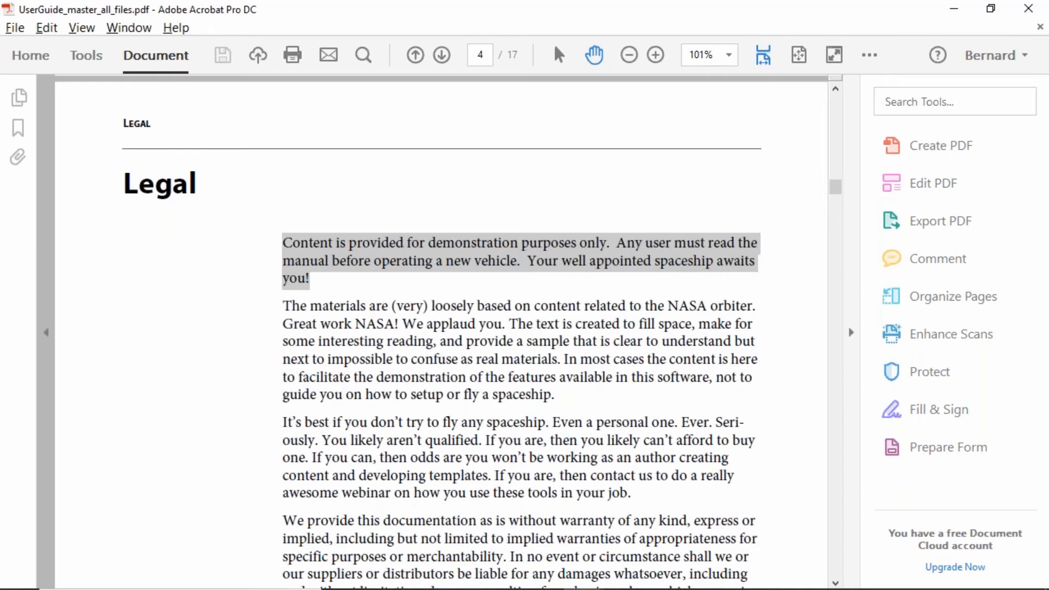
Page through the Product B end-user PDF from the Legal section to the seat temperature task on page 9
click(833, 552)
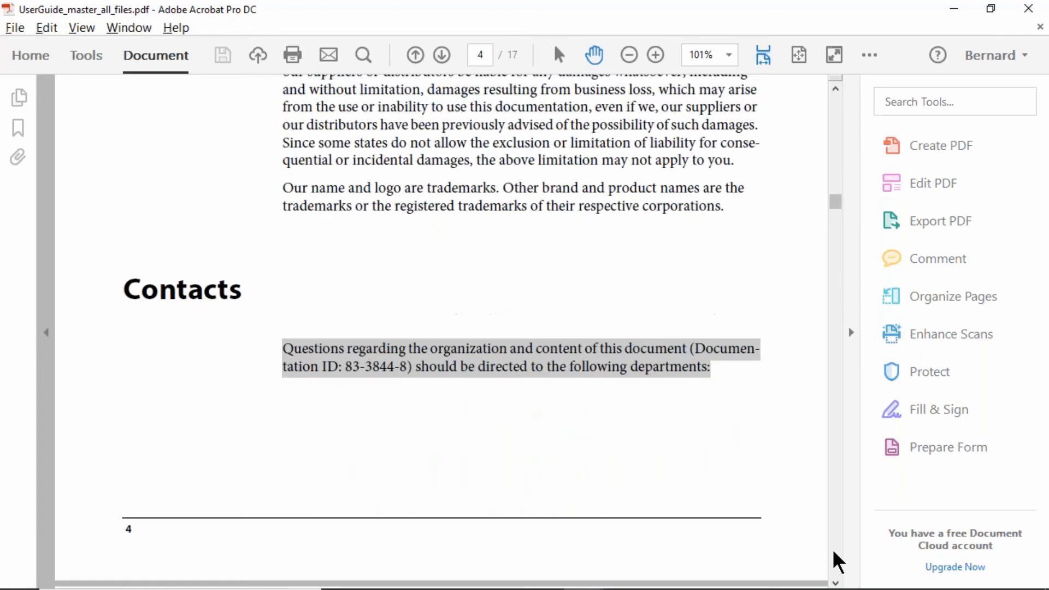
click(833, 551)
click(833, 551)
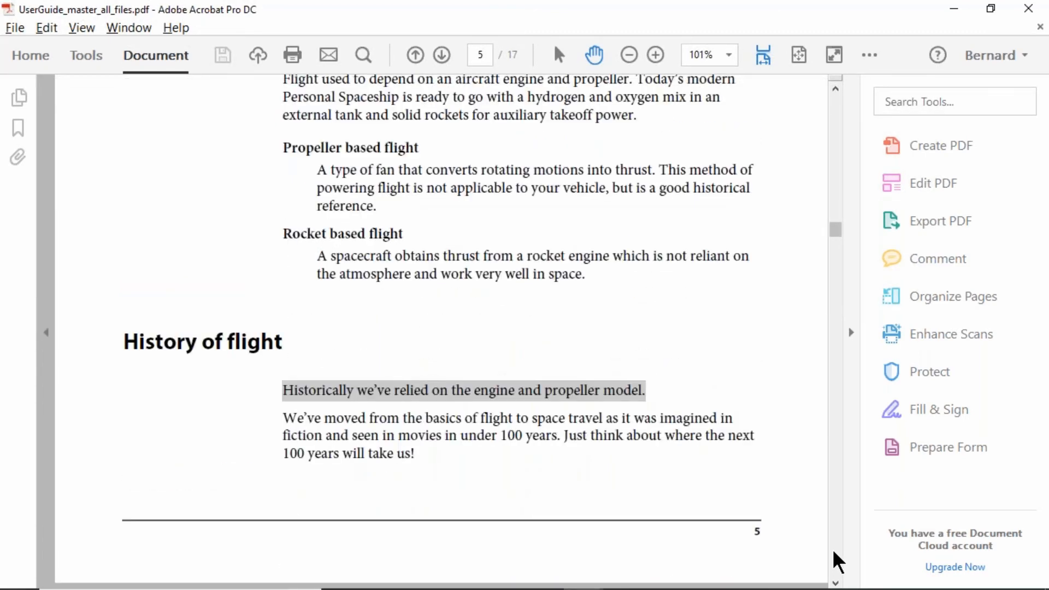
click(834, 551)
click(833, 551)
click(834, 551)
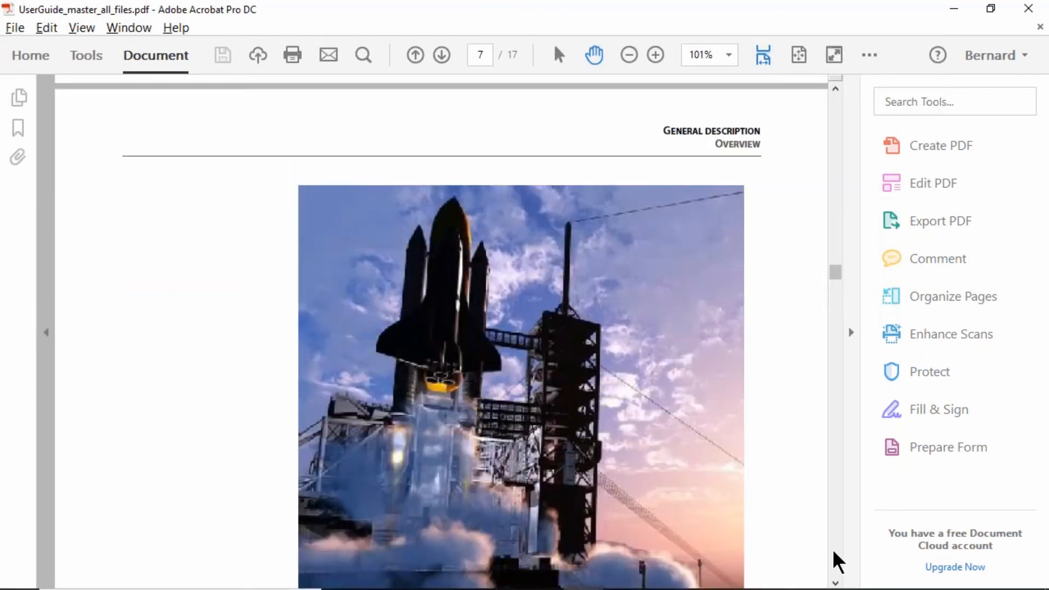
click(833, 551)
click(833, 551)
click(834, 551)
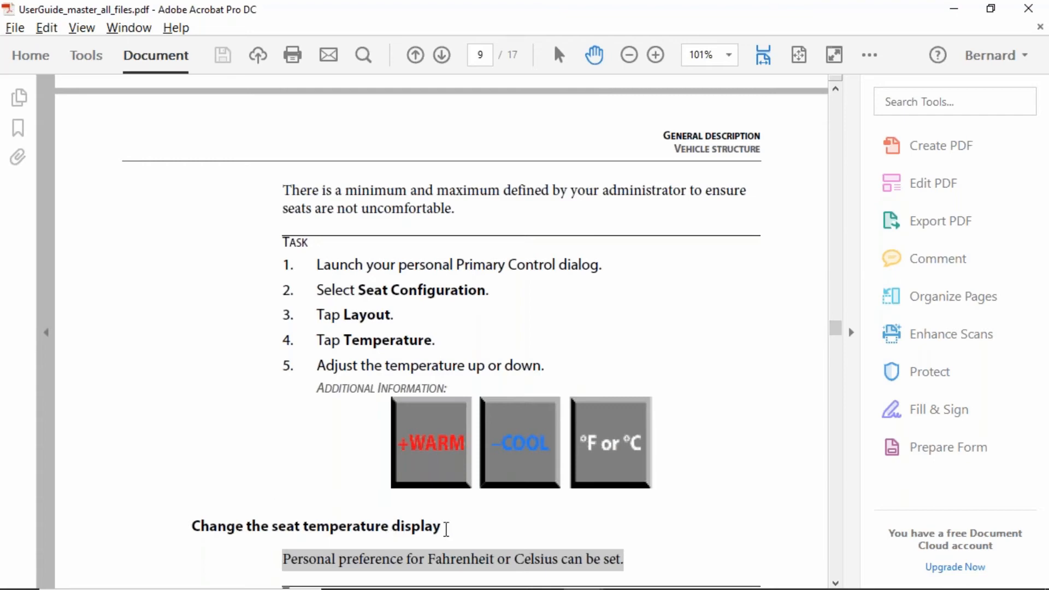
Switch to the Product A end-user PDF and go to the same seat temperature task on page 9 for comparison
key(alt+Tab)
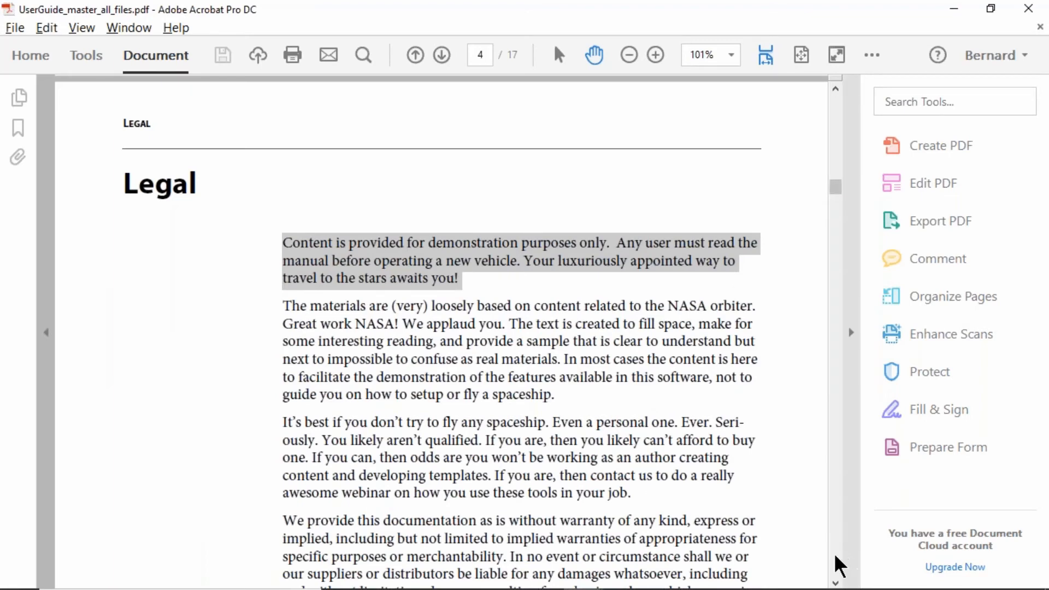
click(836, 563)
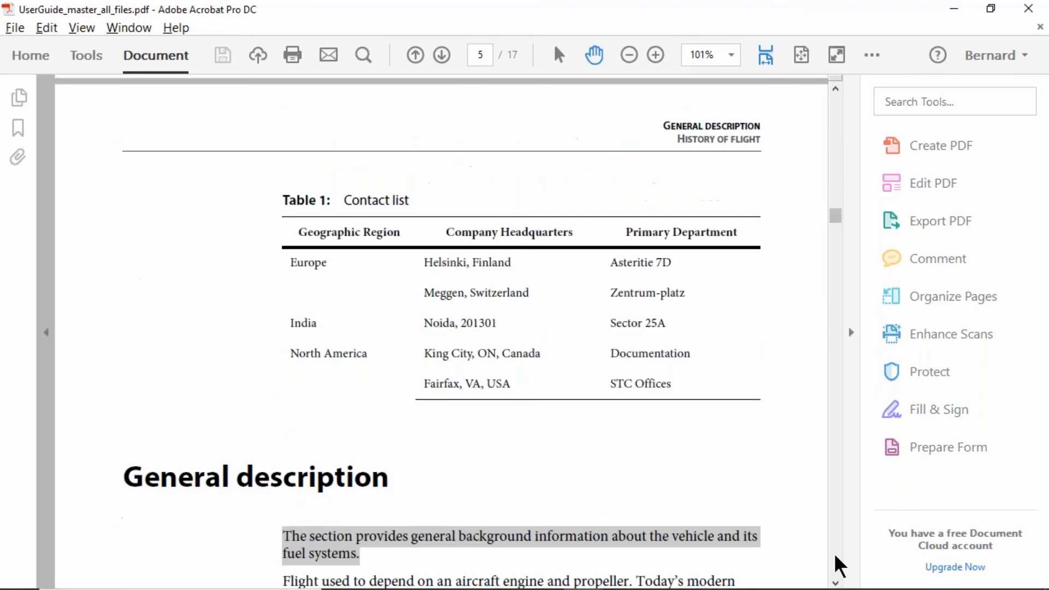
click(835, 555)
click(836, 555)
click(836, 555)
click(835, 555)
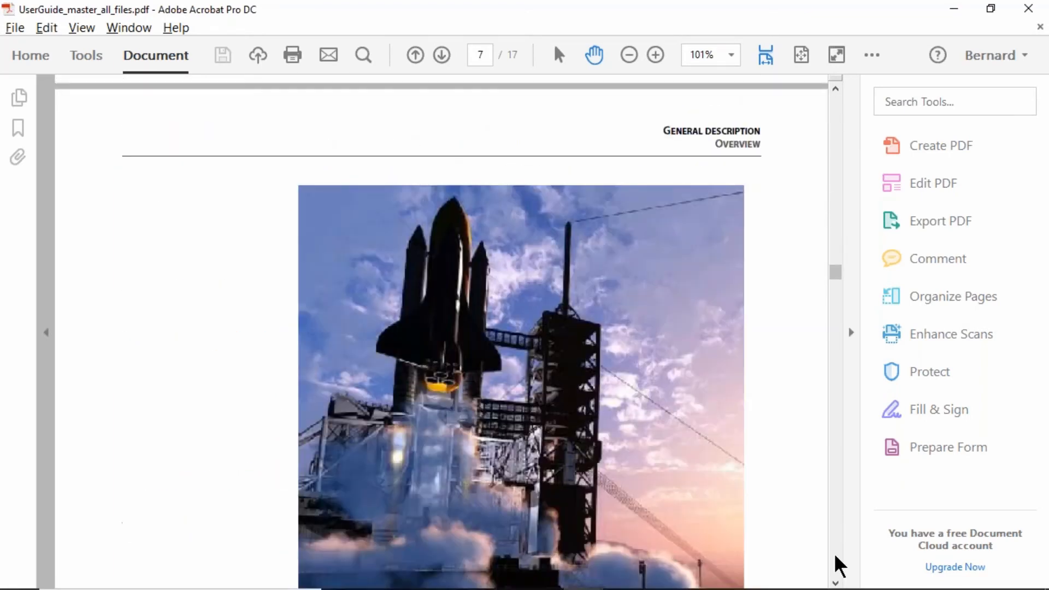
click(835, 555)
click(836, 555)
click(835, 555)
click(835, 555)
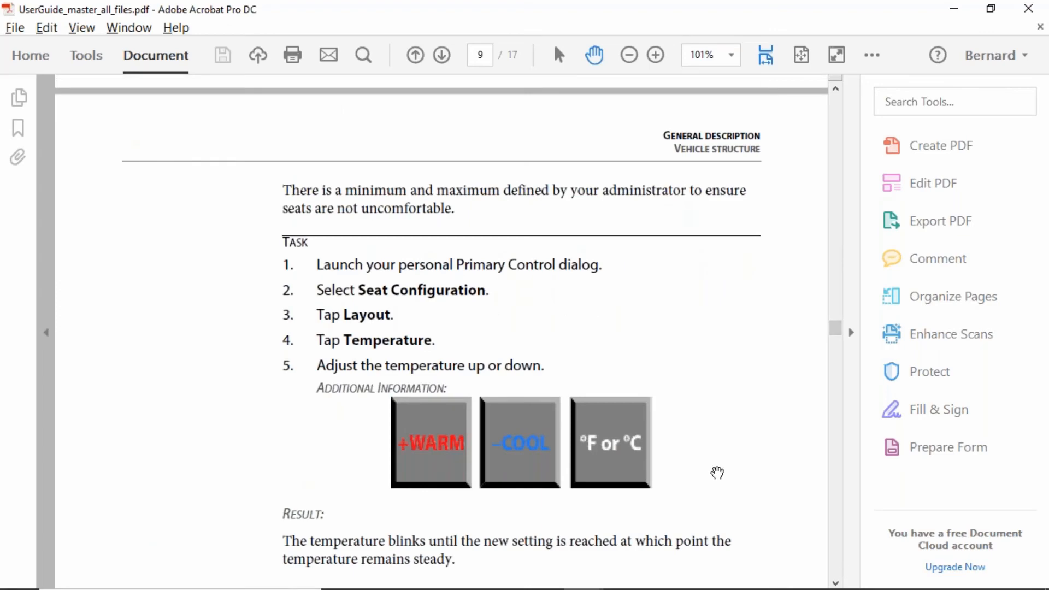
Examine the Product A task topics from the seat temperature result on page 9 to "Adjust the lighting levels" on page 10
scroll(717, 473, down, 1)
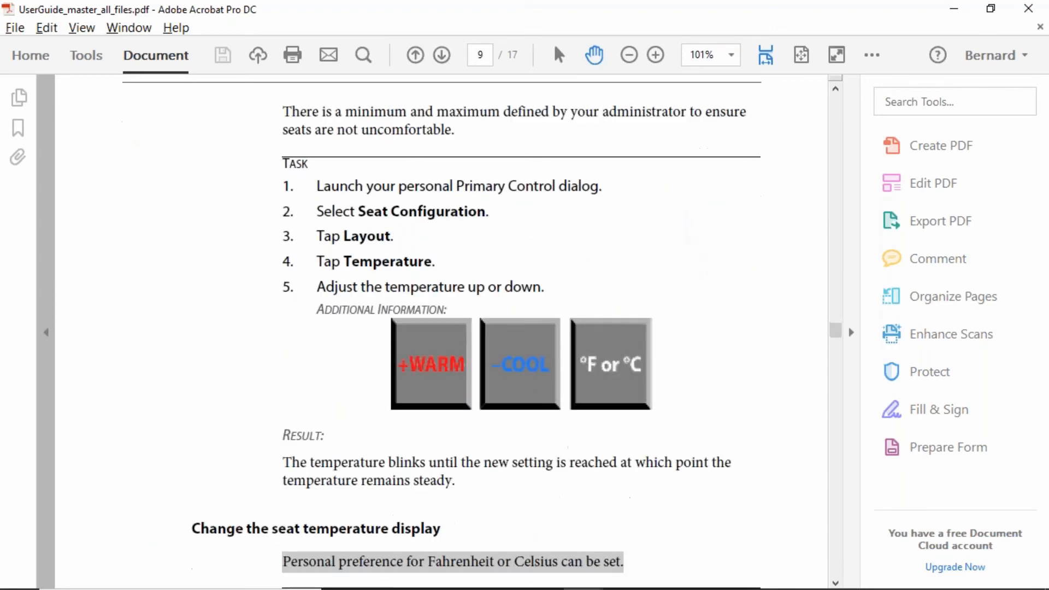
scroll(442, 331, down, 8)
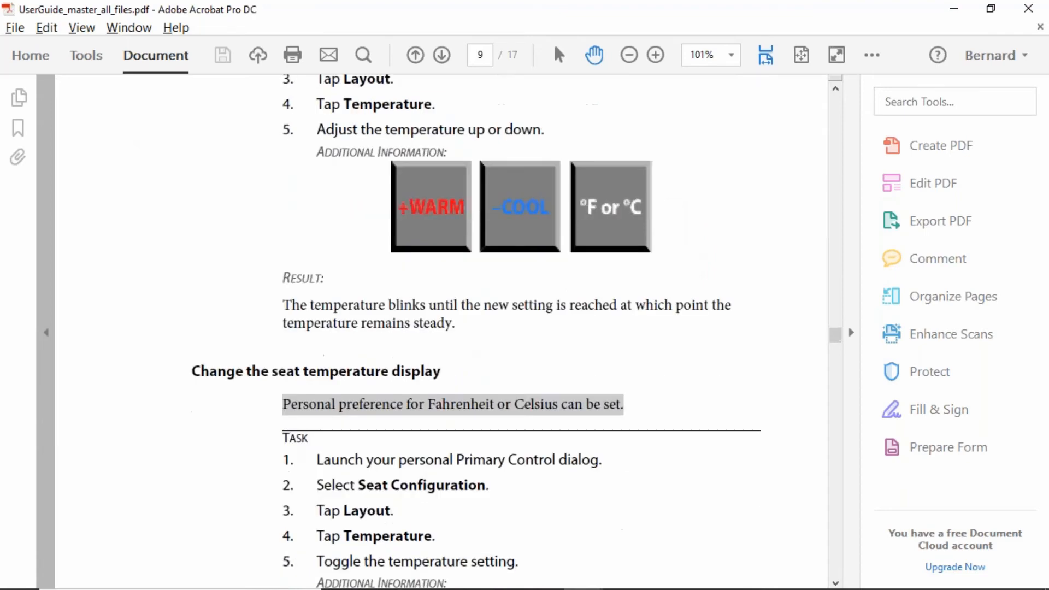
scroll(442, 331, down, 2)
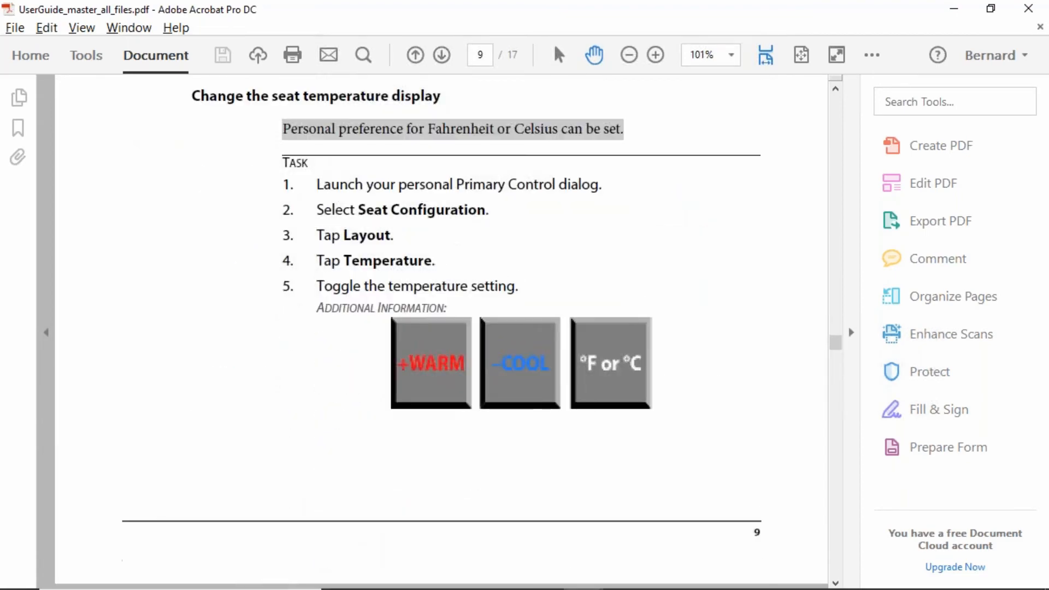
scroll(442, 331, down, 20)
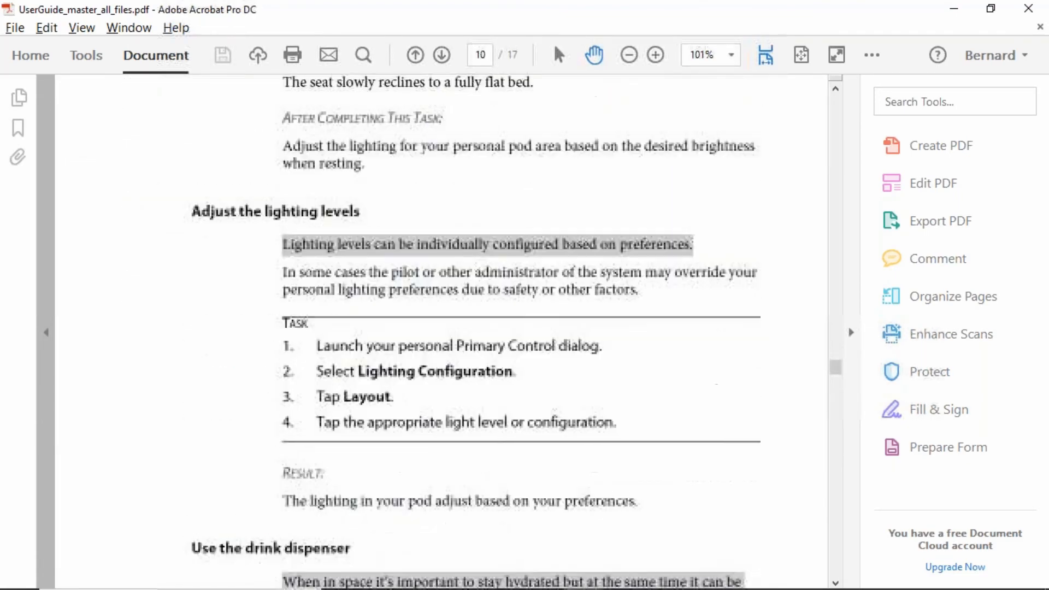
scroll(441, 332, down, 4)
scroll(458, 218, up, 1)
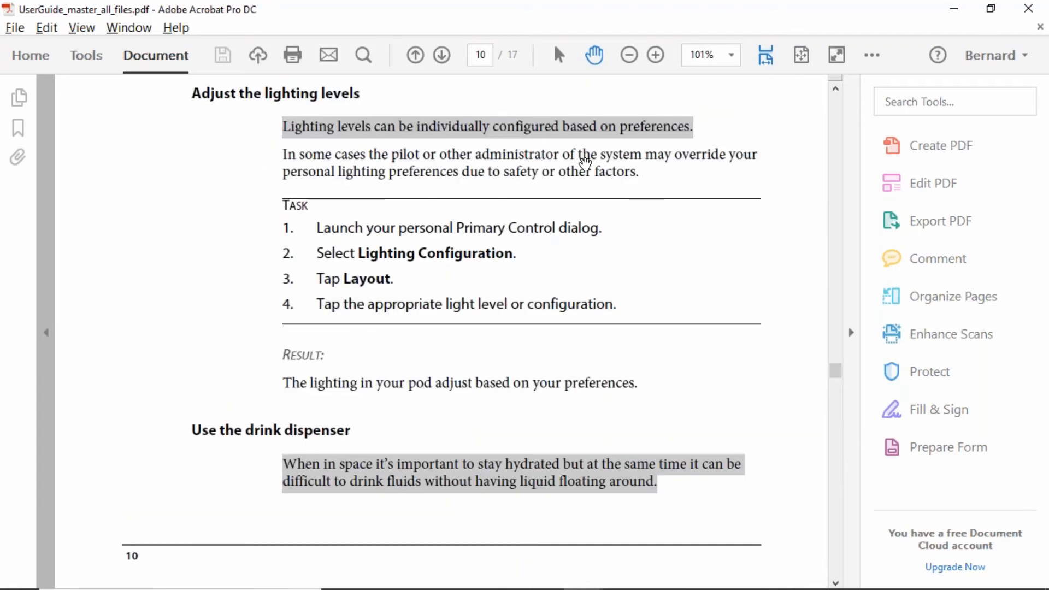
scroll(585, 163, up, 1)
scroll(441, 330, up, 1)
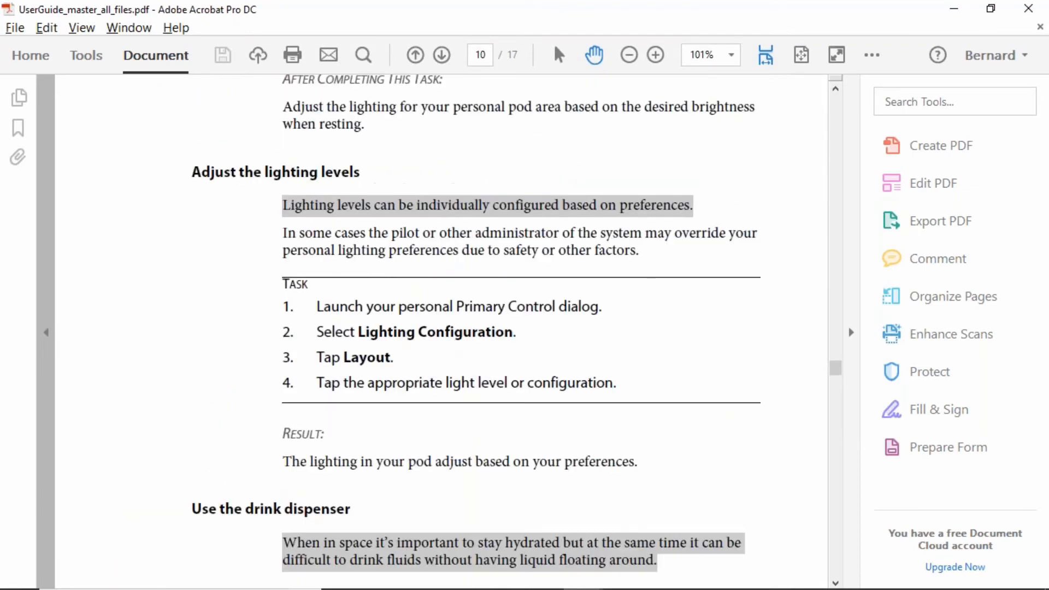
Compare the seat reclining result and "Adjust the lighting levels" topic on page 10 between the Product A and Product B end-user PDFs
scroll(563, 241, up, 1)
scroll(642, 297, up, 1)
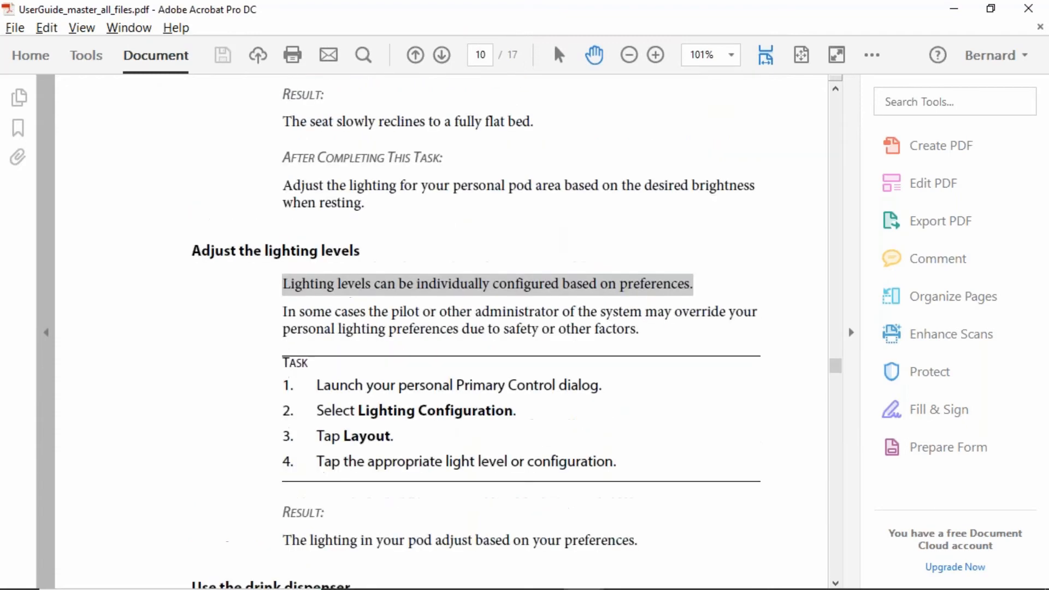
key(alt+Tab)
key(alt+Tab)
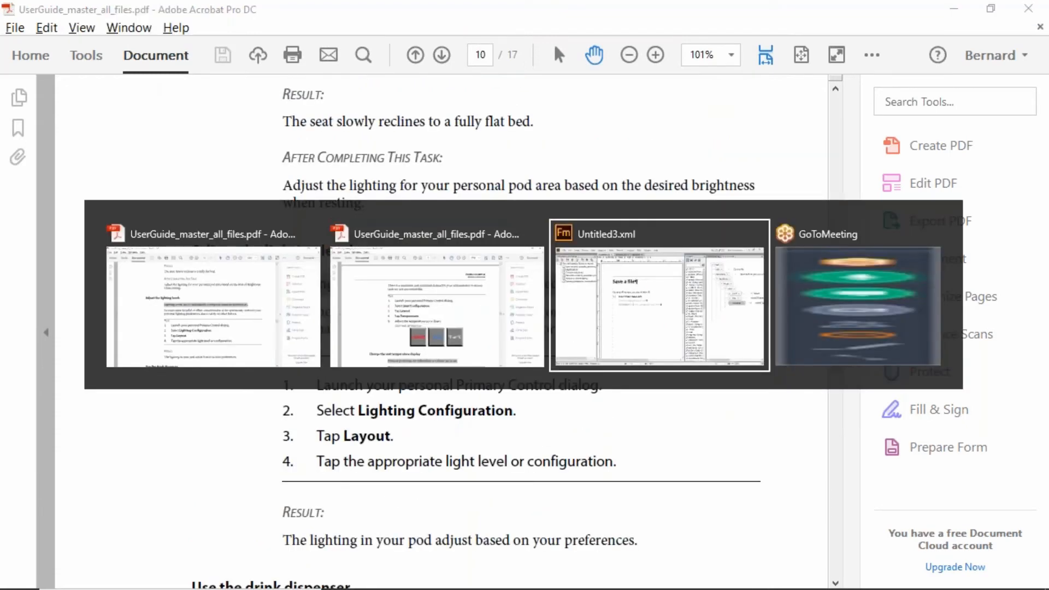
key(alt+shift+Tab)
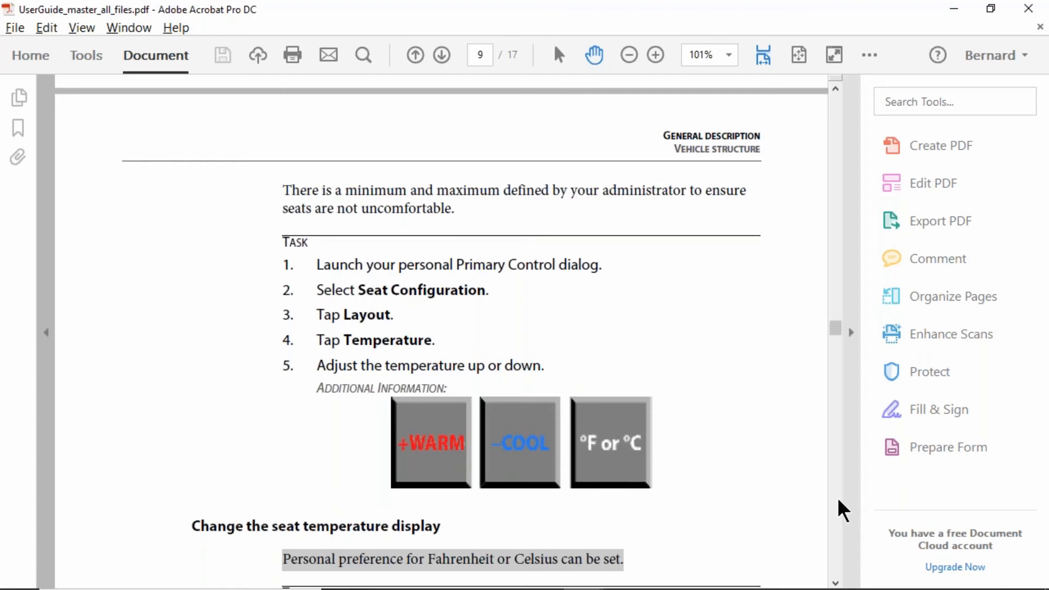
click(834, 501)
click(835, 501)
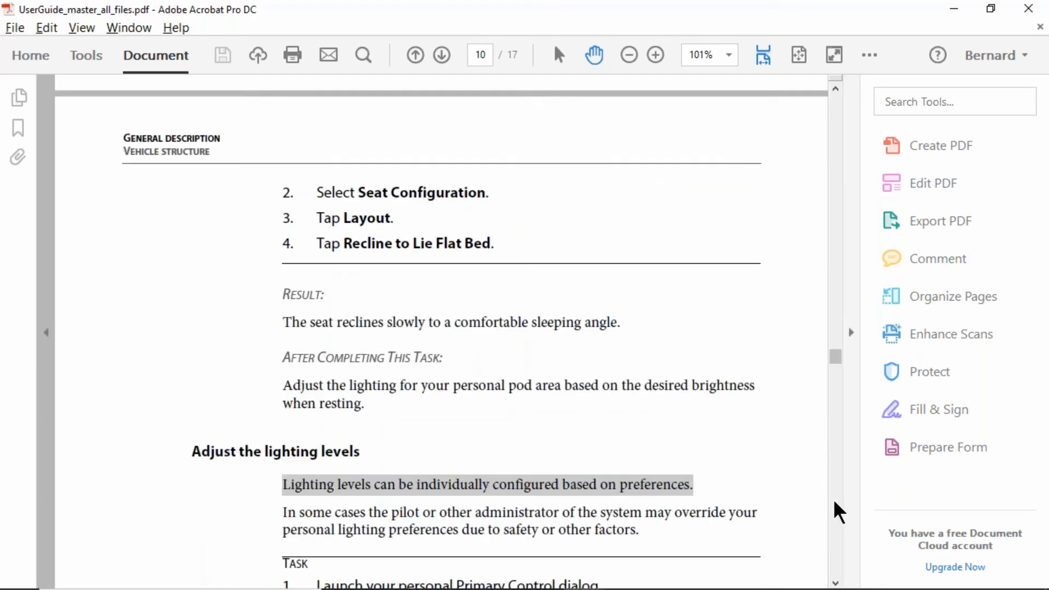
scroll(635, 461, down, 5)
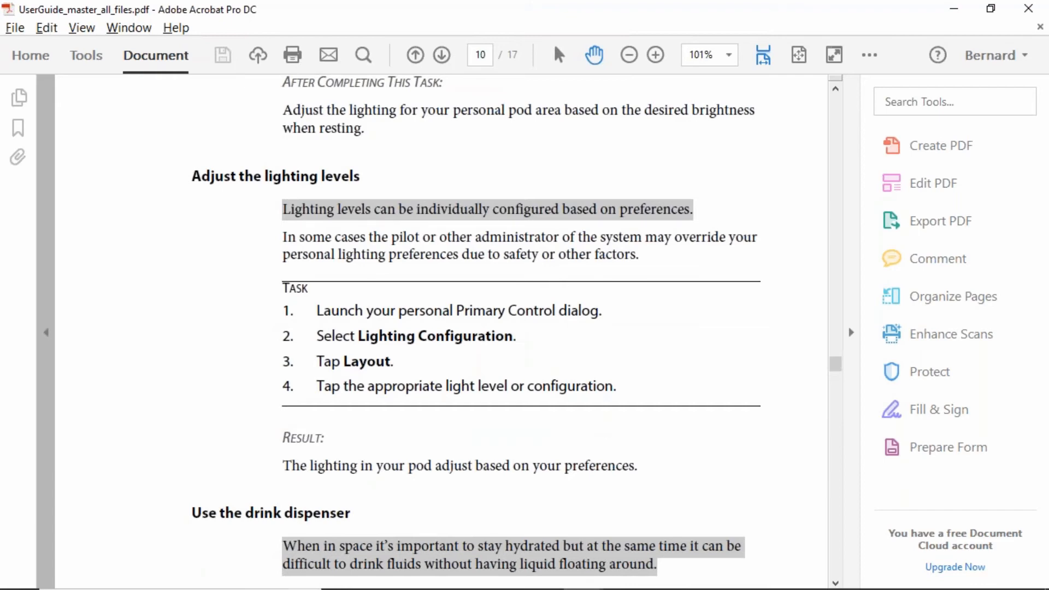
Open a new File Explorer window and go to C:\Program Files\Adobe\Adobe FrameMaker 2019
key(alt+Tab)
key(super+e)
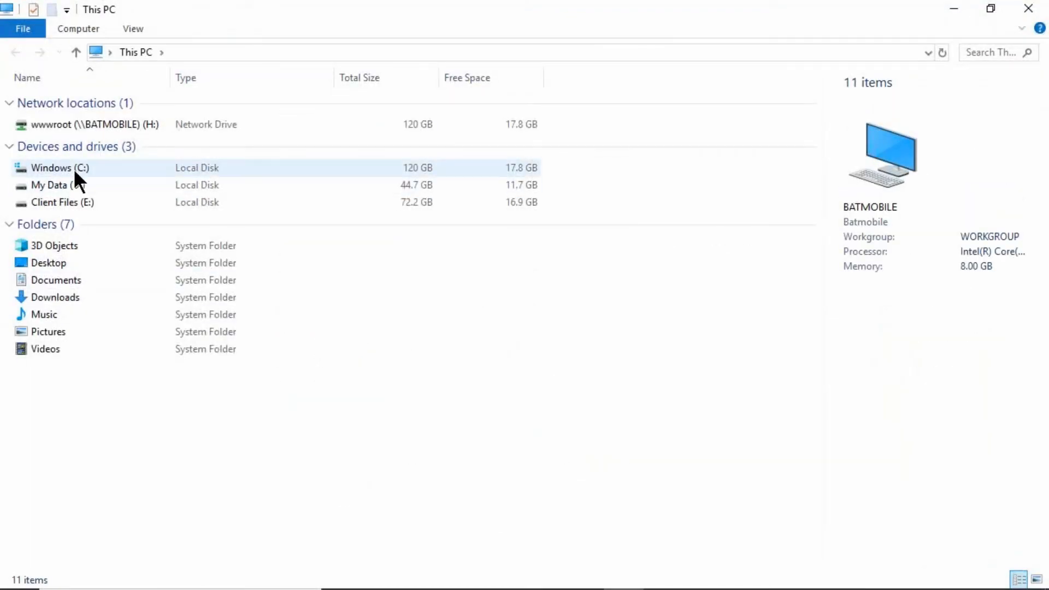
double_click(70, 162)
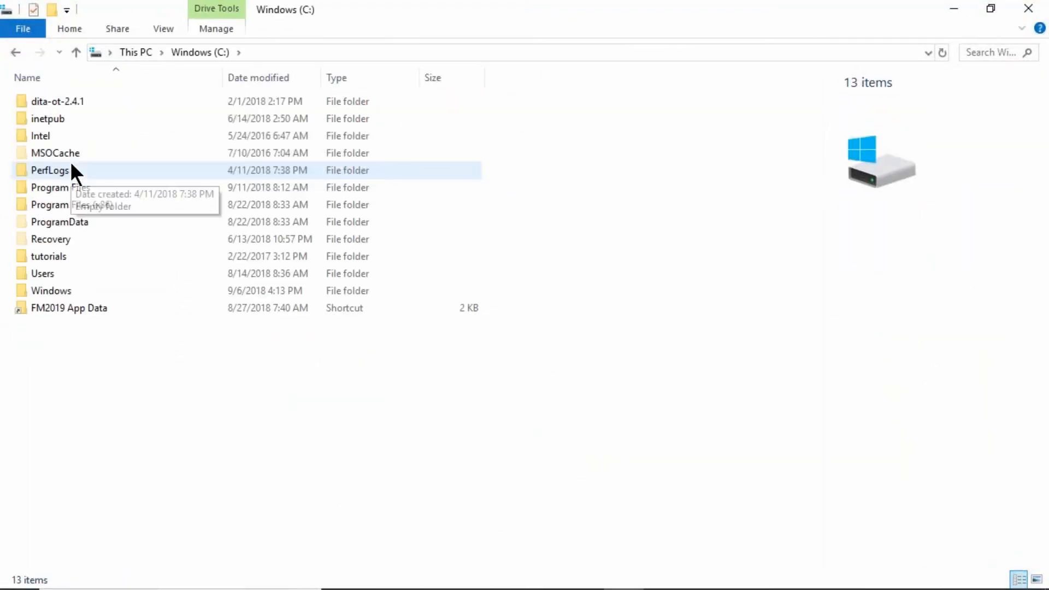
click(71, 165)
key(Down)
key(Return)
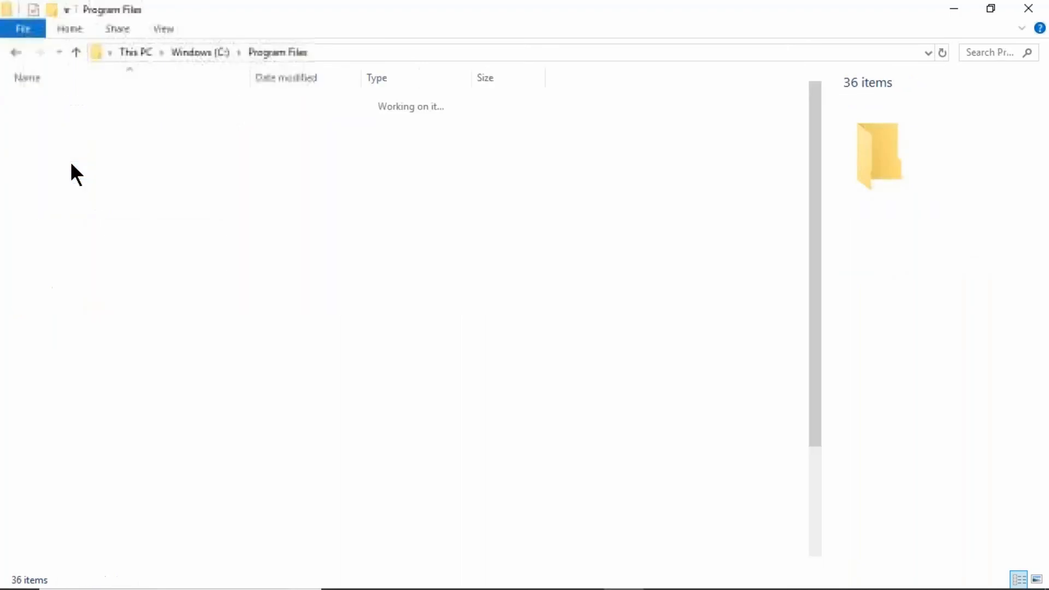
key(Down)
key(Return)
key(Down)
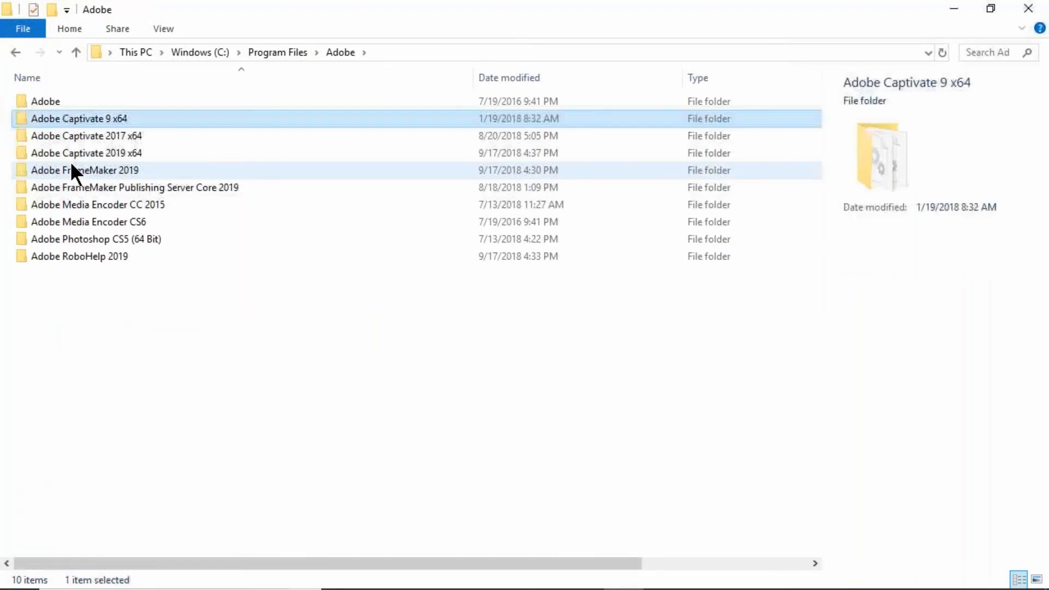
key(Down)
key(Down)
key(Down)
key(Return)
Open the TravelDITA sample folder inside Structure\xml
text(str)
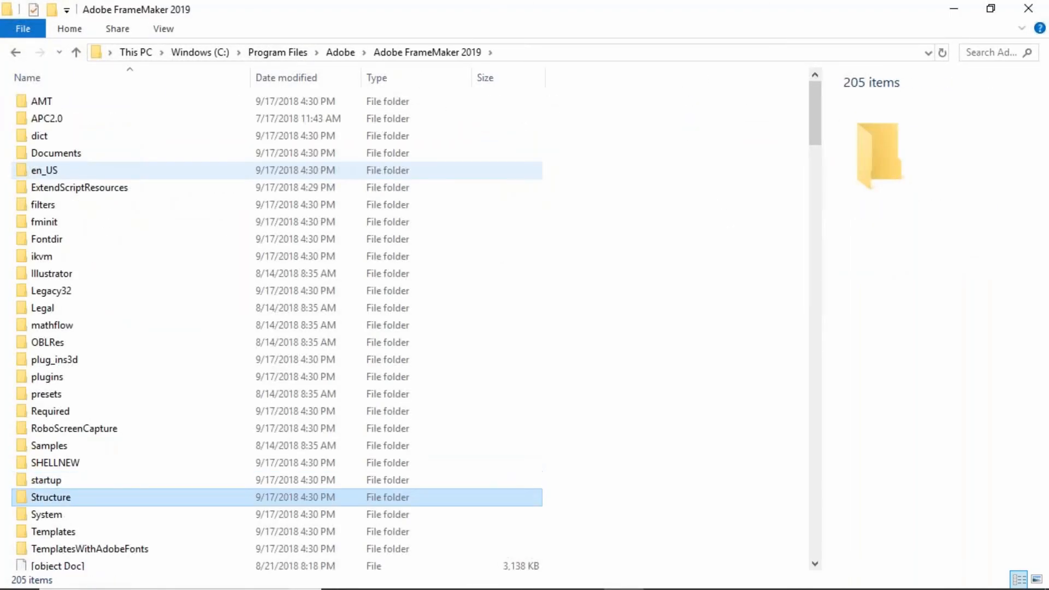
key(Return)
key(Down)
key(Down)
key(Return)
key(s)
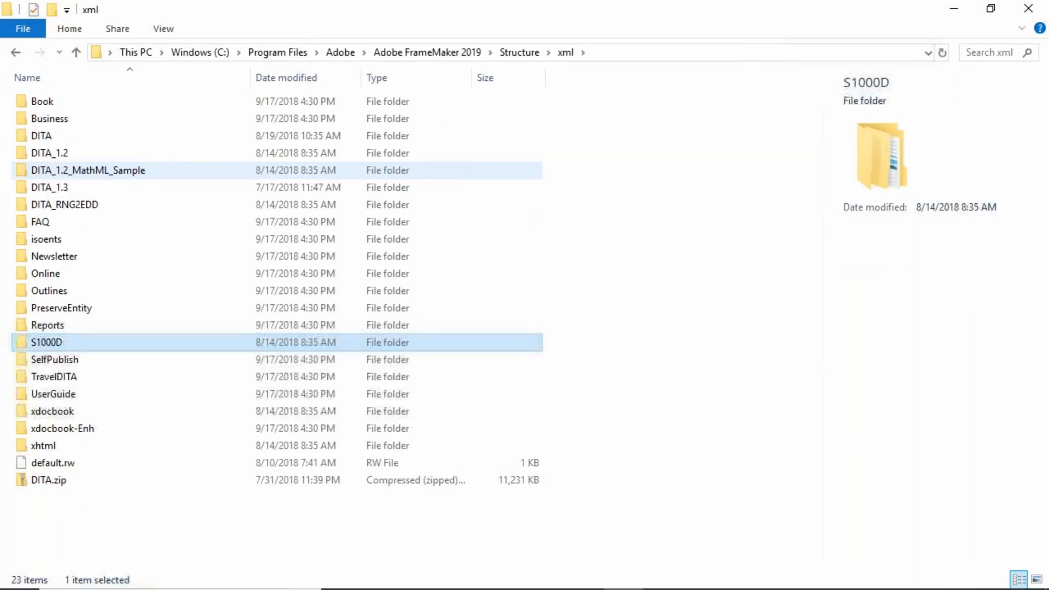
key(Down)
key(Down)
key(Return)
Open the Output folder of the TravelDITA sample
key(Down)
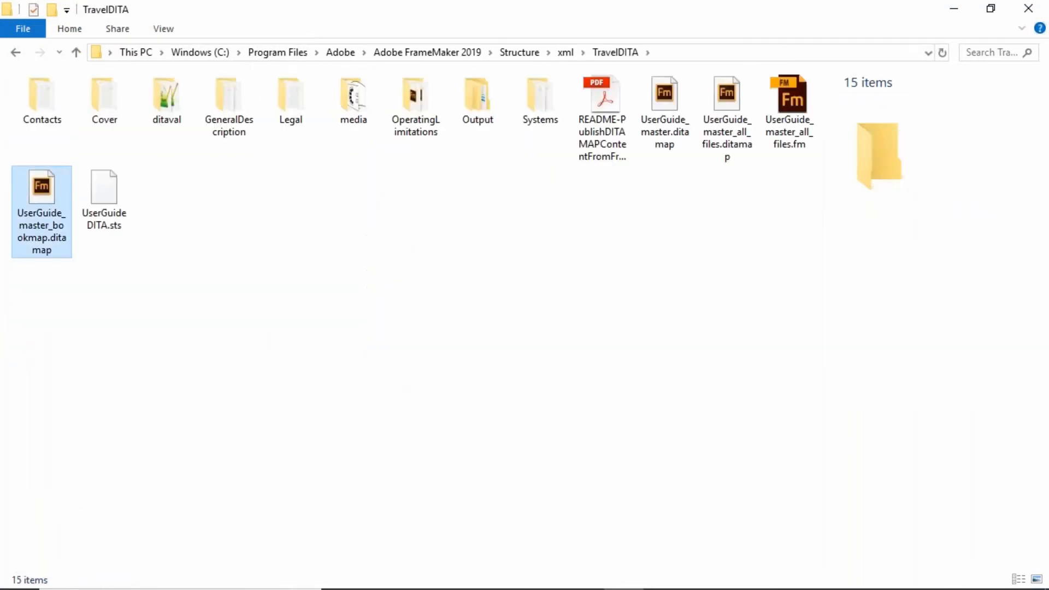
key(Up)
key(Right)
key(Right)
key(Right)
key(Right)
key(Right)
key(Right)
key(Right)
key(Return)
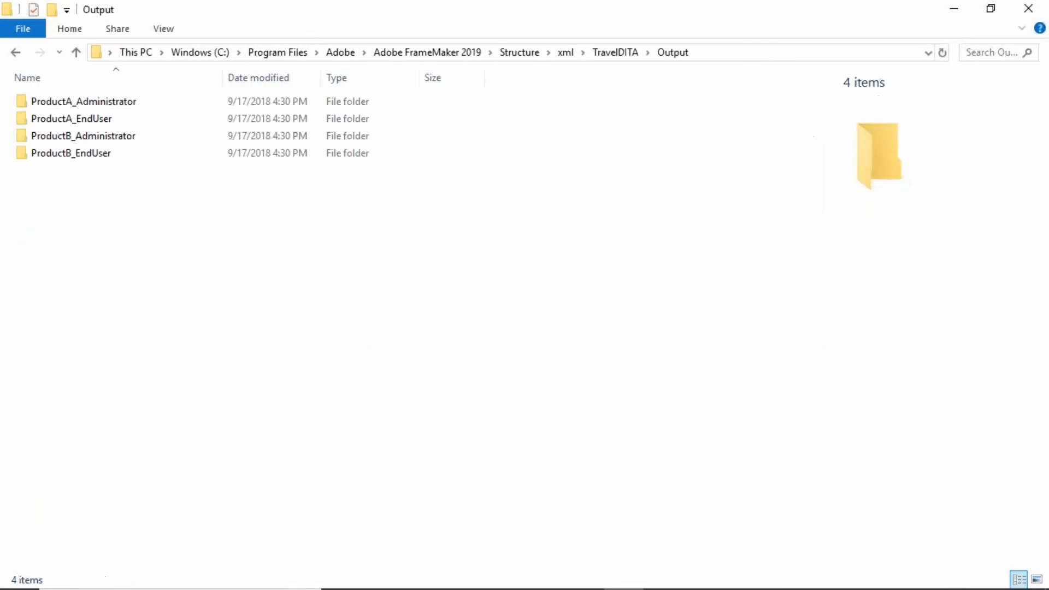
Open UserGuide_master_all_files.pdf from the ProductB_Administrator output folder
key(Down)
key(Down)
key(Down)
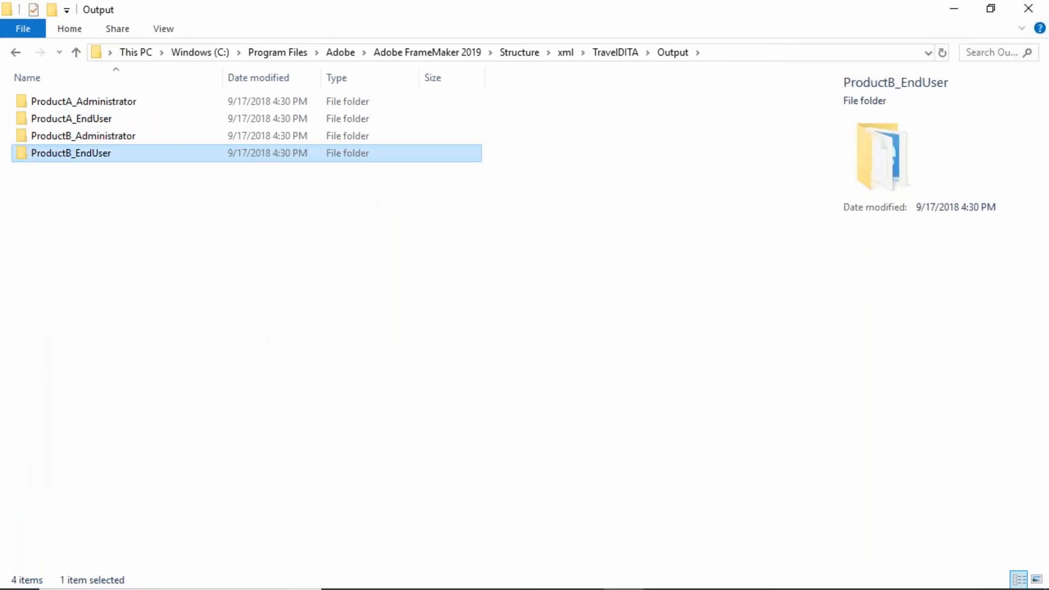
key(Up)
key(Return)
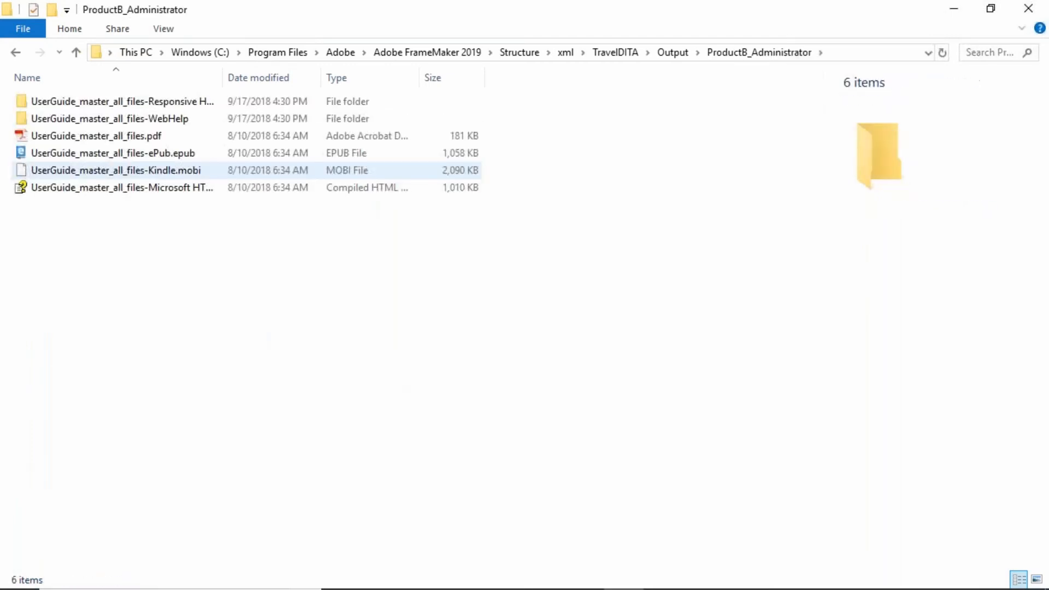
key(Down)
key(Down)
key(Down)
key(Return)
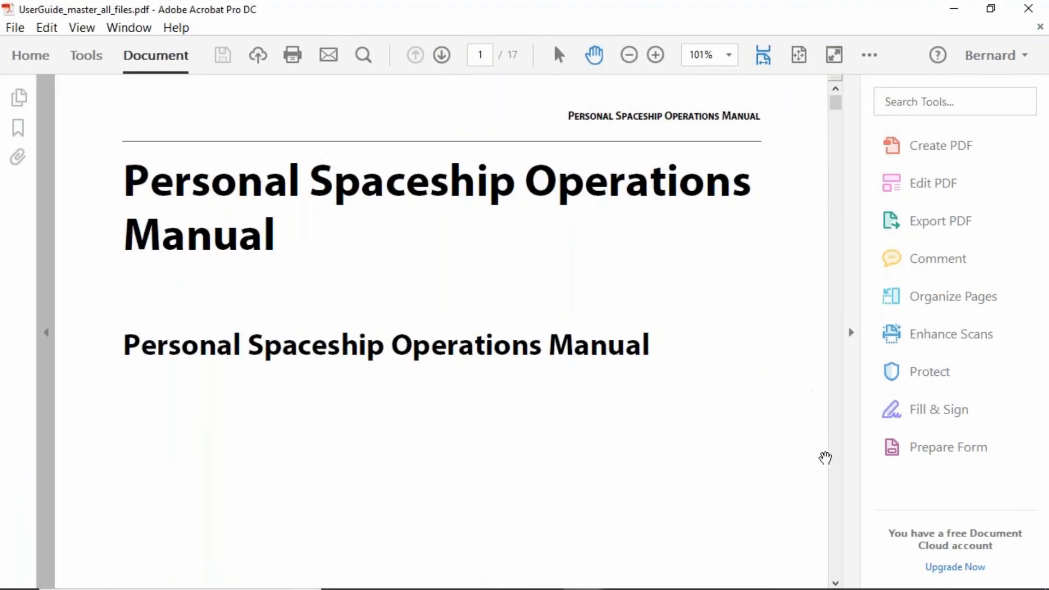
Page through the Product B administrator PDF to the Legal section on page 4 and read its highlighted opening paragraph
click(834, 460)
click(833, 460)
click(833, 461)
click(833, 461)
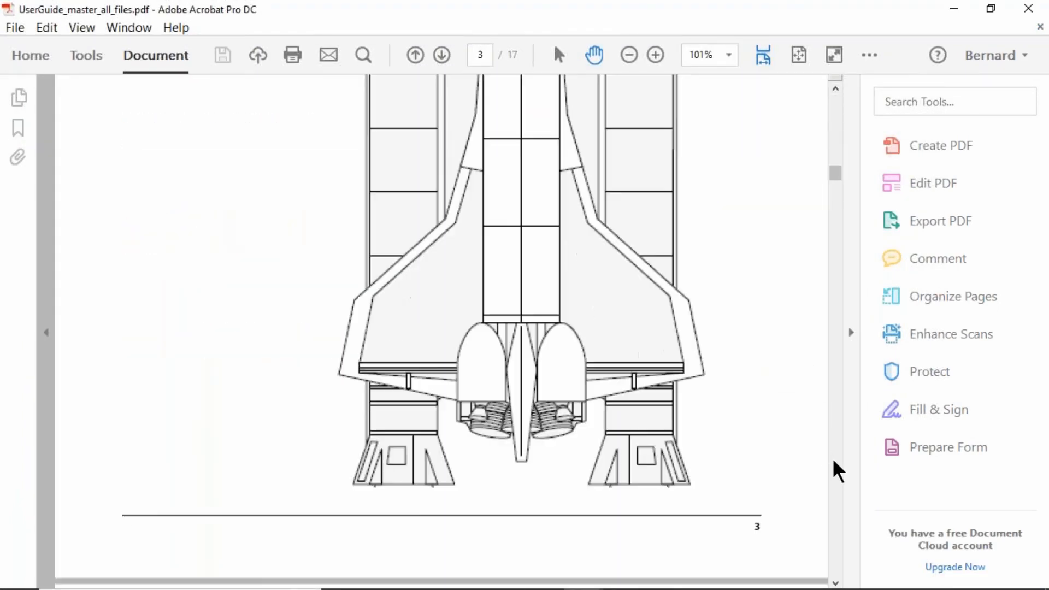
click(833, 461)
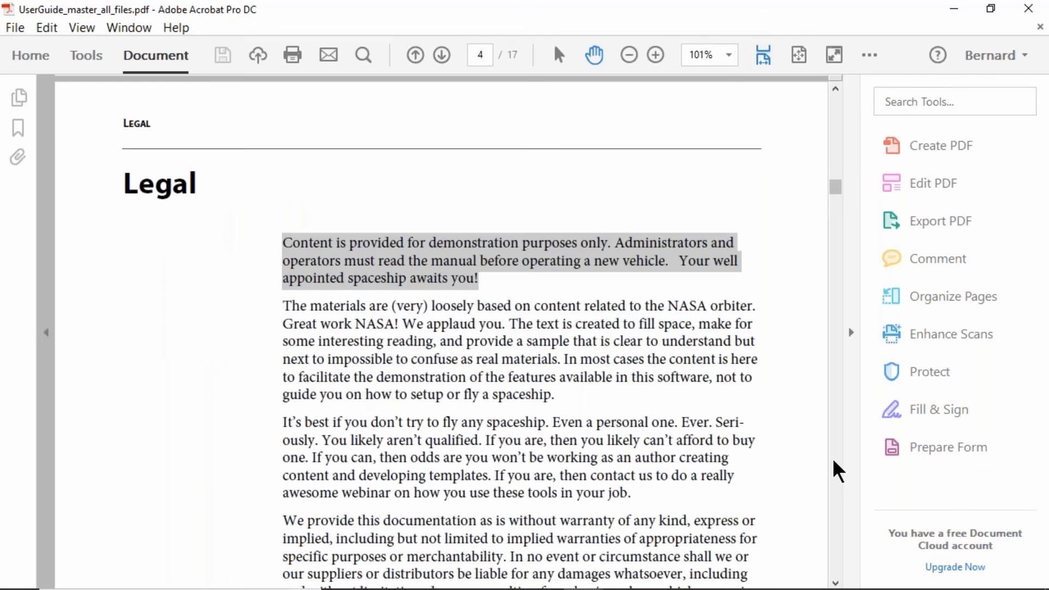
Go to "Adjust the lighting levels" on page 10 of the Product B administrator PDF and examine its administrator-specific text
click(834, 461)
click(834, 461)
click(834, 460)
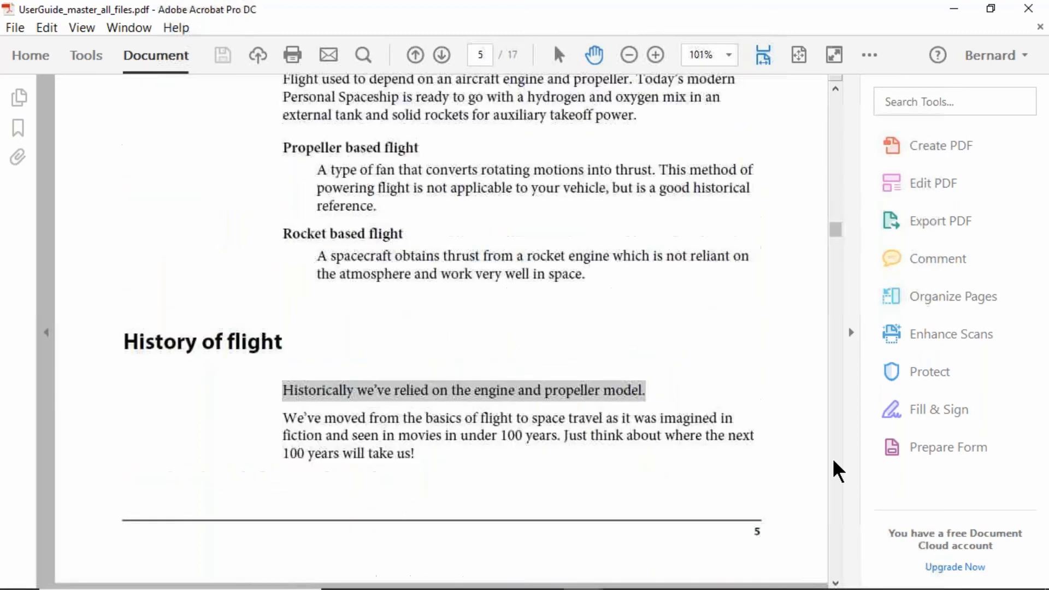
click(834, 461)
click(833, 460)
click(833, 460)
click(834, 461)
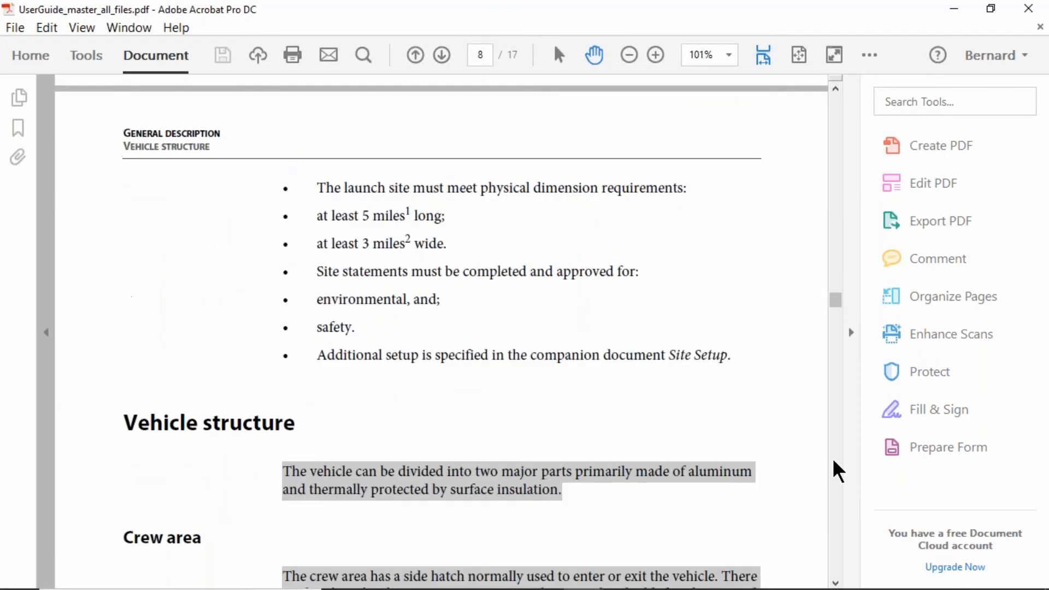
click(833, 461)
click(833, 461)
click(833, 460)
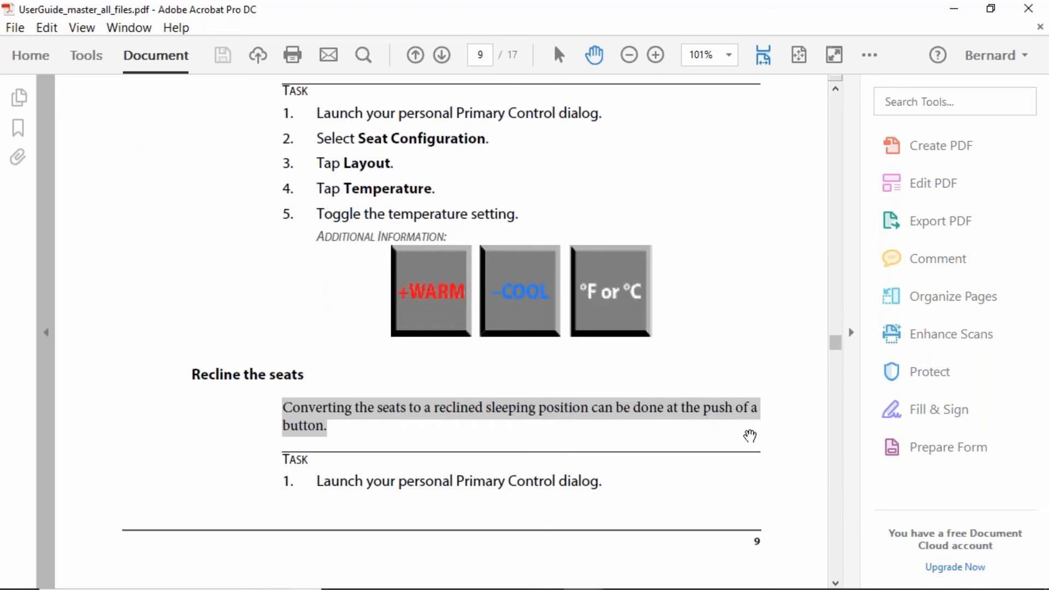
click(835, 521)
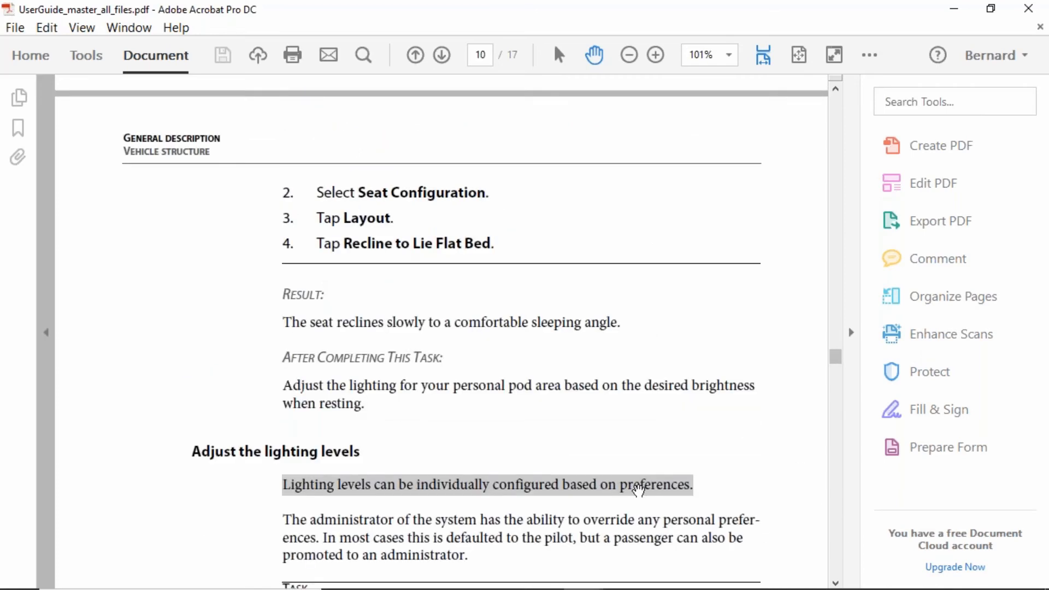
scroll(523, 333, down, 5)
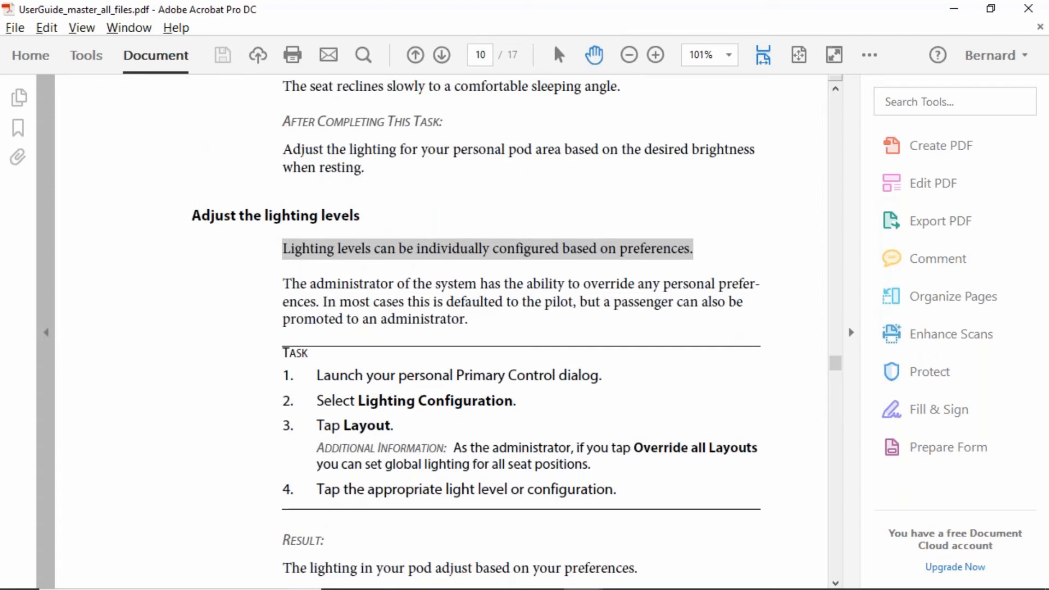
Compare the administrator version of the lighting levels task with the same task in the end-user PDFs
key(alt+Tab)
key(Tab)
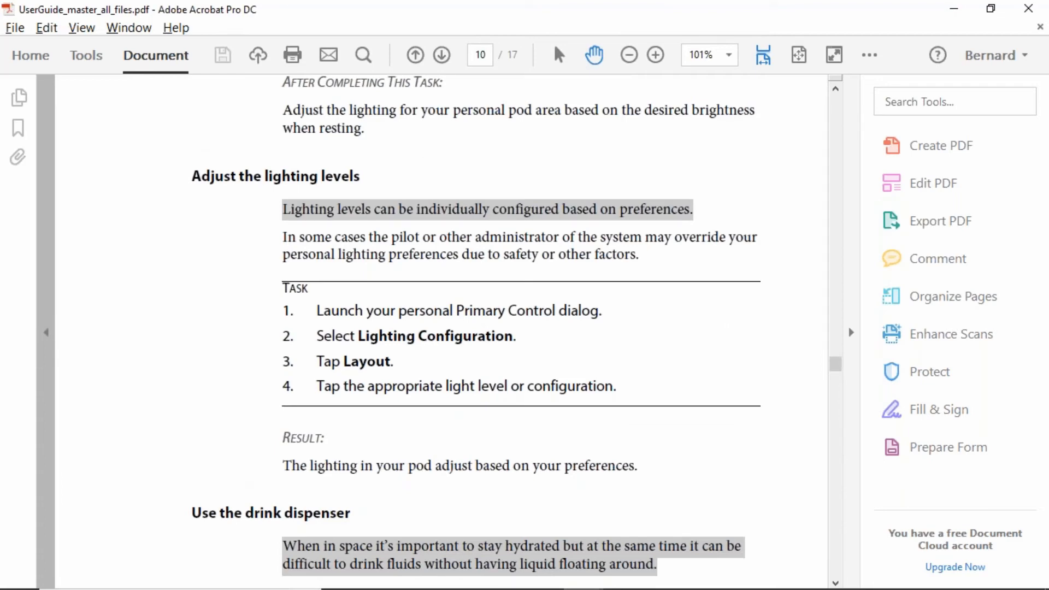
key(alt+Tab)
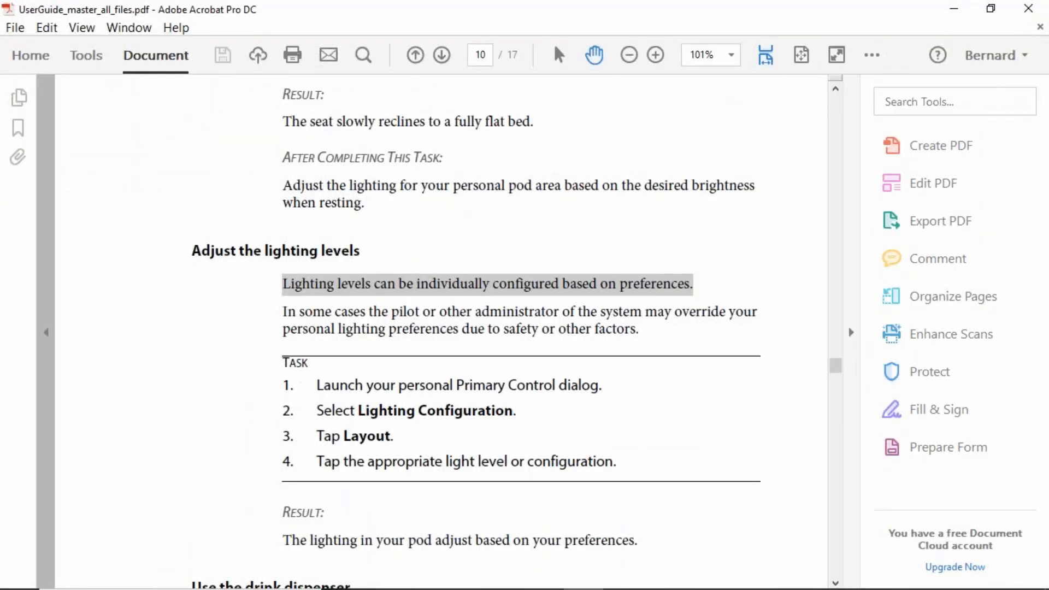
Switch back to File Explorer and go from This PC to the Adobe FrameMaker 2019 folder under C:\Program Files\Adobe
key(alt+Tab)
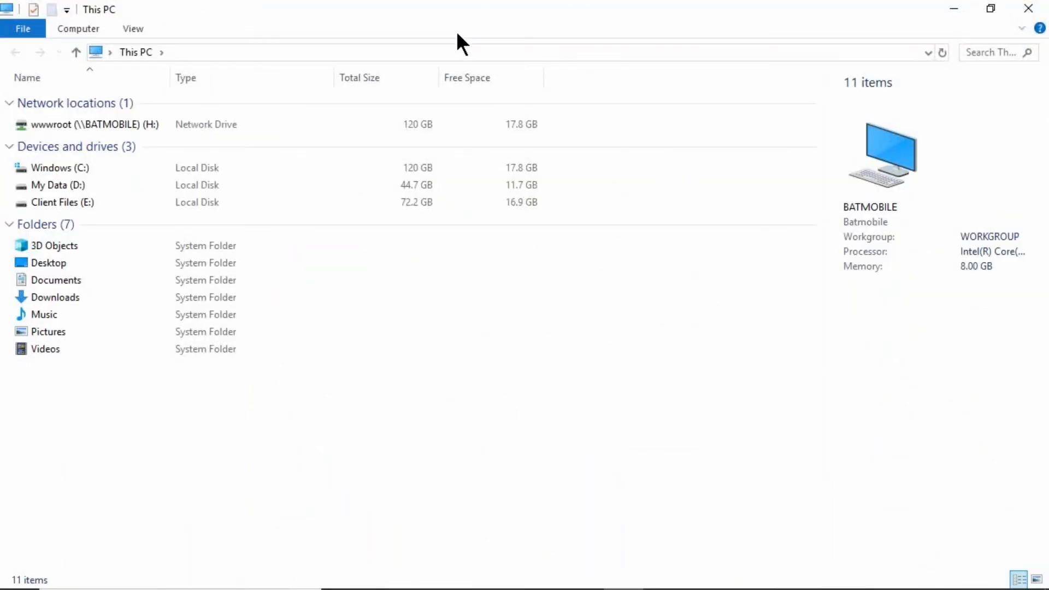
click(459, 52)
text(c:\pr)
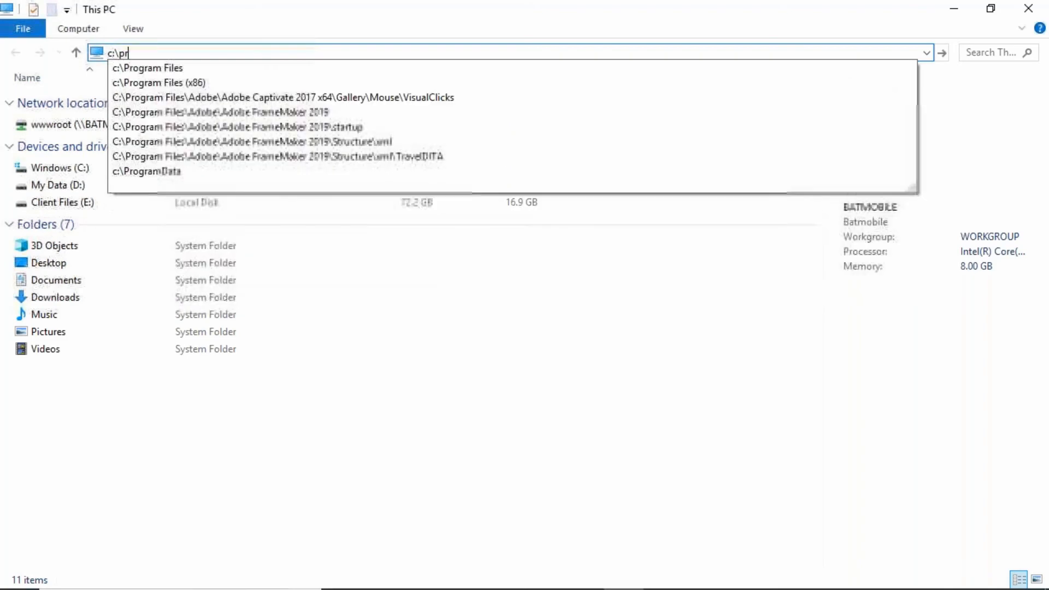
key(Down)
key(Return)
key(Down)
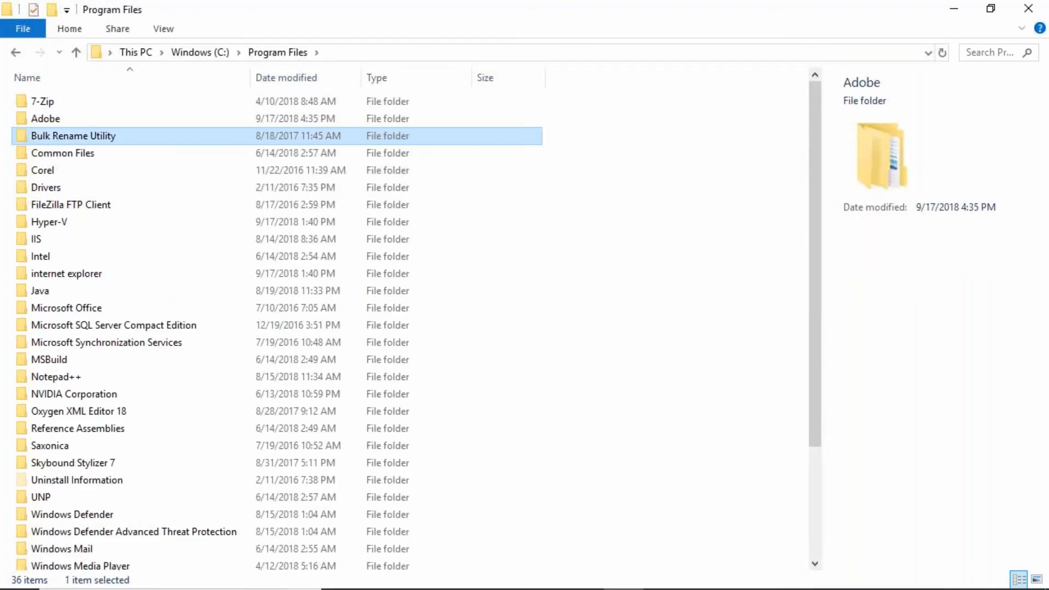
key(Up)
key(Return)
key(Down)
key(Down)
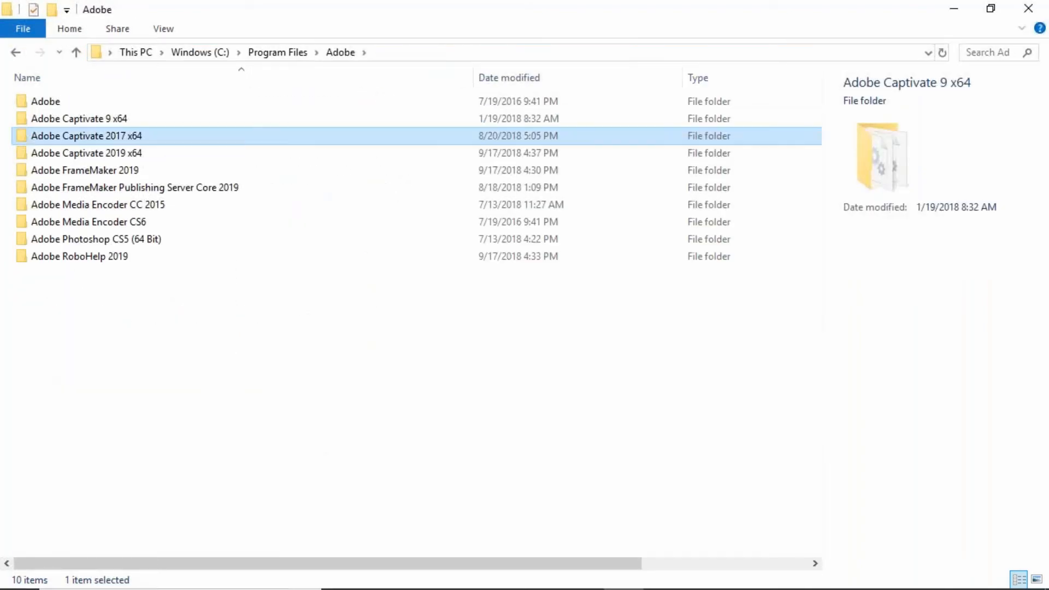
key(Down)
key(Down)
key(Return)
Go through the Structure and xml folders and open the TravelDITA sample folder
text(st)
key(Down)
key(Return)
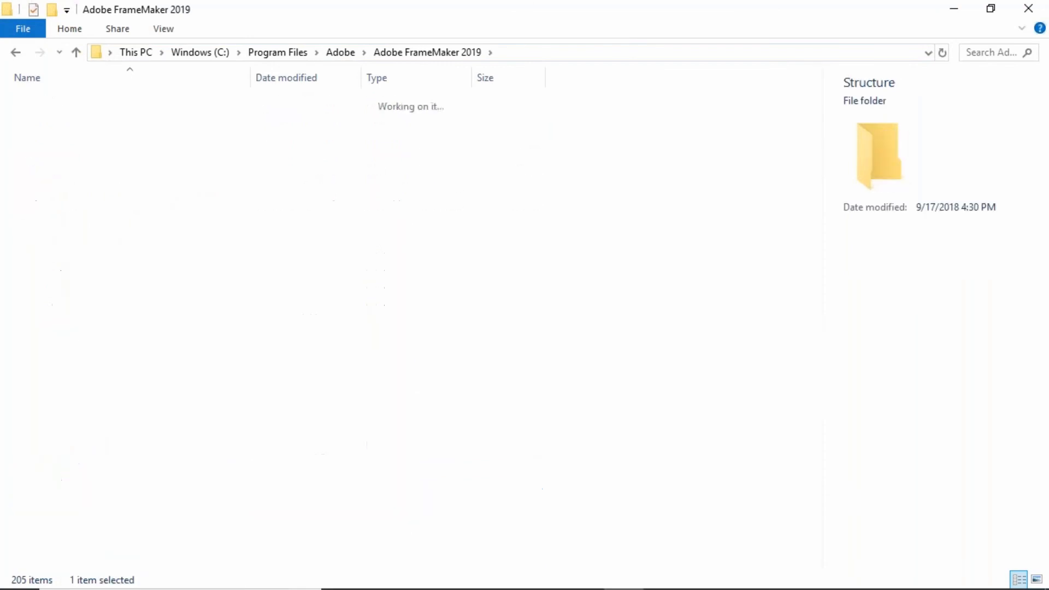
key(Down)
key(Down)
key(Down)
key(Return)
key(Down)
key(Down)
key(Down)
key(Down)
key(Down)
key(Down)
key(Down)
key(Down)
key(Down)
key(Down)
key(Down)
key(Down)
key(Down)
key(Down)
key(Down)
key(Down)
key(Down)
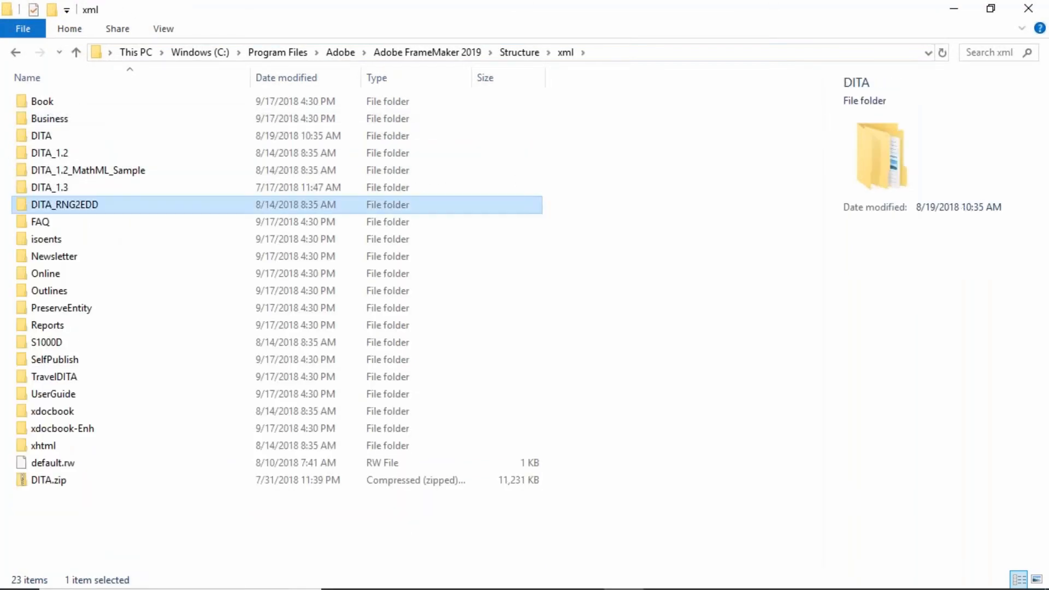
key(Return)
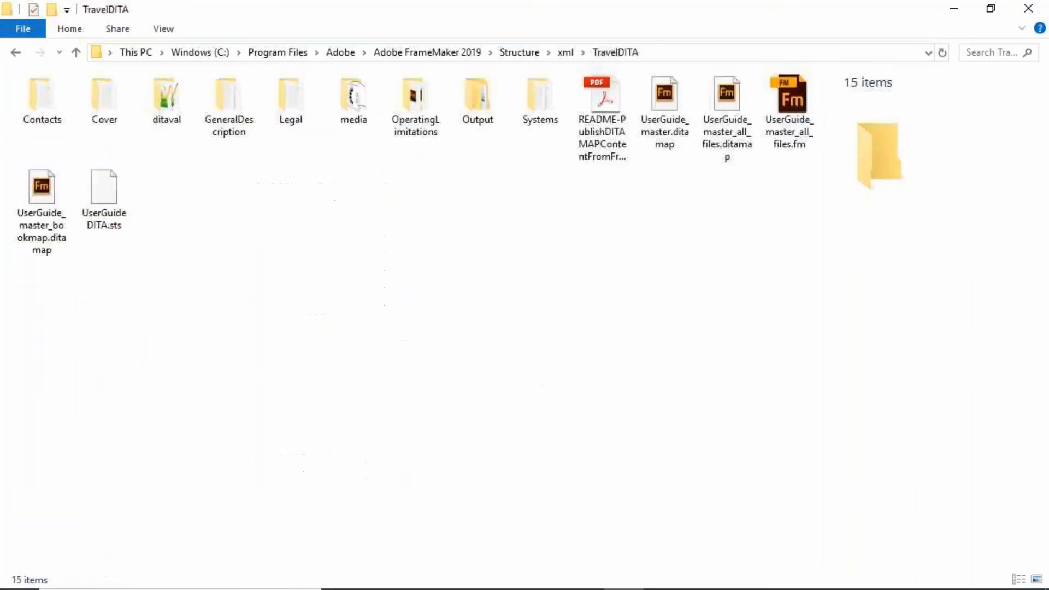
Open the sample's Output folder, show its full path, and open the ProductA_Administrator folder
double_click(497, 103)
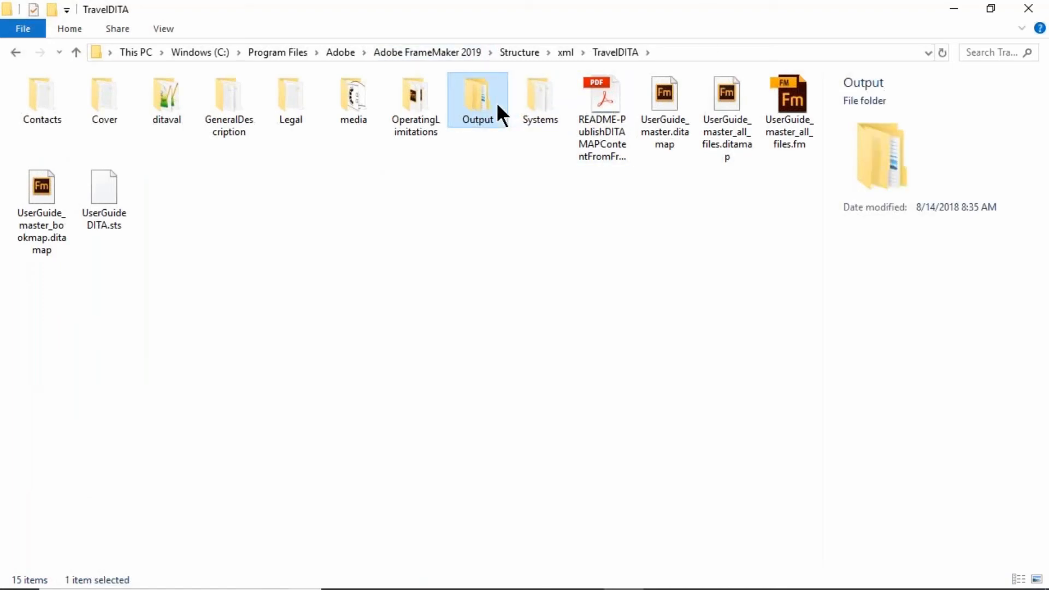
click(709, 53)
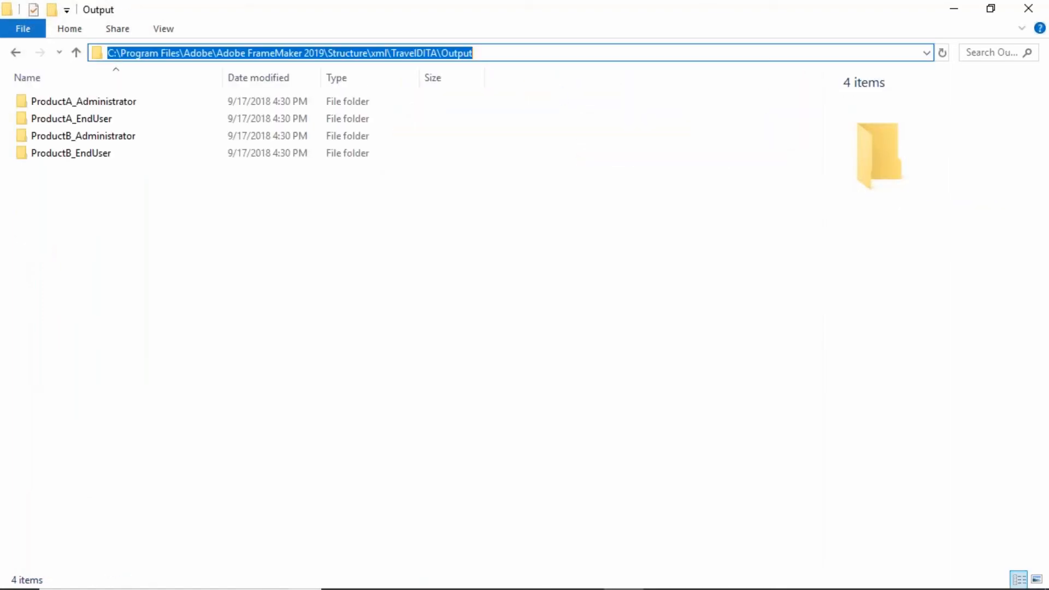
click(204, 307)
double_click(93, 103)
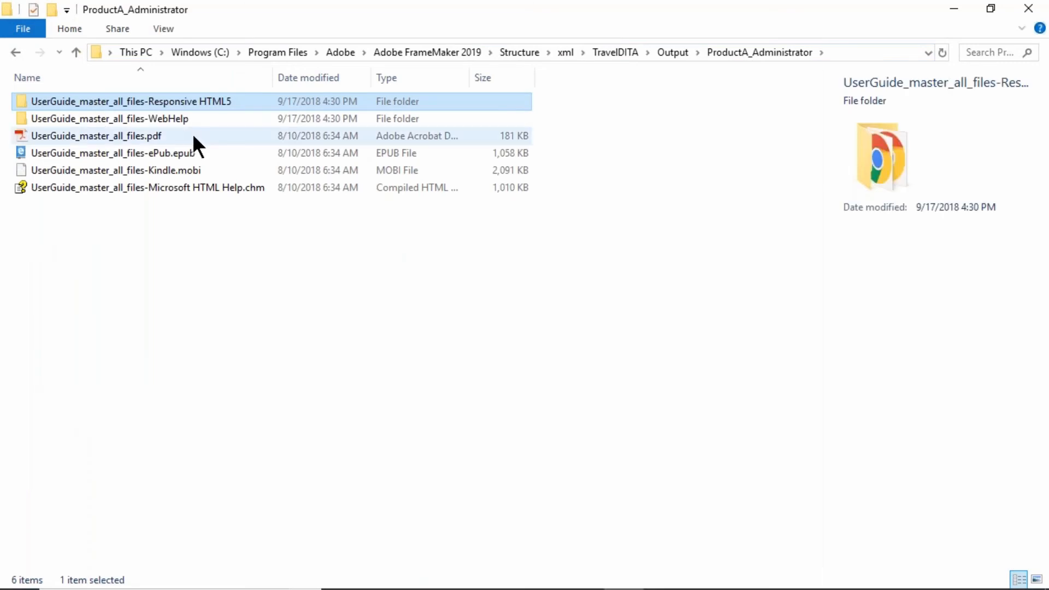
Open index.htm from the UserGuide_master_all_files-Responsive HTML5 folder and show the browser page in full screen
double_click(160, 98)
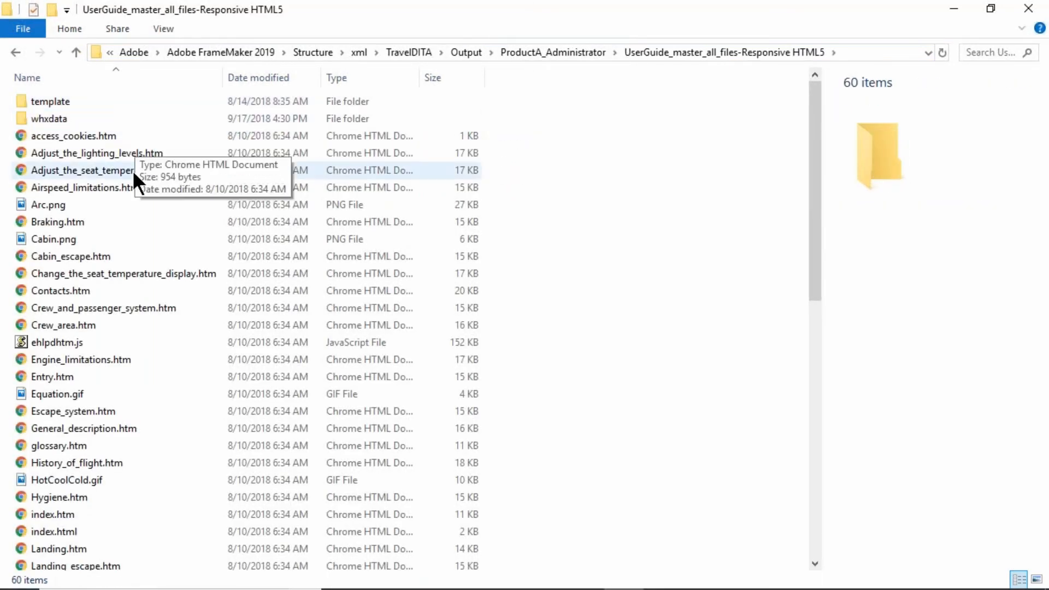
key(i)
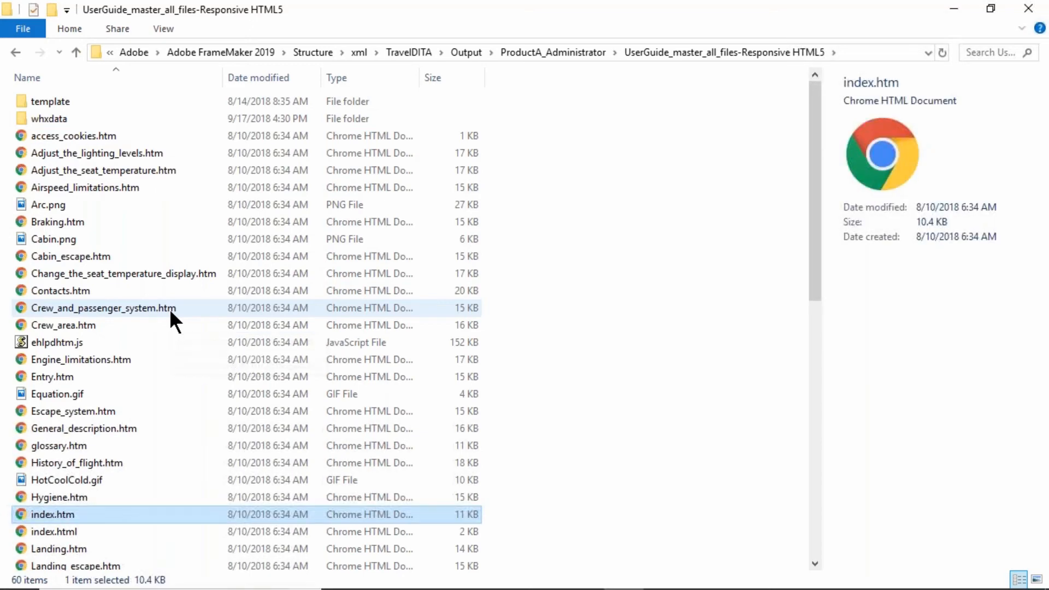
key(Return)
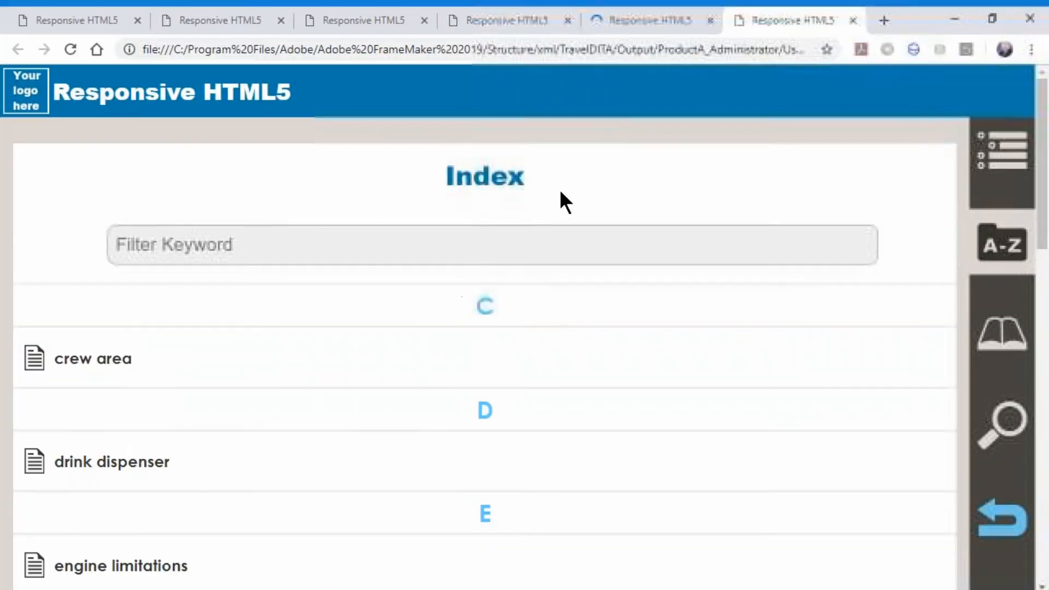
key(F11)
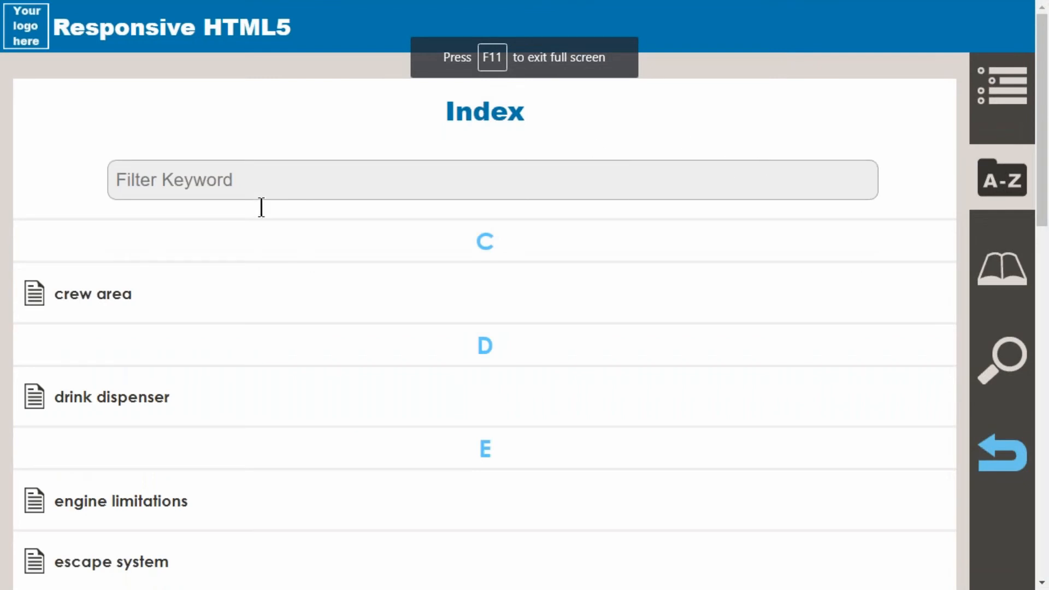
View the Crew area topic from the index, and the Contacts and Spaceship requirements topics from the table of contents
click(88, 297)
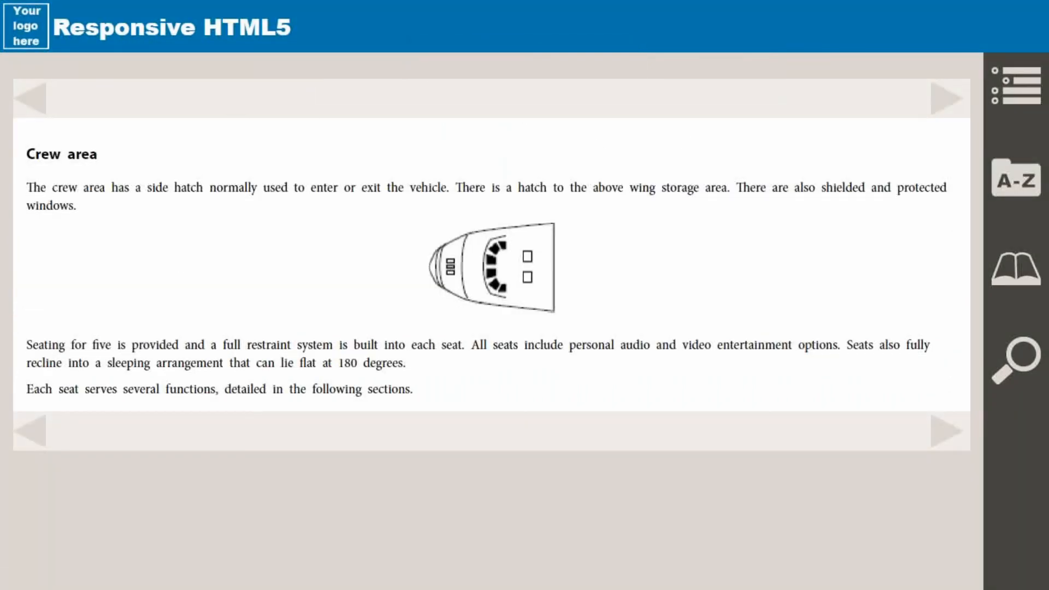
click(1030, 80)
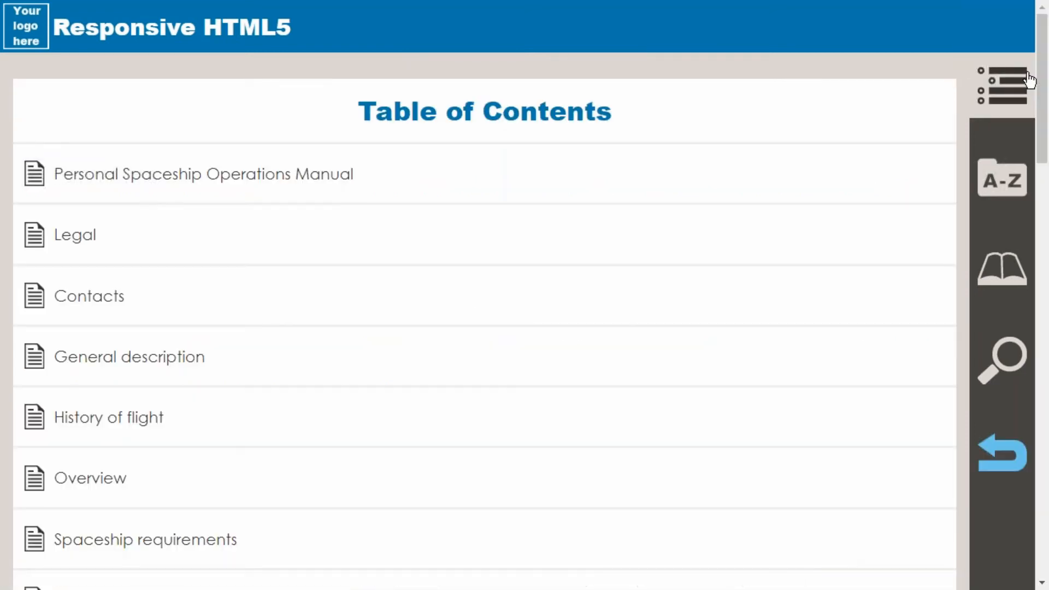
click(96, 312)
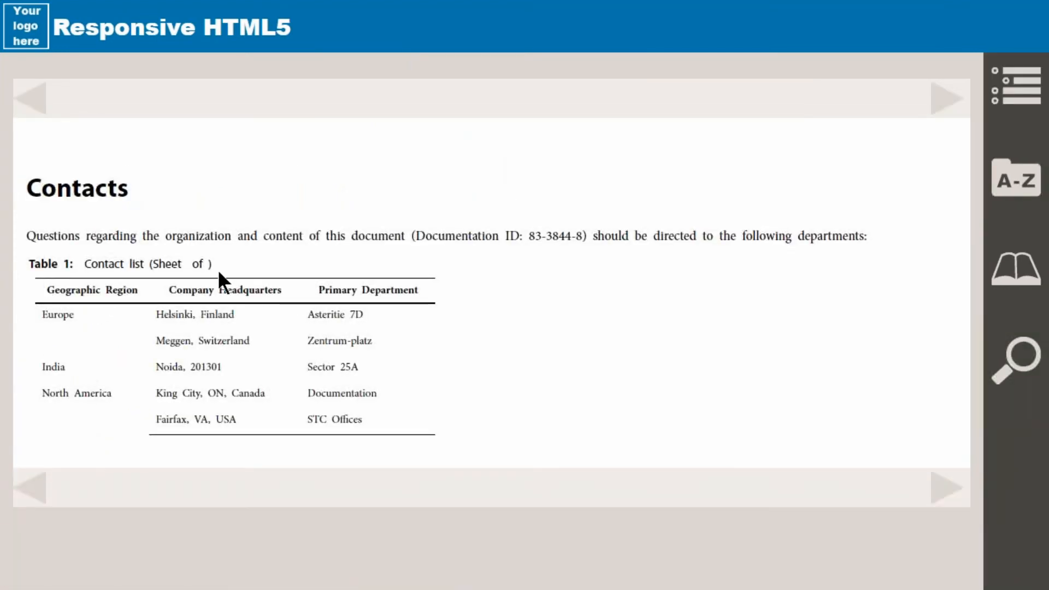
click(992, 83)
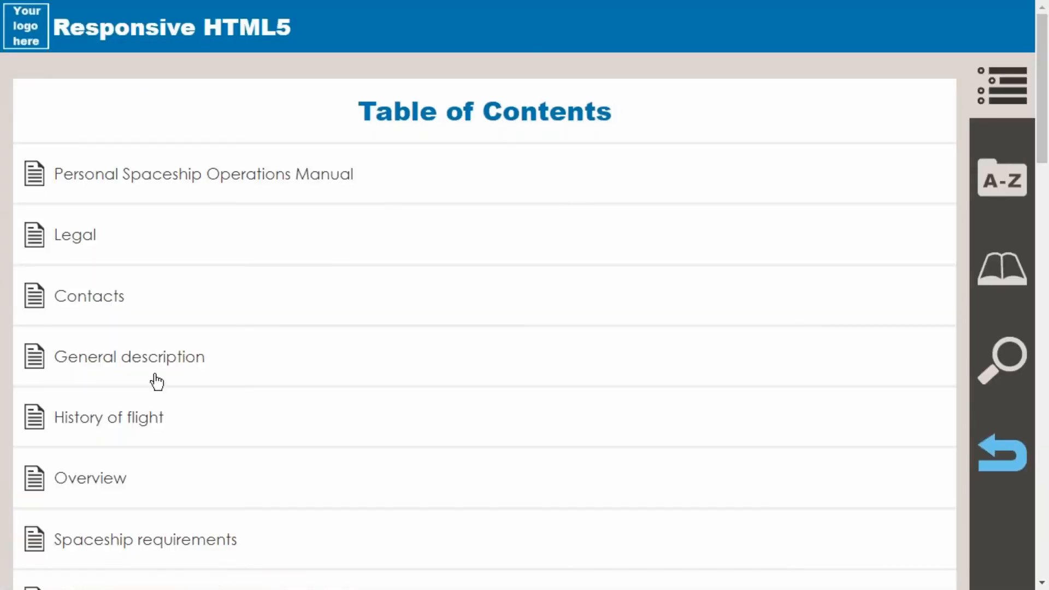
click(116, 542)
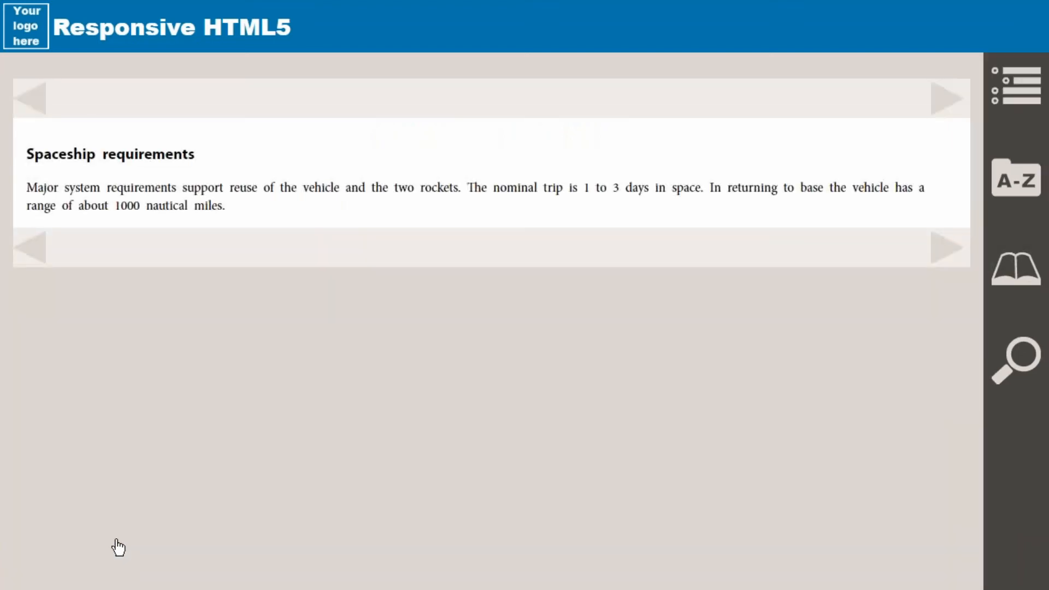
Search the HTML5 guide for "lights", open the Adjust the lighting levels topic, and highlight its paragraph about the administrator
click(998, 383)
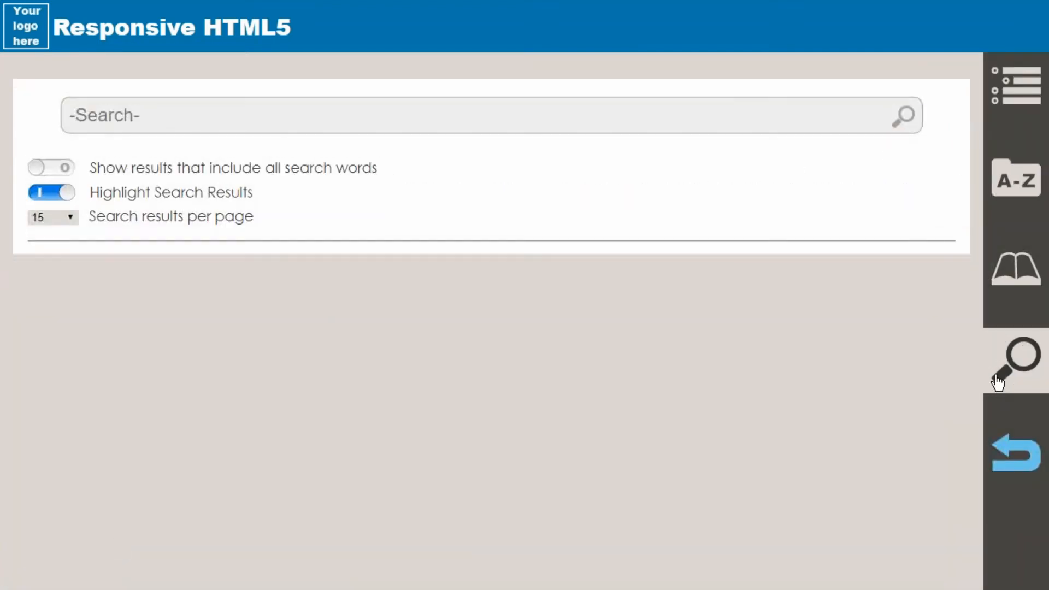
click(443, 117)
text(lights)
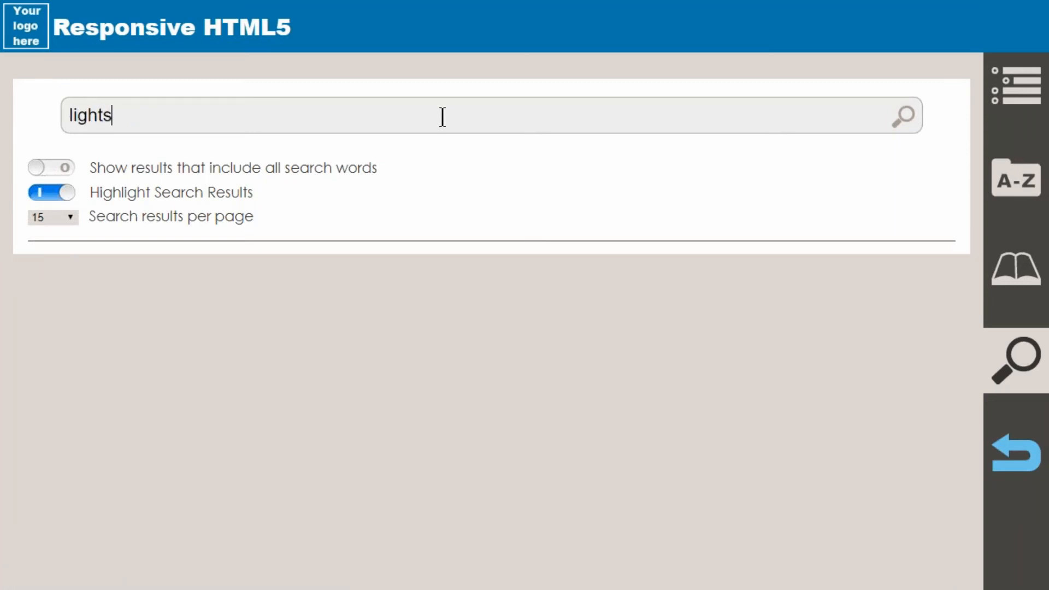
key(Return)
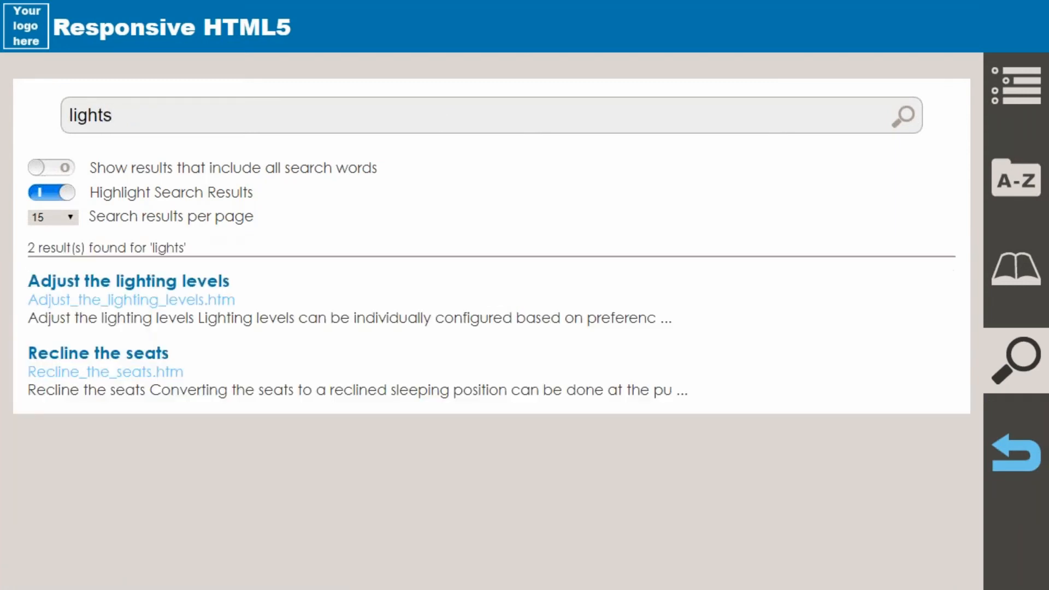
click(203, 298)
drag(95, 214, 199, 245)
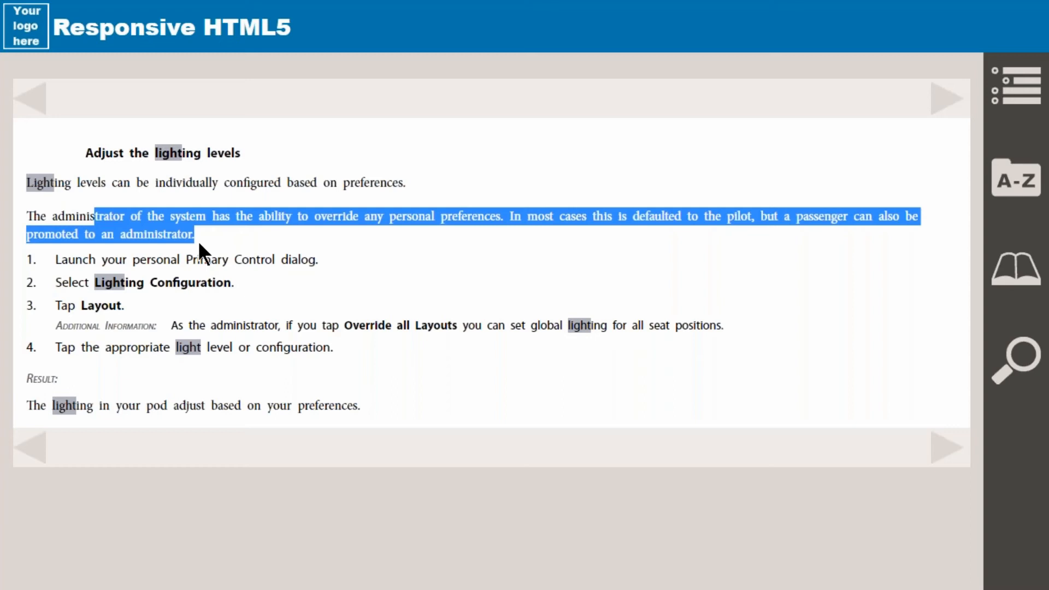
Switch back to File Explorer, return to the ProductA_Administrator folder, and point out the ePub, Kindle and Microsoft HTML Help files
key(alt+Tab)
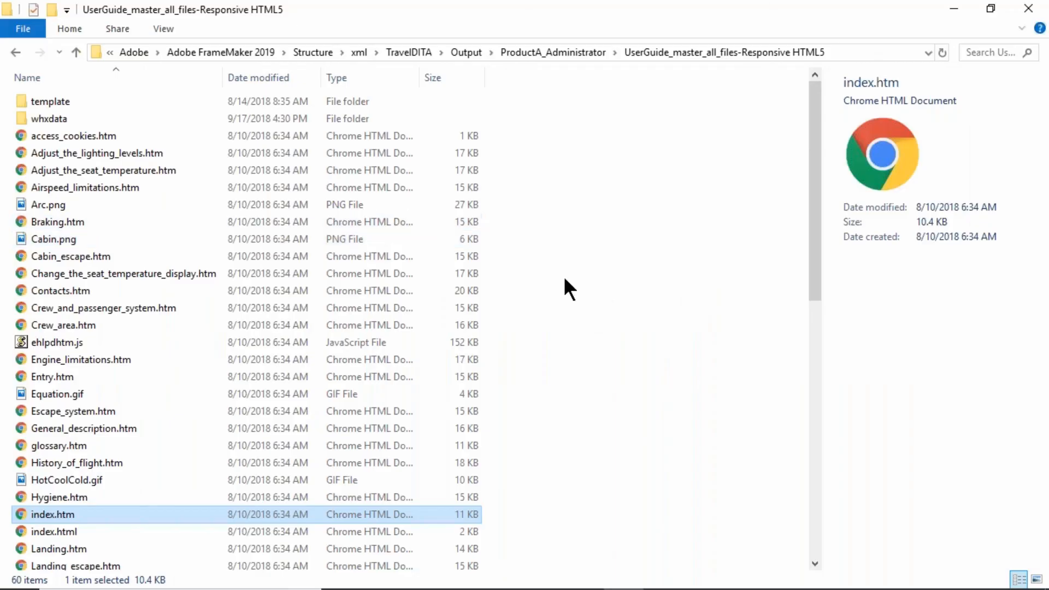
click(568, 289)
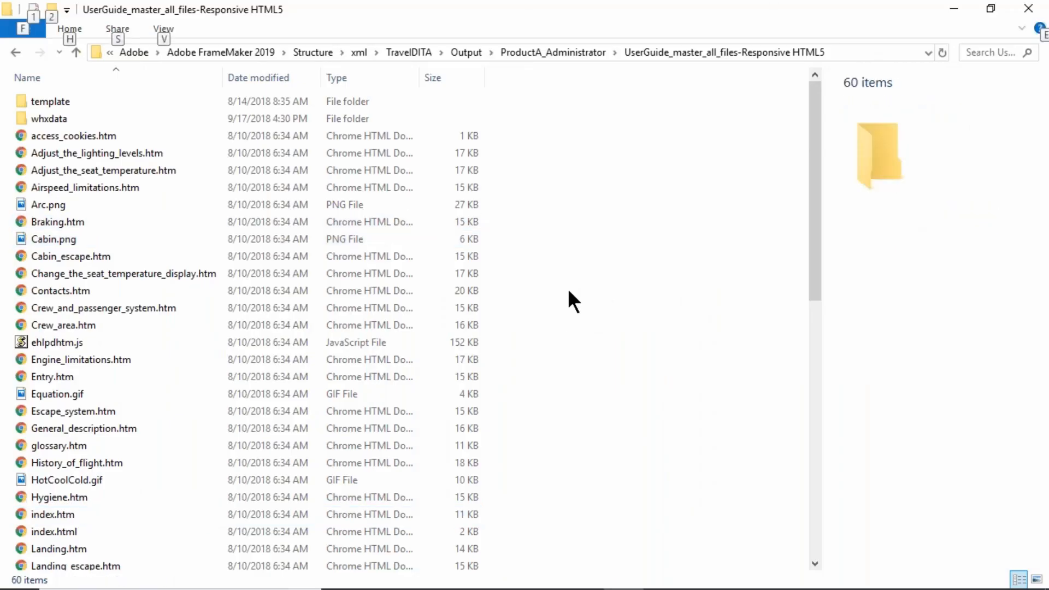
key(alt+Up)
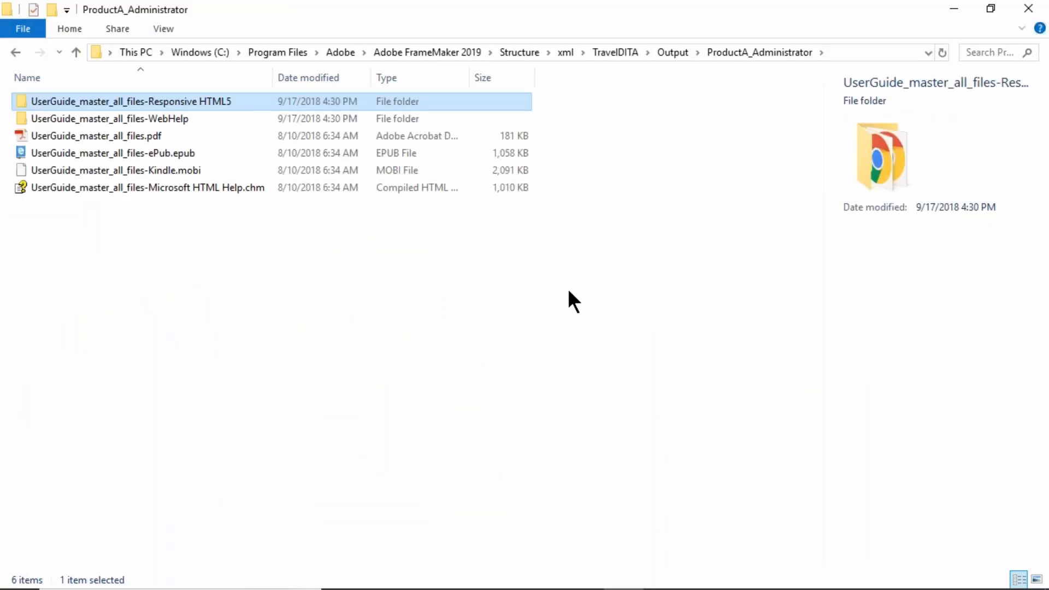
key(Down)
key(Down)
key(Down)
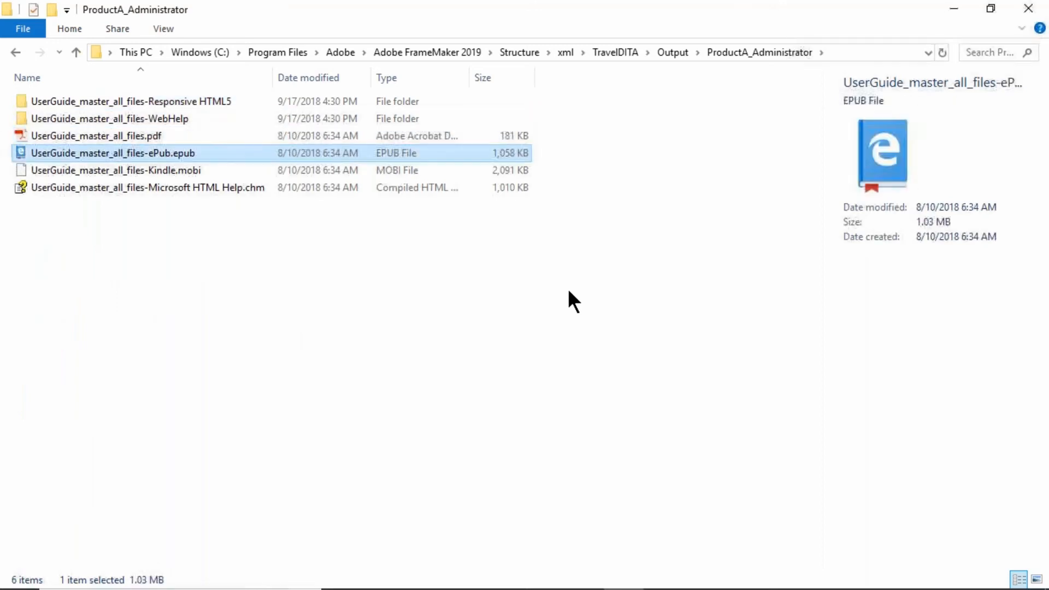
key(Down)
key(Down)
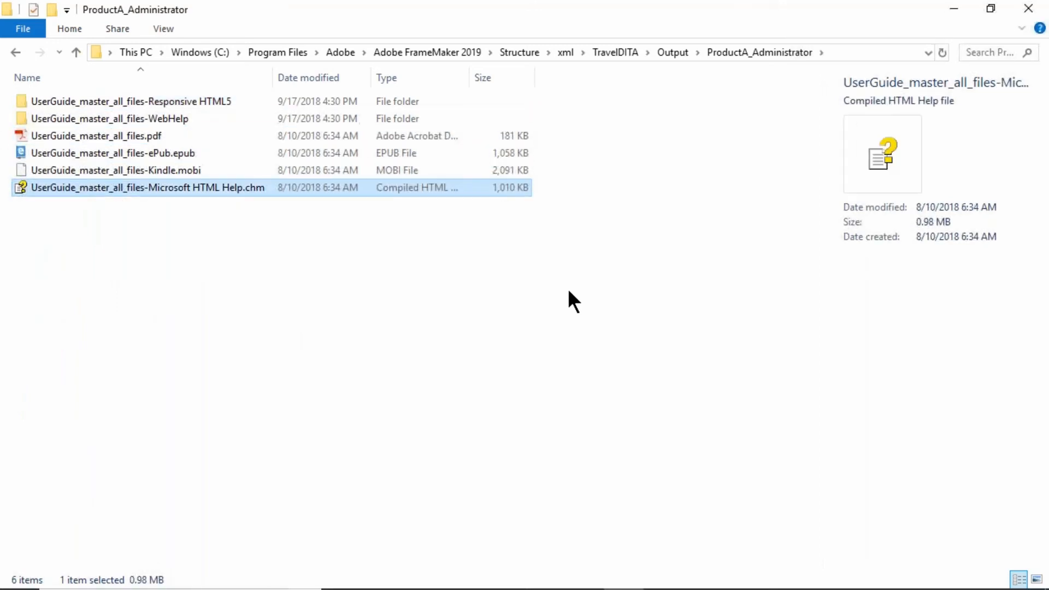
Go up to the Output folder, revisit ProductA_Administrator, and return to the TravelDITA folder
key(alt+Left)
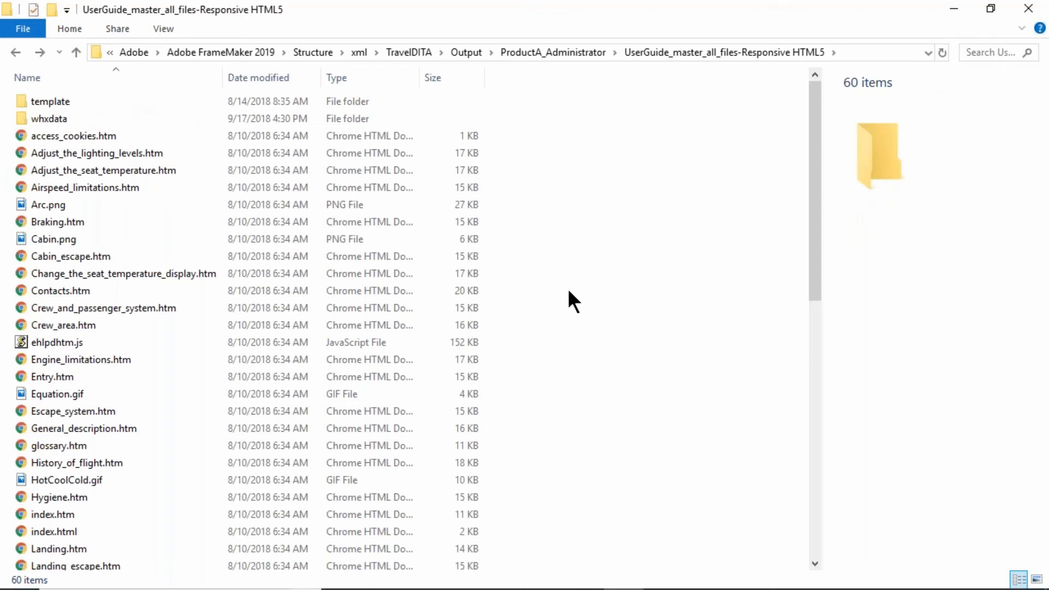
key(alt+Up)
key(alt+Up)
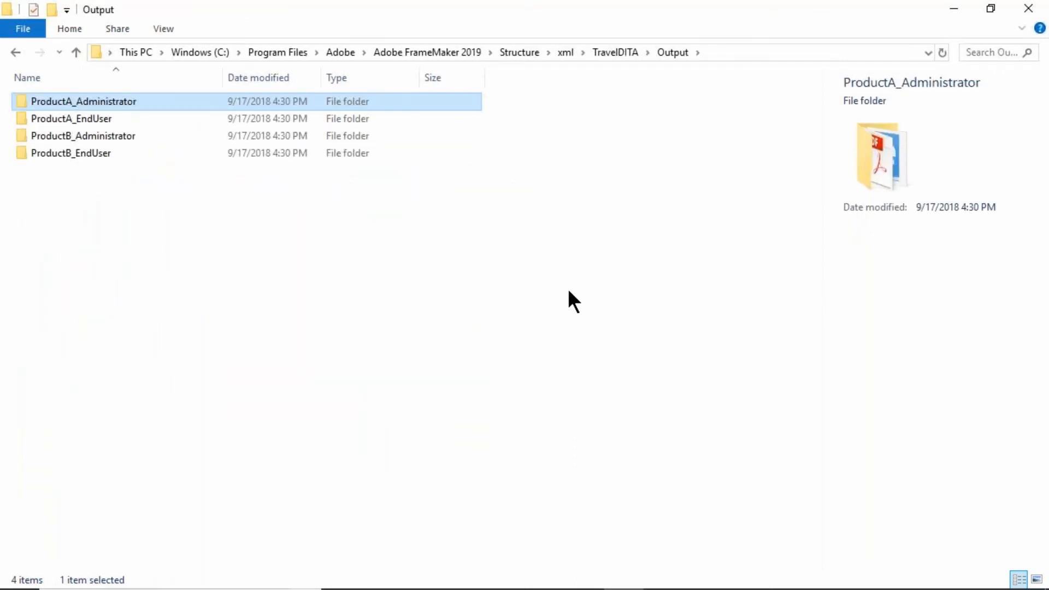
key(Return)
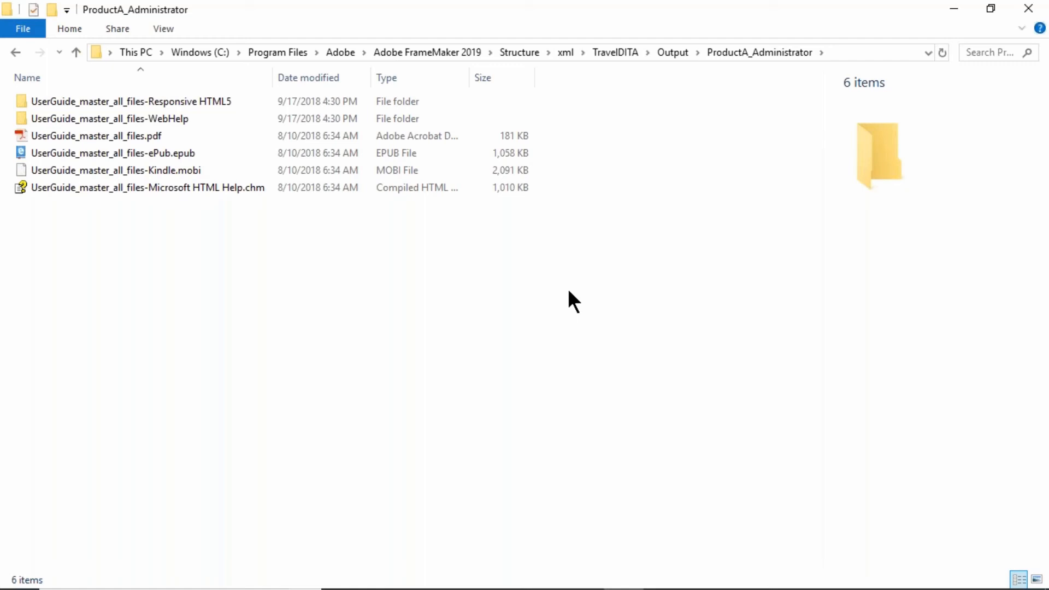
key(alt+Up)
key(alt+Up)
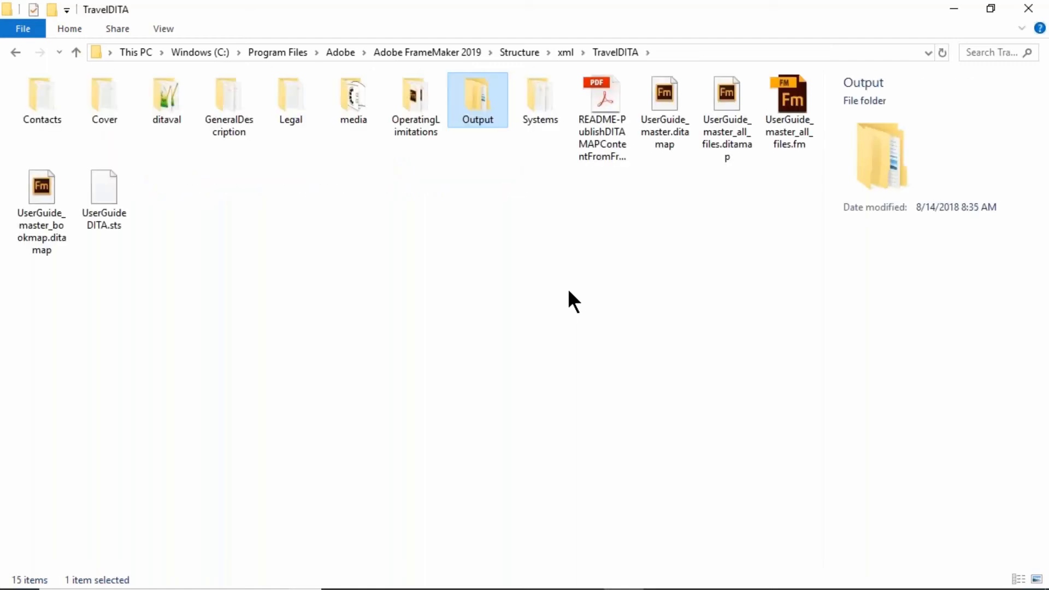
Look at the source topics and maps in the GeneralDescription folder, then return to the parent xml folder
double_click(237, 99)
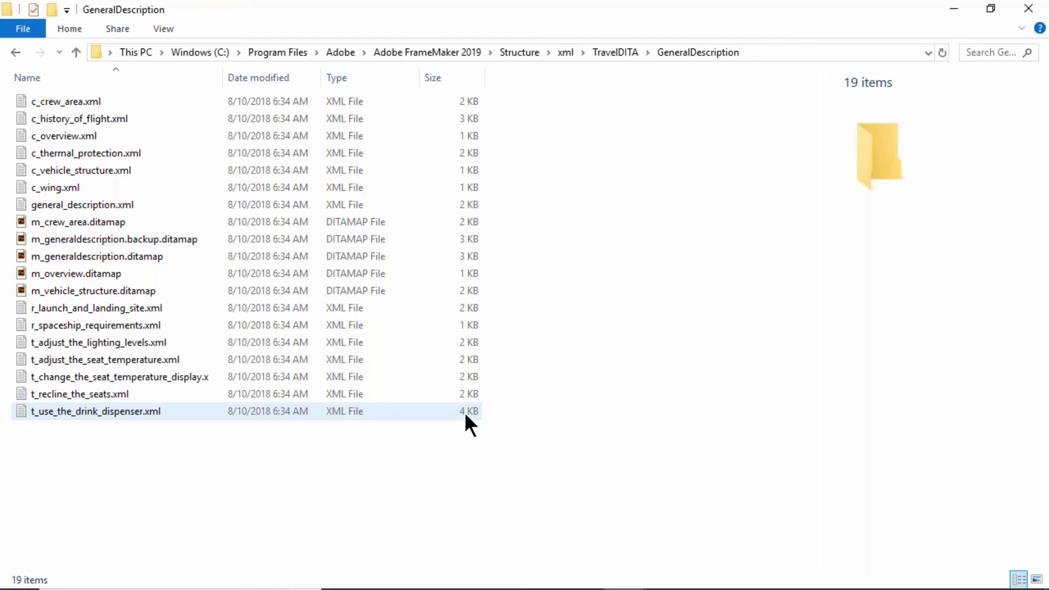
key(alt+Up)
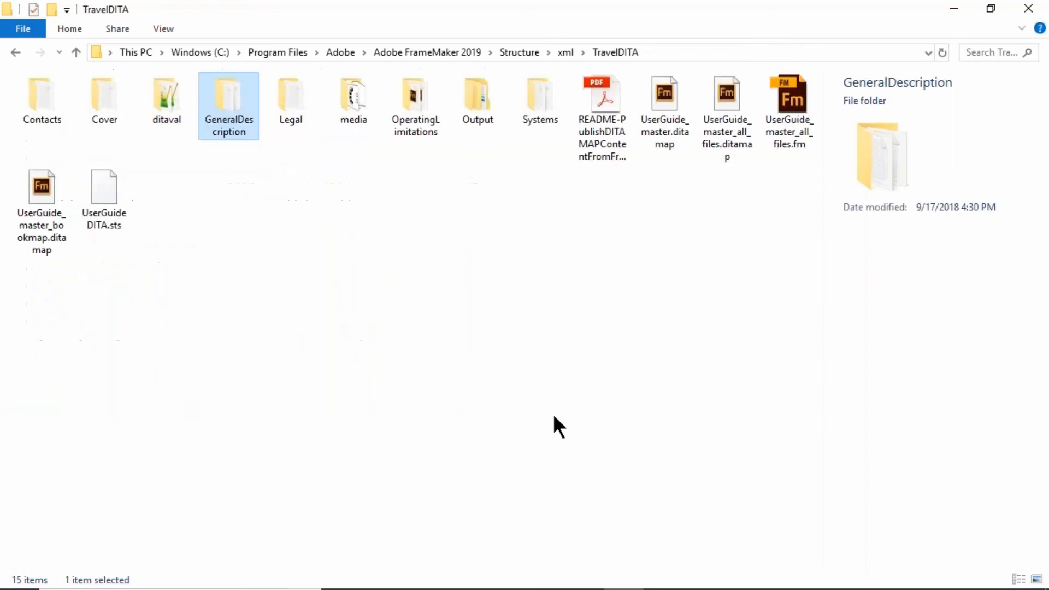
key(alt+Up)
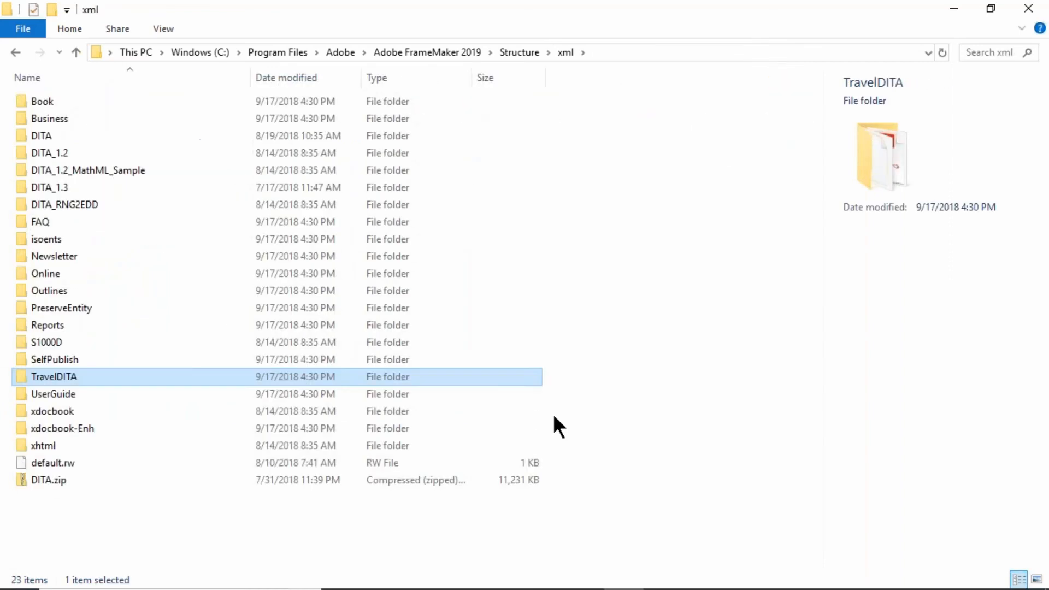
Reopen the TravelDITA sample folder and open its Output folder
key(Return)
key(Right)
key(Right)
key(Right)
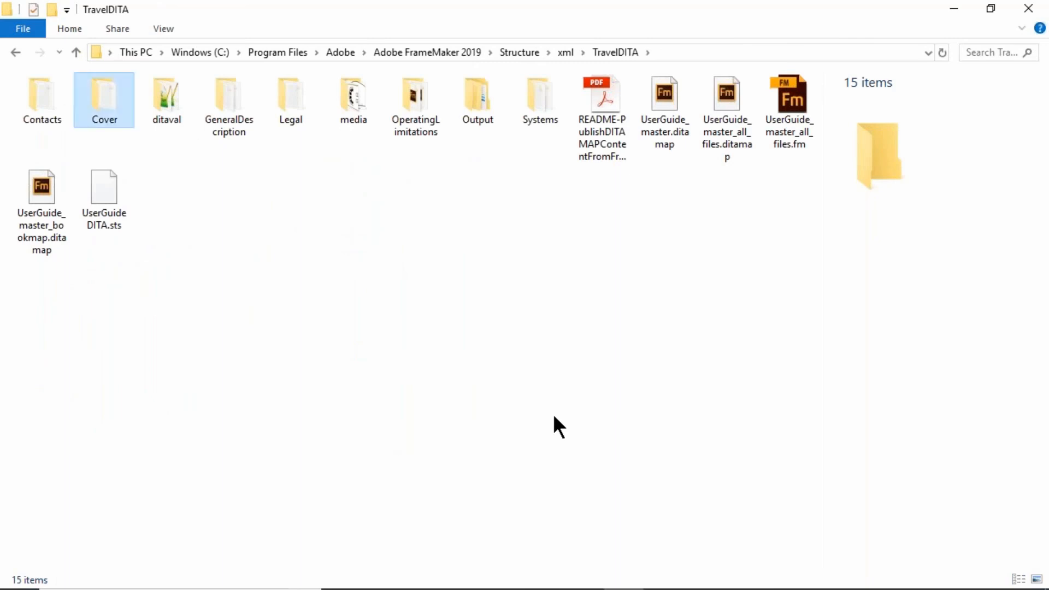
key(Right)
key(Right)
key(Right)
key(Right)
key(Return)
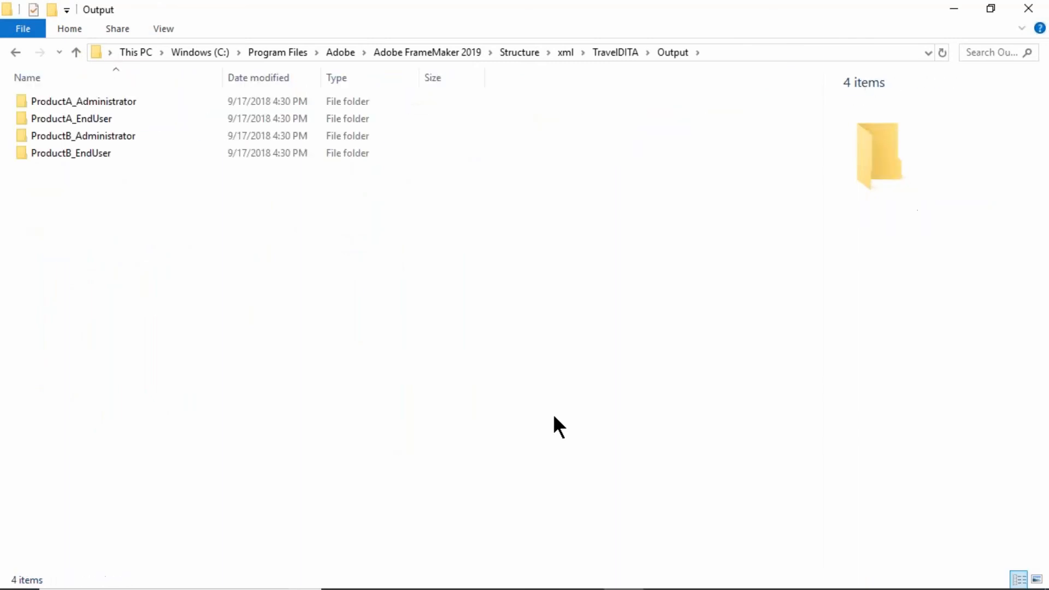